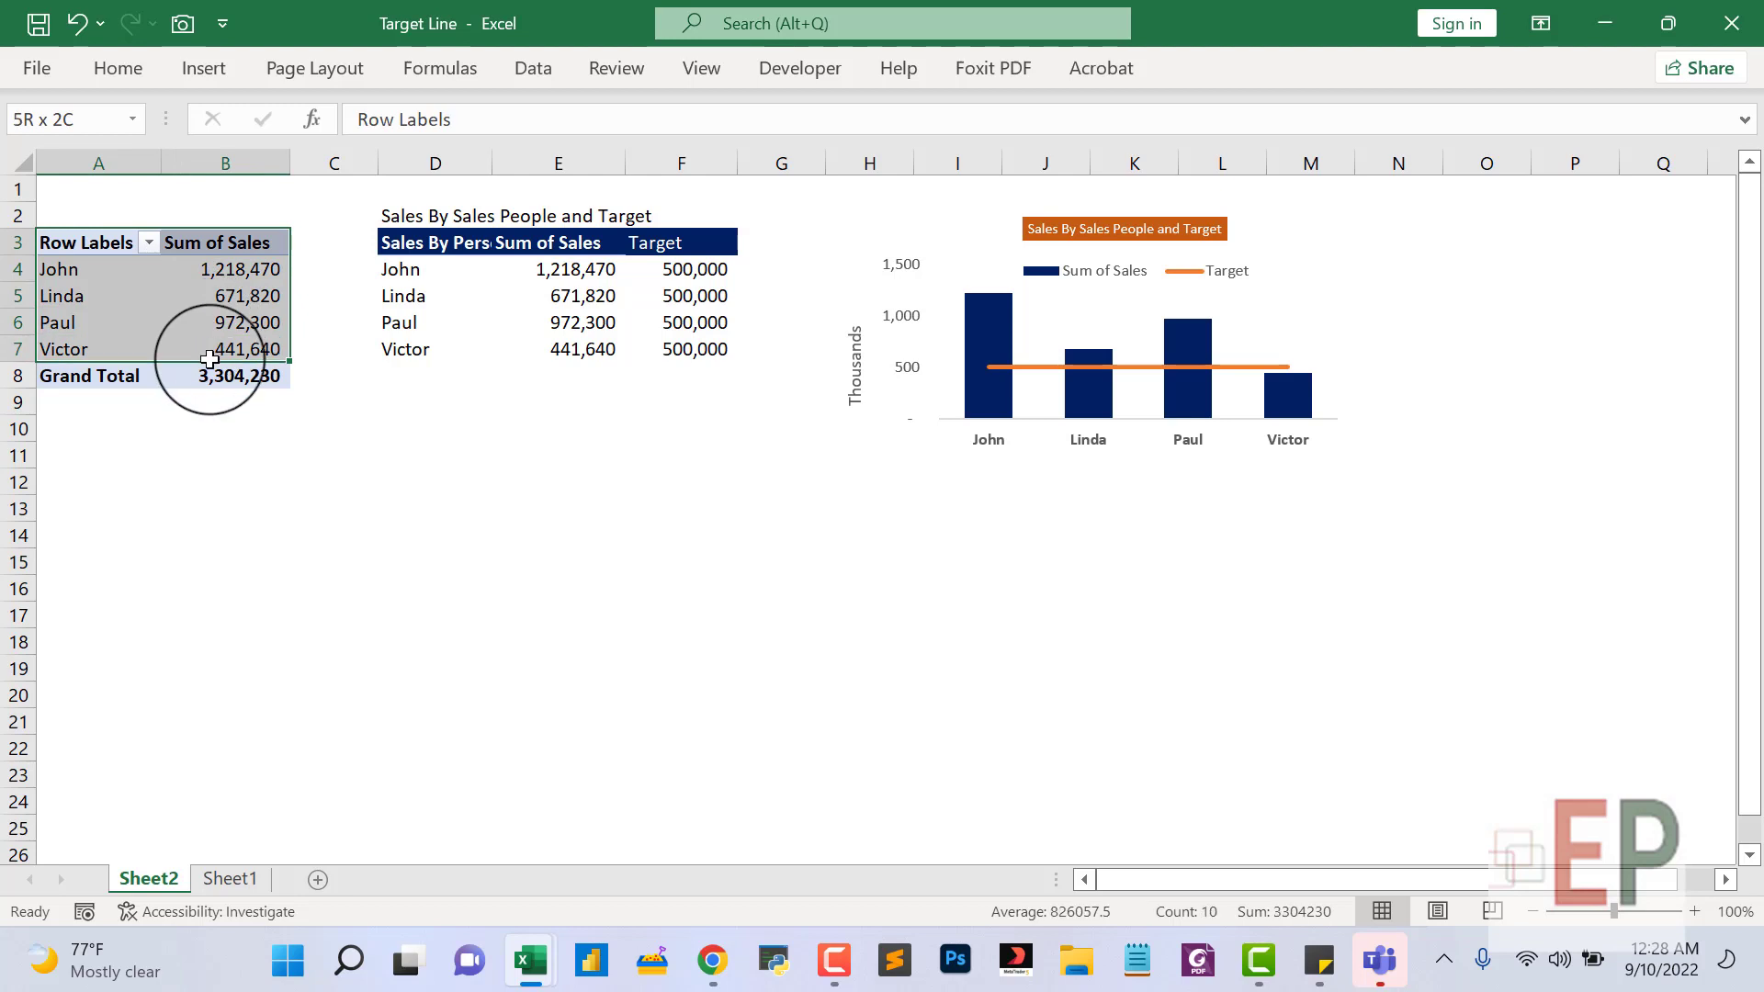
Copy the pivot table rows and the sales-and-target table in A3:F7 and paste them at A12.
left_click_drag(213, 380, 213, 380)
left_click(179, 532)
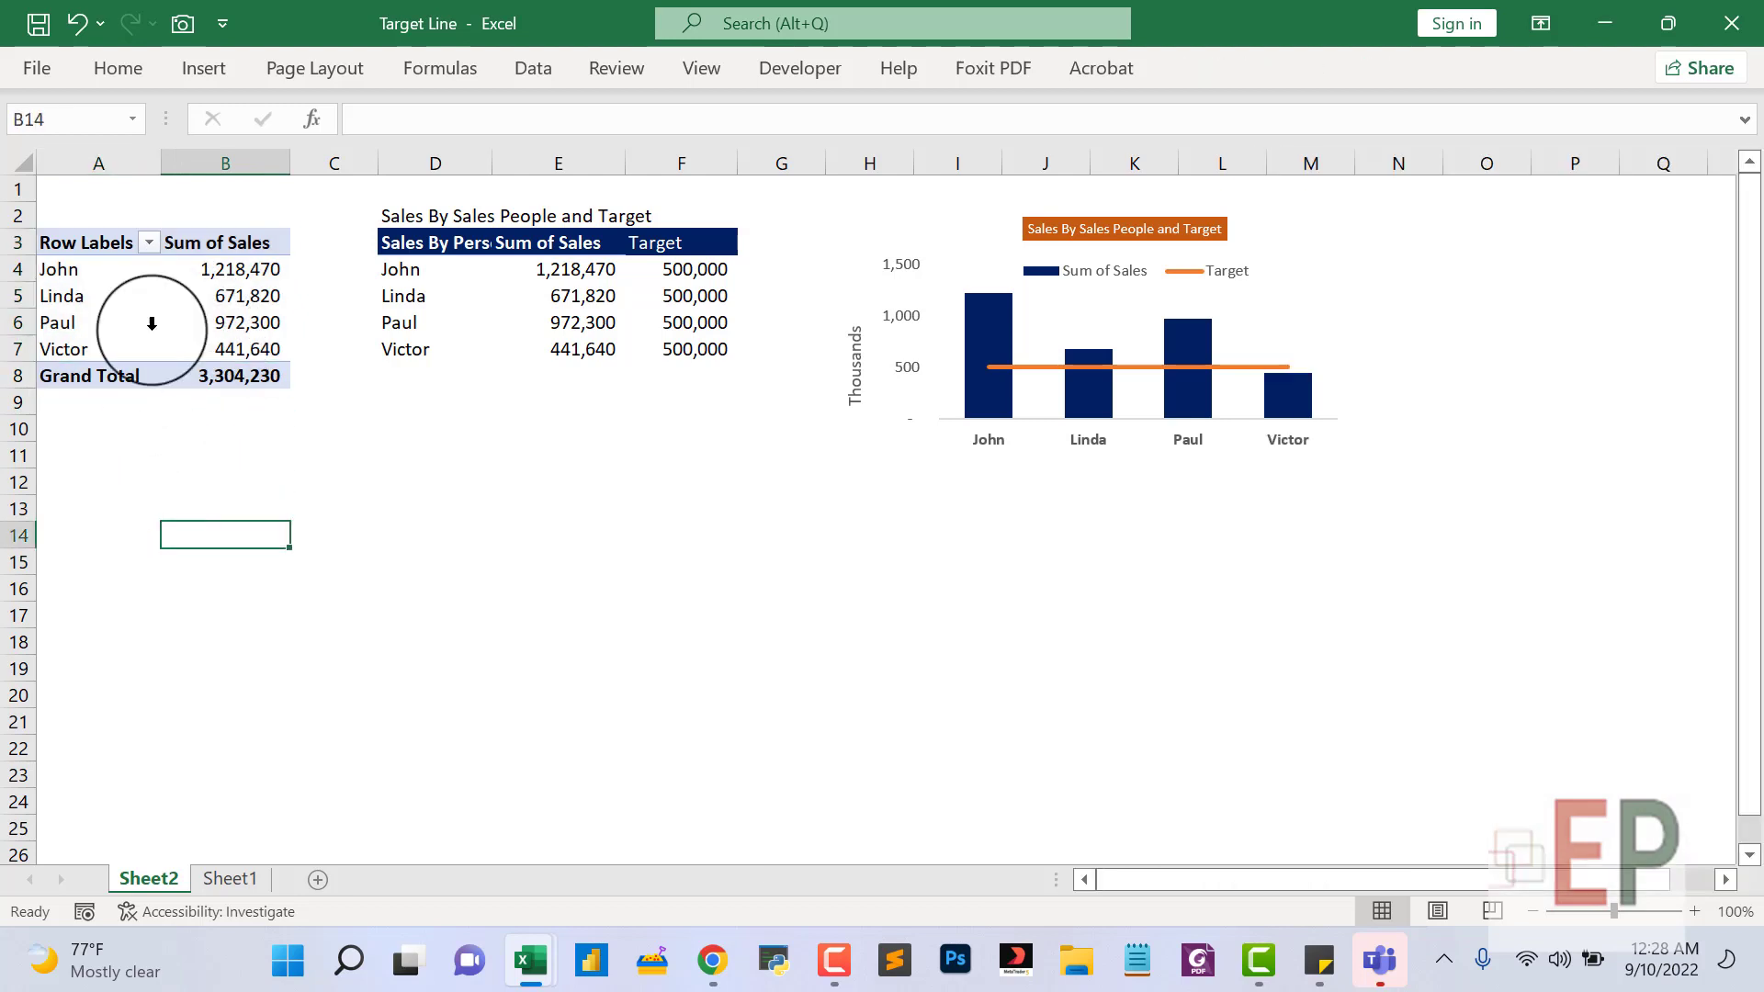
left_click_drag(71, 244, 649, 349)
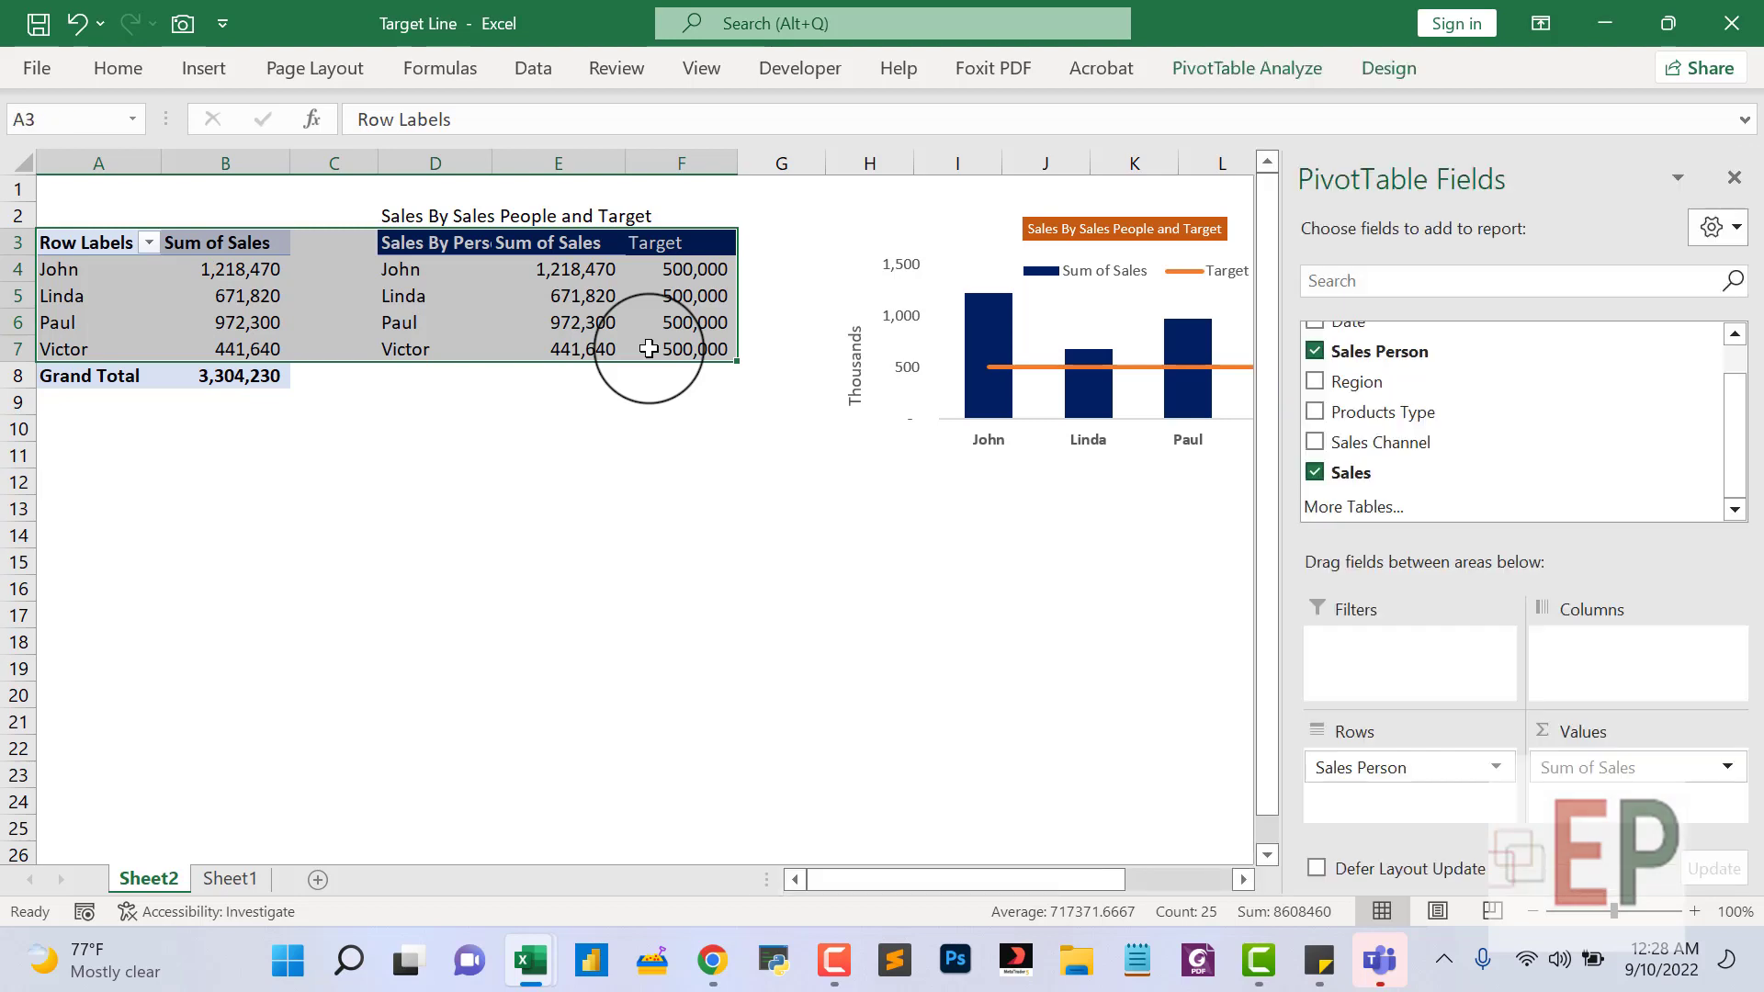
key("ctrl+c")
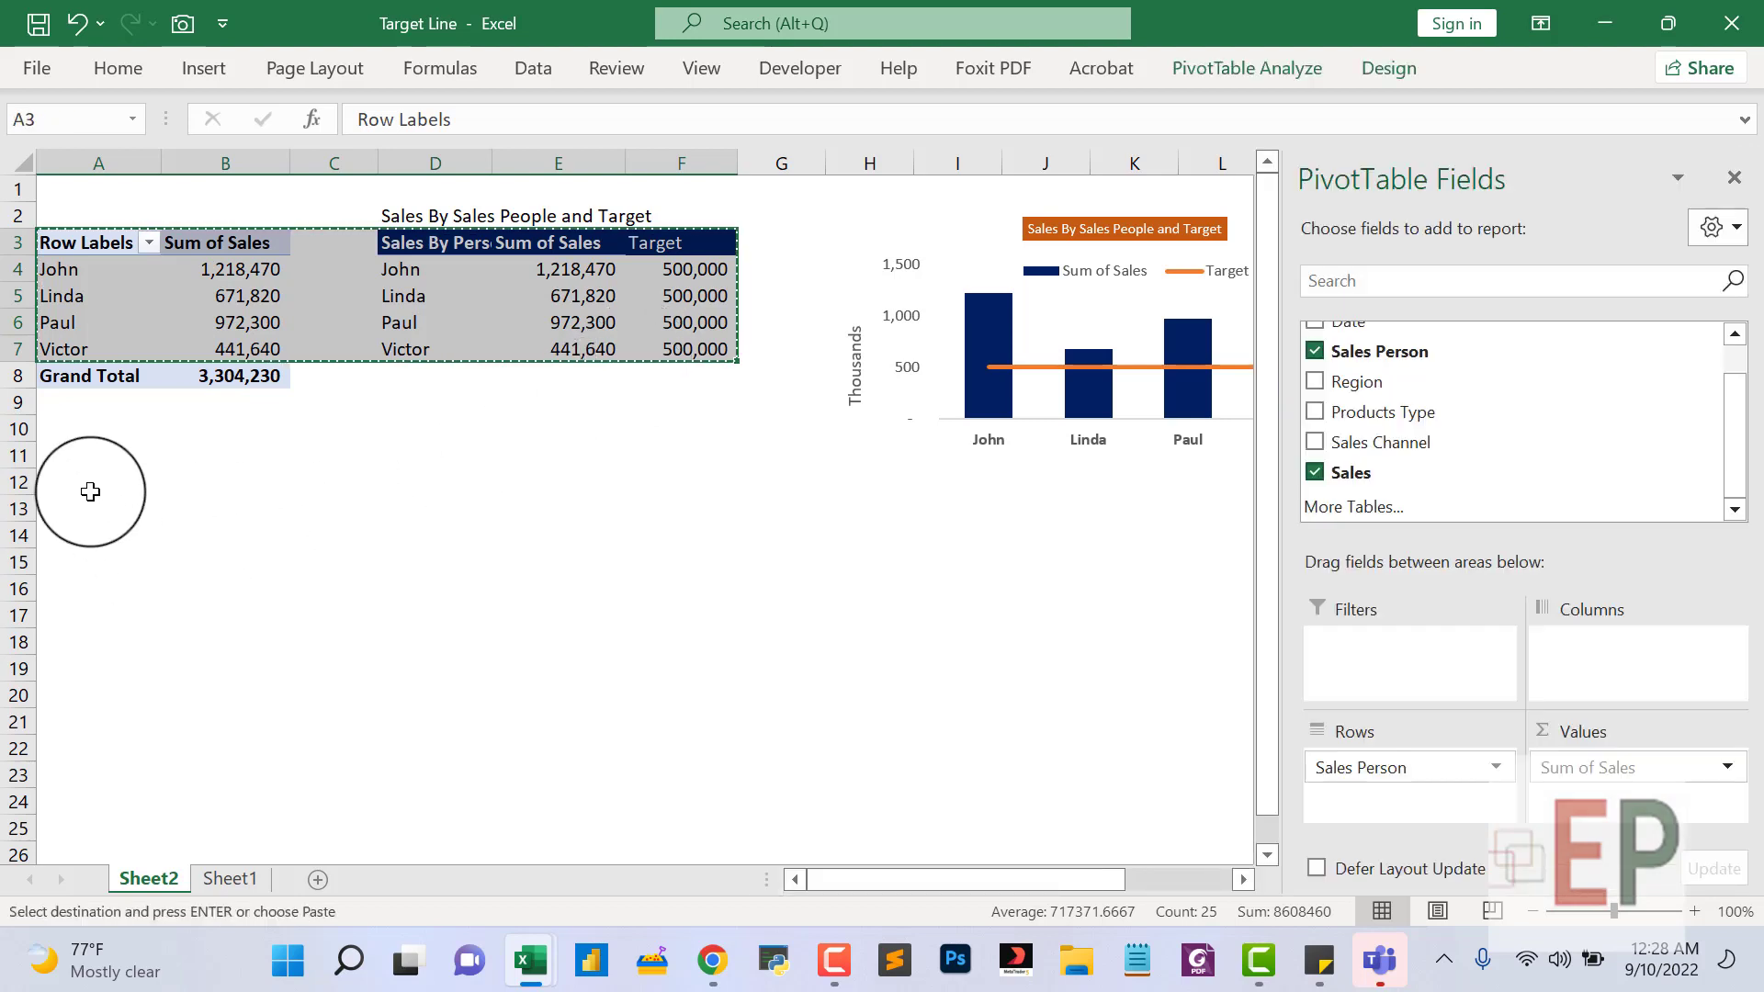
left_click(61, 471)
key("ctrl+v")
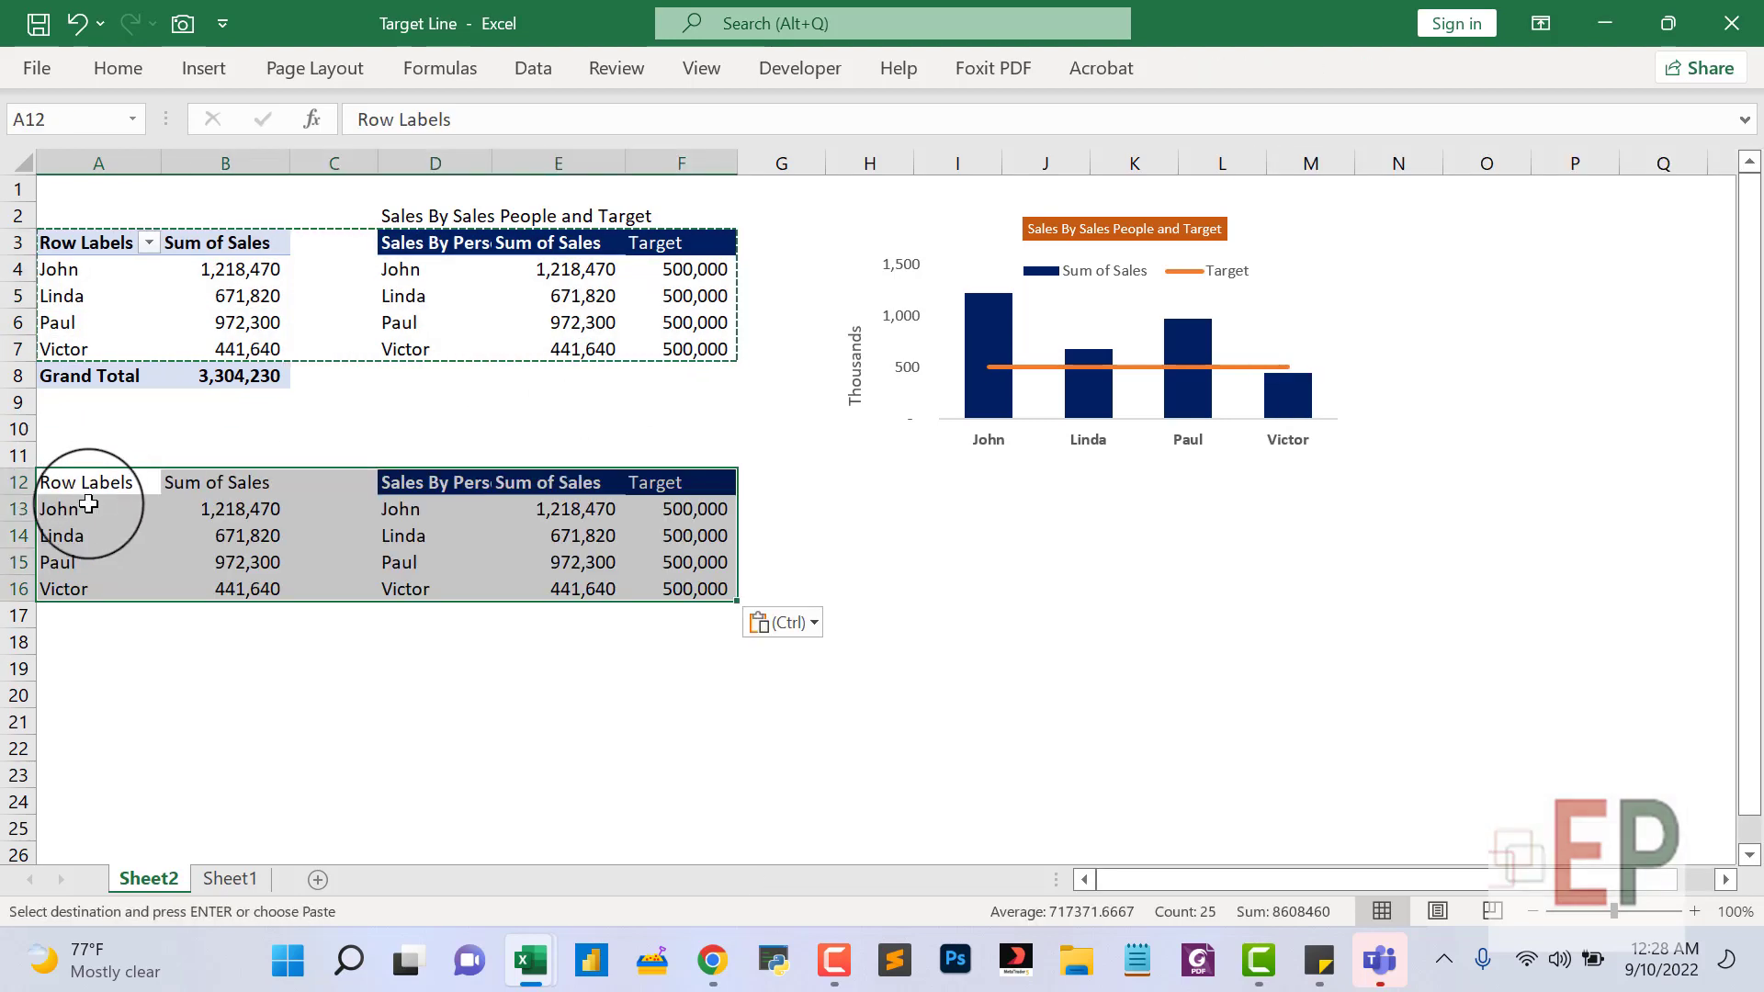
left_click(79, 535)
left_click(87, 483)
left_click(69, 533)
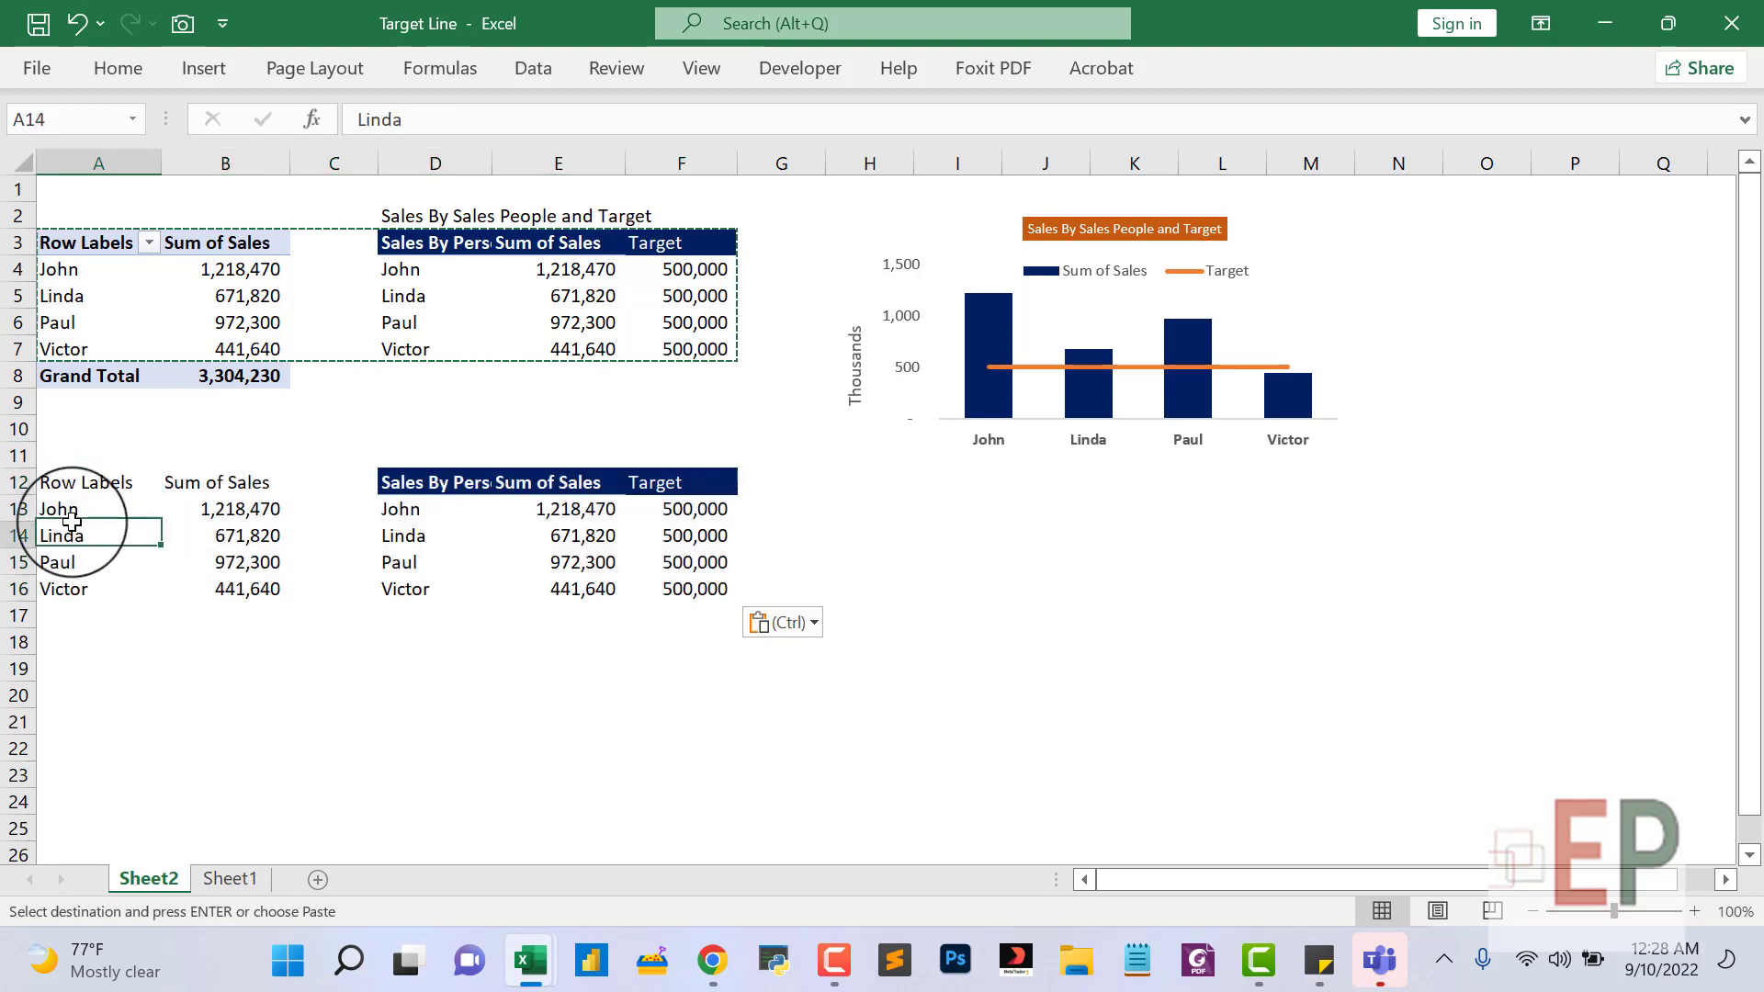
Copy the whole pivot table in A3:B8, including its grand total, and paste it over the plain copy at A12.
left_click(177, 404)
left_click_drag(50, 243, 233, 370)
key("ctrl+c")
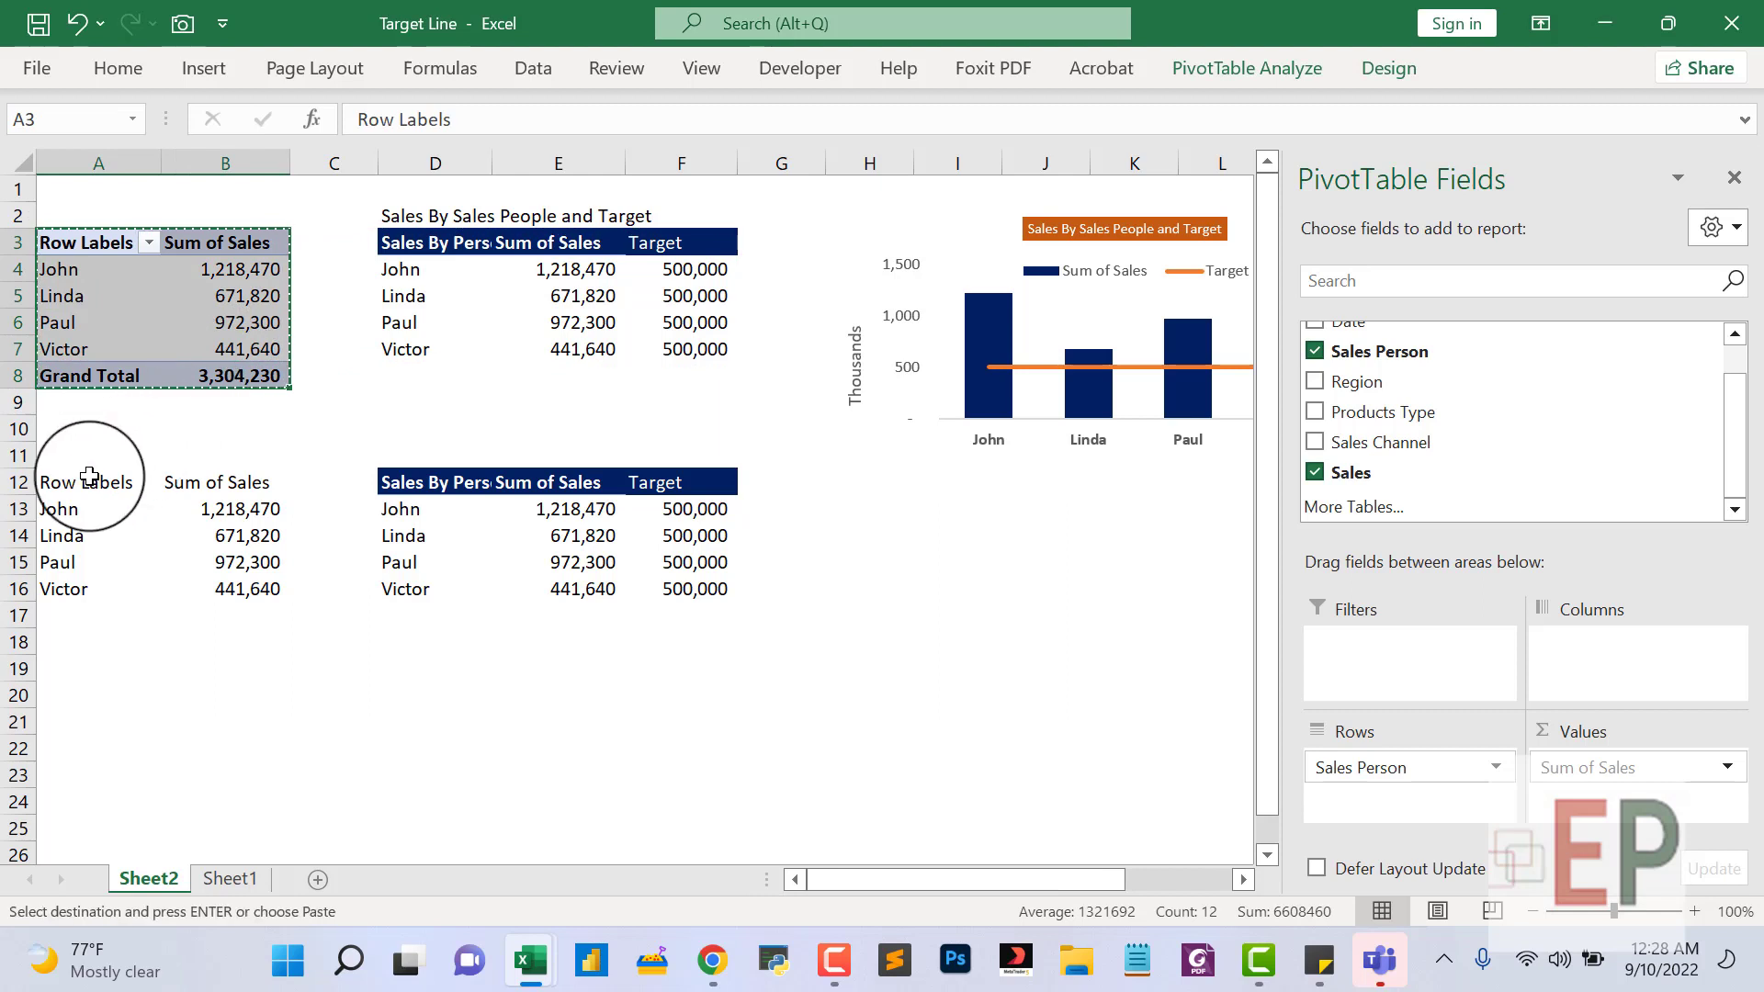
left_click(73, 484)
key("ctrl+v")
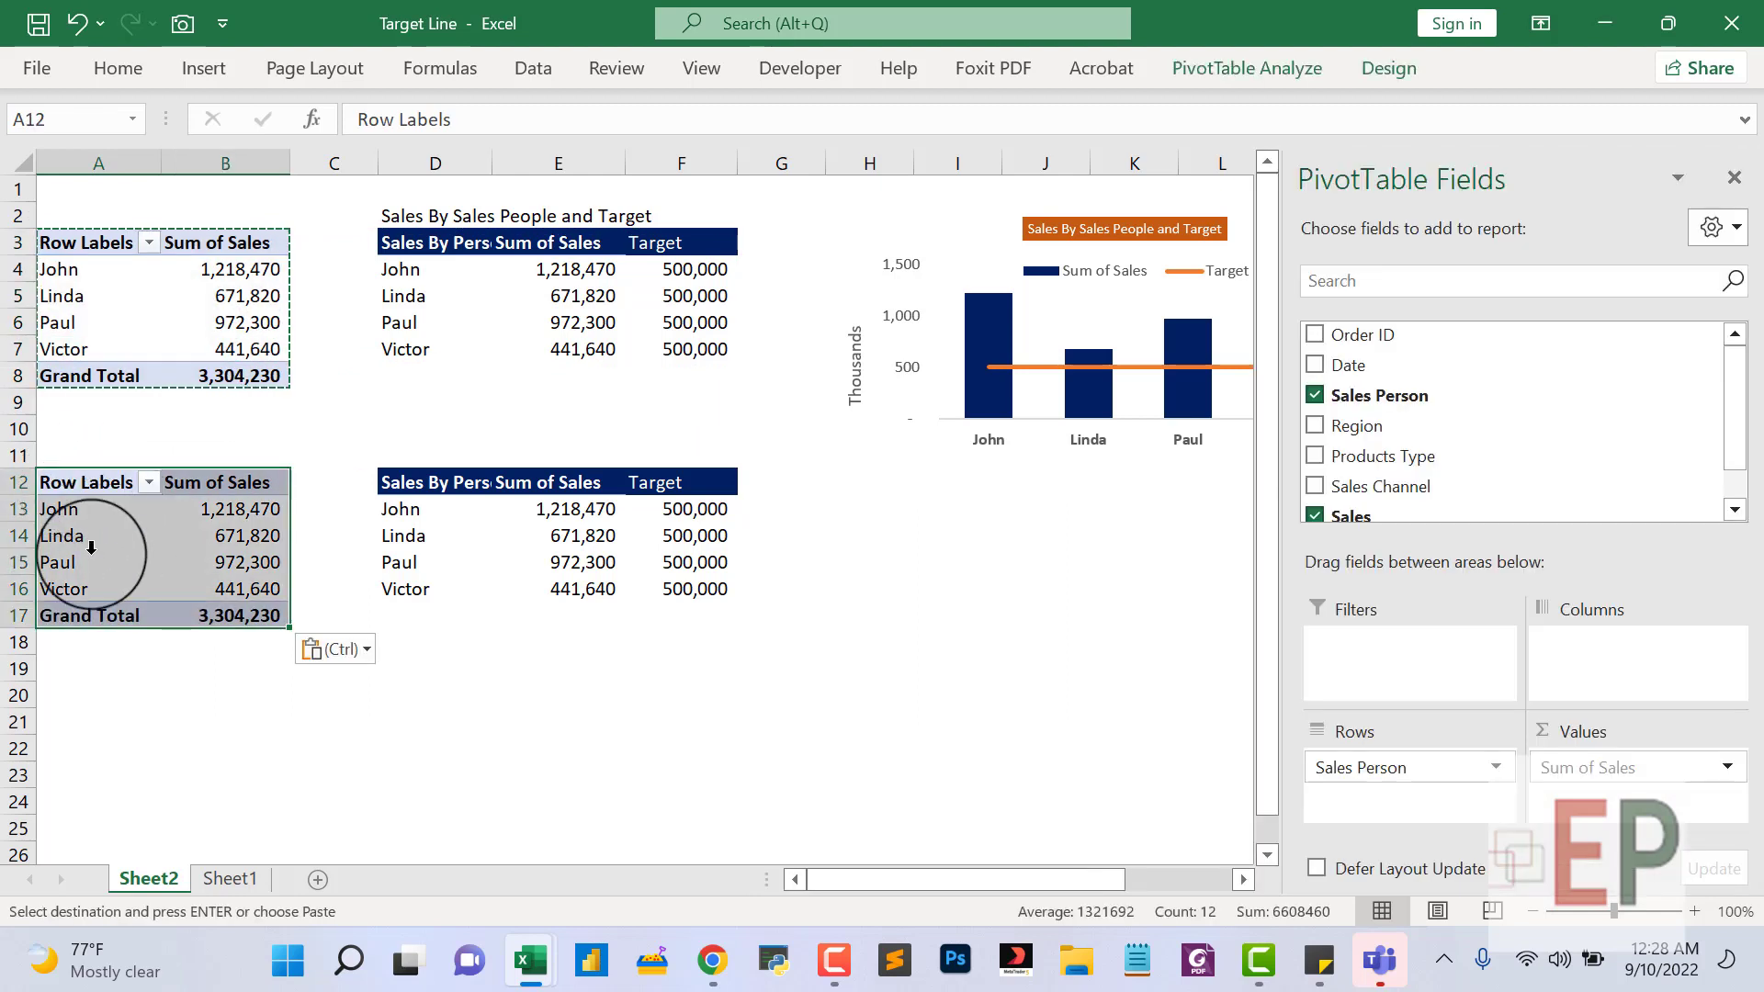
Replace the Sales Person field with Region in the copied pivot table and check the linked table beside it.
left_click(1314, 395)
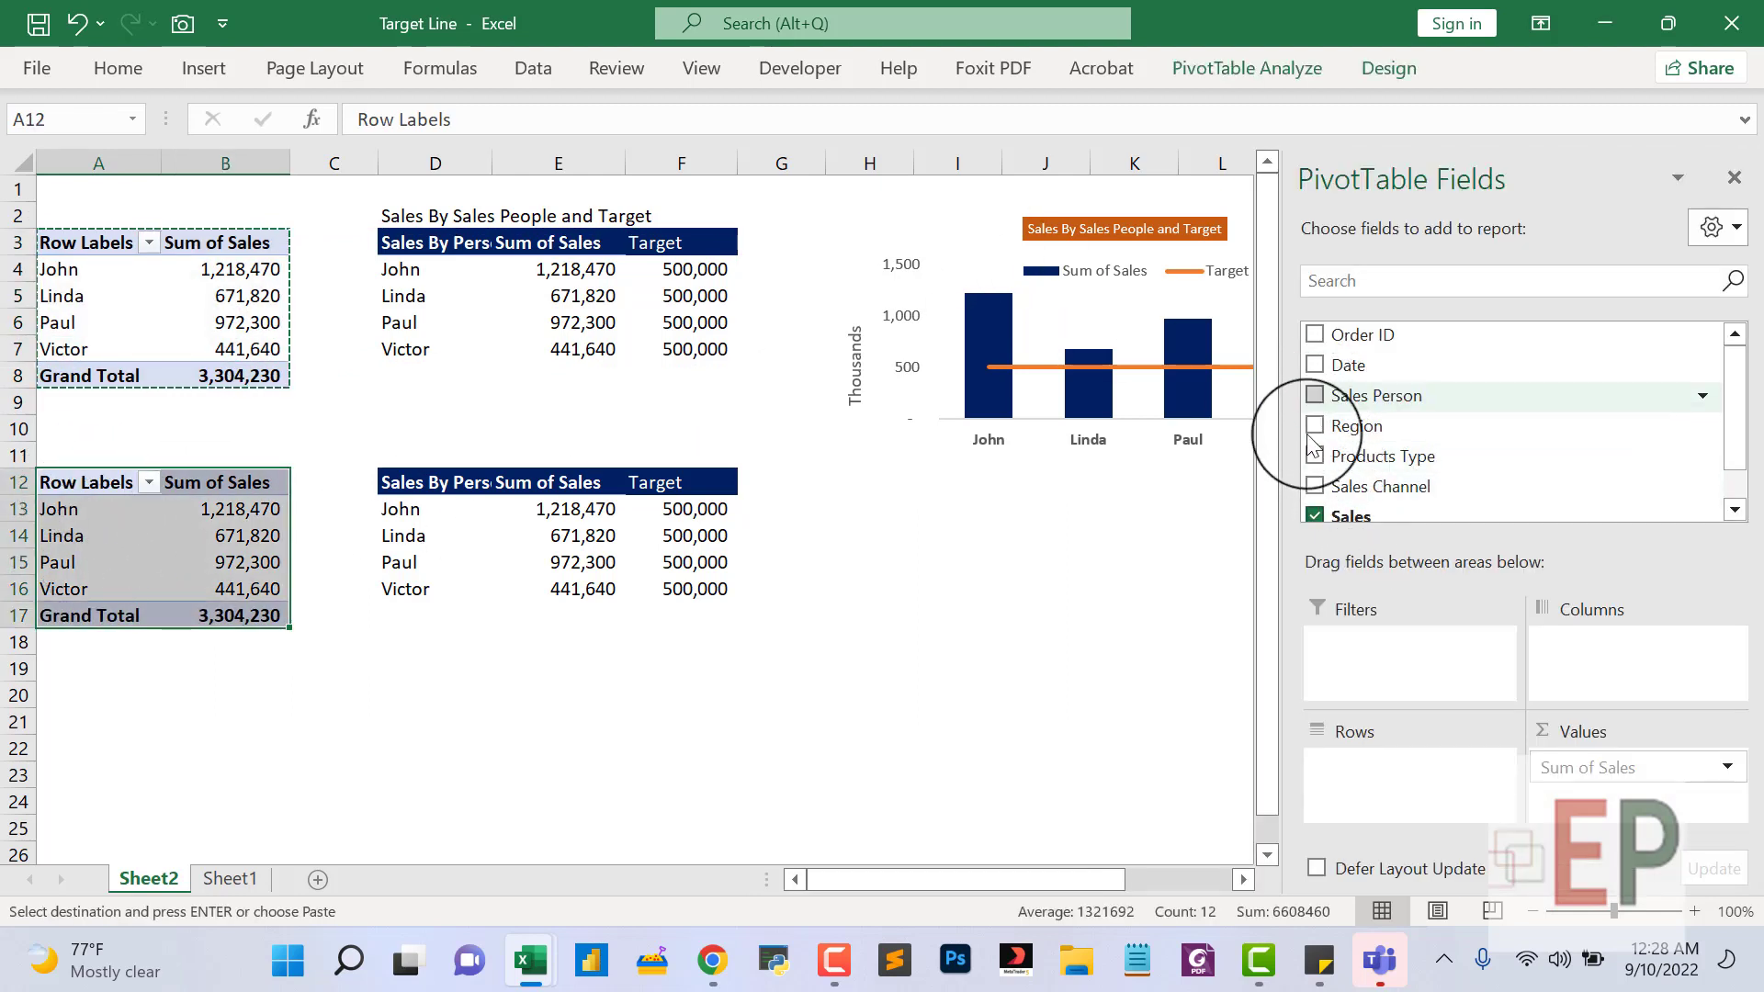
left_click(1316, 426)
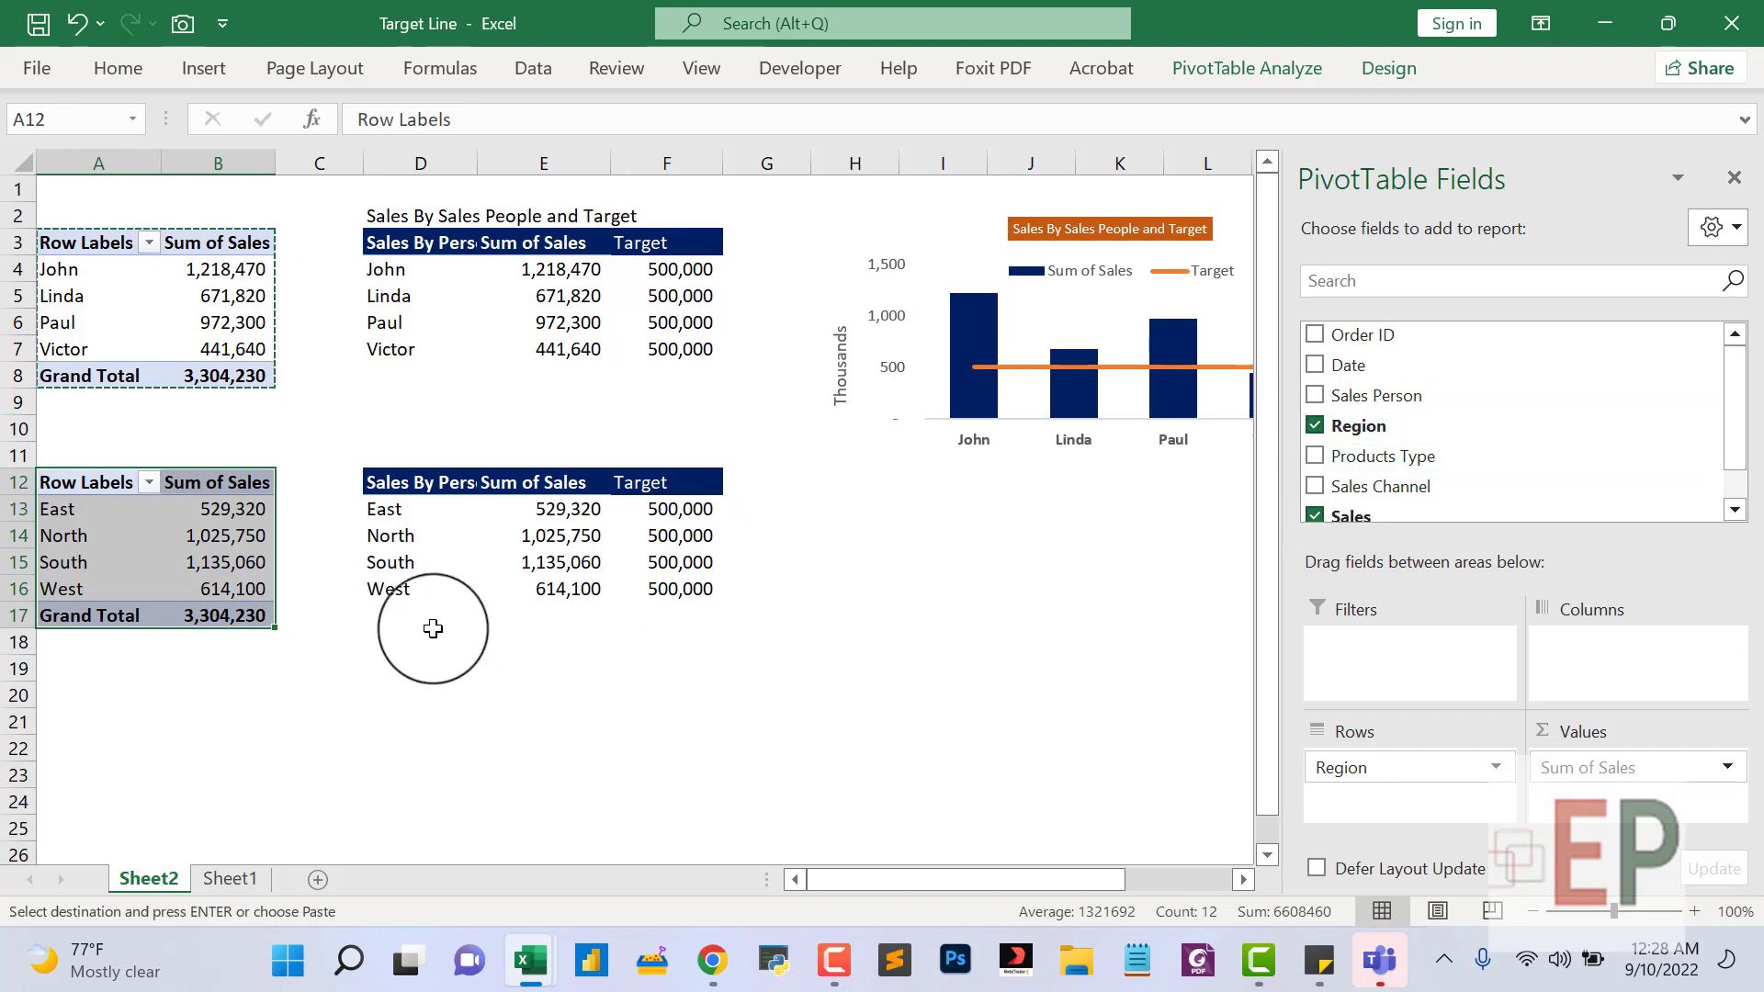
left_click(437, 684)
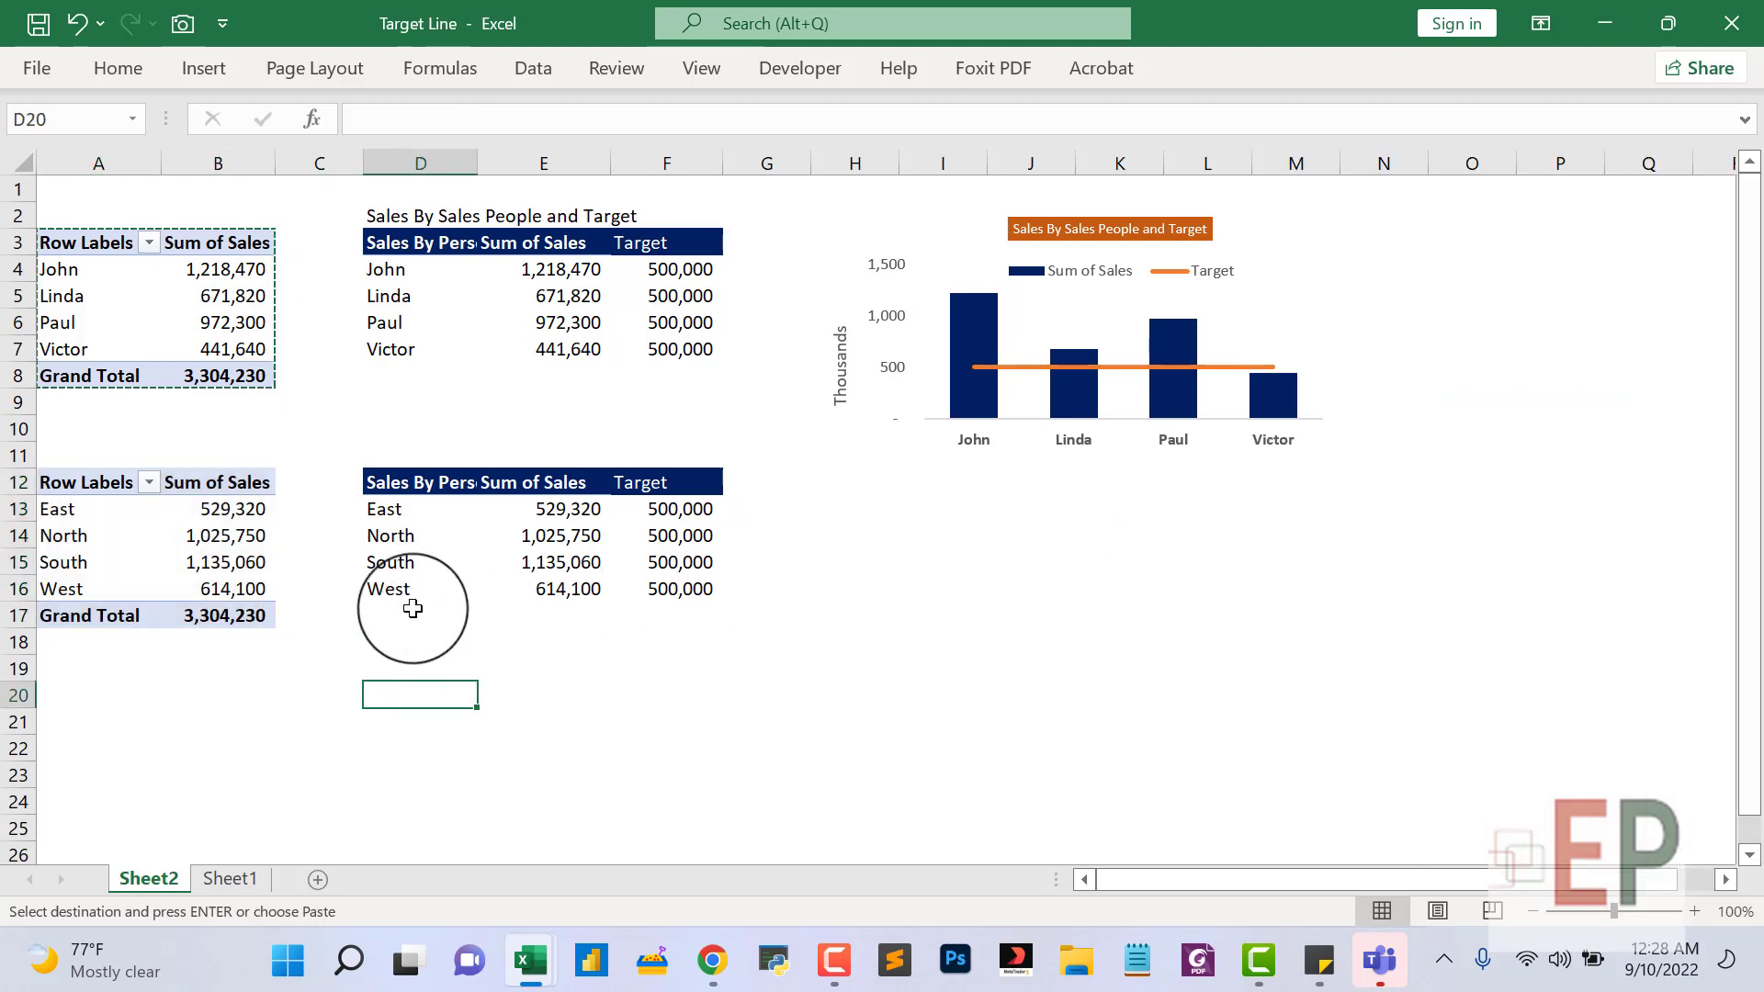
left_click(441, 589)
left_click(643, 589)
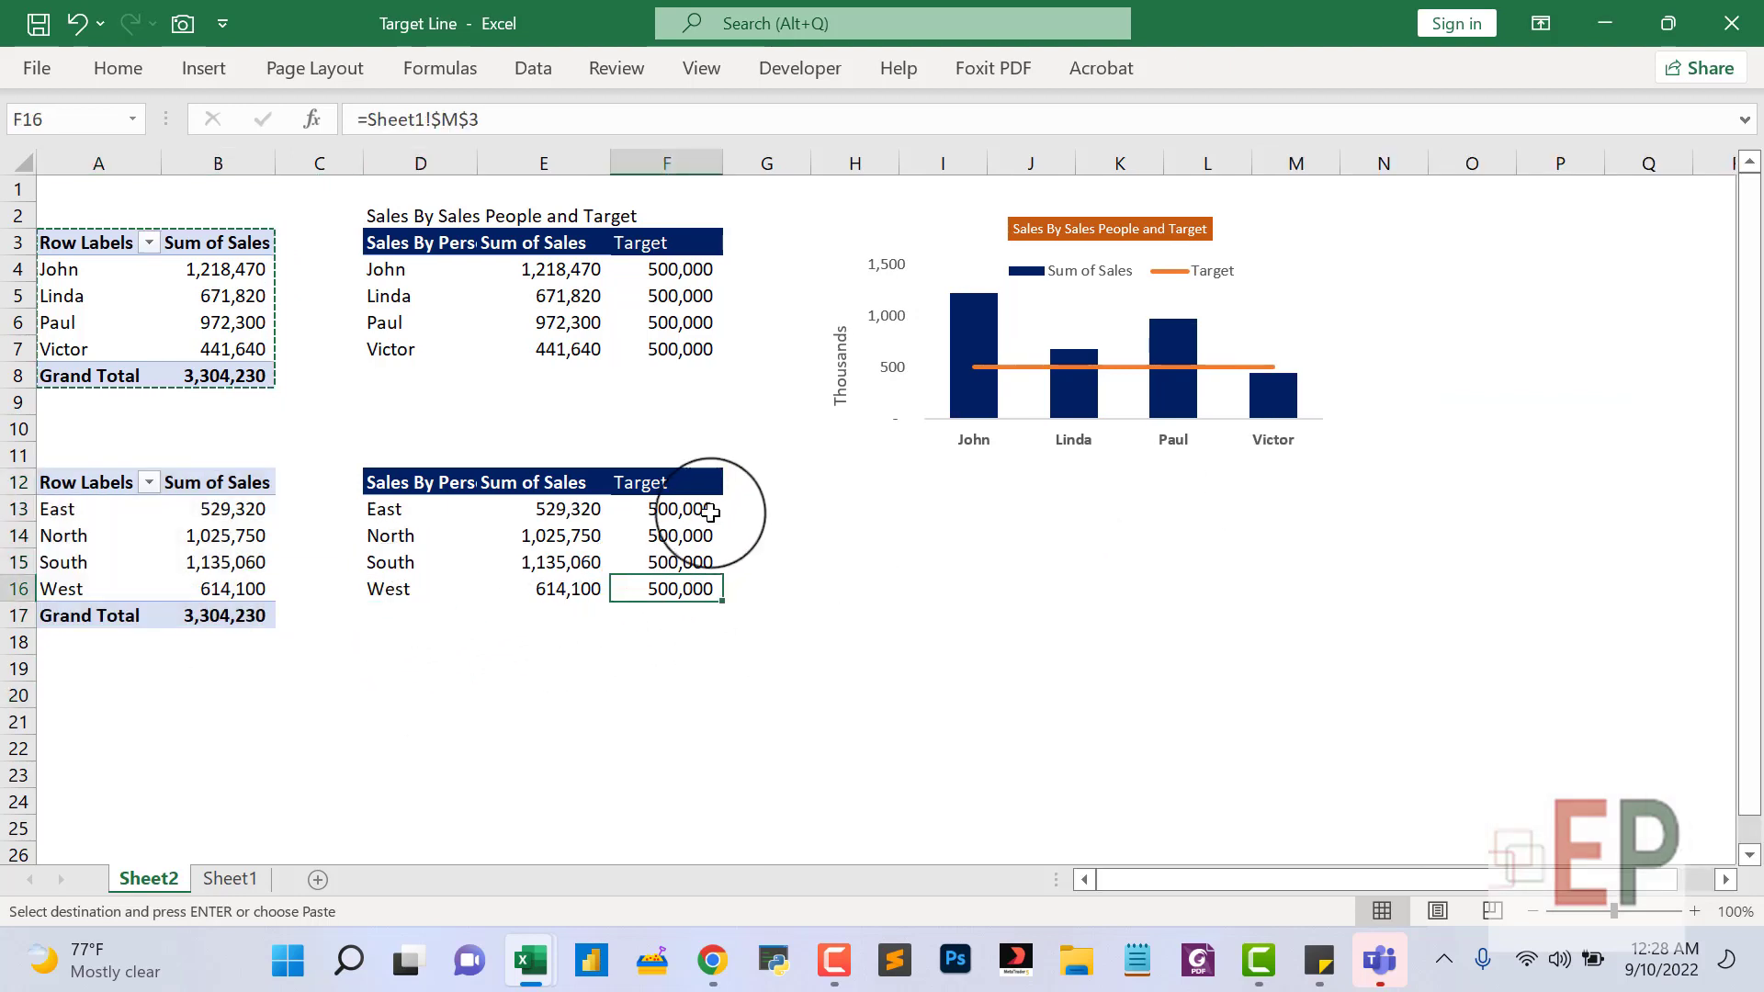
left_click(556, 510)
left_click(575, 589)
Link the target in F13 to the Region target in Sheet1 cell M4 and fill the formula down to F16.
left_click(662, 515)
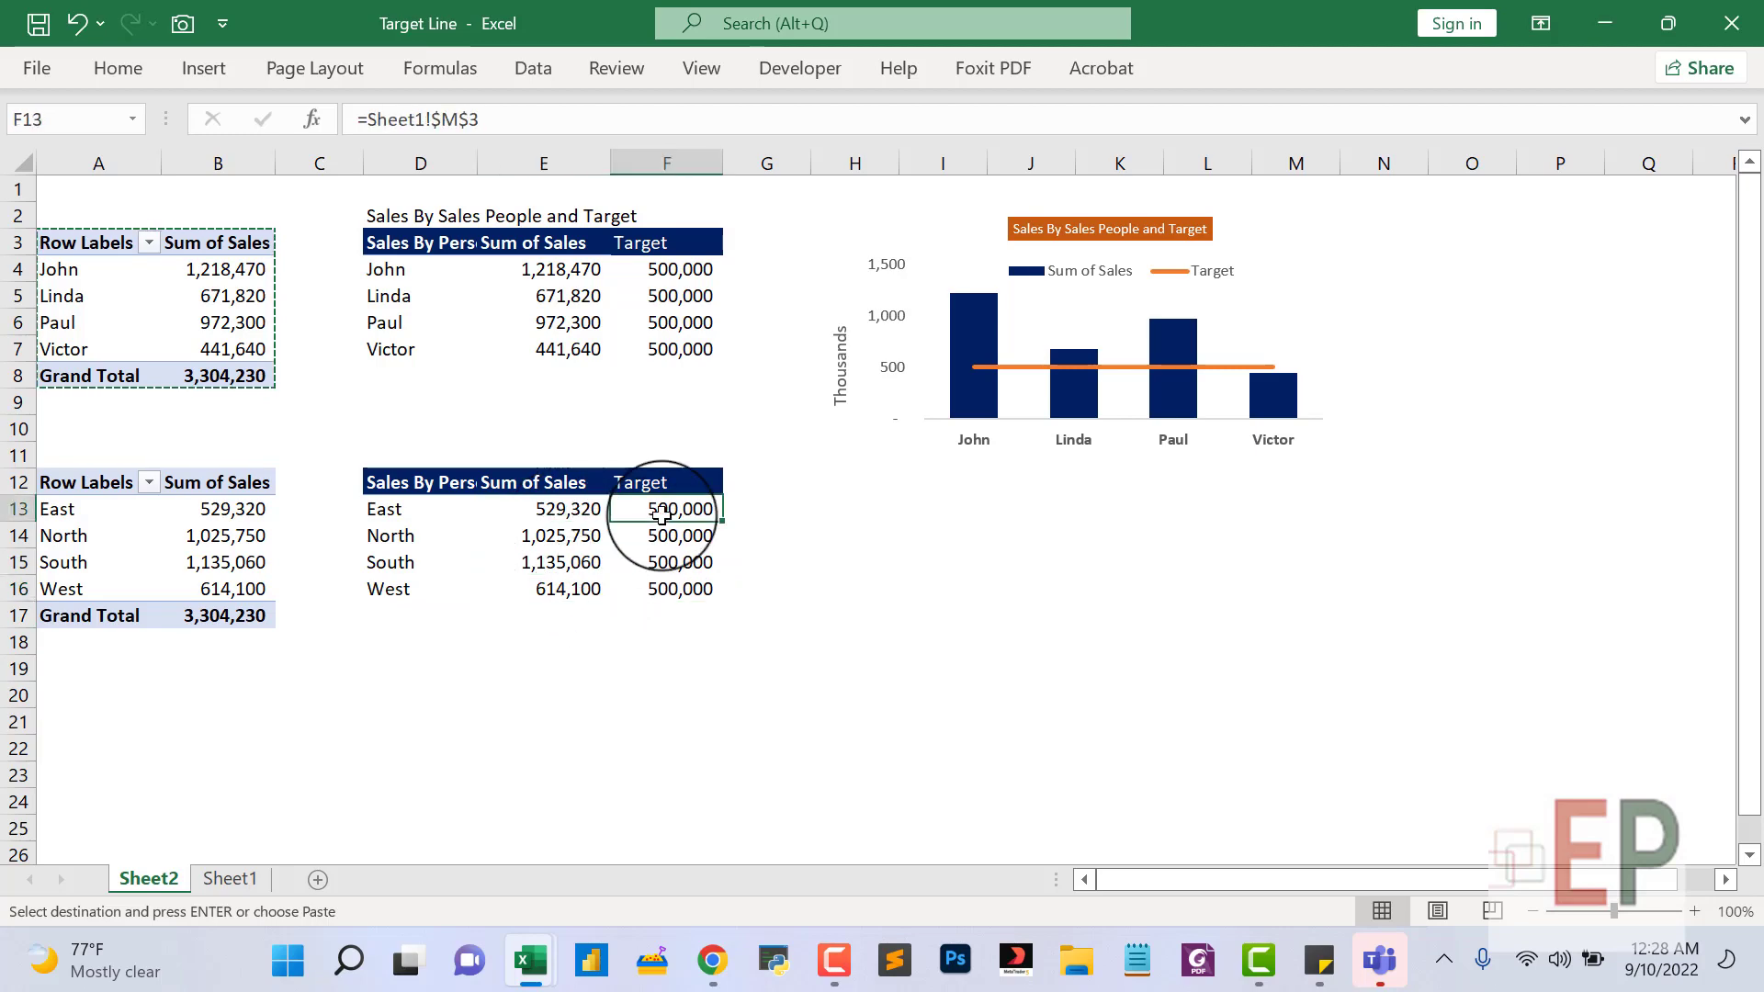
type("=")
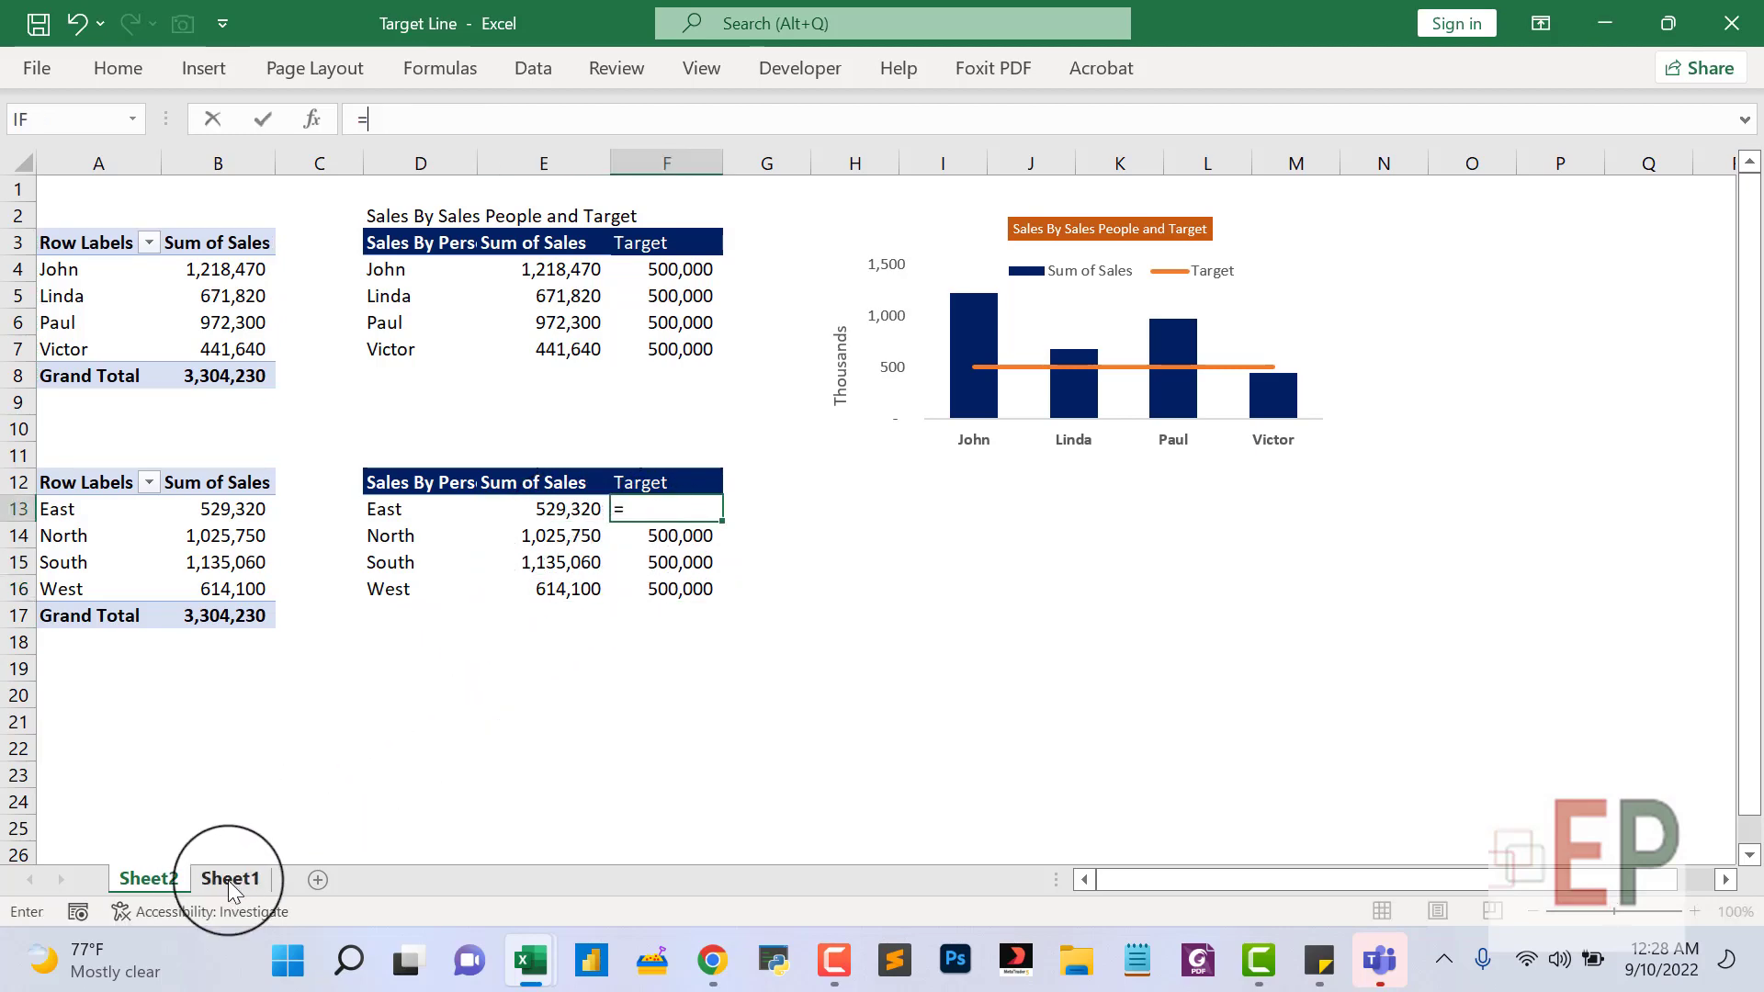
left_click(230, 879)
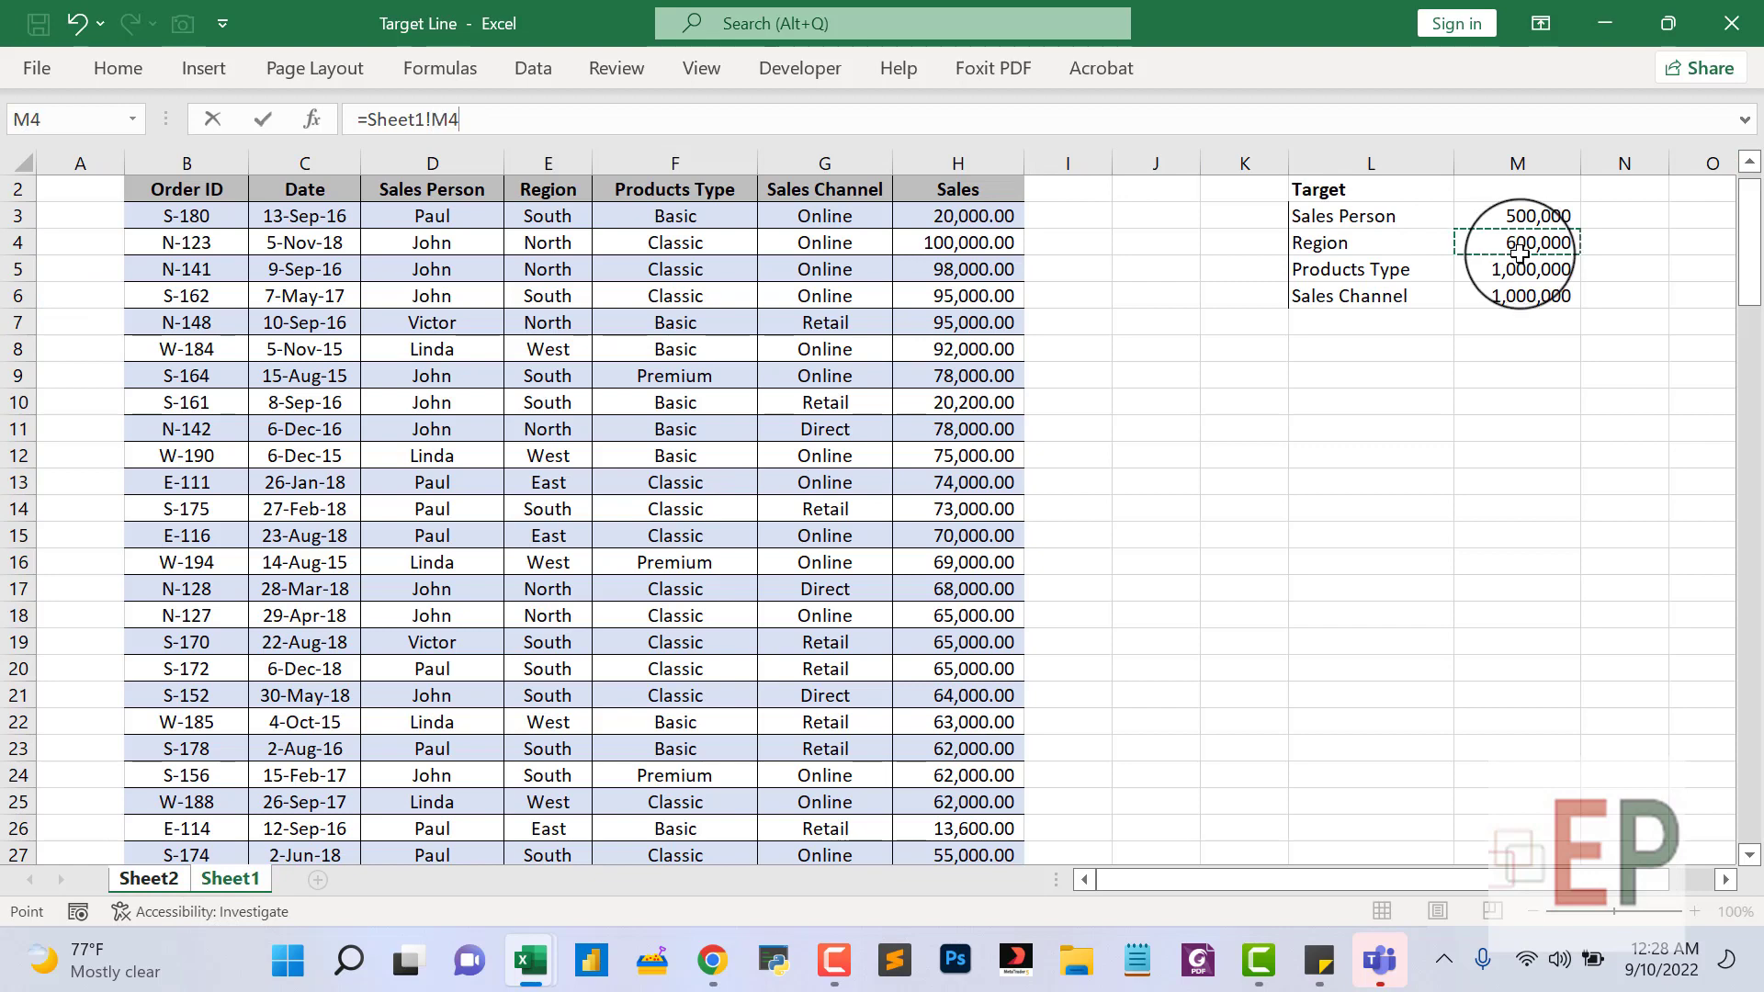
key("Return")
left_click(699, 517)
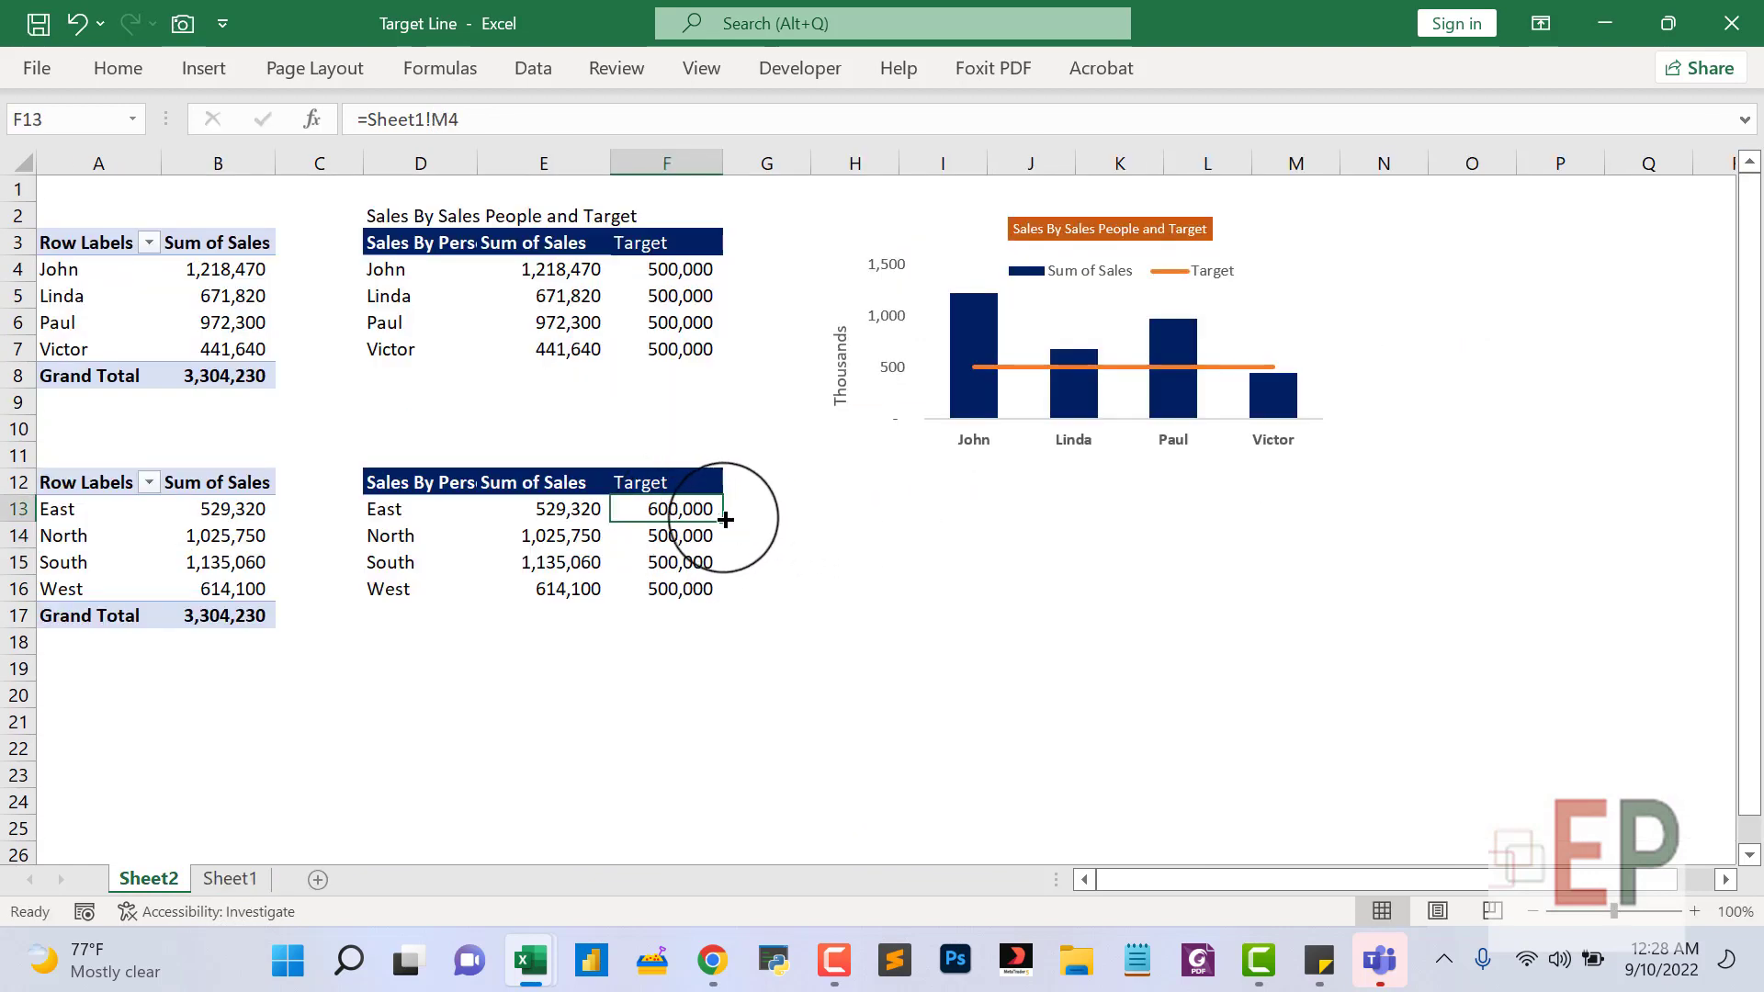
left_click_drag(725, 520, 696, 602)
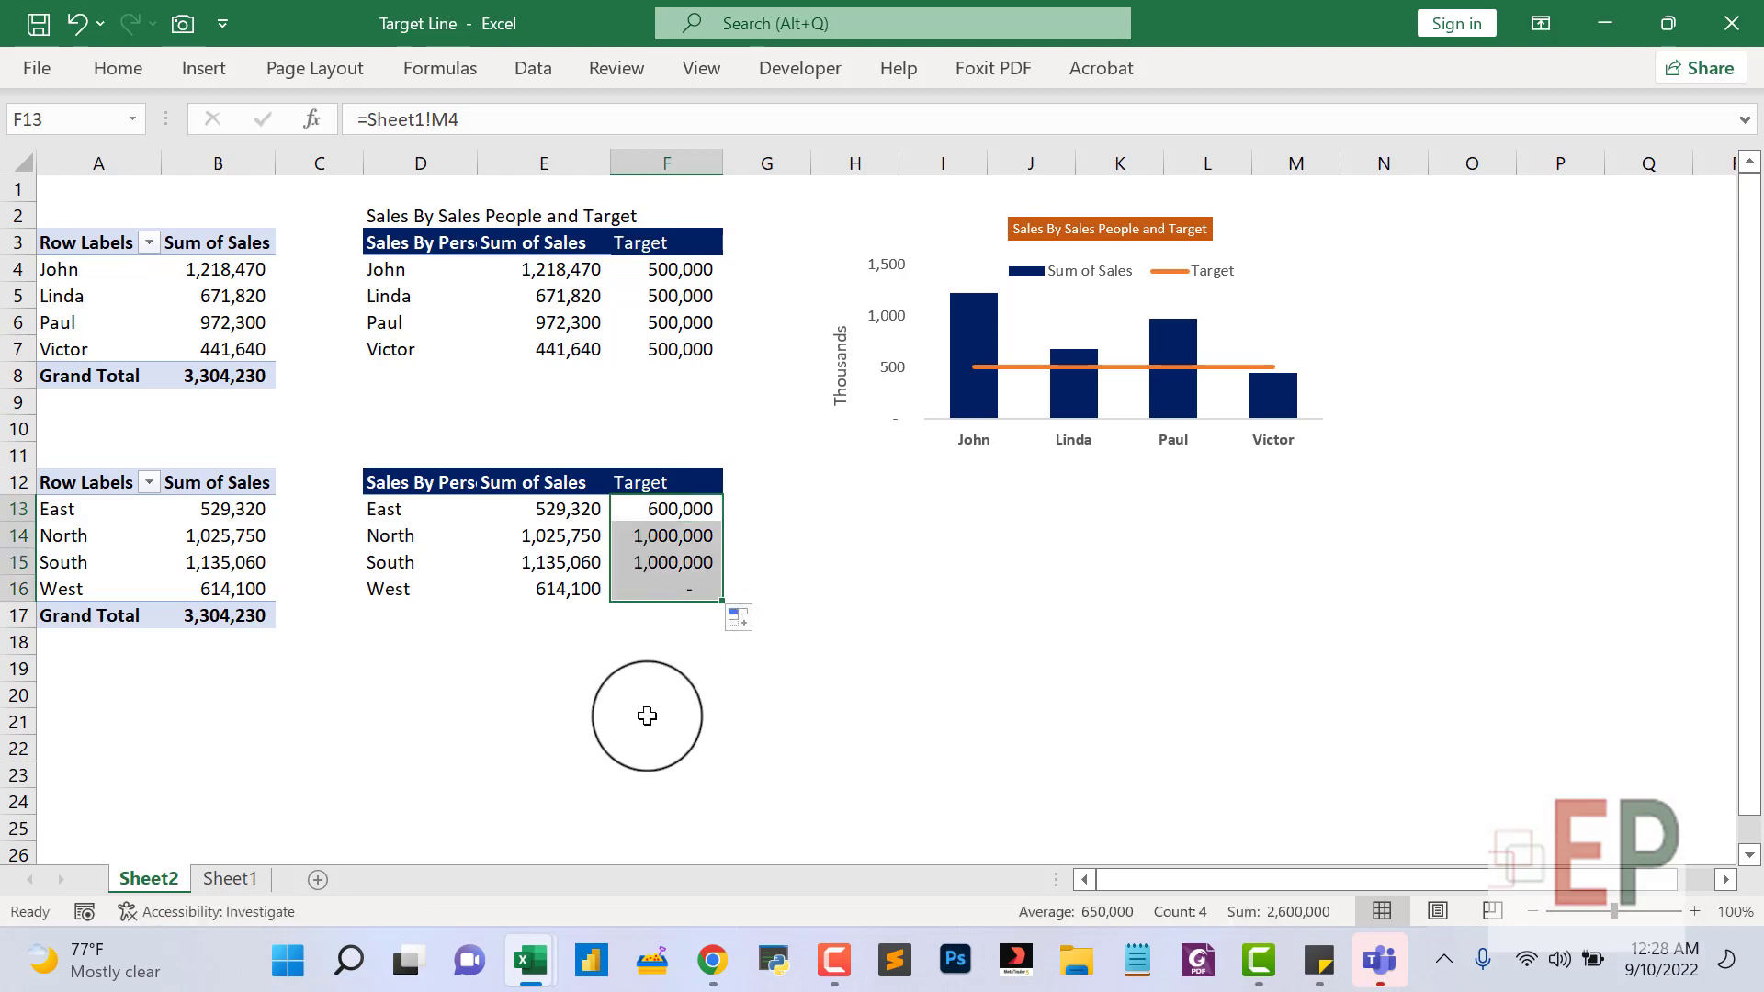
Make the M4 reference in F13 absolute and fill the corrected formula down to F16.
left_click(680, 524)
left_click(444, 119)
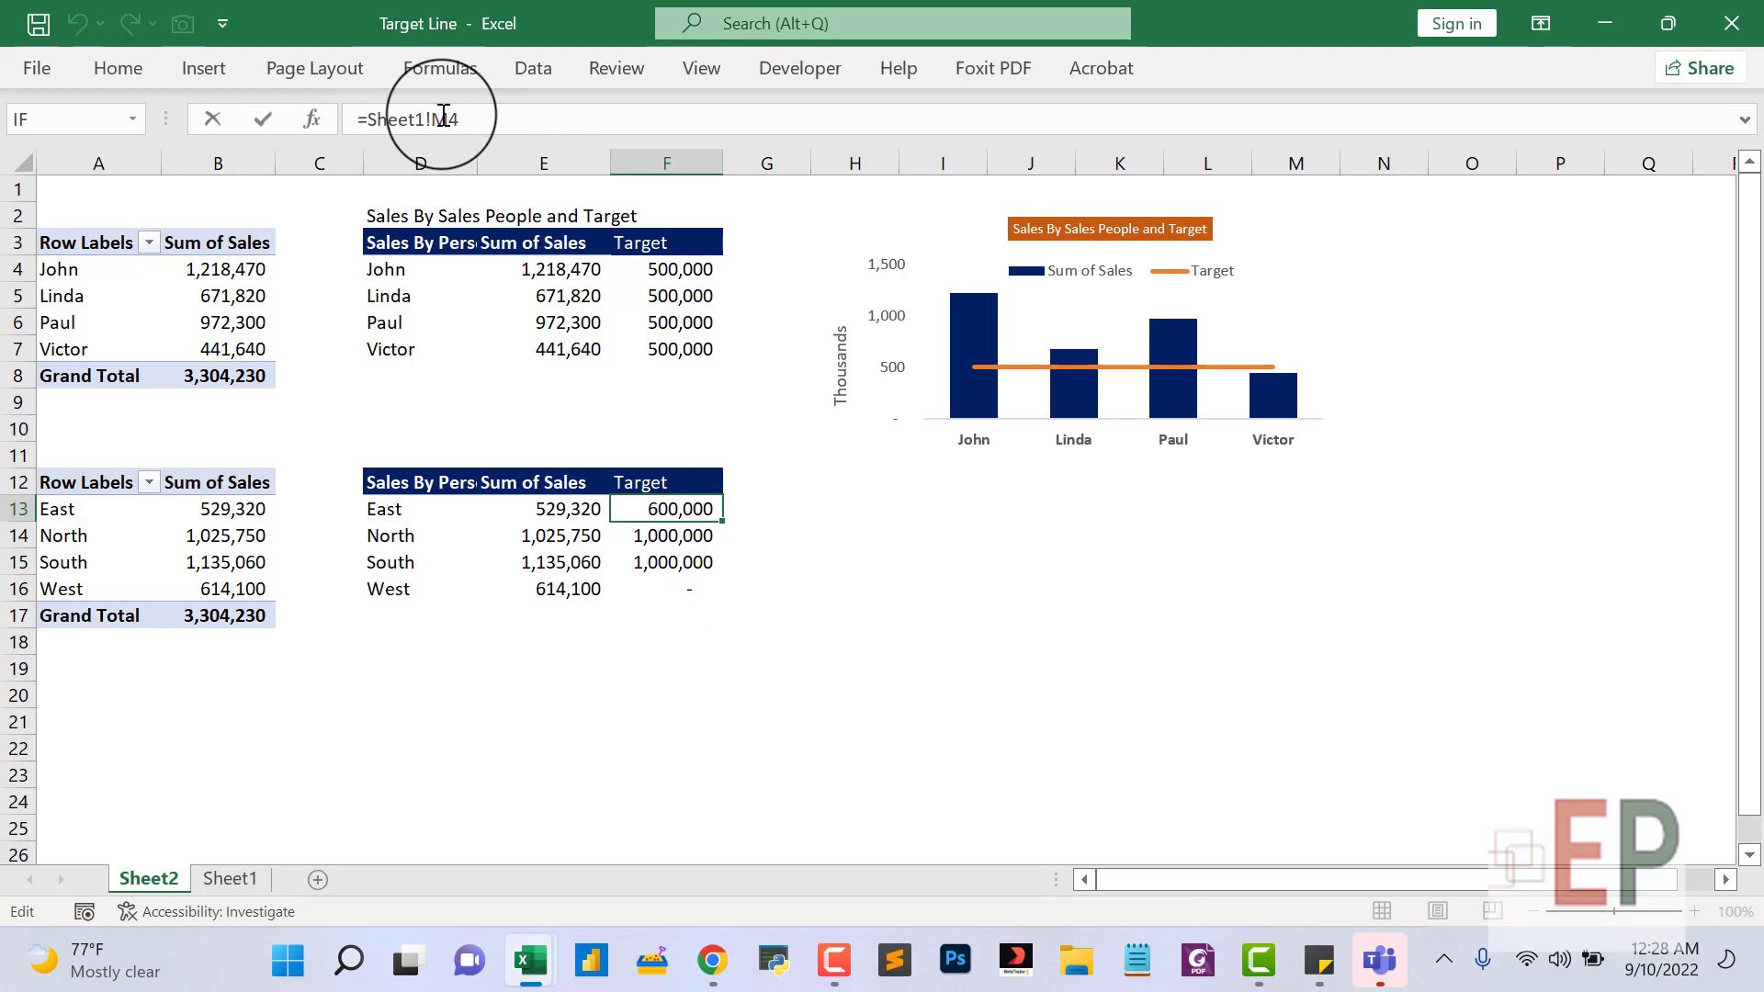
key("F4")
key("Return")
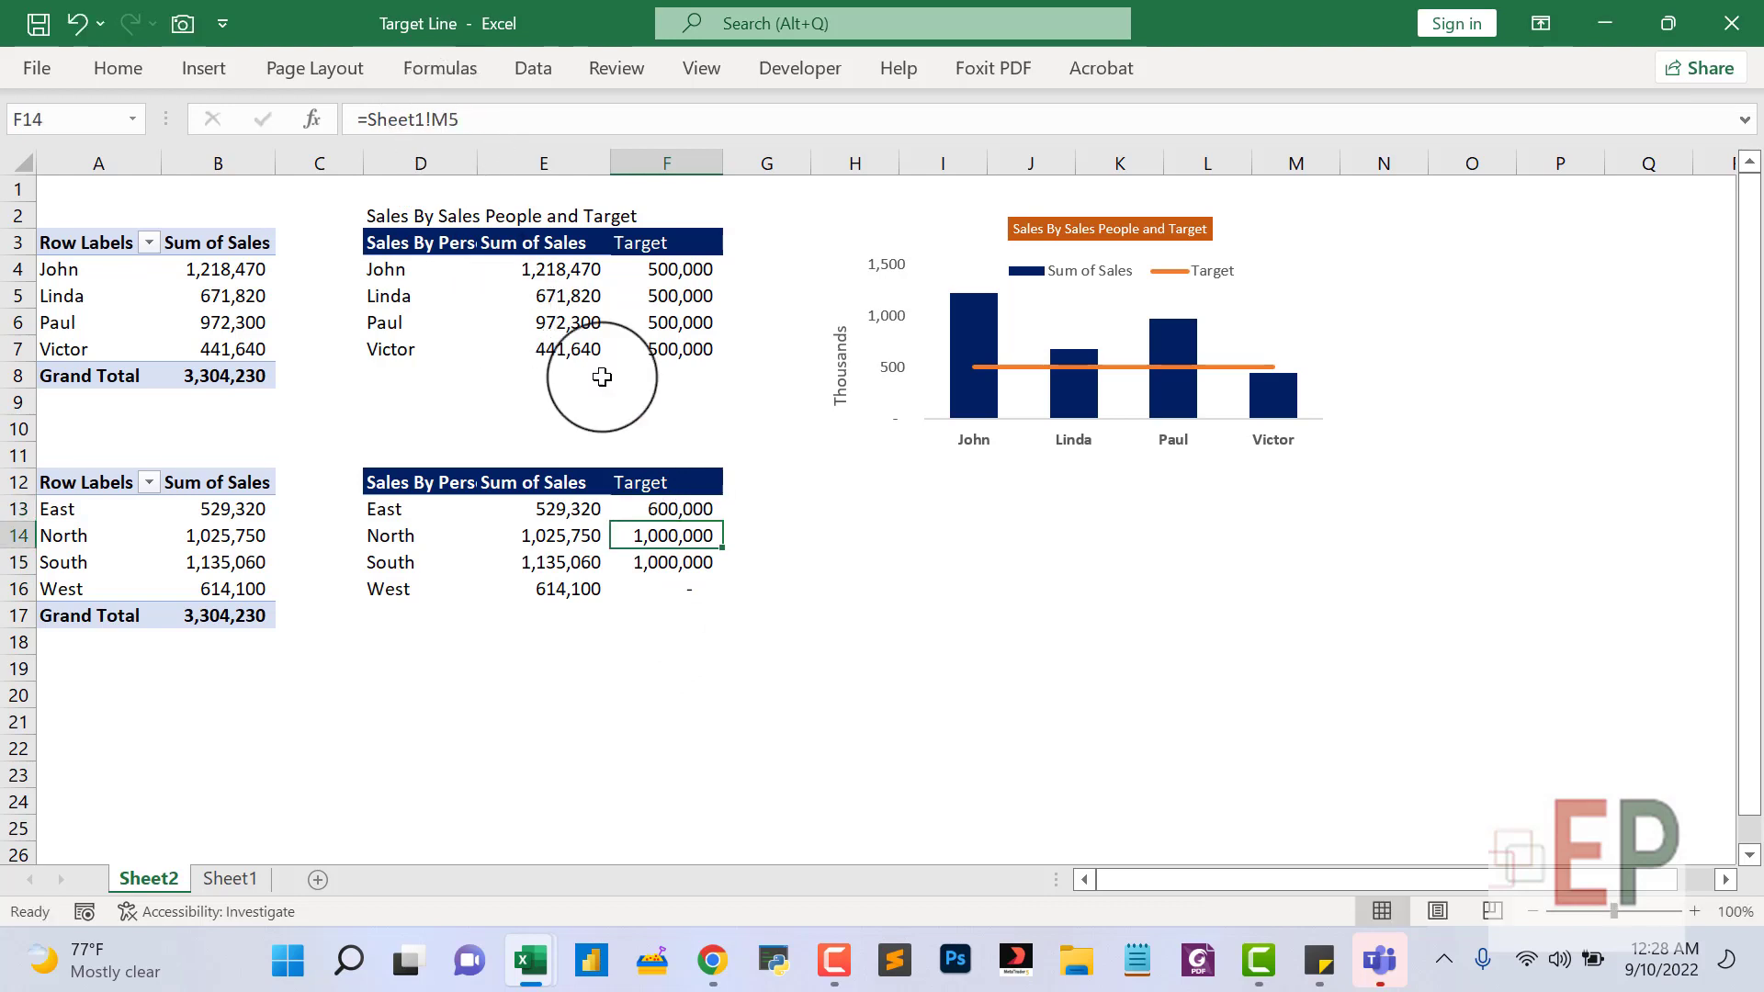
left_click(709, 517)
left_click_drag(724, 519, 708, 602)
left_click(602, 672)
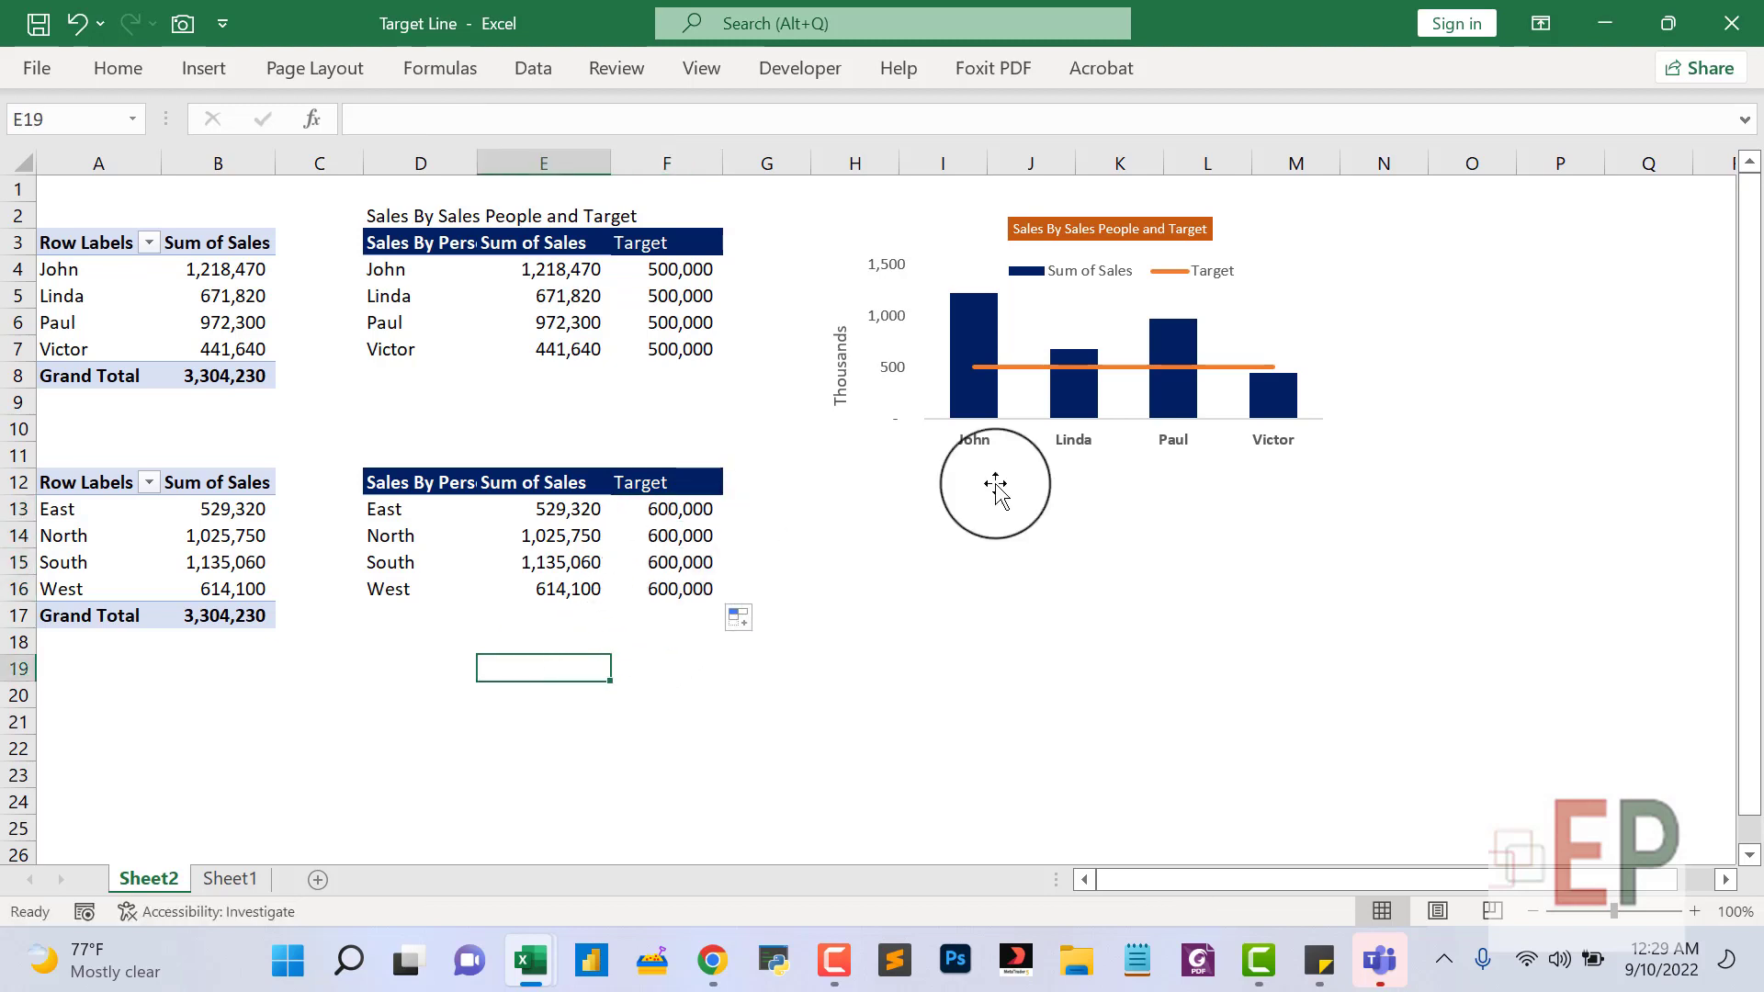
Duplicate the sales and target chart, placing the copy at H15 next to the region table.
left_click(851, 210)
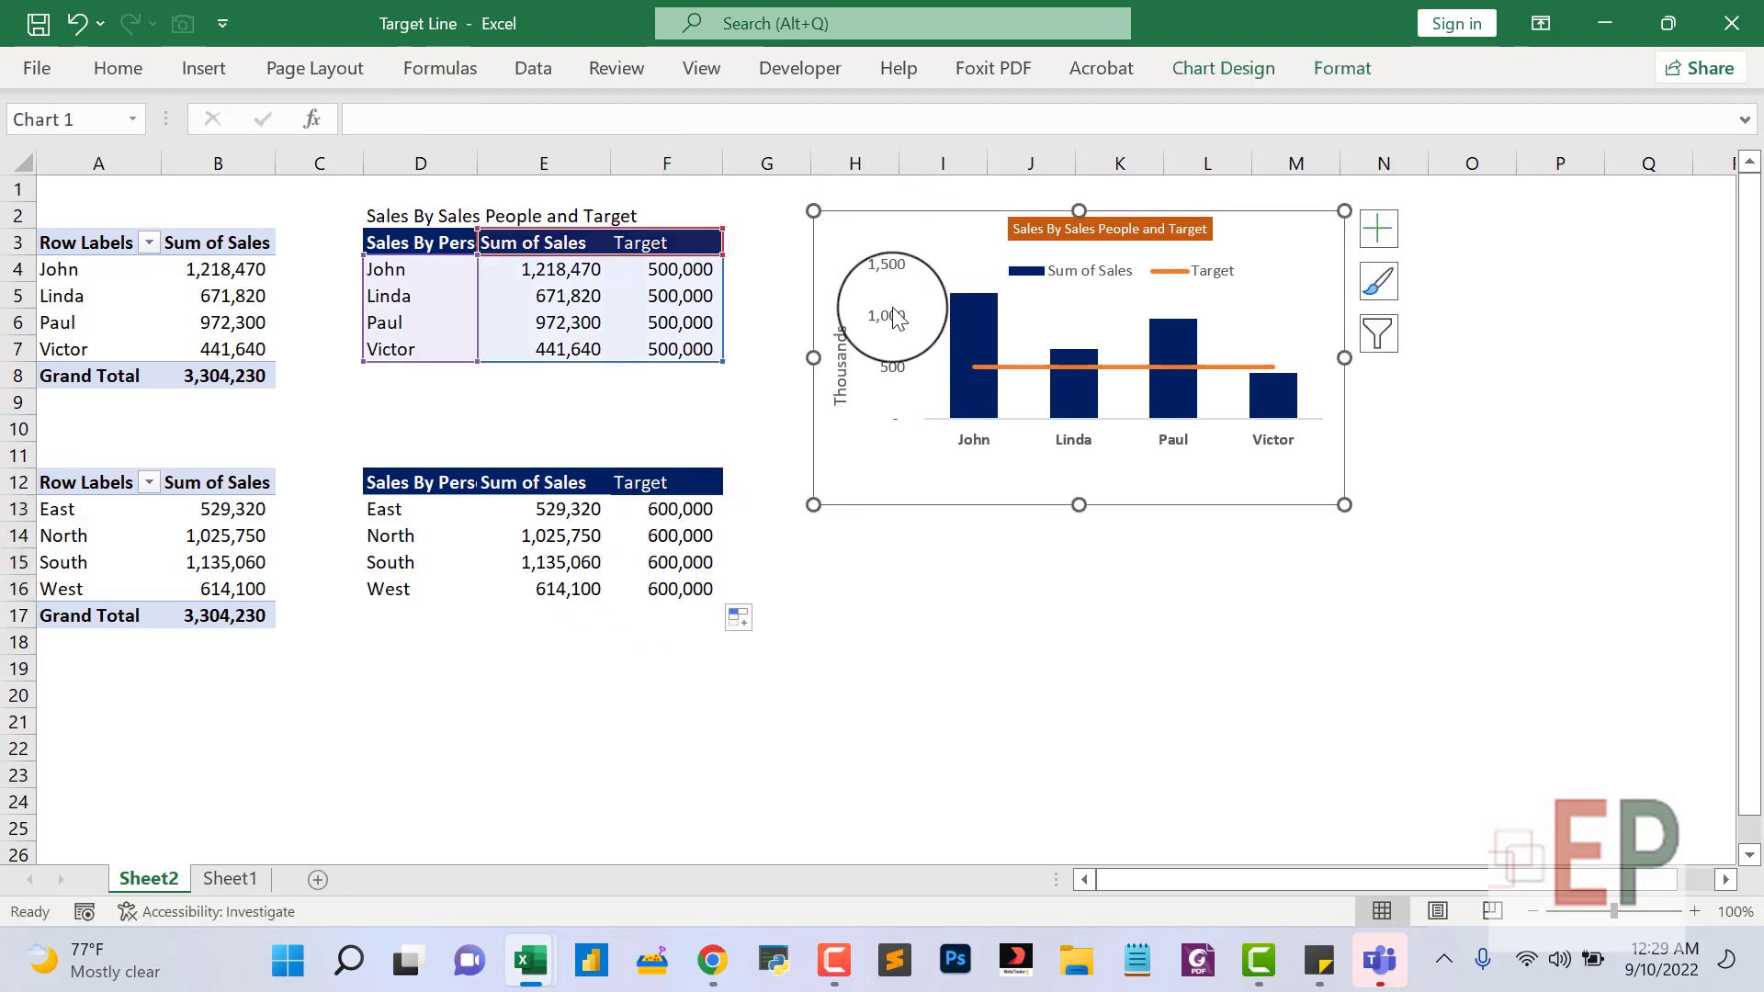
left_click(882, 569)
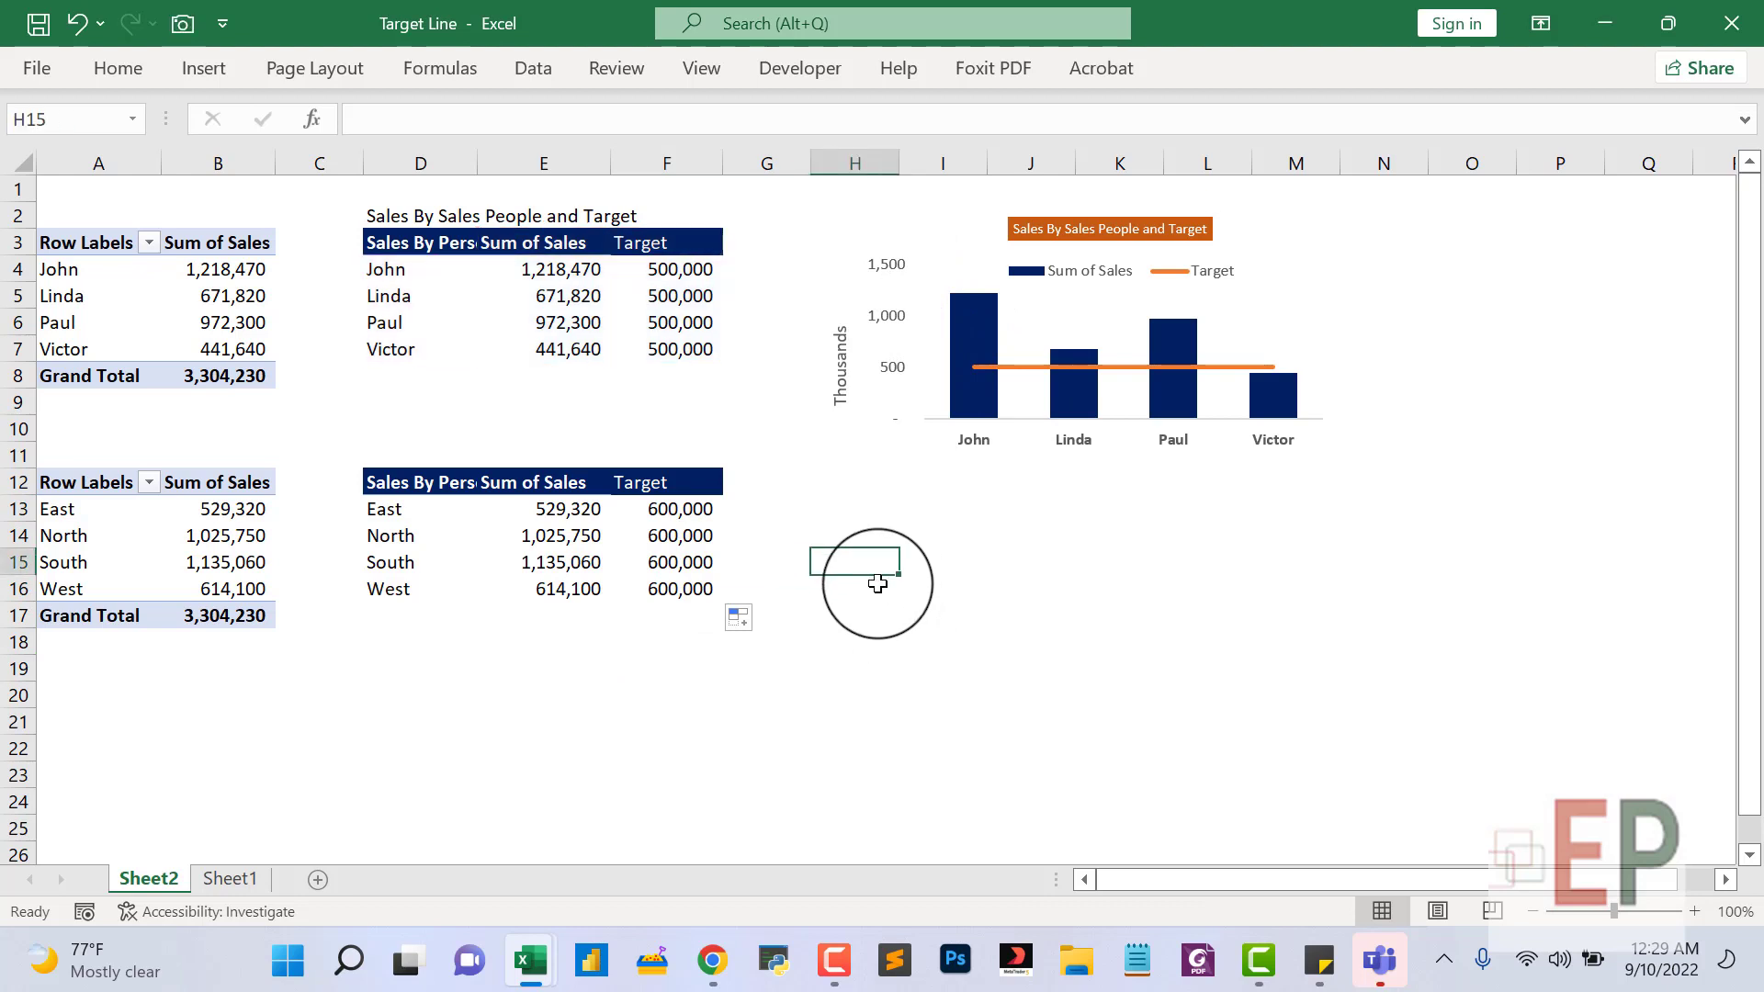
key("ctrl+v")
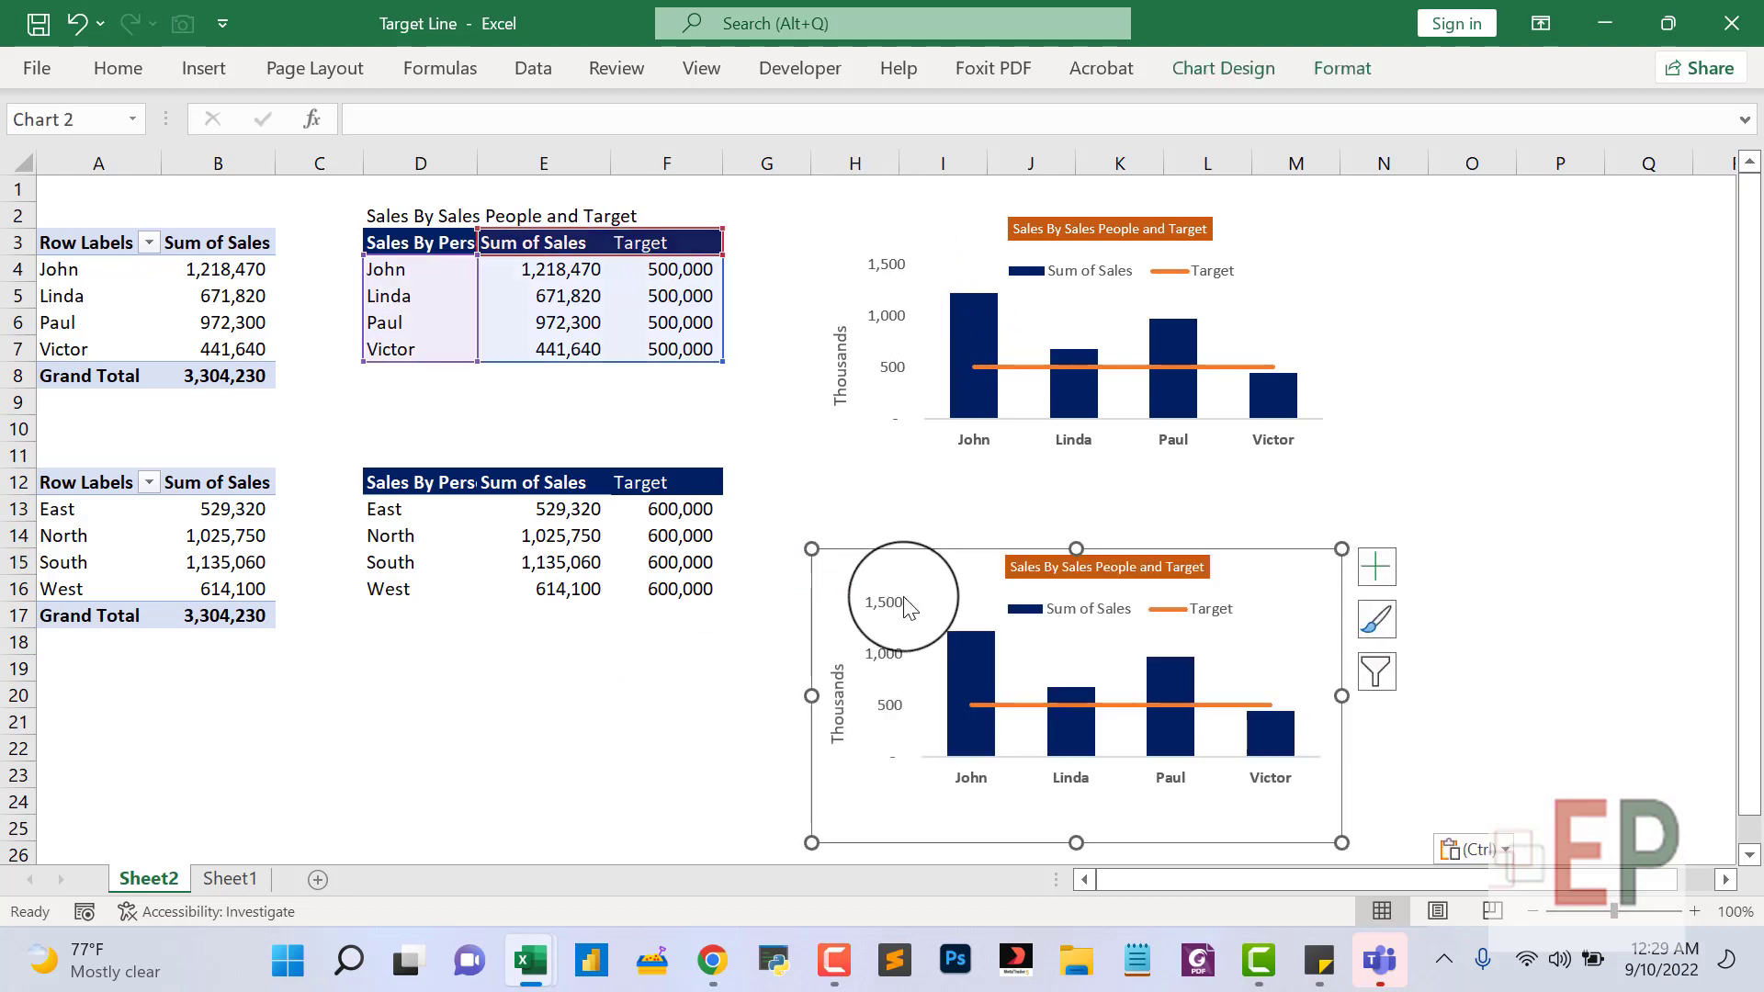
In the copied chart's data source, set the axis label range of the Sum of Sales series to Sheet2 E13:E16.
left_click(962, 675)
right_click(963, 670)
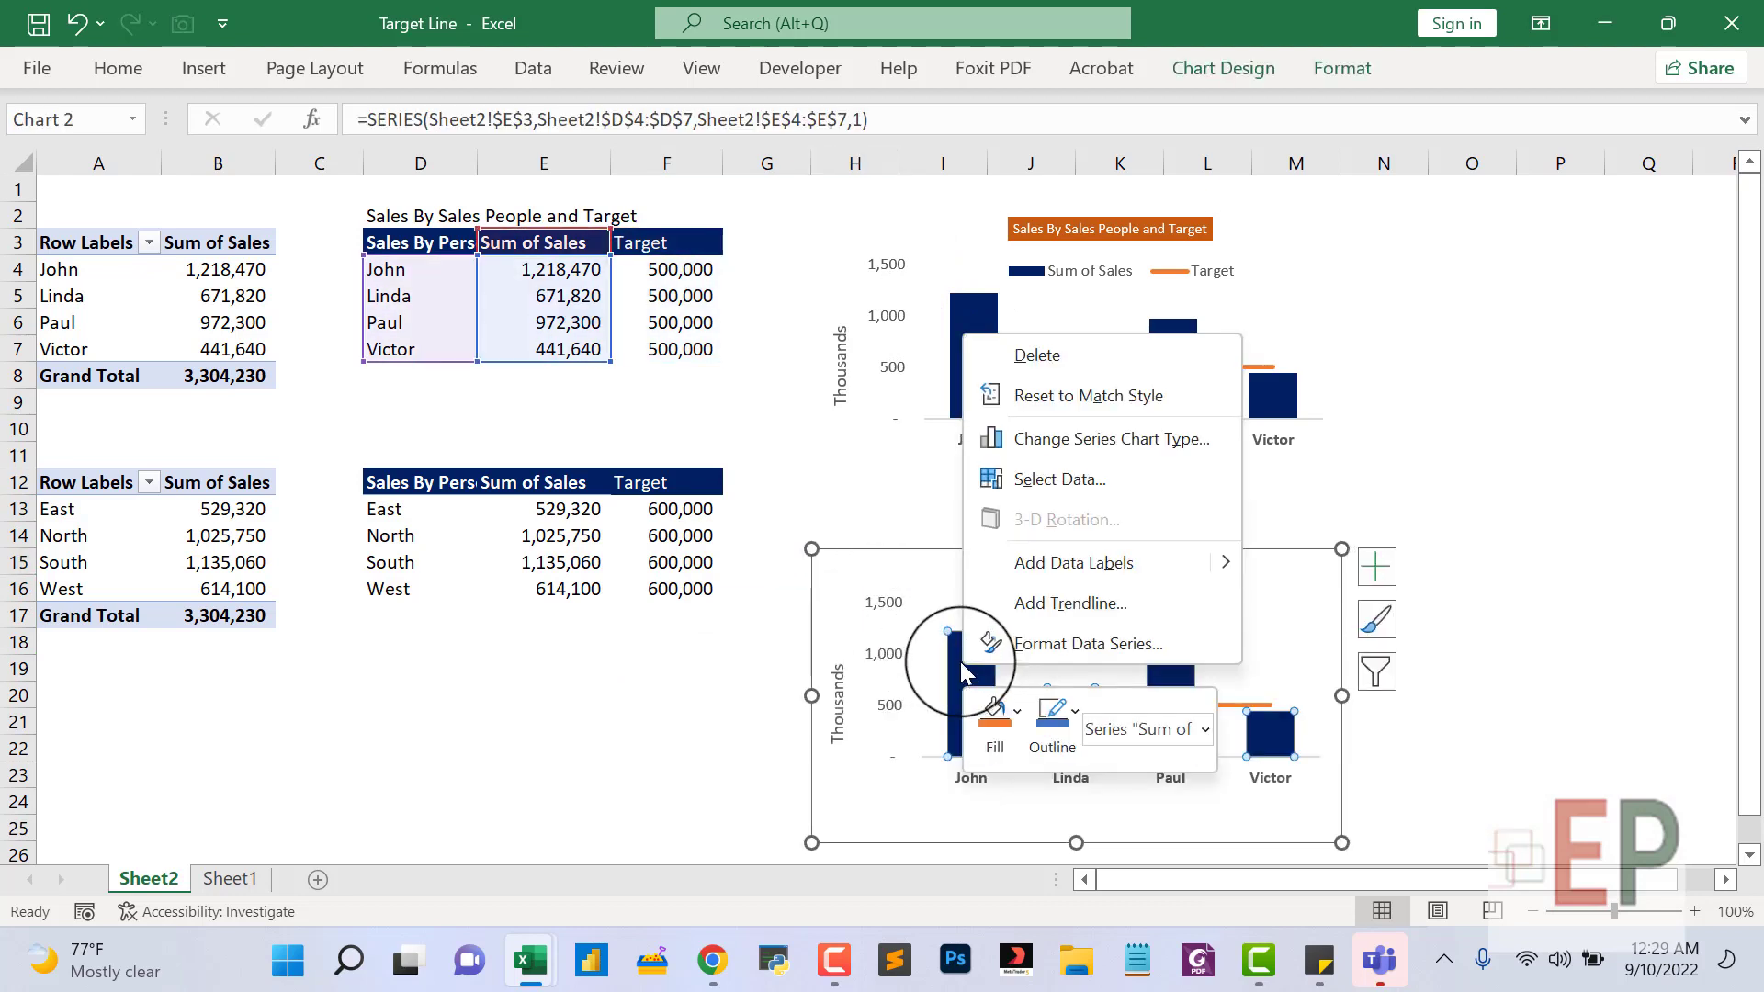
left_click(1055, 478)
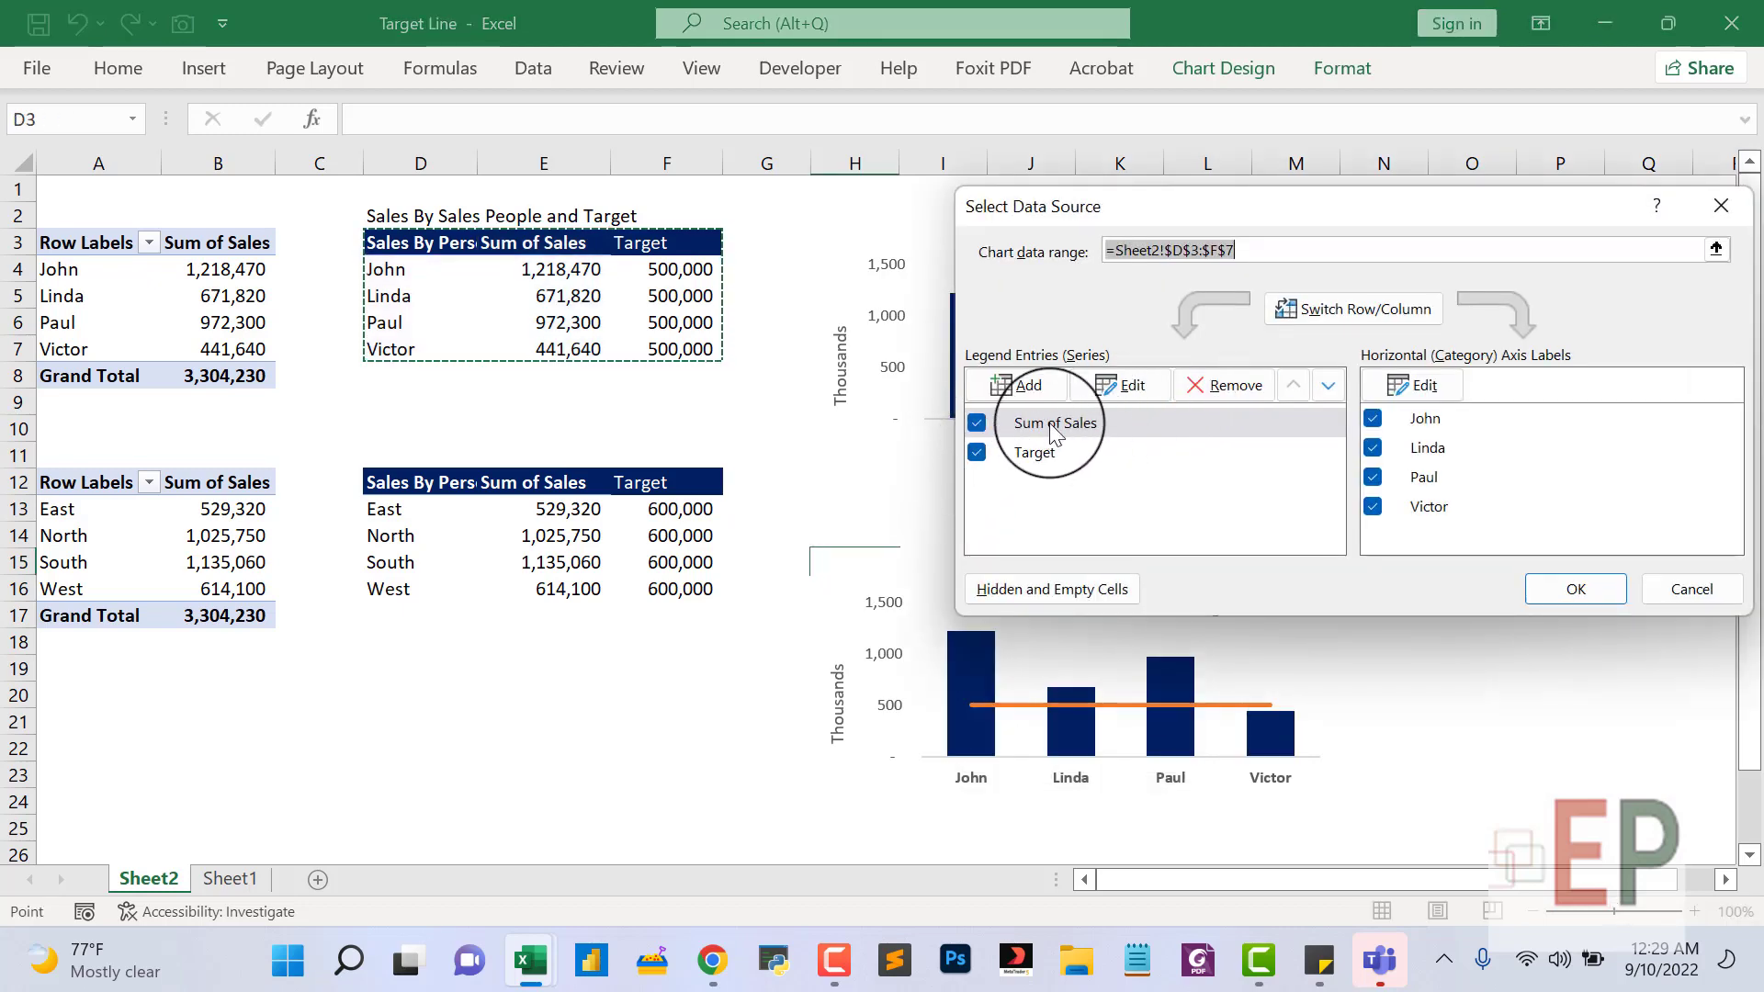
left_click(1050, 423)
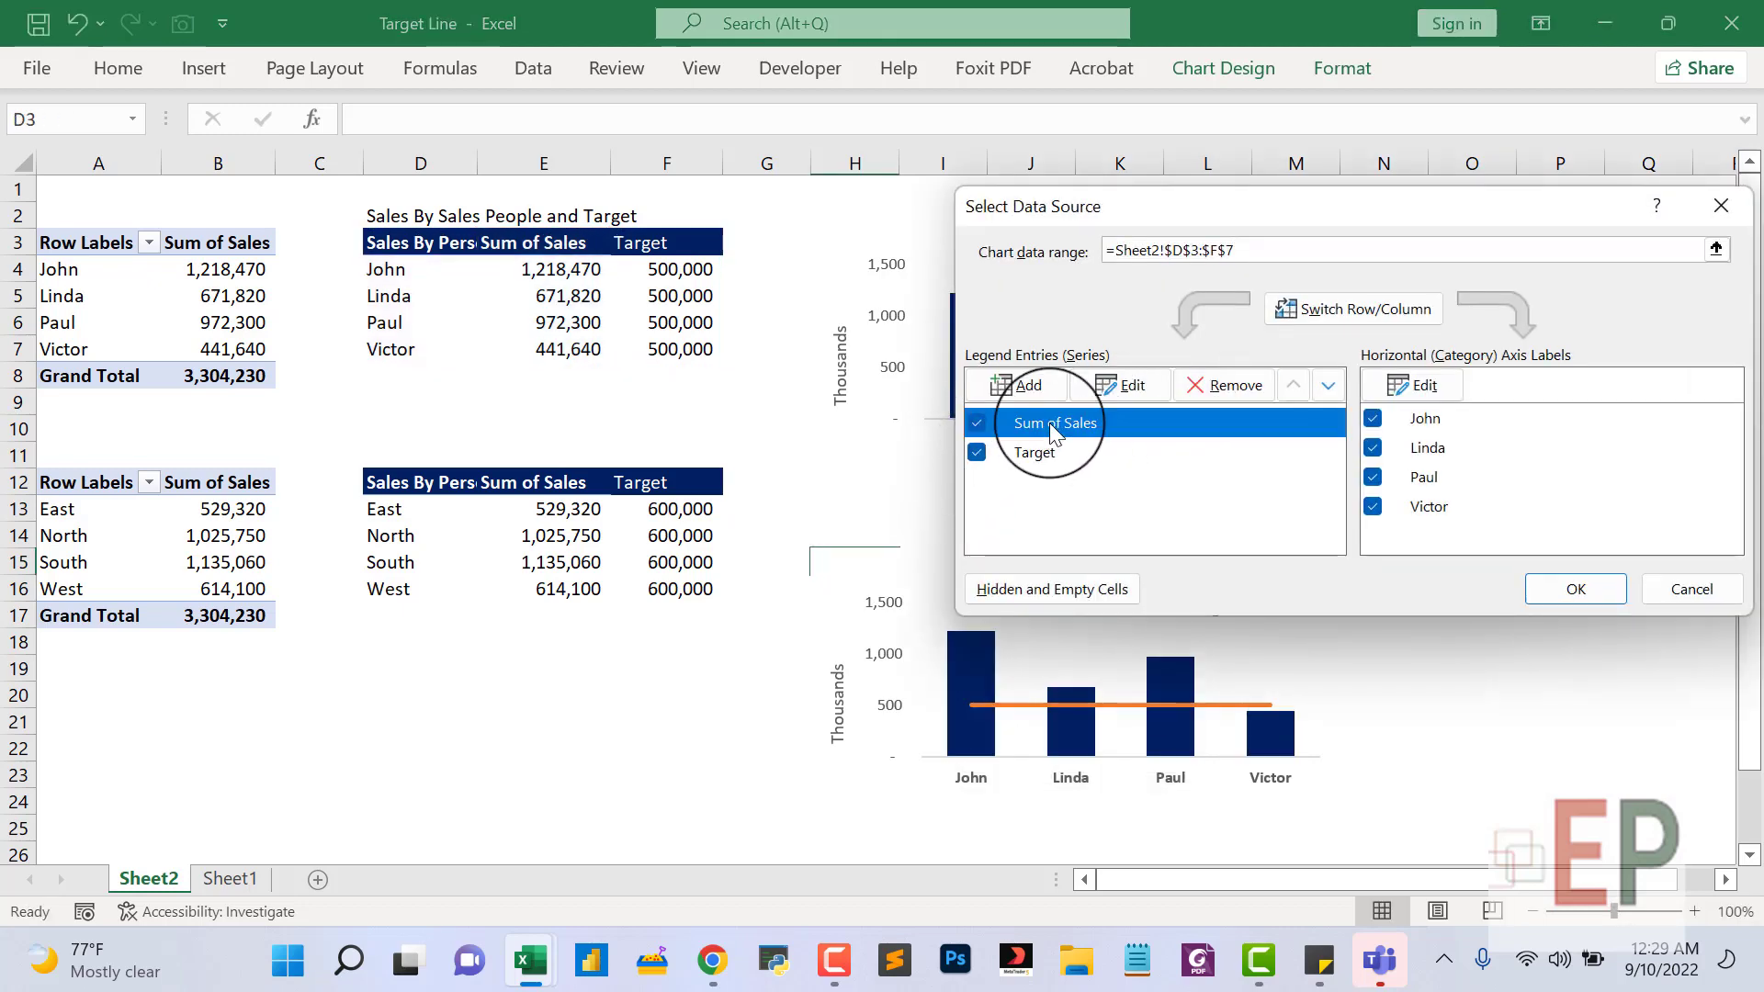
left_click(1424, 389)
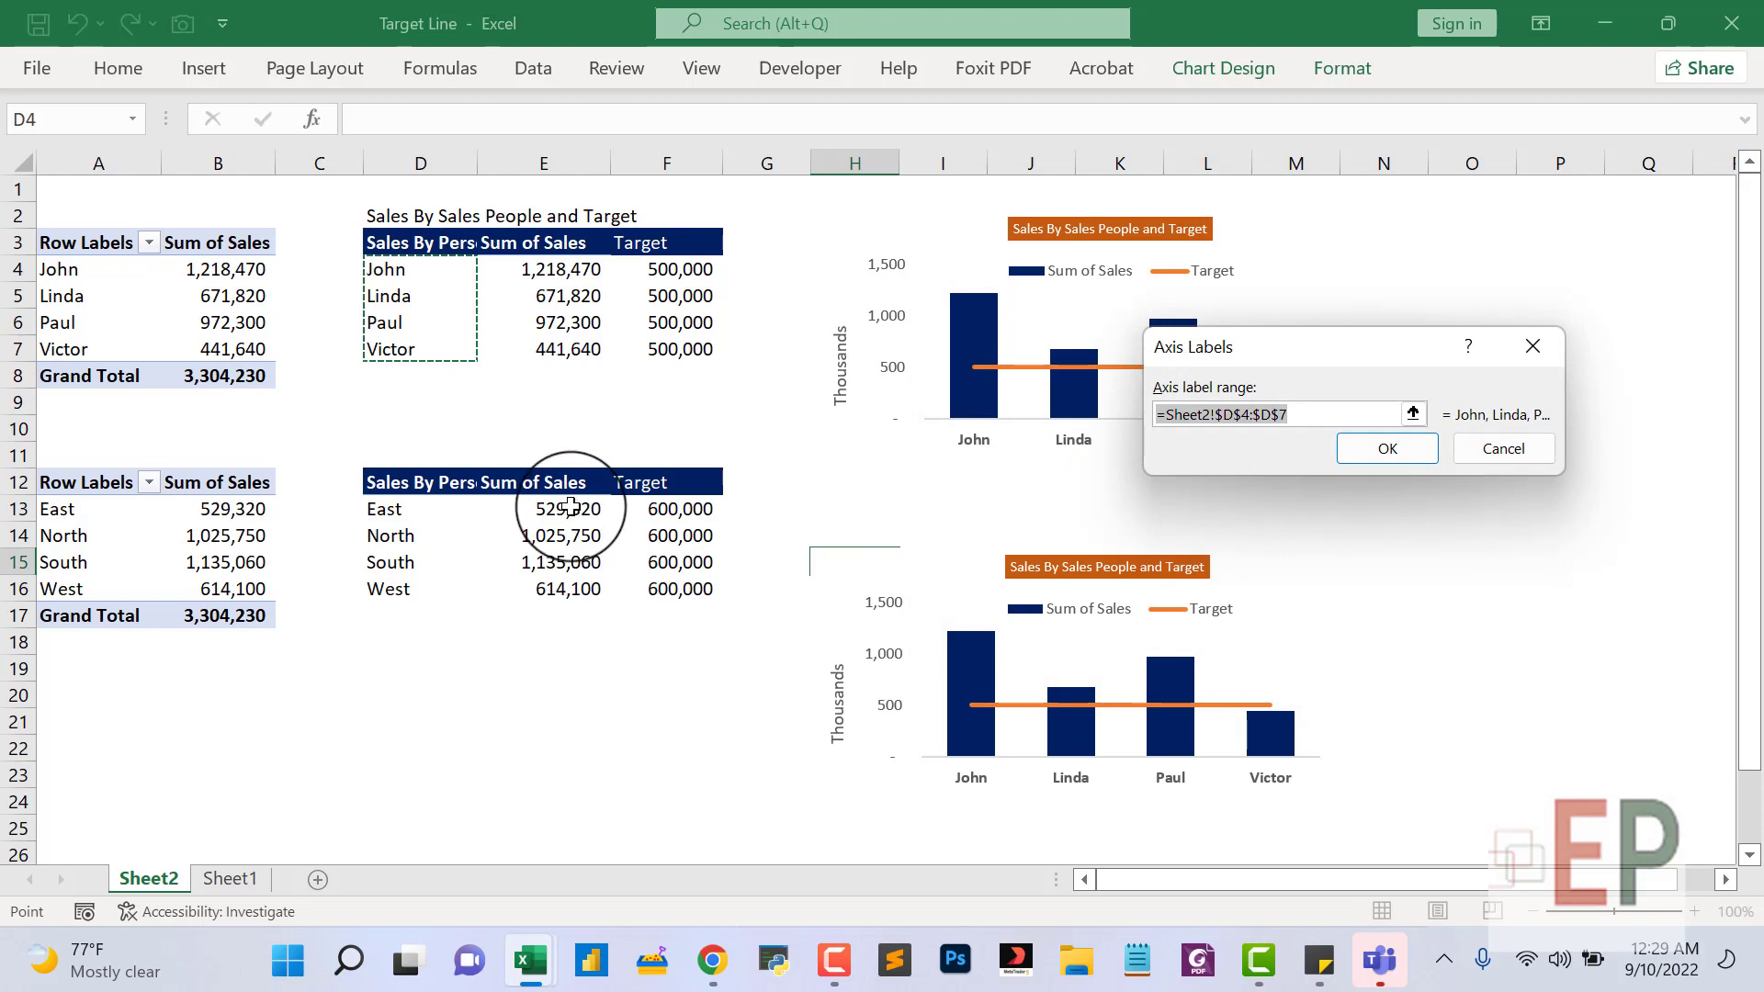
left_click_drag(570, 506, 548, 589)
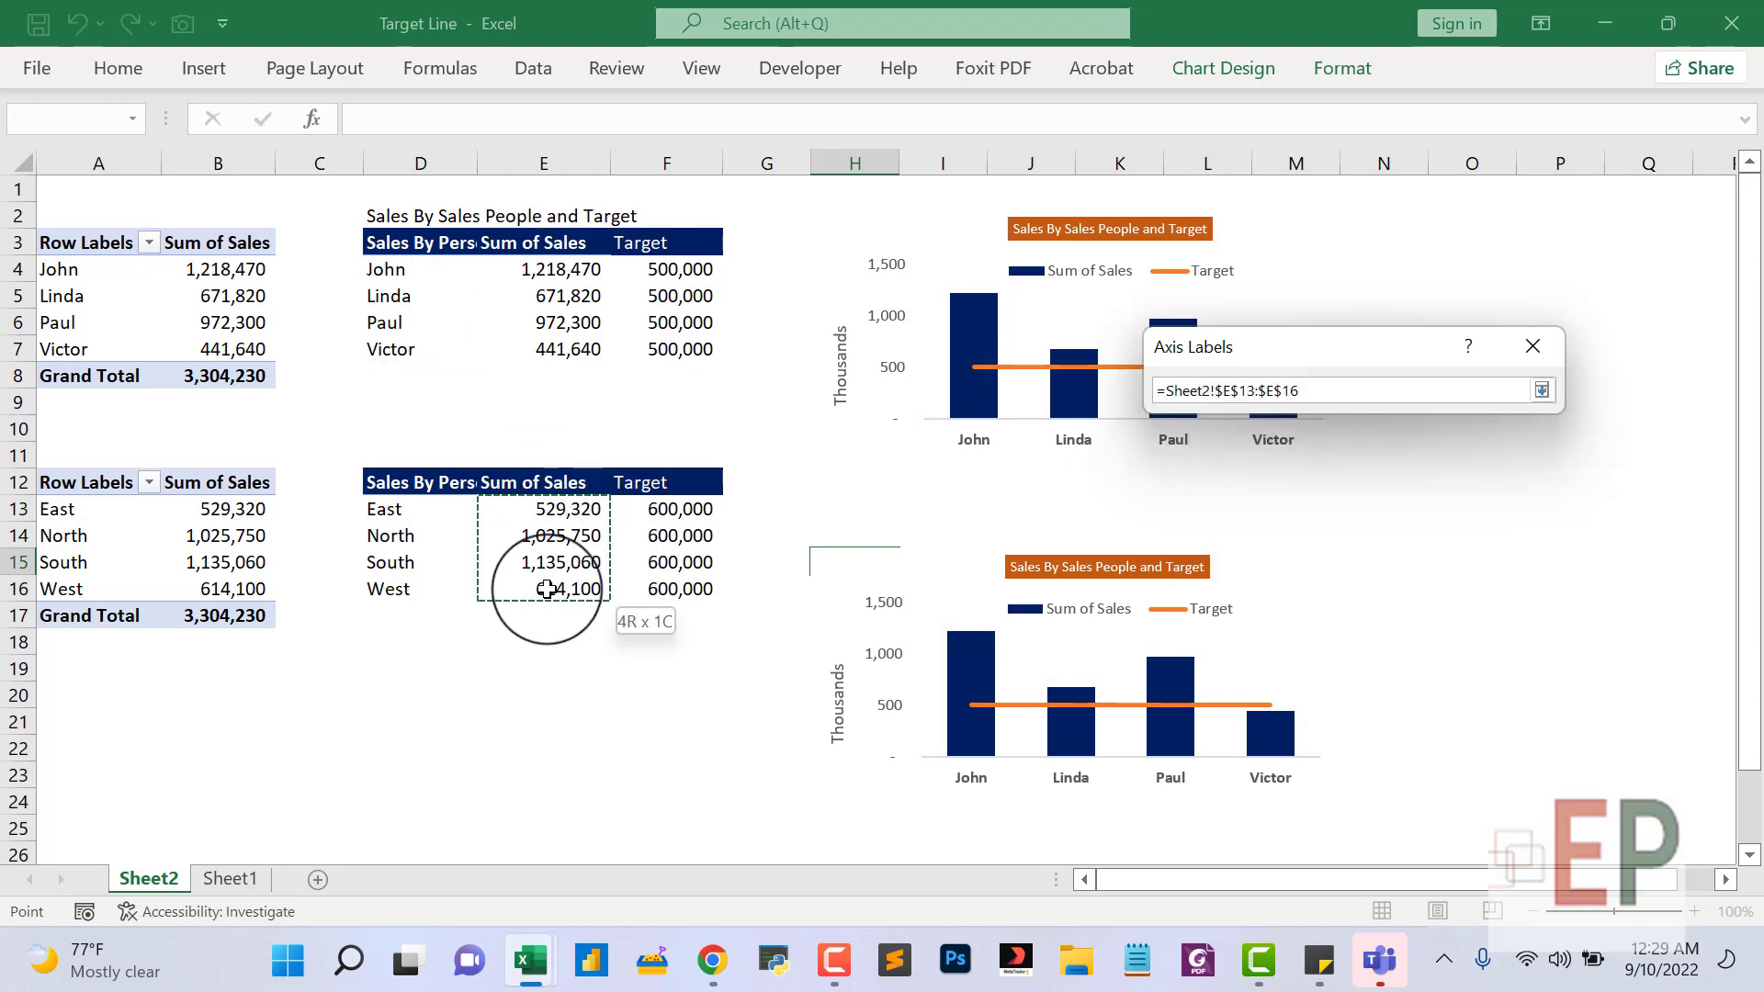
key("Return")
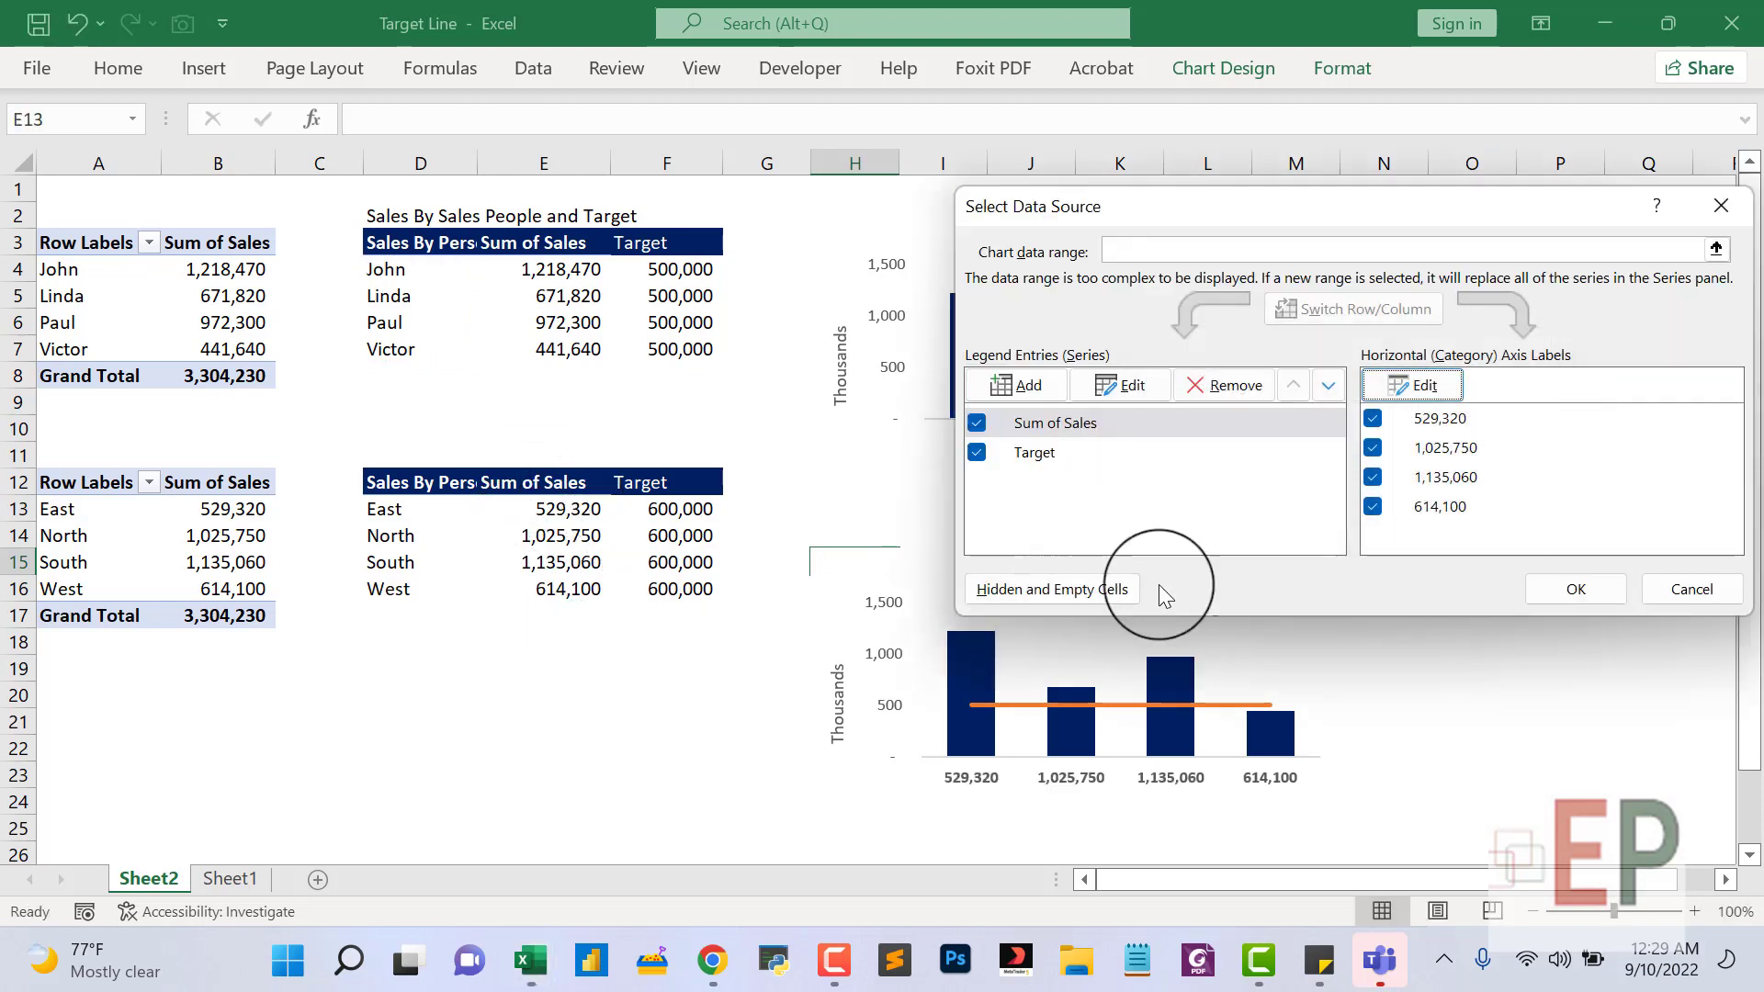
Set the Target series' axis label range to Sheet2 F13:F16 and apply the copied chart's data source changes.
left_click(1047, 459)
left_click(1415, 386)
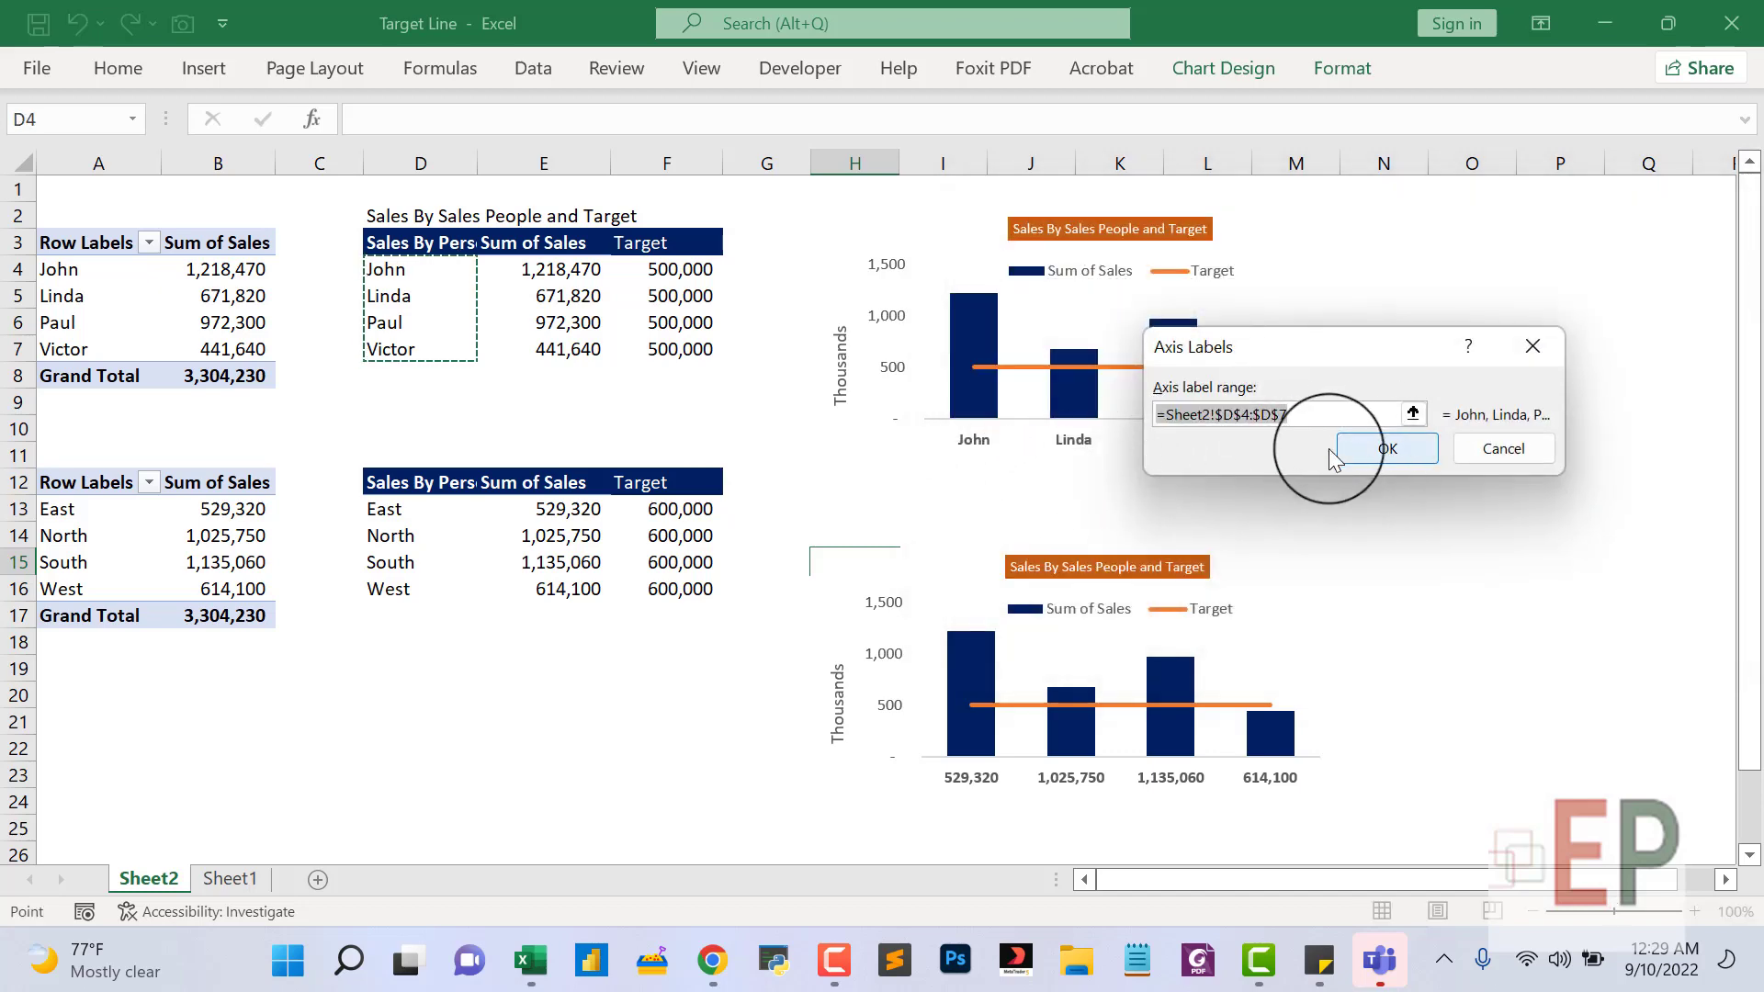
key("BackSpace")
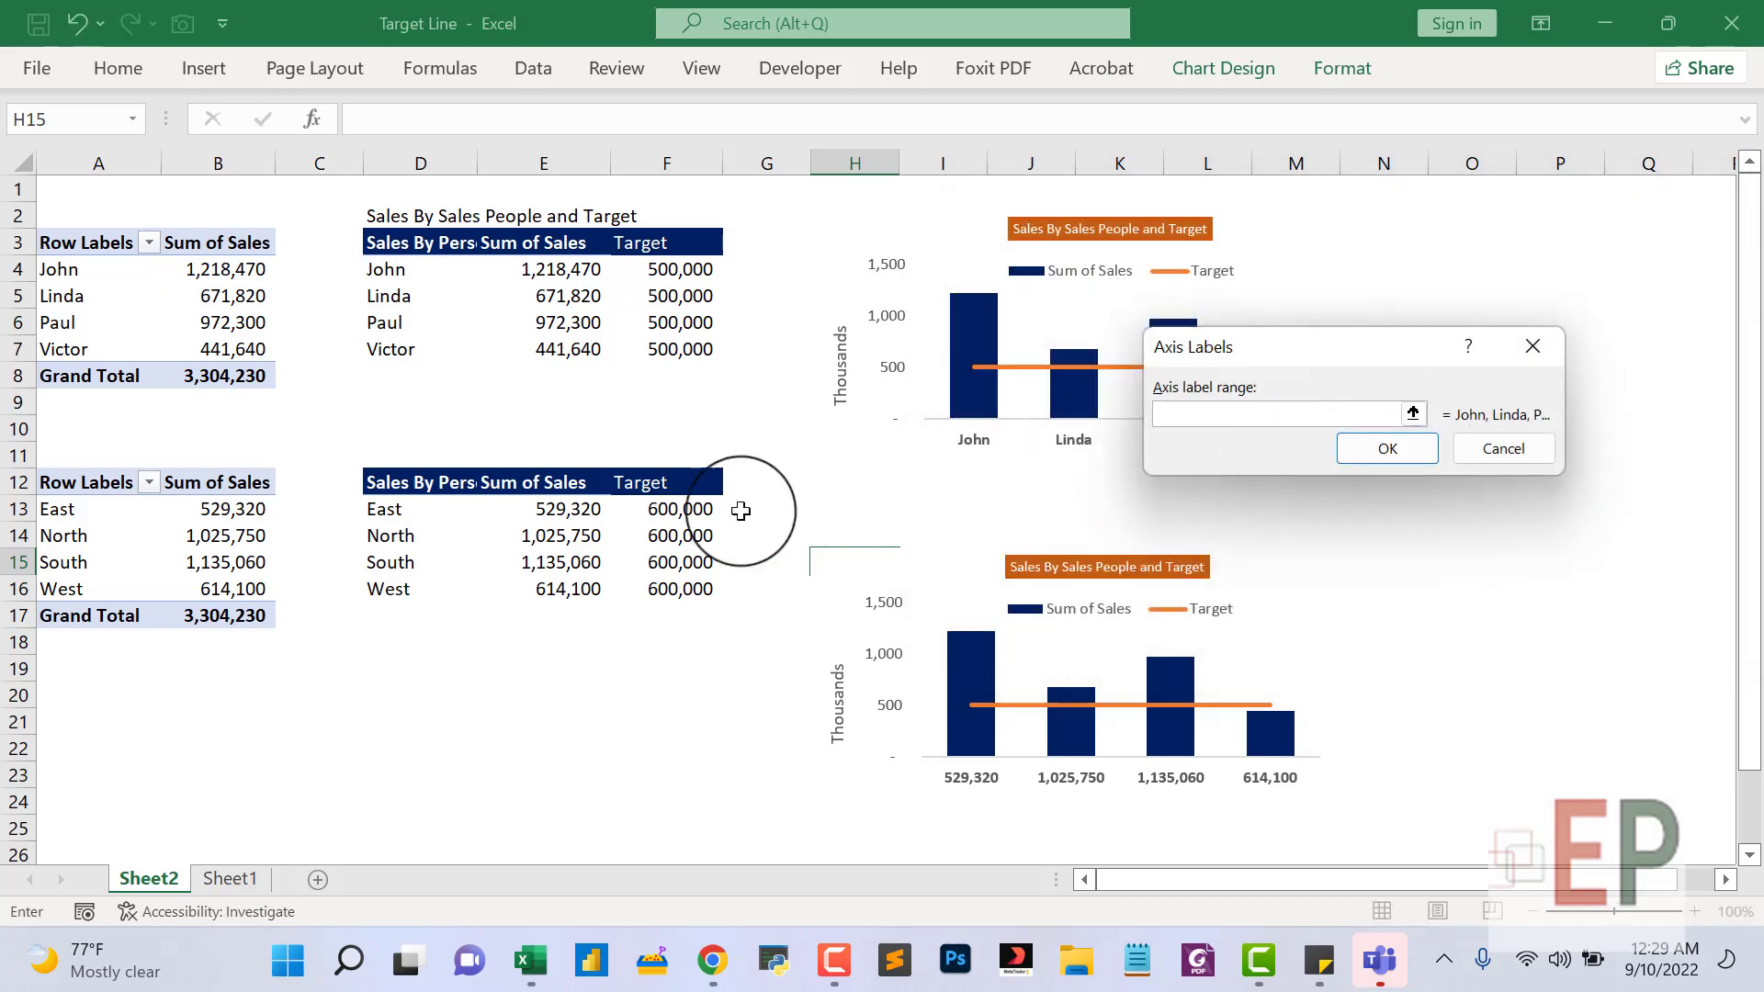
left_click_drag(694, 509, 681, 590)
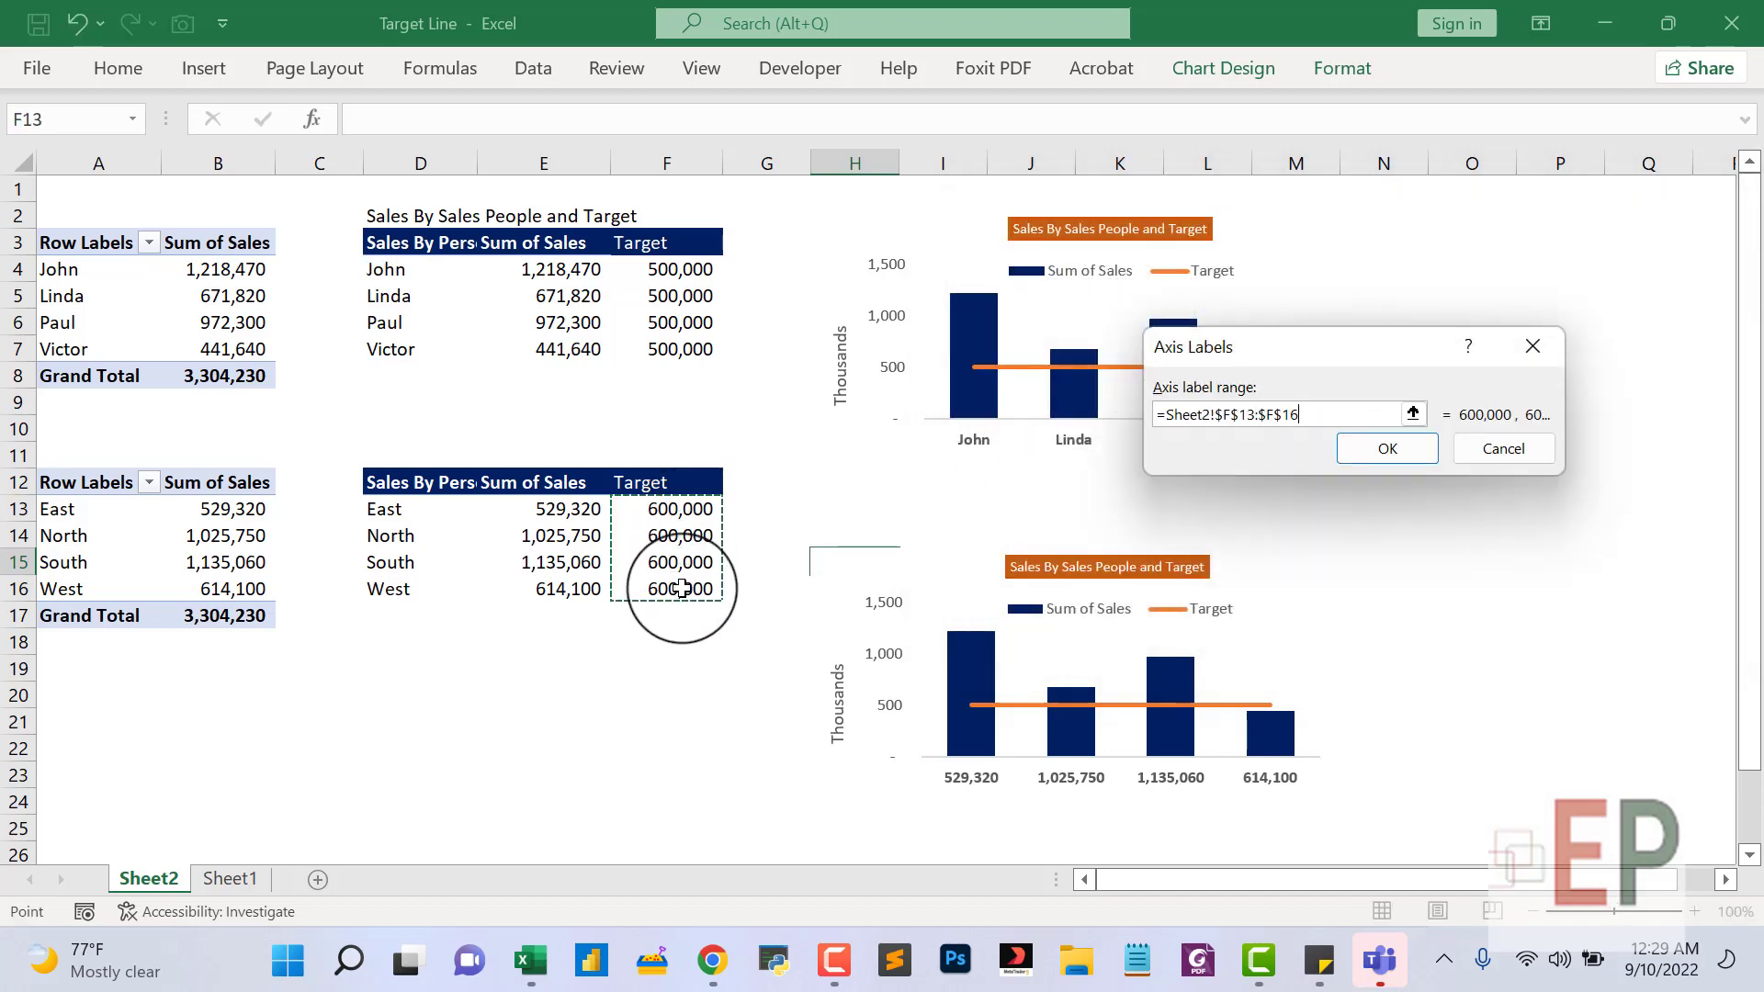
key("Return")
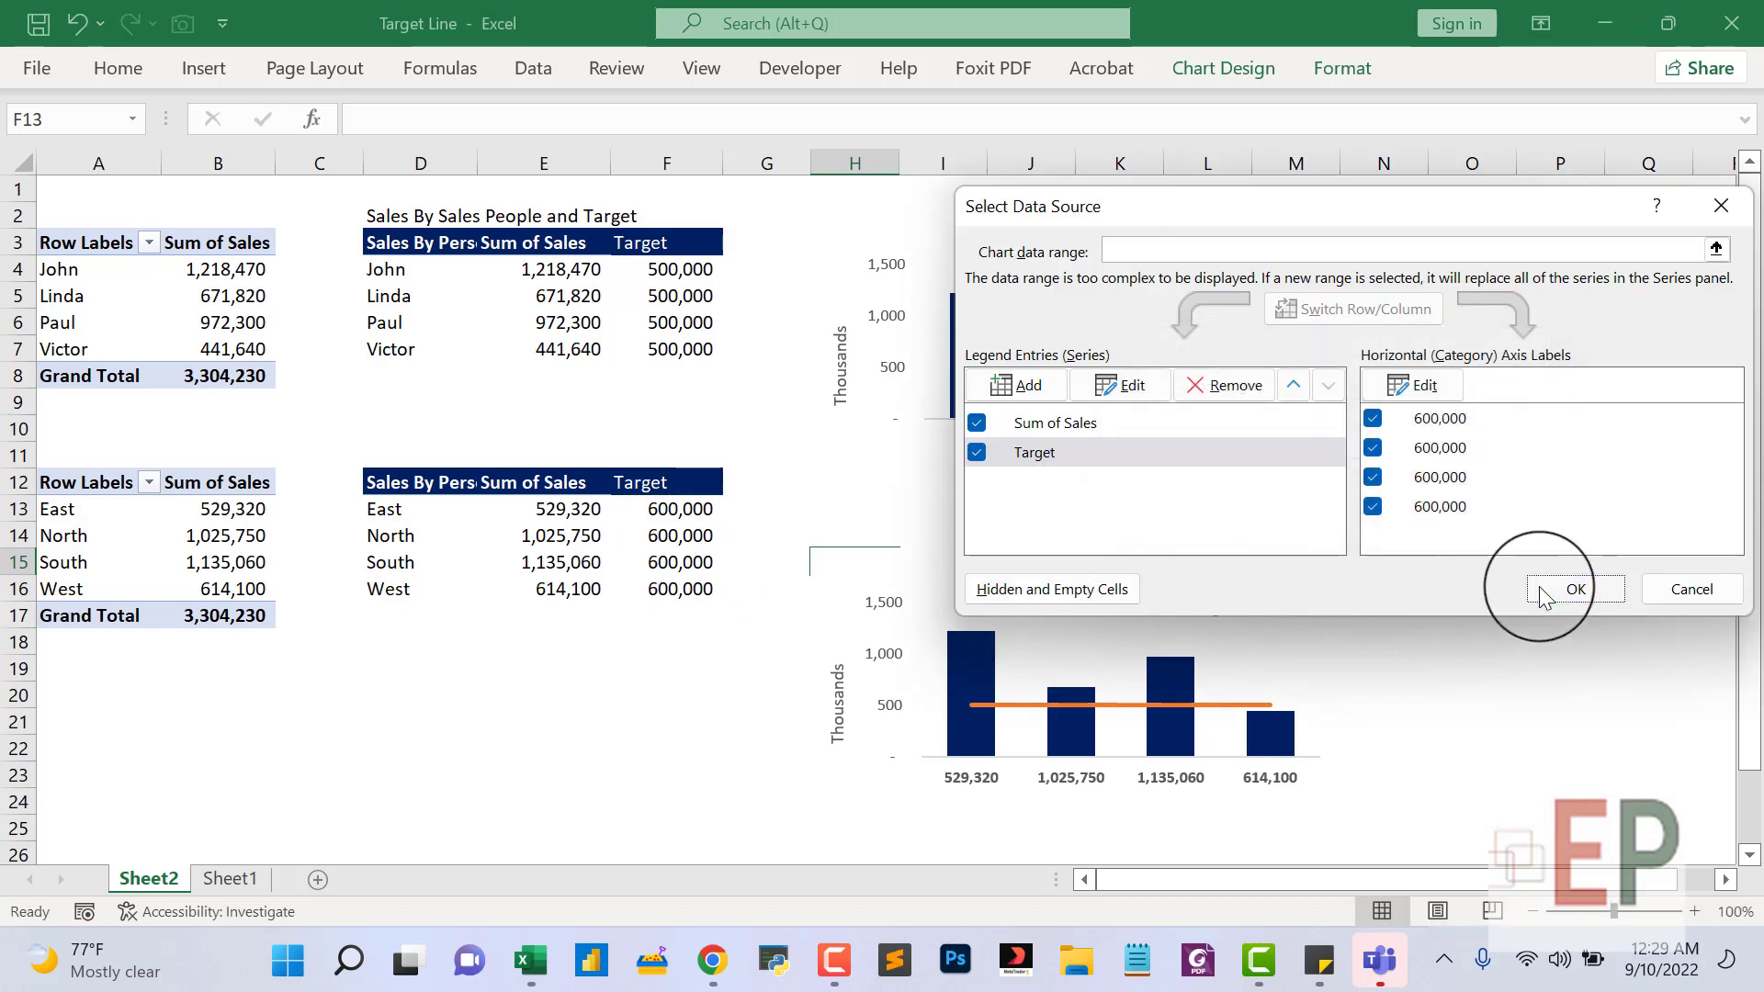
left_click(1538, 592)
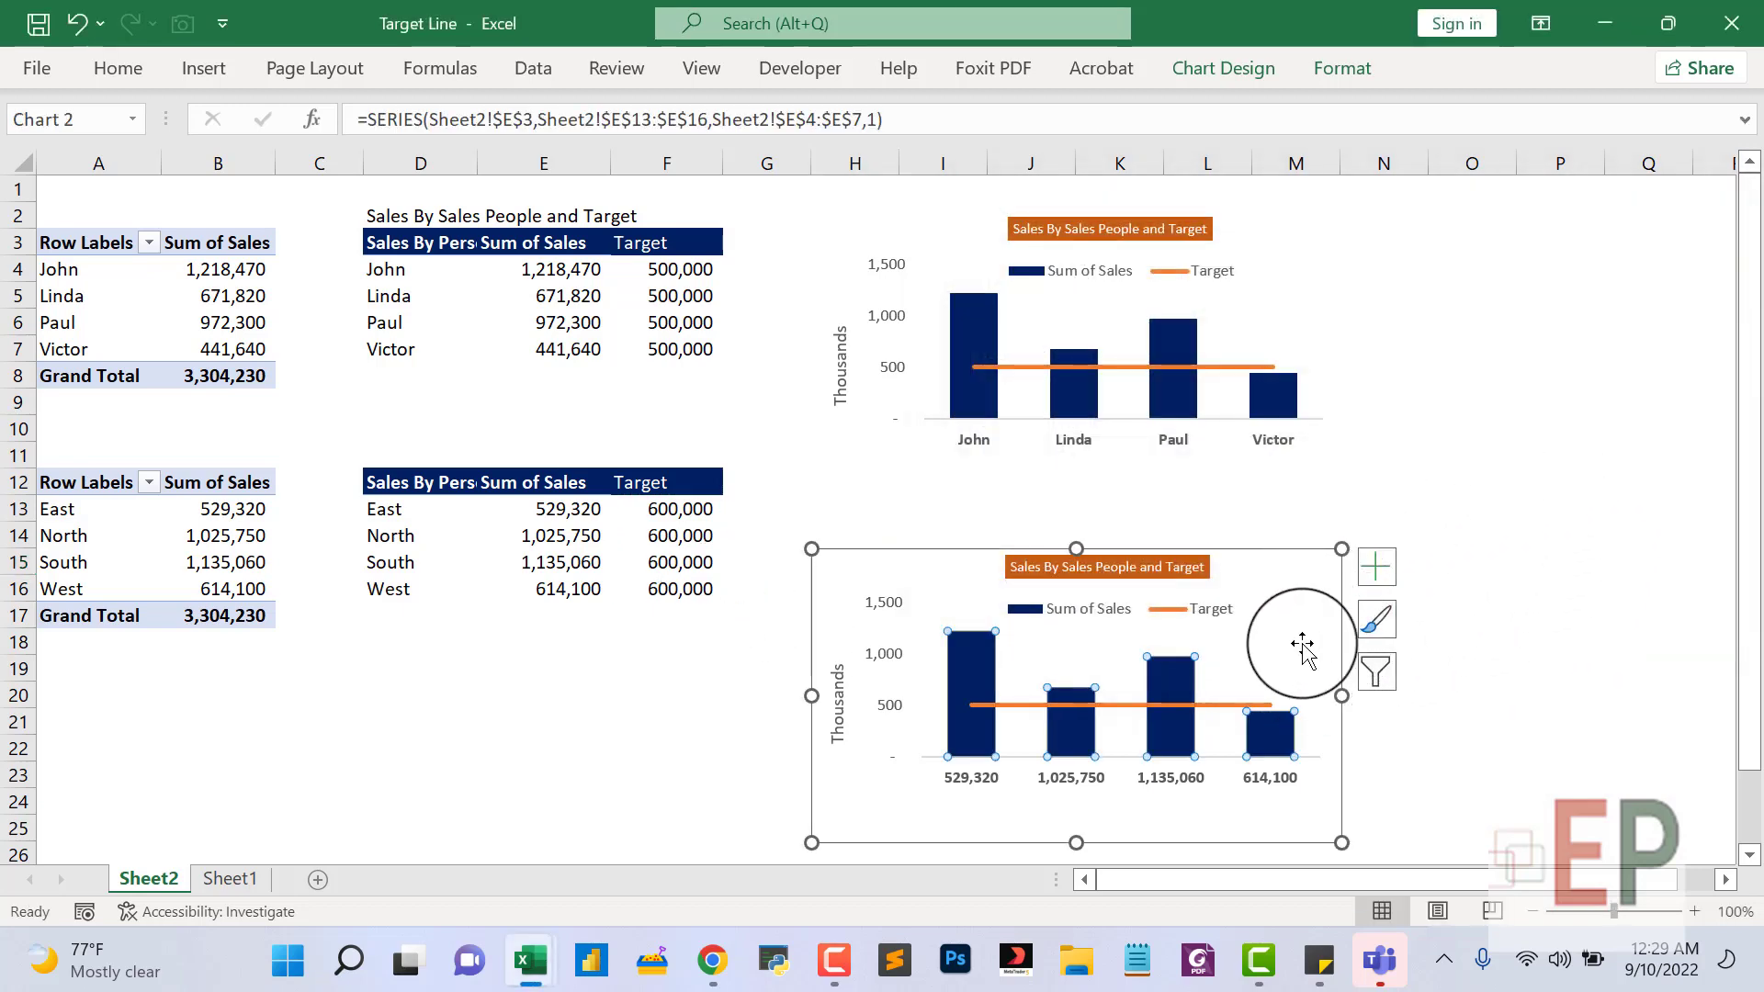
Shift the copied chart's title slightly toward the value axis and open its formatting options.
left_click(1022, 577)
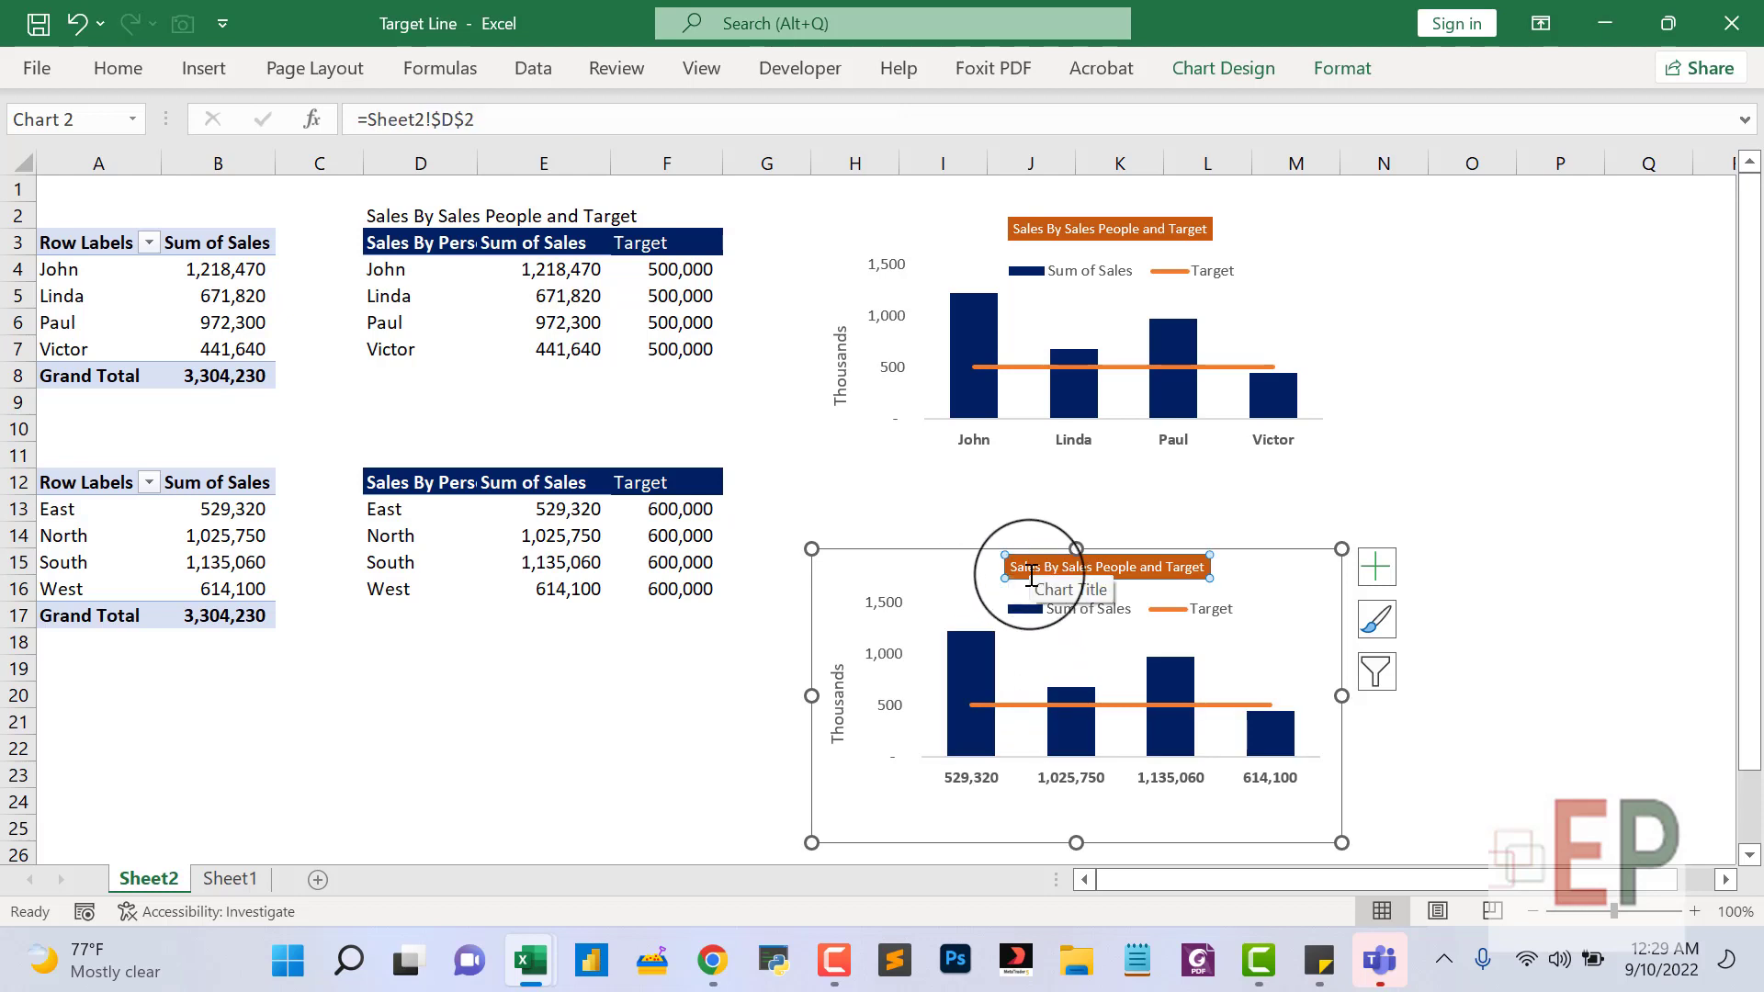
left_click_drag(1025, 576, 1001, 580)
double_click(1039, 568)
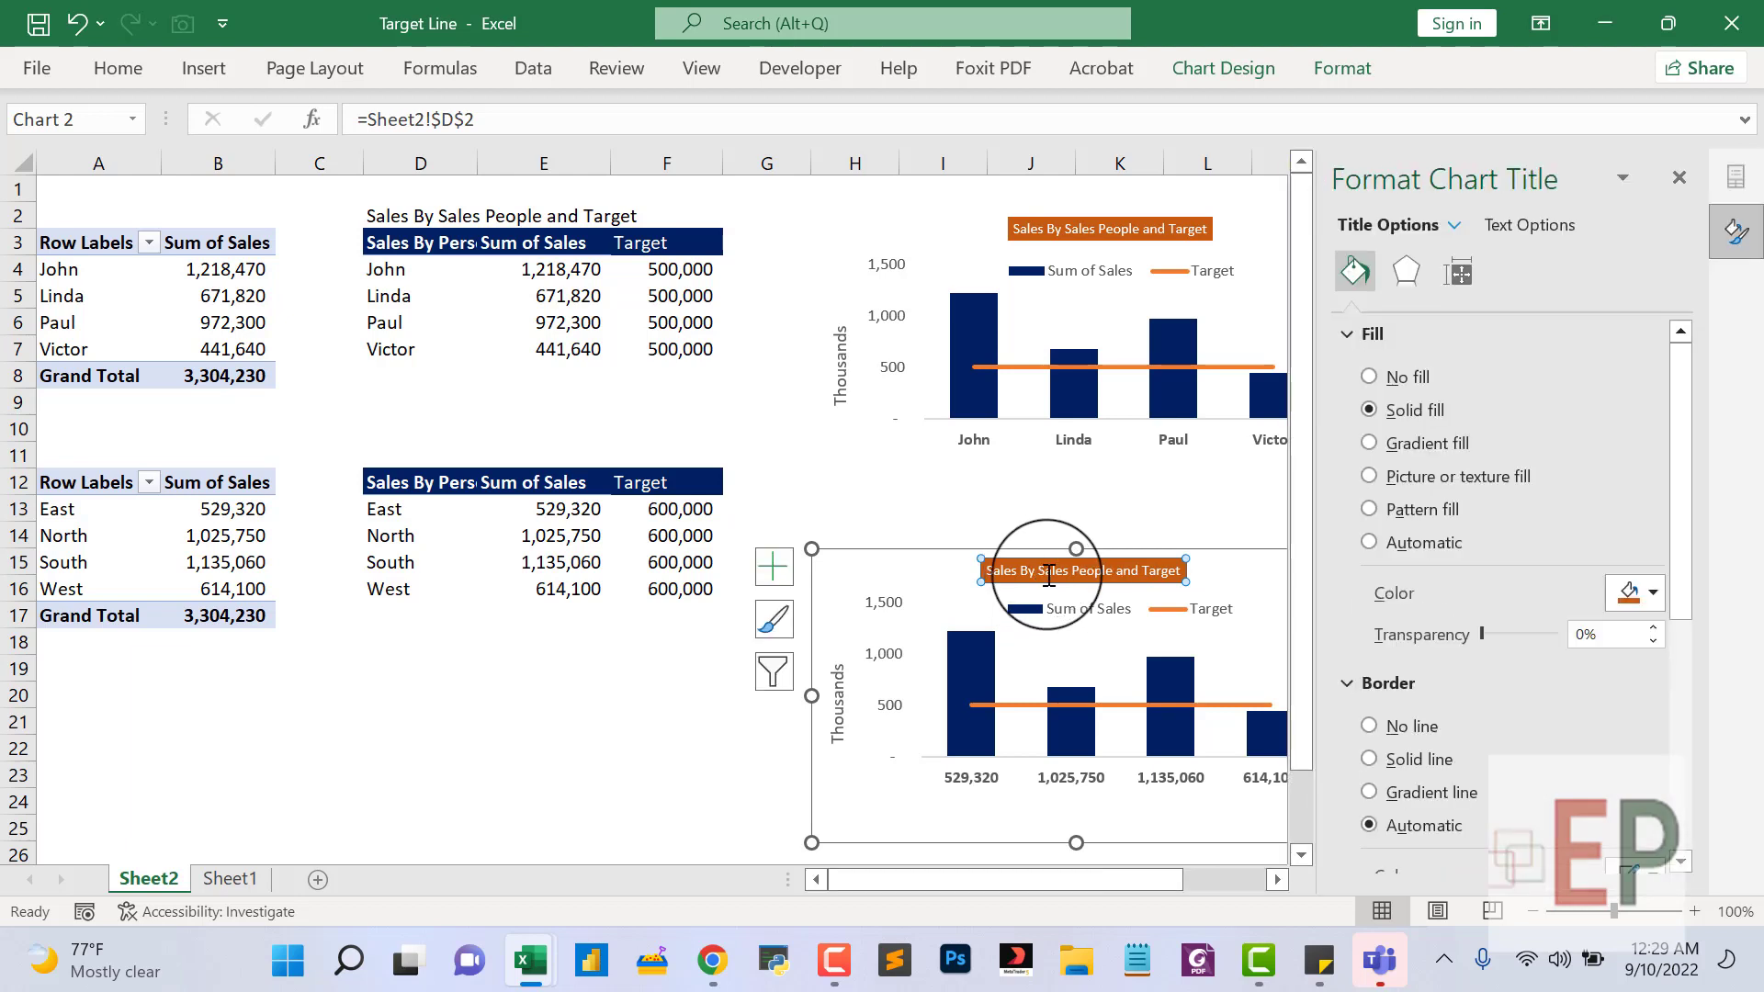
Copy the chart heading text from D2 into D11 above the region table.
left_click(397, 222)
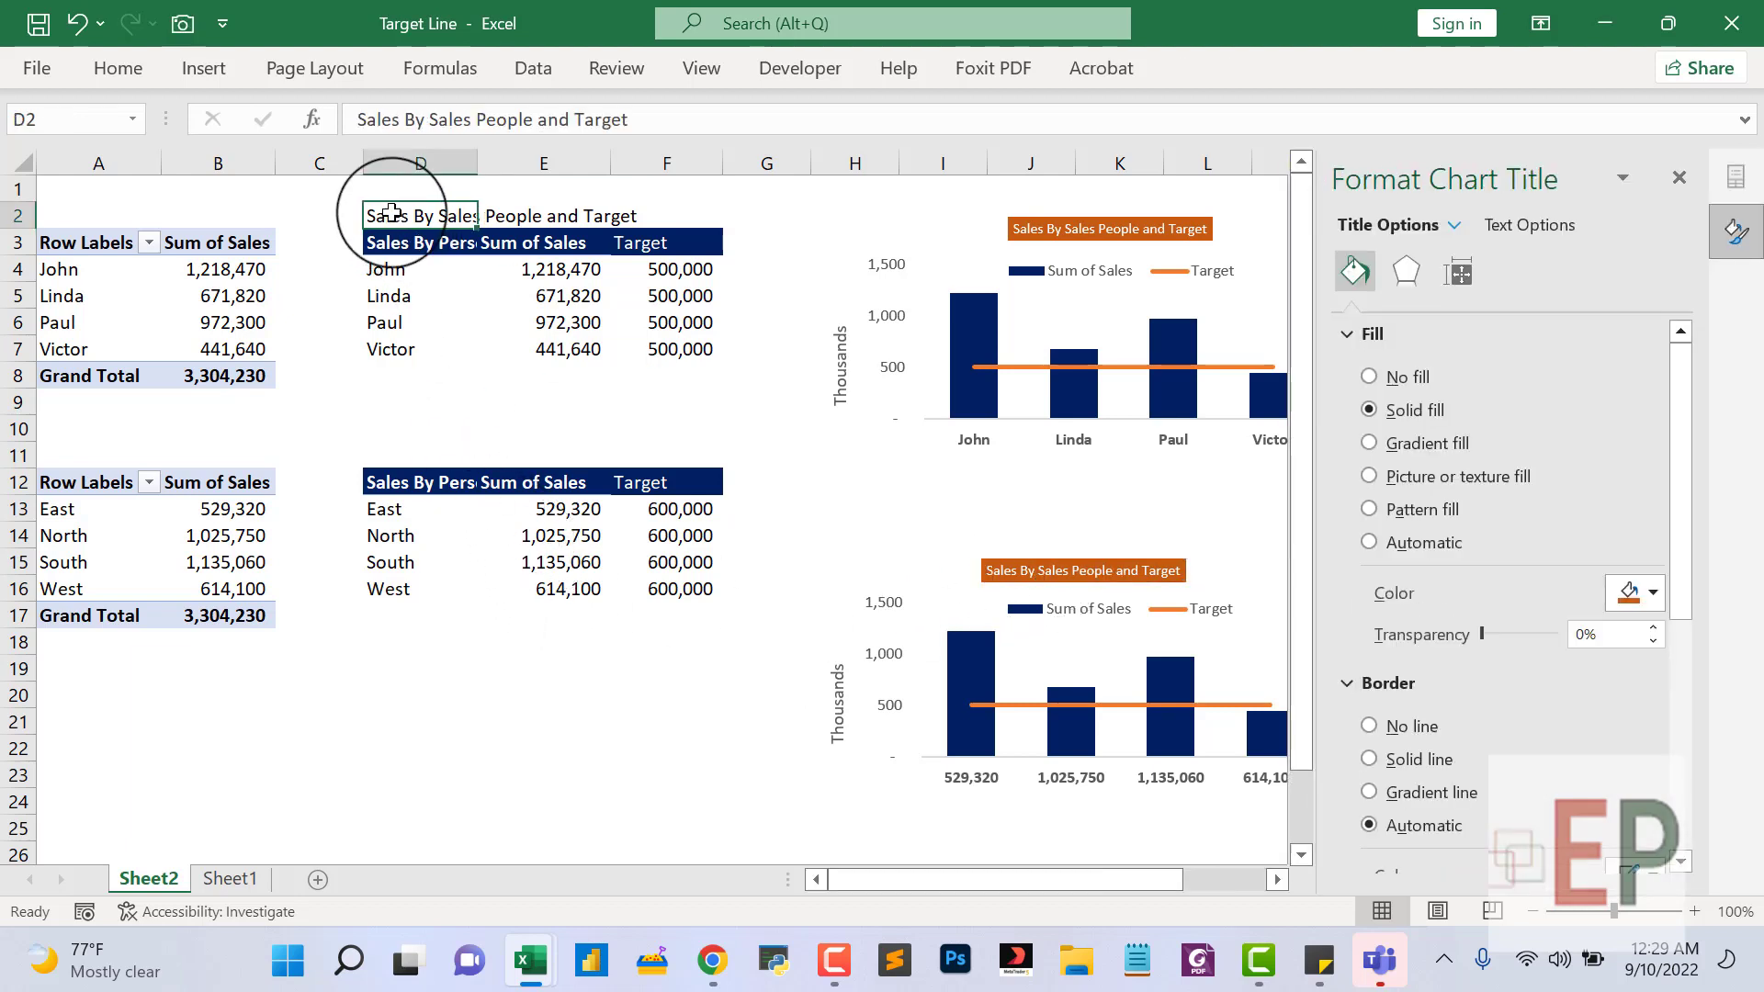
key("ctrl+c")
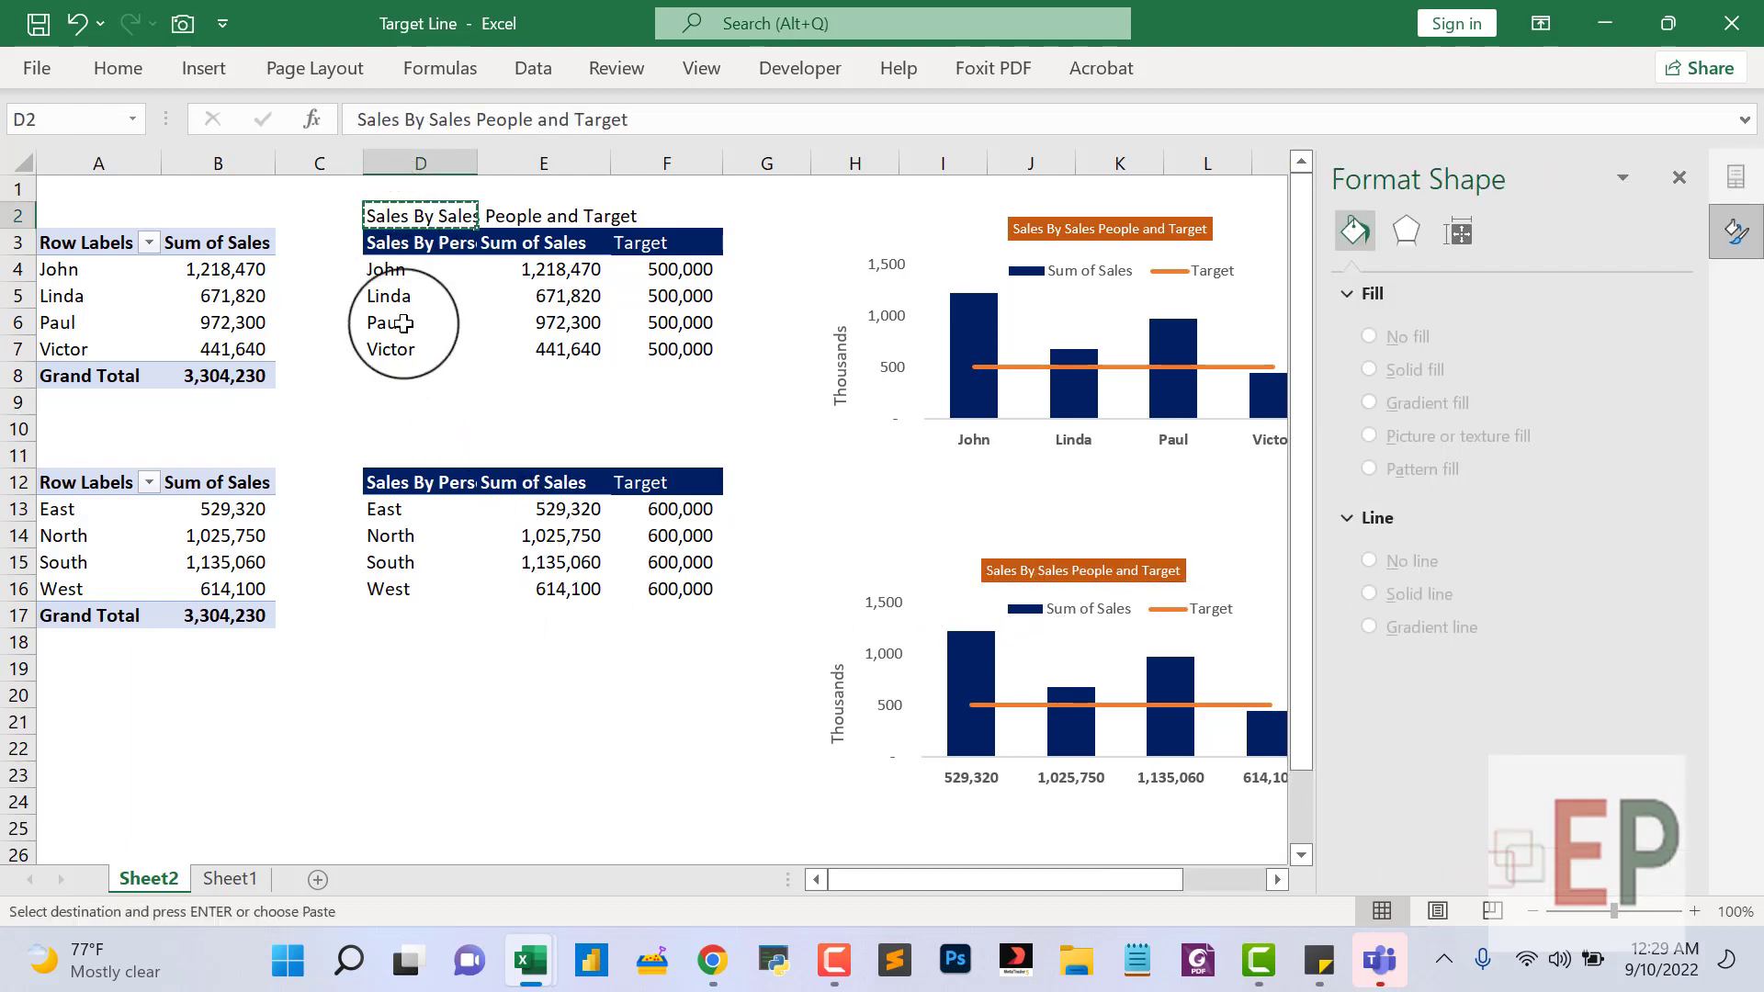
left_click(374, 457)
key("ctrl+v")
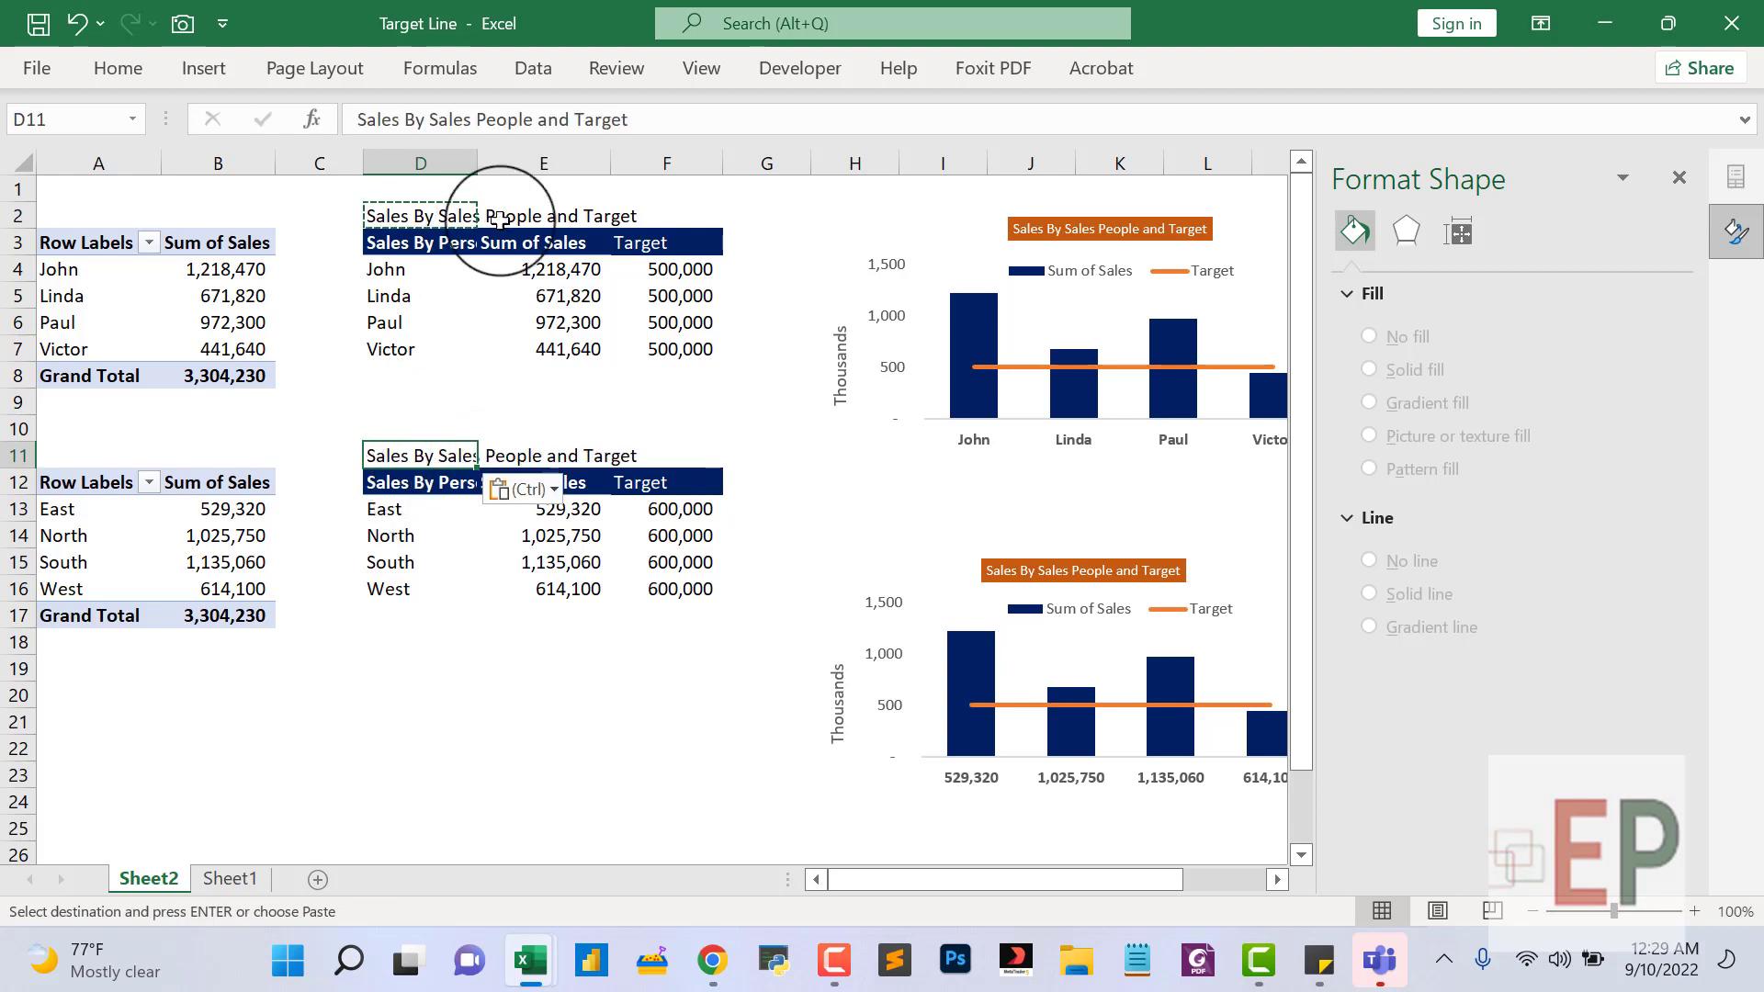
Change the heading in D11 to "Sales By Region Vs Target".
left_click_drag(438, 121, 557, 111)
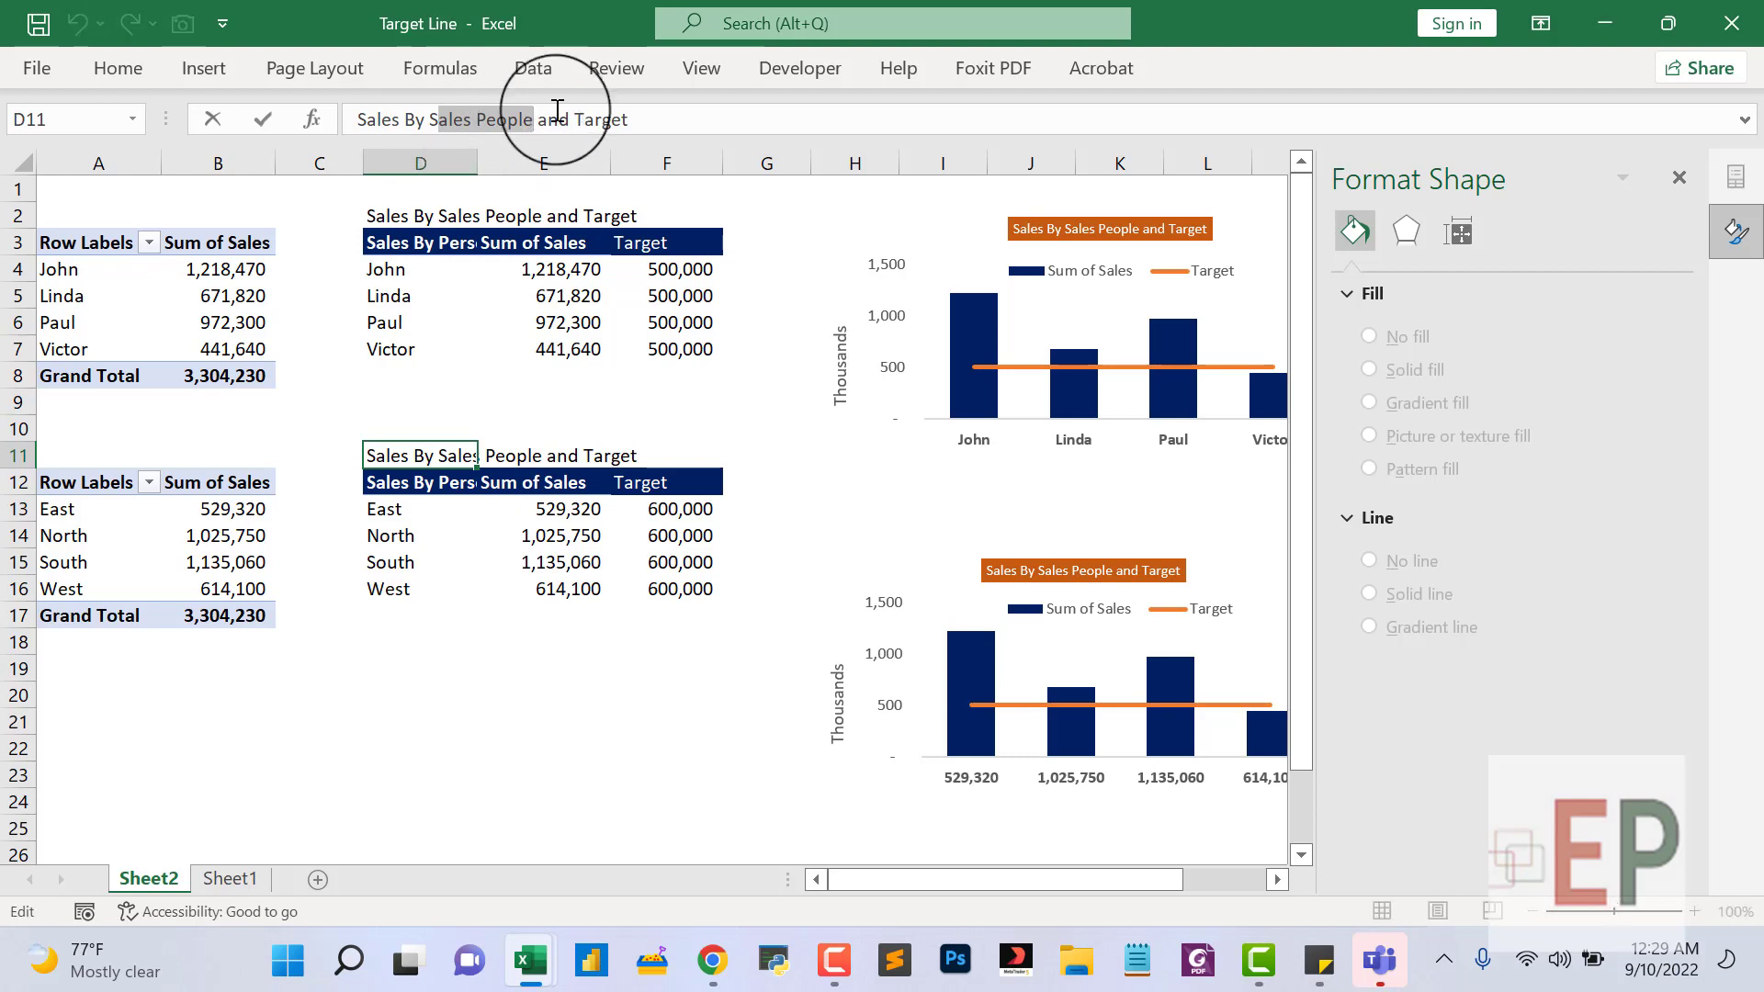
type("Region V")
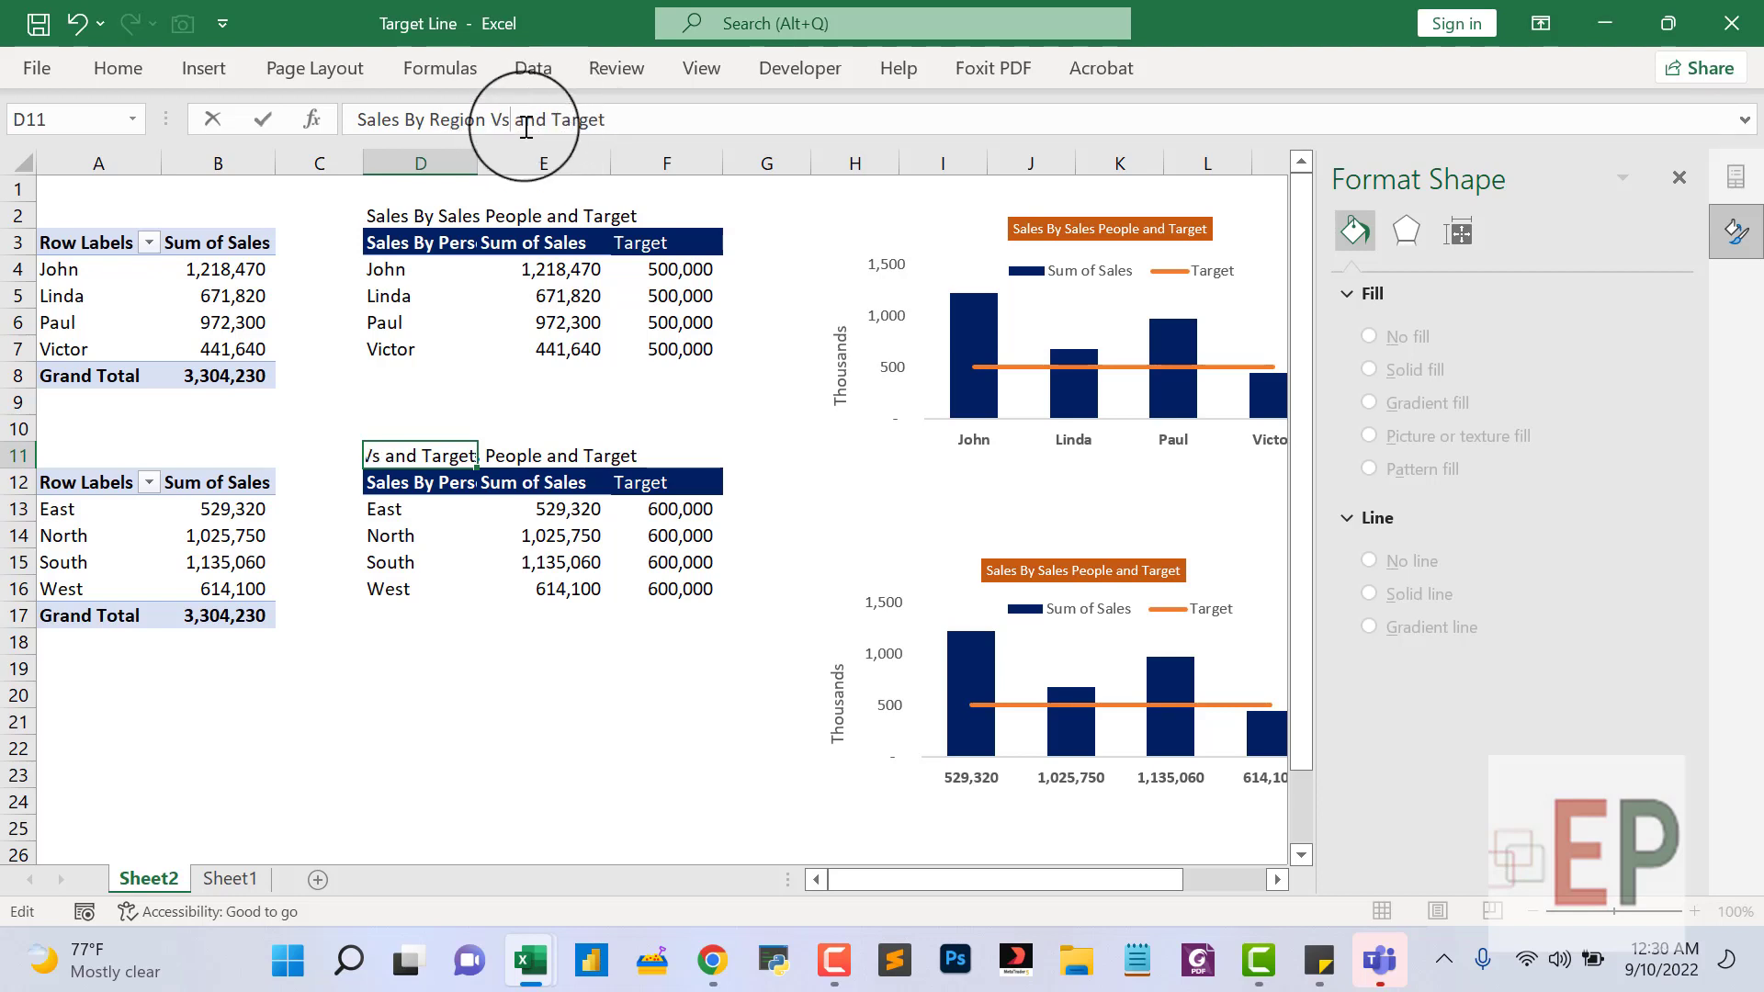
key("BackSpace")
key("BackSpace")
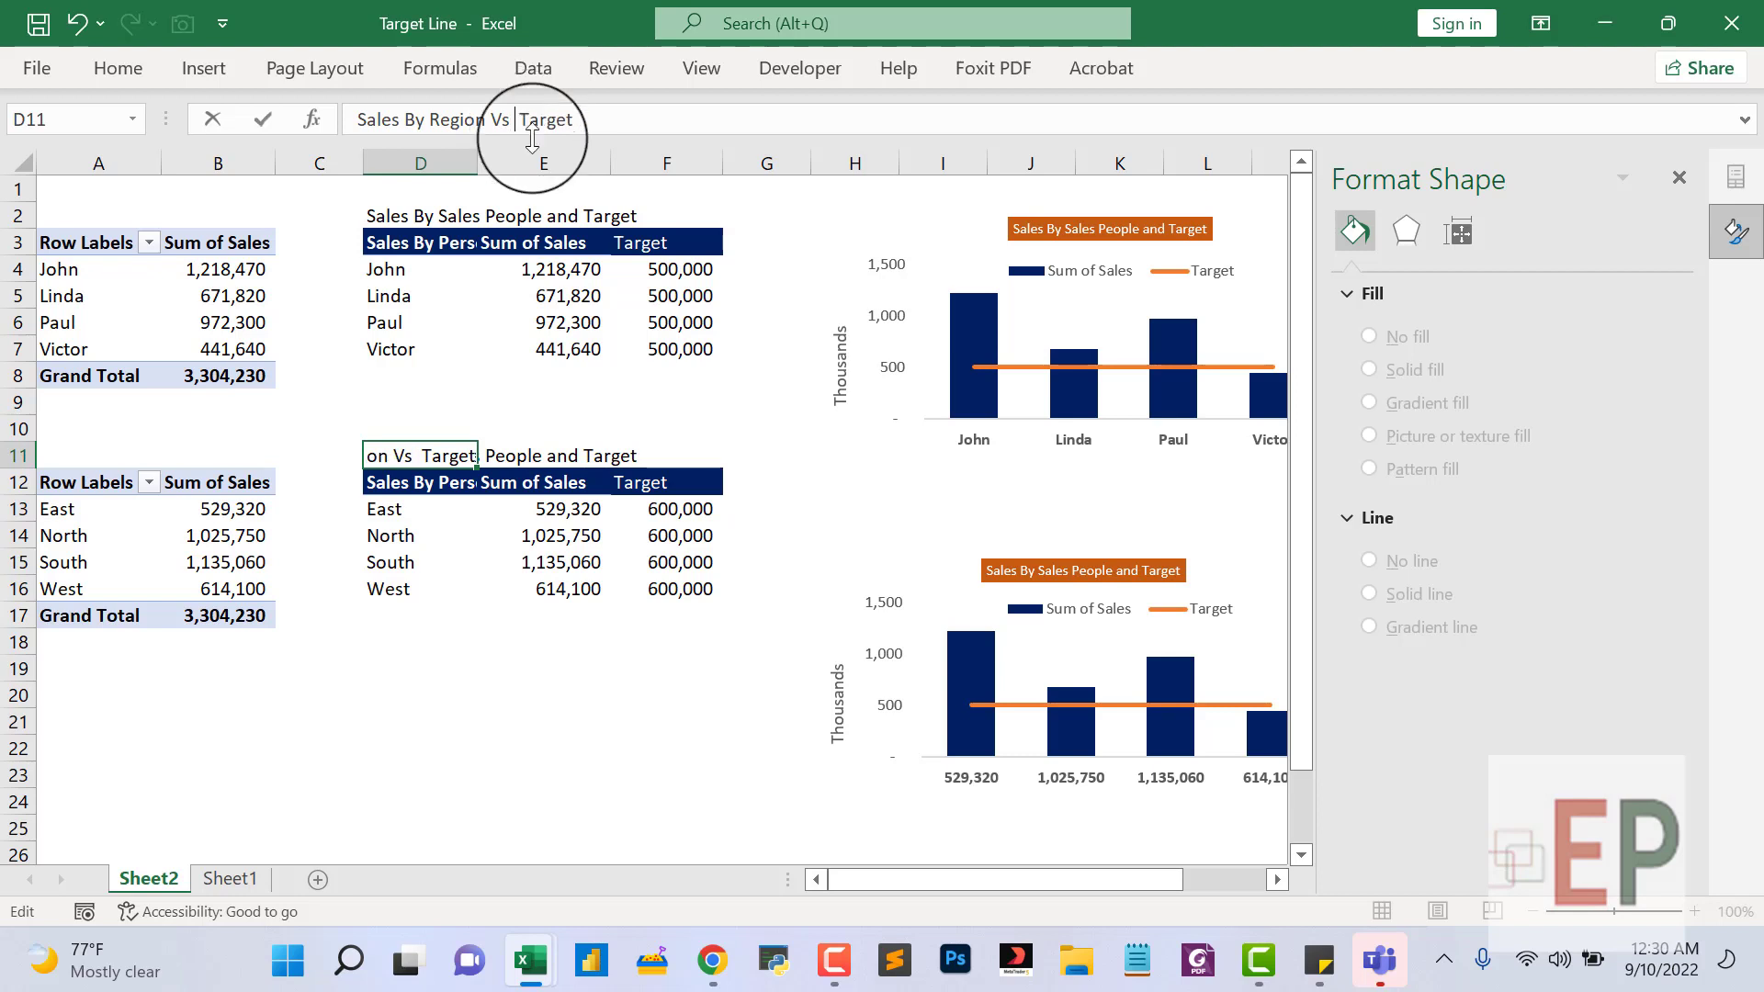
key("Return")
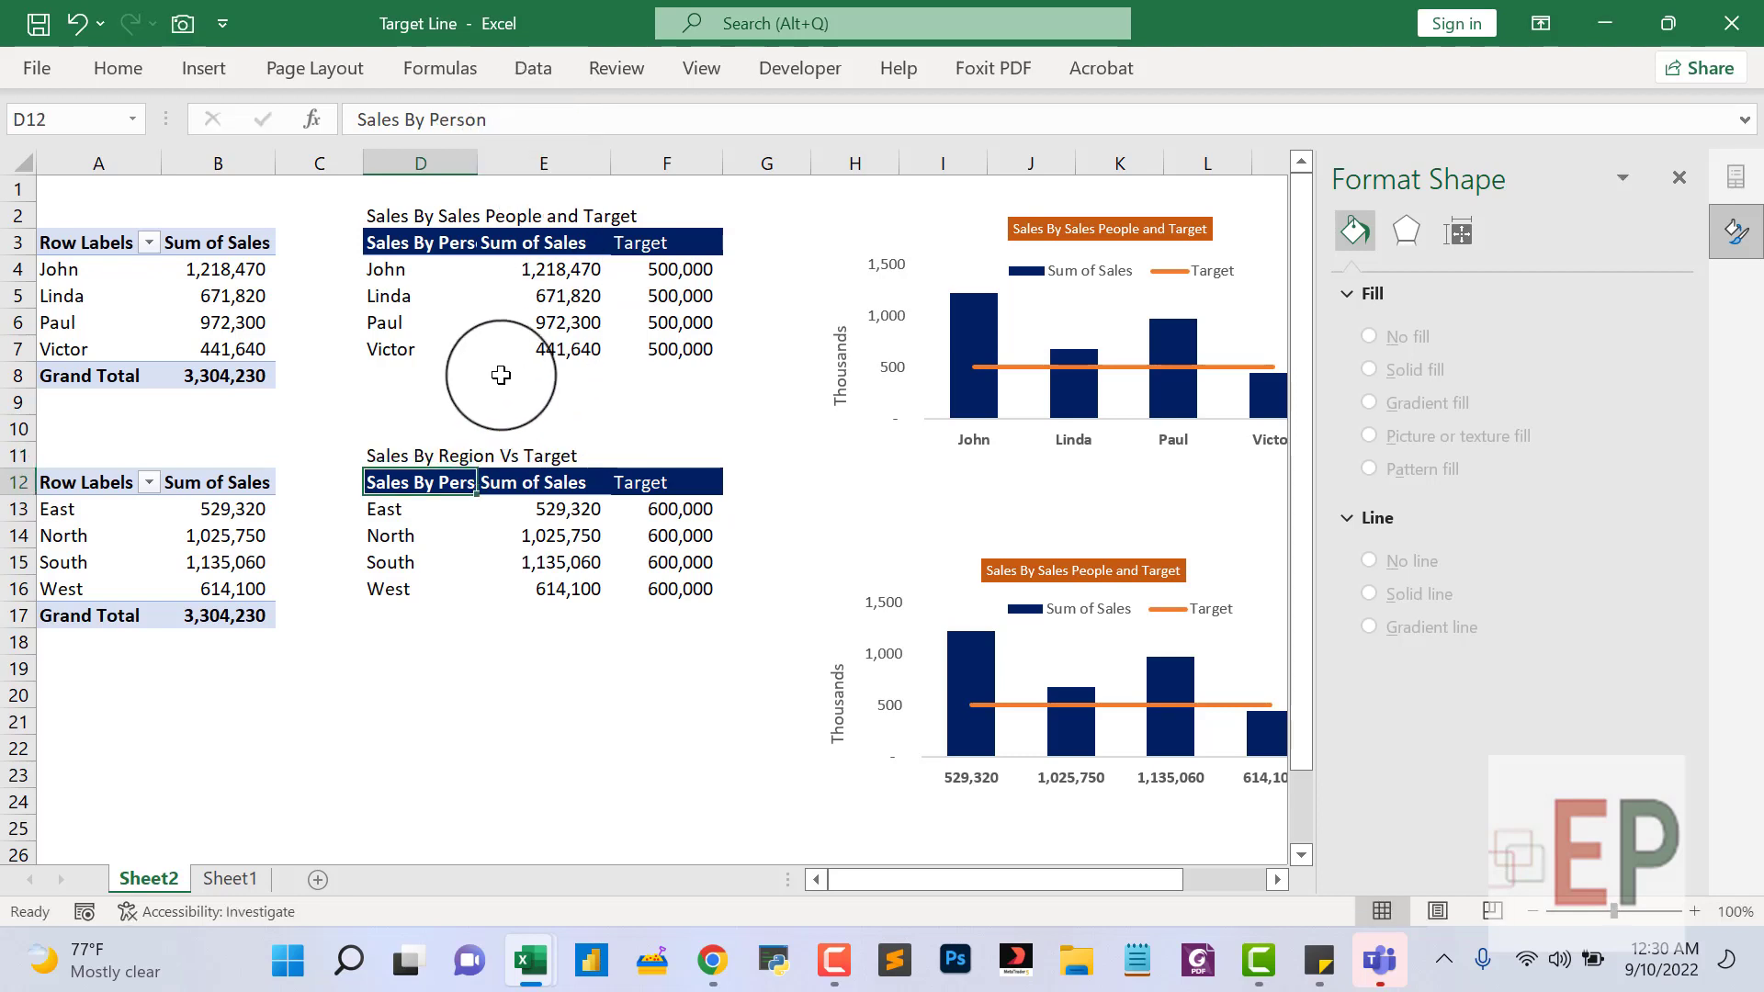
Change the heading in D2 to "Sales By Sales People Vs Target".
left_click(404, 217)
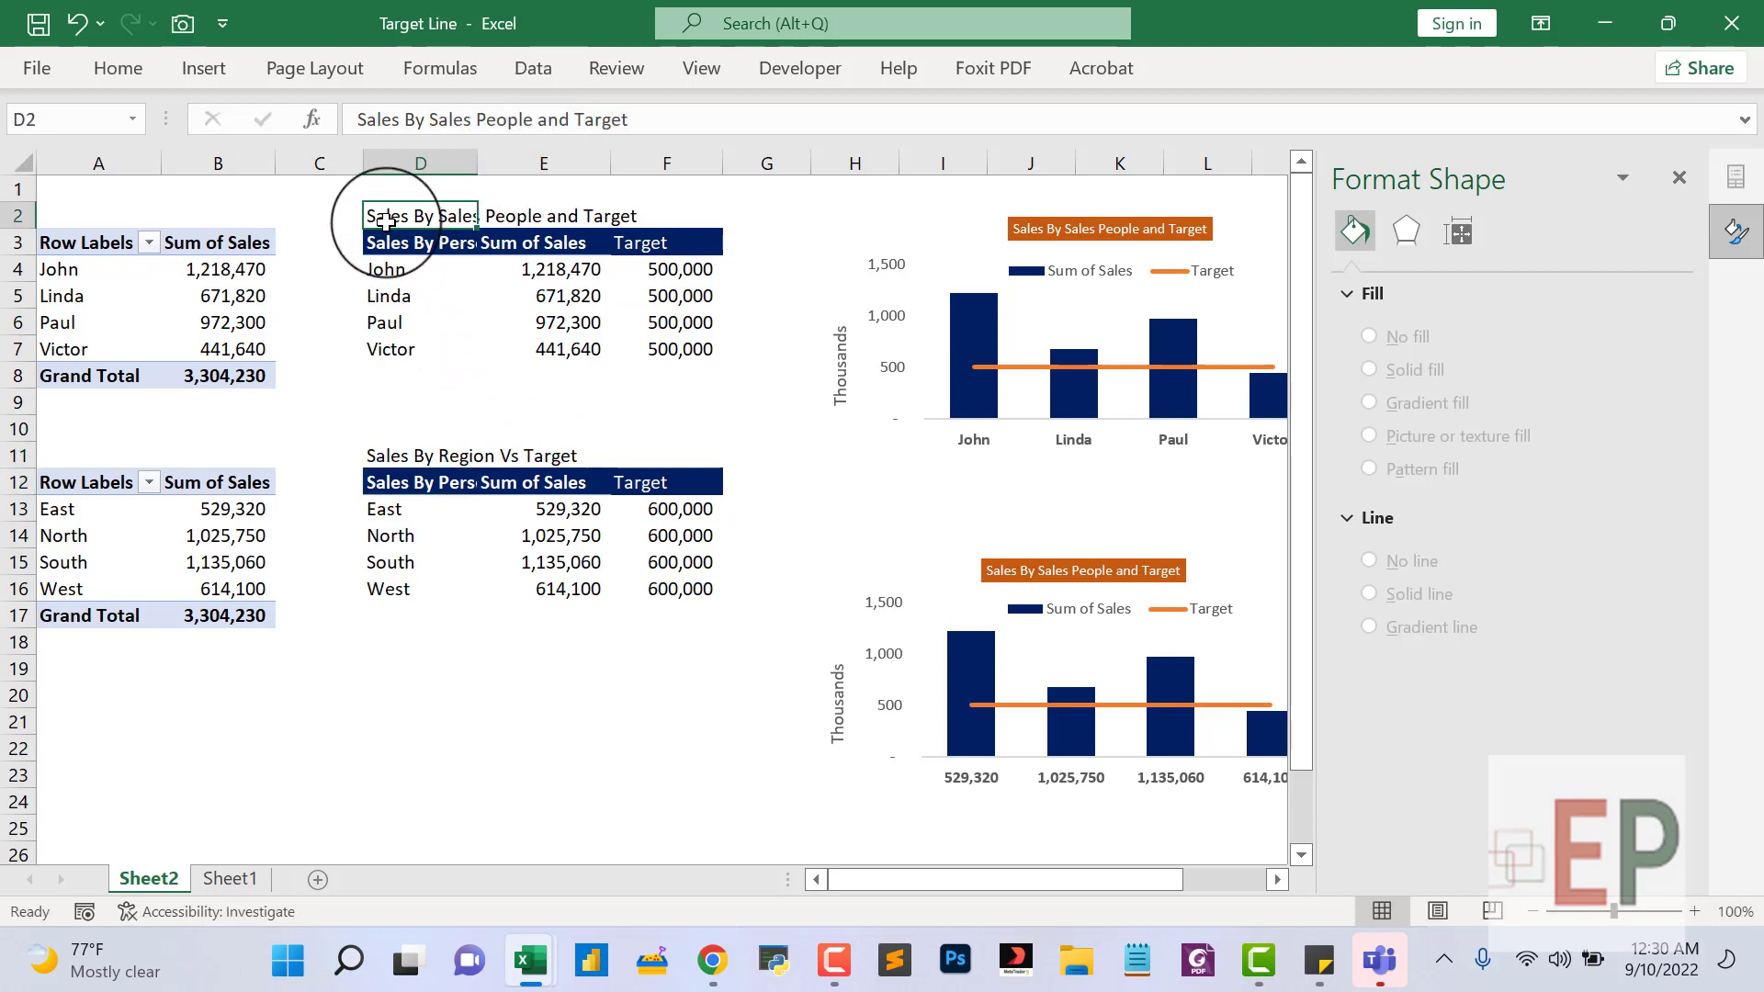
left_click(549, 119)
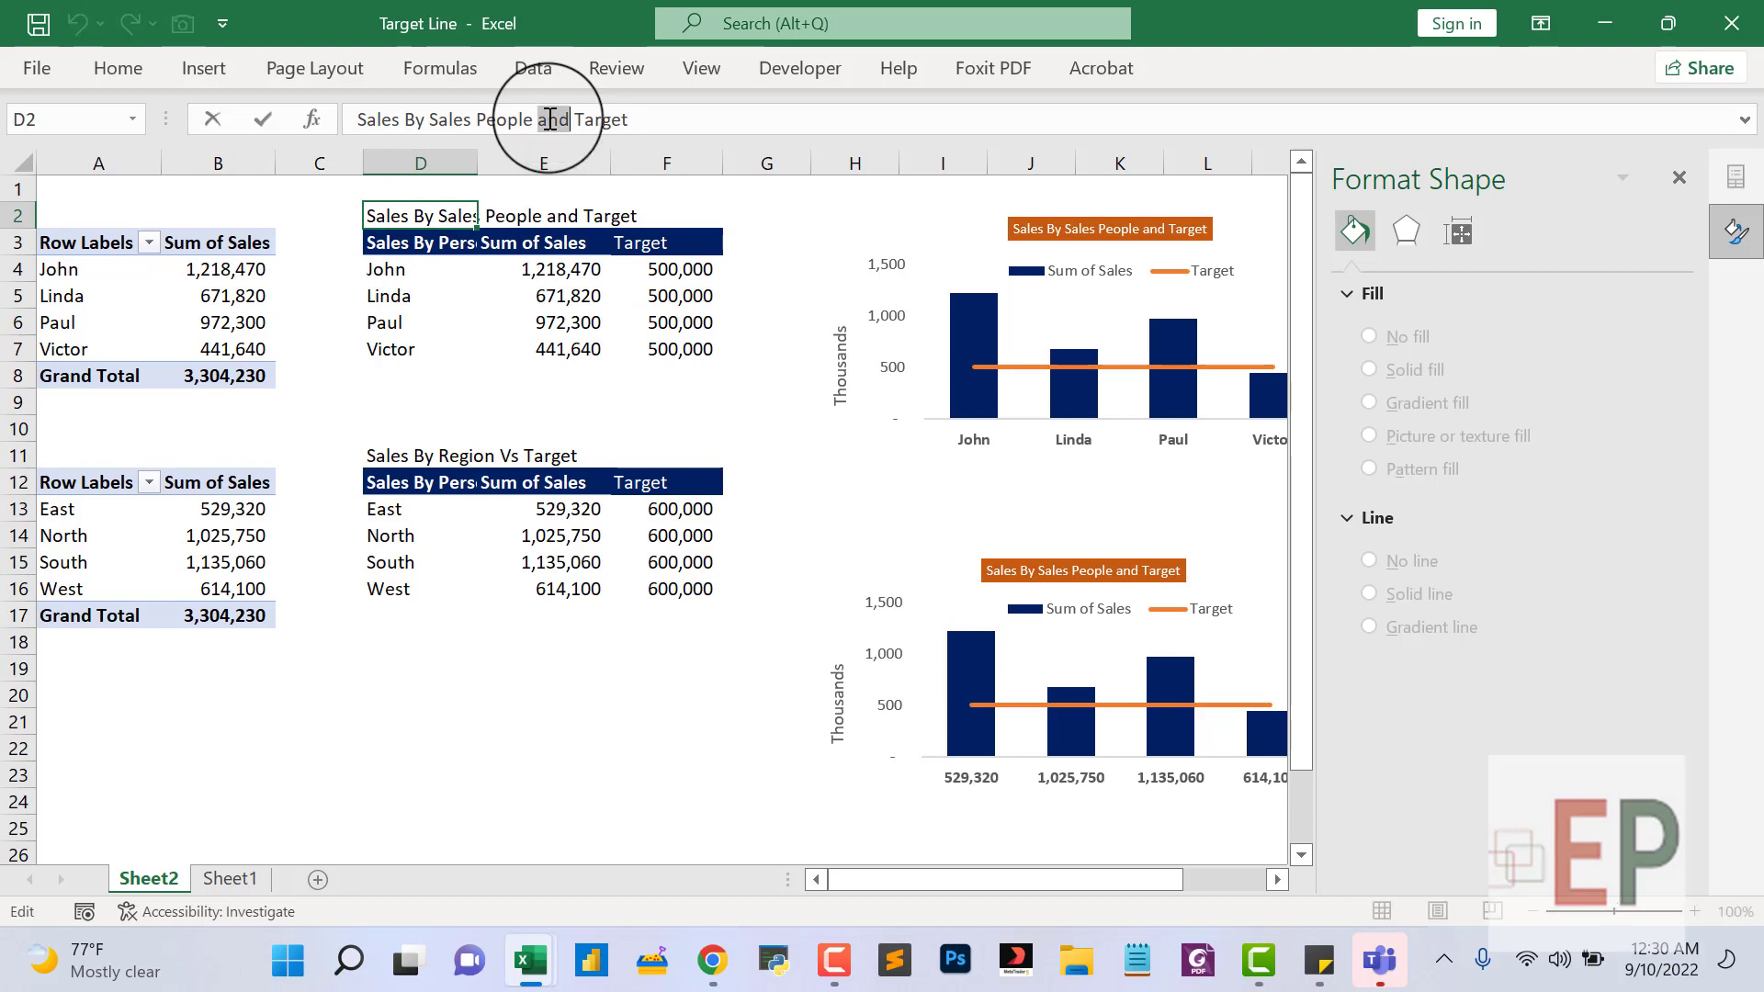
key("Return")
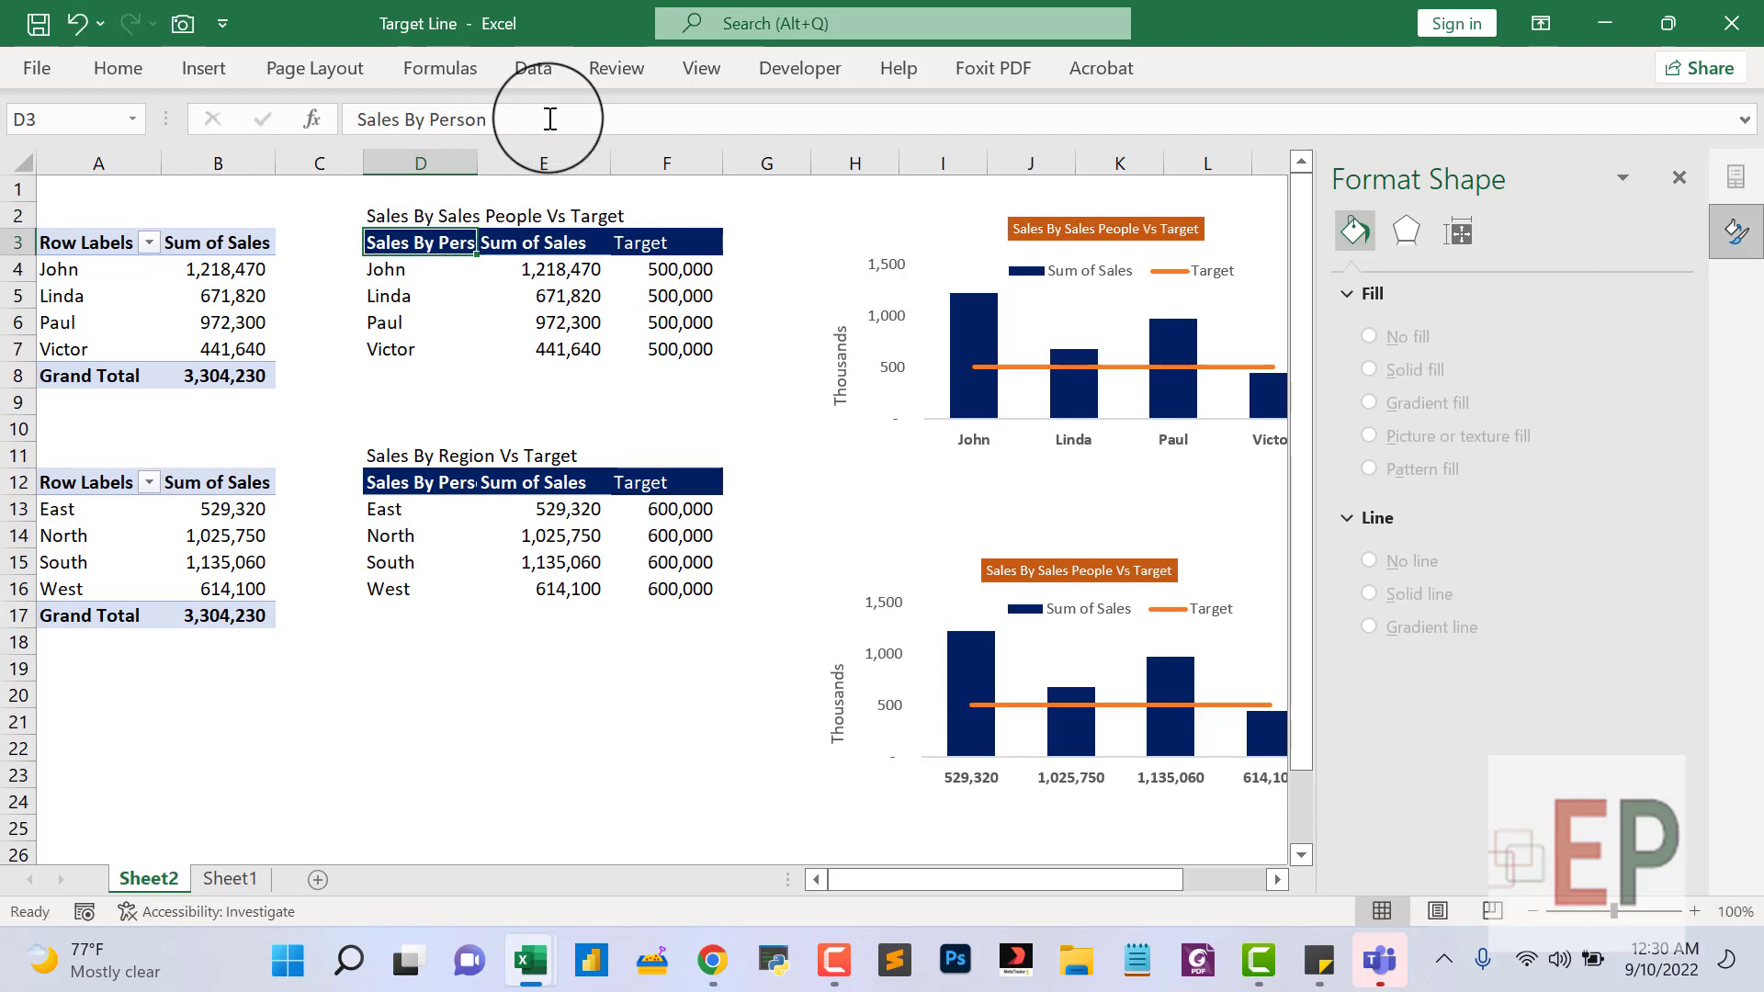
Link the copied chart's title to cell D11 on Sheet2.
left_click(1026, 573)
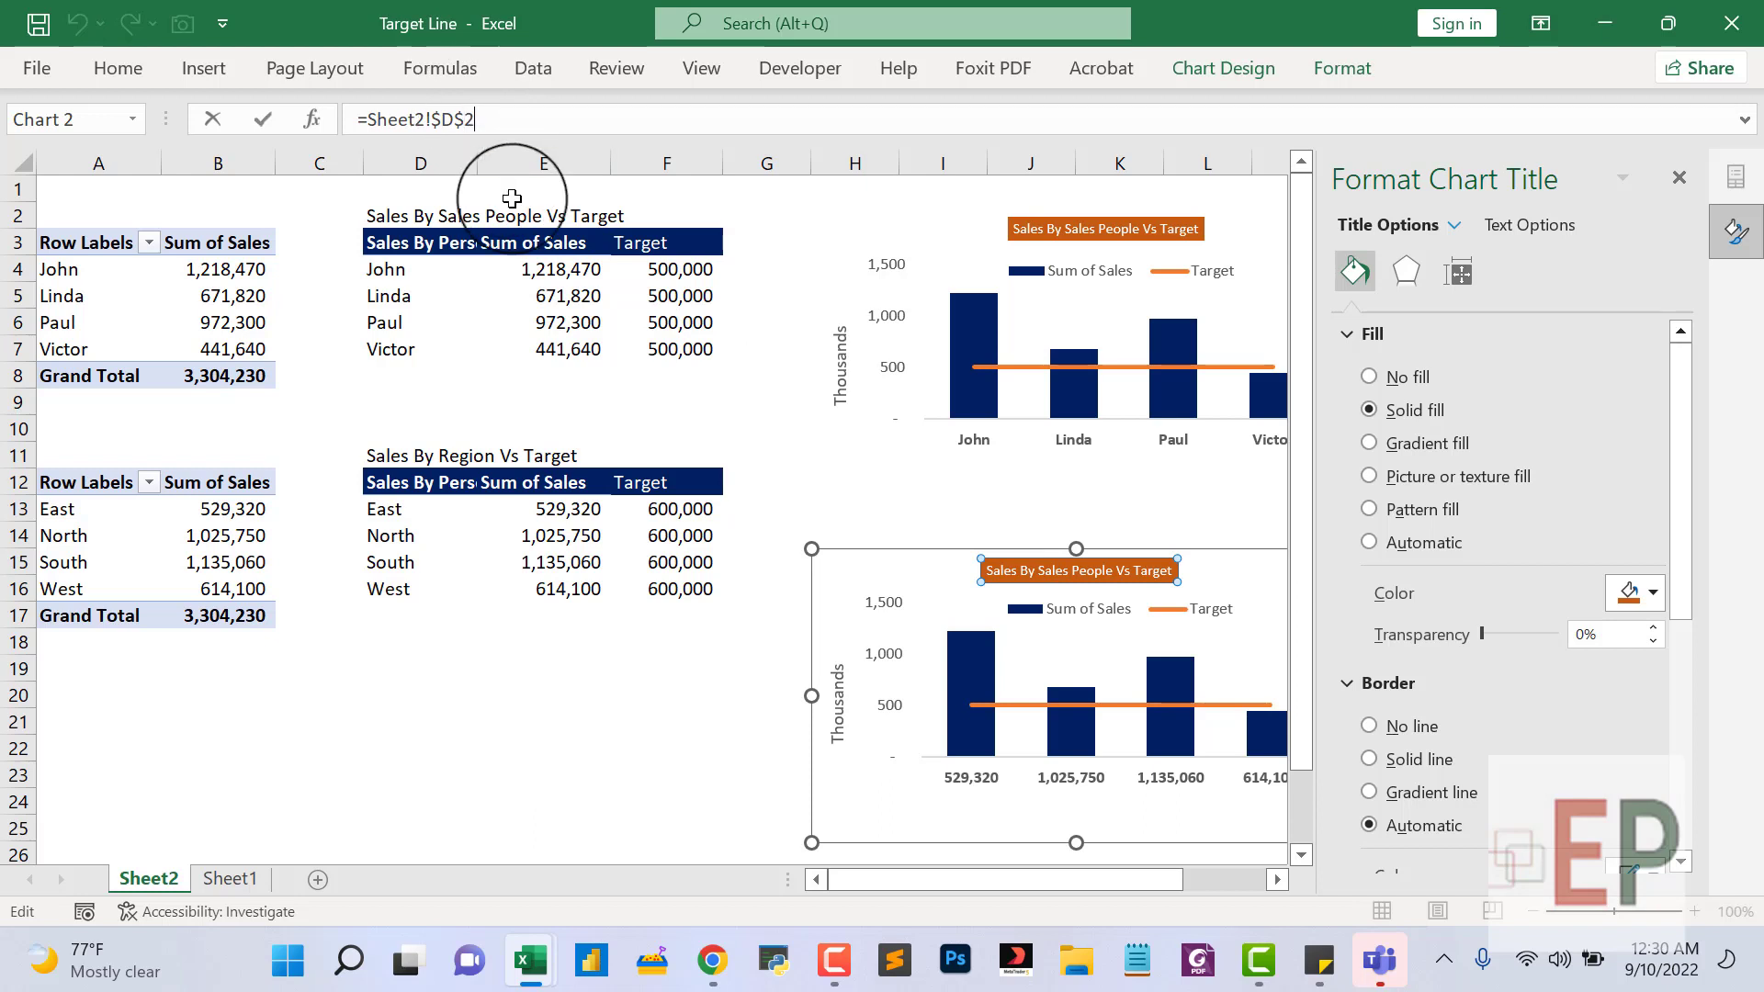
type("1")
key("Return")
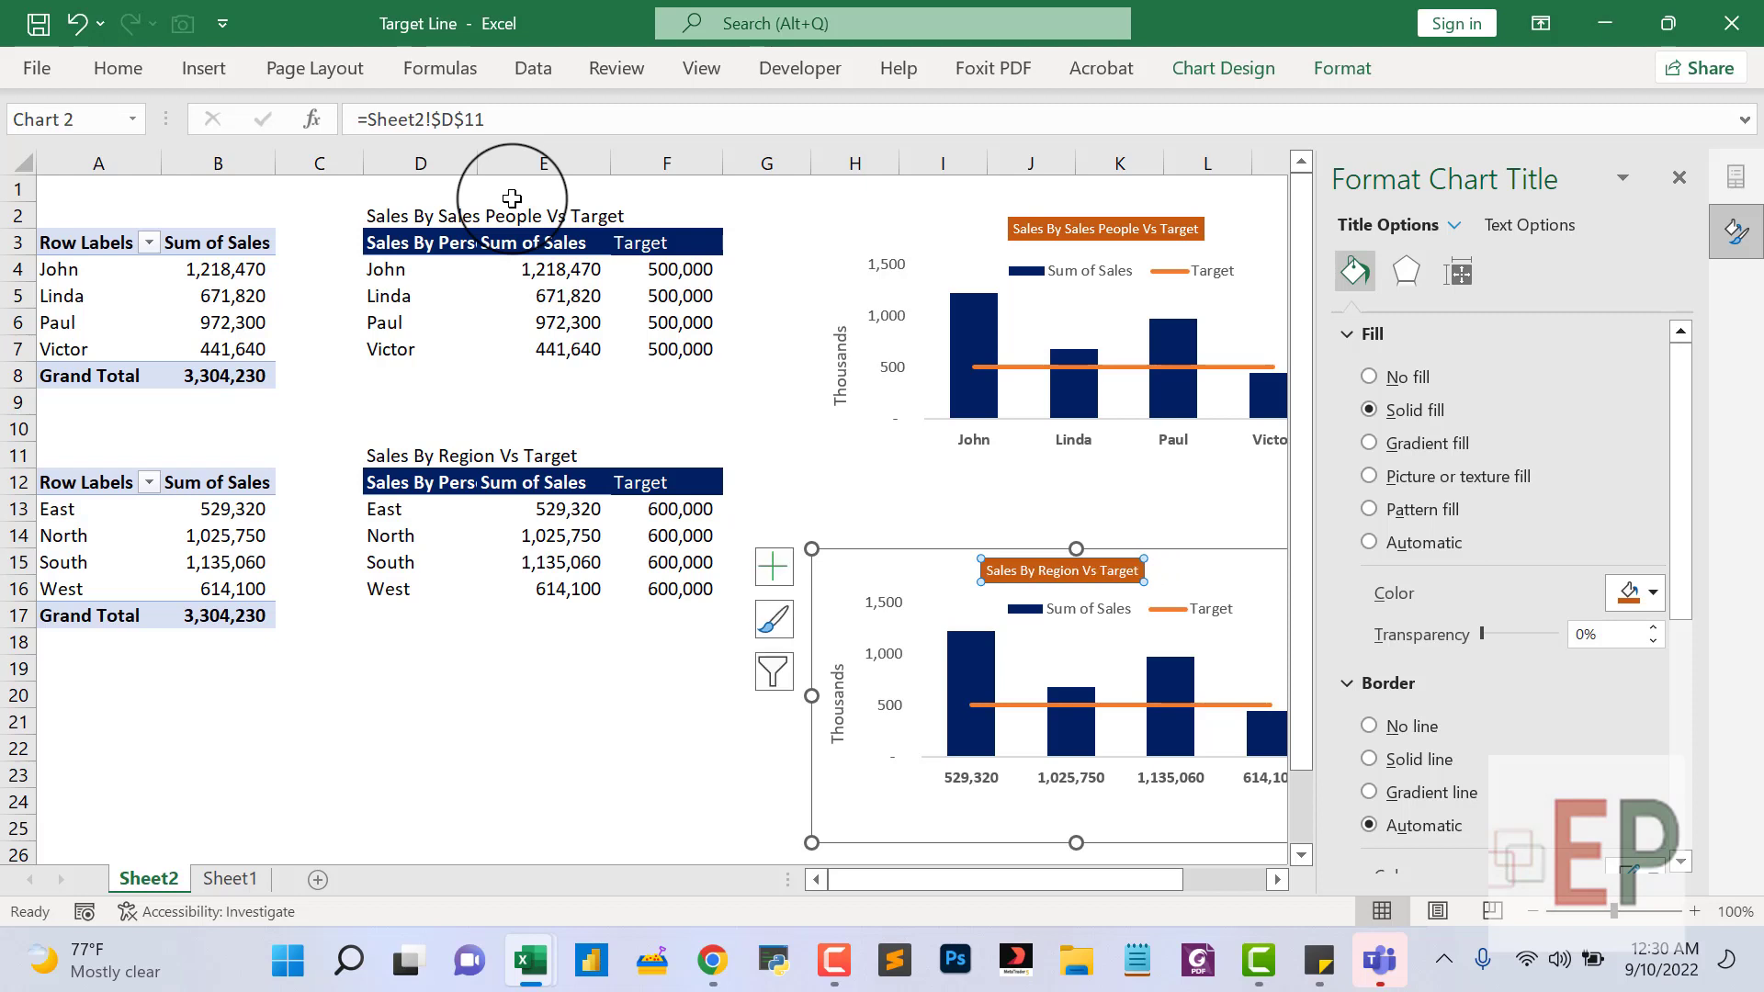
left_click(17, 456)
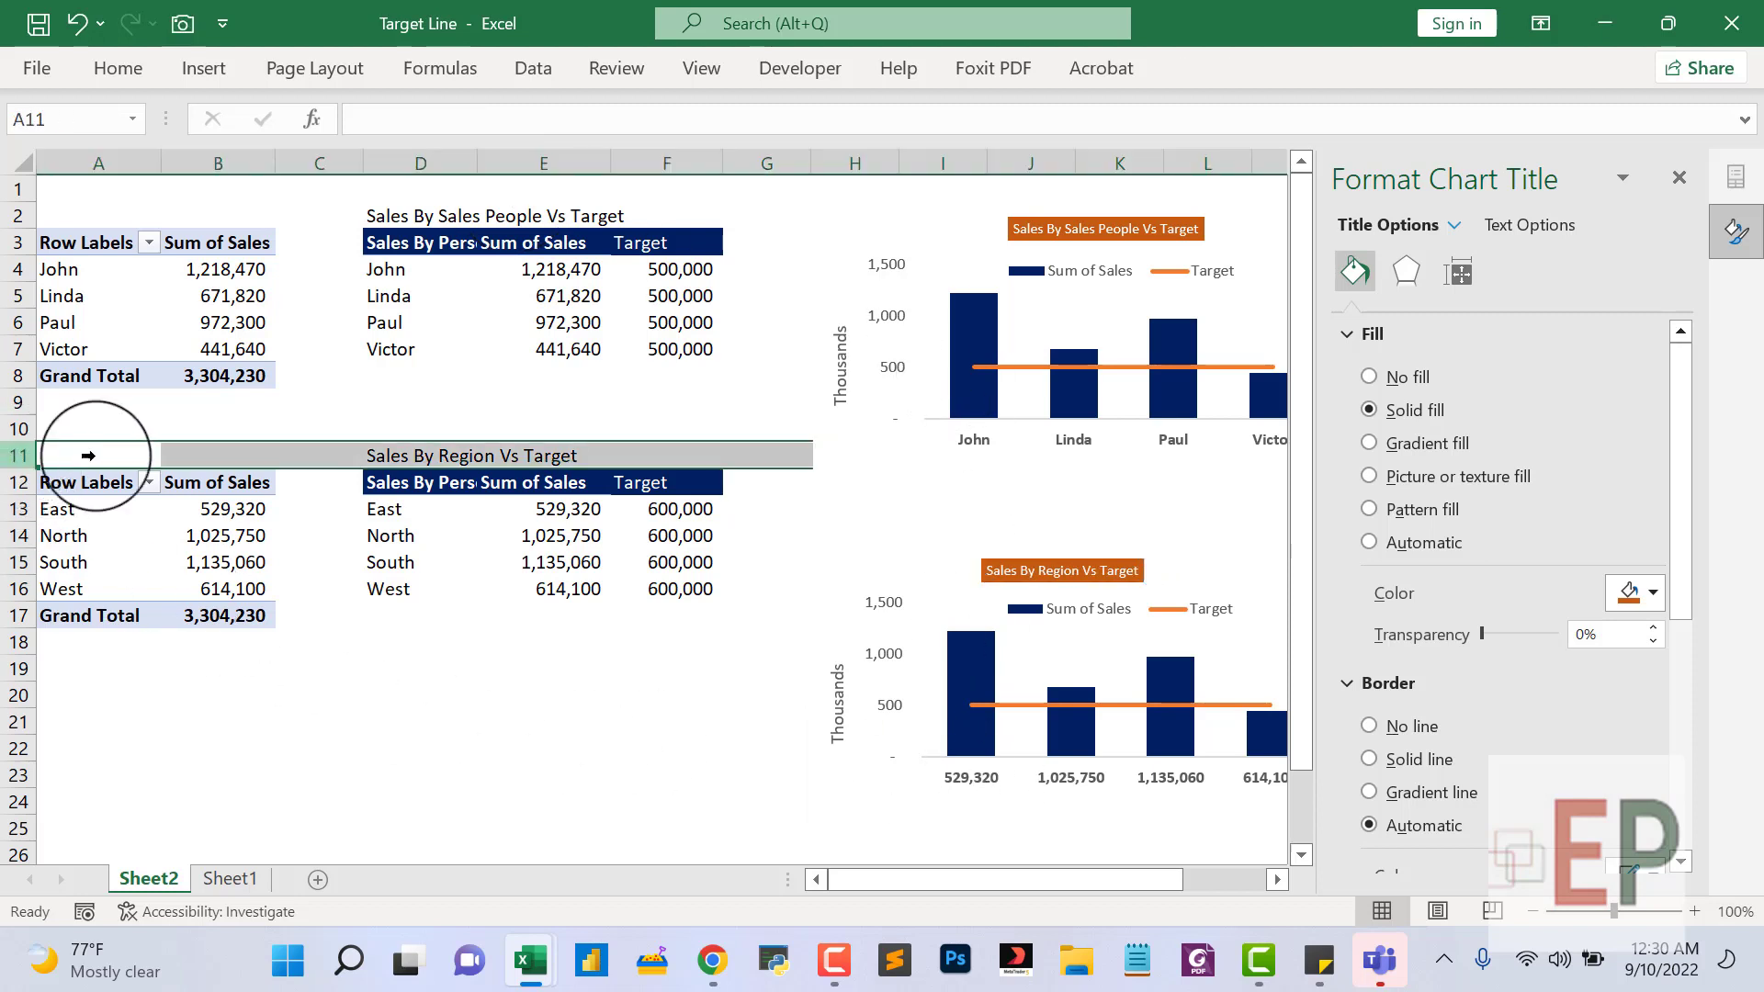
left_click(400, 452)
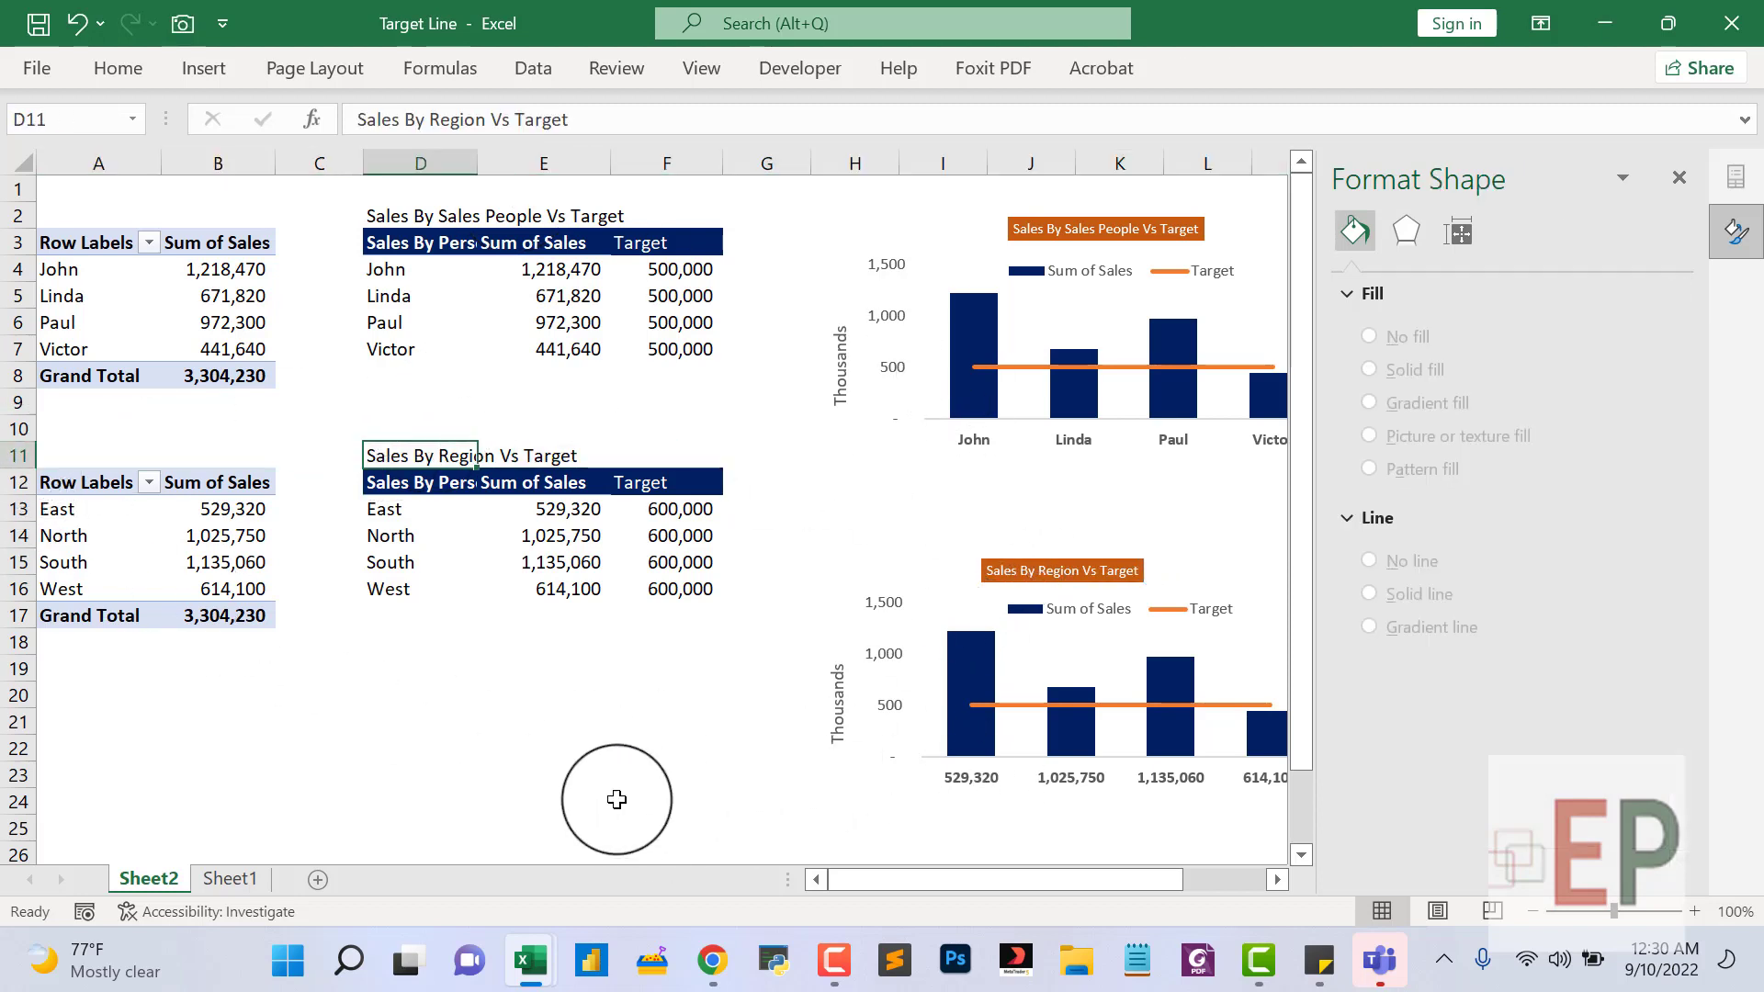
left_click(588, 800)
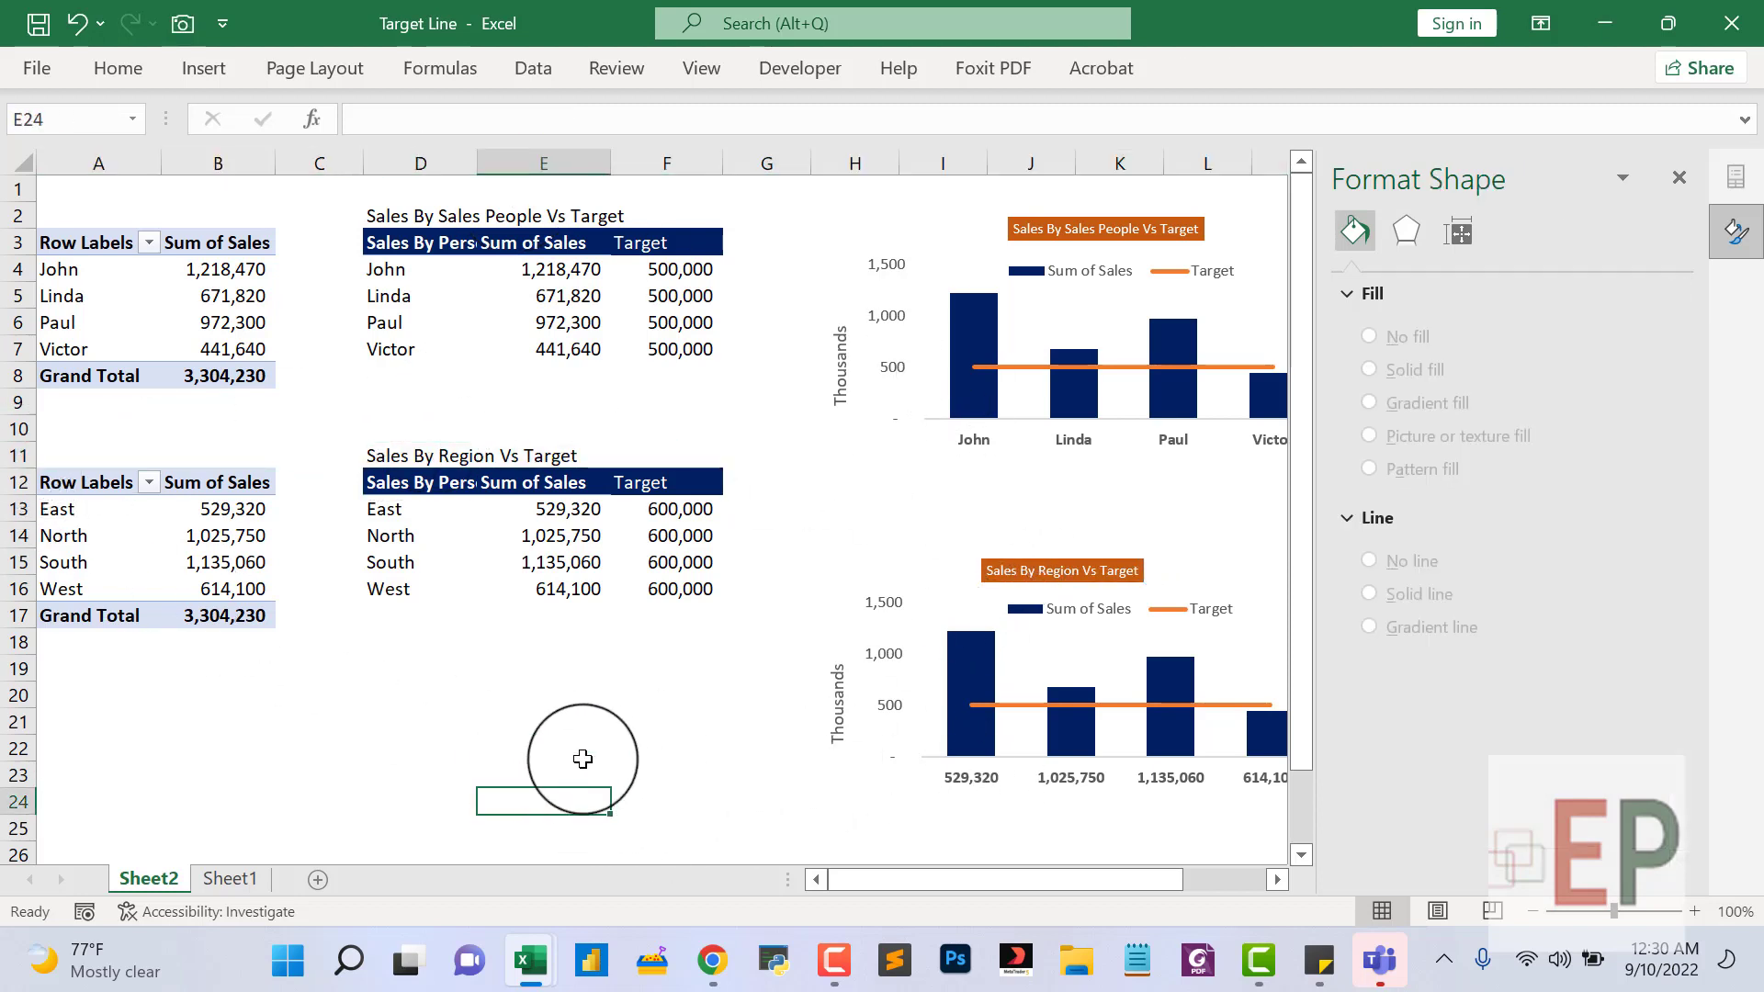
Close the formatting pane and move the region chart's title slightly toward the chart's center.
left_click(1666, 192)
left_click(1130, 572)
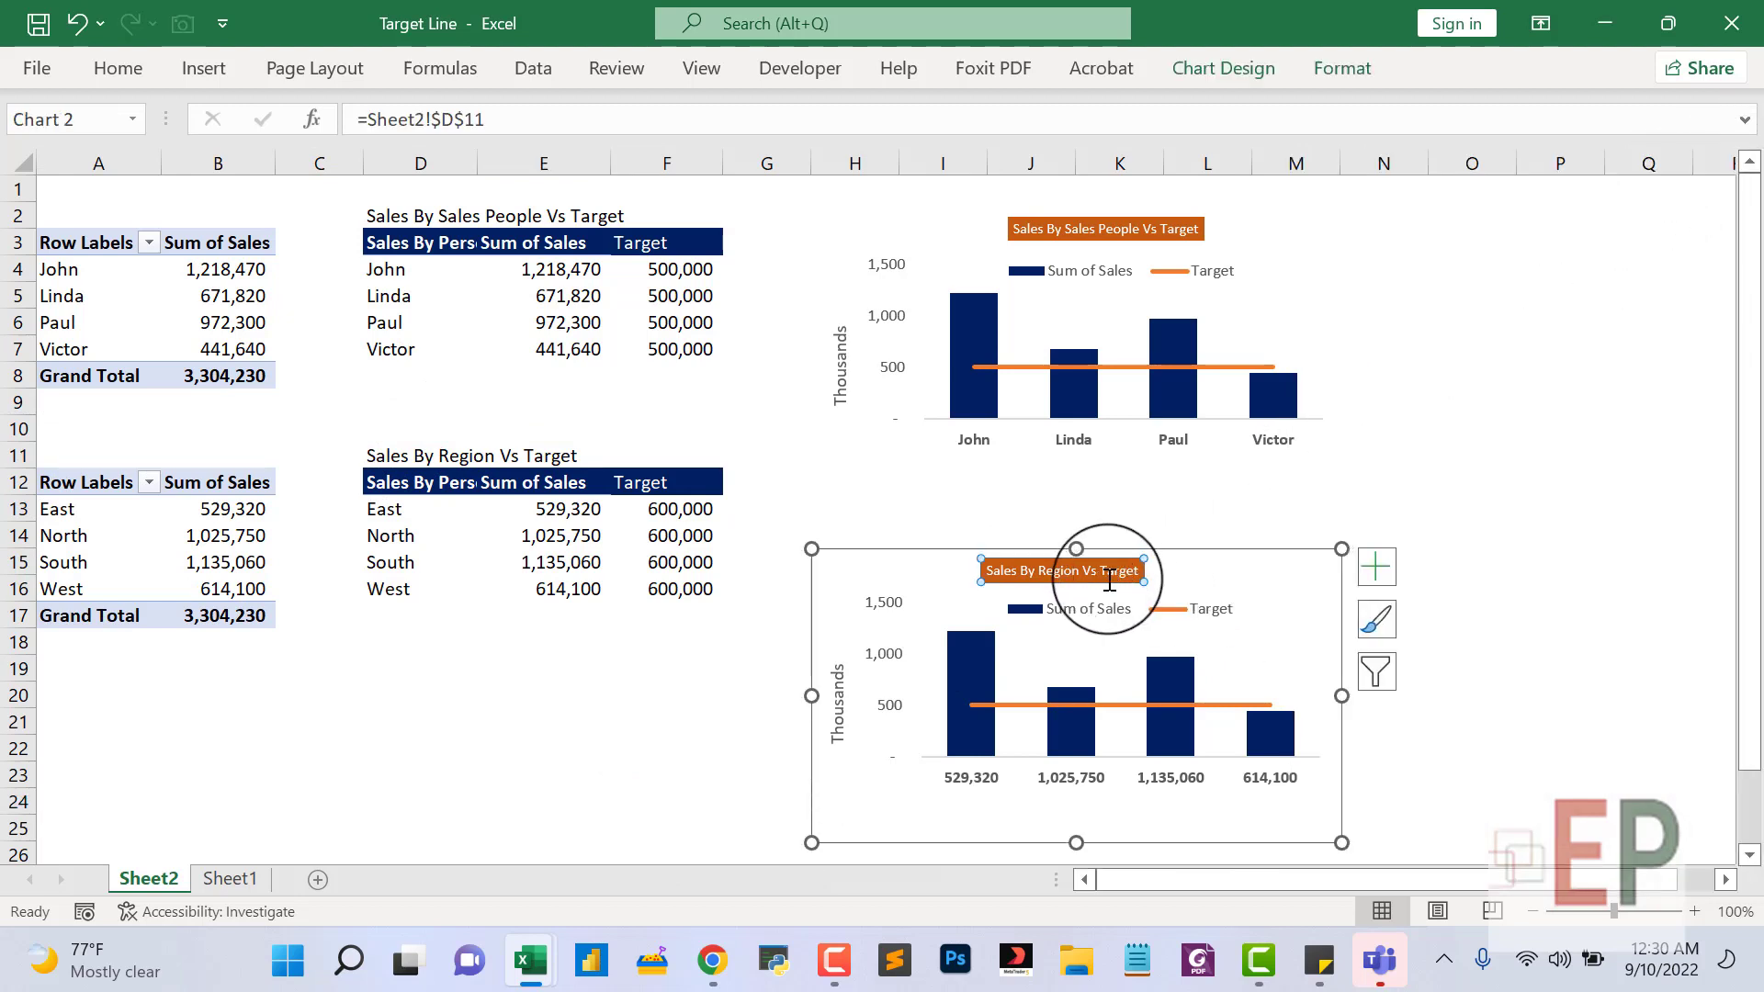
left_click_drag(1110, 581, 1134, 577)
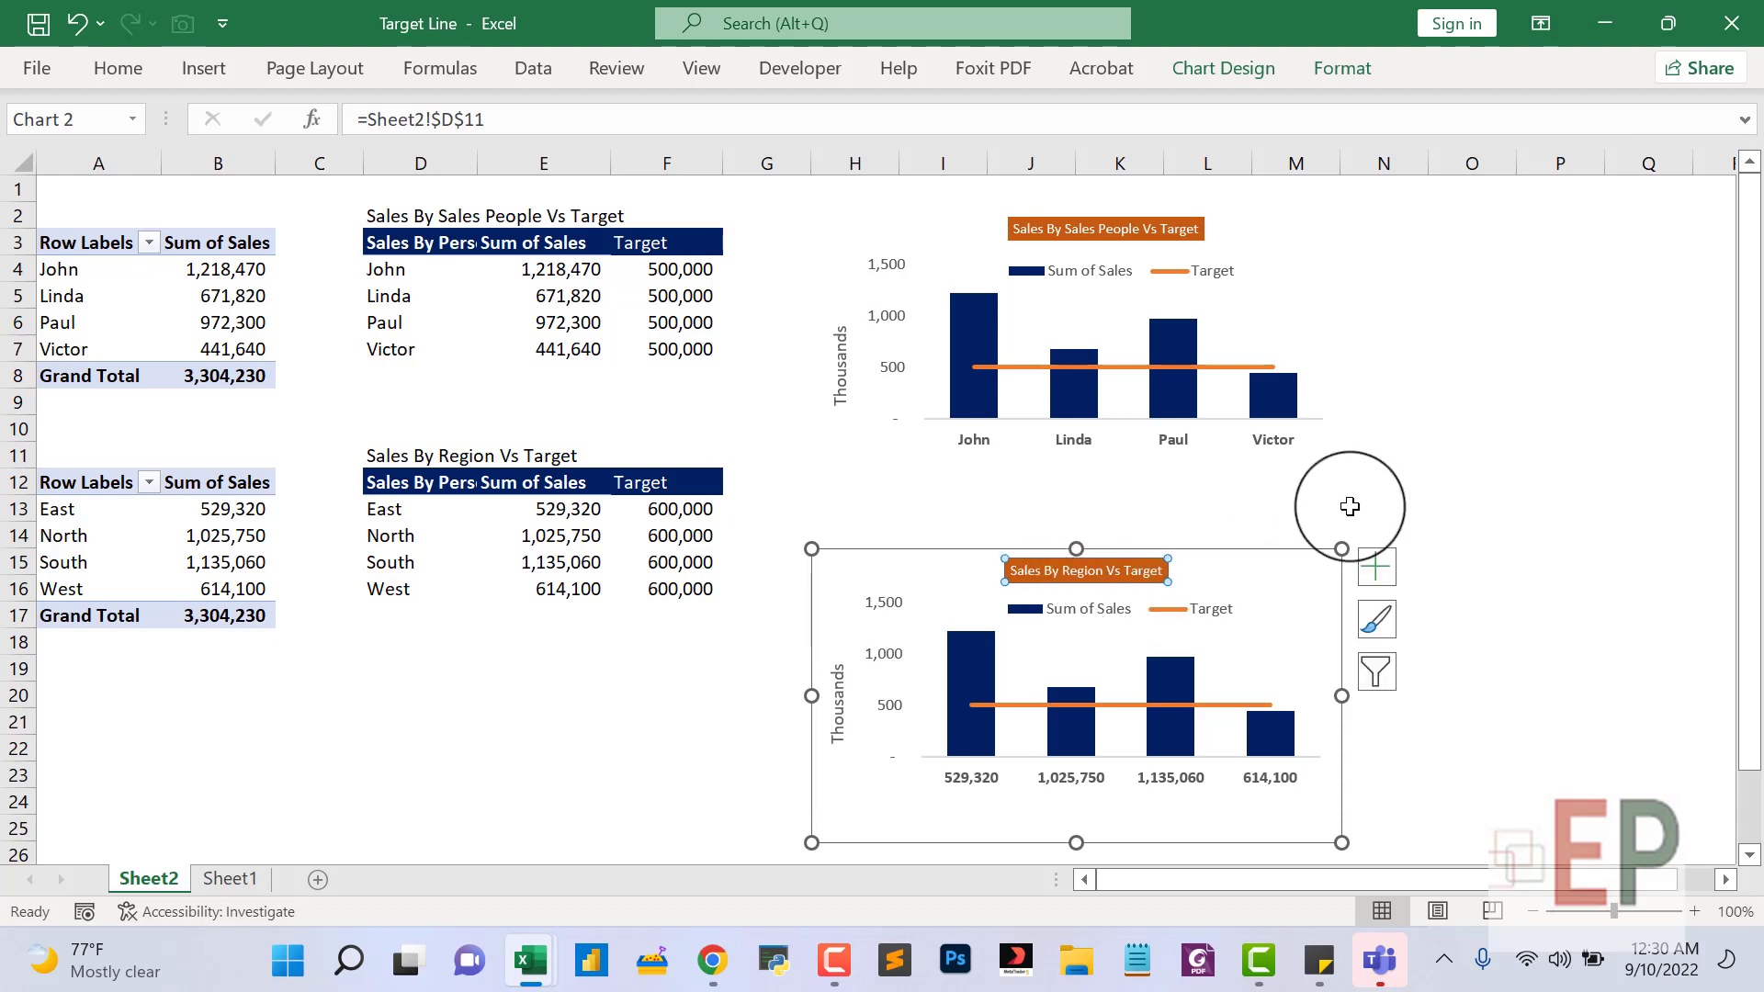
left_click(1351, 504)
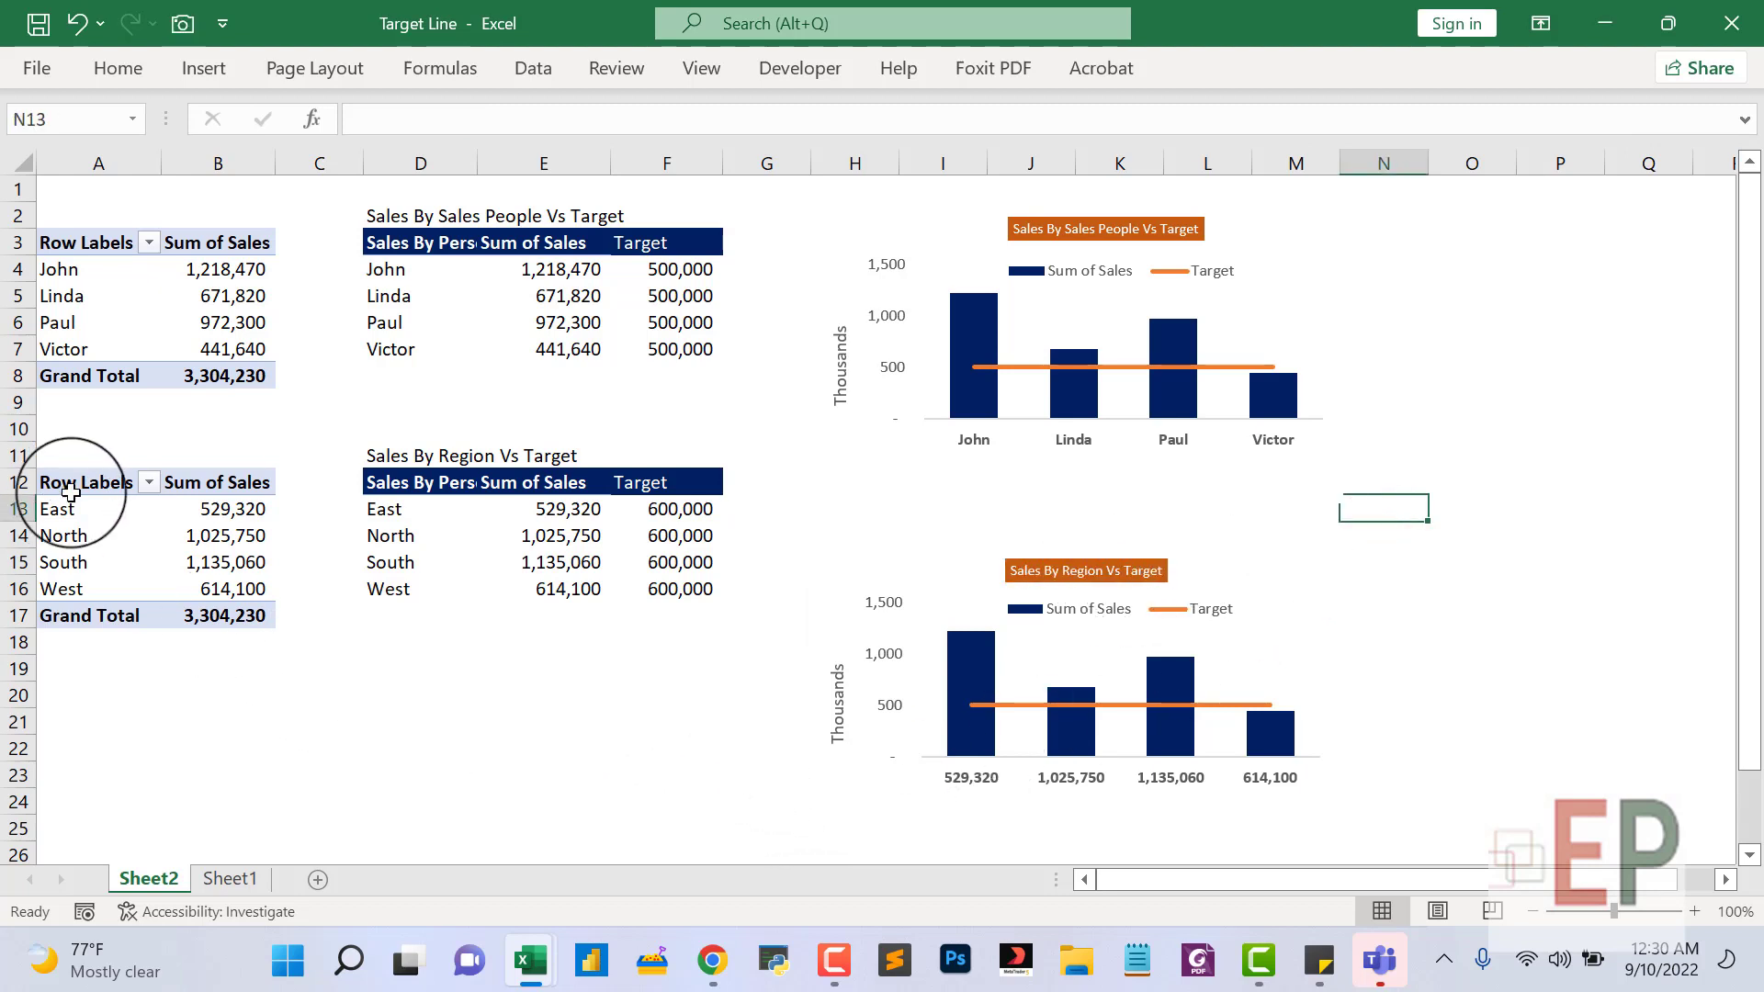
Copy the region pivot table, heading and target table in A11:F17 to A26.
left_click_drag(73, 486, 436, 613)
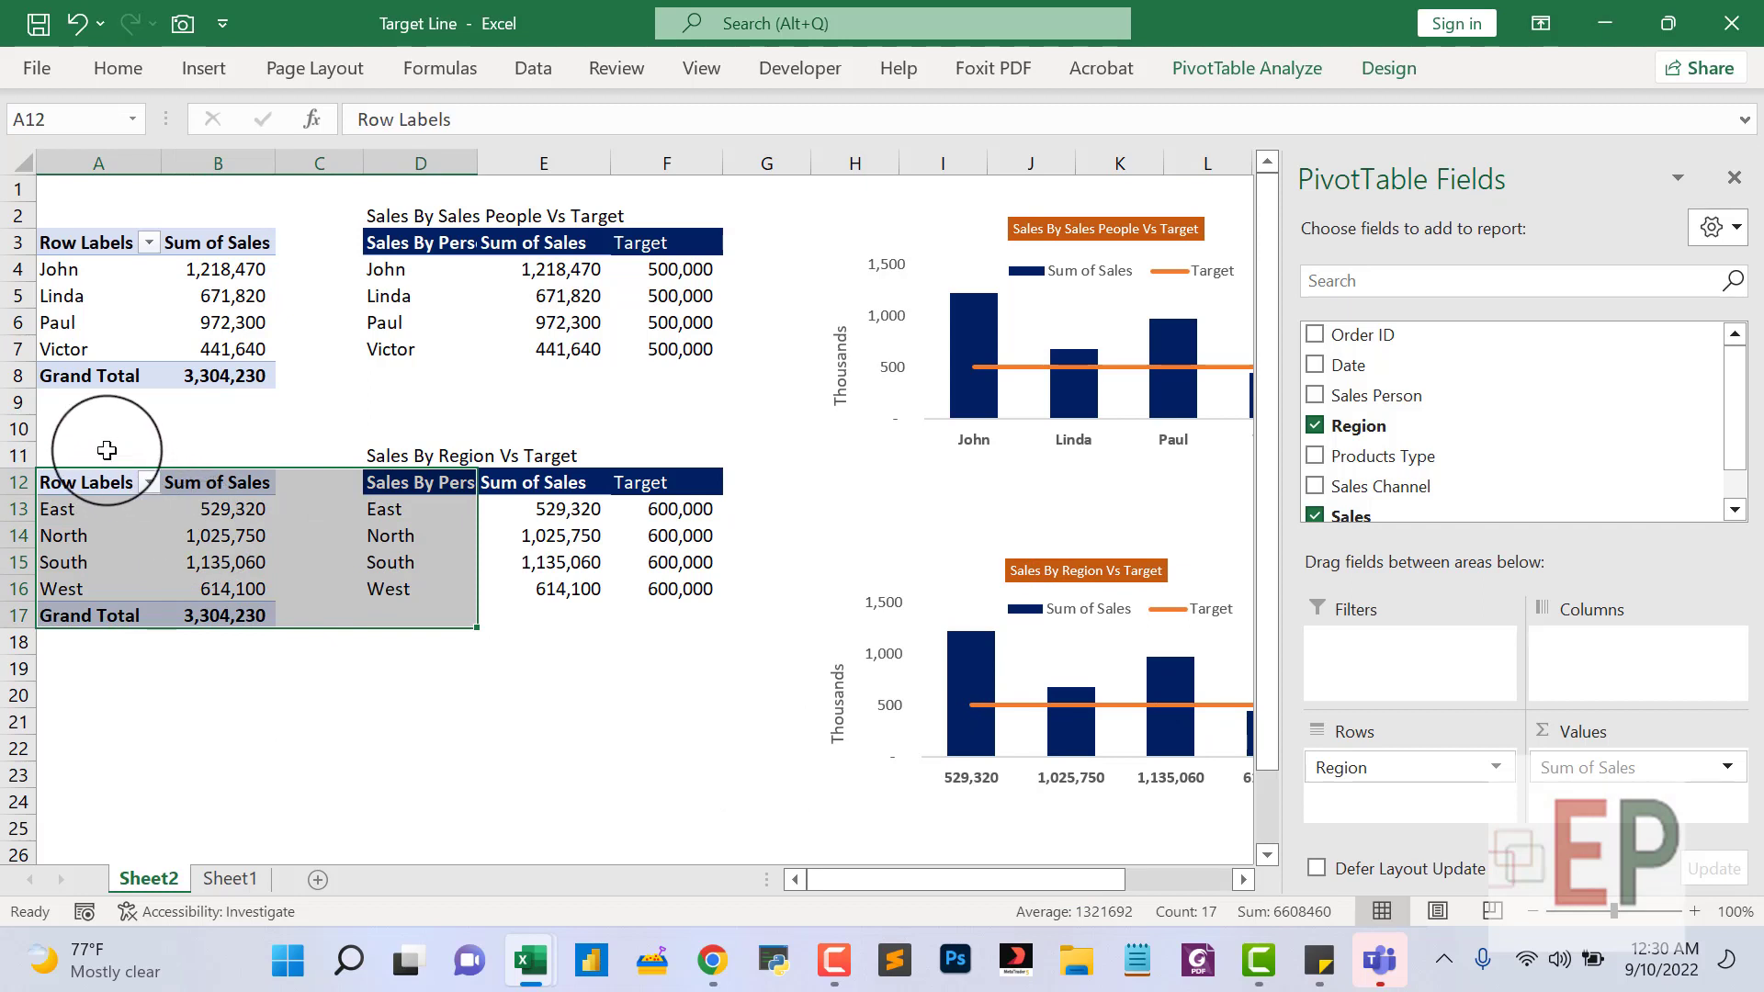
left_click_drag(107, 453, 637, 604)
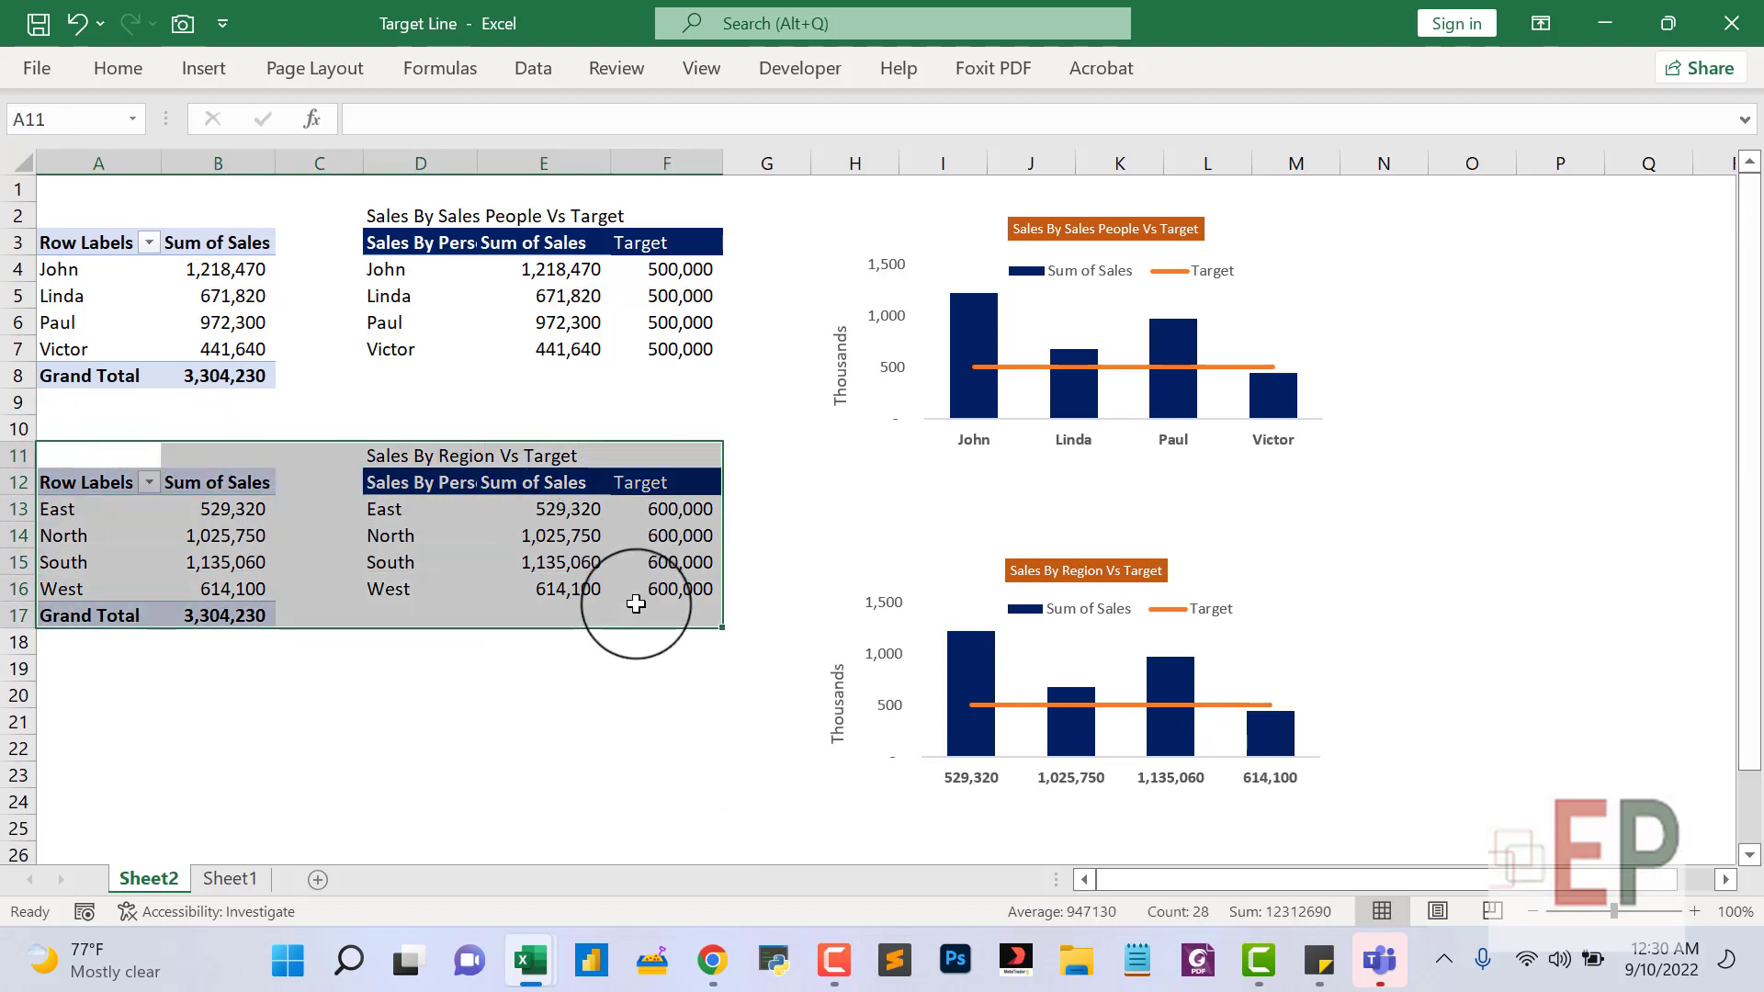
key("ctrl+c")
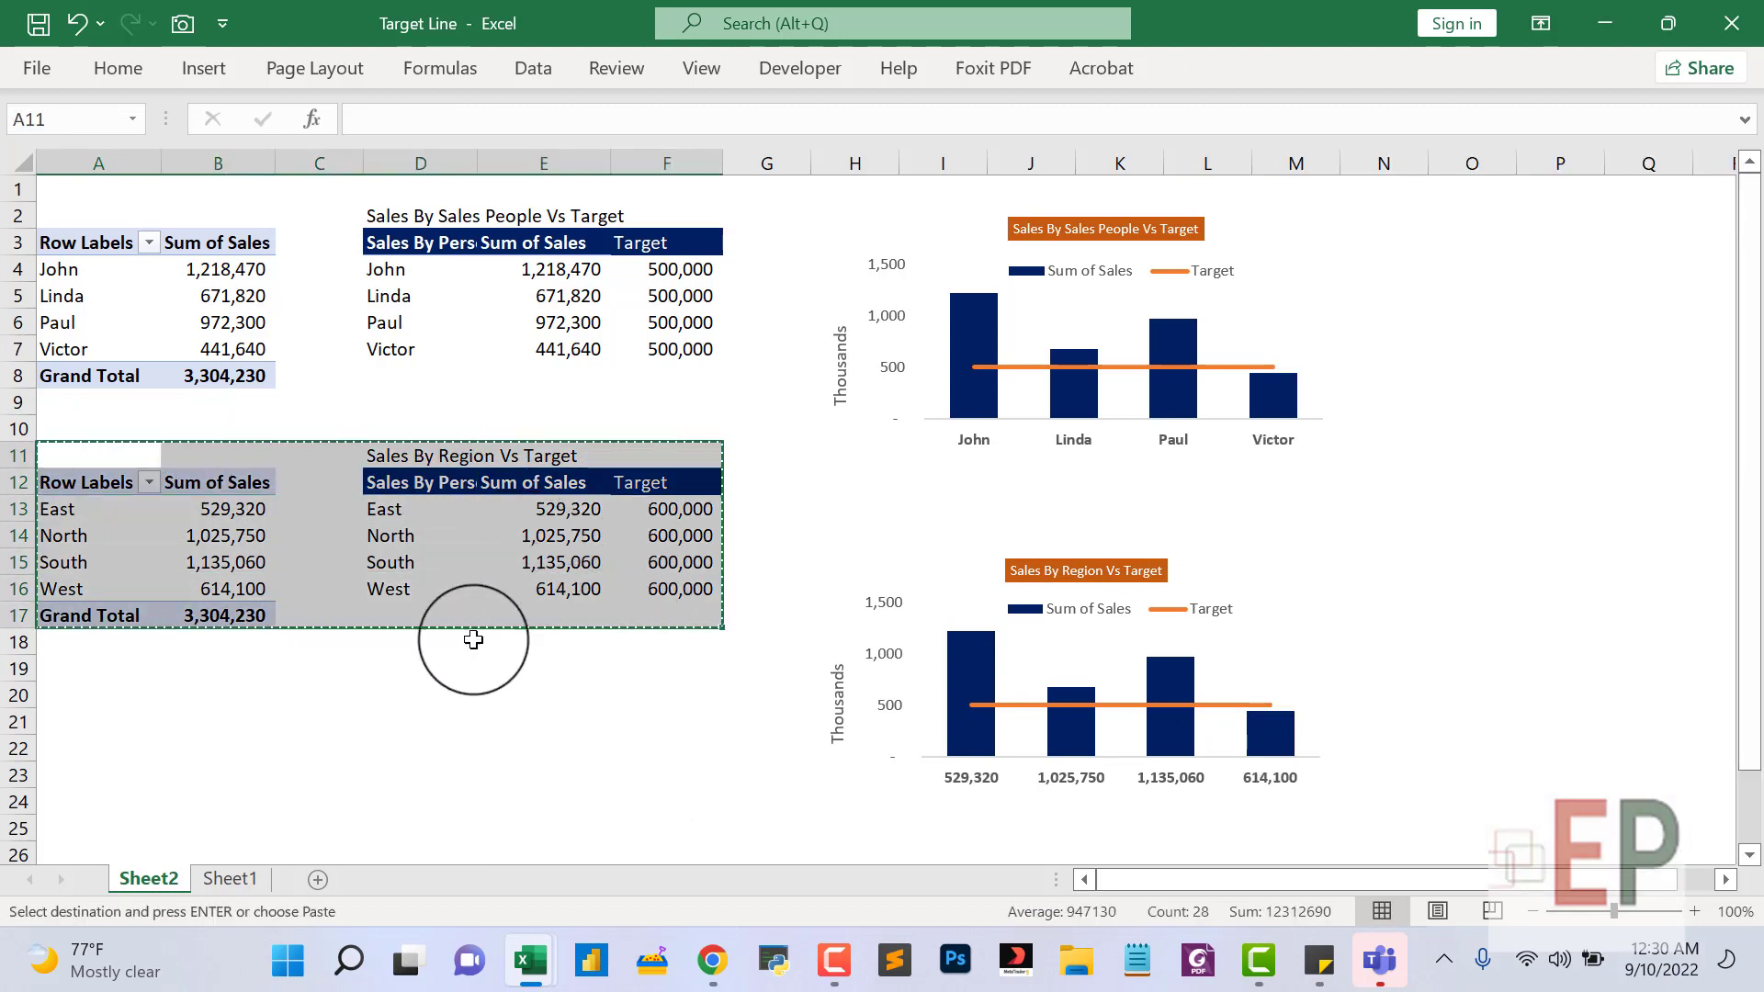
scroll(120, 770, "down", 1)
left_click(120, 769)
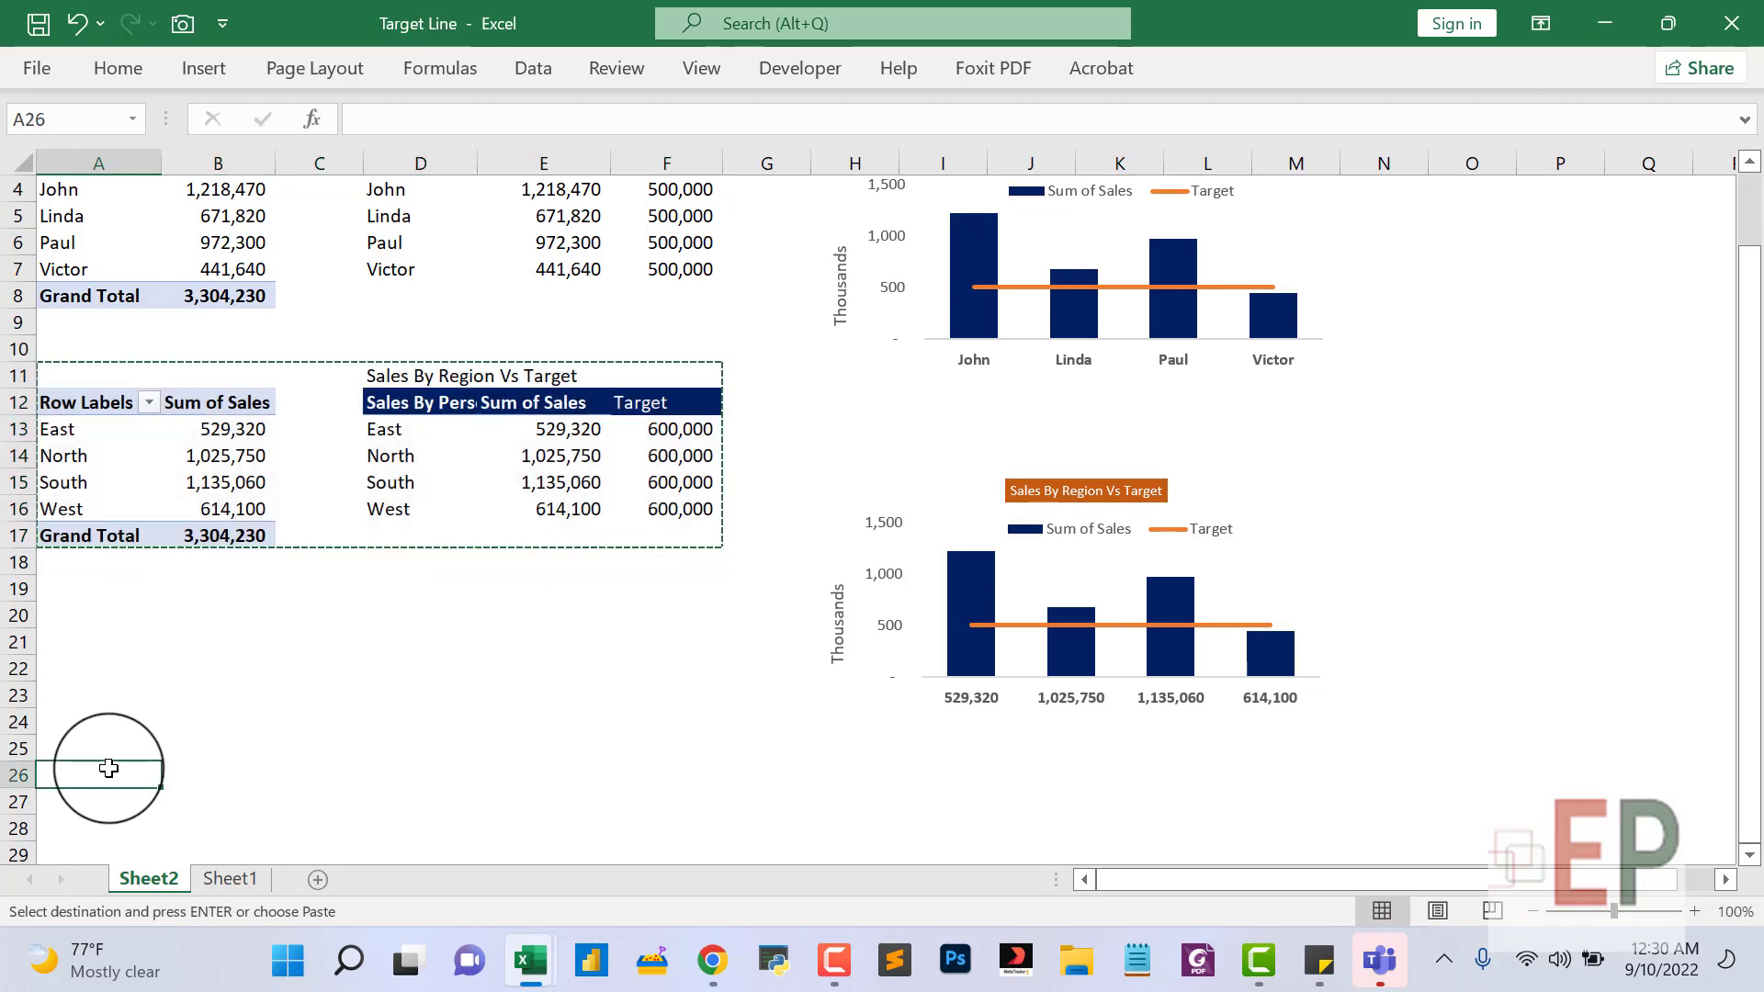
key("ctrl+v")
scroll(267, 720, "down", 3)
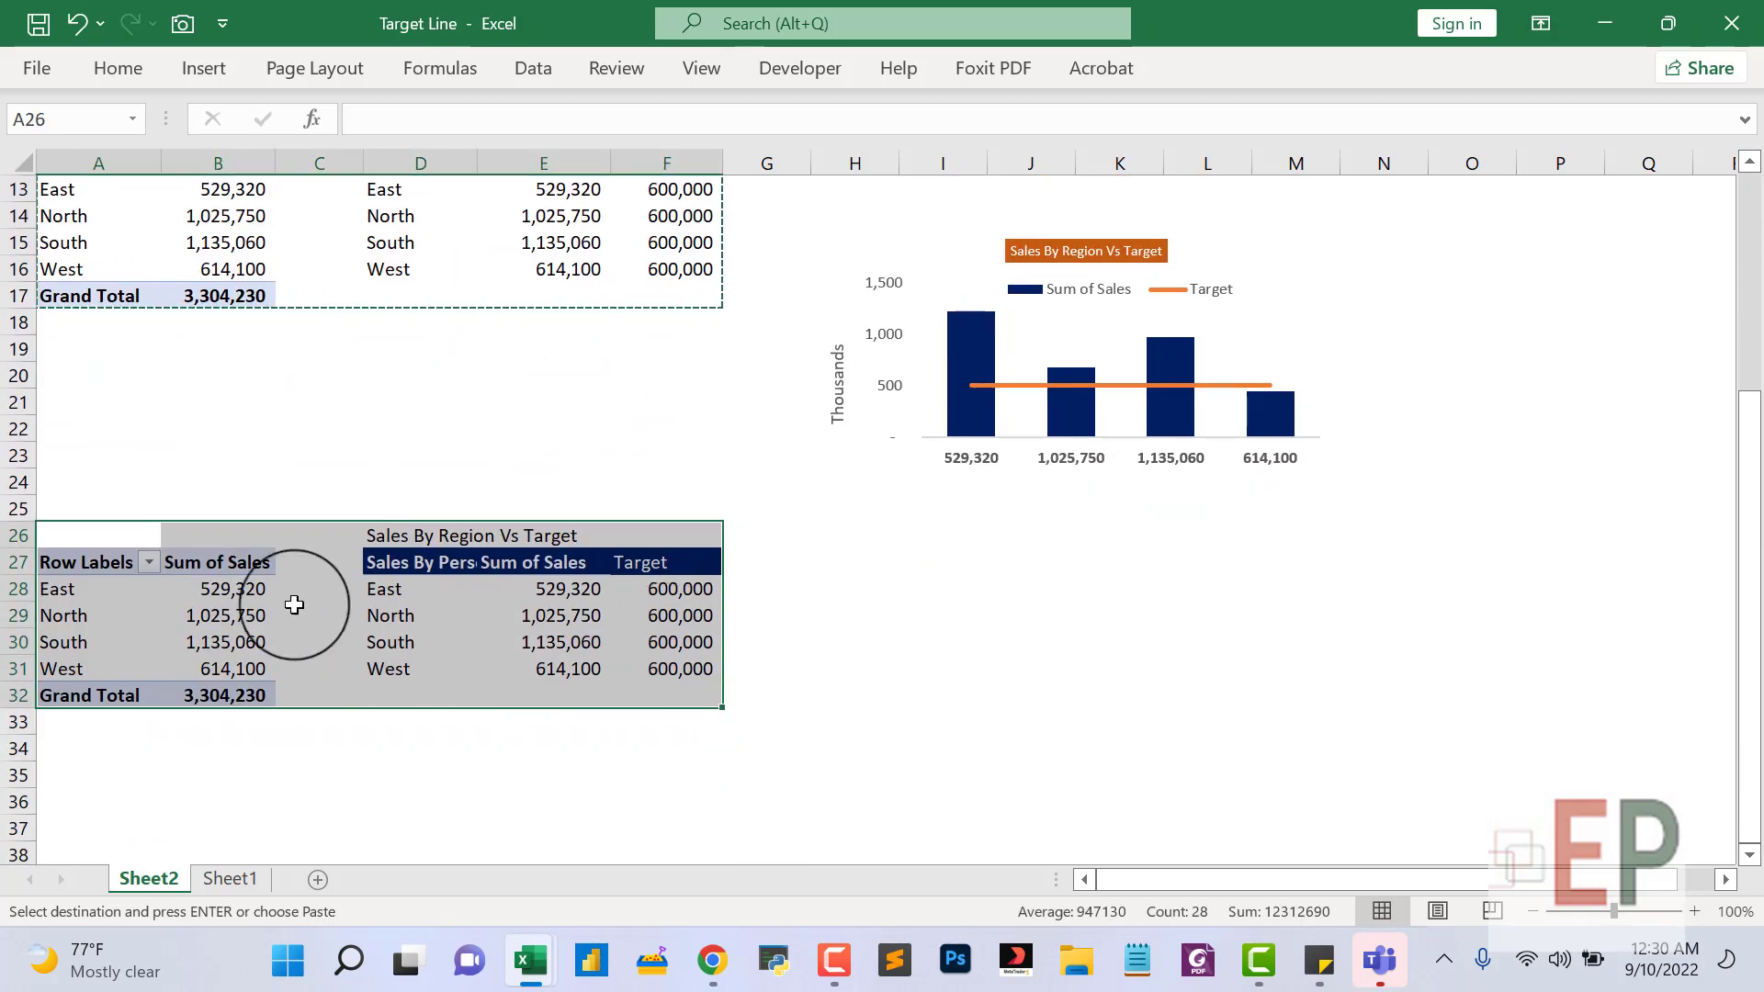
Duplicate the region chart, placing the copy at H27 beside the newly pasted tables.
left_click(923, 222)
left_click(910, 453)
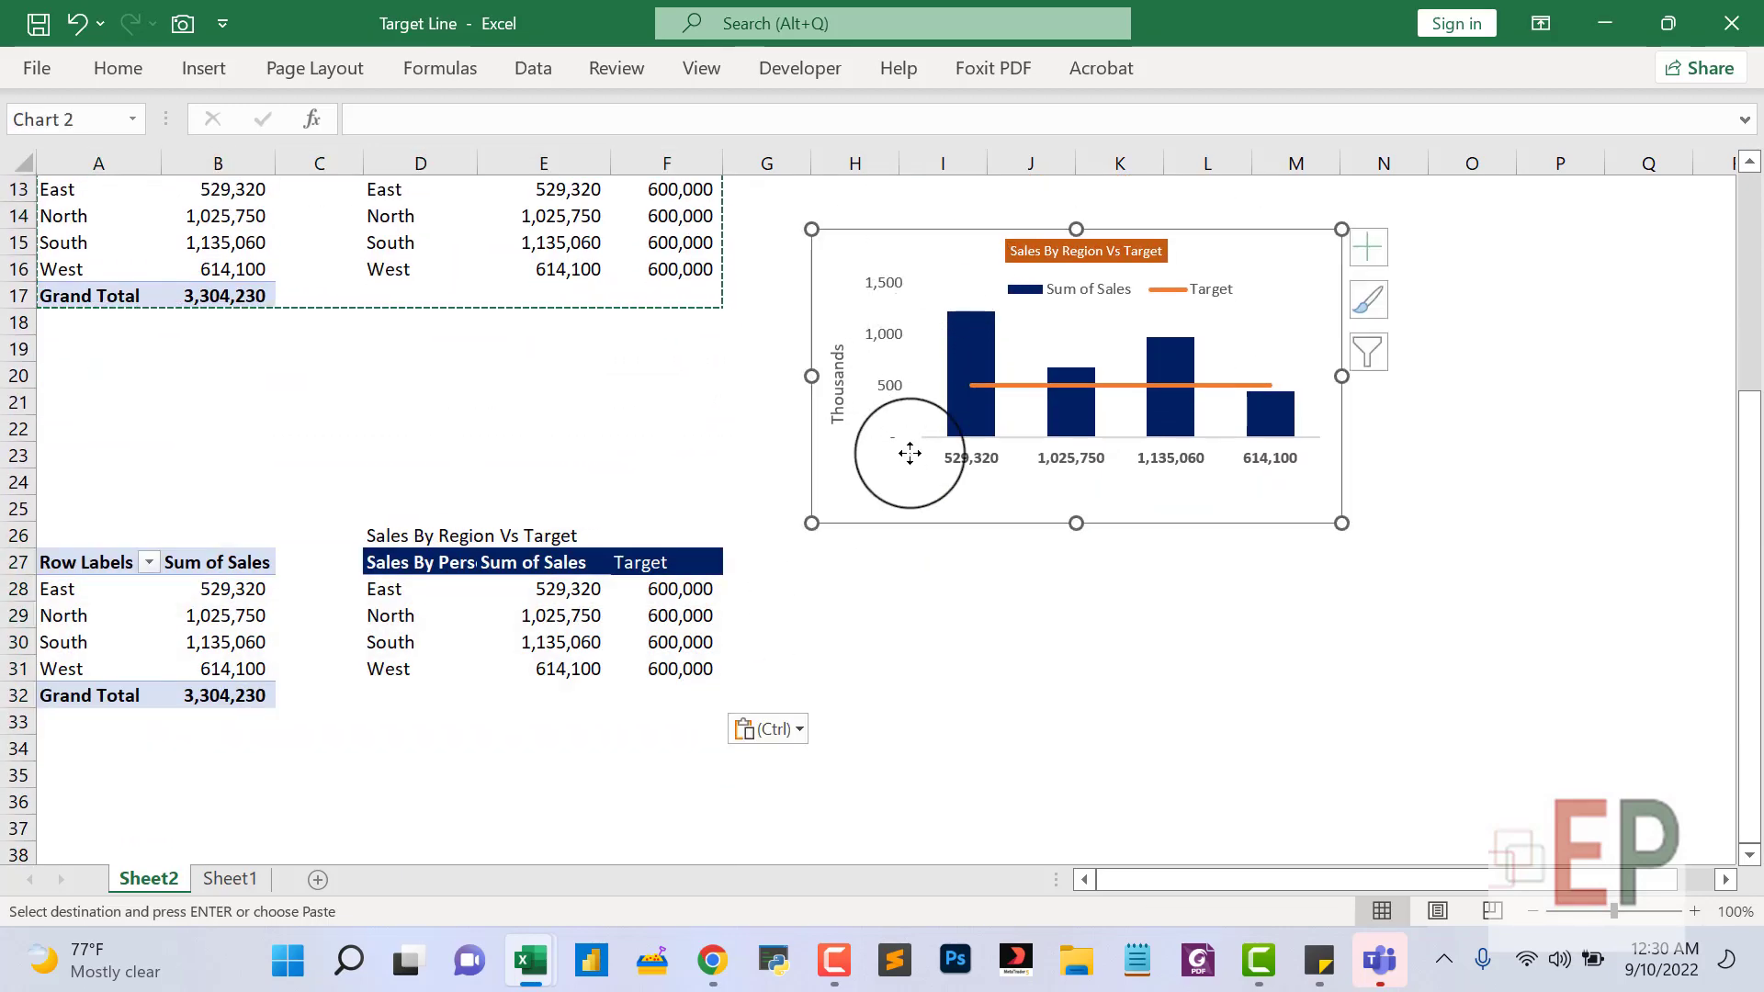
key("ctrl+c")
left_click(895, 556)
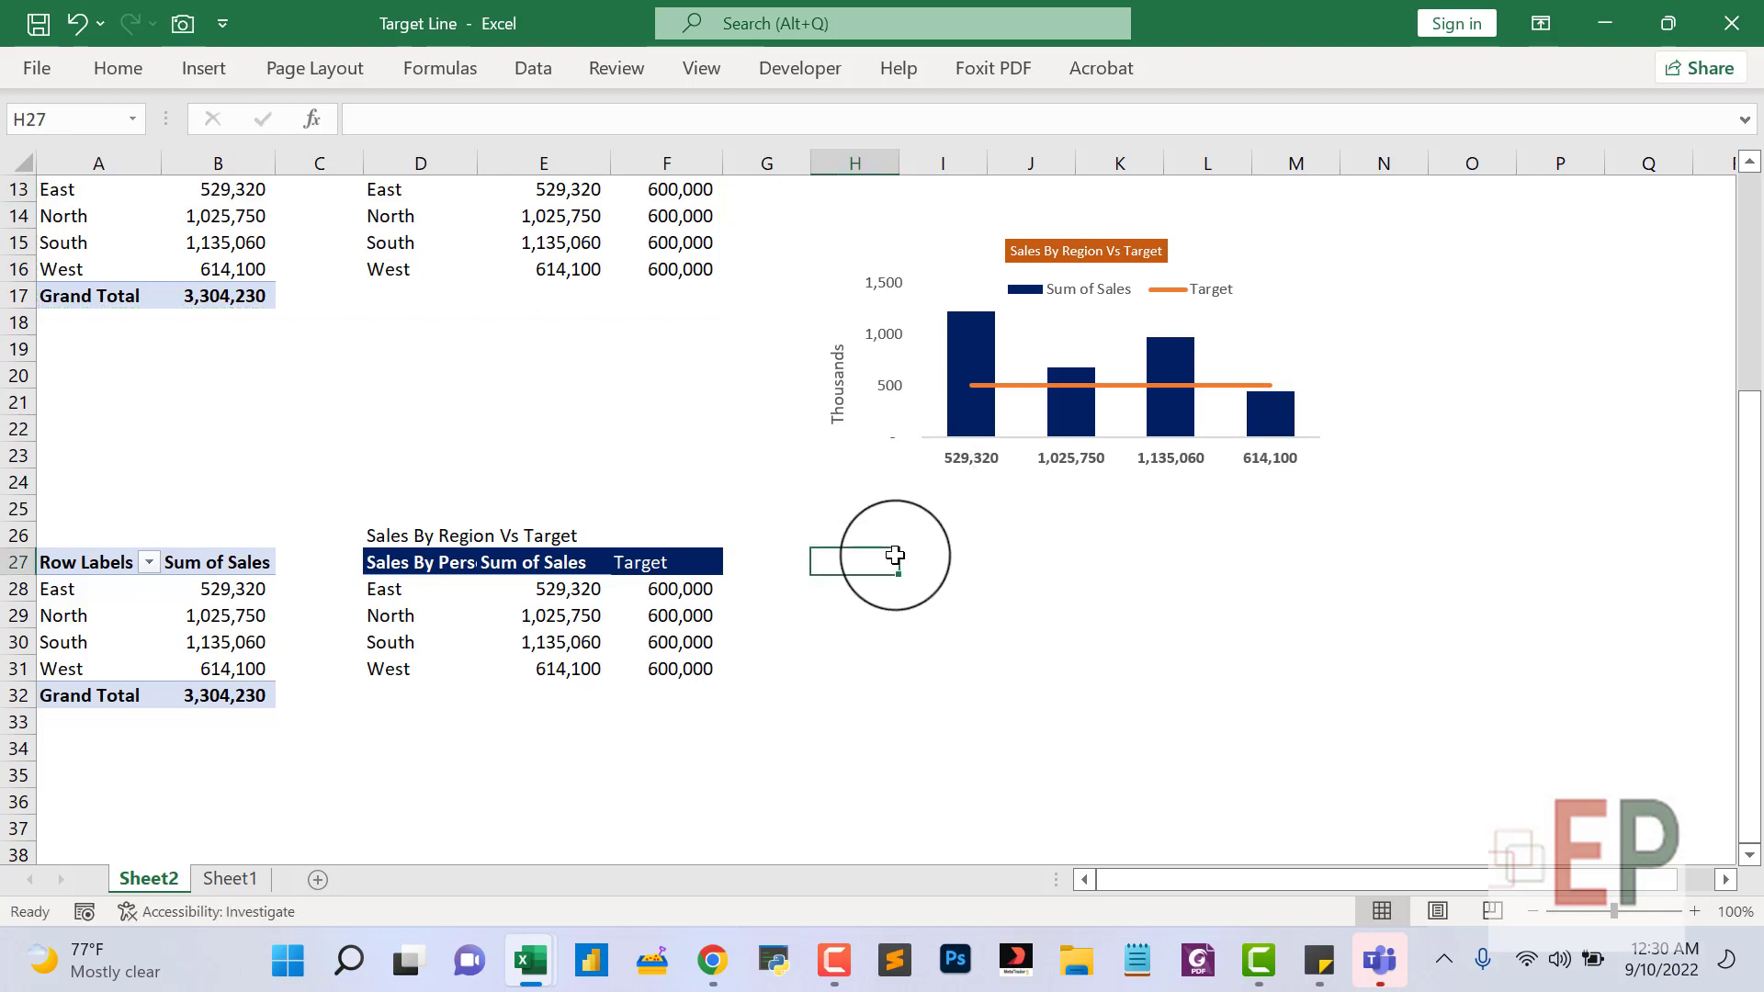
key("ctrl+v")
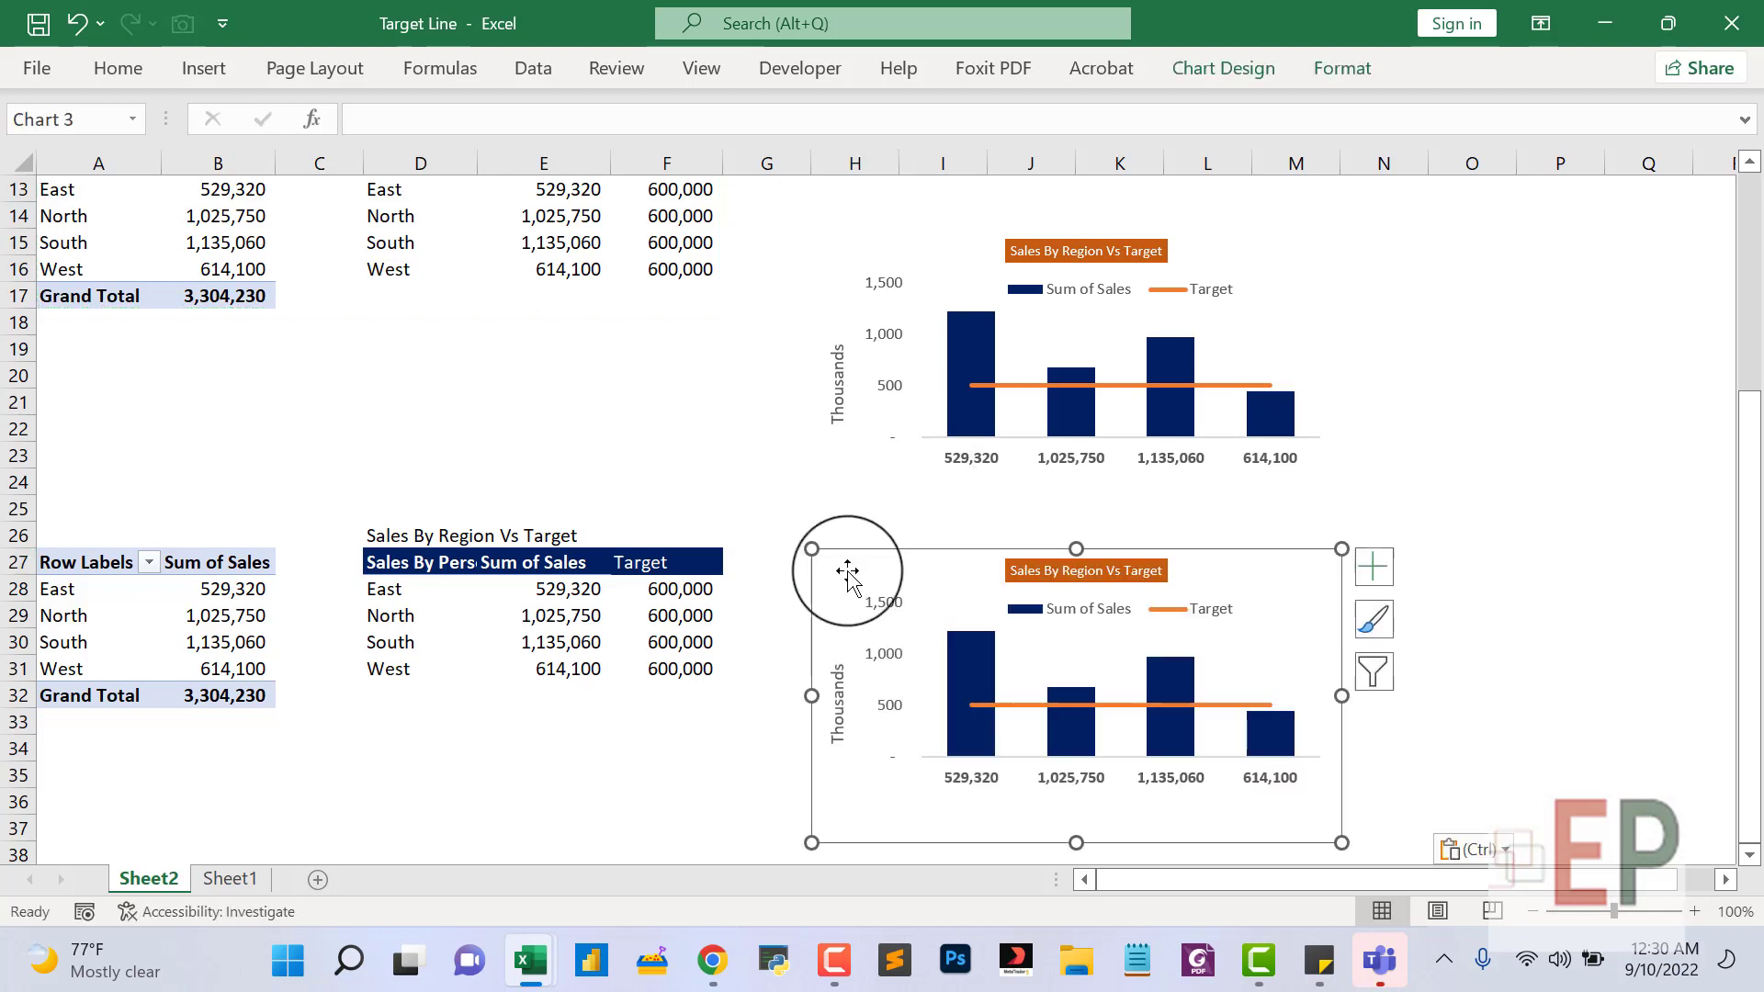
In the pasted pivot table at A27, replace the Region row field with Products Type.
left_click(57, 593)
left_click(73, 671)
left_click(91, 696)
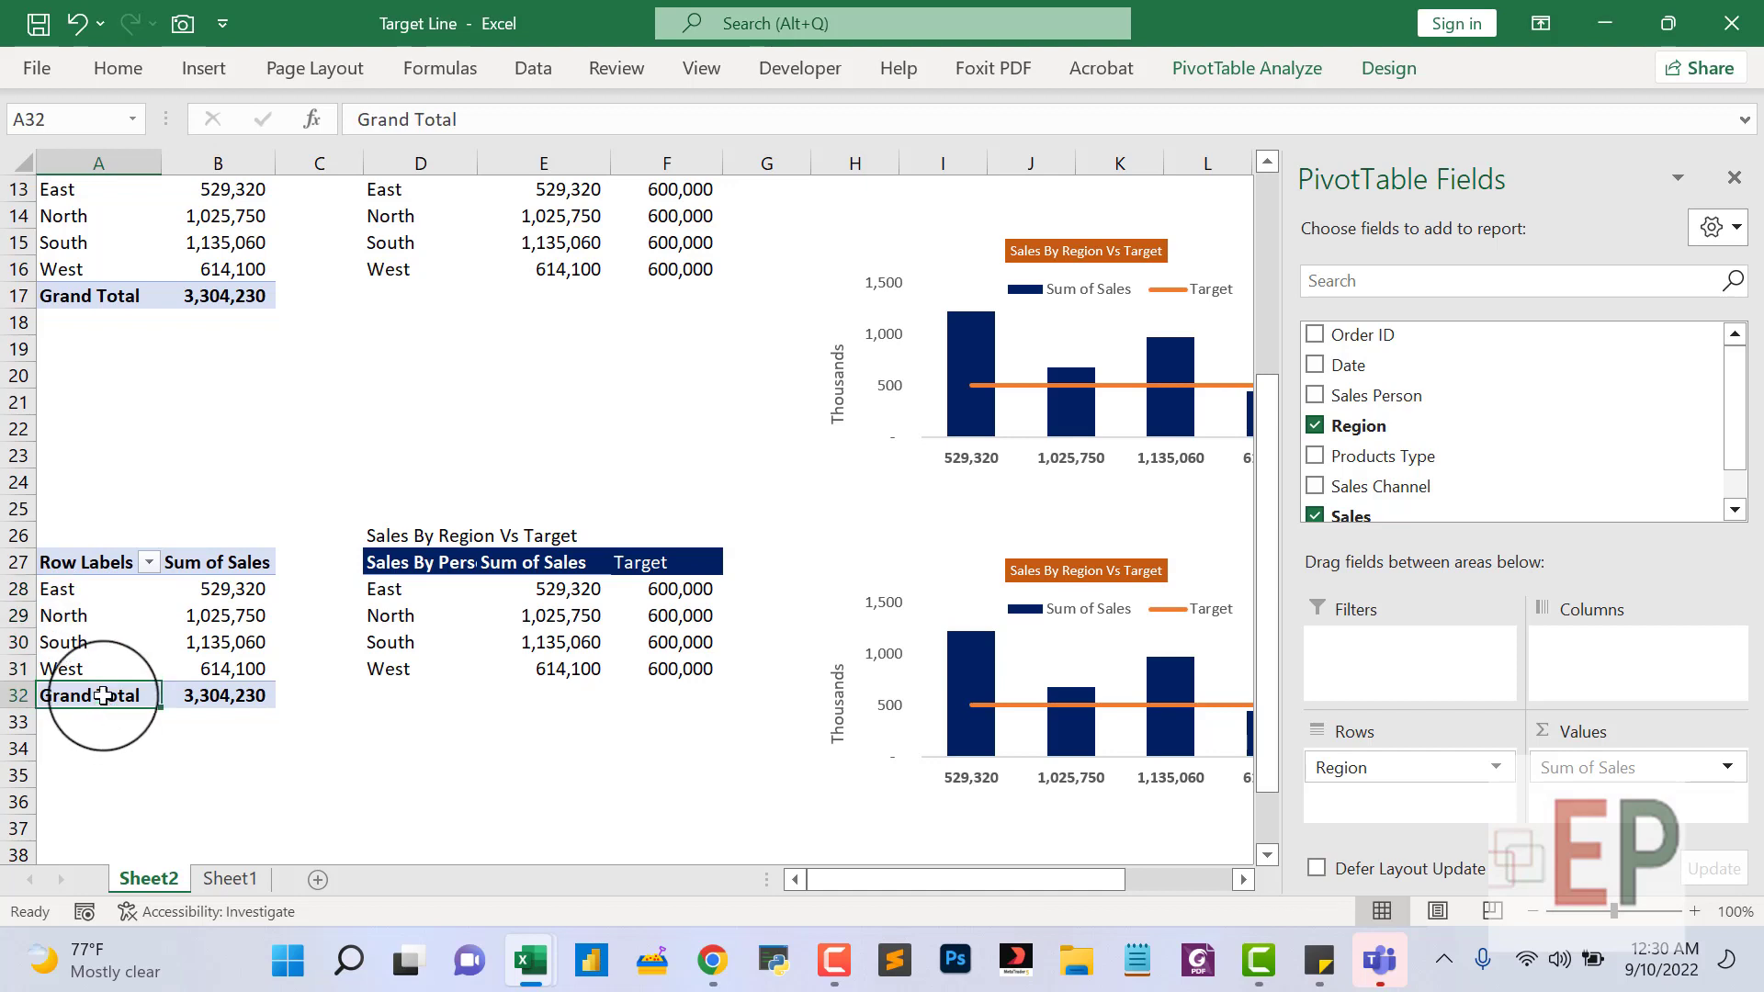
left_click(85, 651)
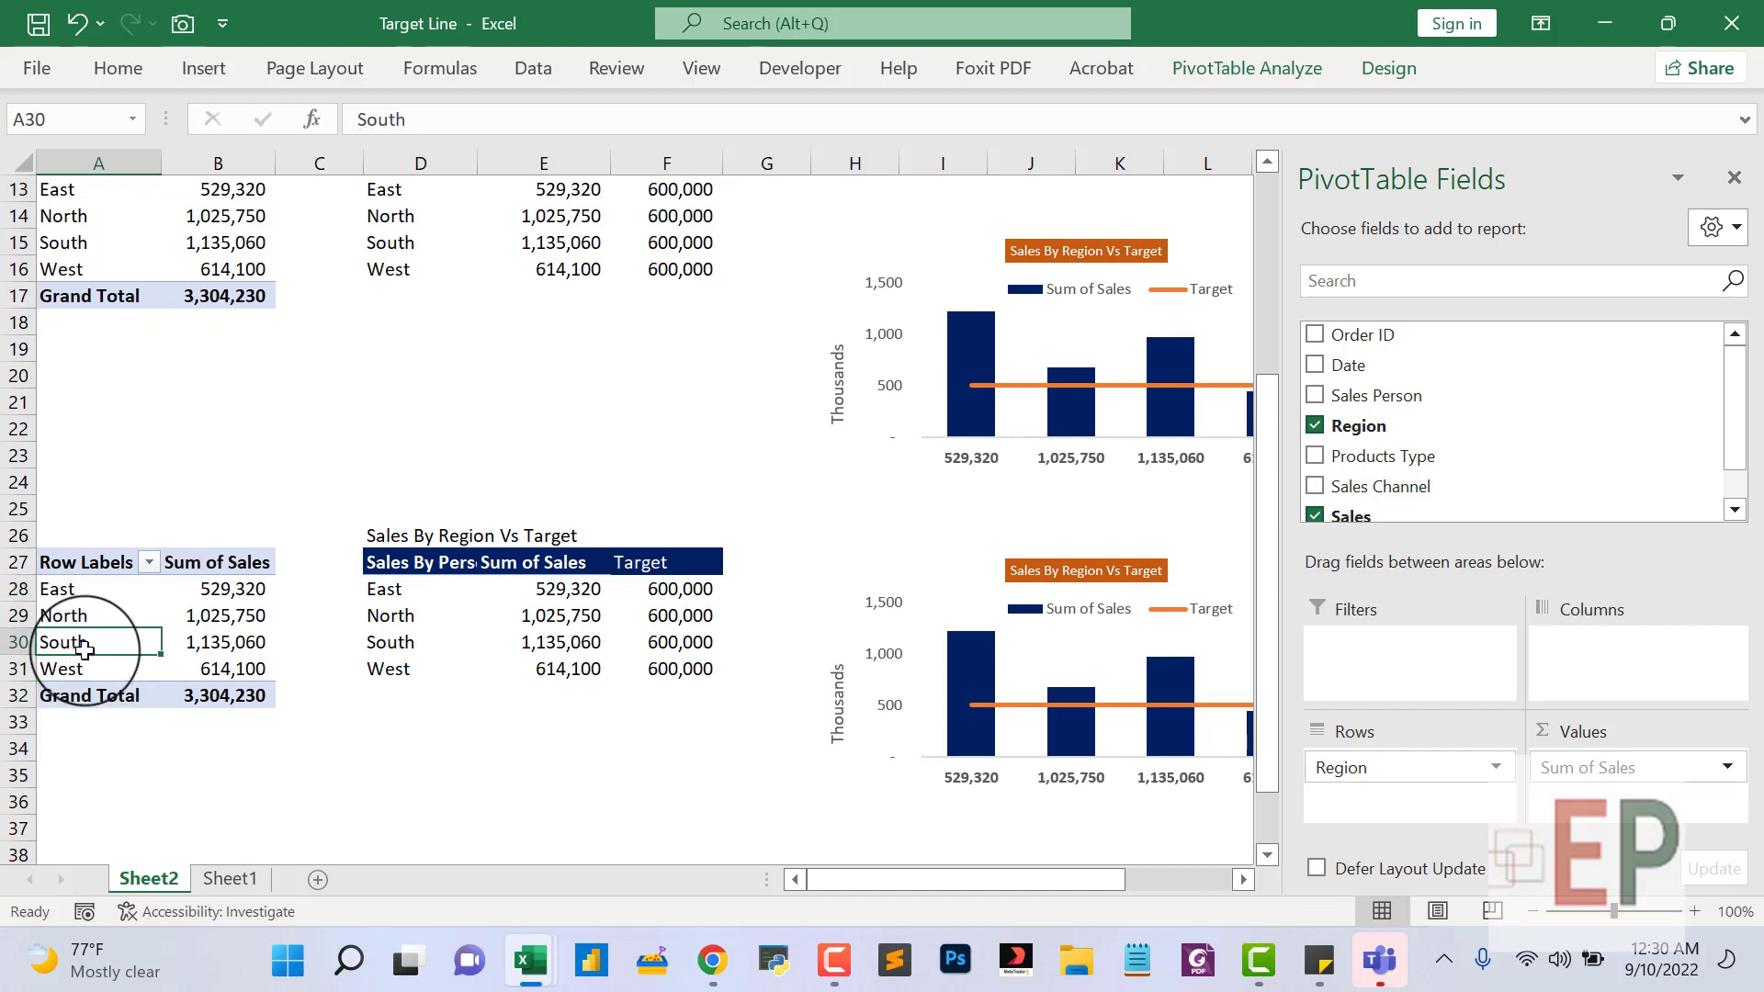
left_click(1315, 457)
left_click(1315, 425)
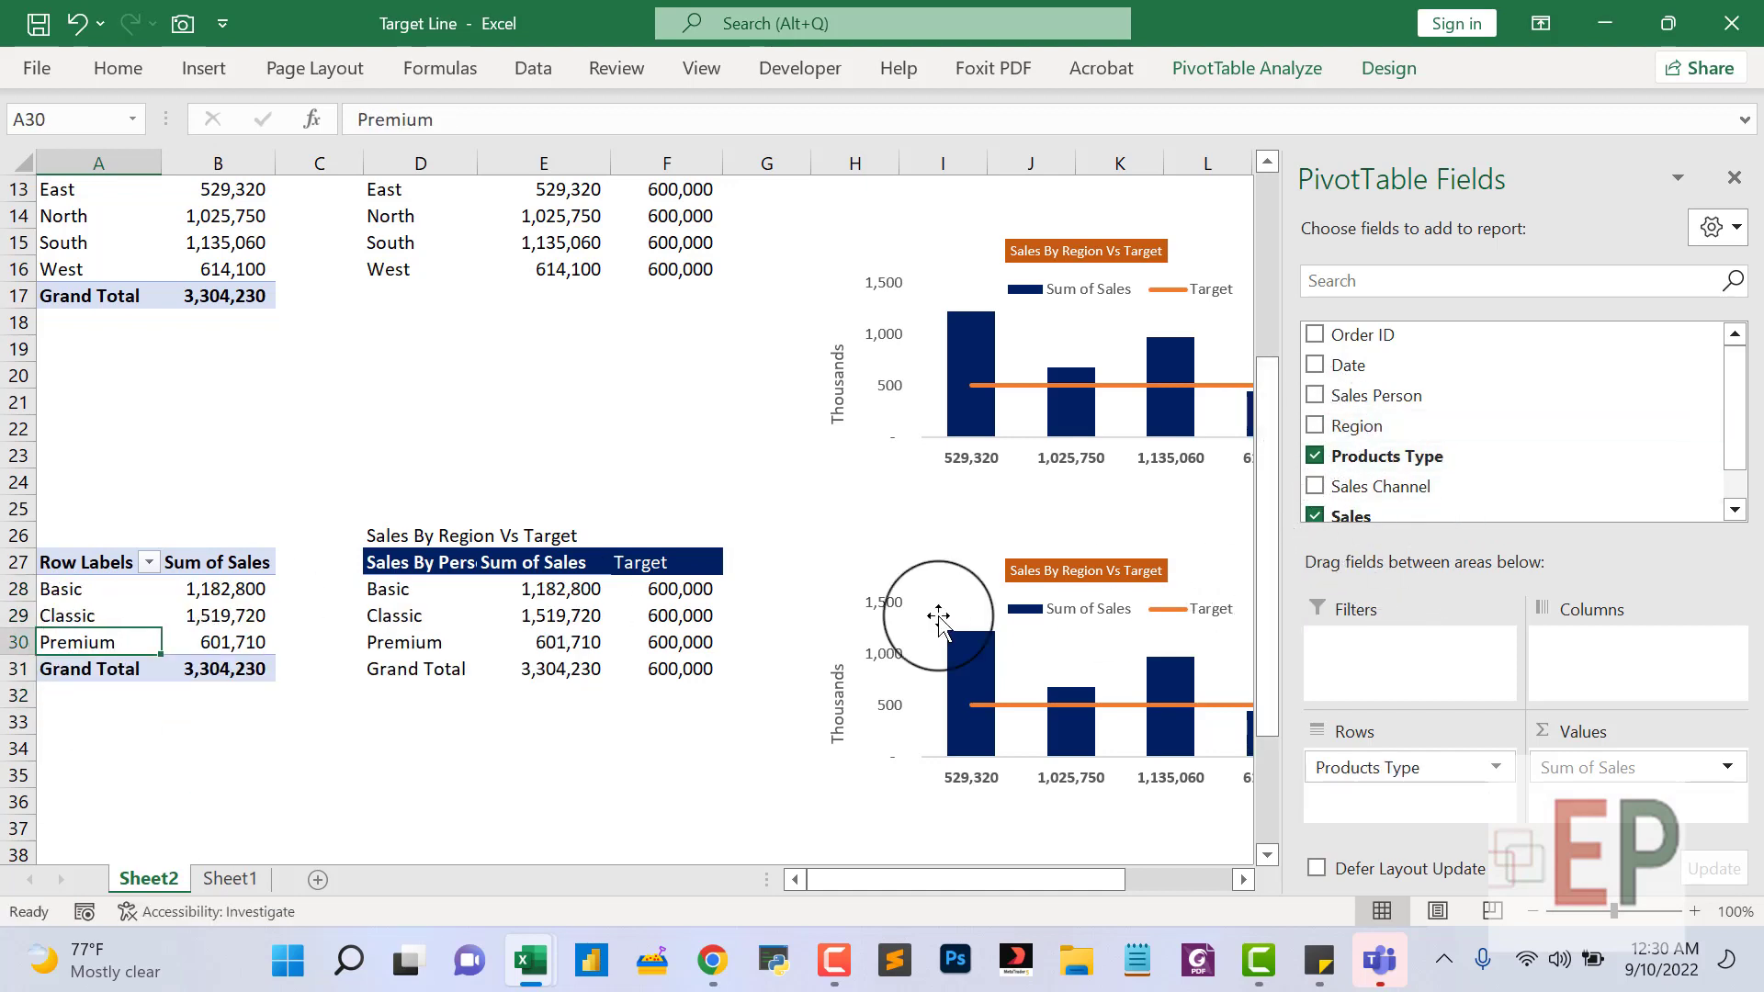
Clear the Grand Total row in D31:F31 of the new target table.
left_click(226, 589)
left_click(414, 590)
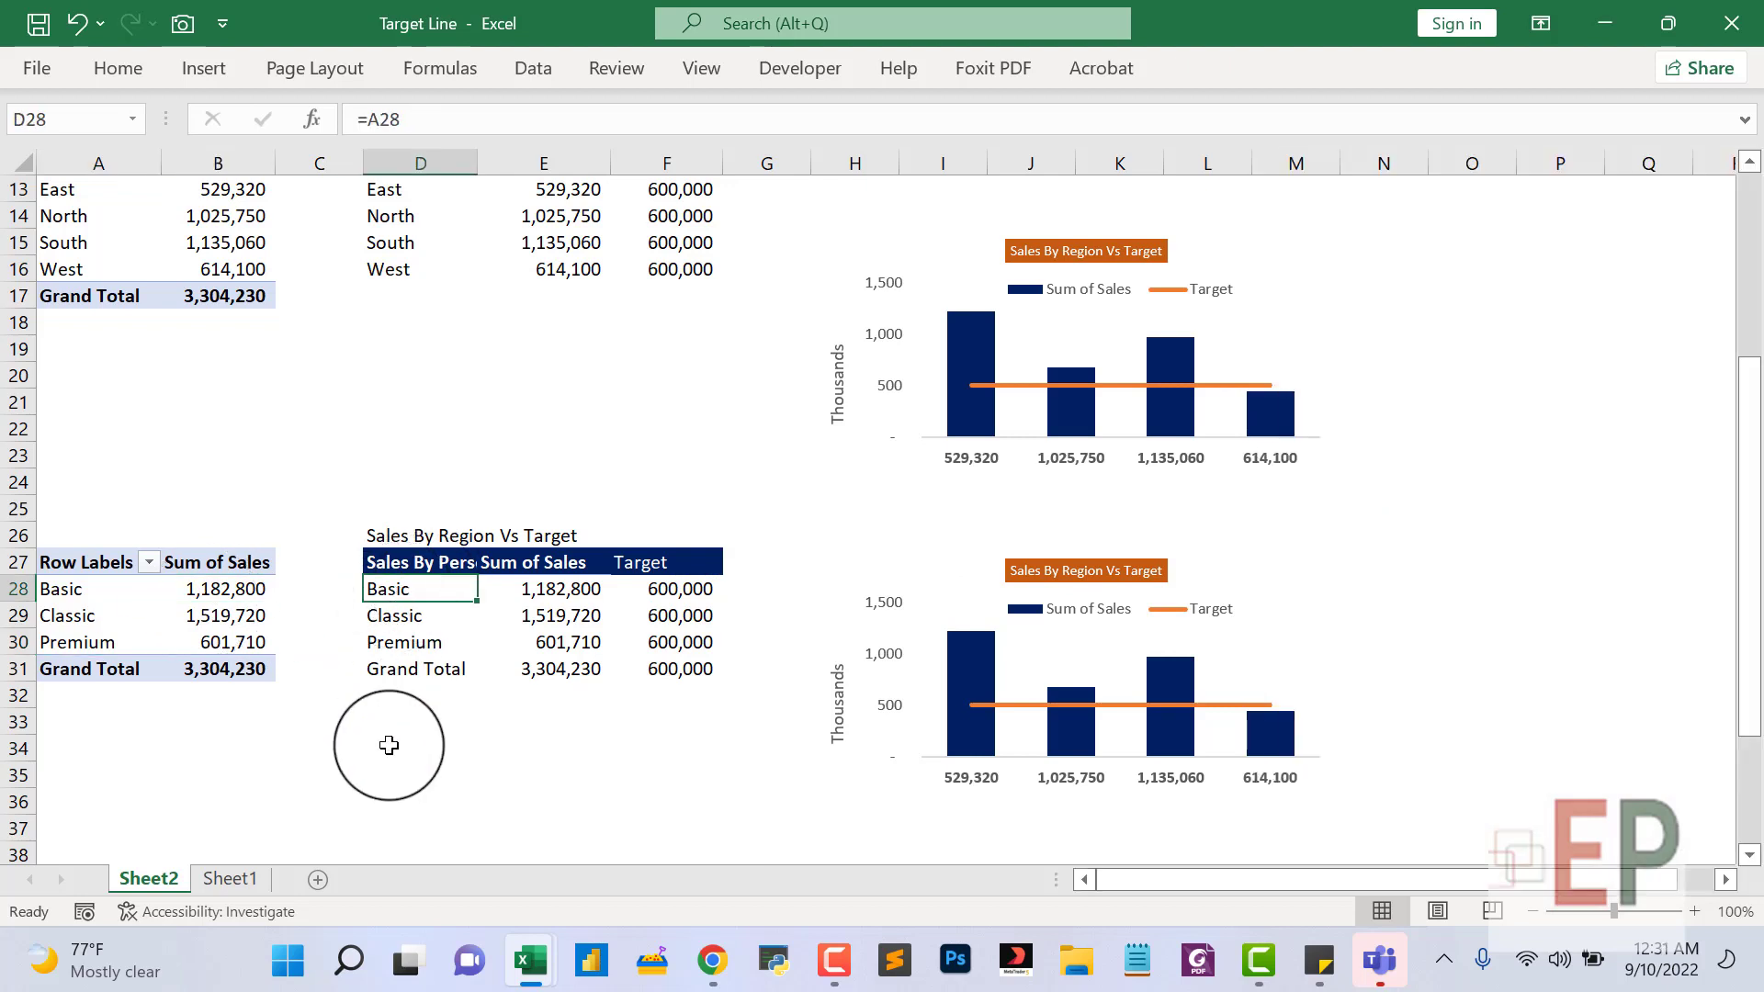
left_click(432, 746)
left_click_drag(405, 671, 693, 660)
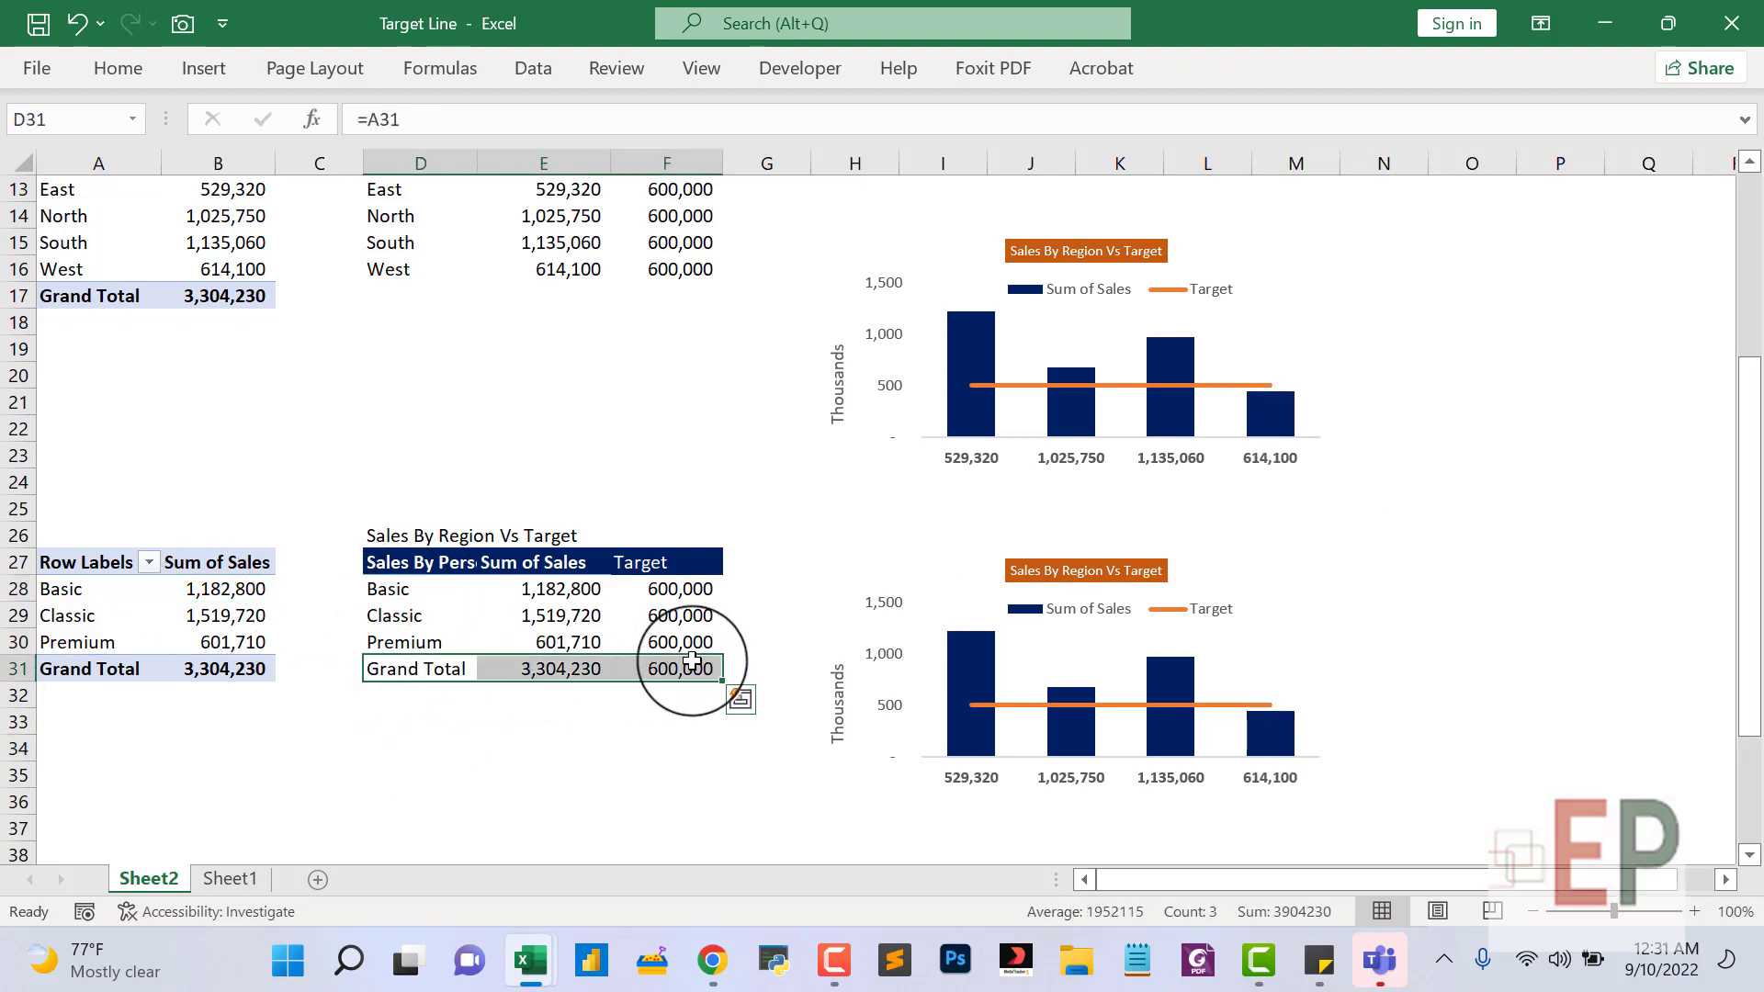
key("Delete")
left_click(529, 775)
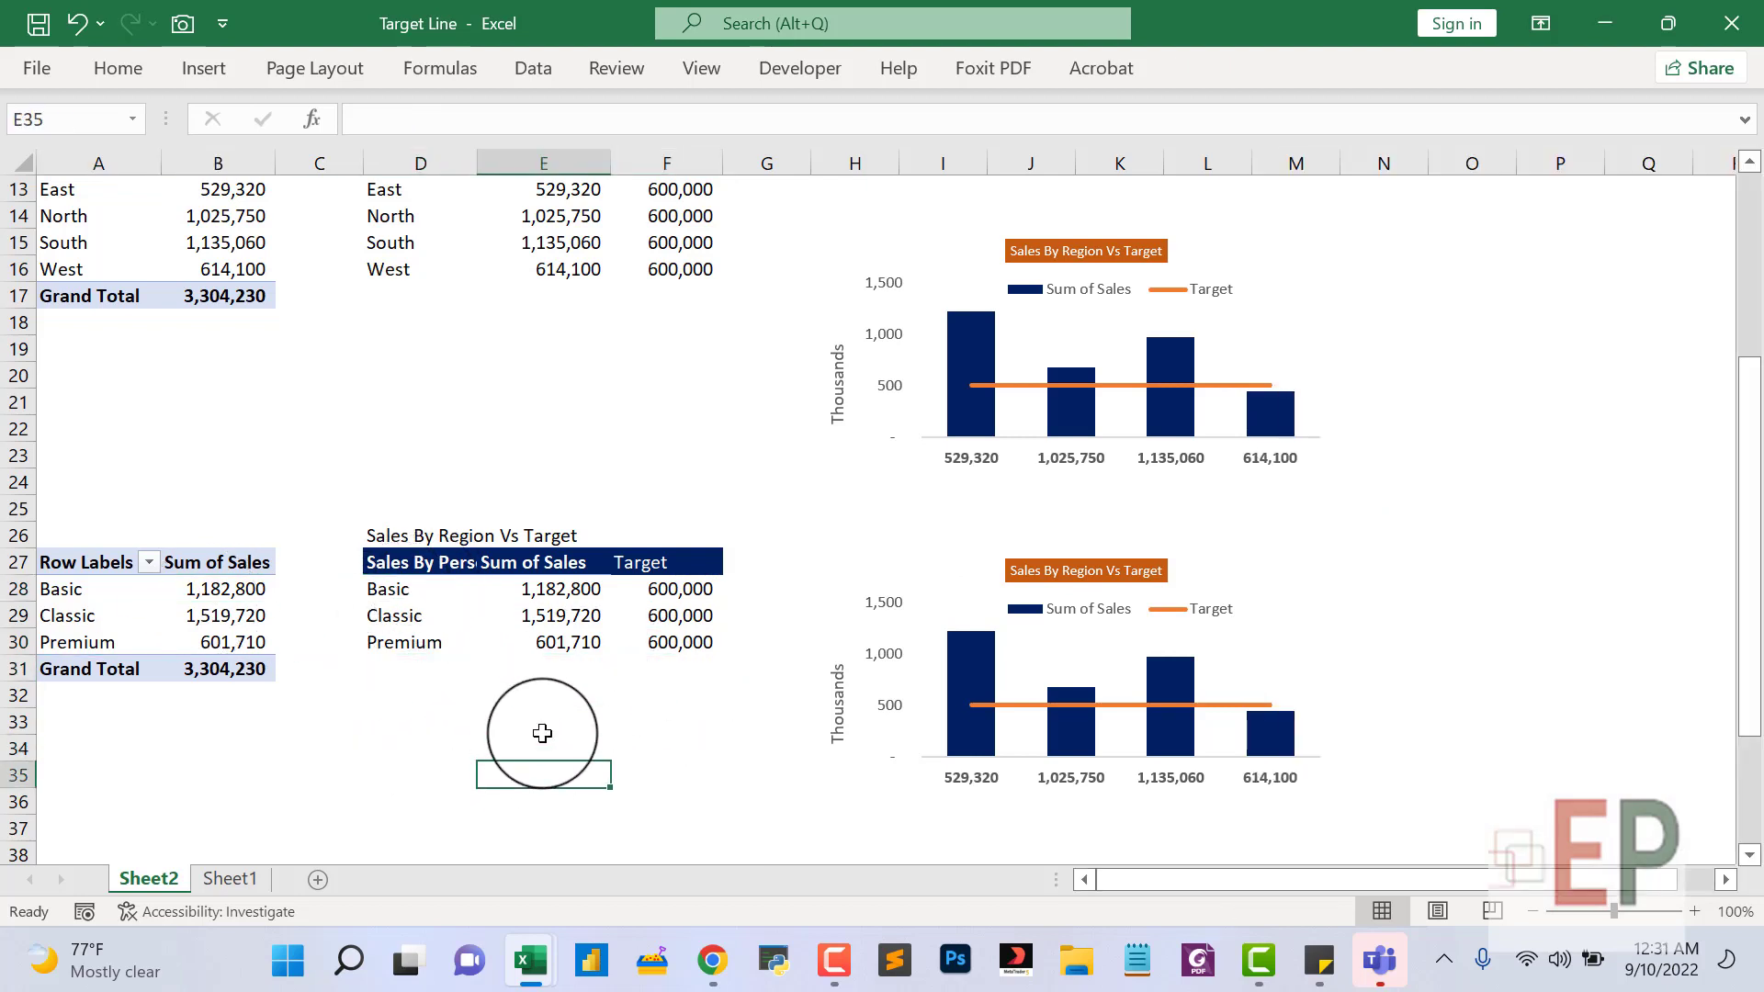
Link the Basic target in F28 to the Products Type target in Sheet1!M5.
left_click(662, 591)
type("=")
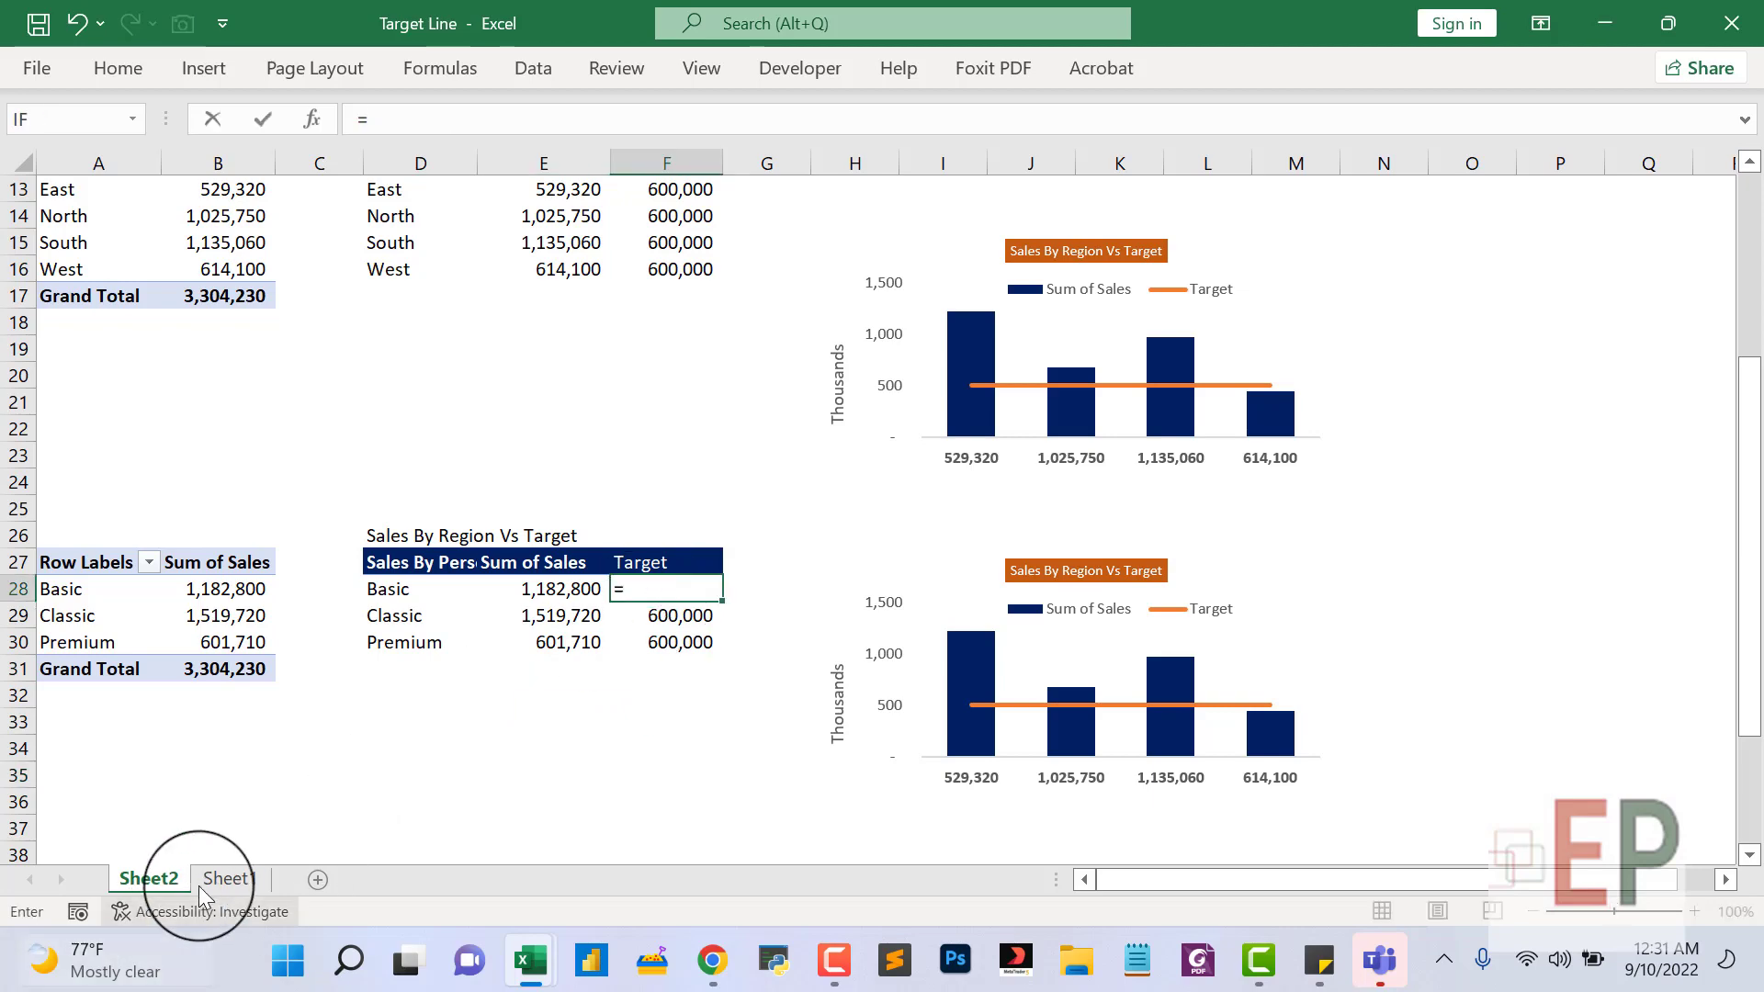
left_click(225, 877)
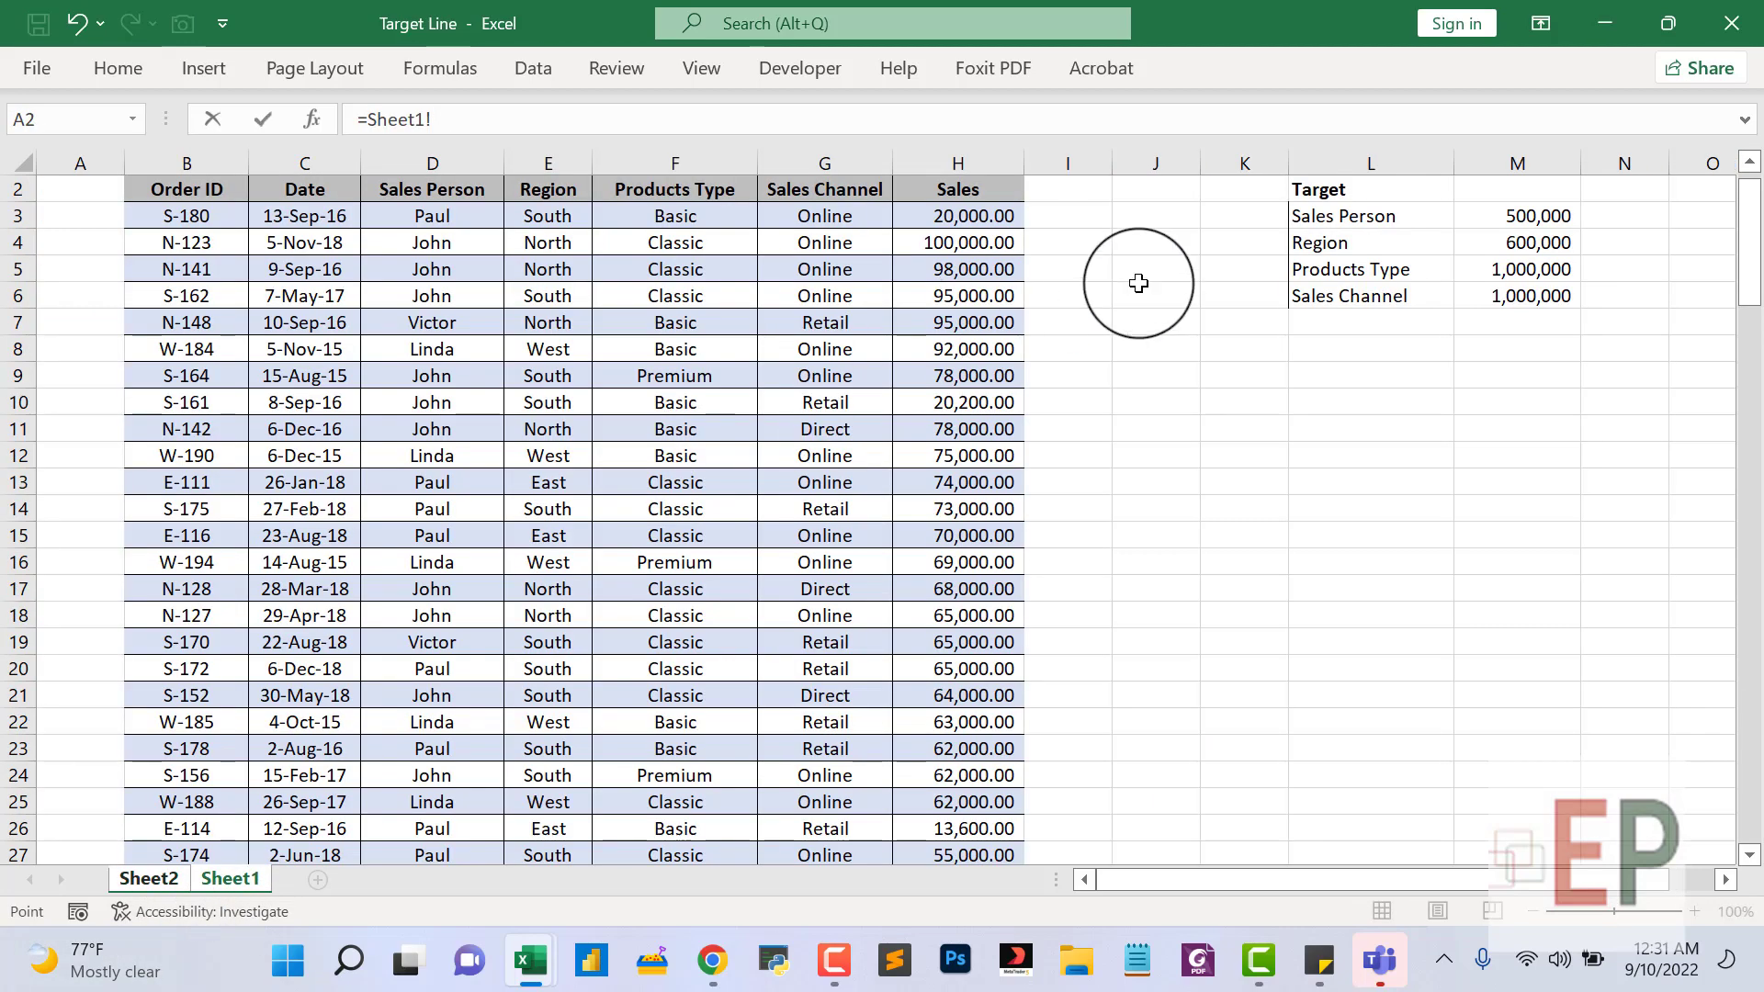
left_click(1521, 273)
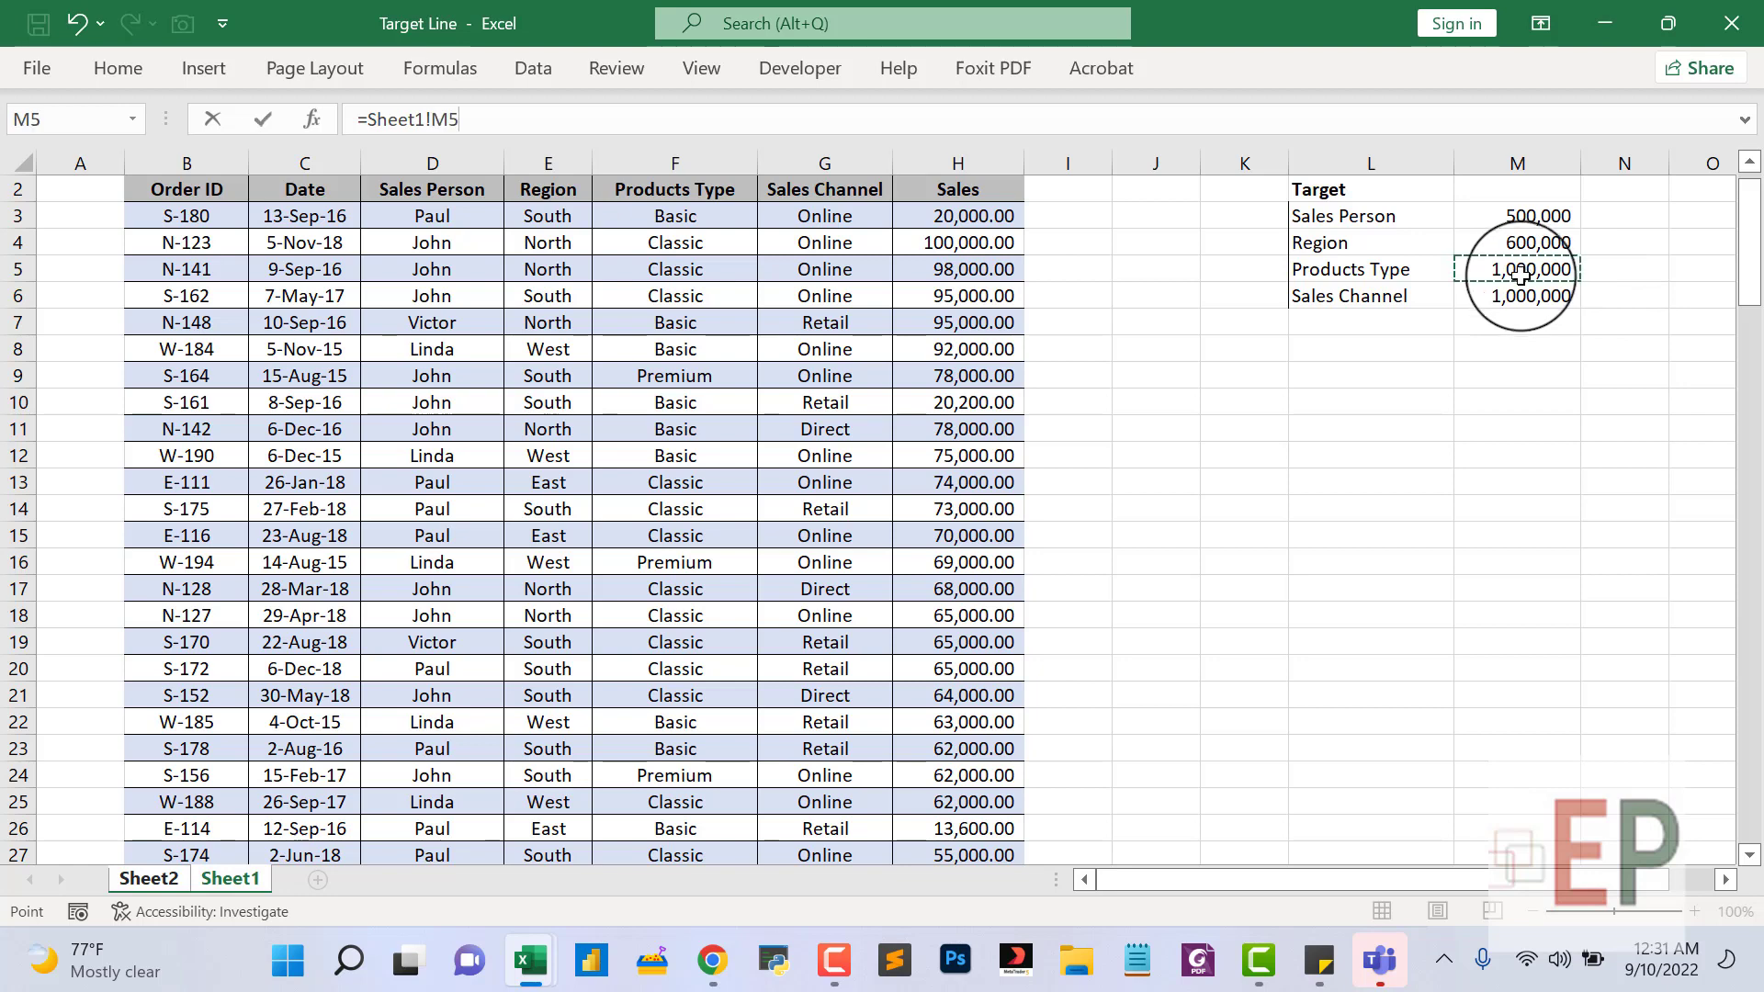
key("Return")
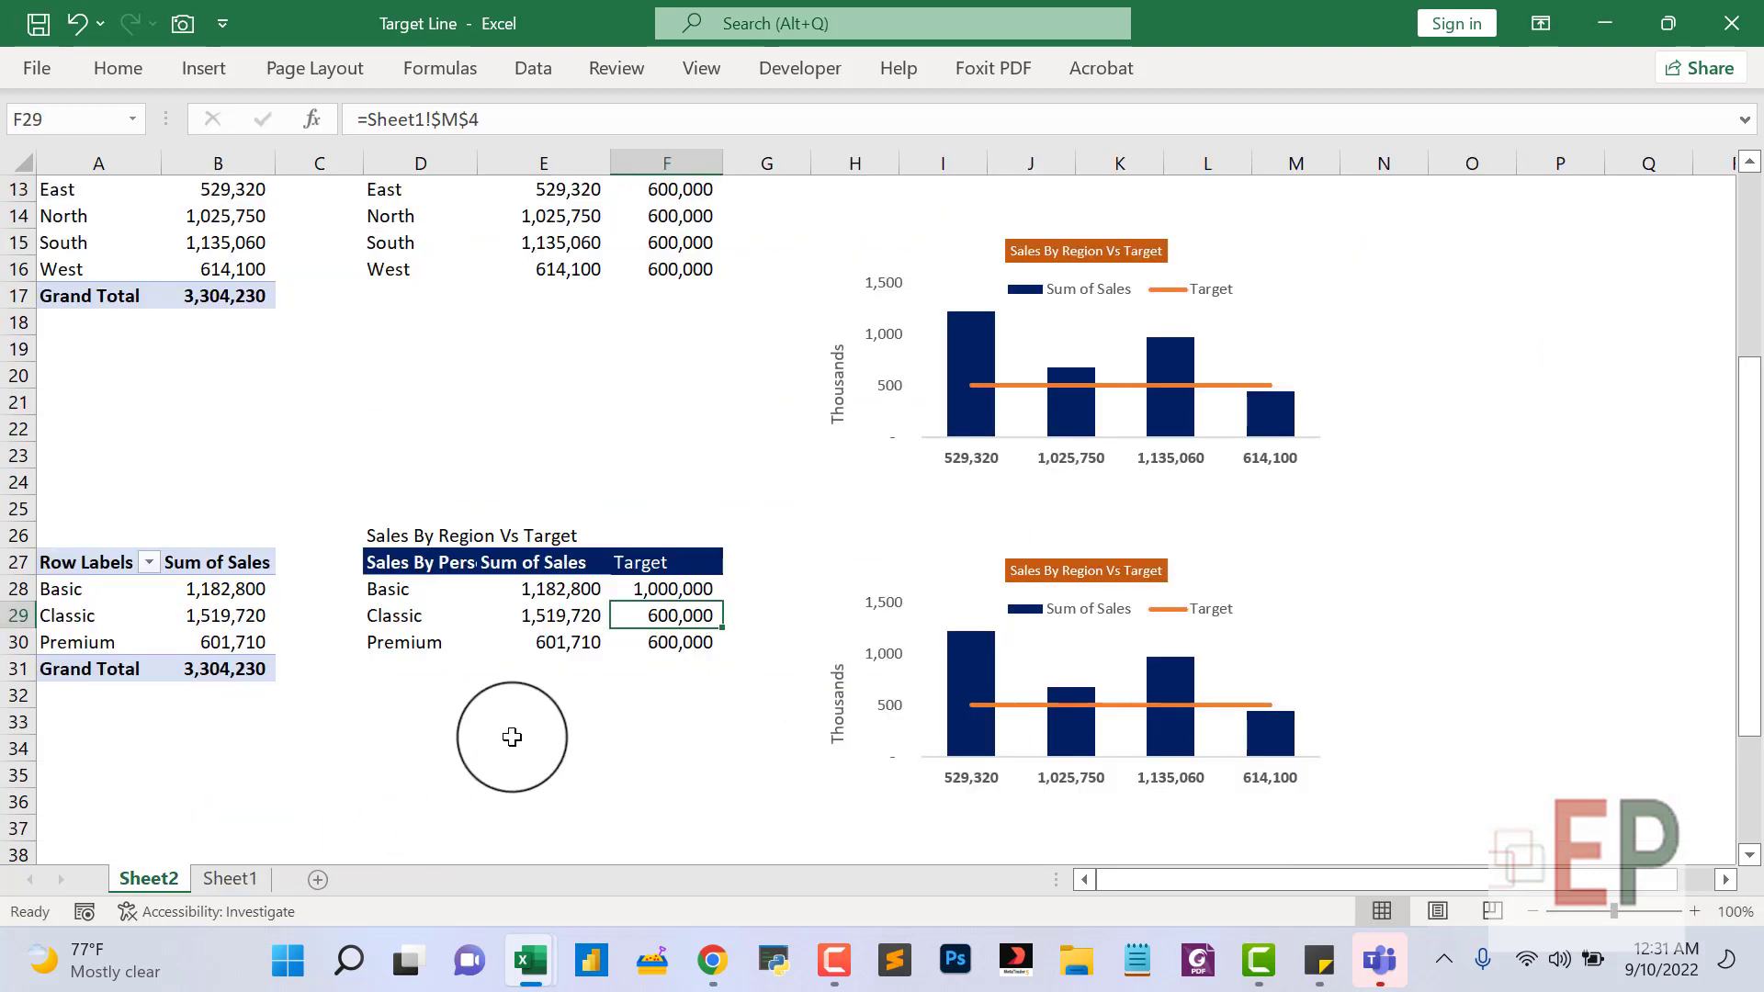
Change the first column header of the region target table in D12 to Region.
left_click(408, 566)
scroll(409, 570, "up", 2)
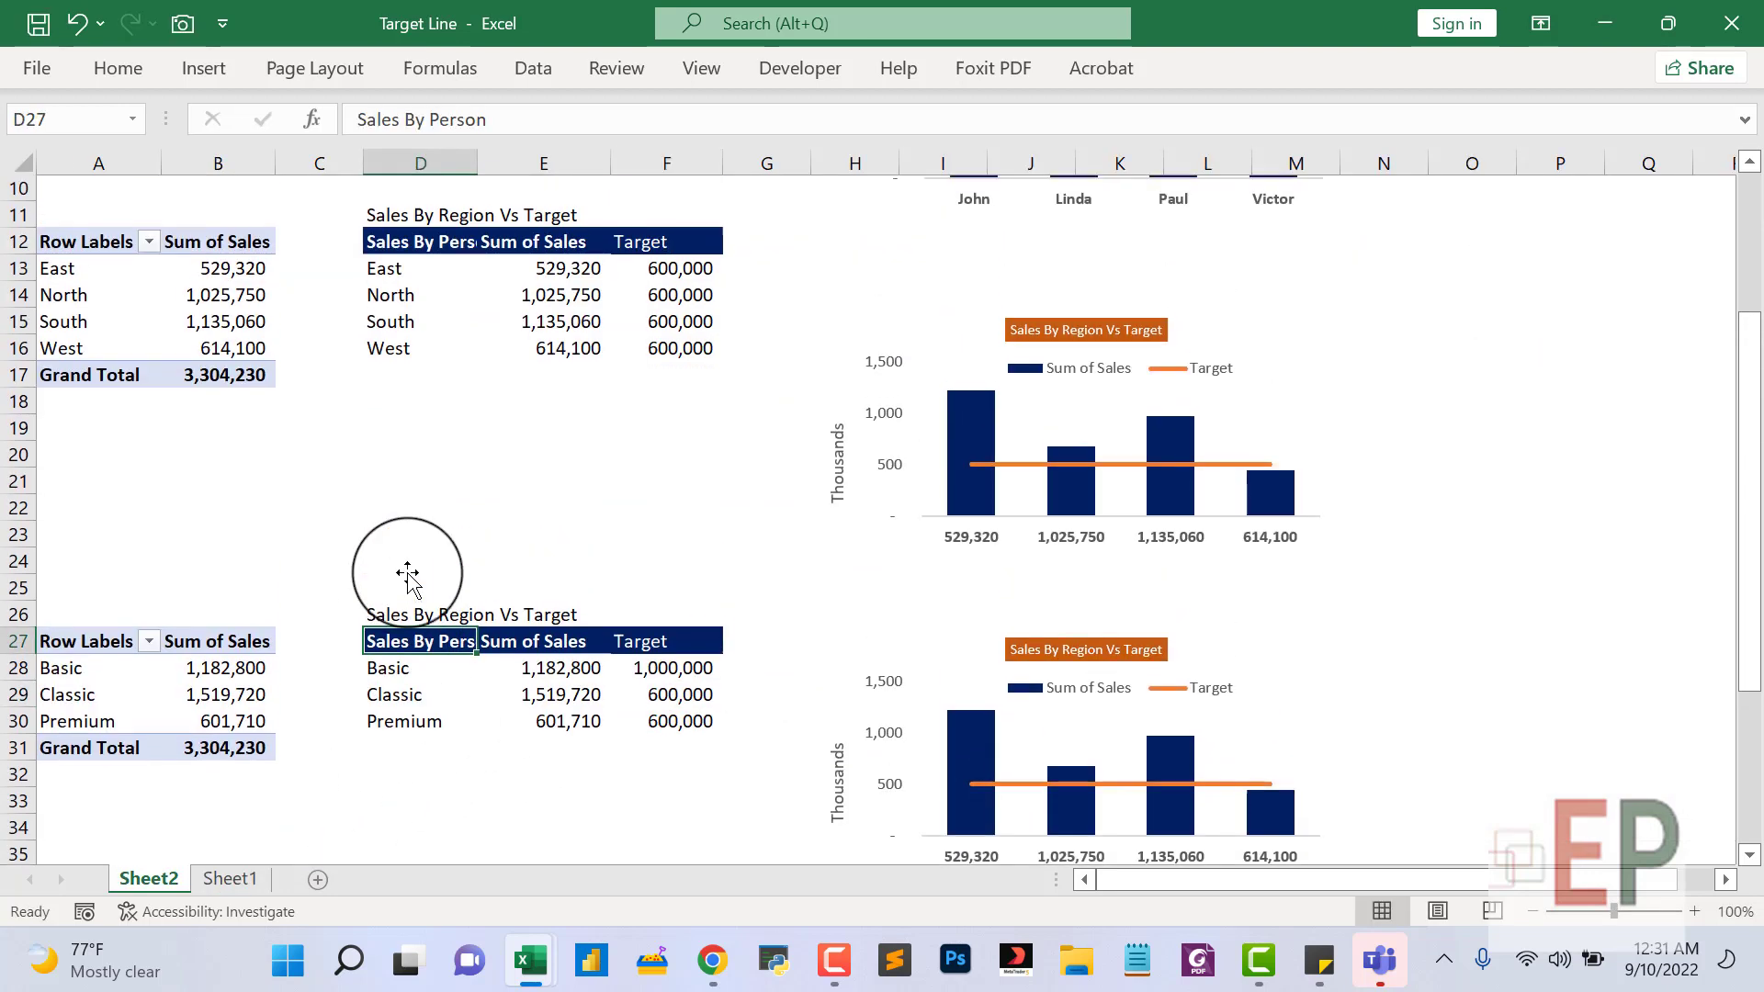
left_click(386, 327)
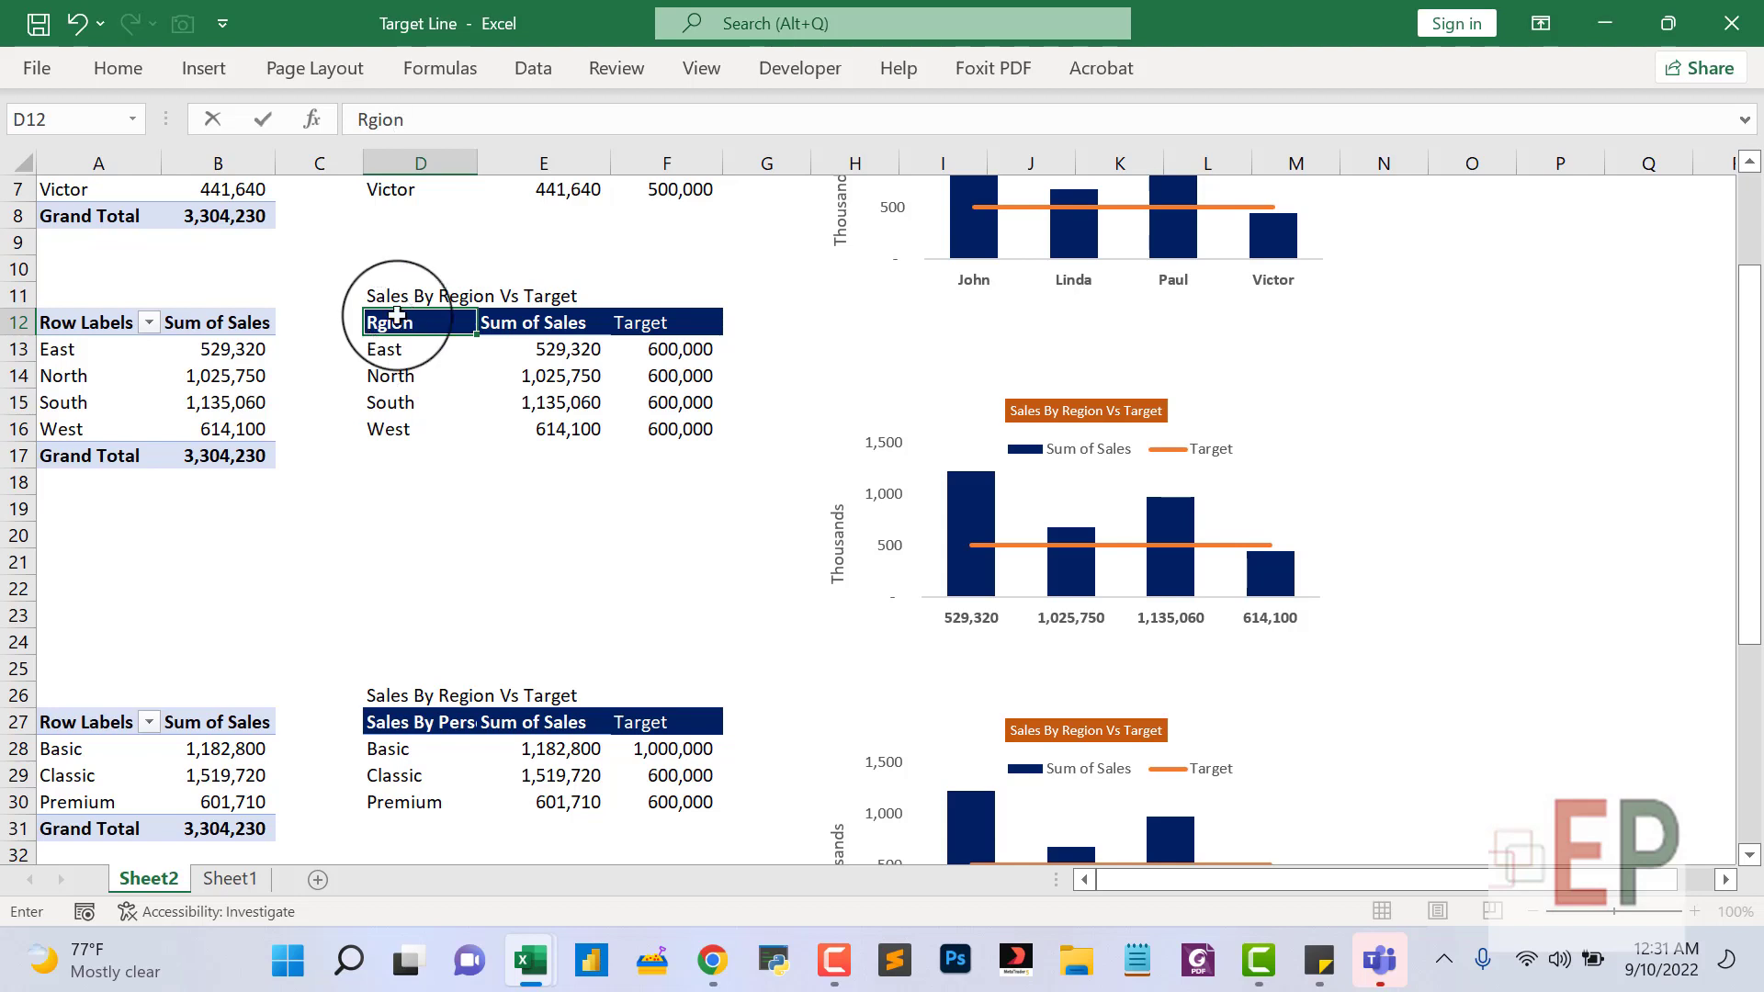
left_click(365, 115)
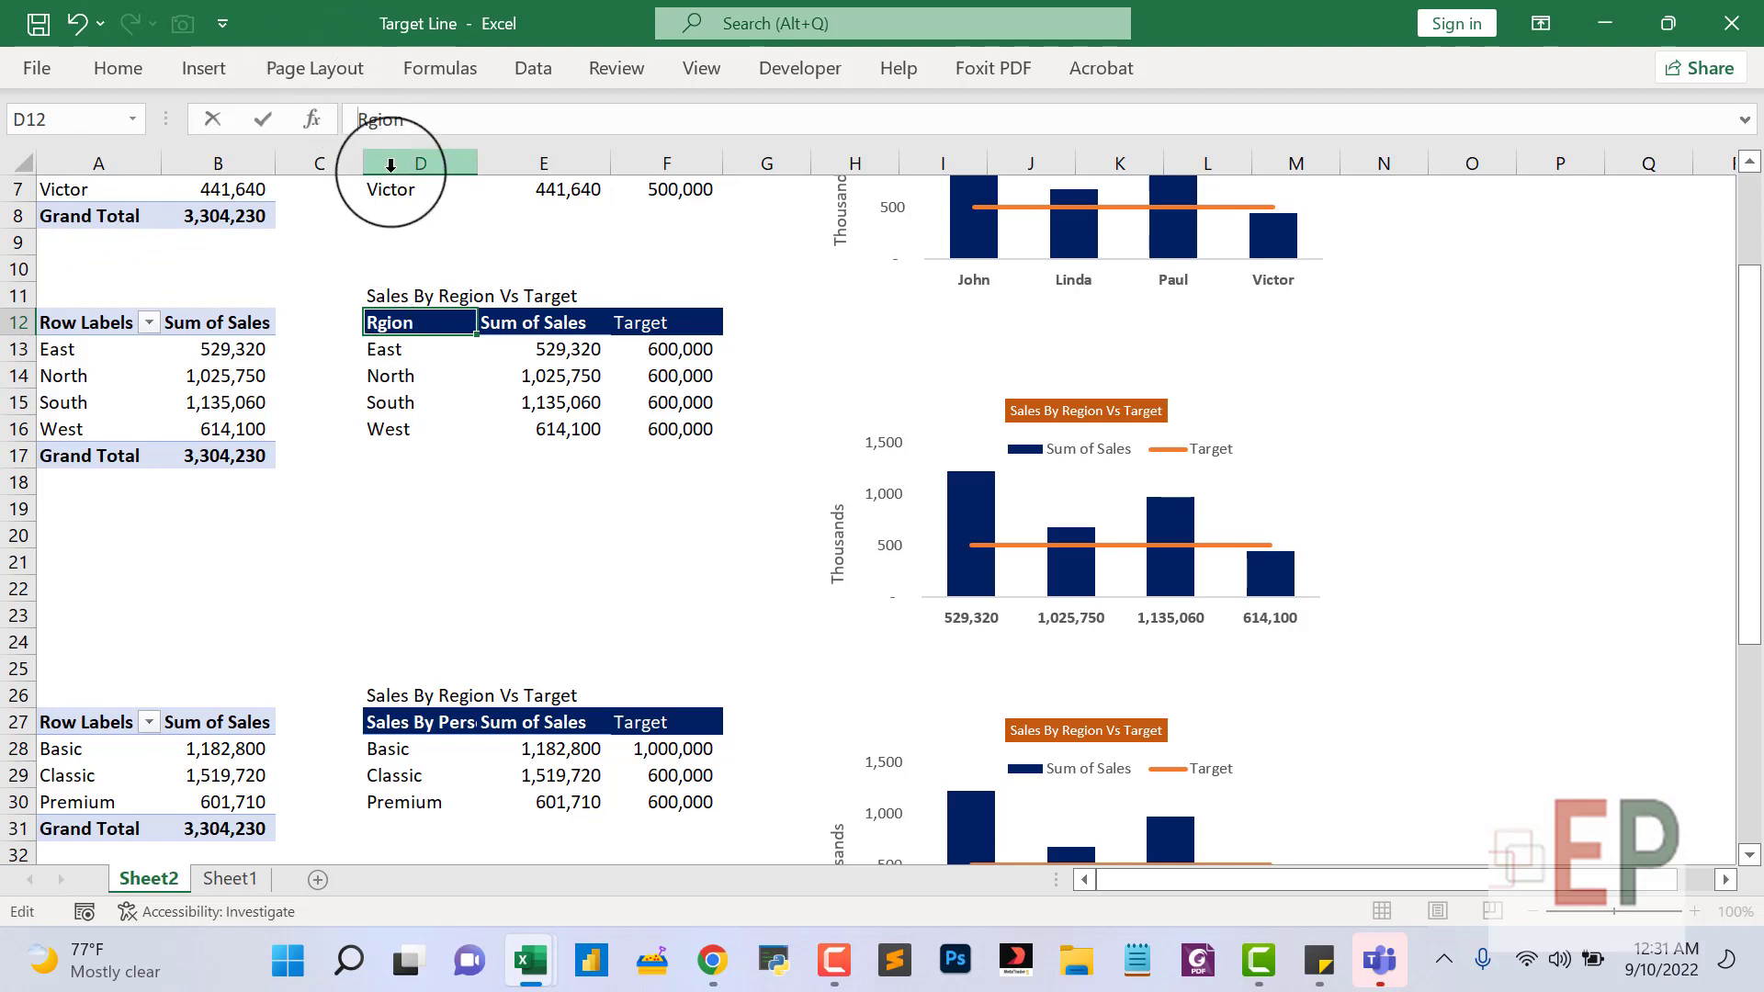
type("e")
key("Return")
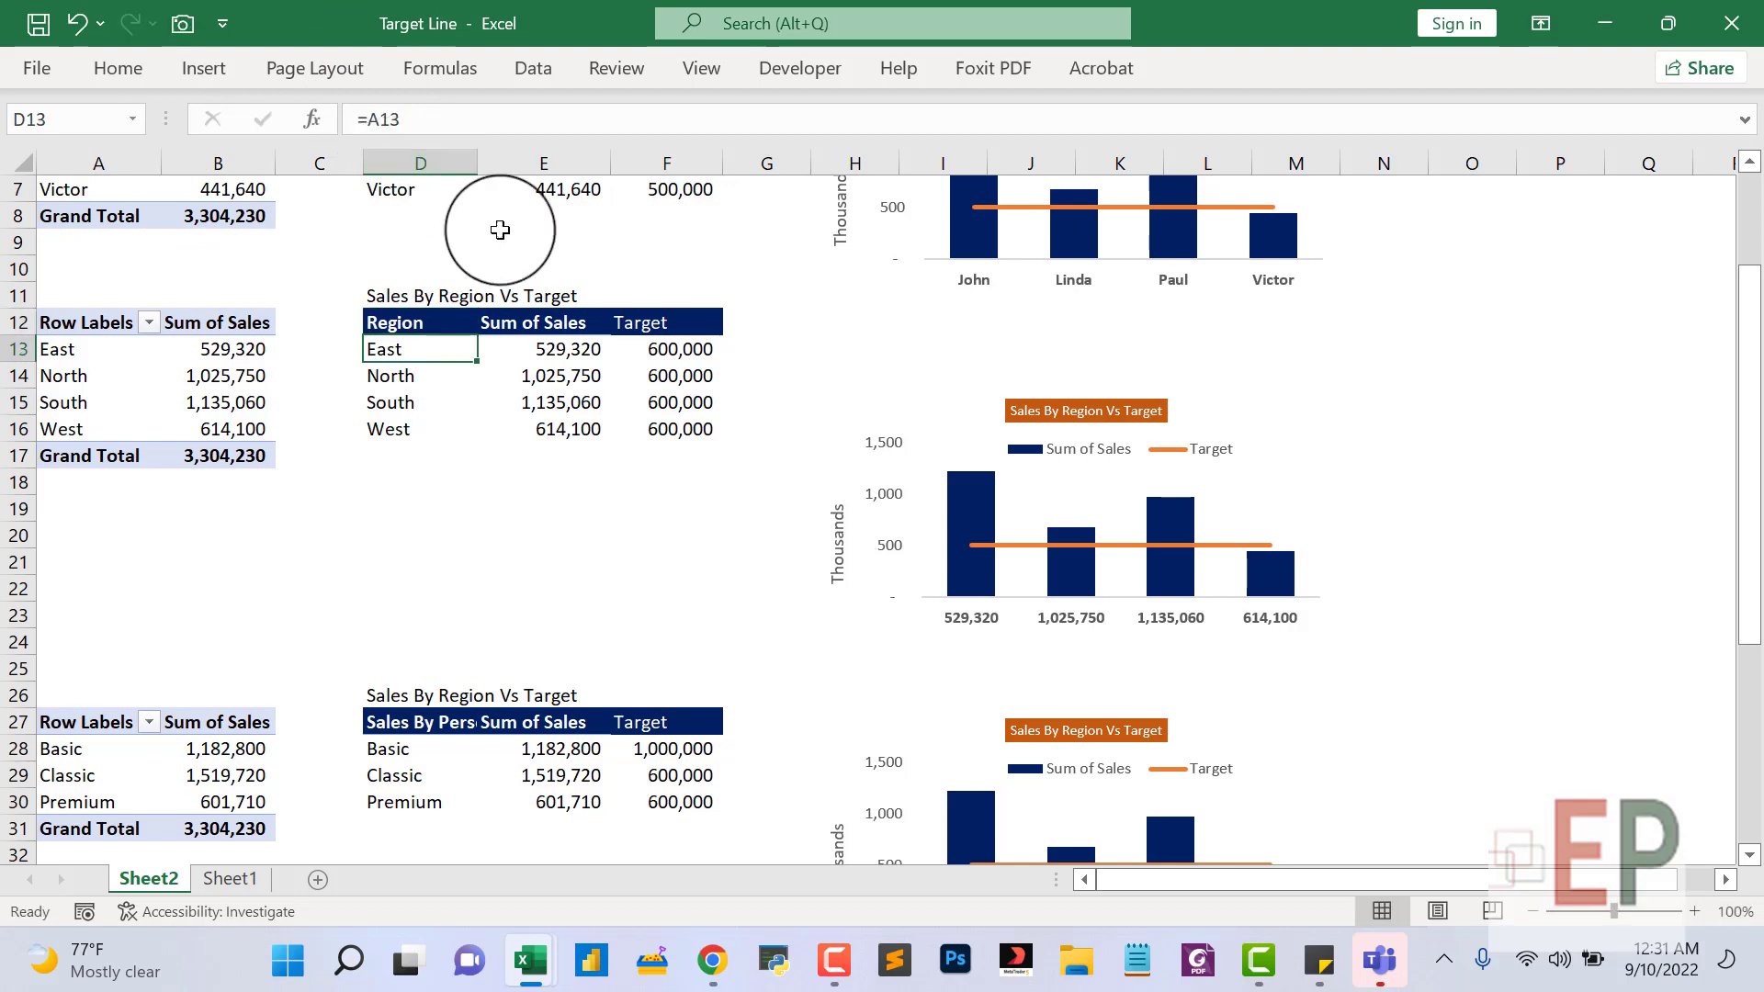
Change the header in D27 to Product Type and the heading in D26 to "Sales By Product Type Vs Target".
left_click(377, 728)
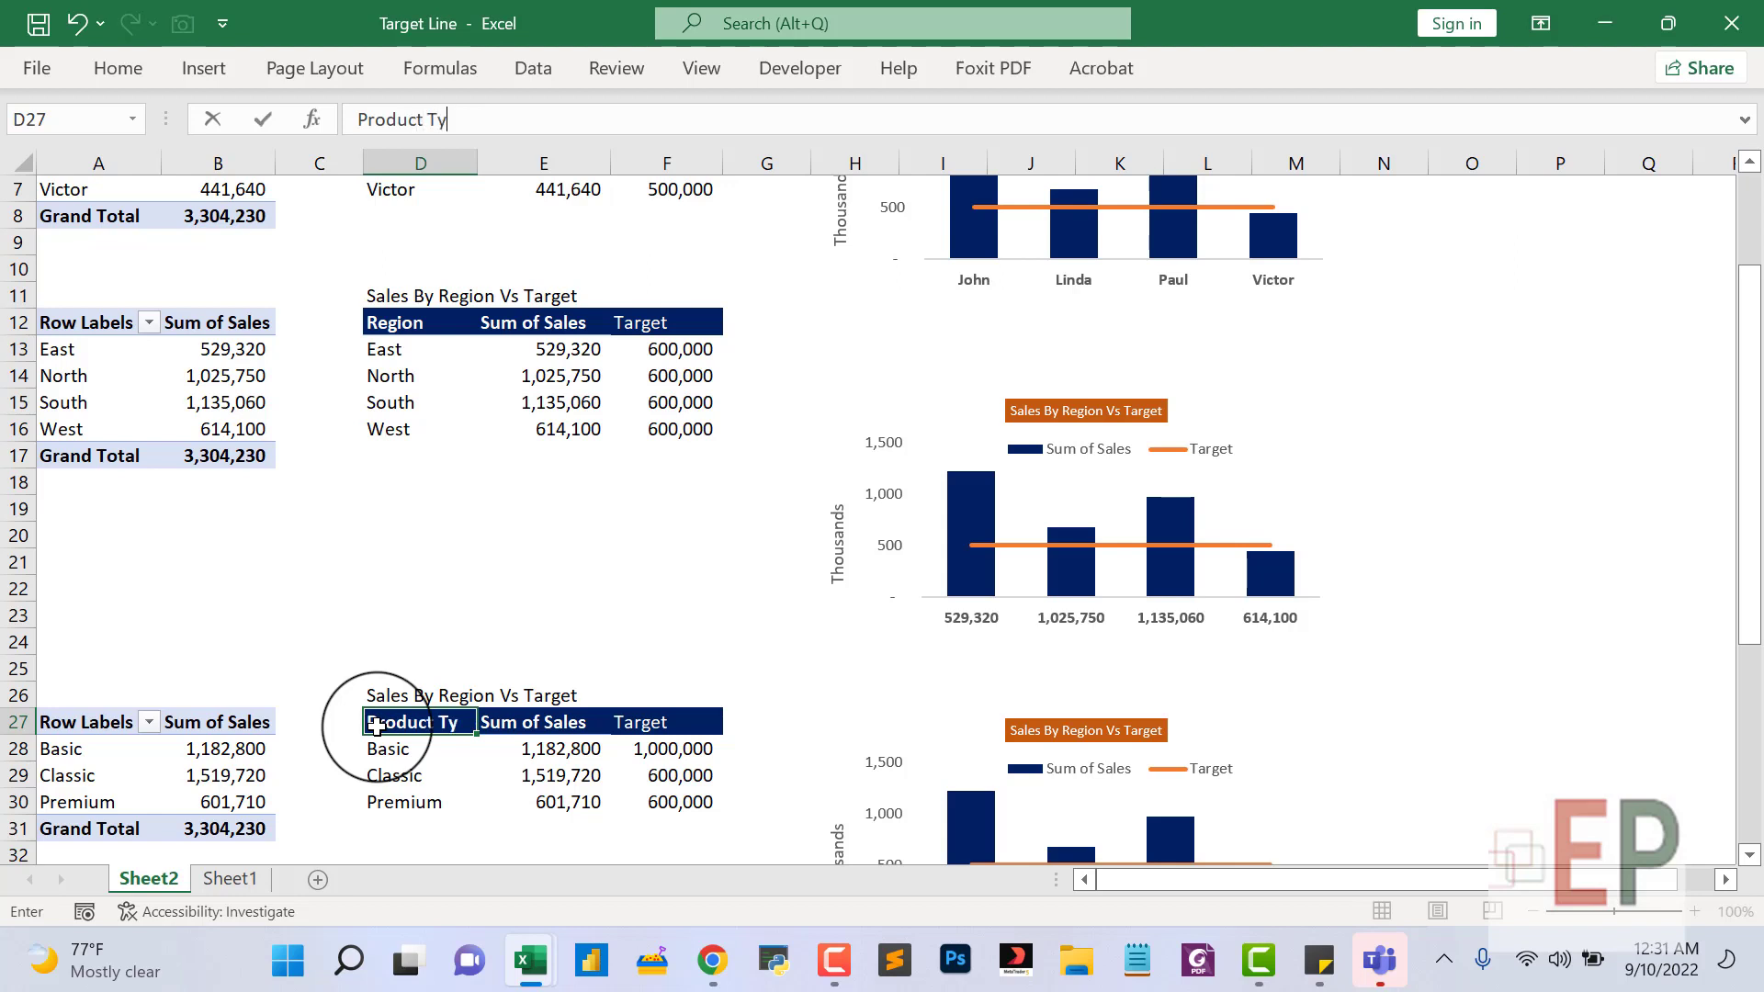
key("Return")
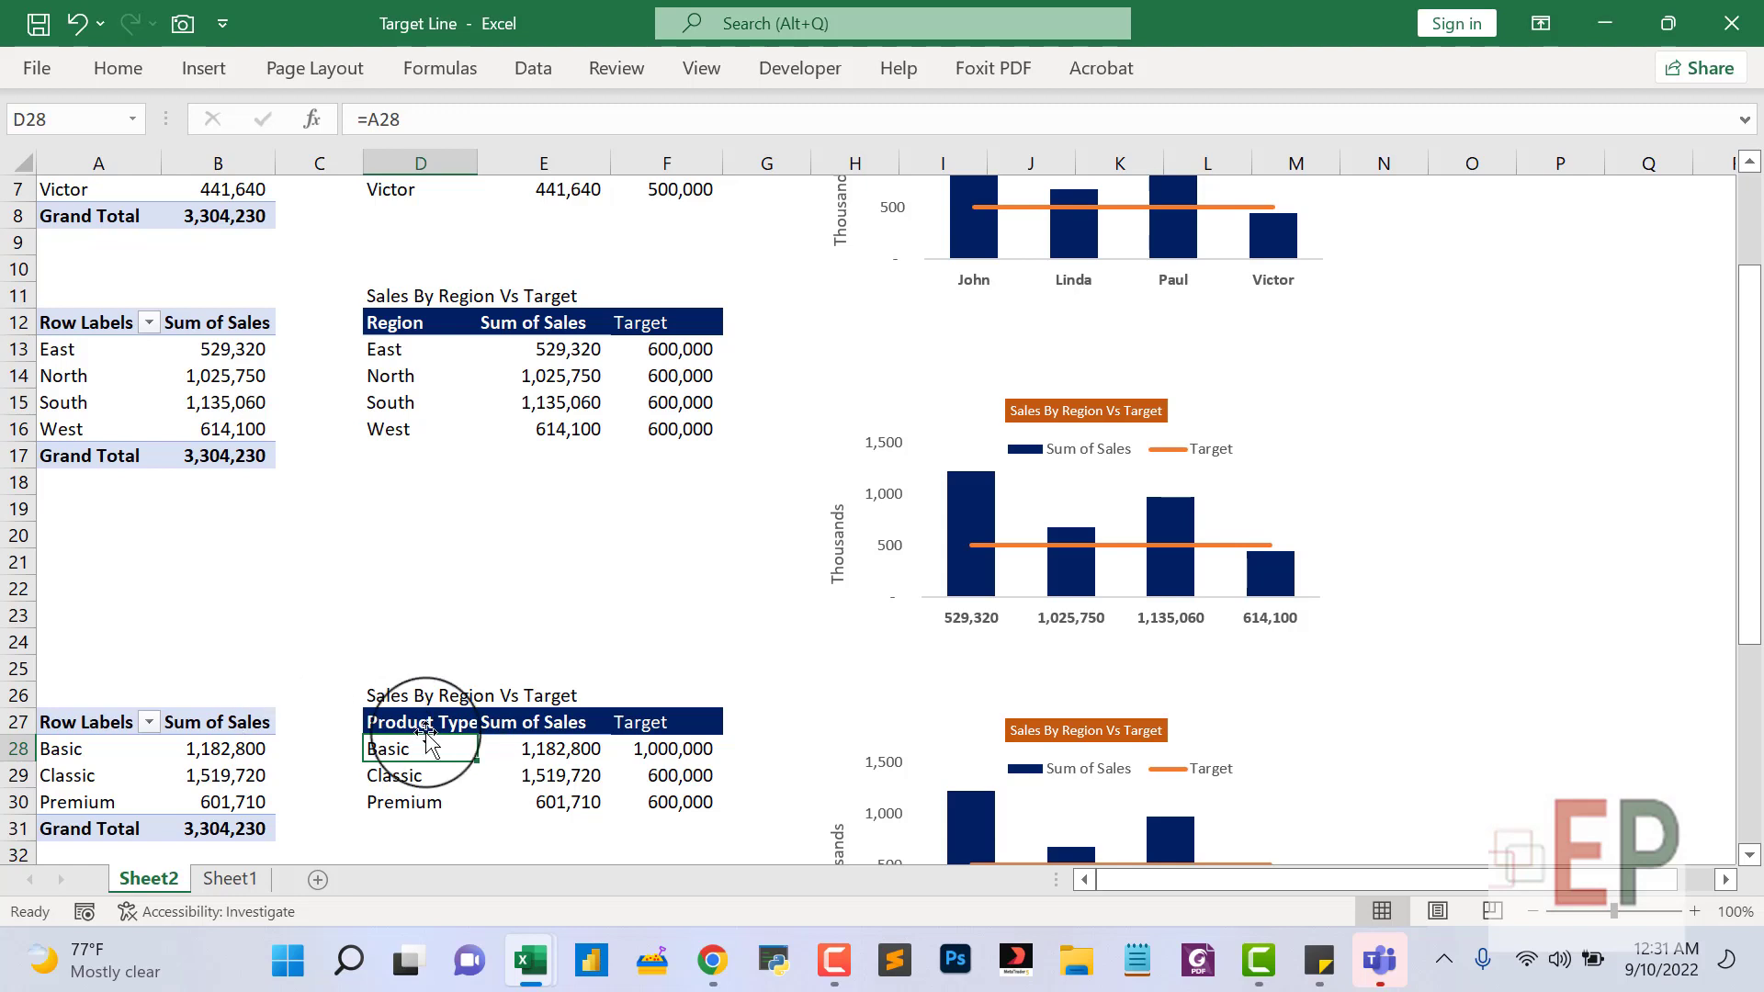
left_click(399, 689)
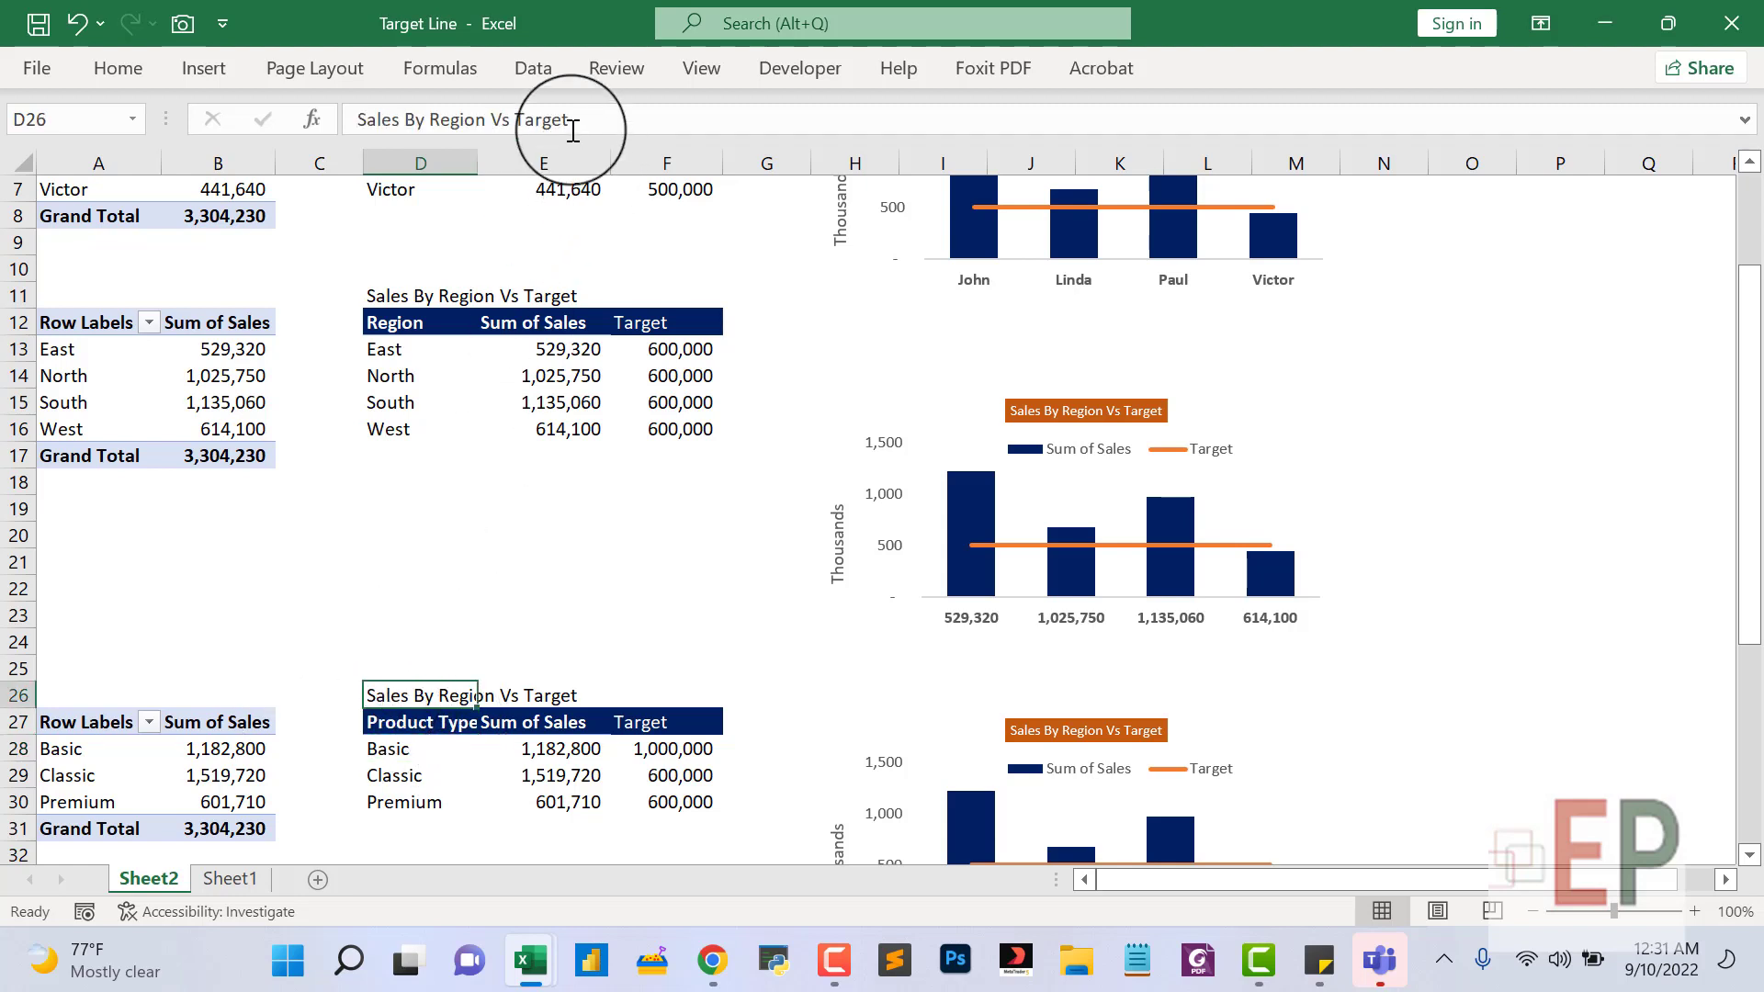
double_click(469, 128)
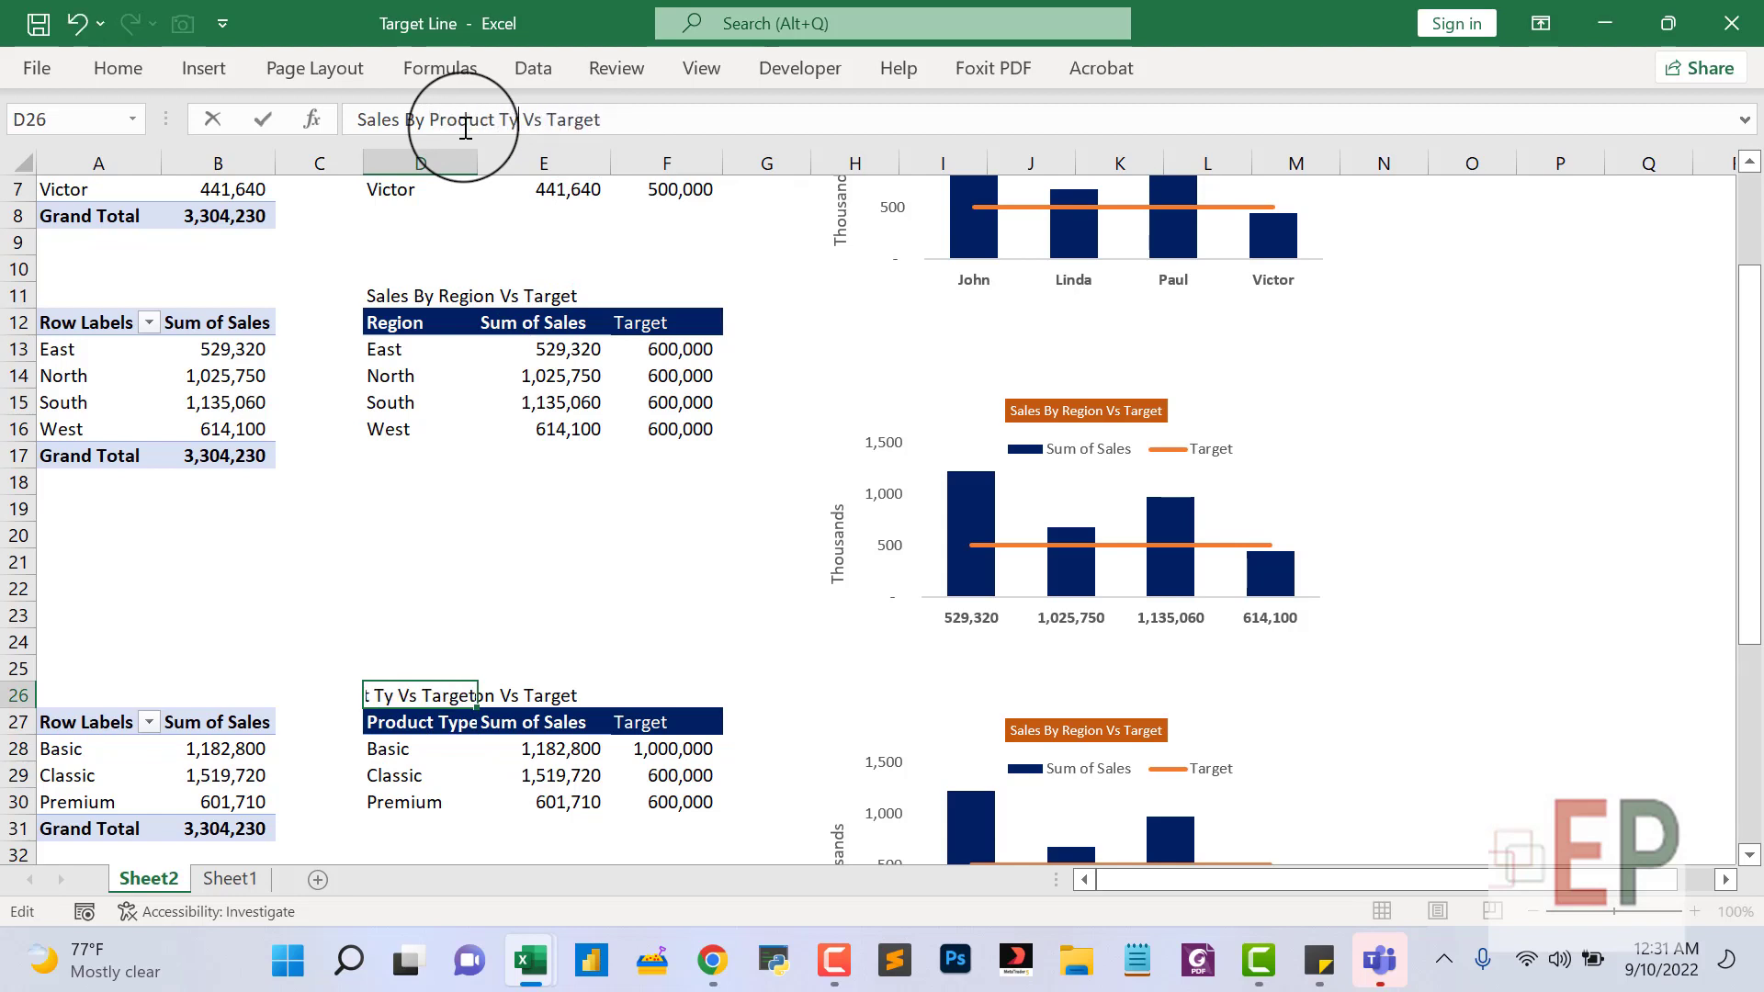
key("Return")
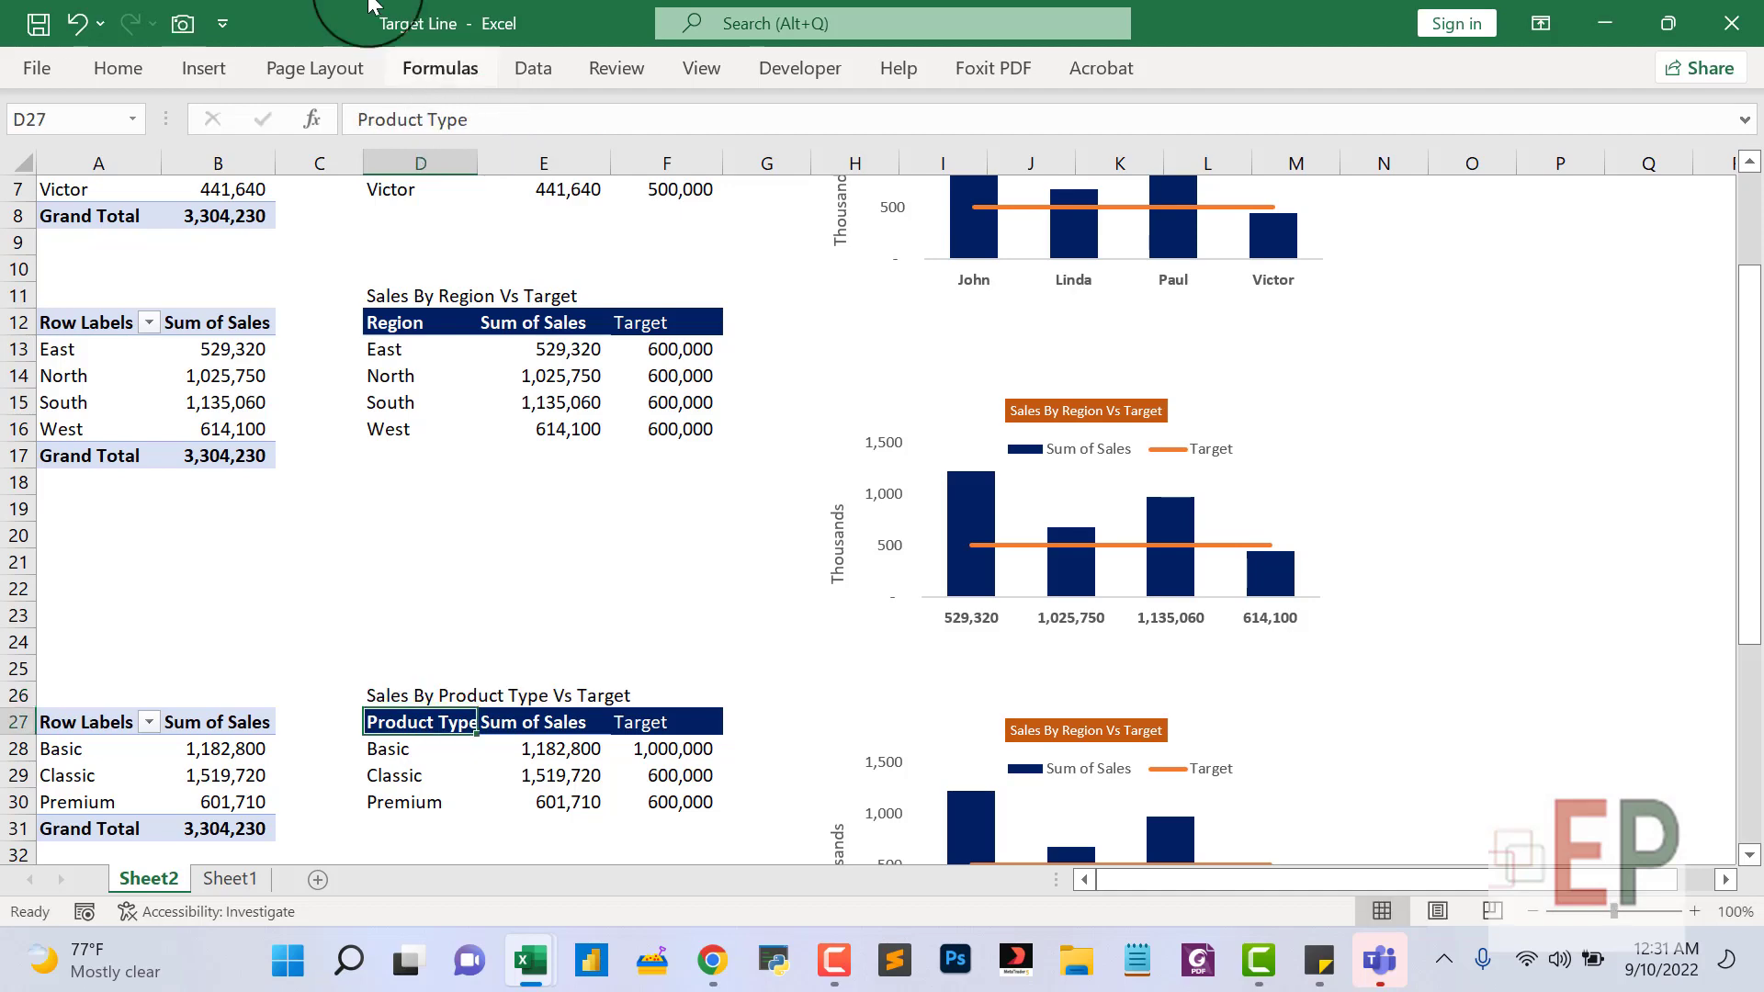
In the lower chart's data source, point the Sum of Sales series name to E27 in the product type table.
scroll(414, 565, "down", 3)
left_click(542, 722)
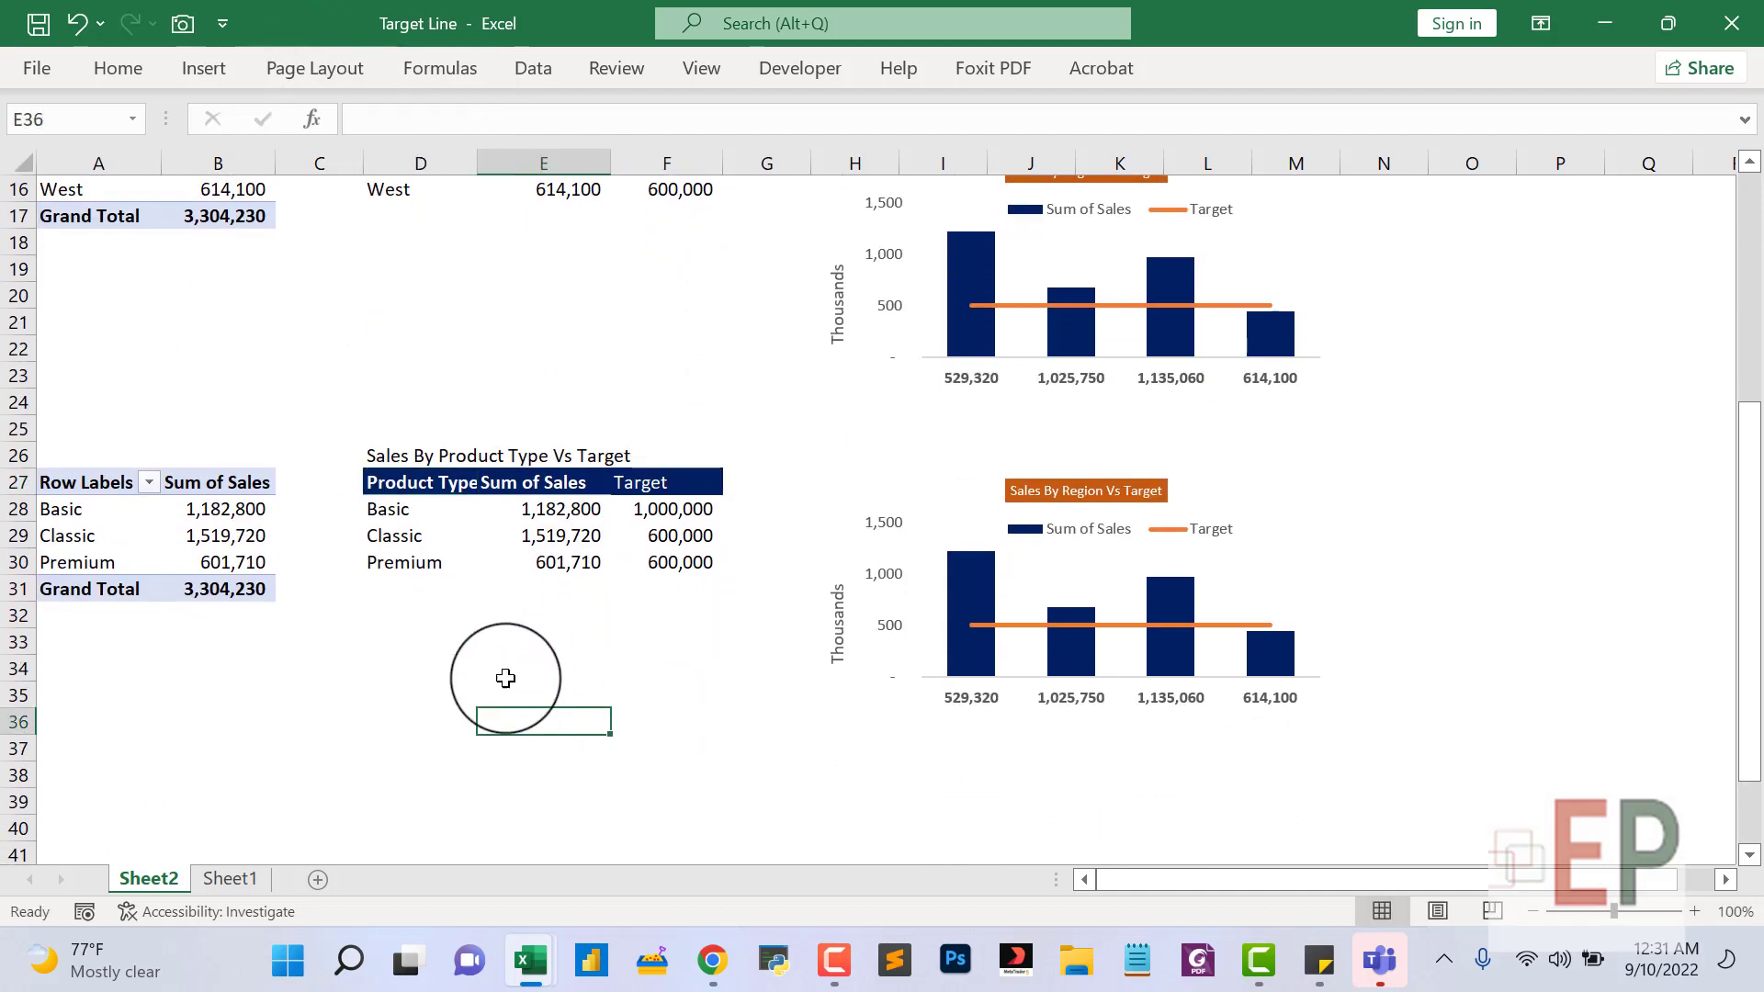
scroll(533, 671, "up", 3)
scroll(570, 658, "down", 3)
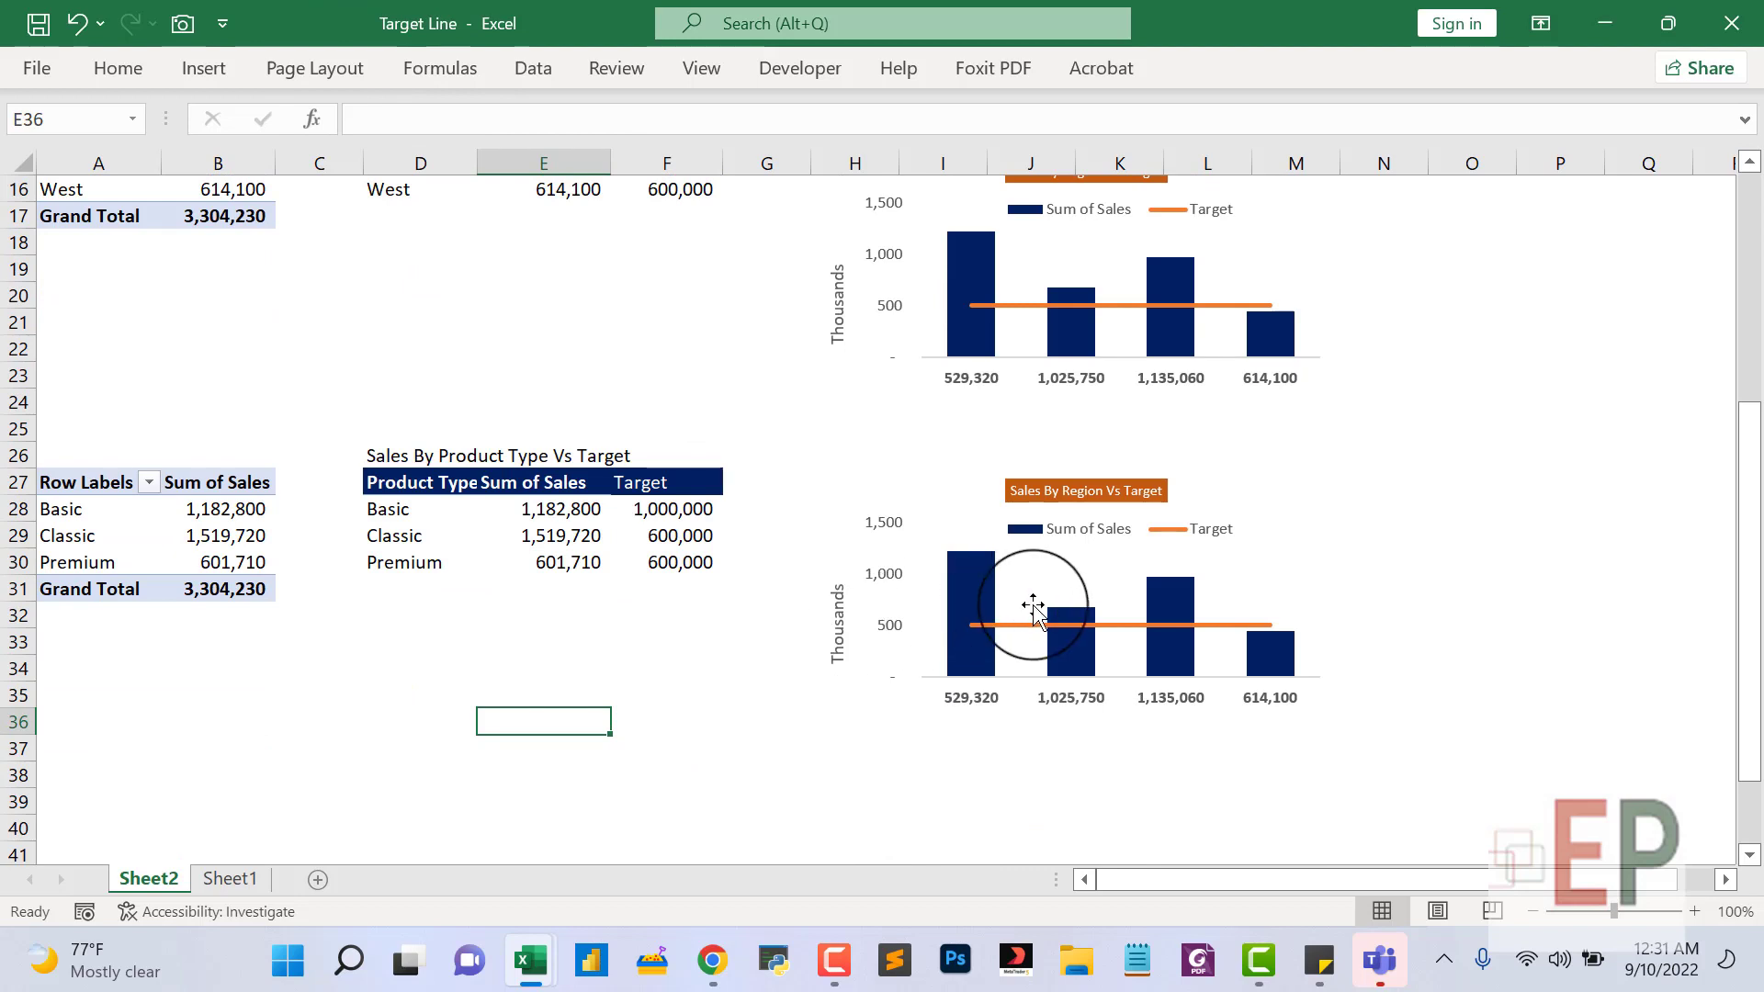
scroll(1033, 606, "down", 1)
left_click(987, 505)
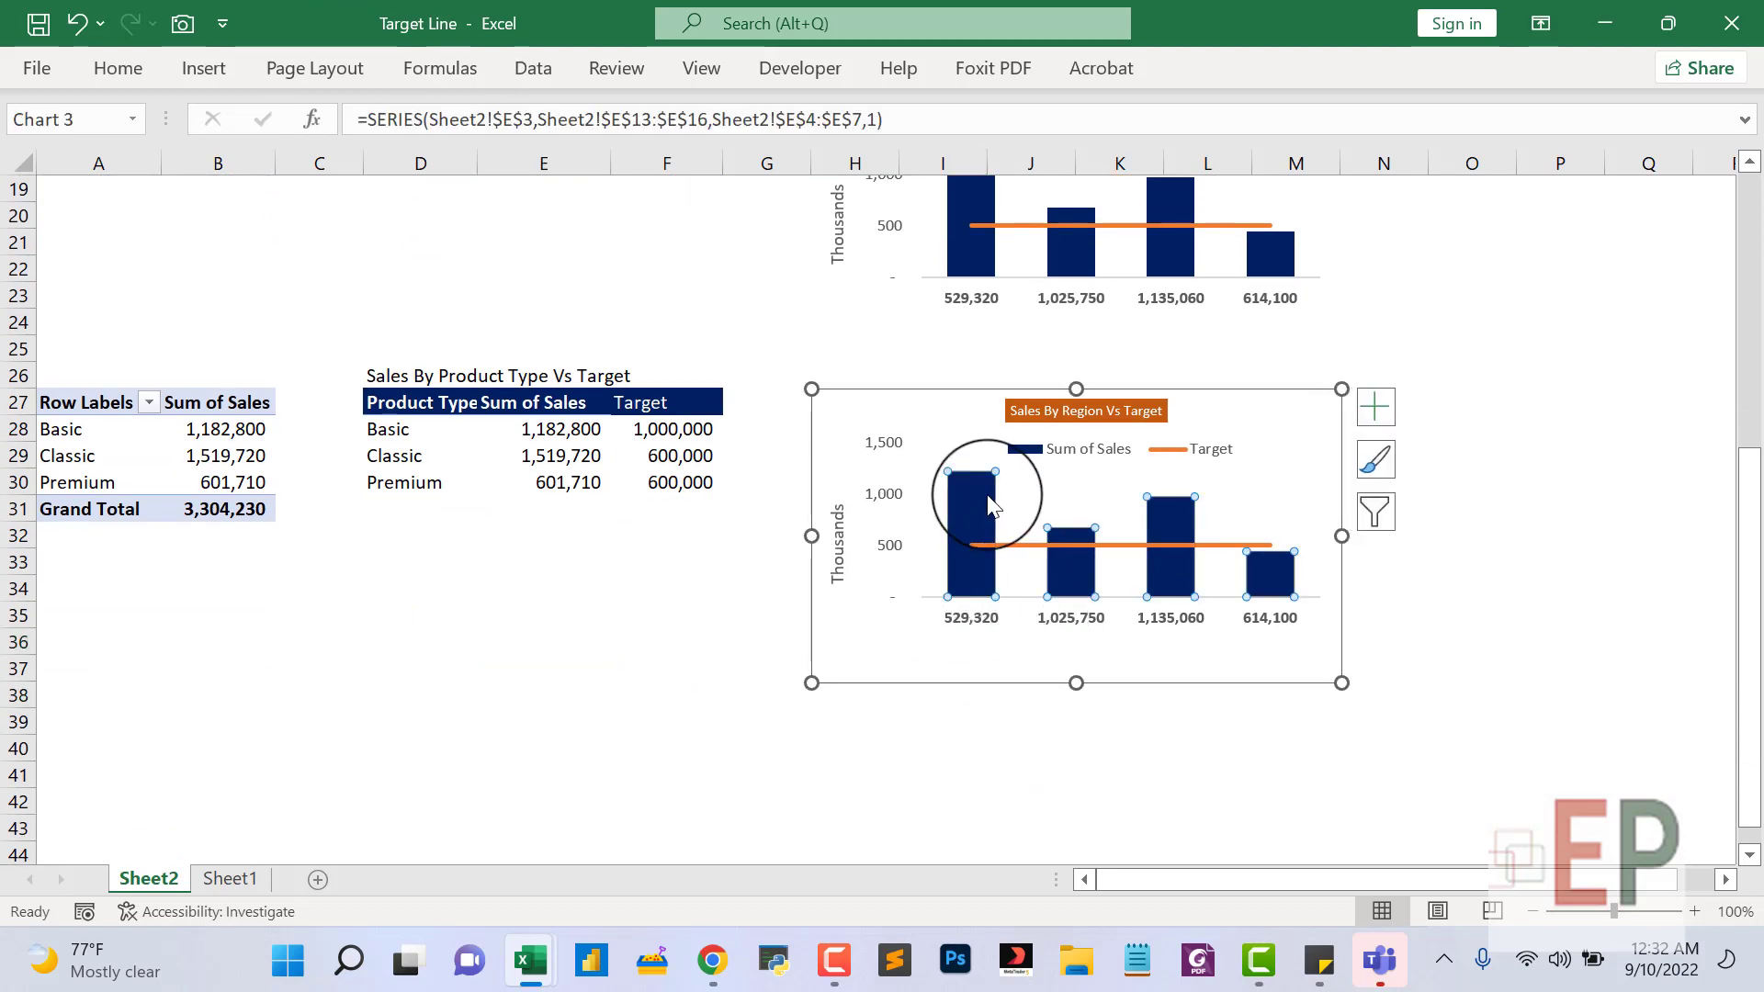
right_click(988, 506)
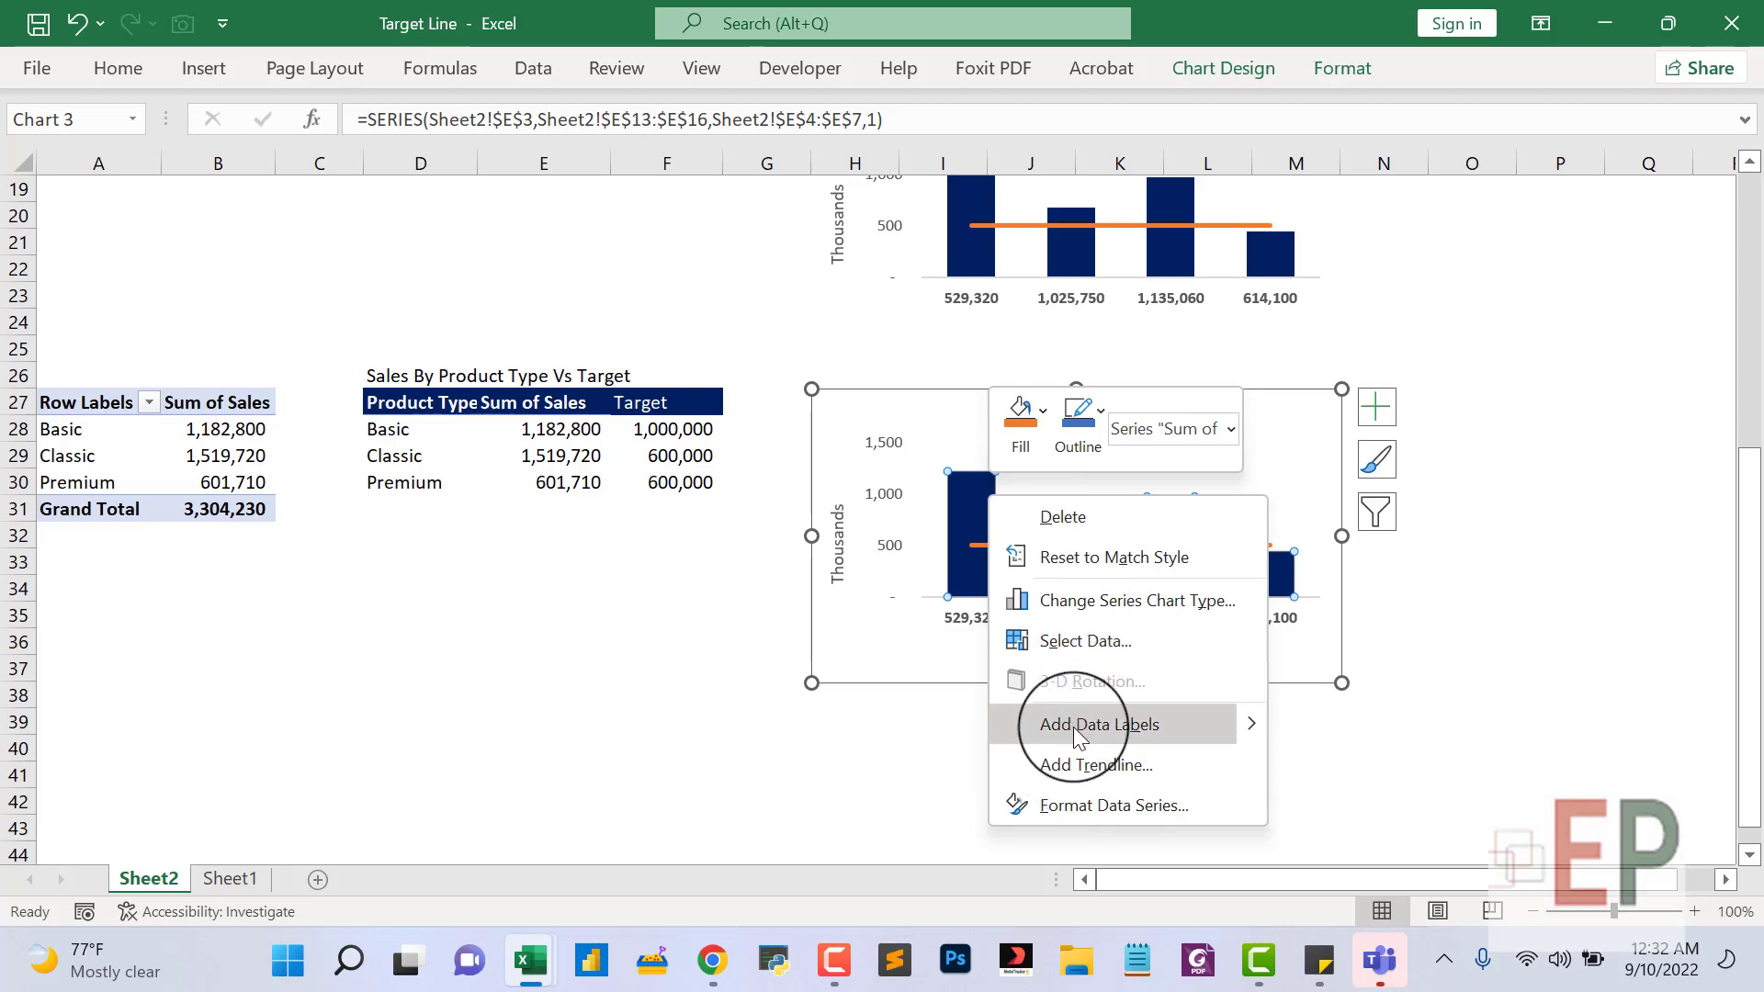
left_click(1076, 640)
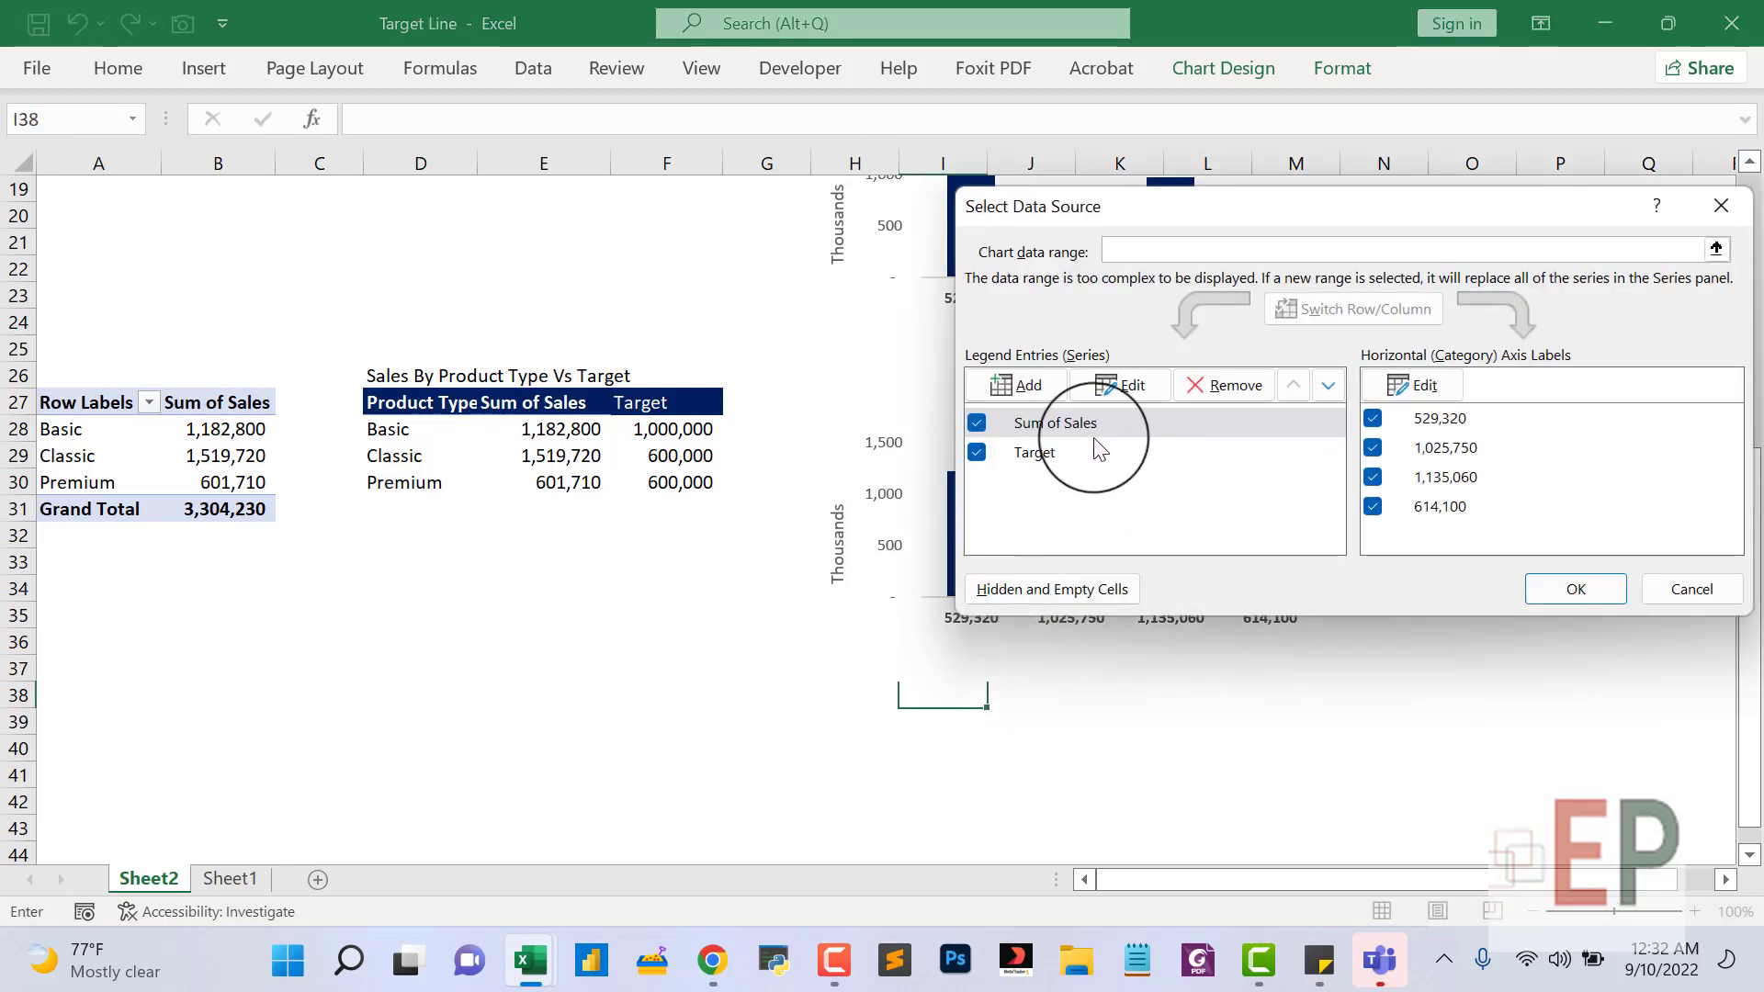
left_click(1084, 432)
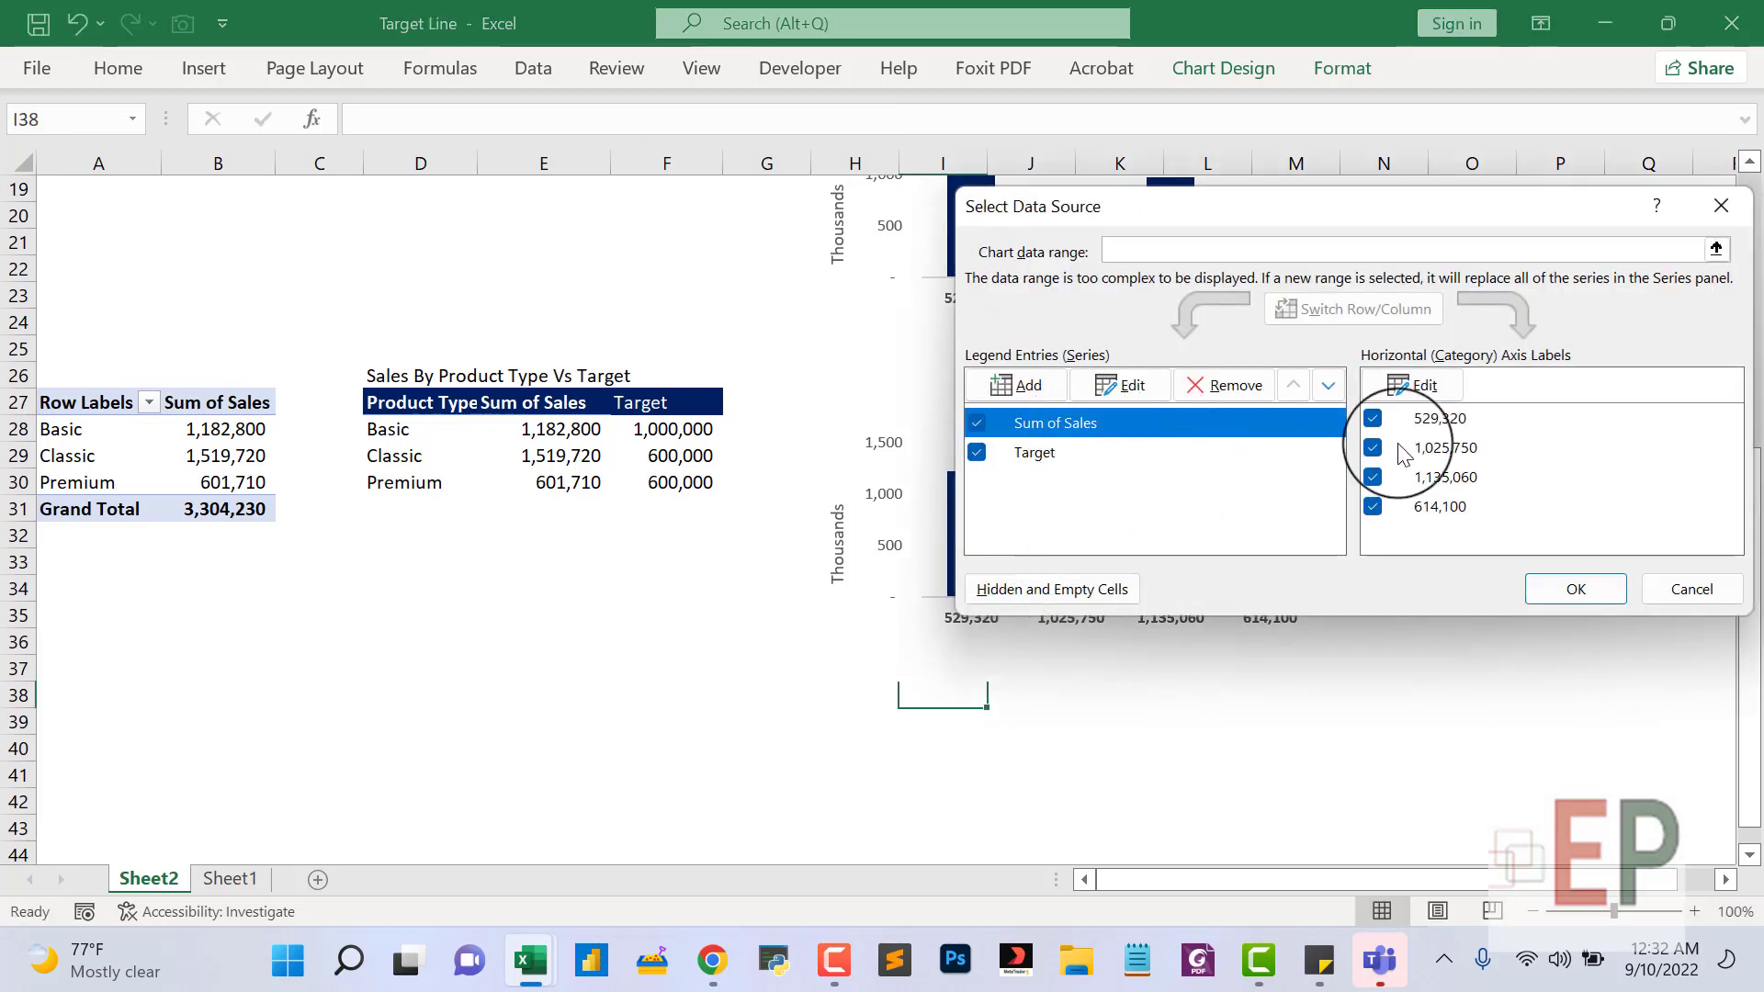
left_click(1141, 391)
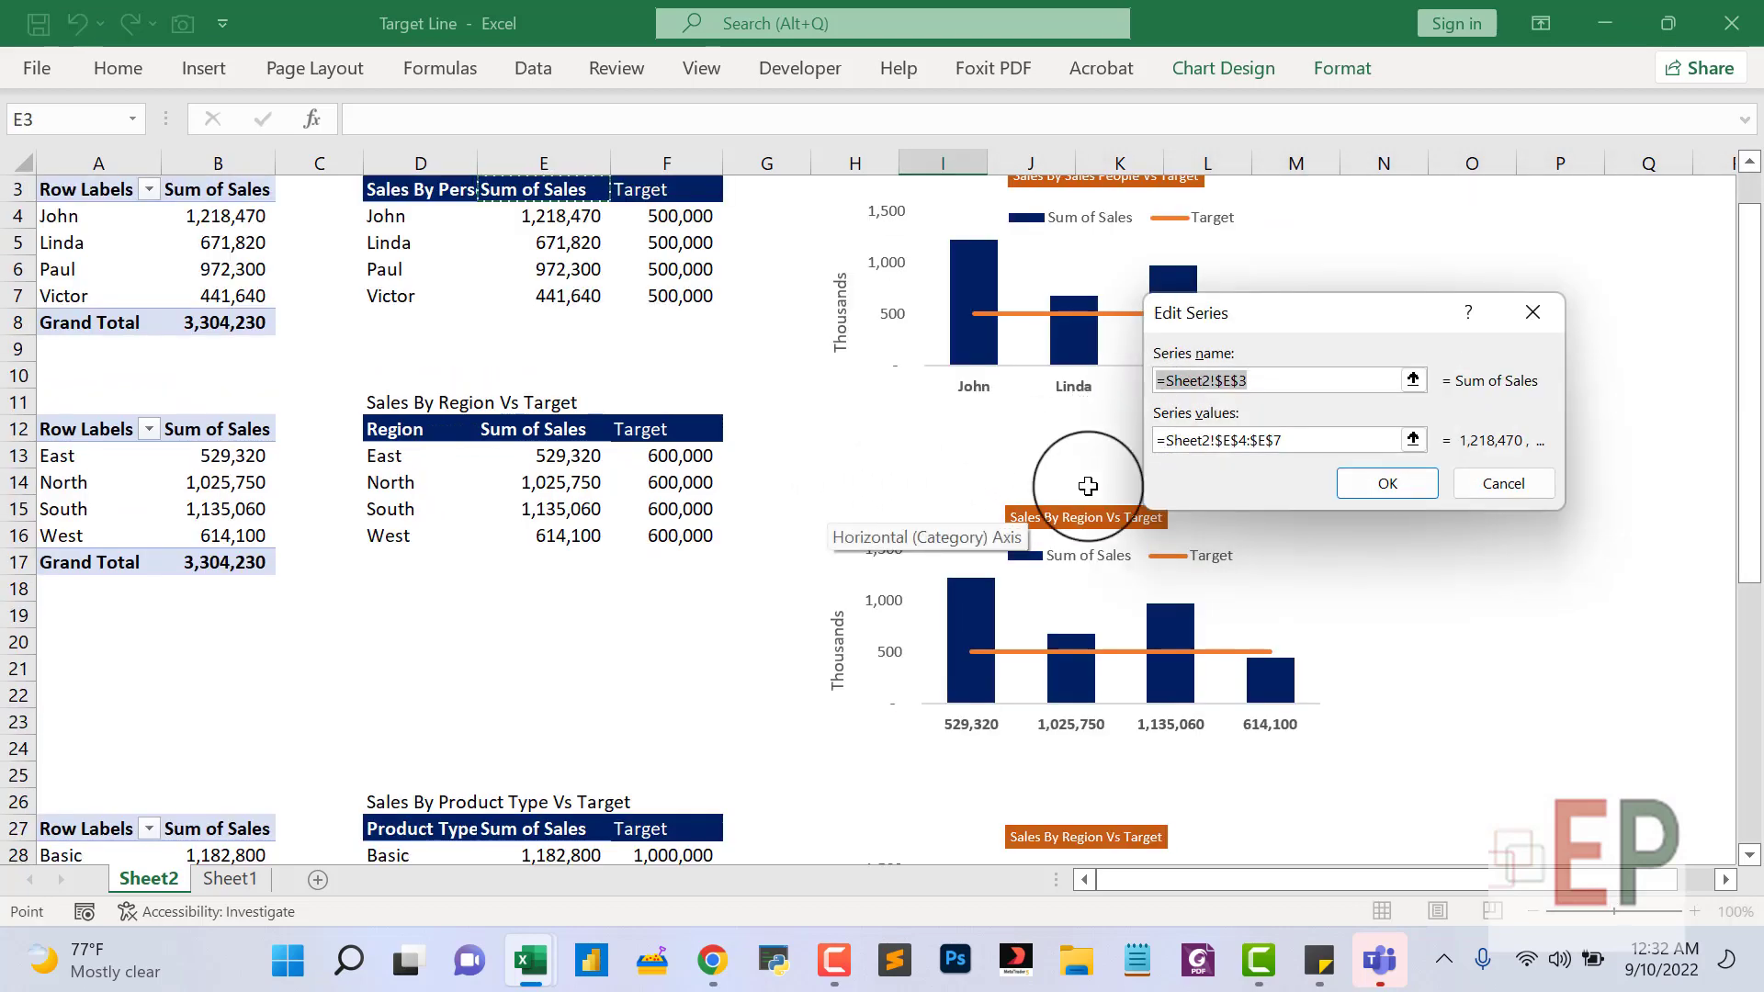
scroll(1430, 470, "down", 2)
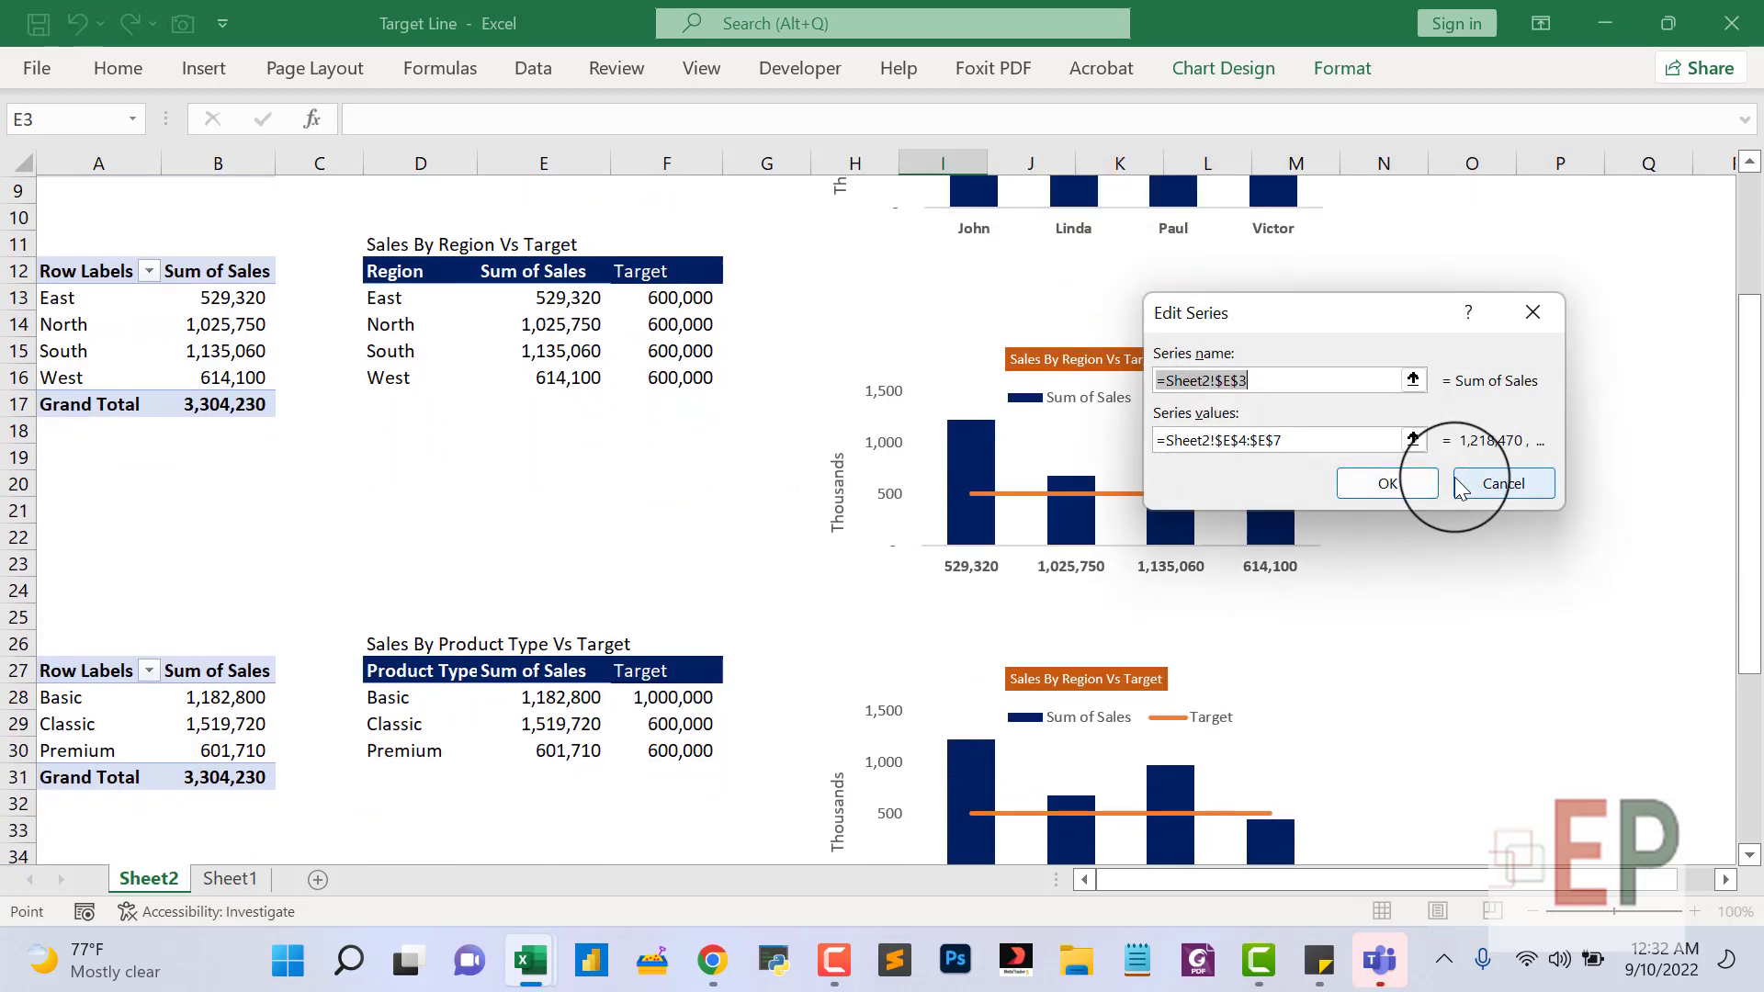
left_click(551, 670)
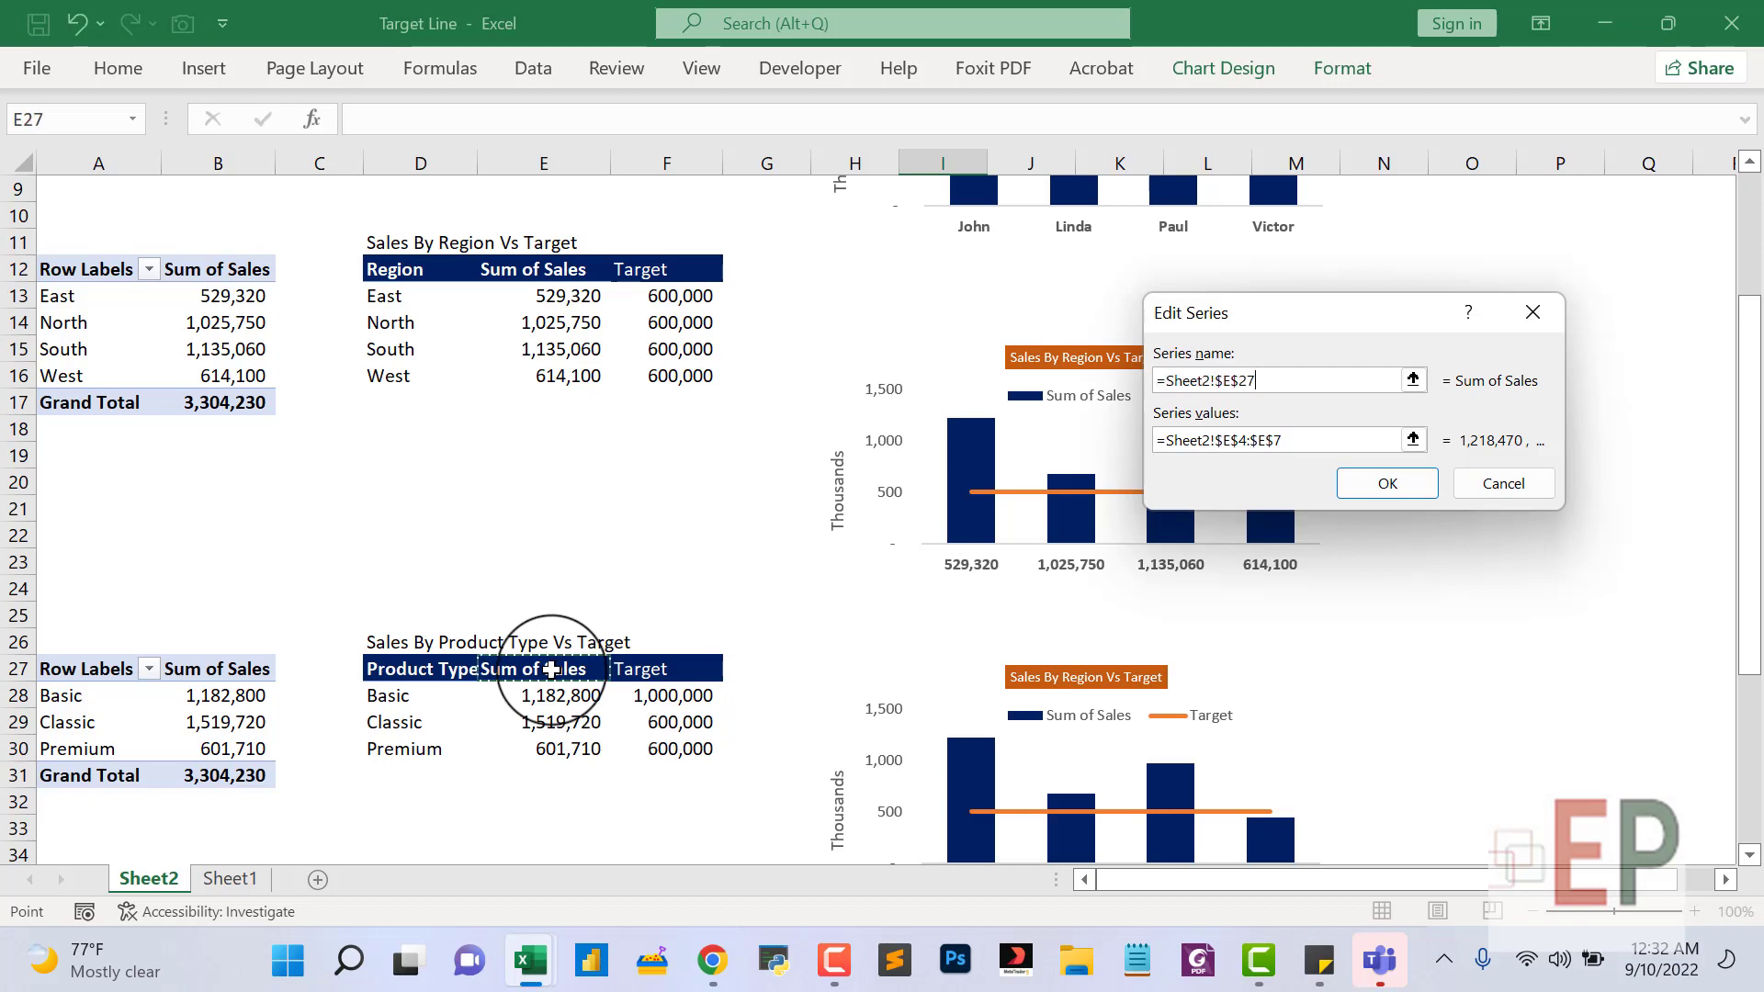
Replace the Sum of Sales series values with the product type sales in E28:E30.
left_click(1298, 445)
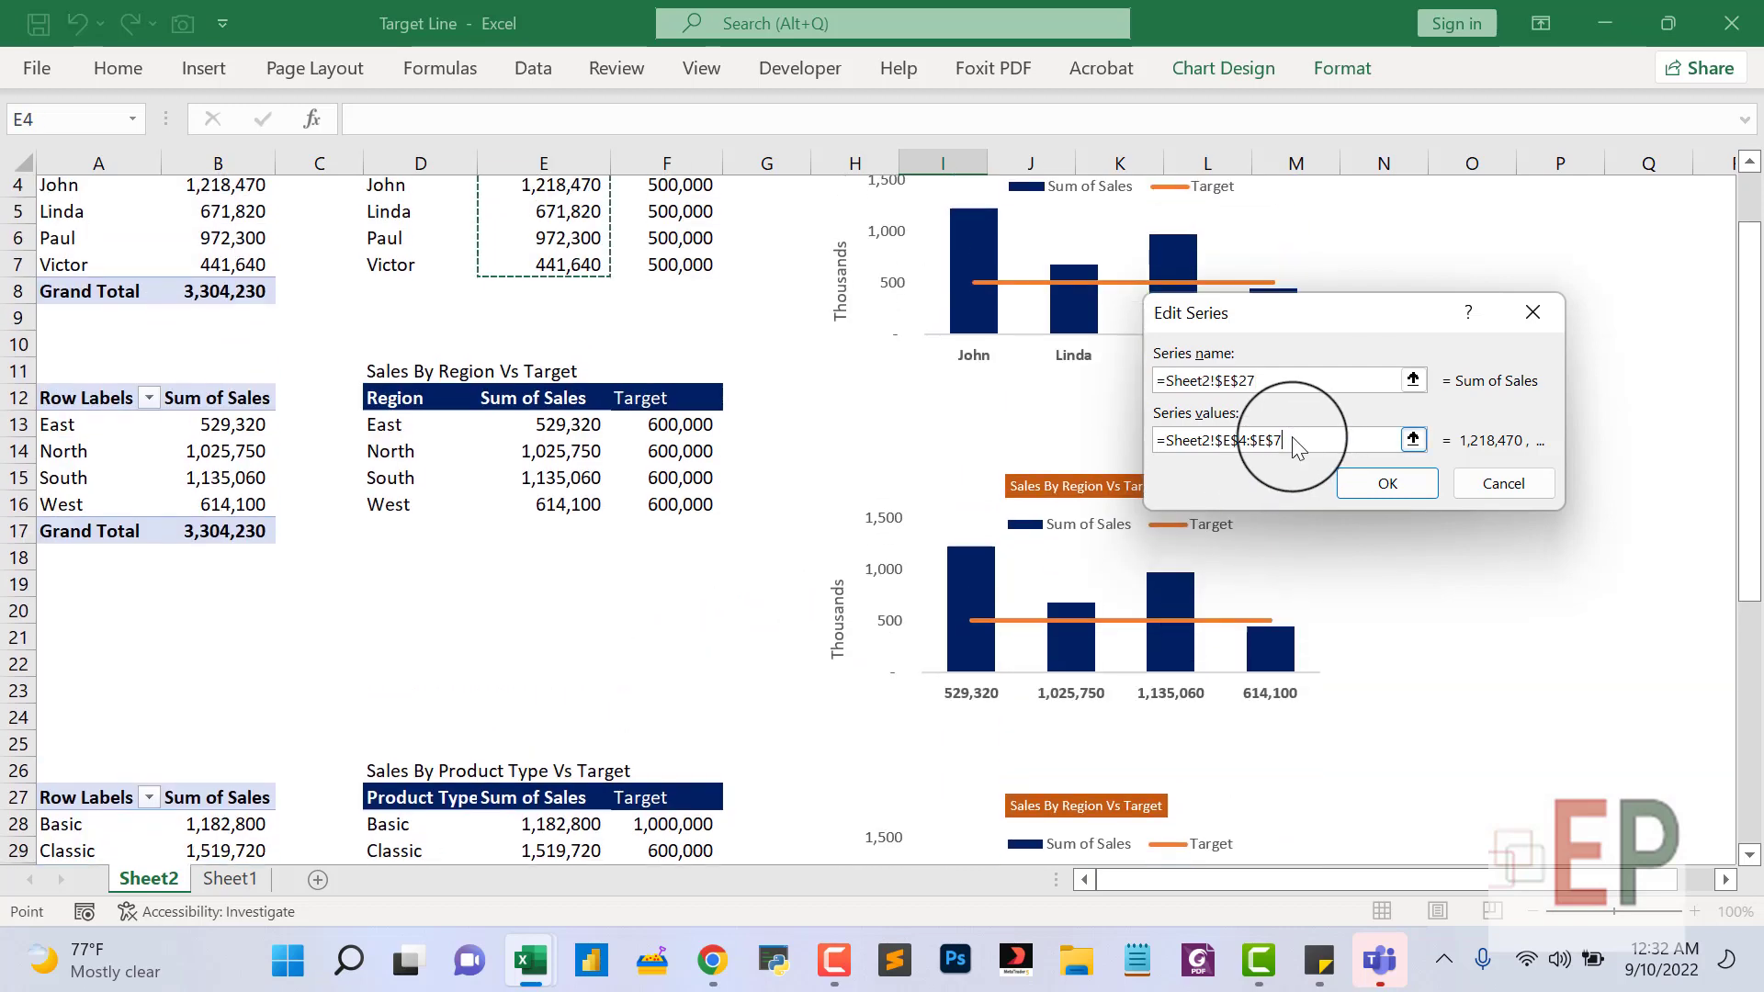
key("BackSpace")
key("BackSpace")
key("BackSpace")
key("BackSpace")
key("BackSpace")
key("BackSpace")
key("BackSpace")
key("BackSpace")
key("BackSpace")
key("BackSpace")
key("BackSpace")
key("BackSpace")
key("BackSpace")
key("BackSpace")
key("BackSpace")
key("BackSpace")
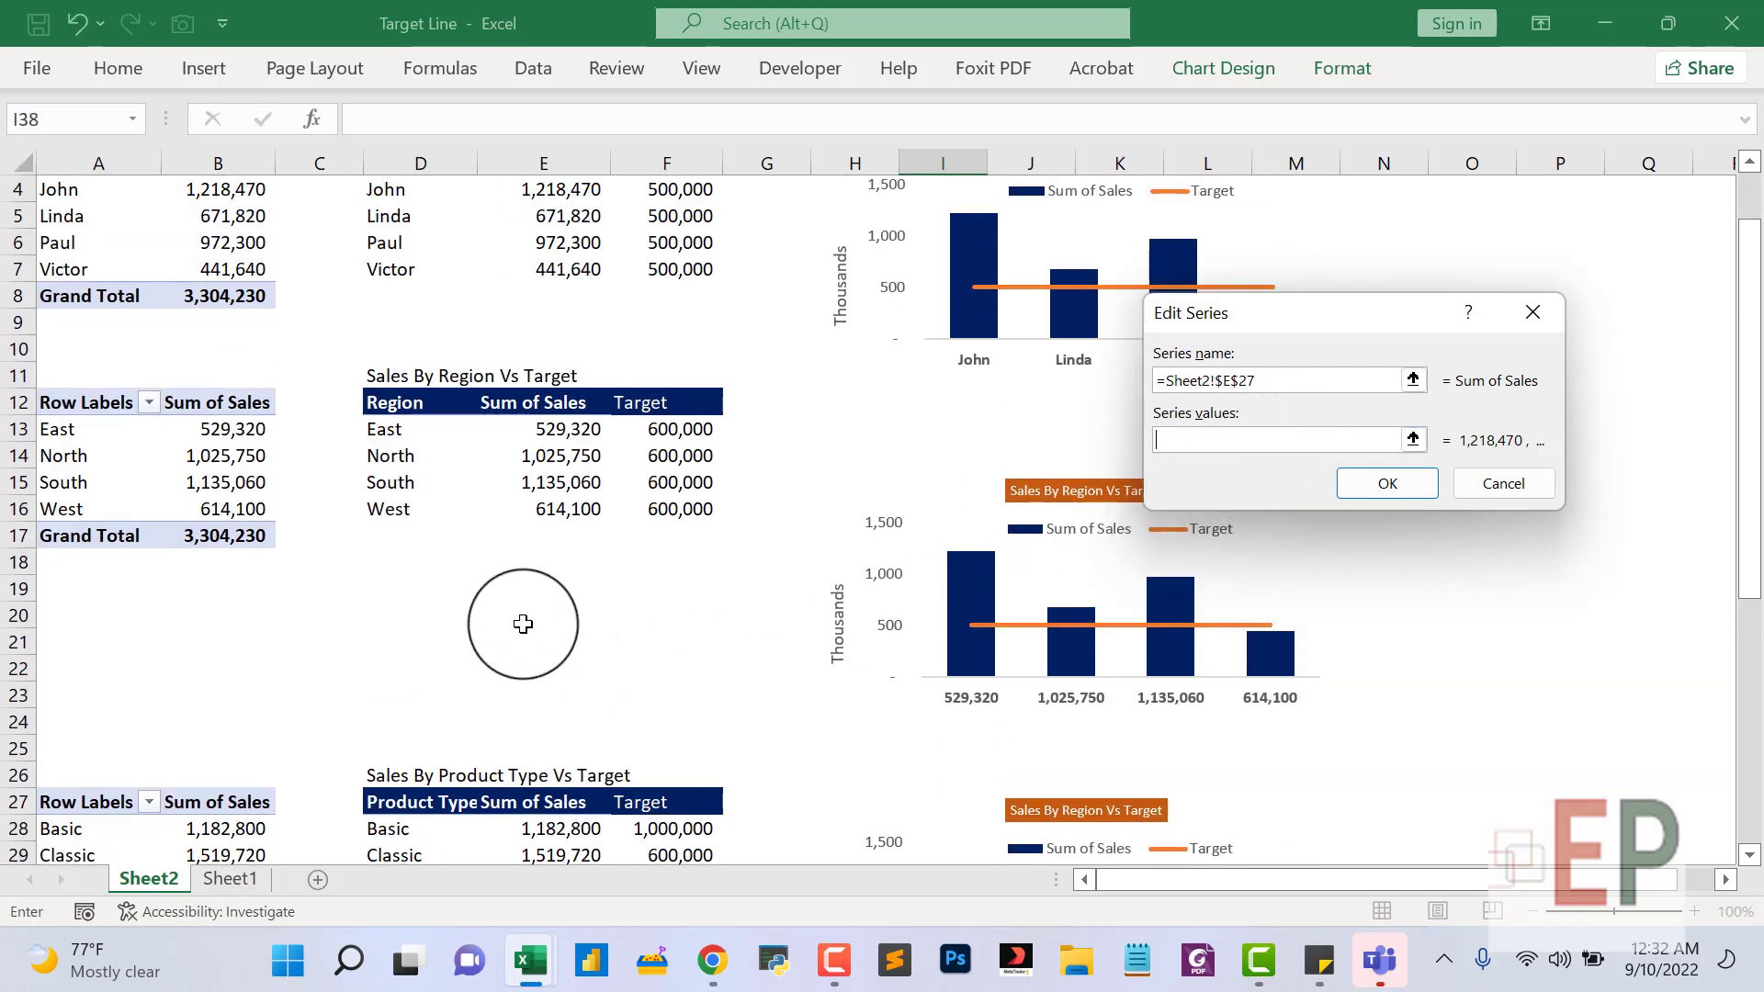
scroll(588, 680, "down", 4)
left_click_drag(564, 508, 568, 556)
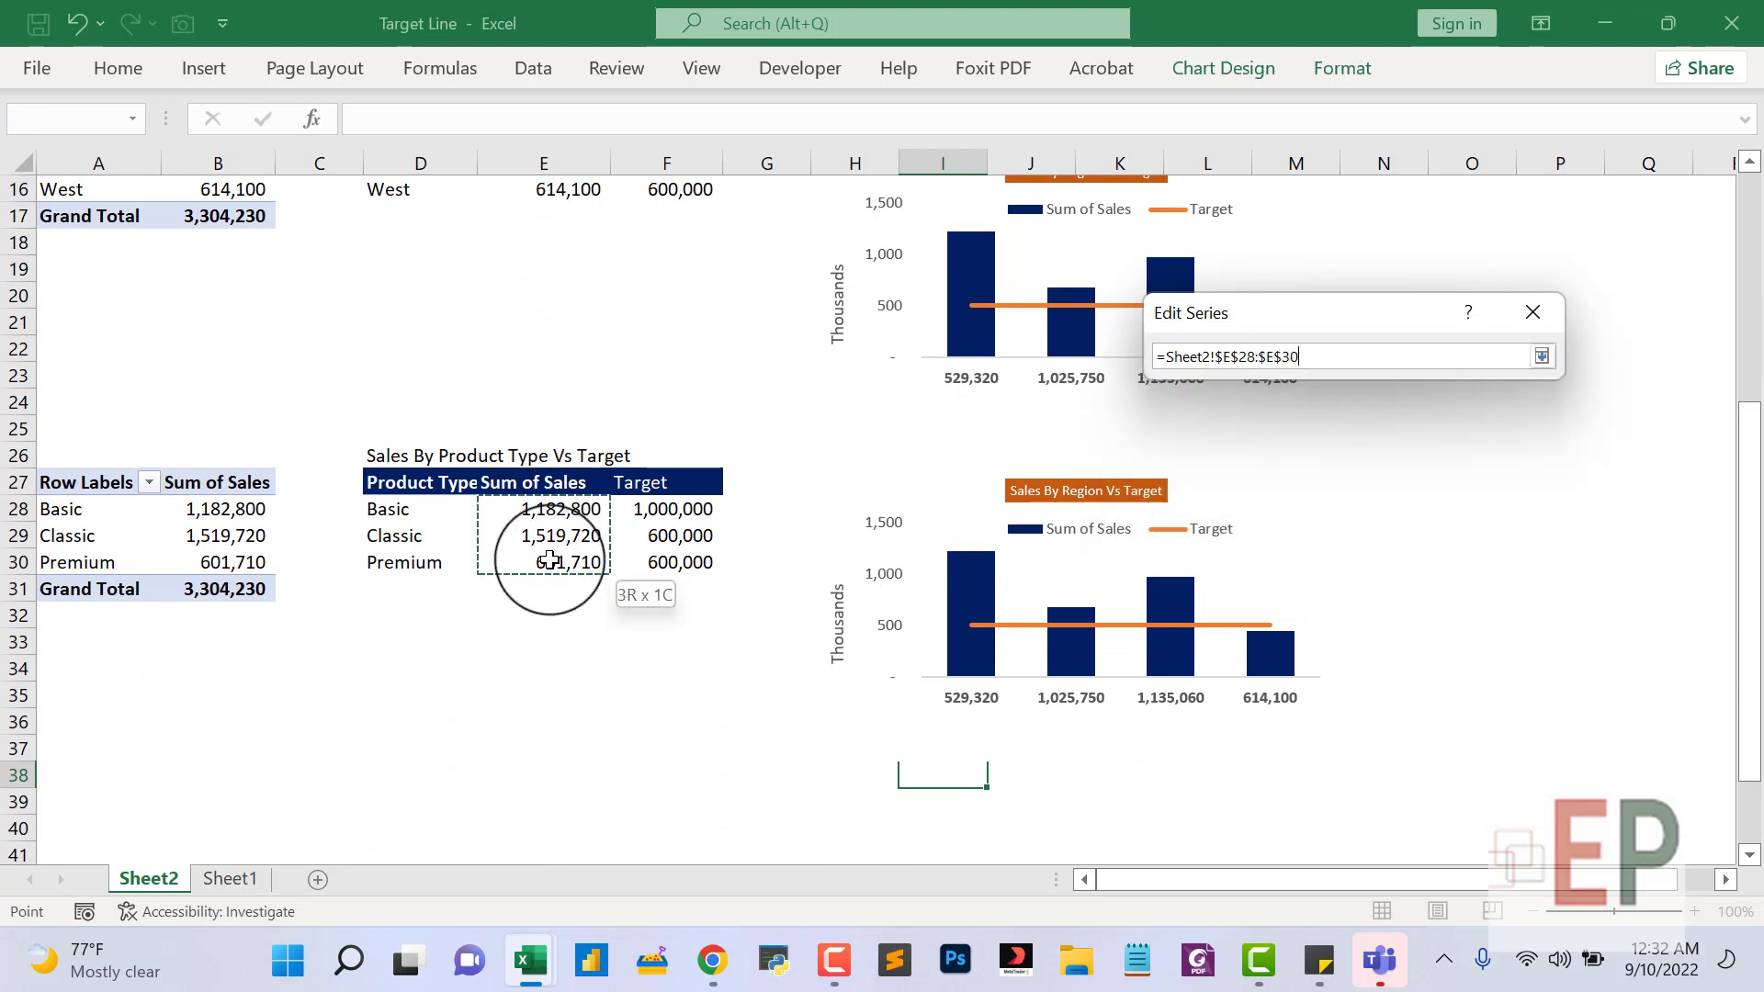
key("Return")
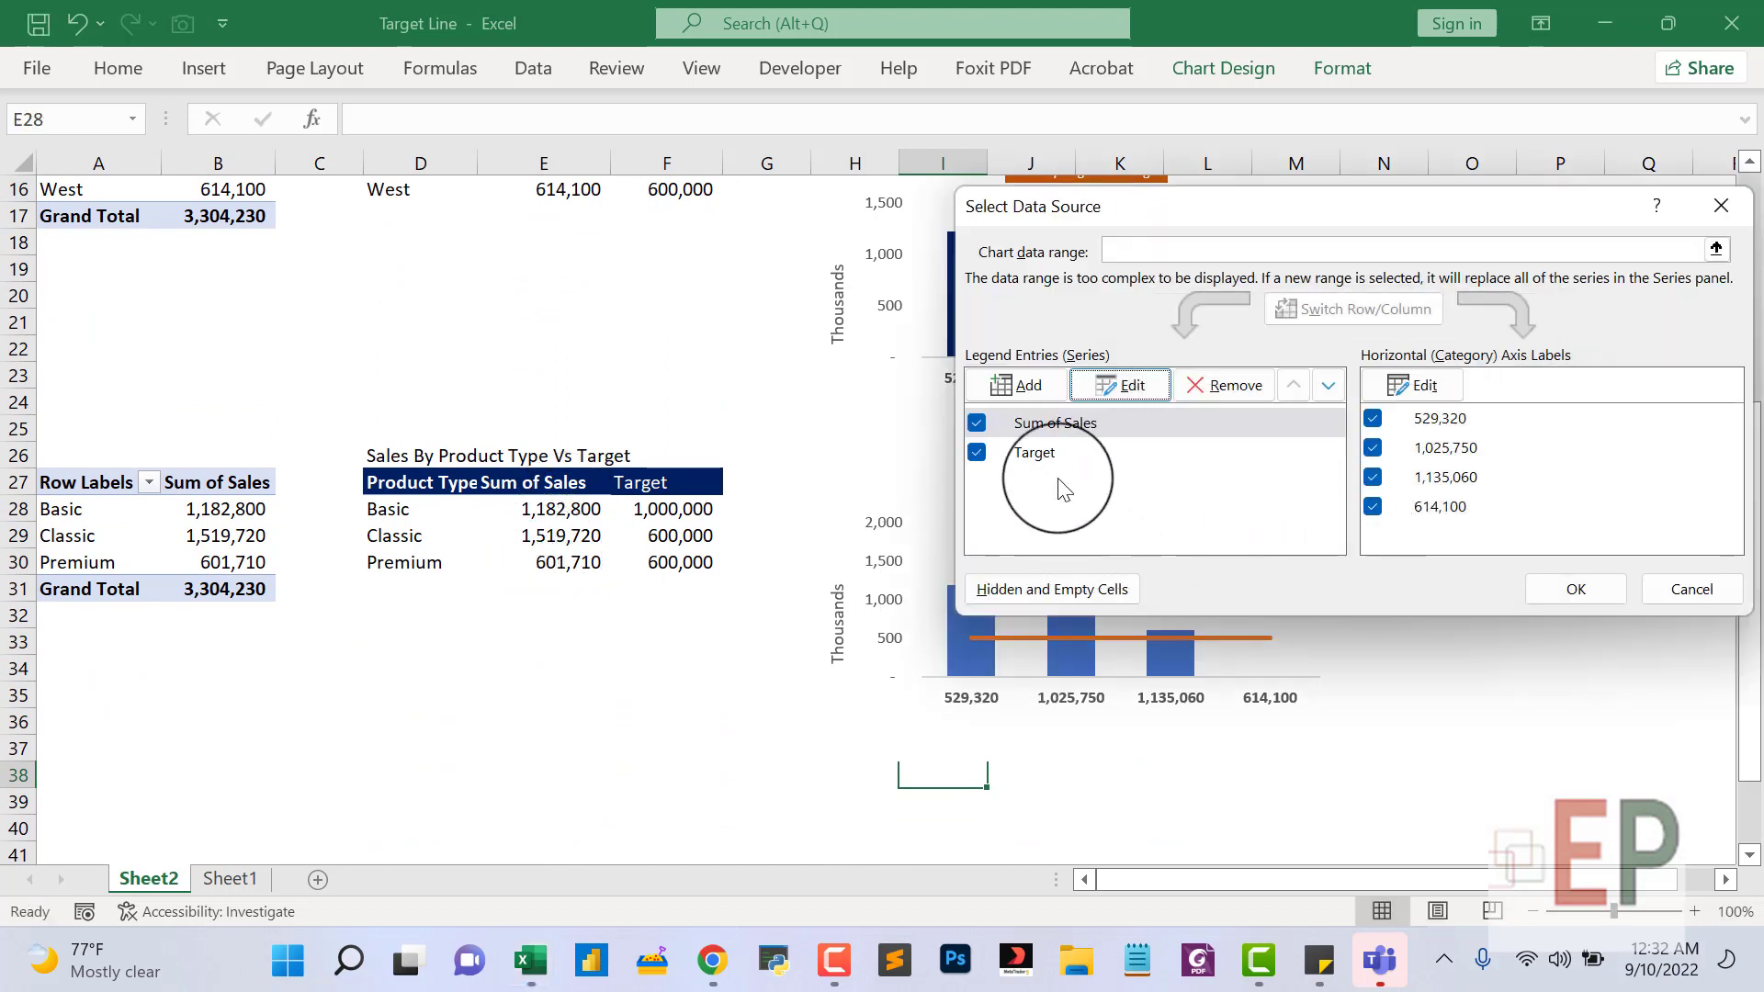
Set the Target series' category axis label range to F28:F30 and apply the chart's data source changes.
left_click(1035, 454)
left_click(1057, 423)
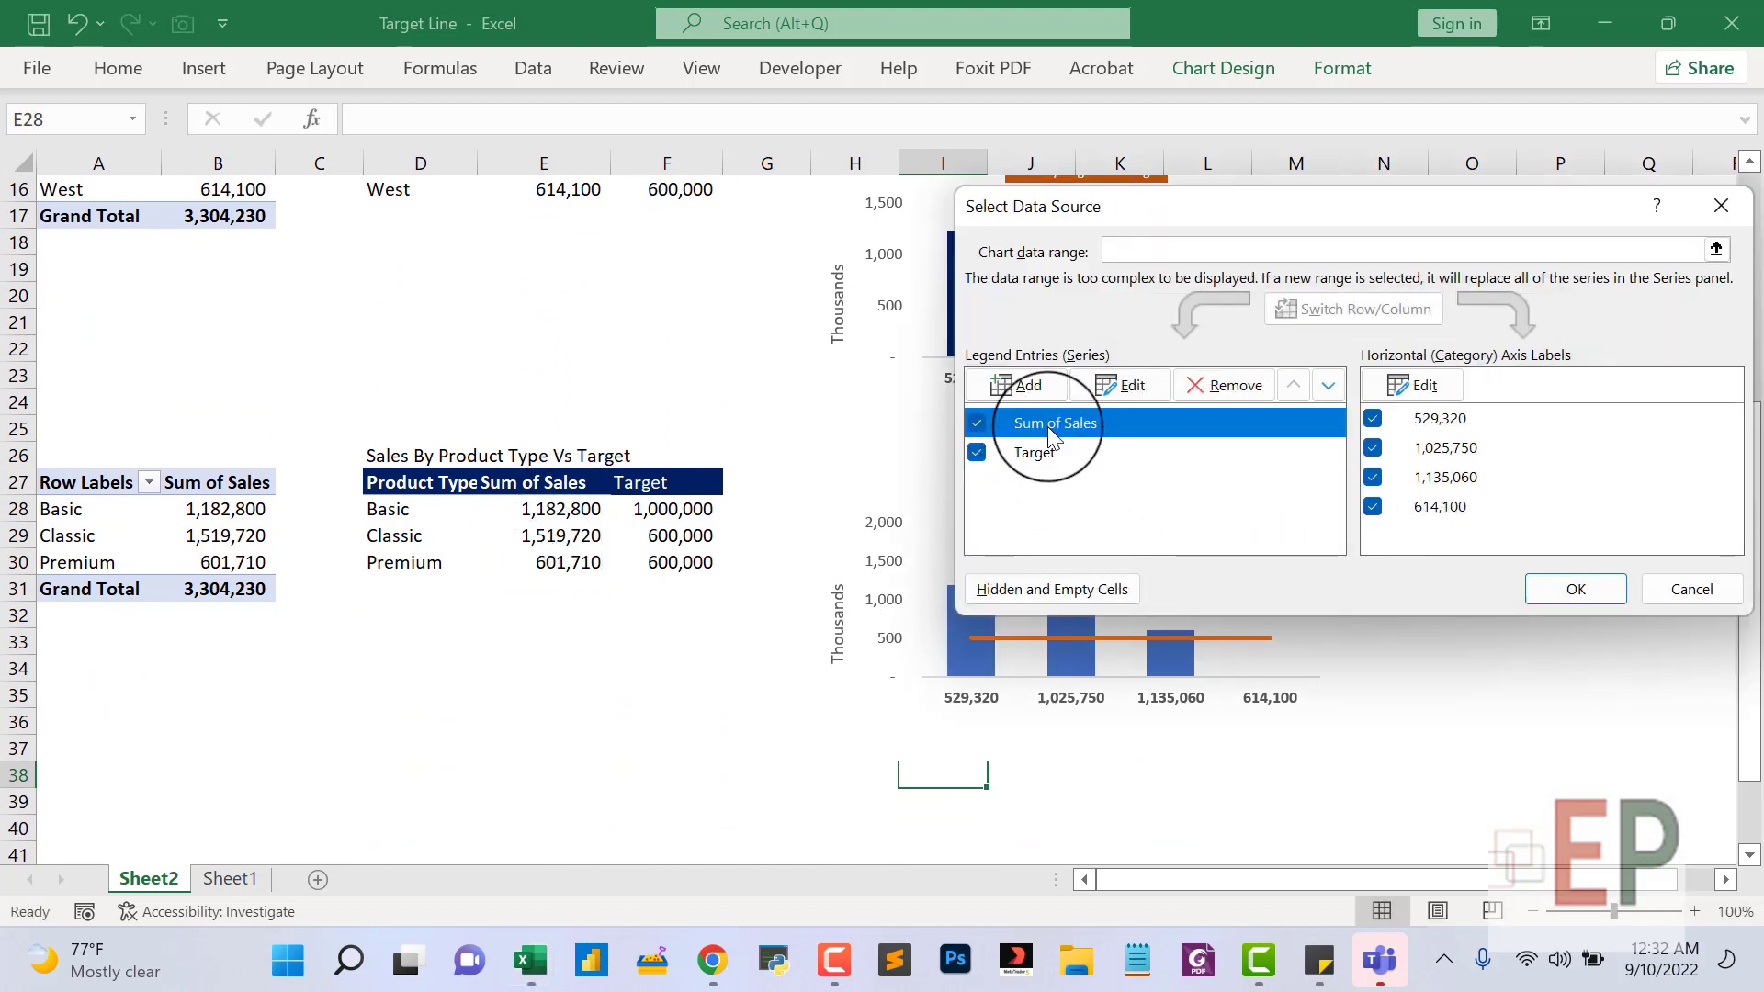
left_click(1093, 452)
left_click(1413, 385)
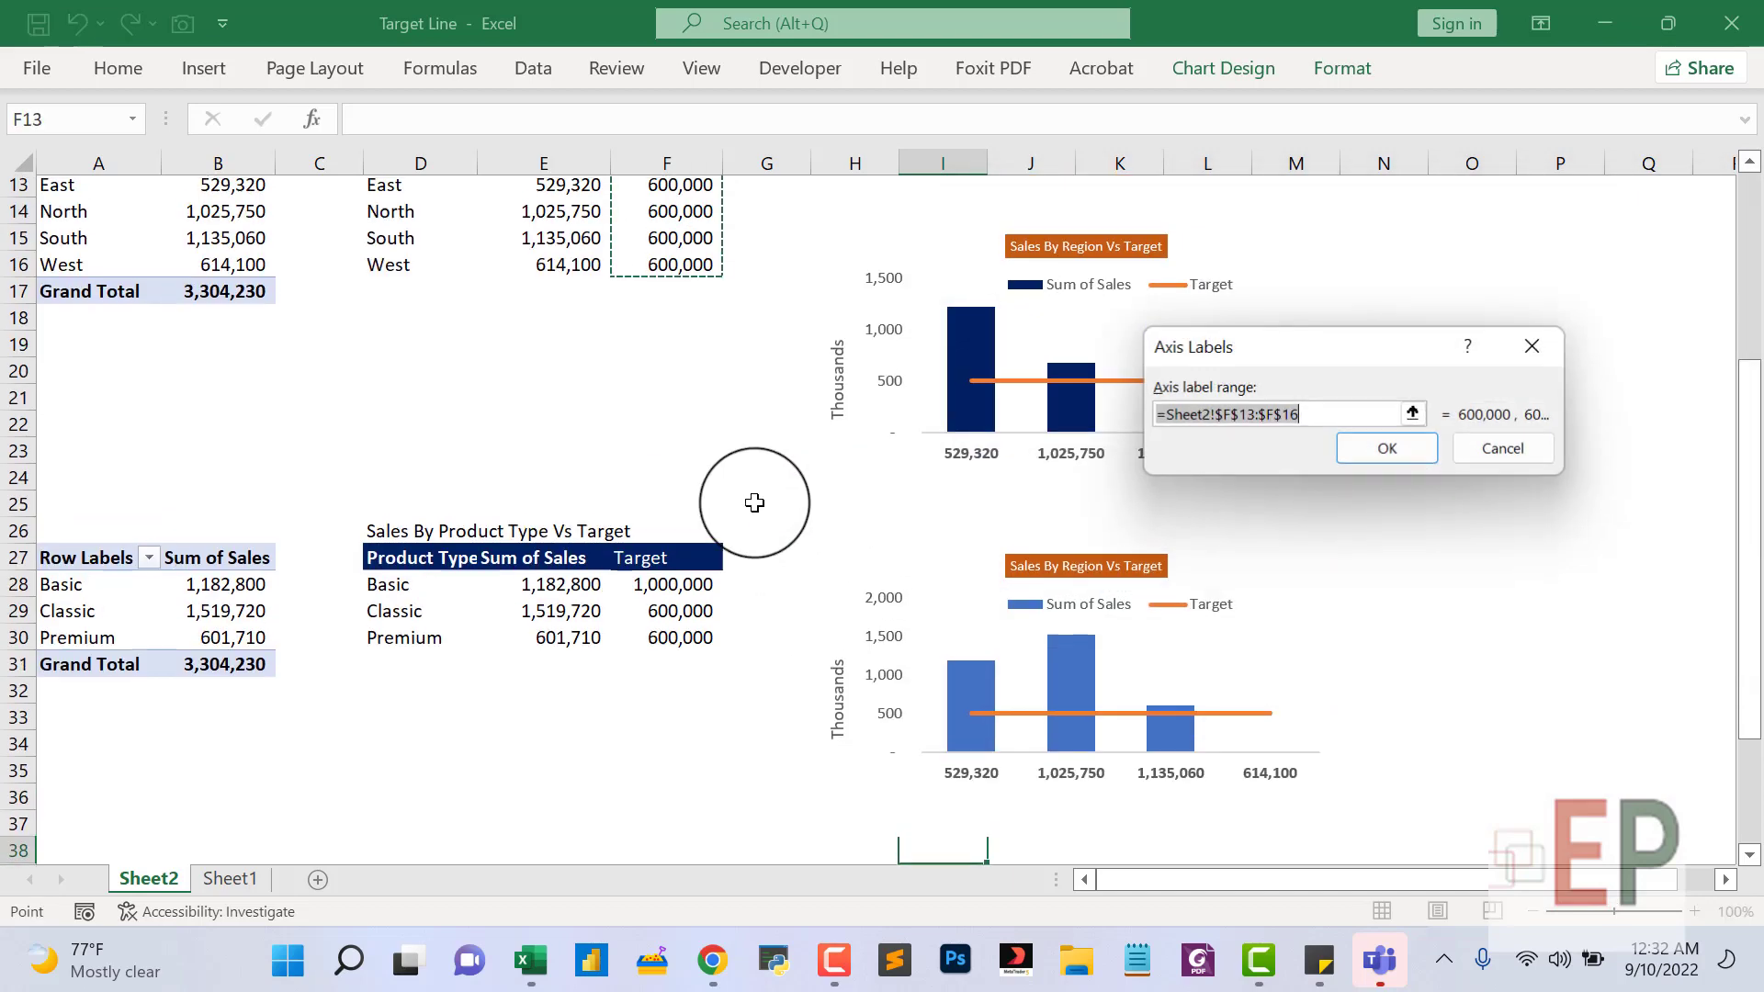
left_click_drag(682, 591, 682, 643)
key("Return")
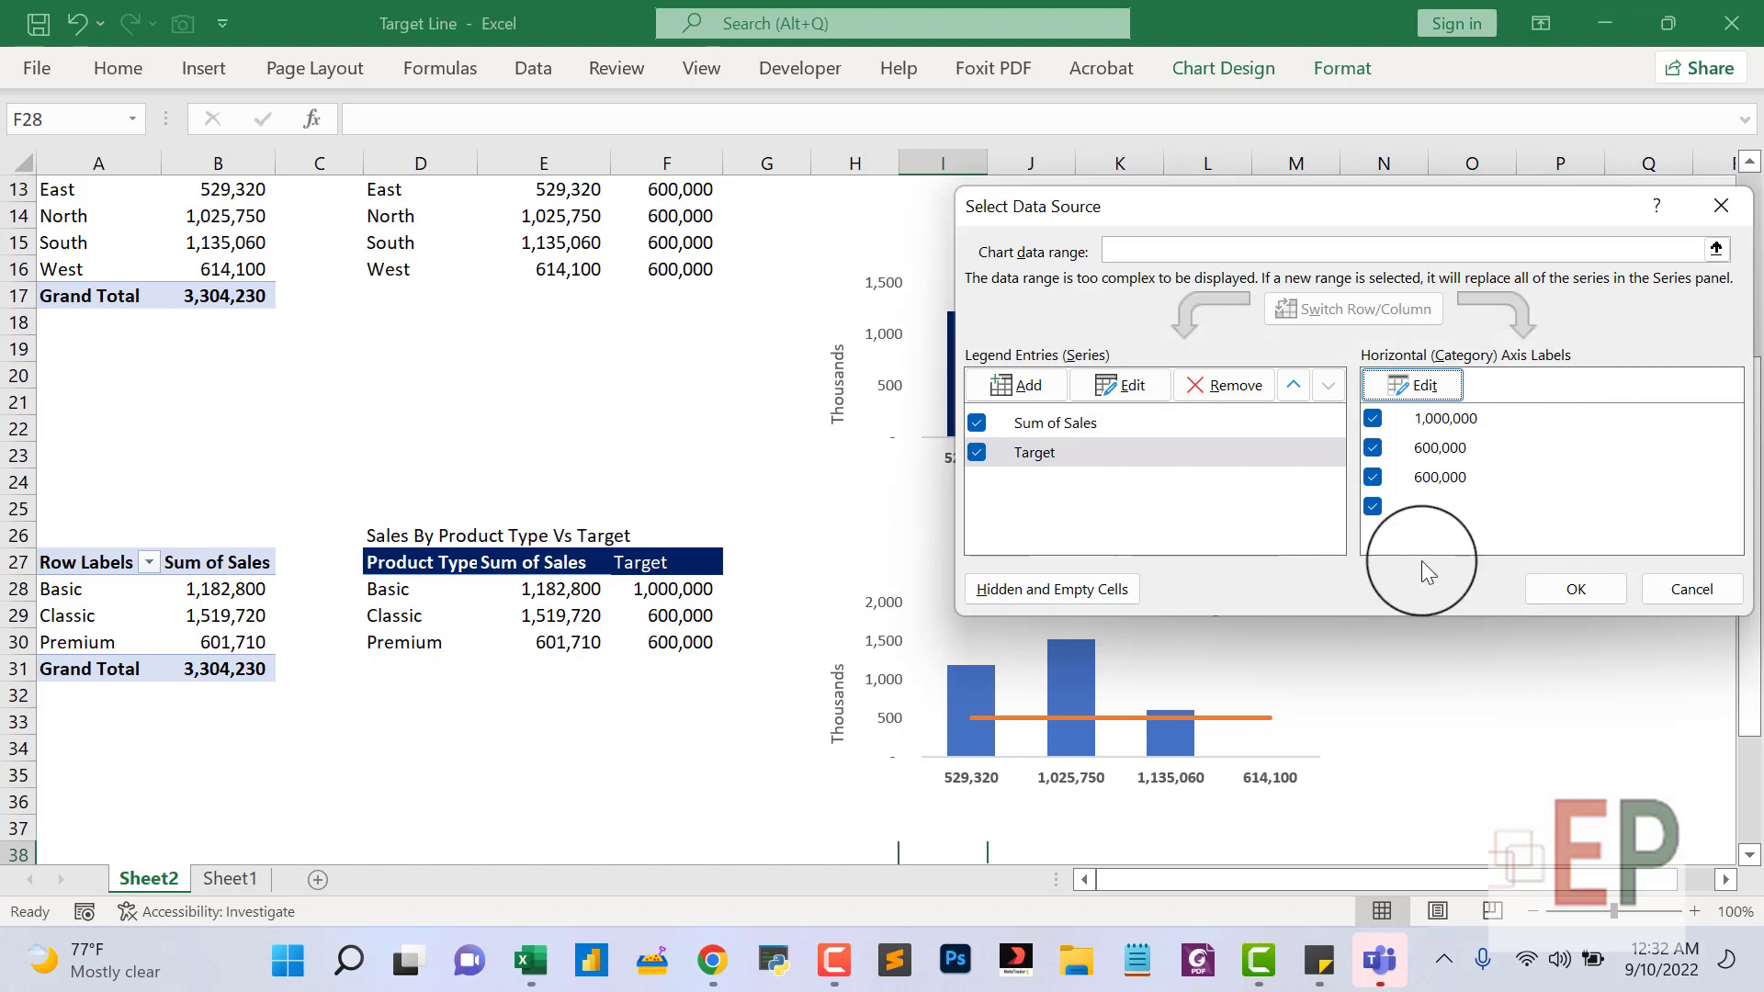
left_click(1562, 581)
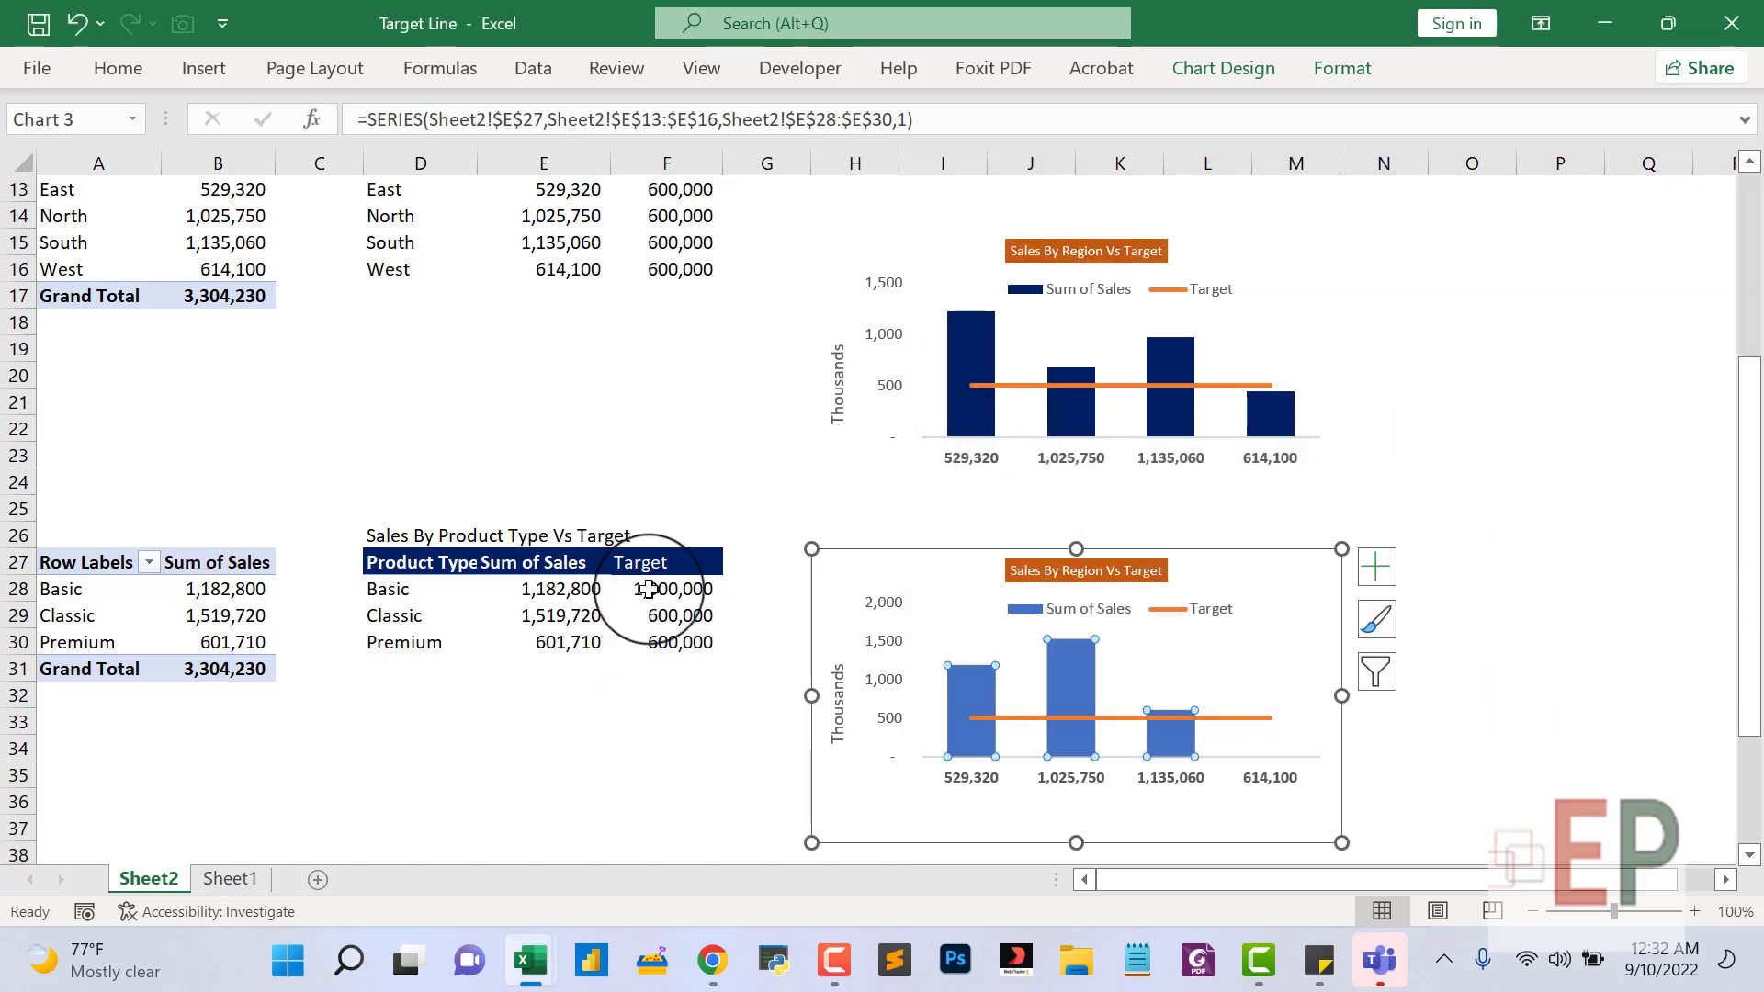
Make the F28 target reference absolute as =Sheet1!$M$5 and fill it down to F30.
left_click(649, 589)
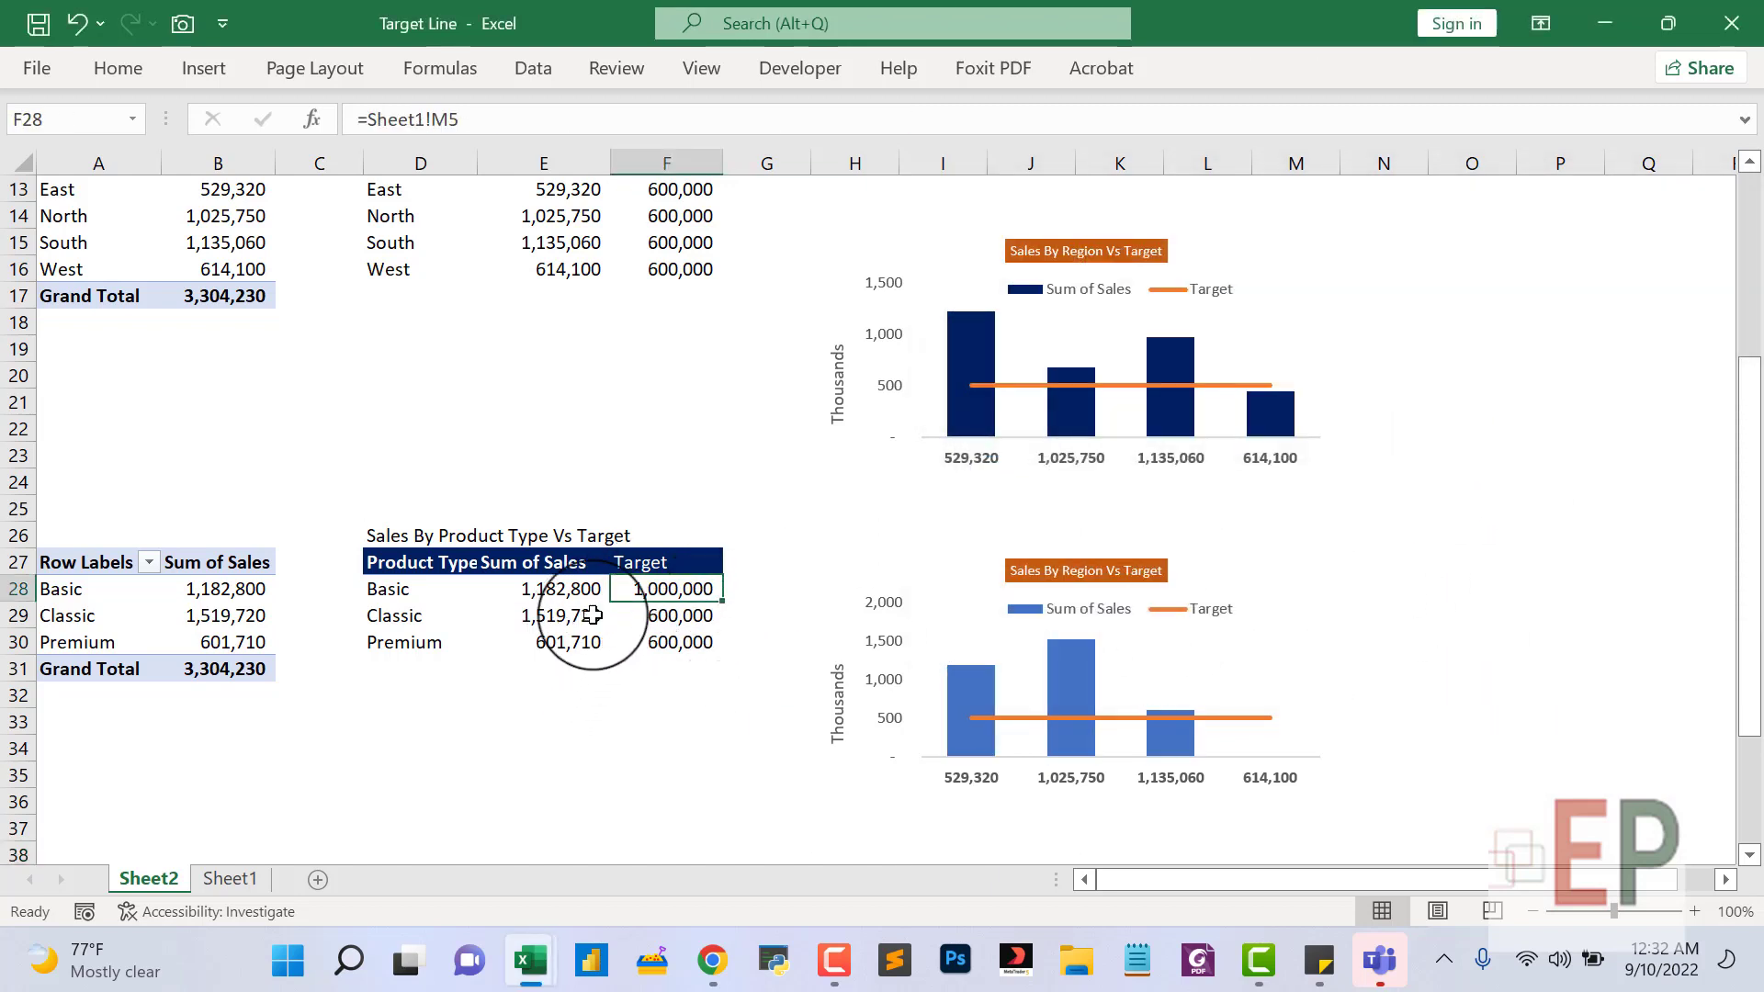
left_click_drag(723, 602, 700, 656)
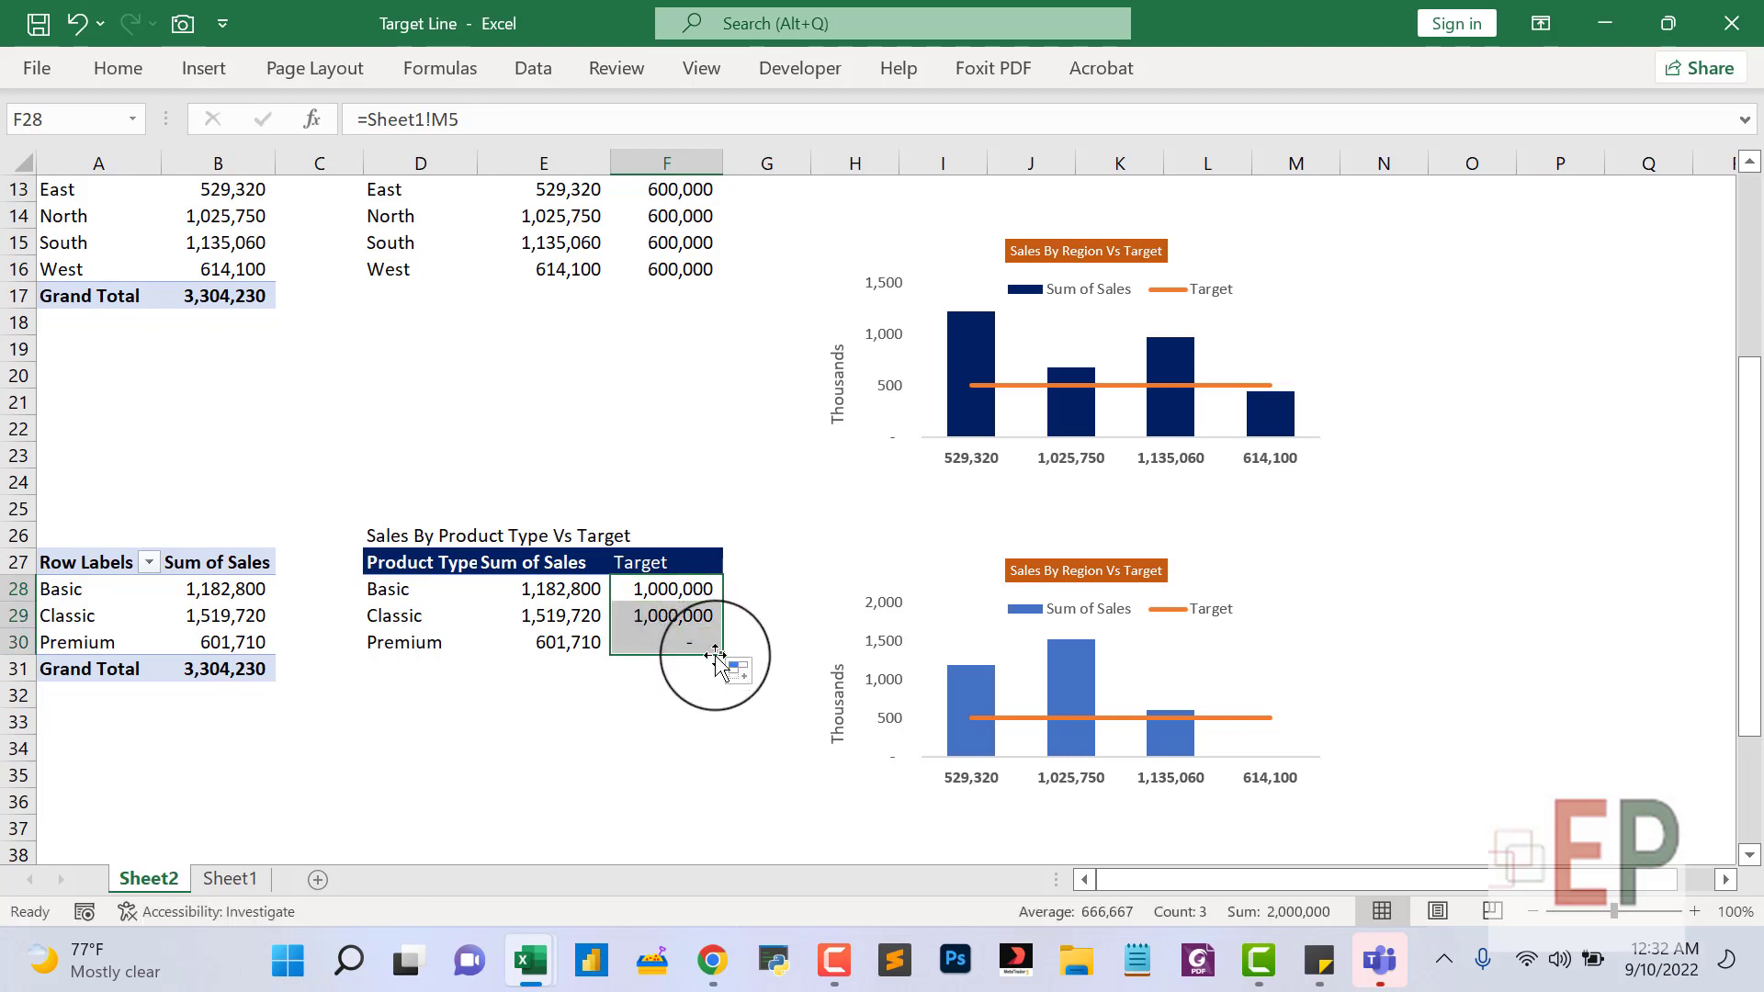
left_click(660, 596)
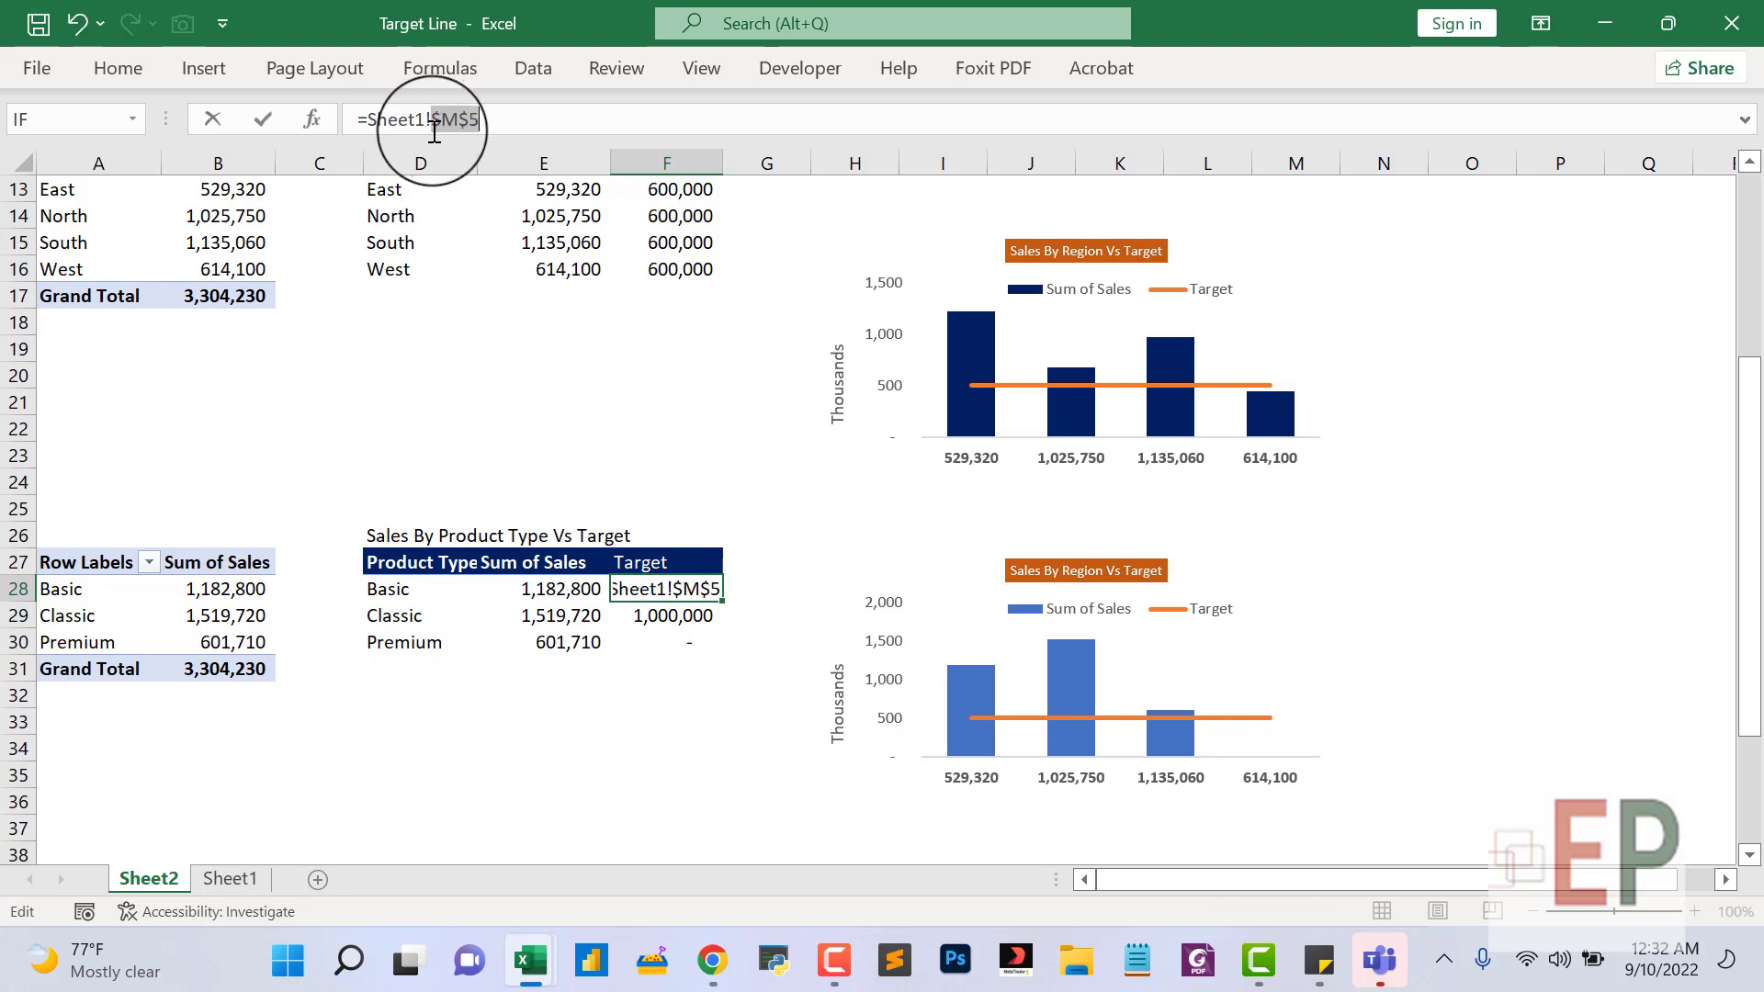
key("Return")
left_click(702, 564)
left_click(698, 587)
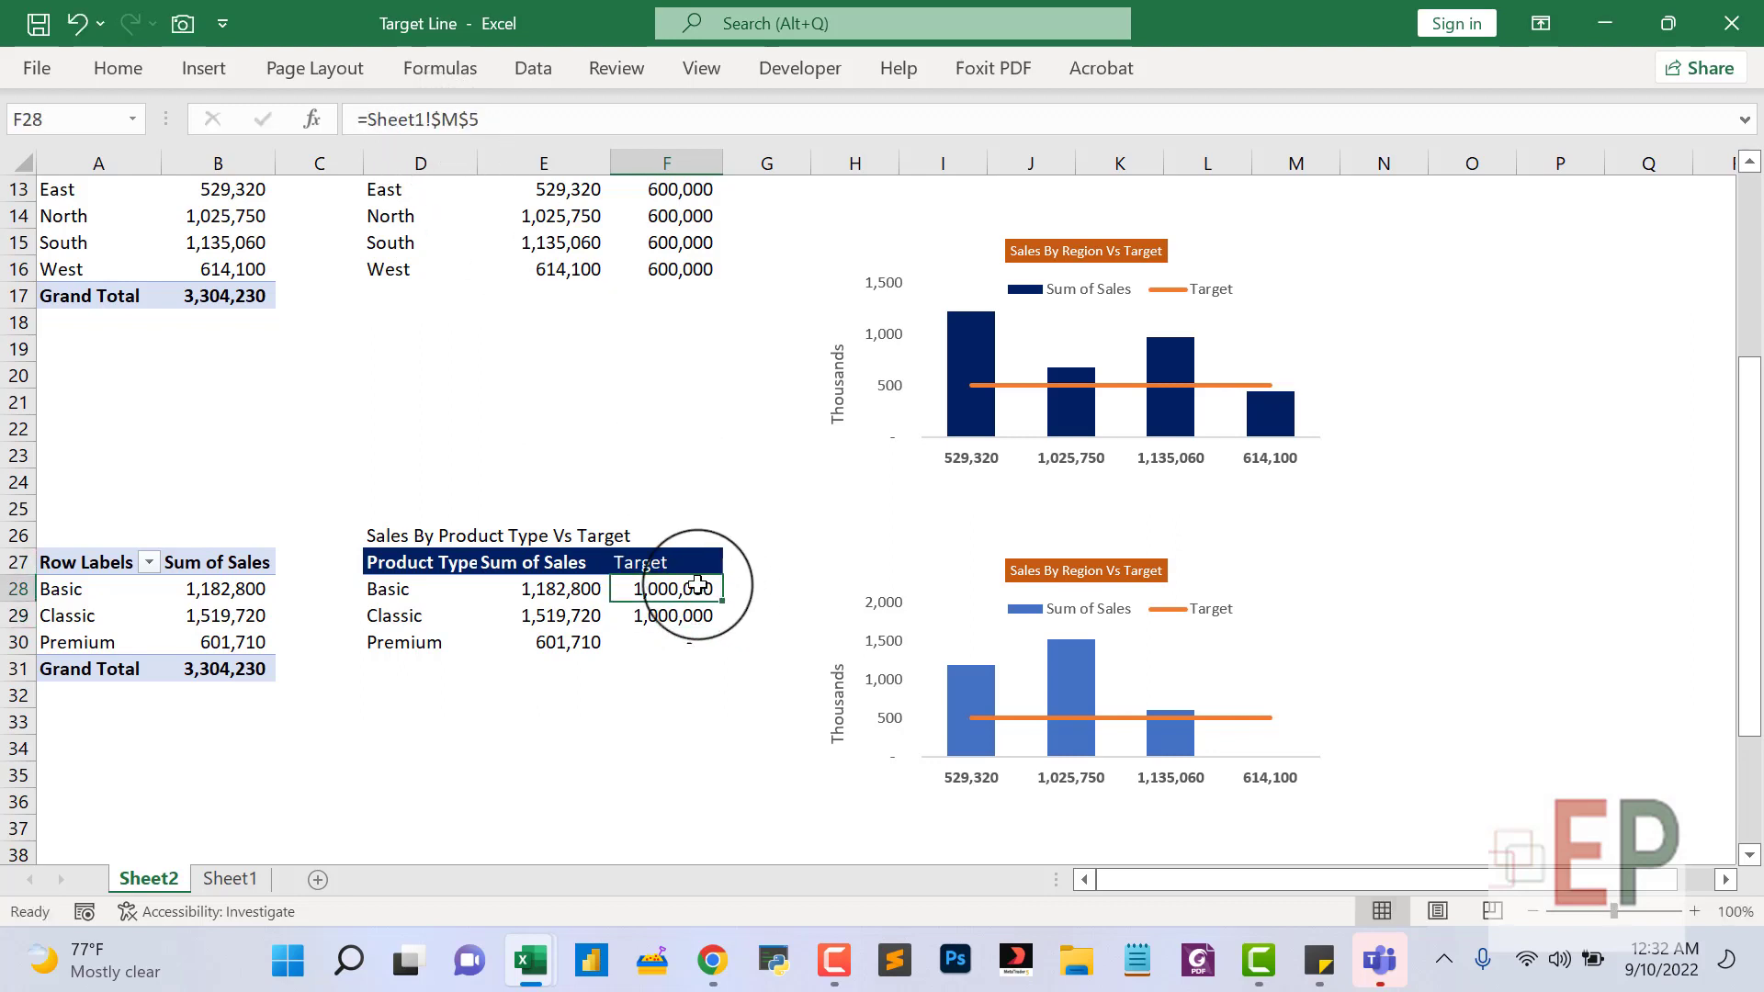
left_click_drag(730, 604, 705, 656)
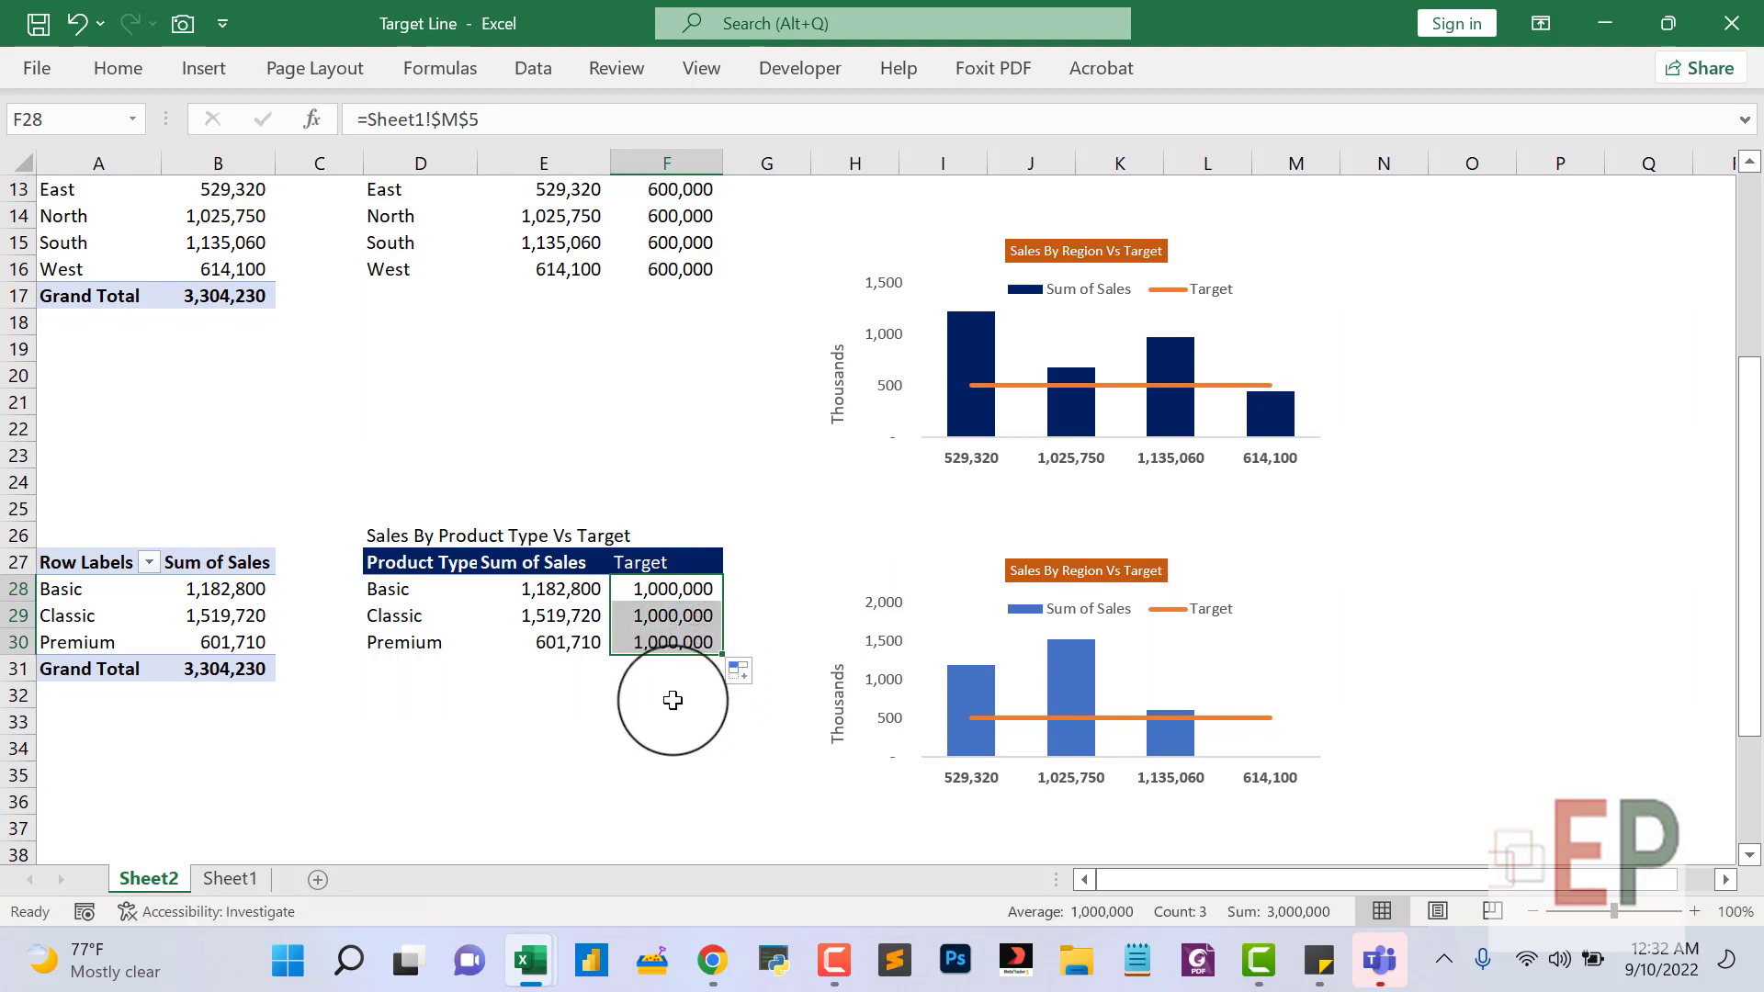
Recolor the Sum of Sales bars in the product type chart with the standard Dark Blue solid fill.
scroll(919, 615, "down", 1)
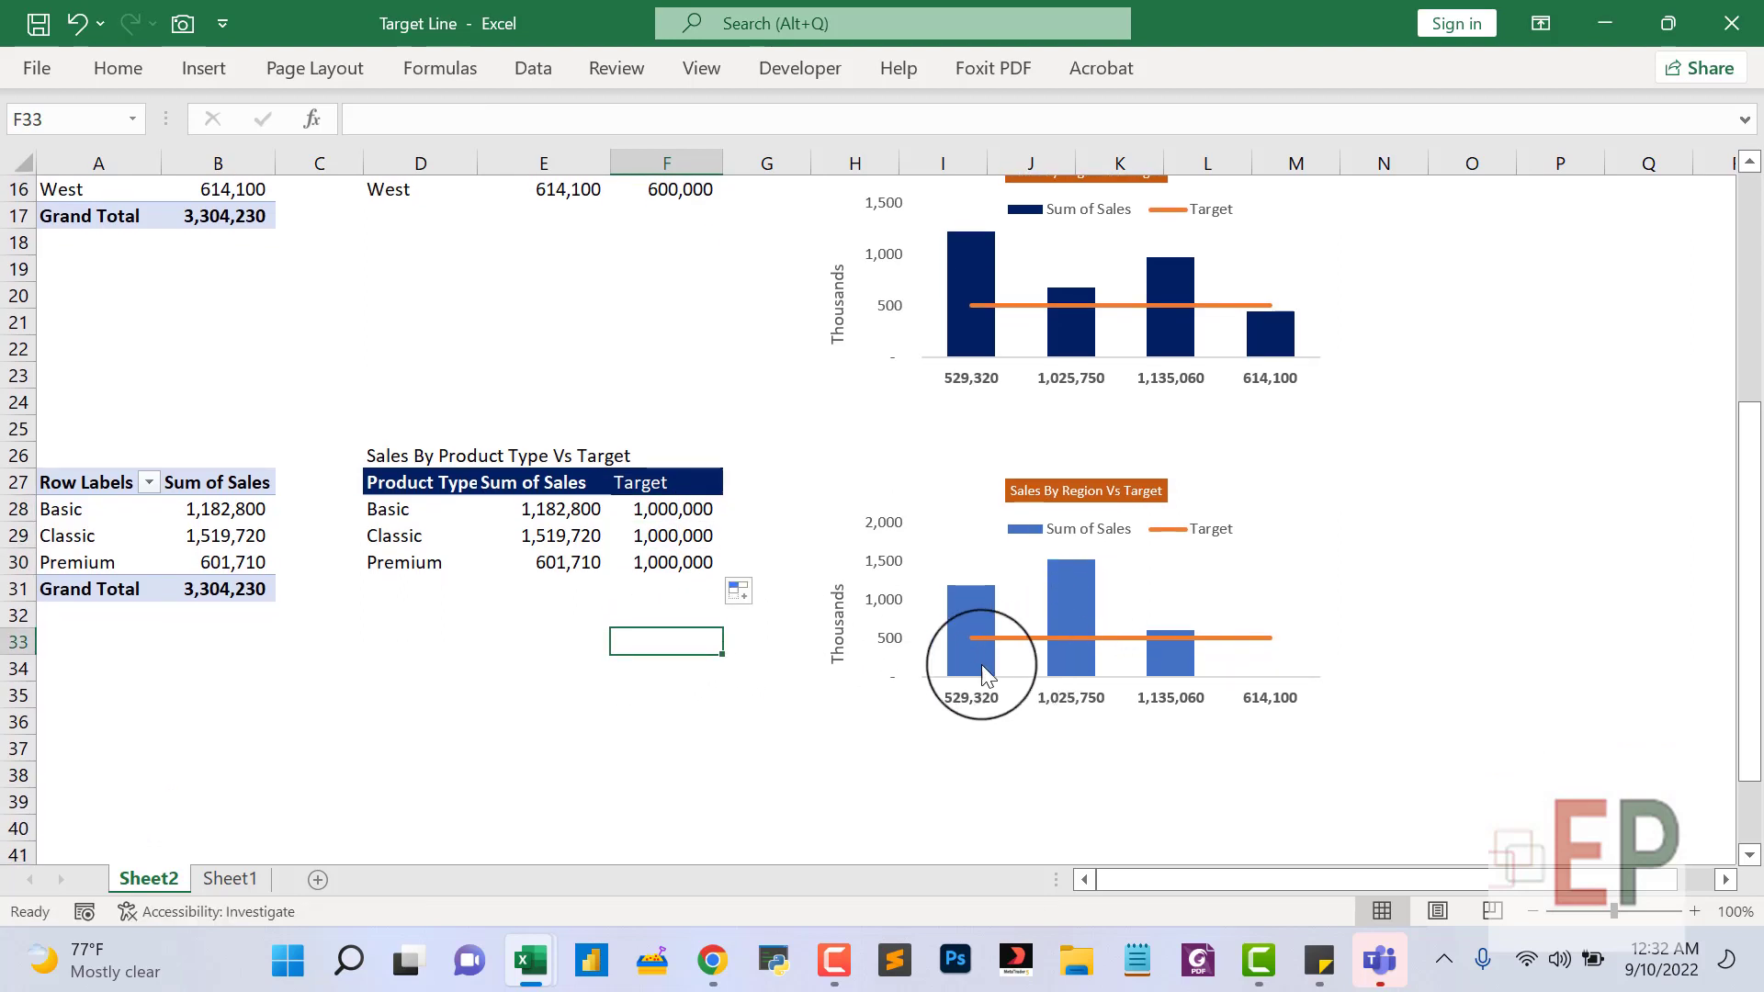
left_click(968, 664)
left_click(964, 350)
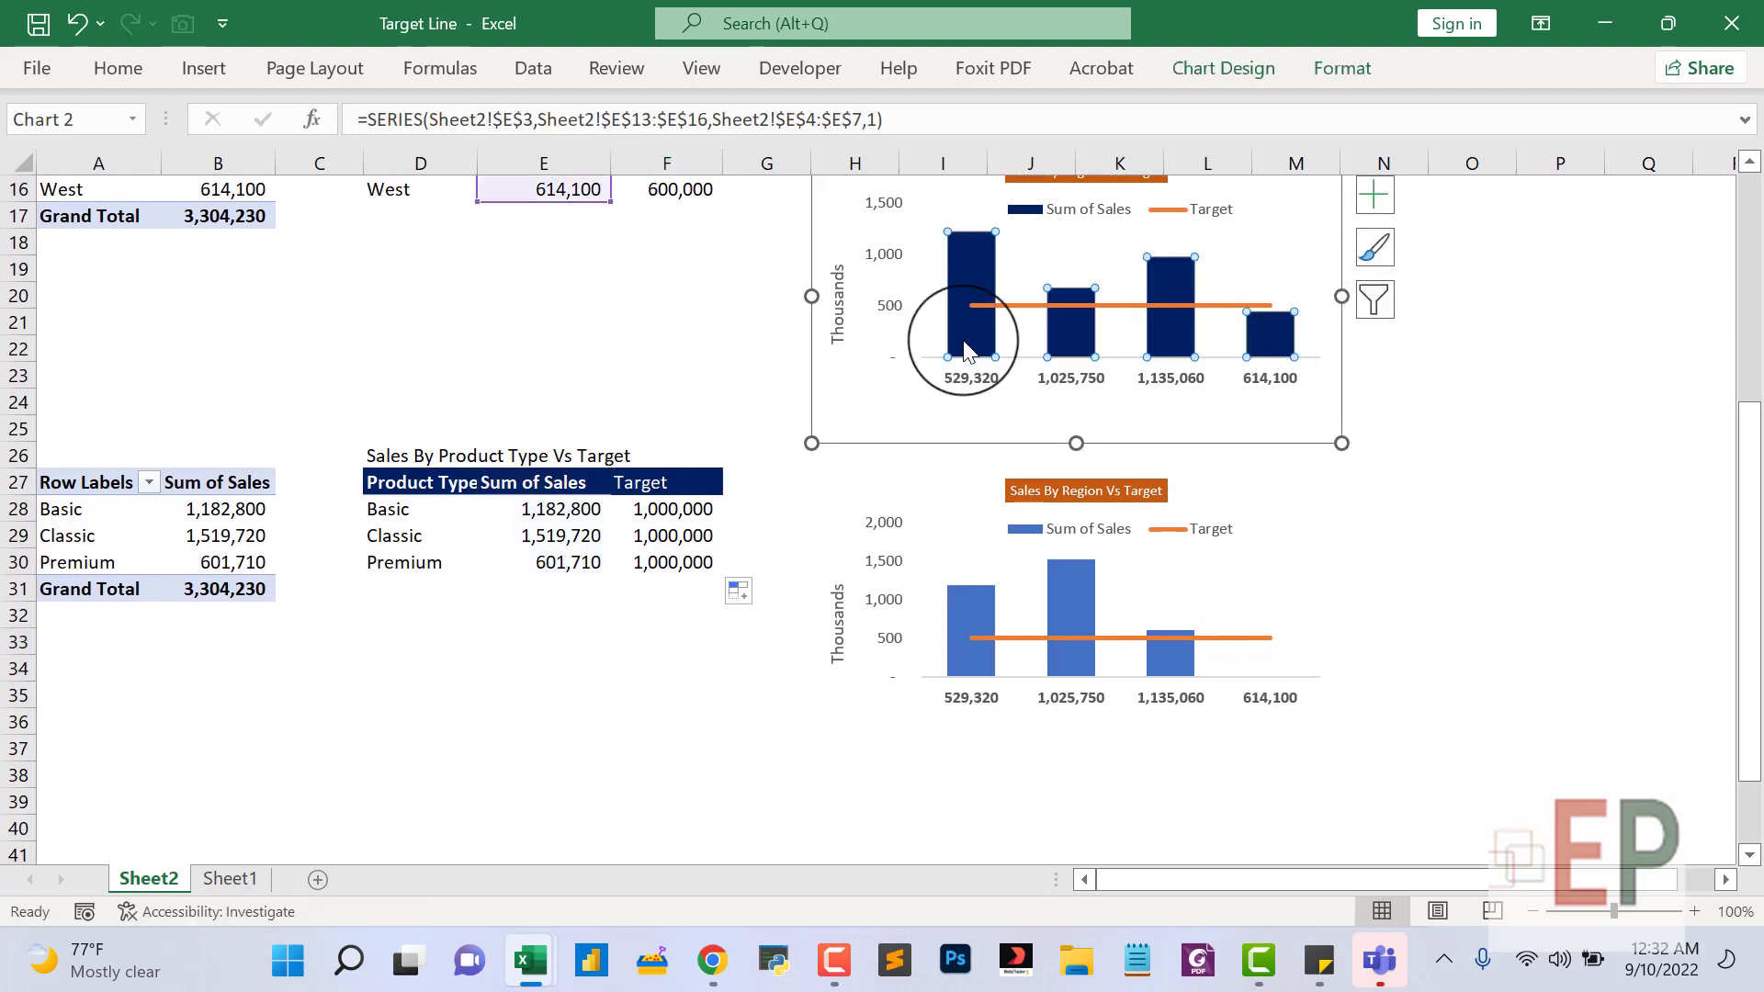
double_click(974, 661)
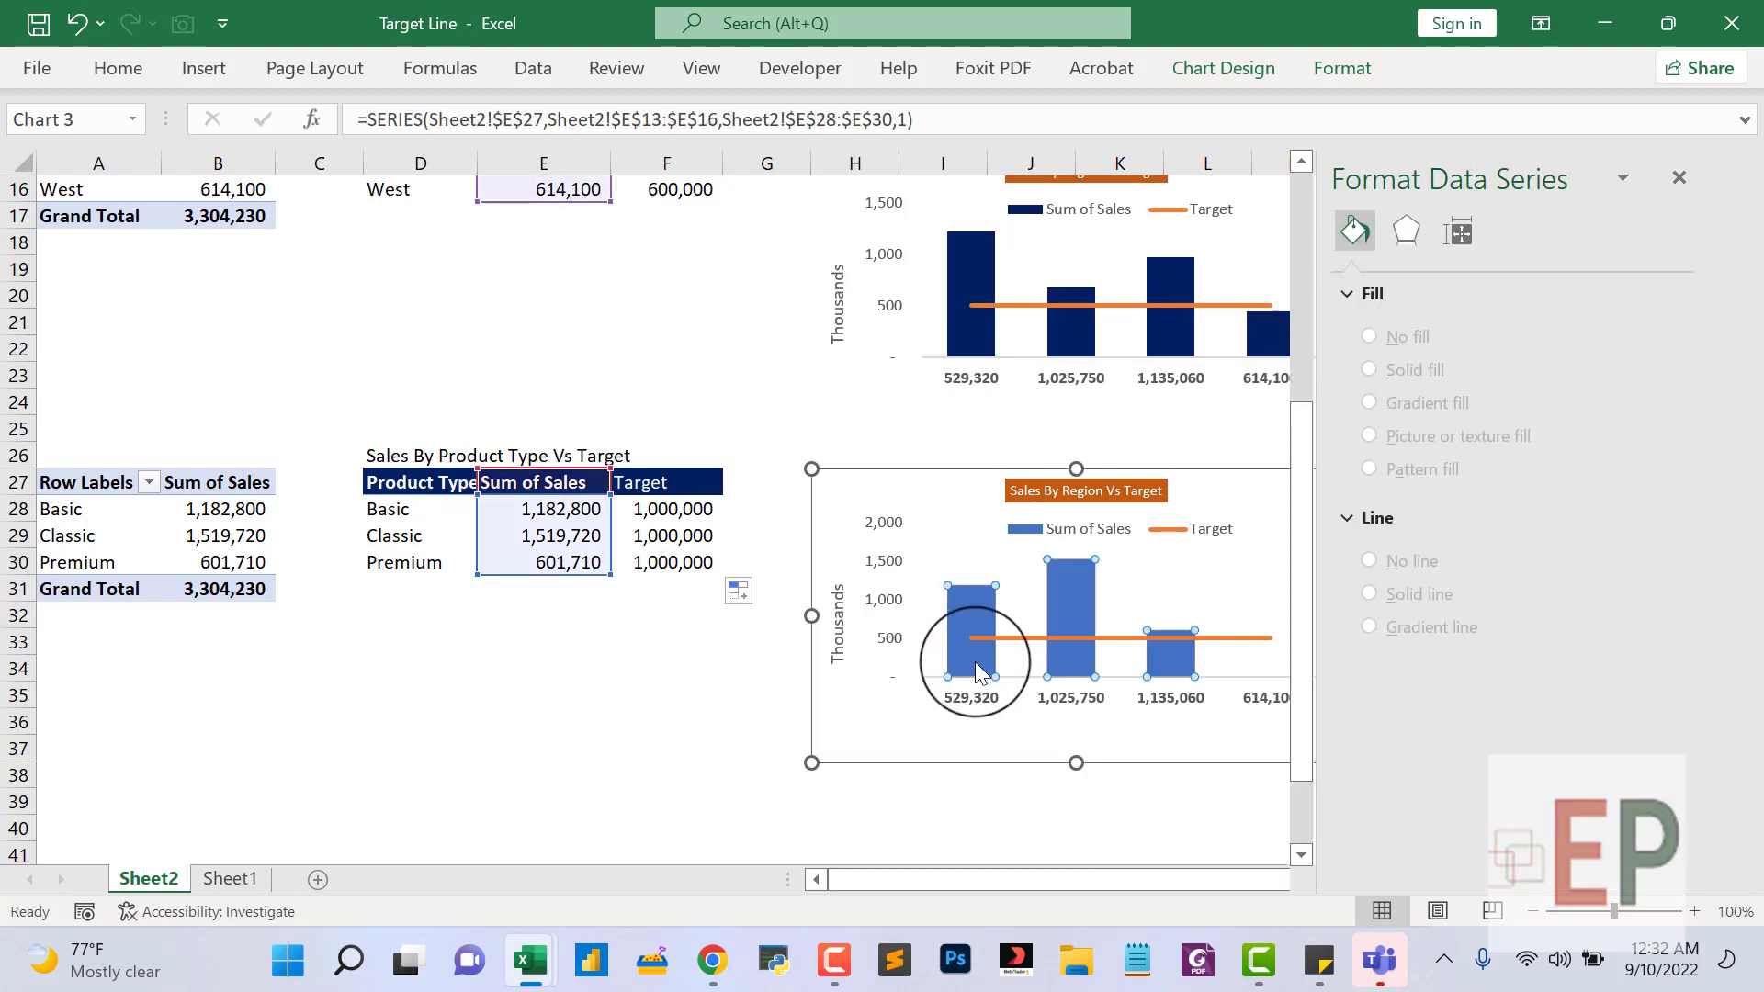
left_click(1354, 271)
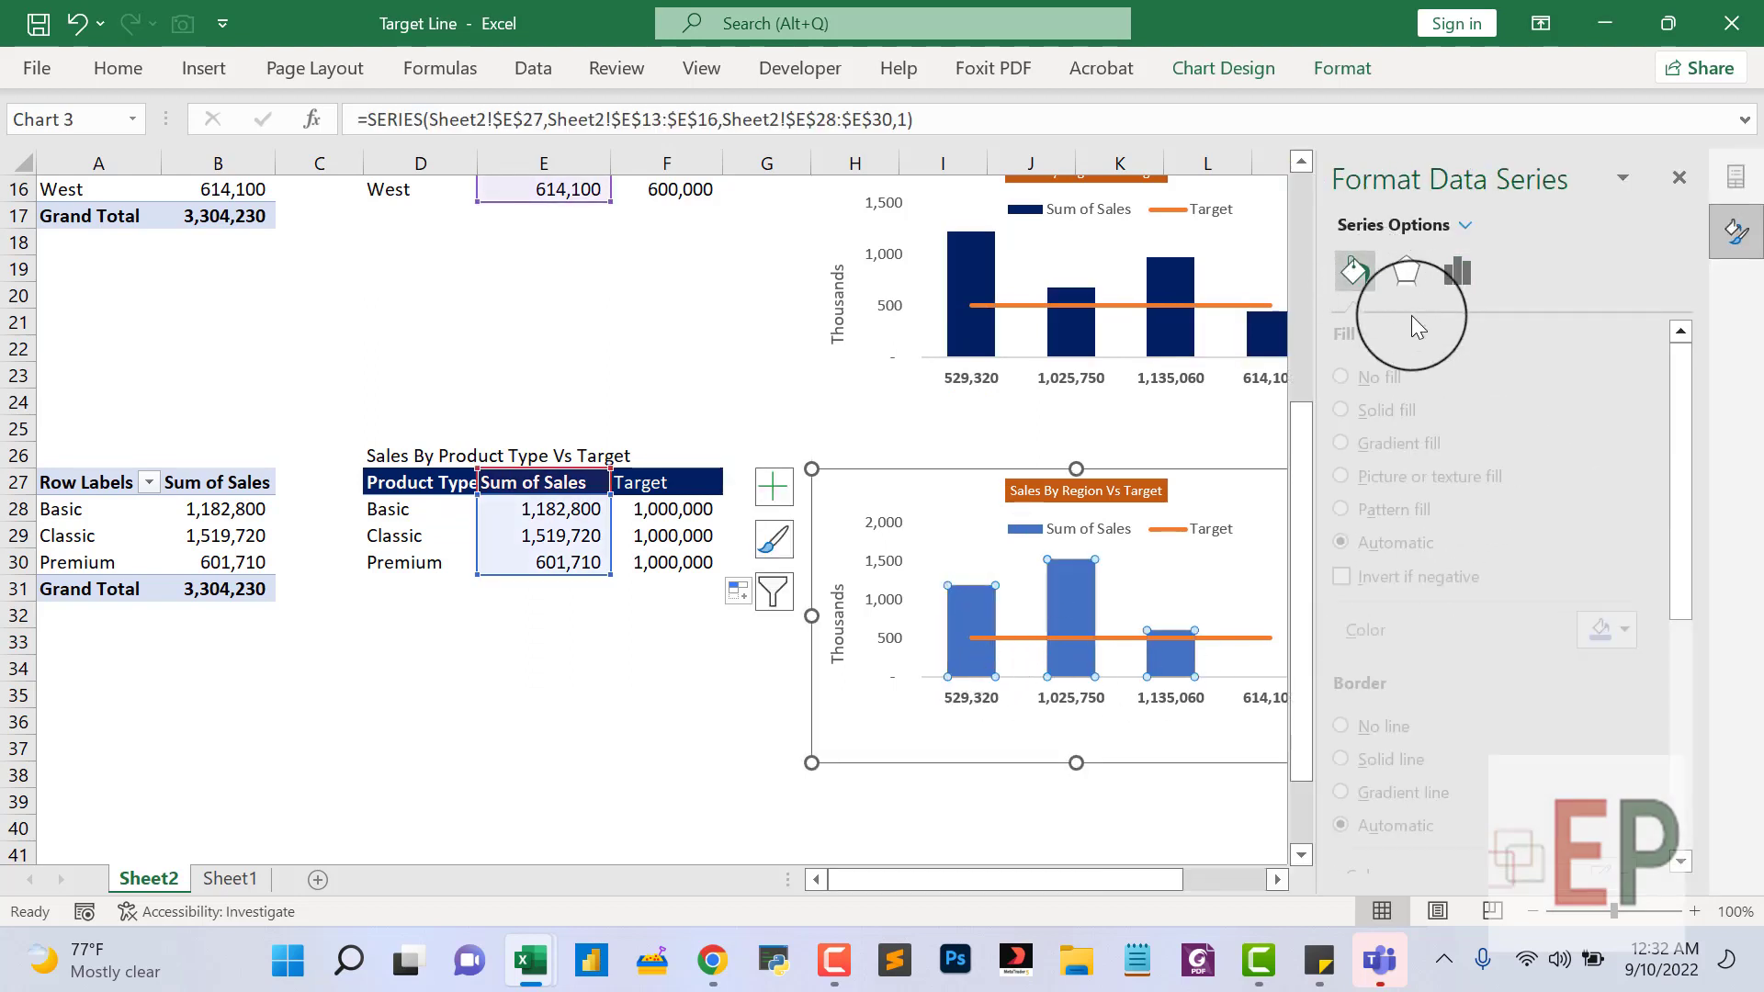
left_click(1651, 629)
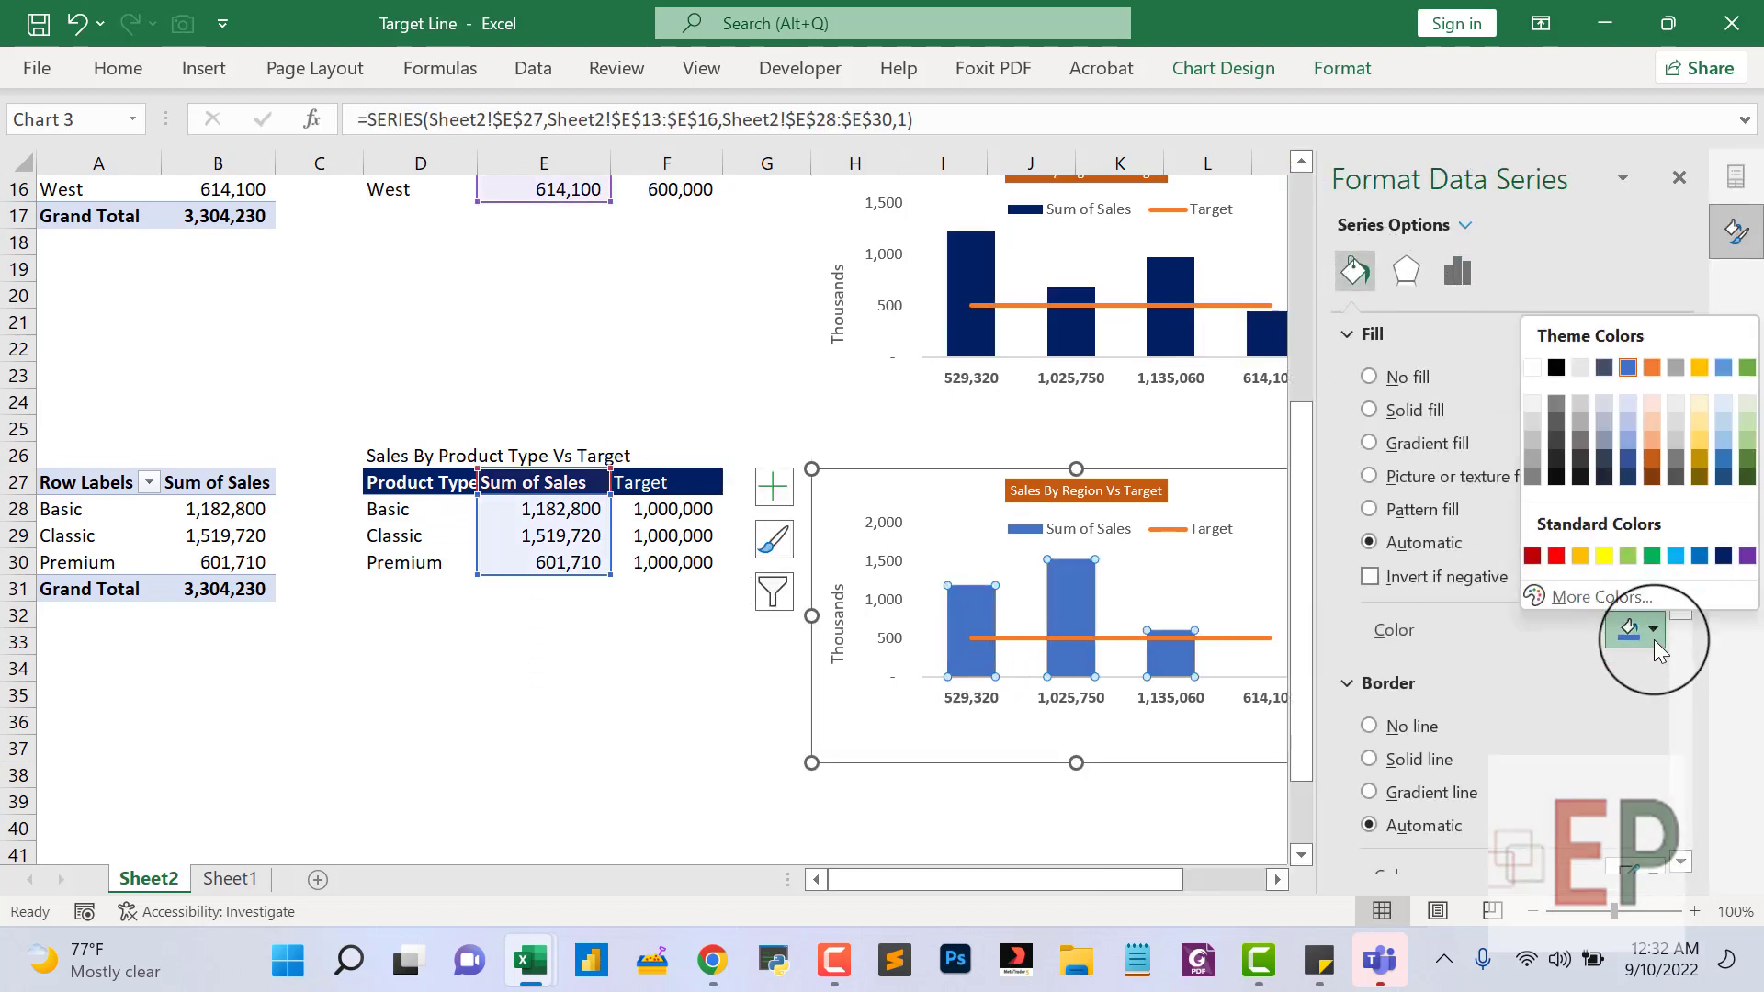
left_click(1723, 556)
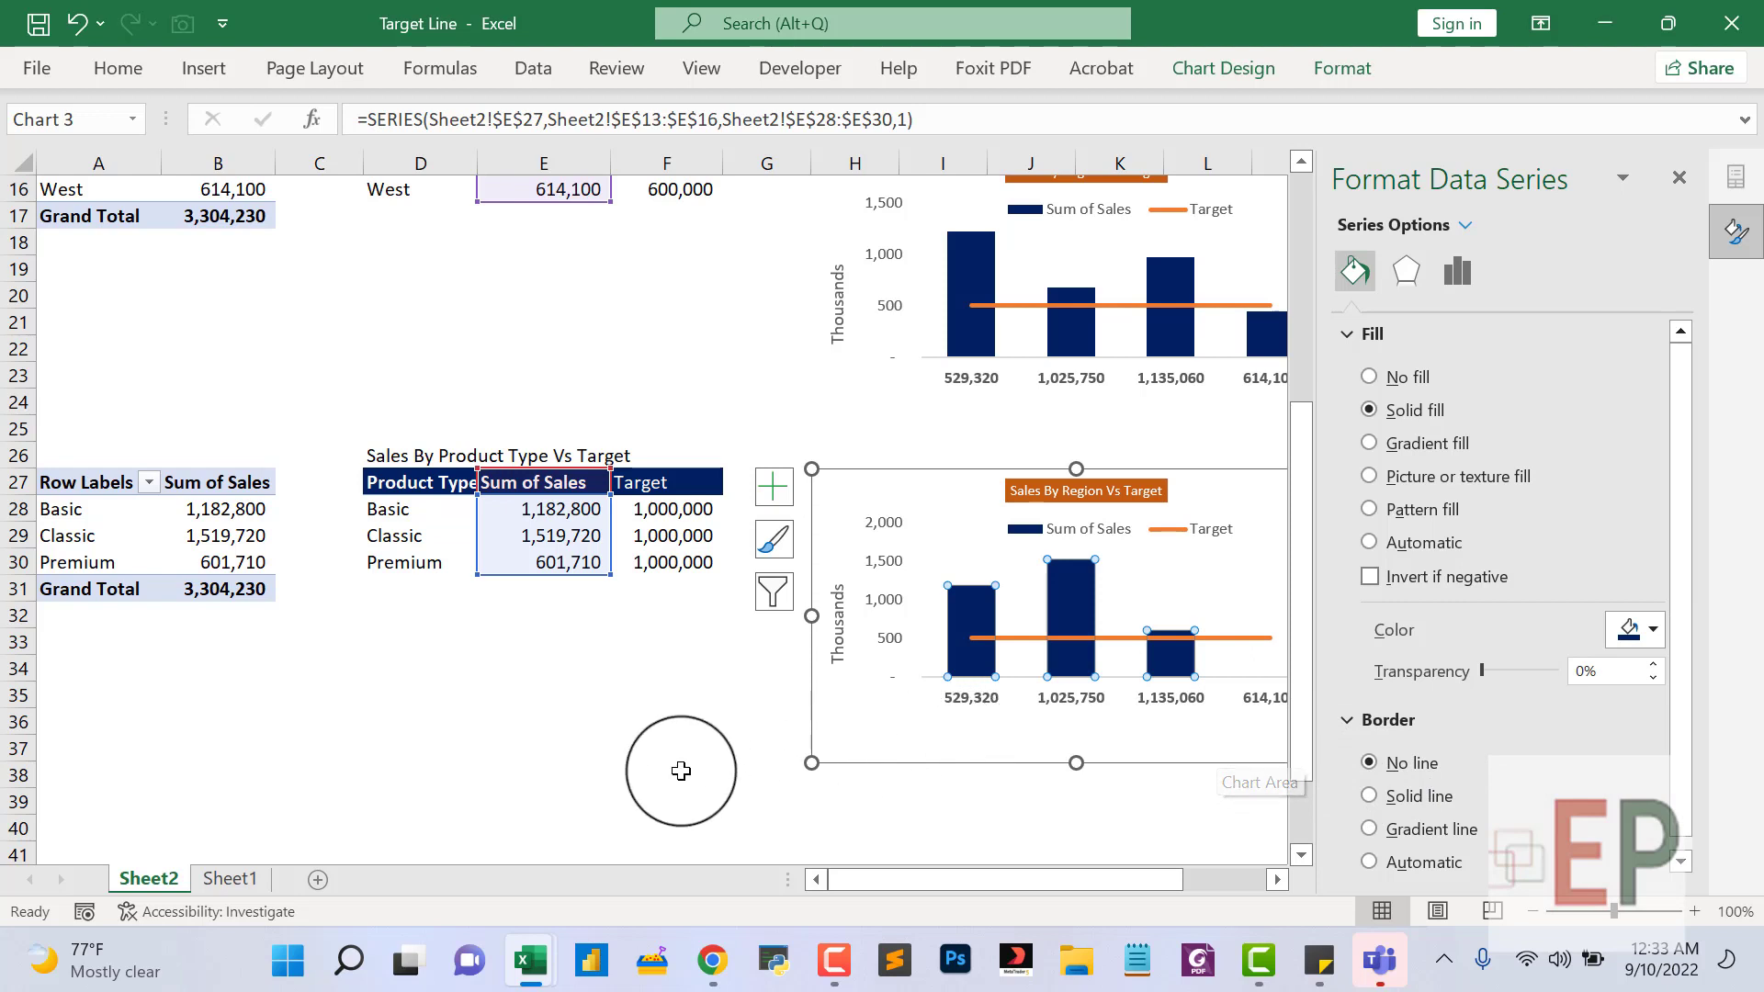
left_click(643, 751)
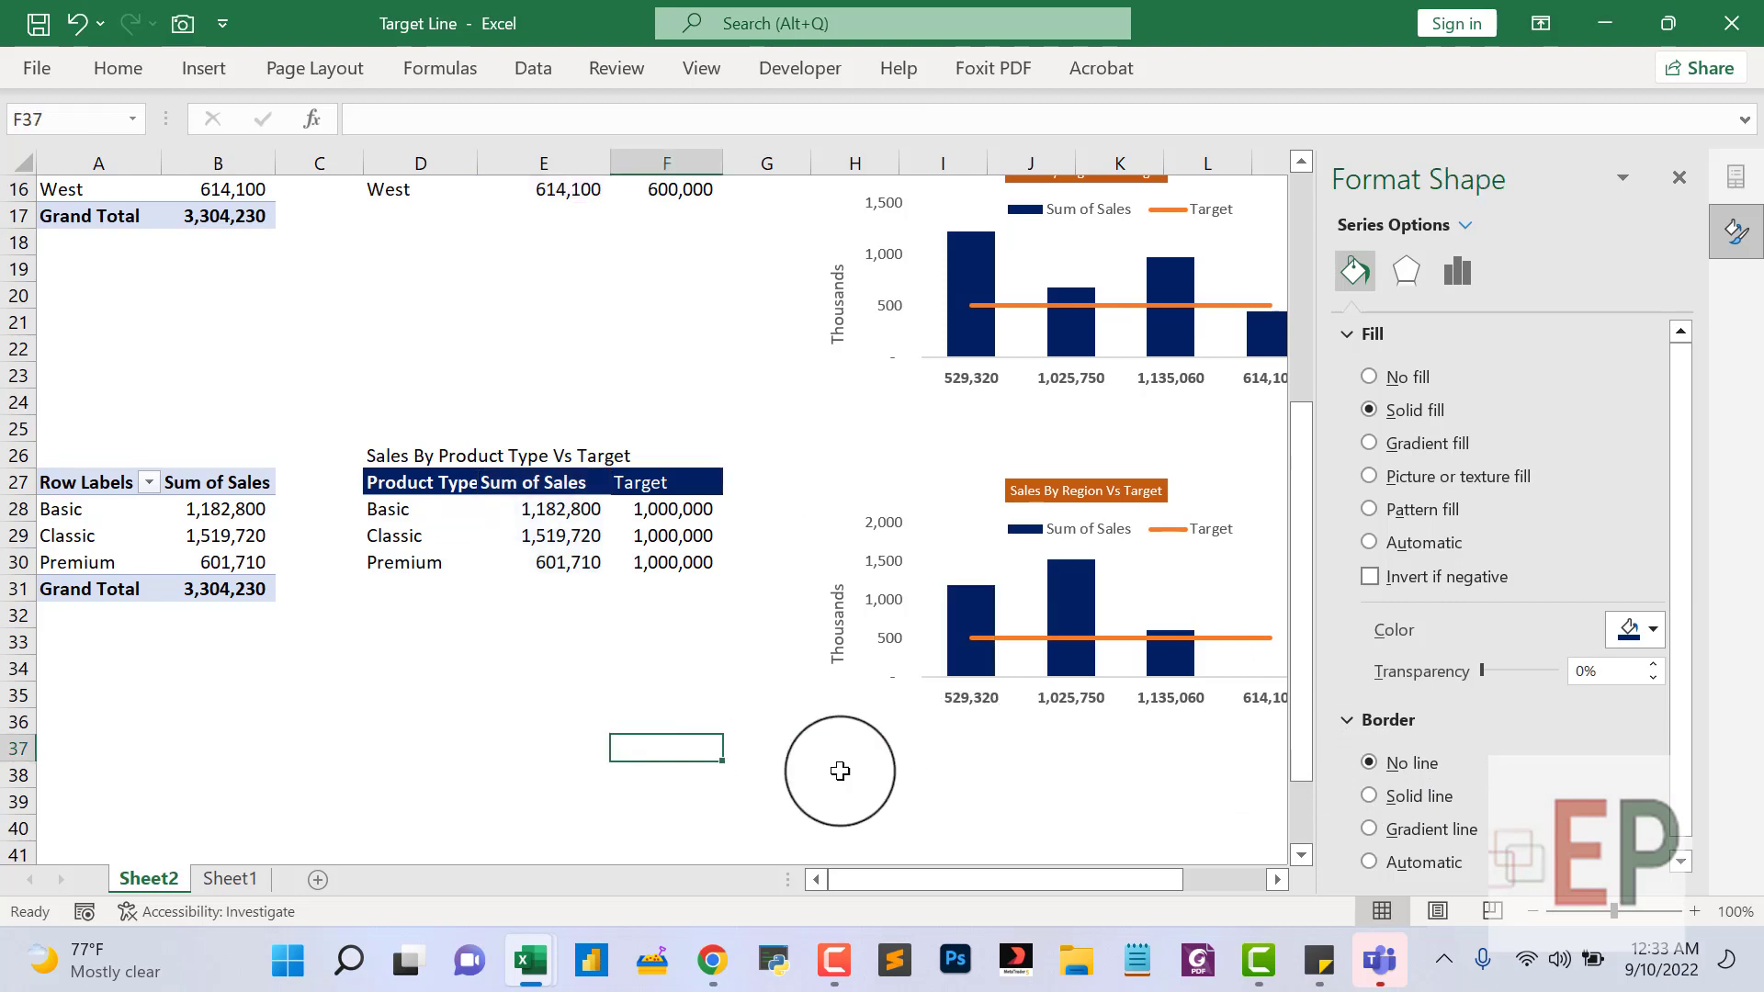
Link the product type chart's title to =Sheet2!$D$26 and close the formatting pane.
left_click(1043, 487)
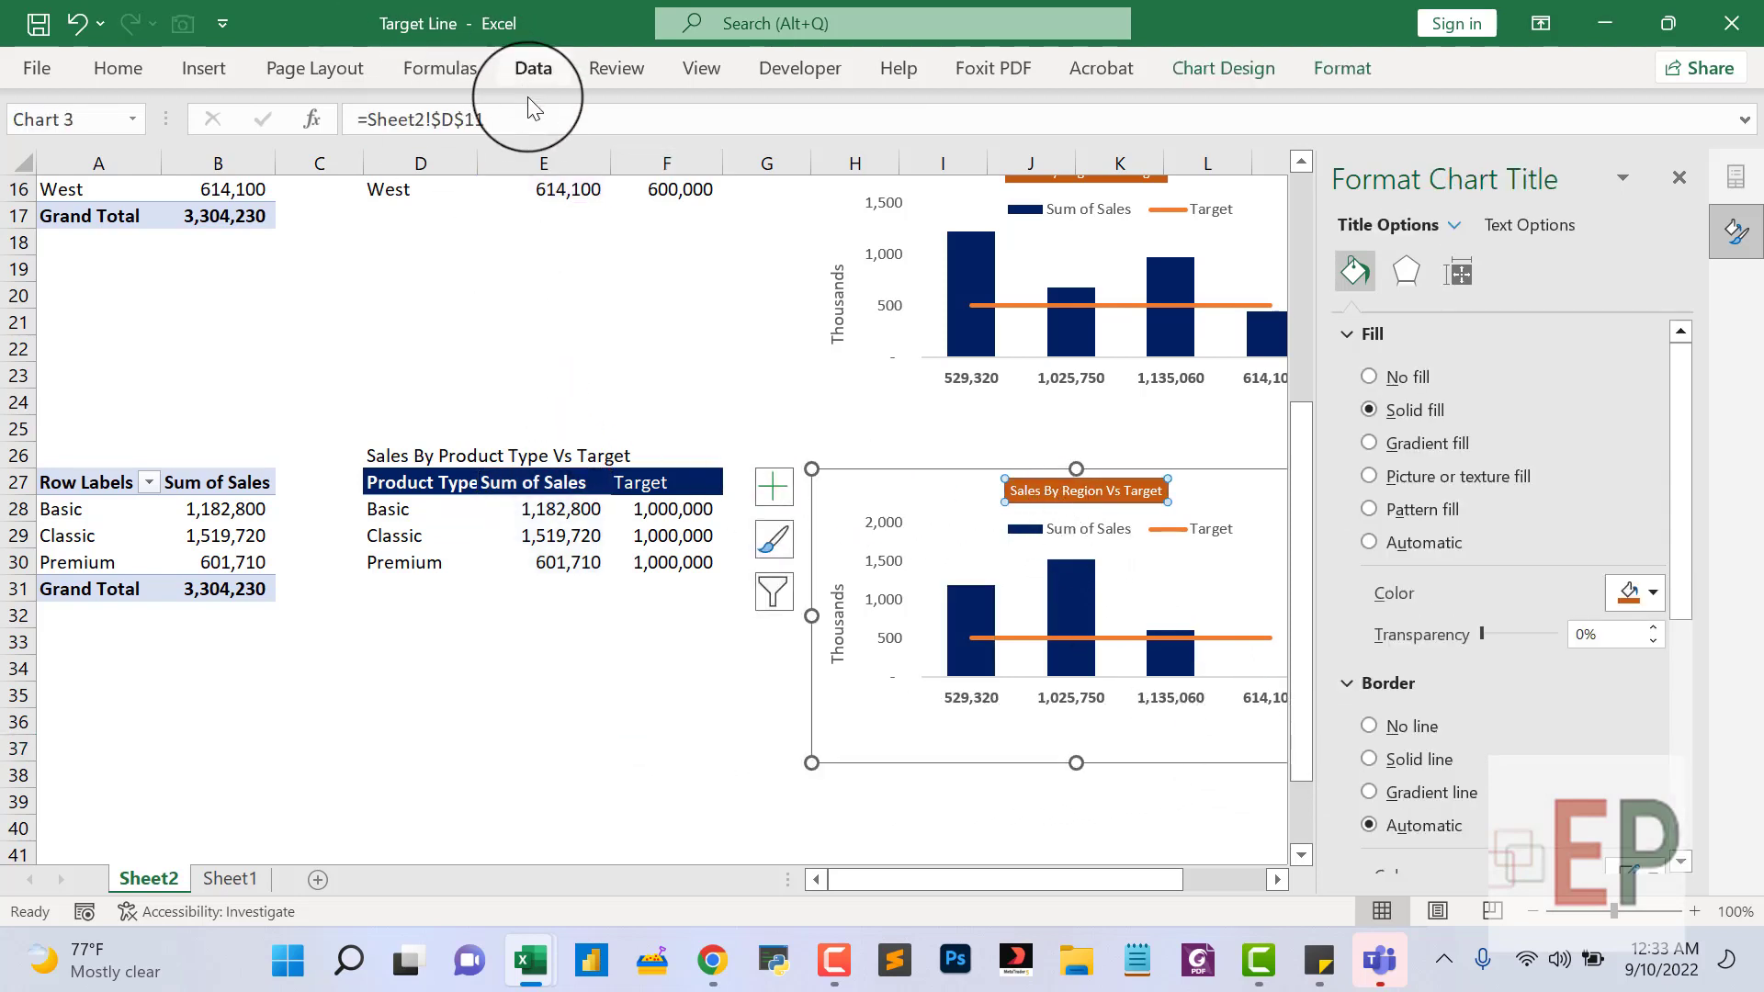
left_click(515, 117)
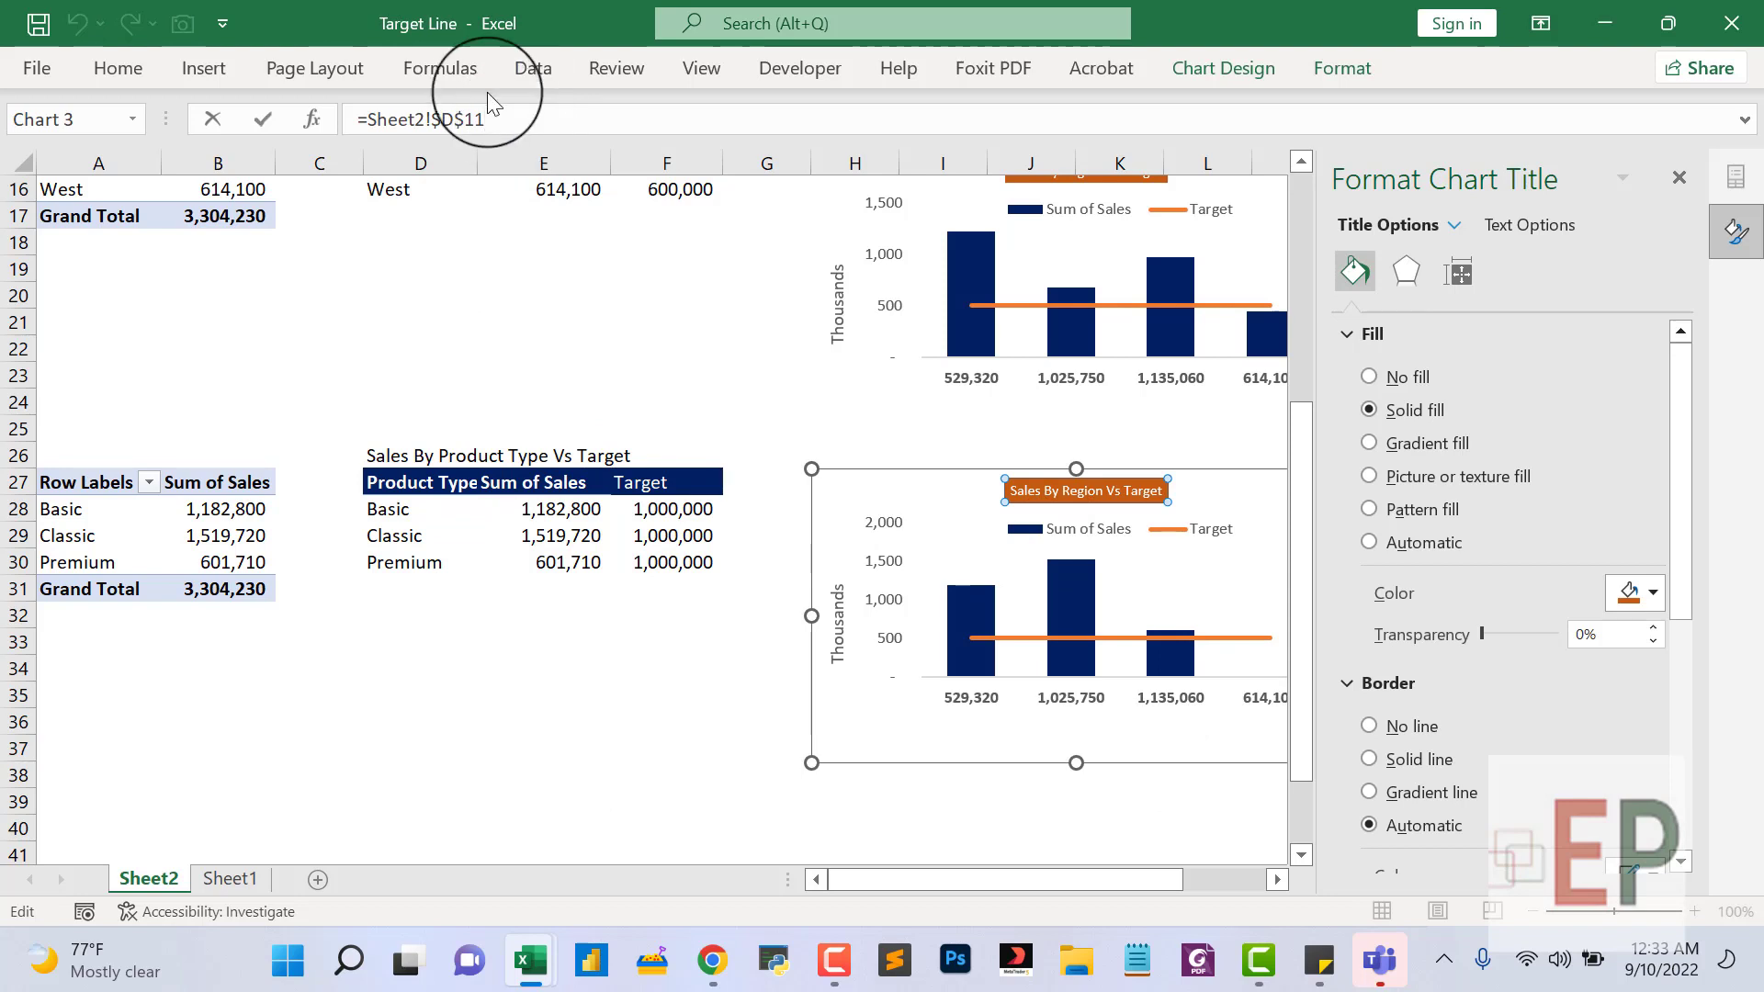
type("=Sheet2!$D$26")
key("Return")
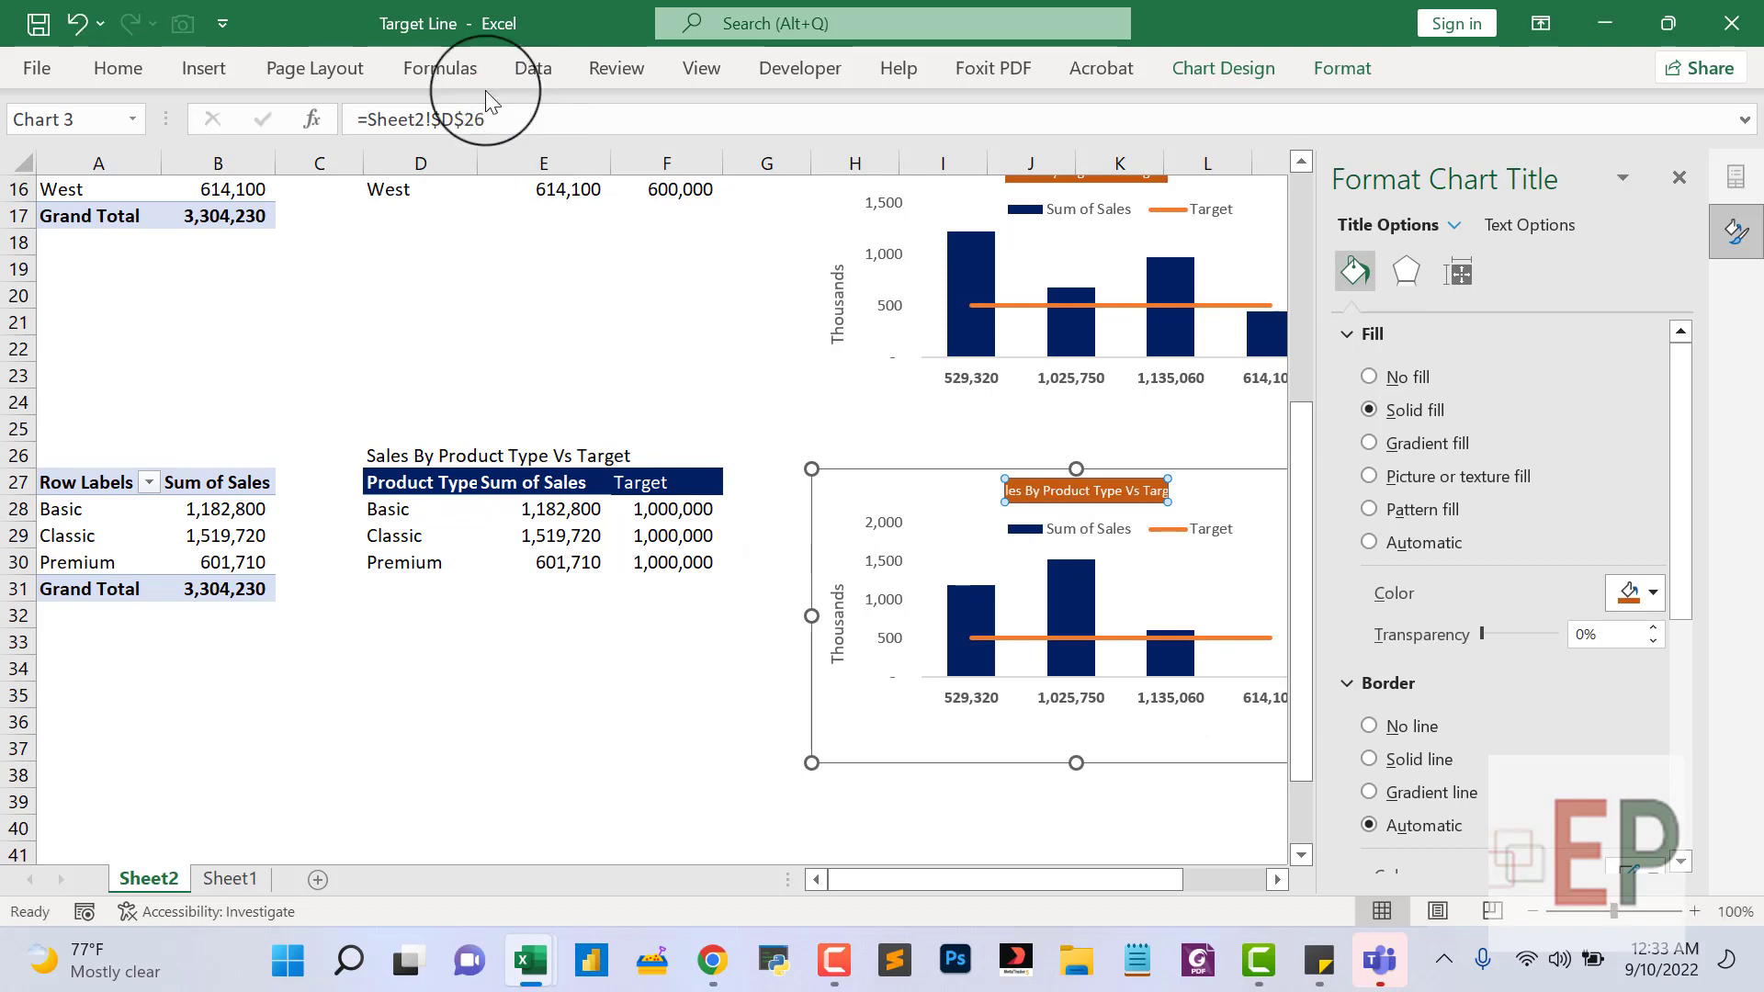
left_click(344, 711)
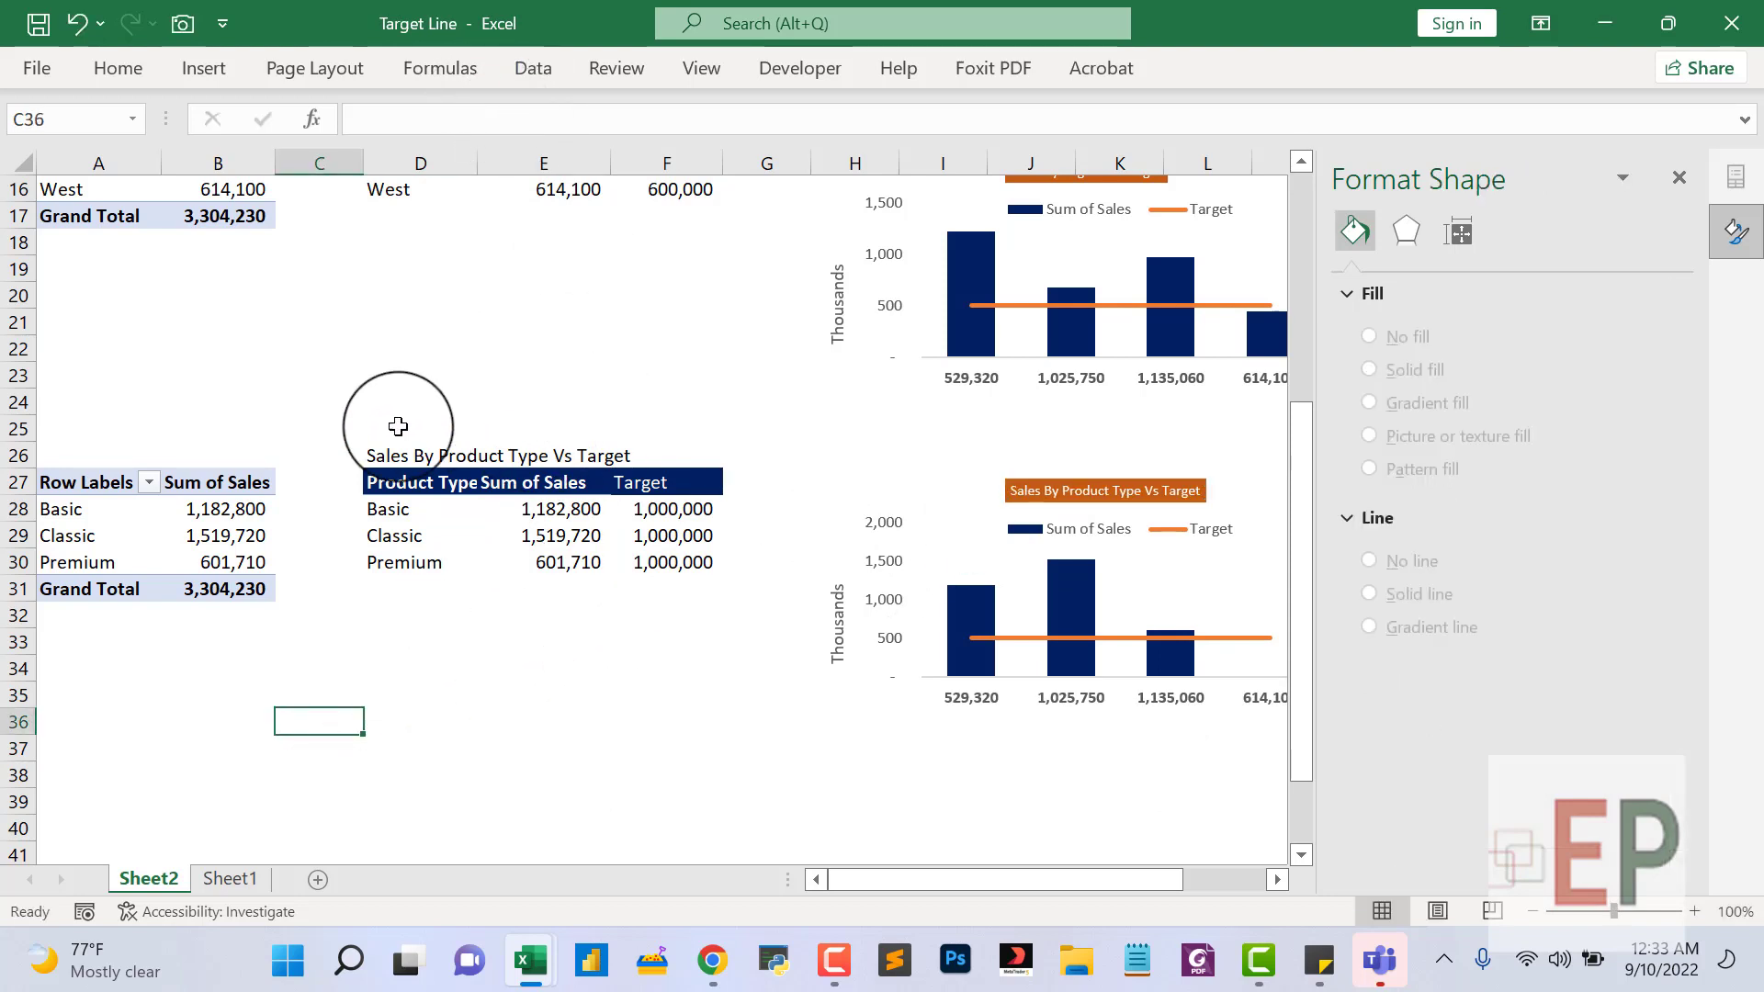
left_click(395, 454)
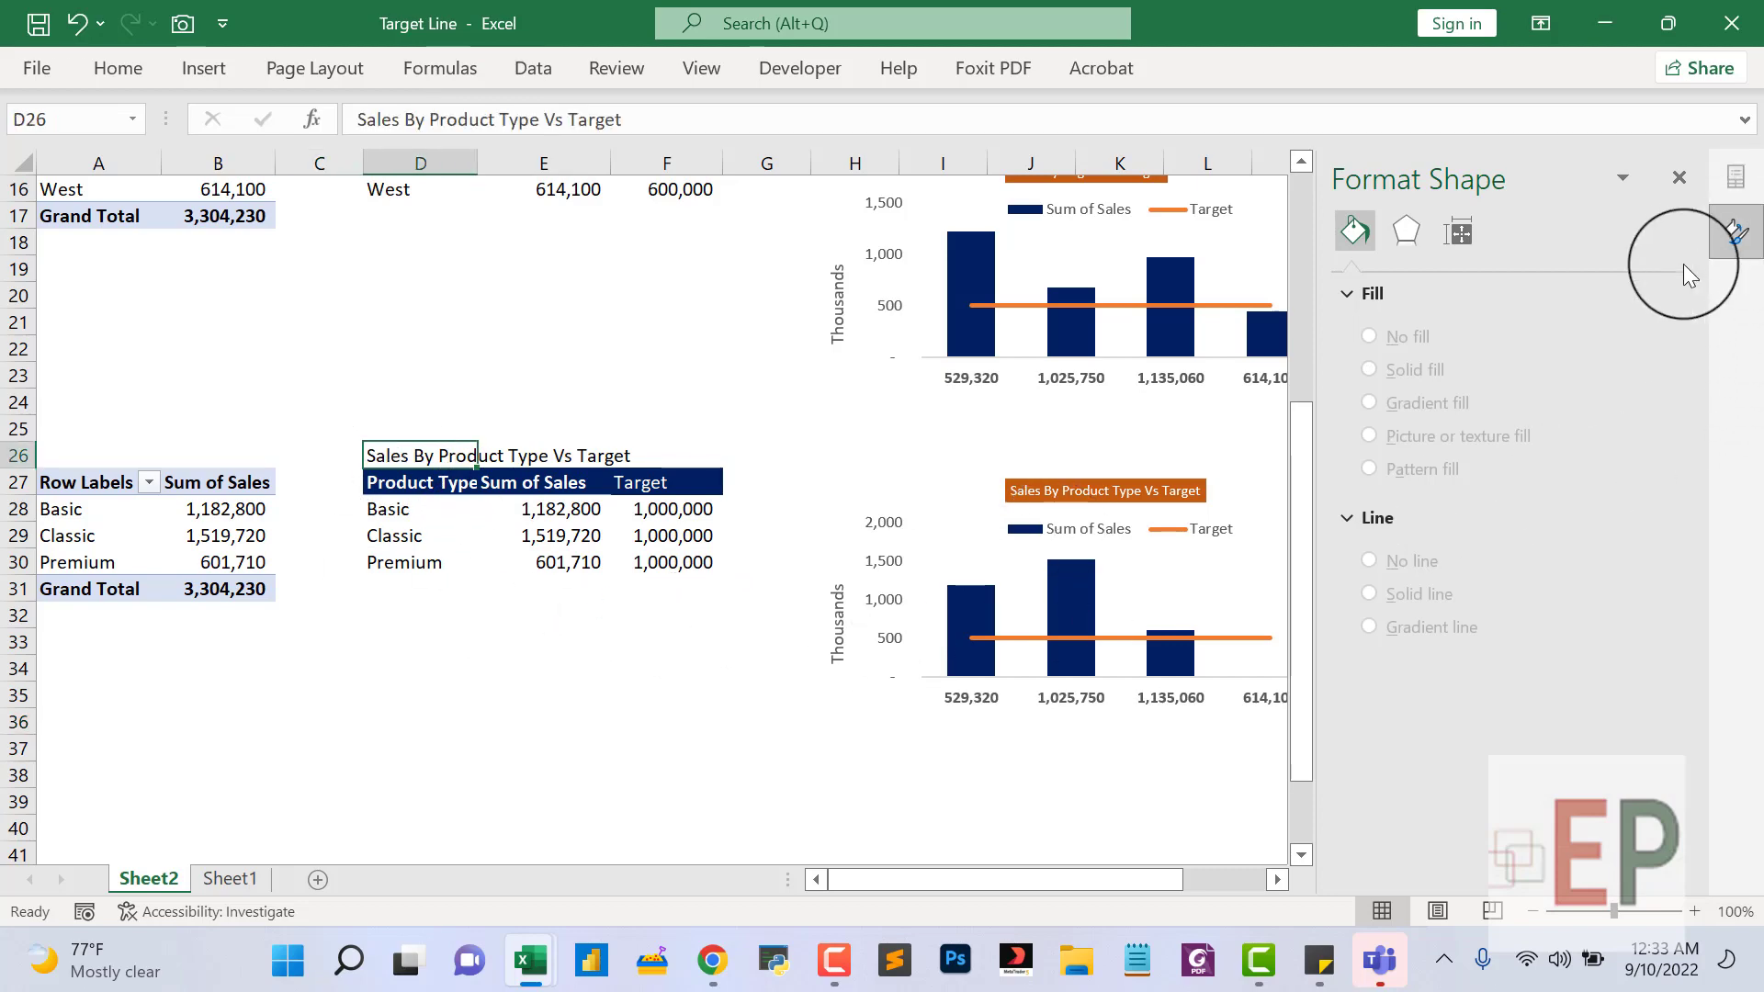
left_click(1678, 177)
left_click(432, 715)
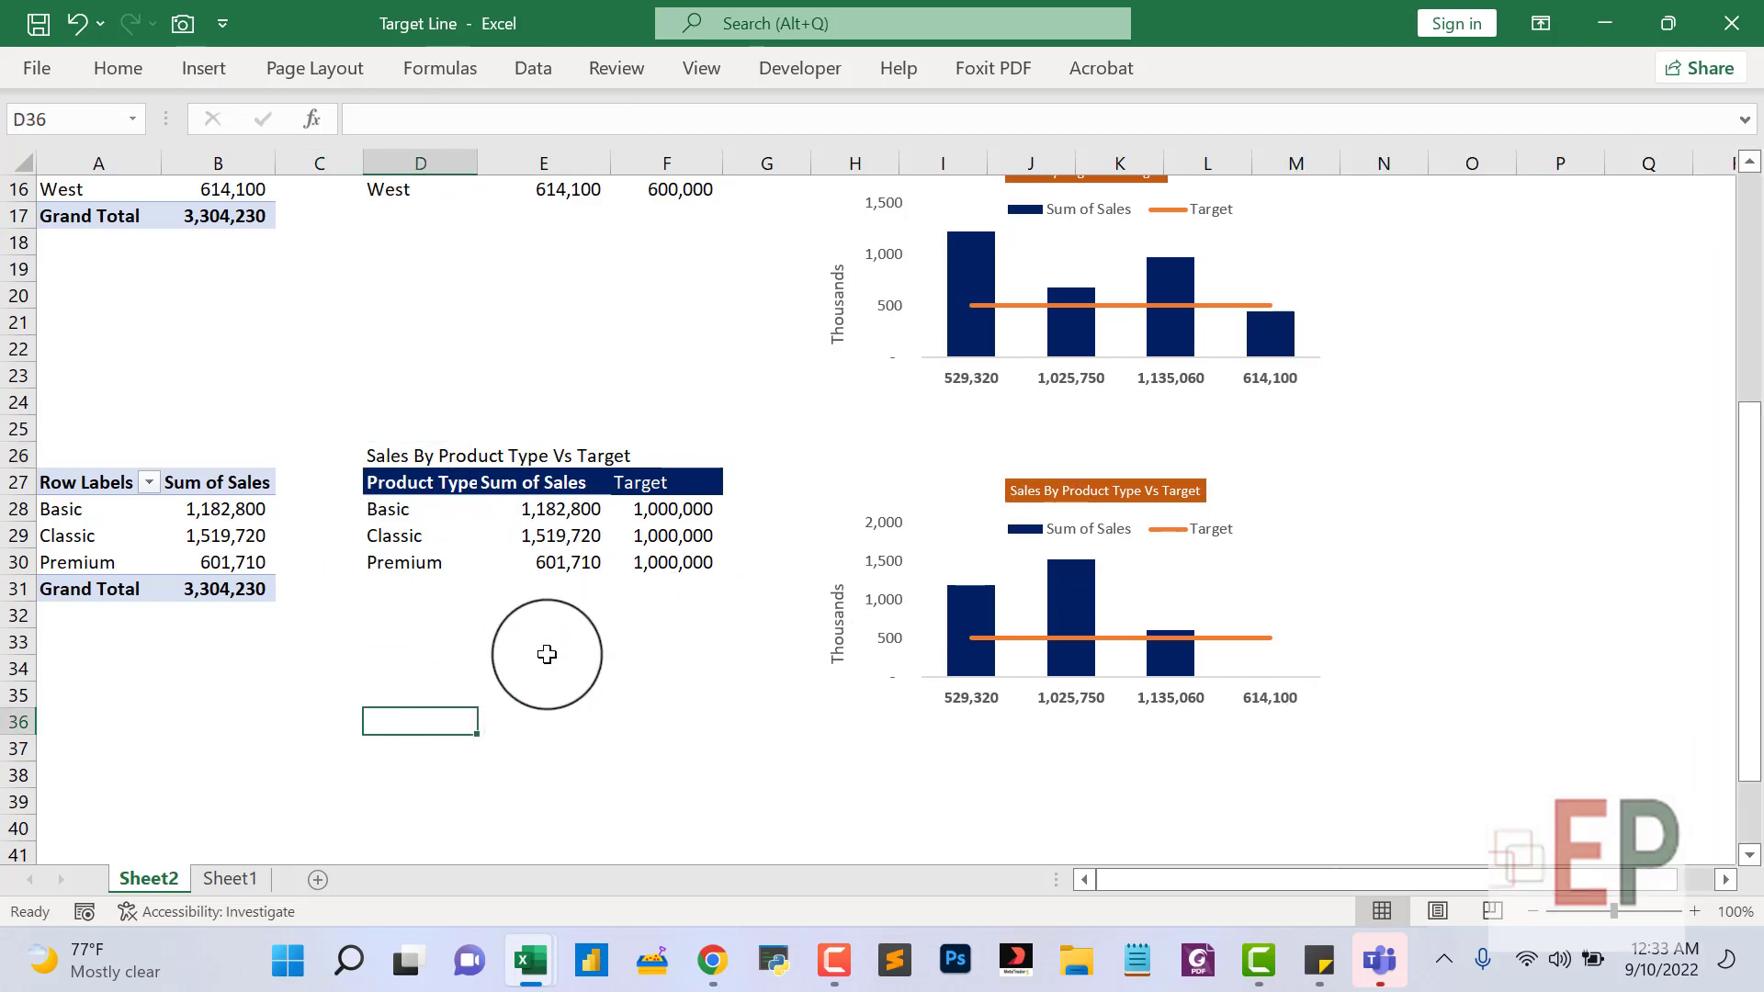
Check the Sales Channel entry in the Target list on Sheet1 and review the existing tables and charts on Sheet2.
scroll(547, 653, "up", 4)
scroll(546, 653, "up", 1)
scroll(540, 643, "down", 4)
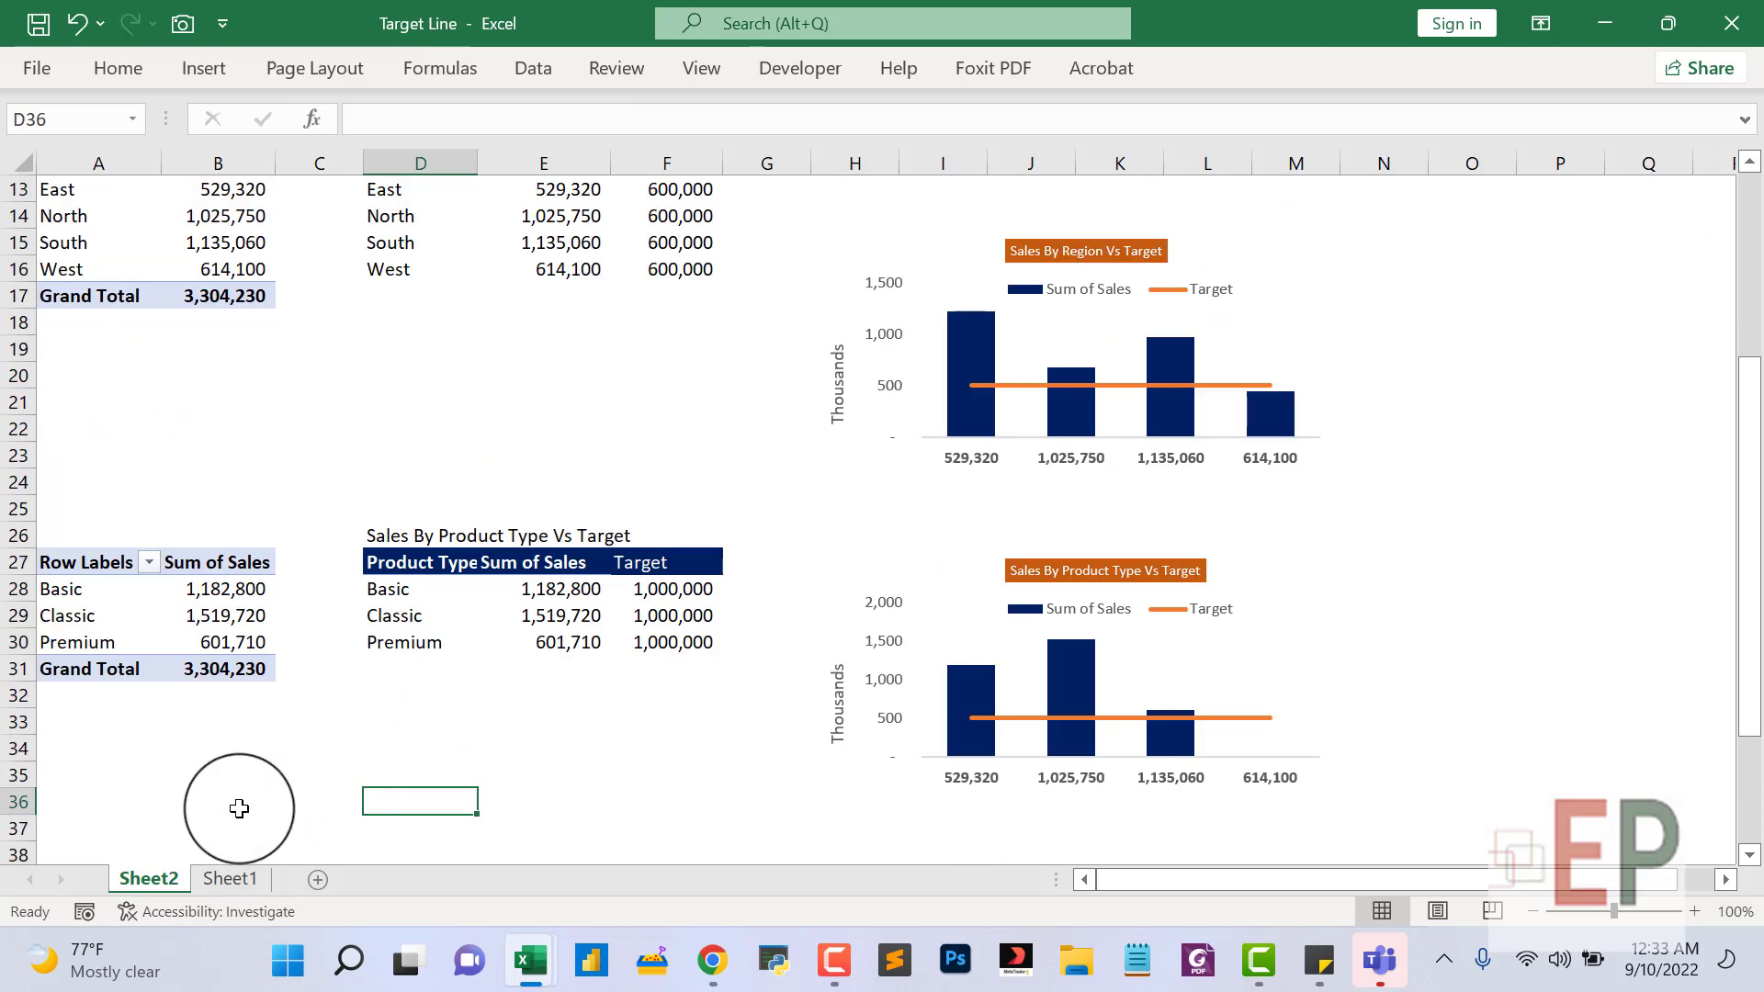
left_click(218, 882)
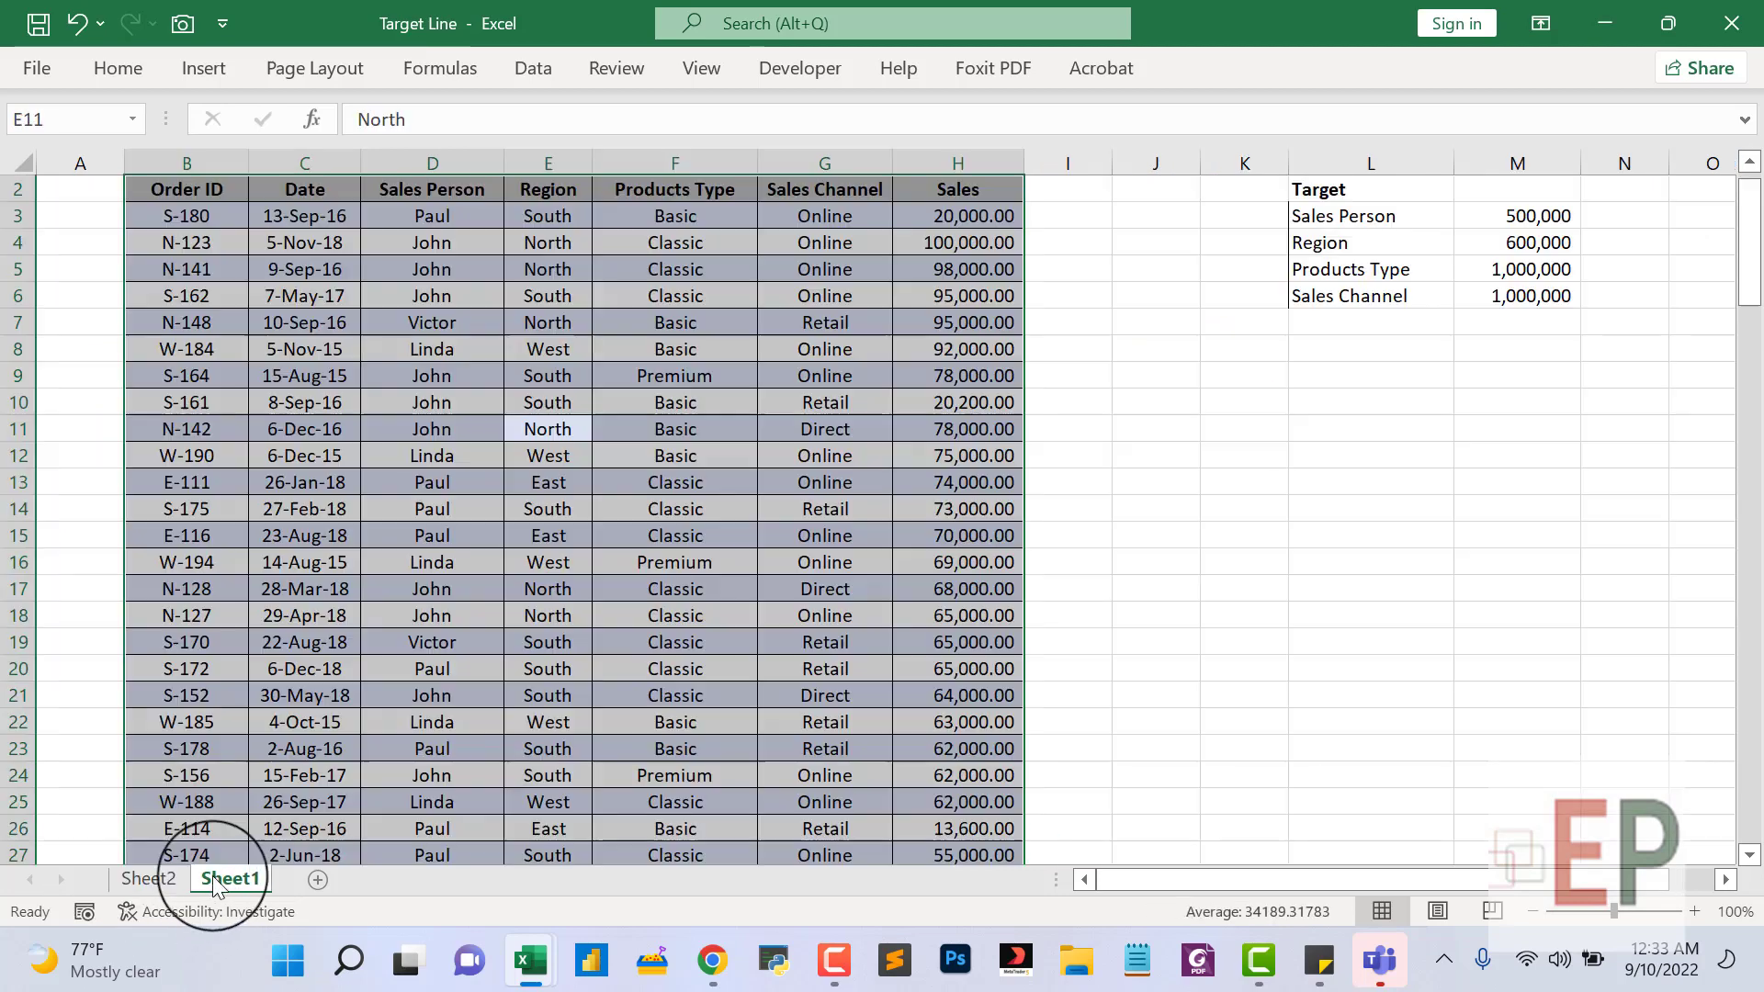
left_click(1320, 299)
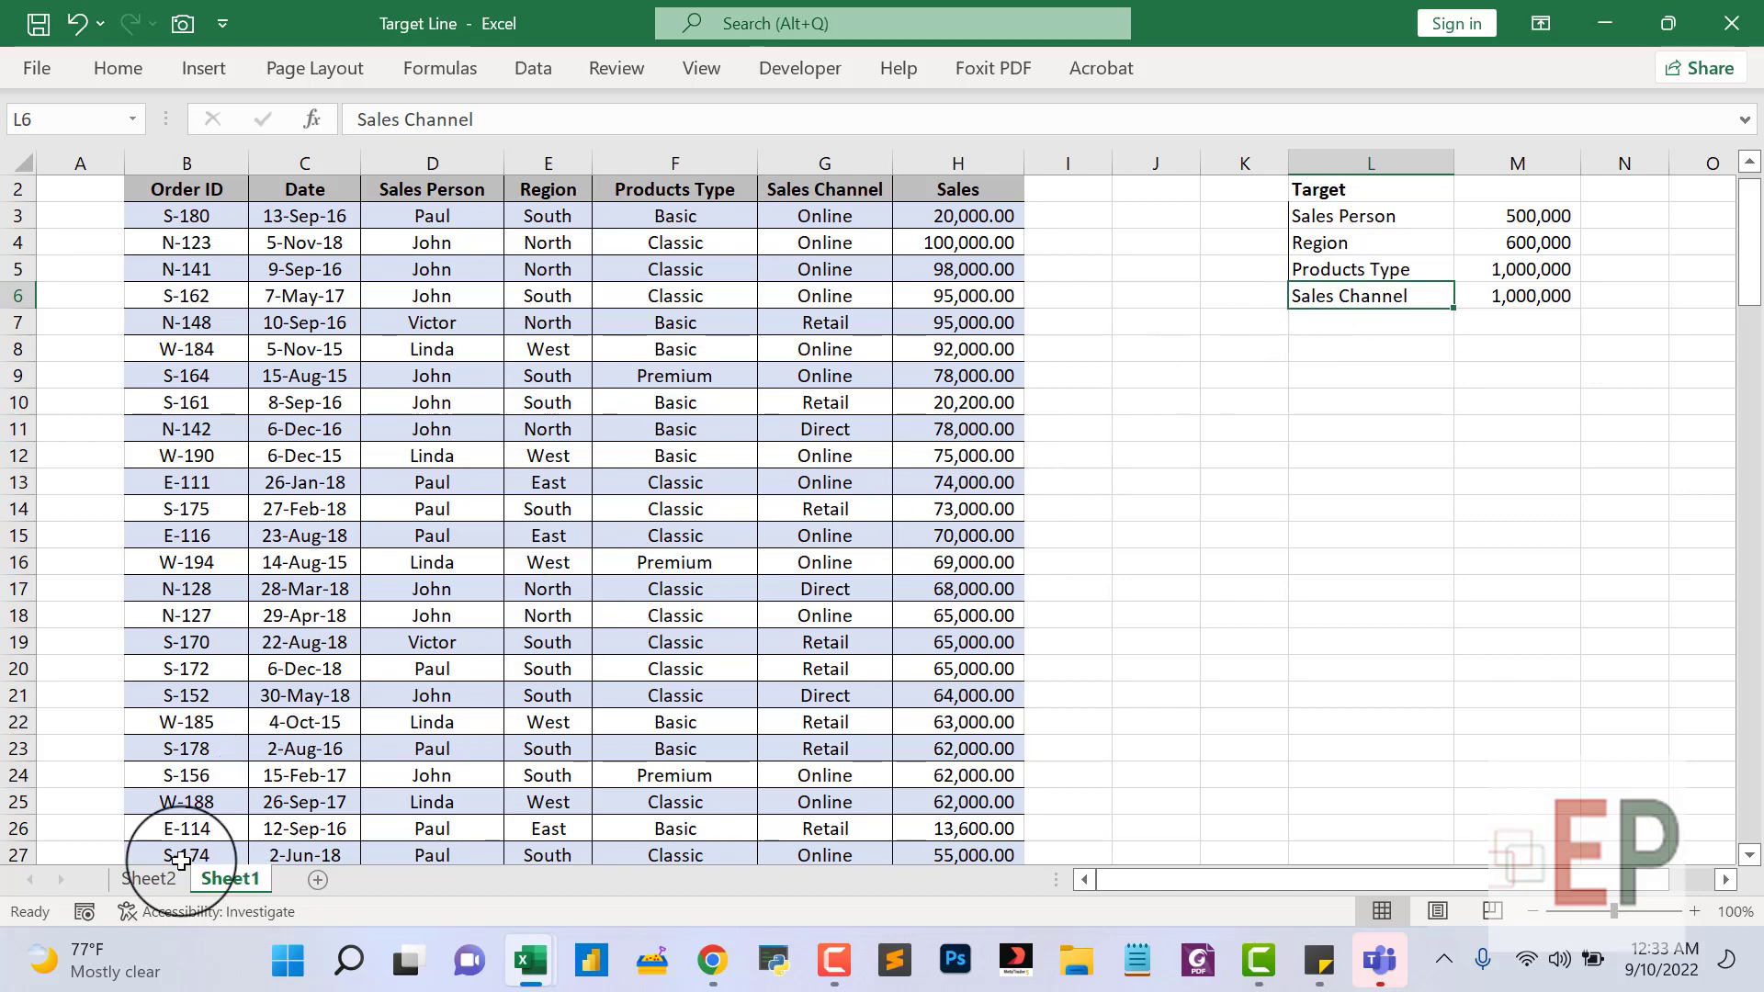
left_click(151, 877)
scroll(953, 599, "up", 4)
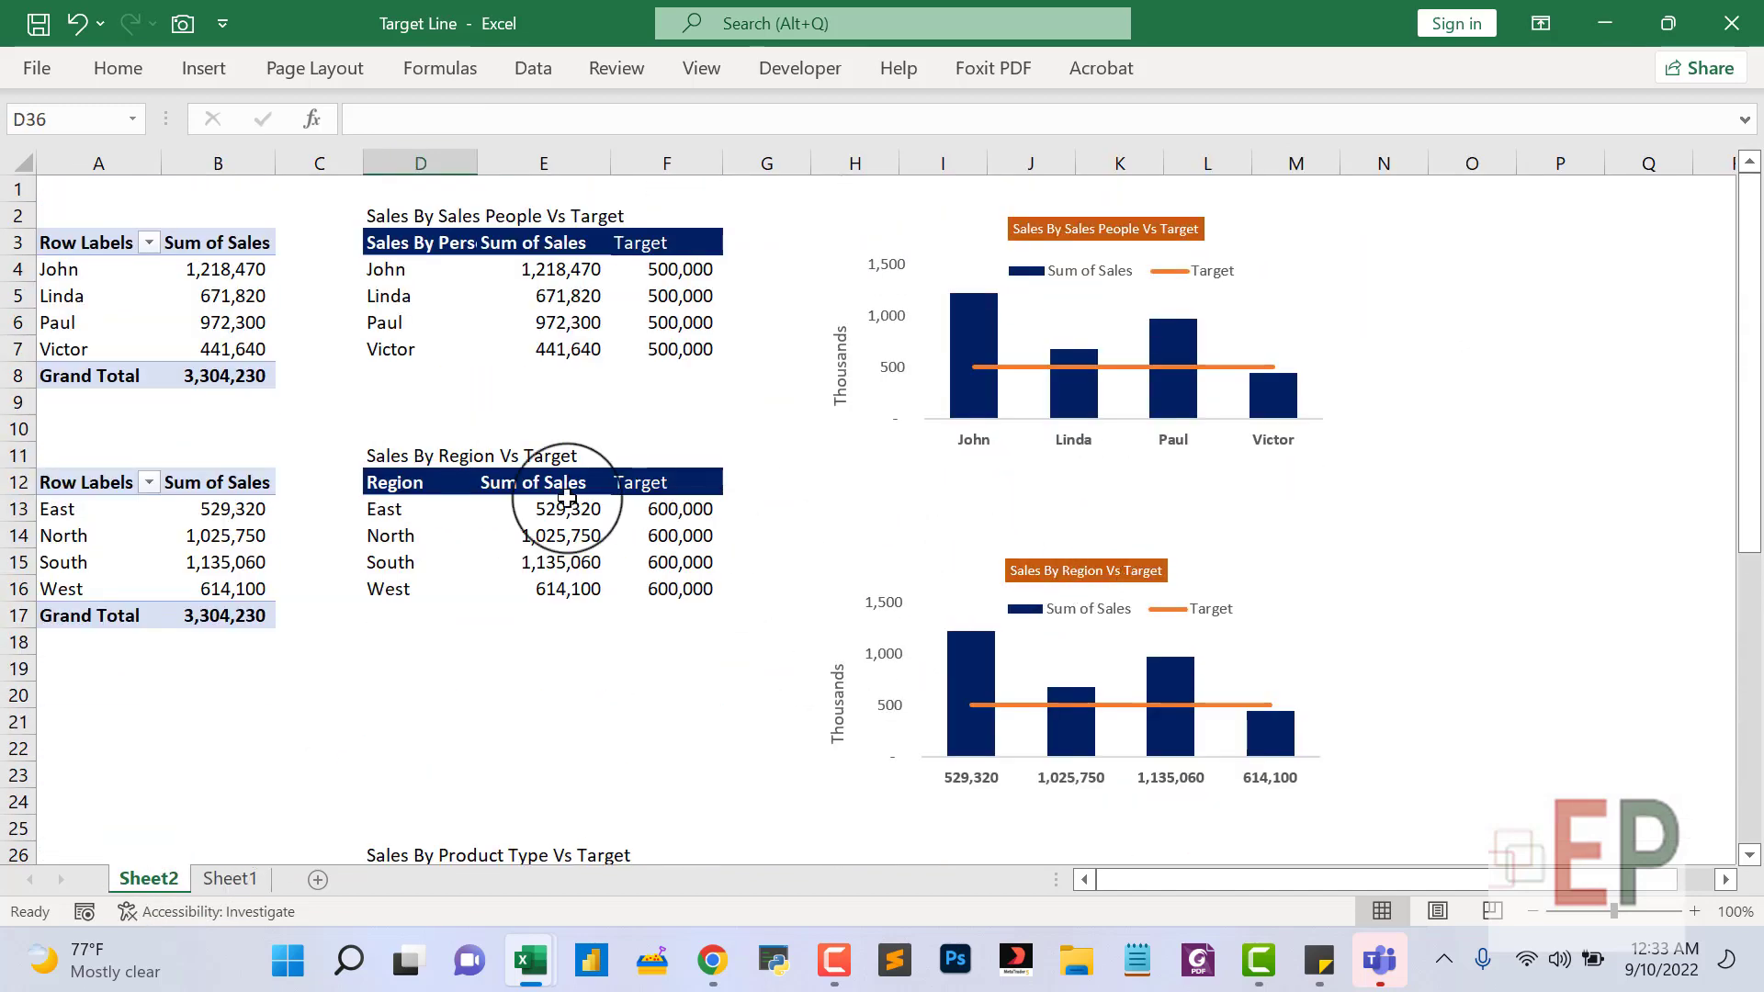
scroll(220, 490, "down", 6)
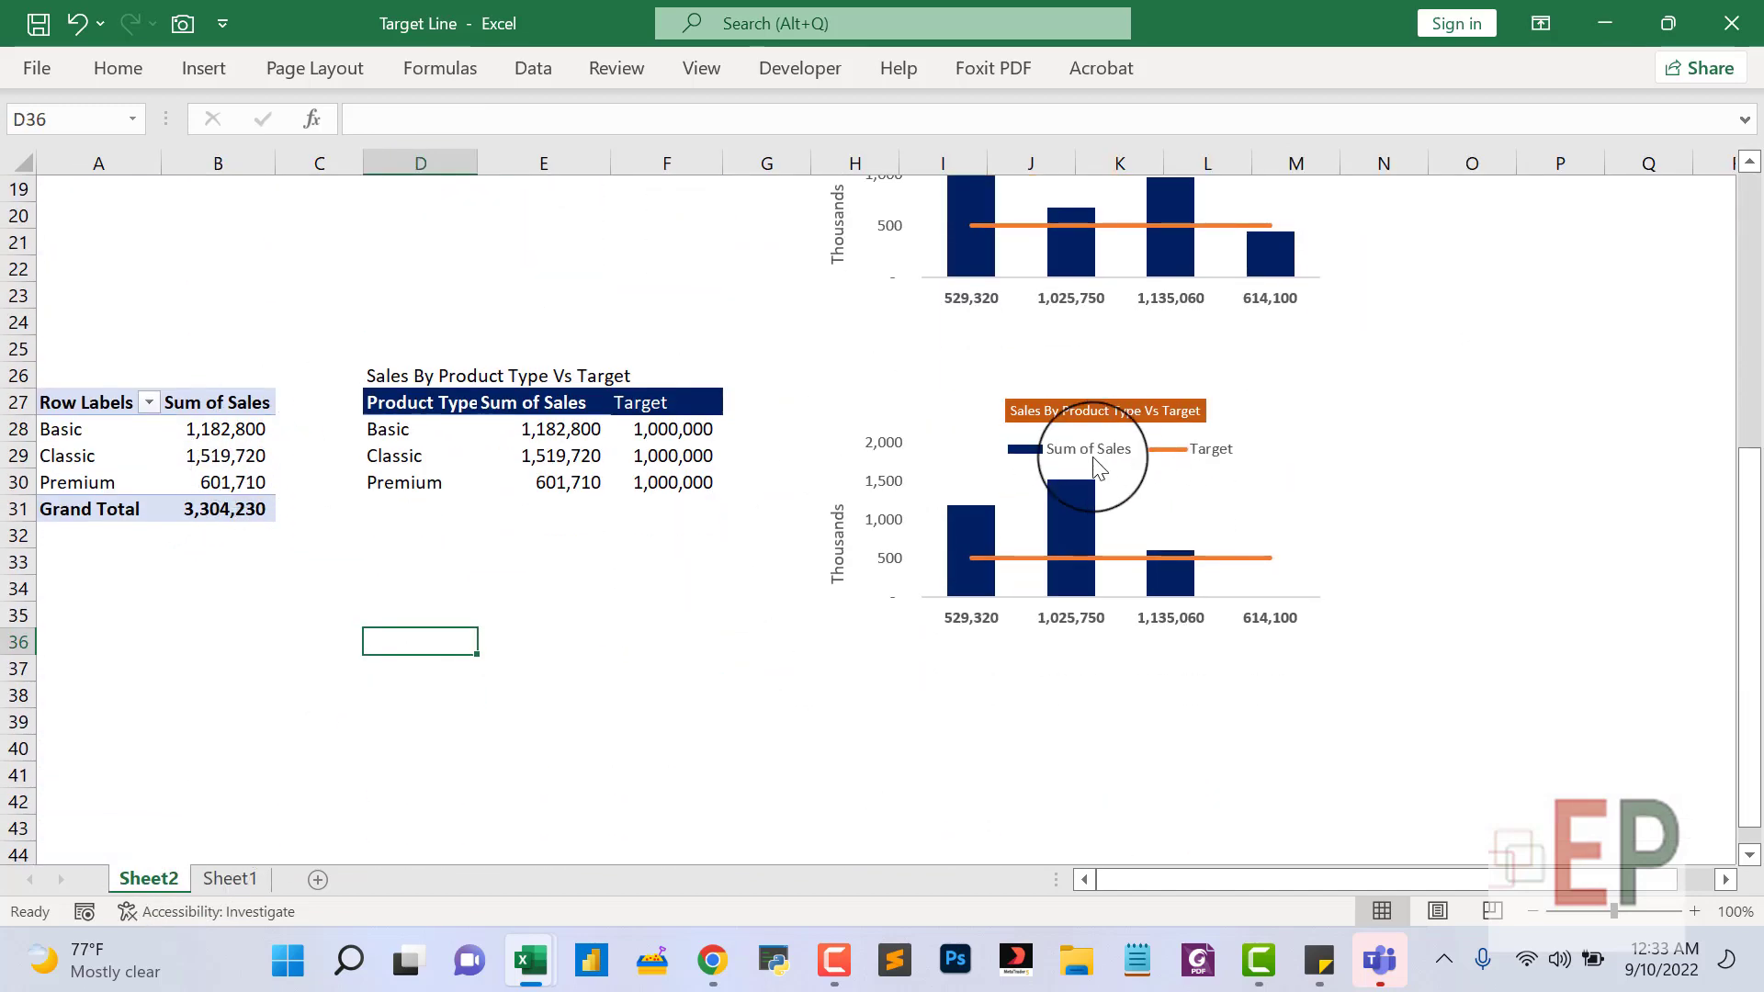
scroll(1109, 524, "up", 6)
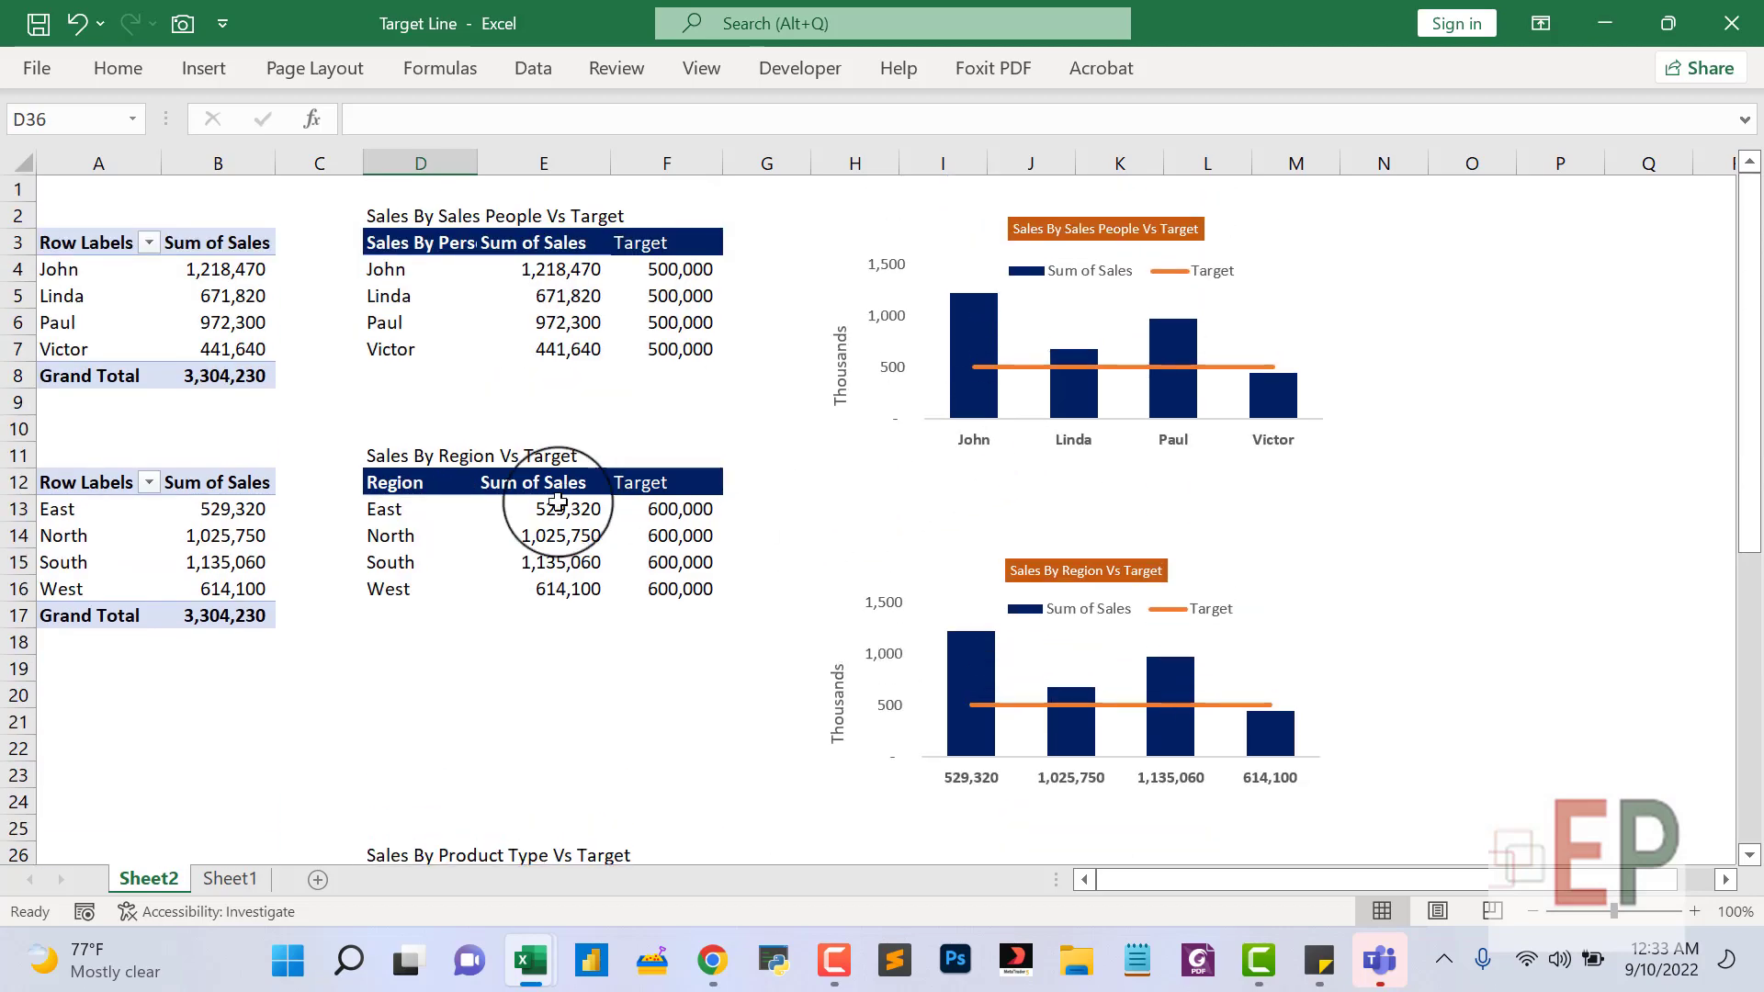
Copy the product type block A25:N37, including its pivot table, target table and chart, and paste it at A41.
scroll(558, 501, "down", 5)
left_click(101, 430)
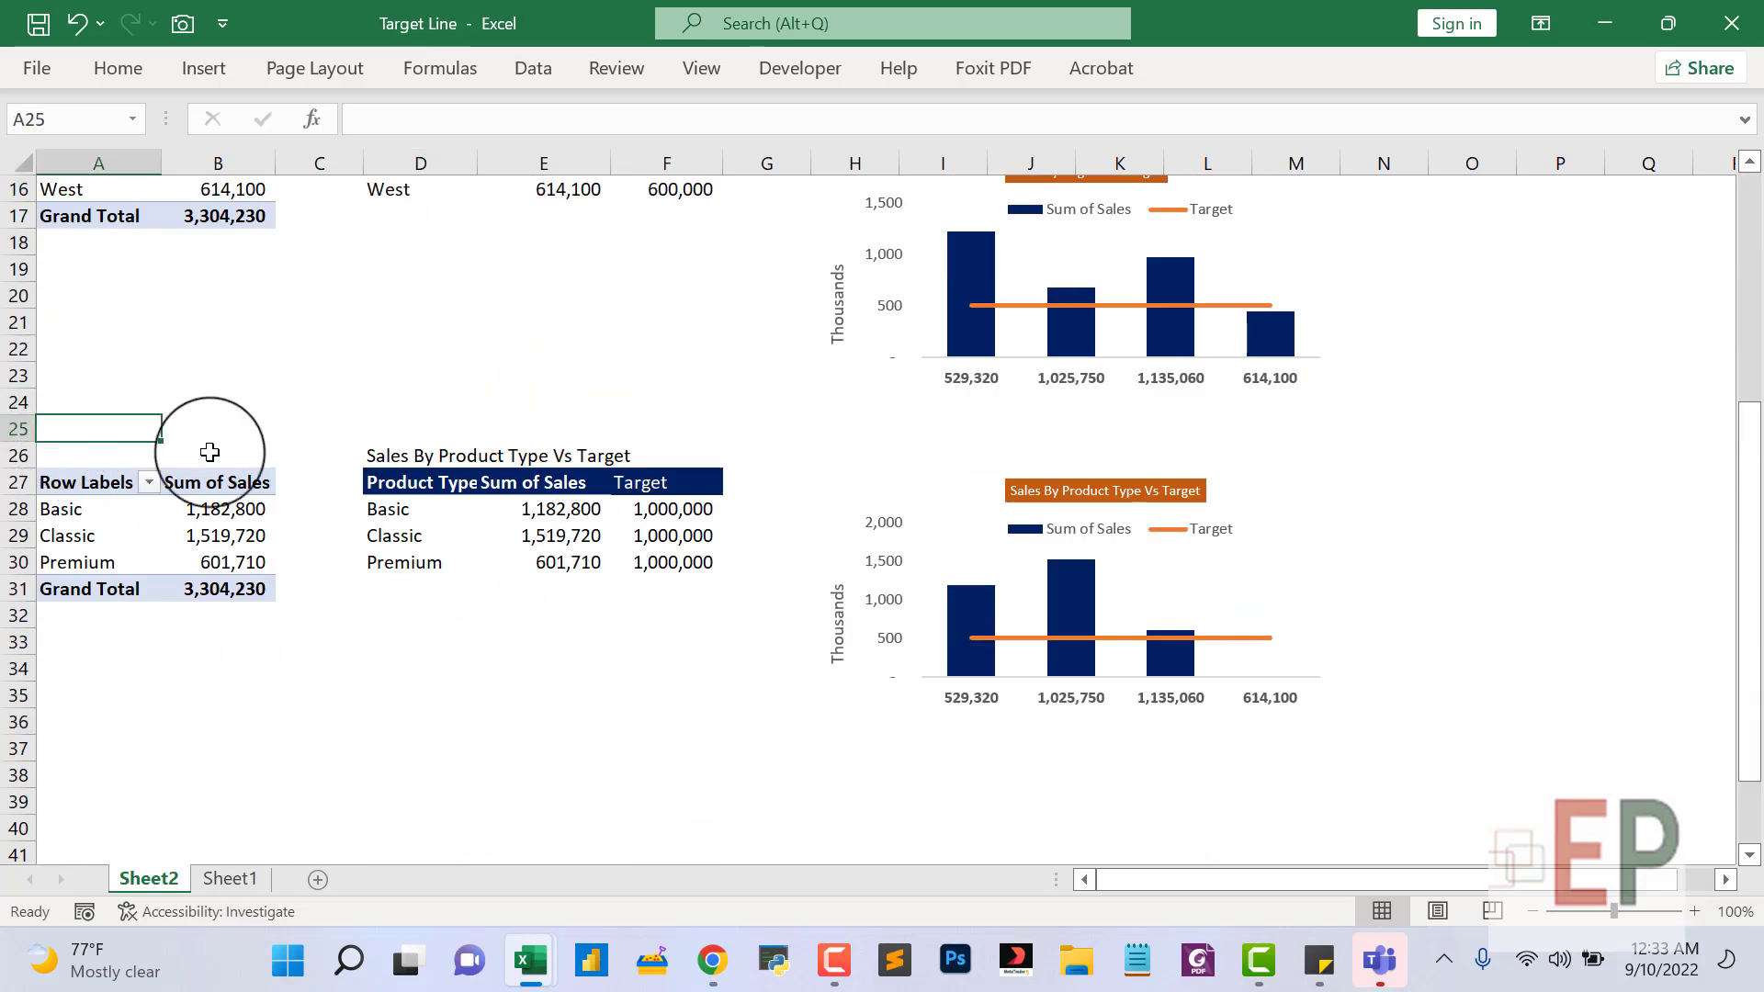
left_click_drag(210, 452, 1346, 759)
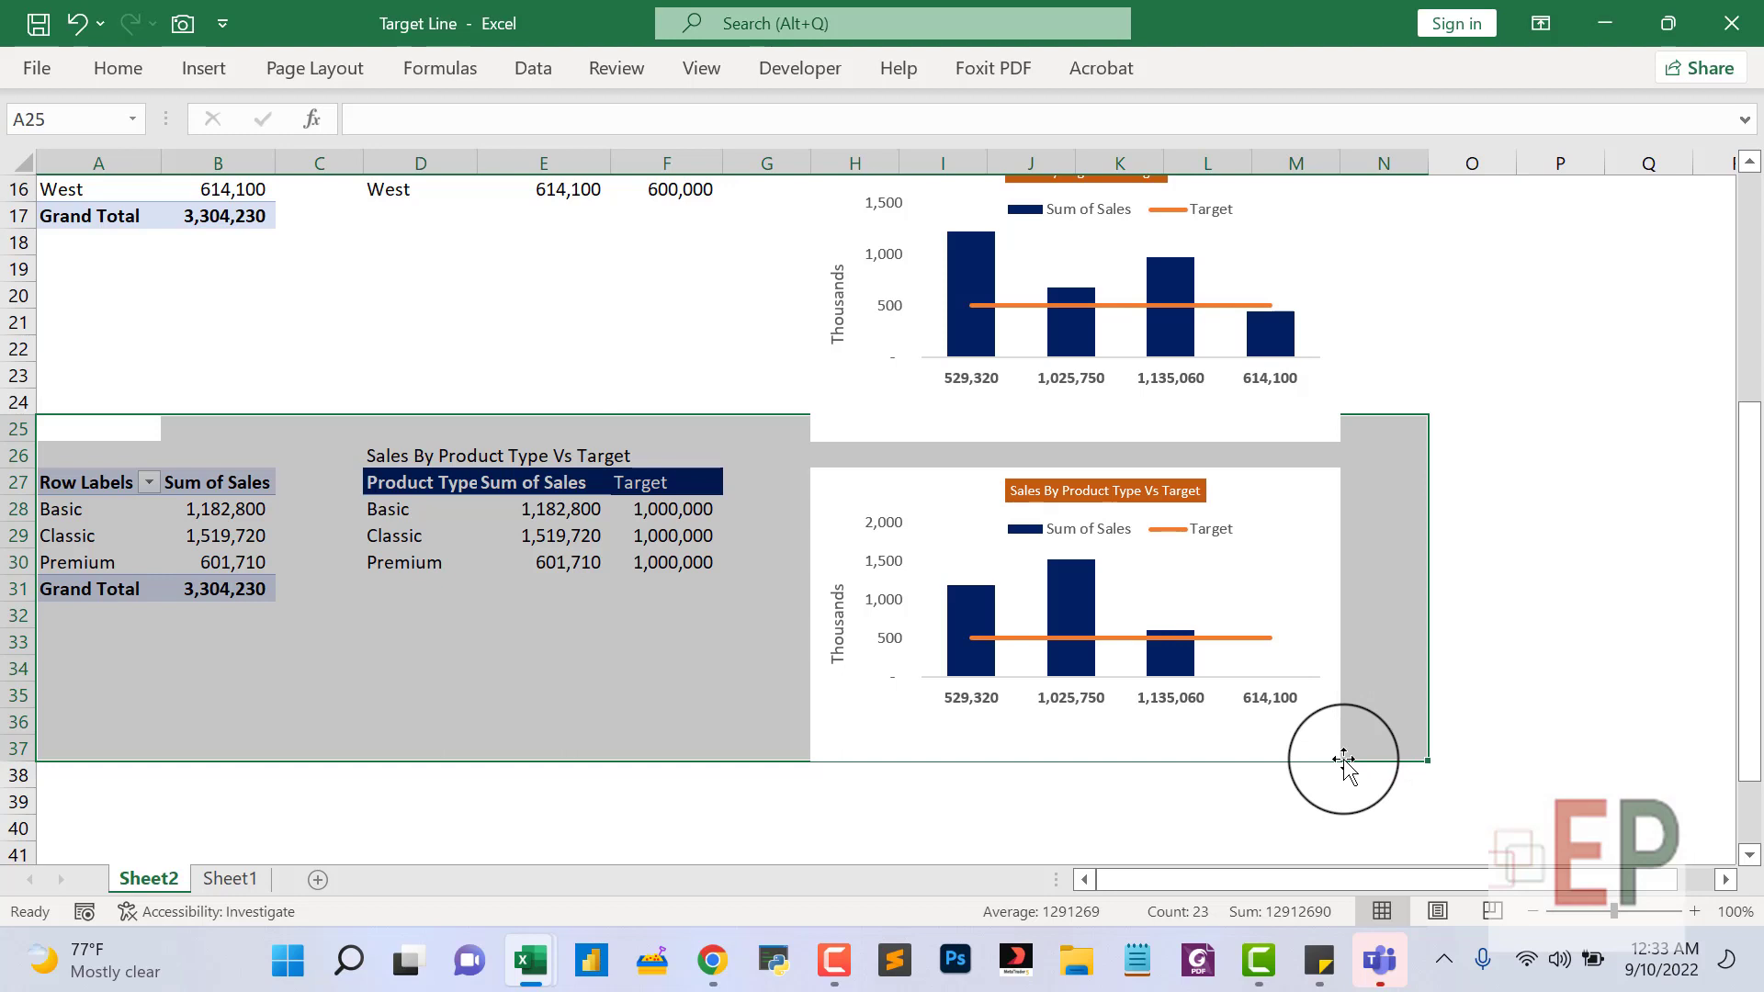
key("ctrl+c")
left_click(420, 349)
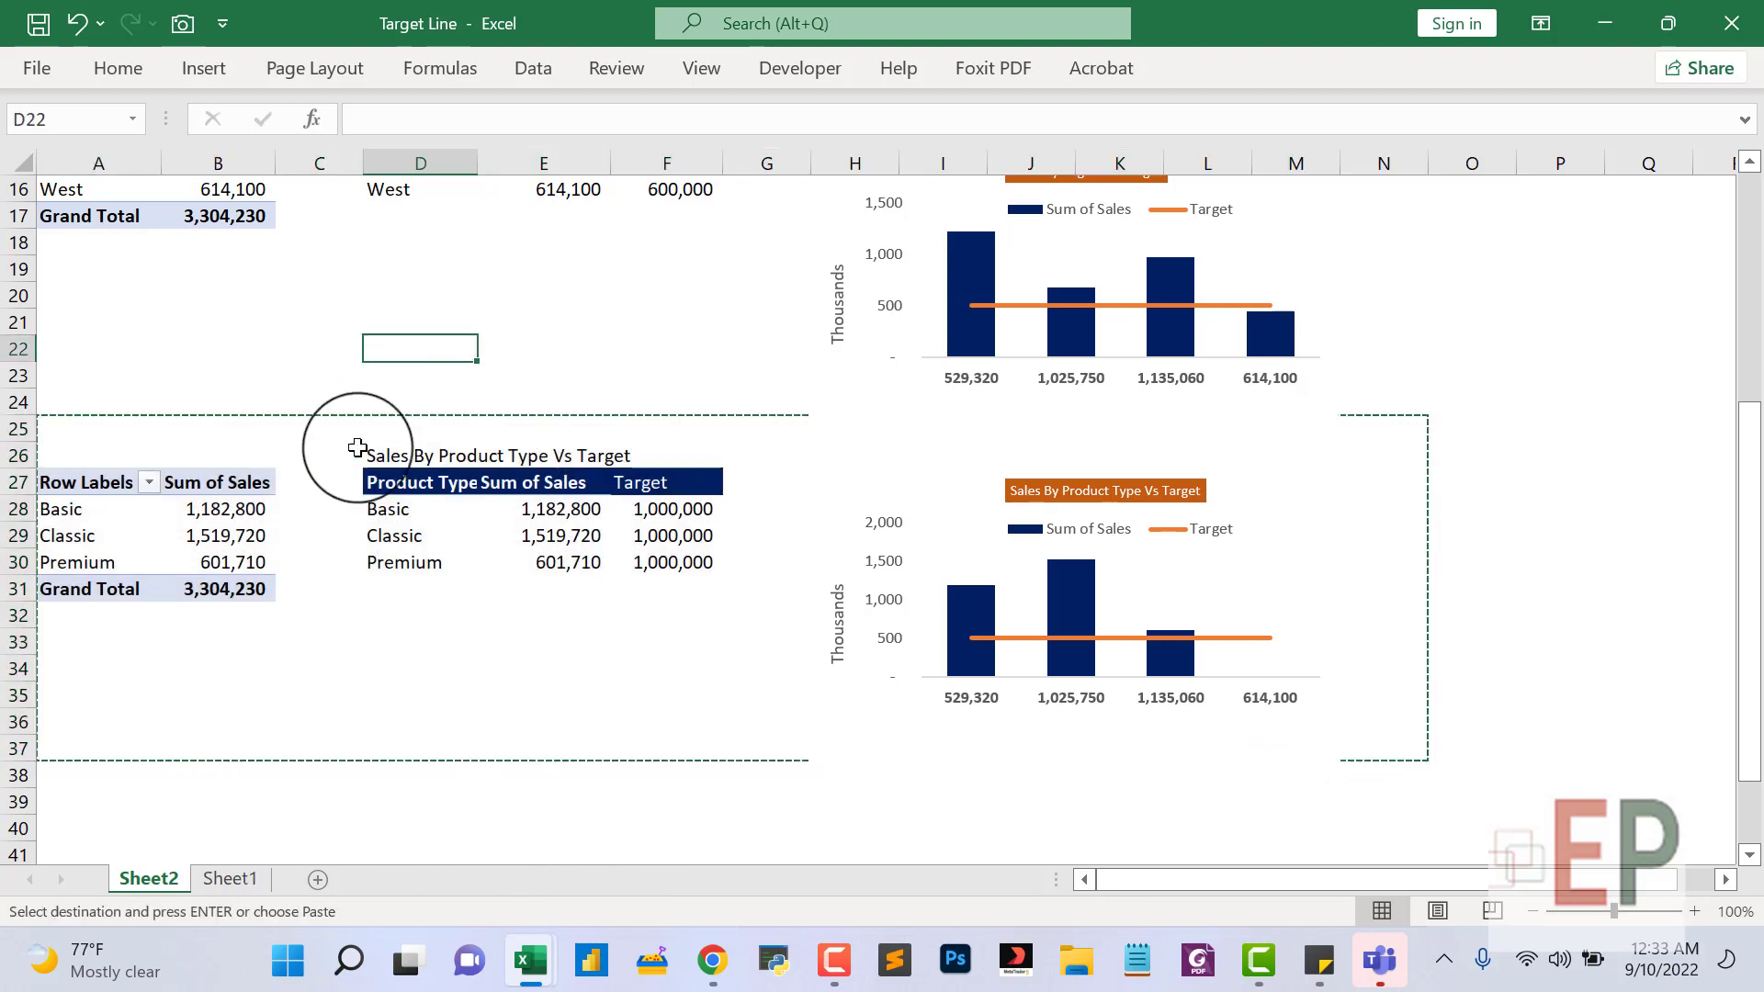
scroll(92, 786, "down", 3)
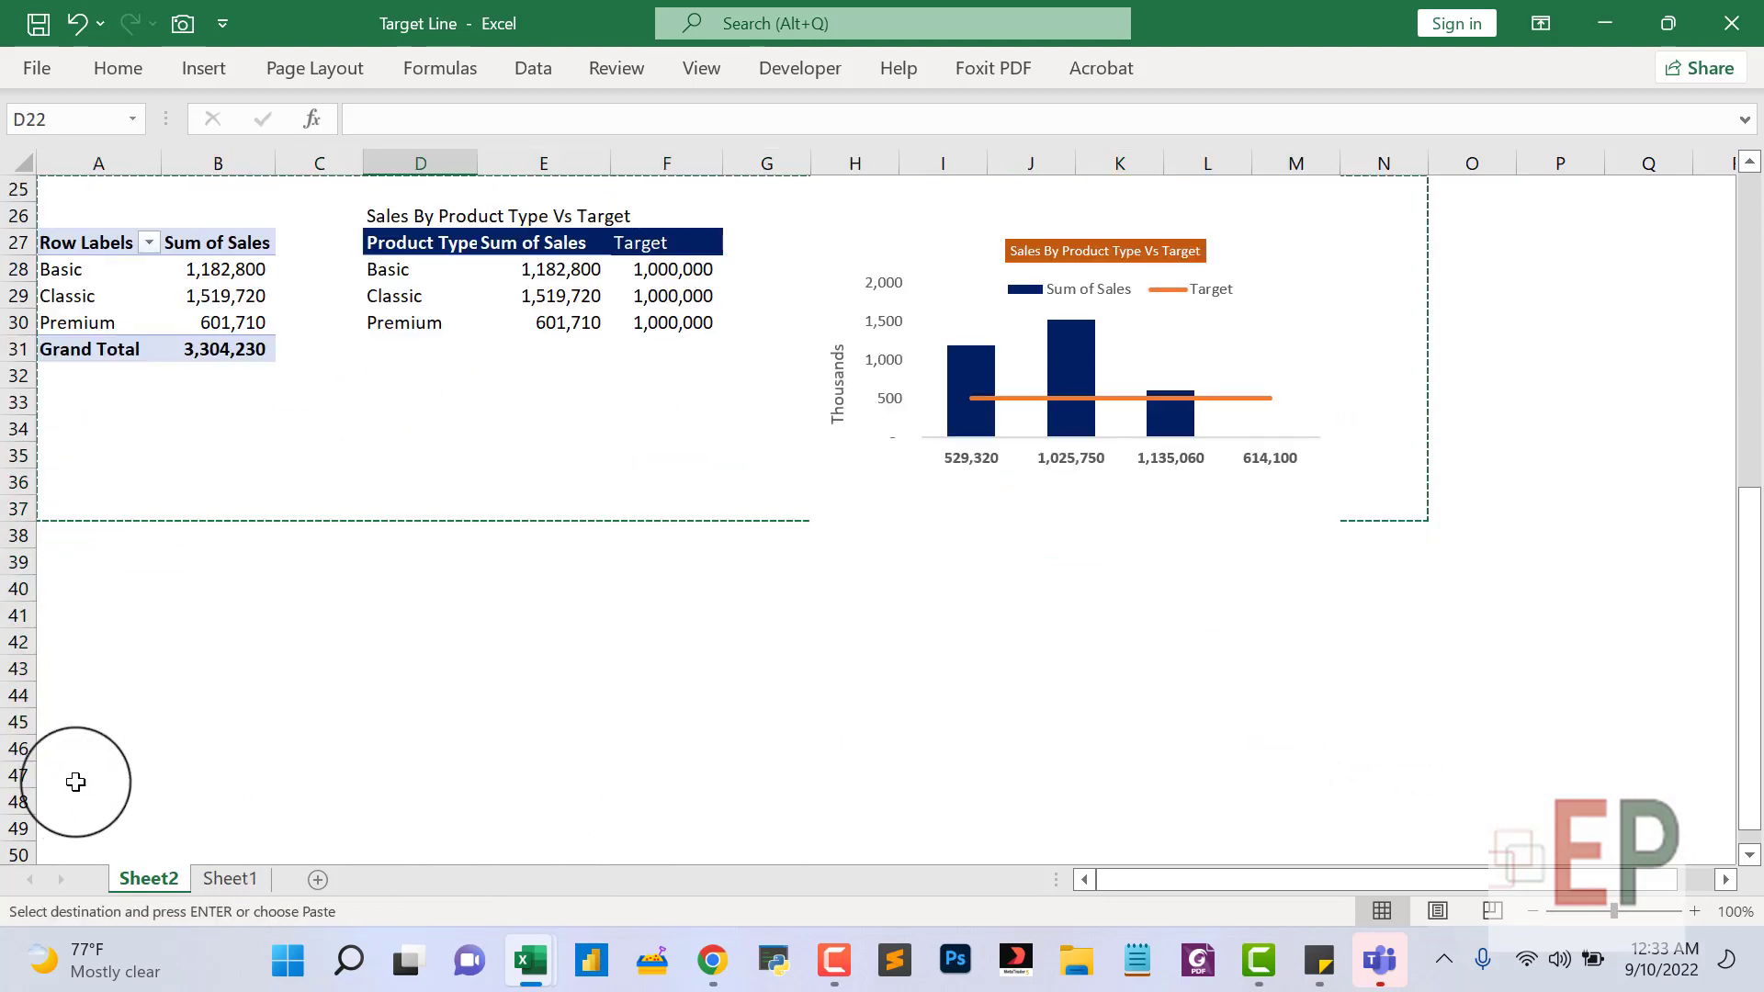
left_click(74, 607)
key("ctrl+v")
scroll(98, 603, "down", 1)
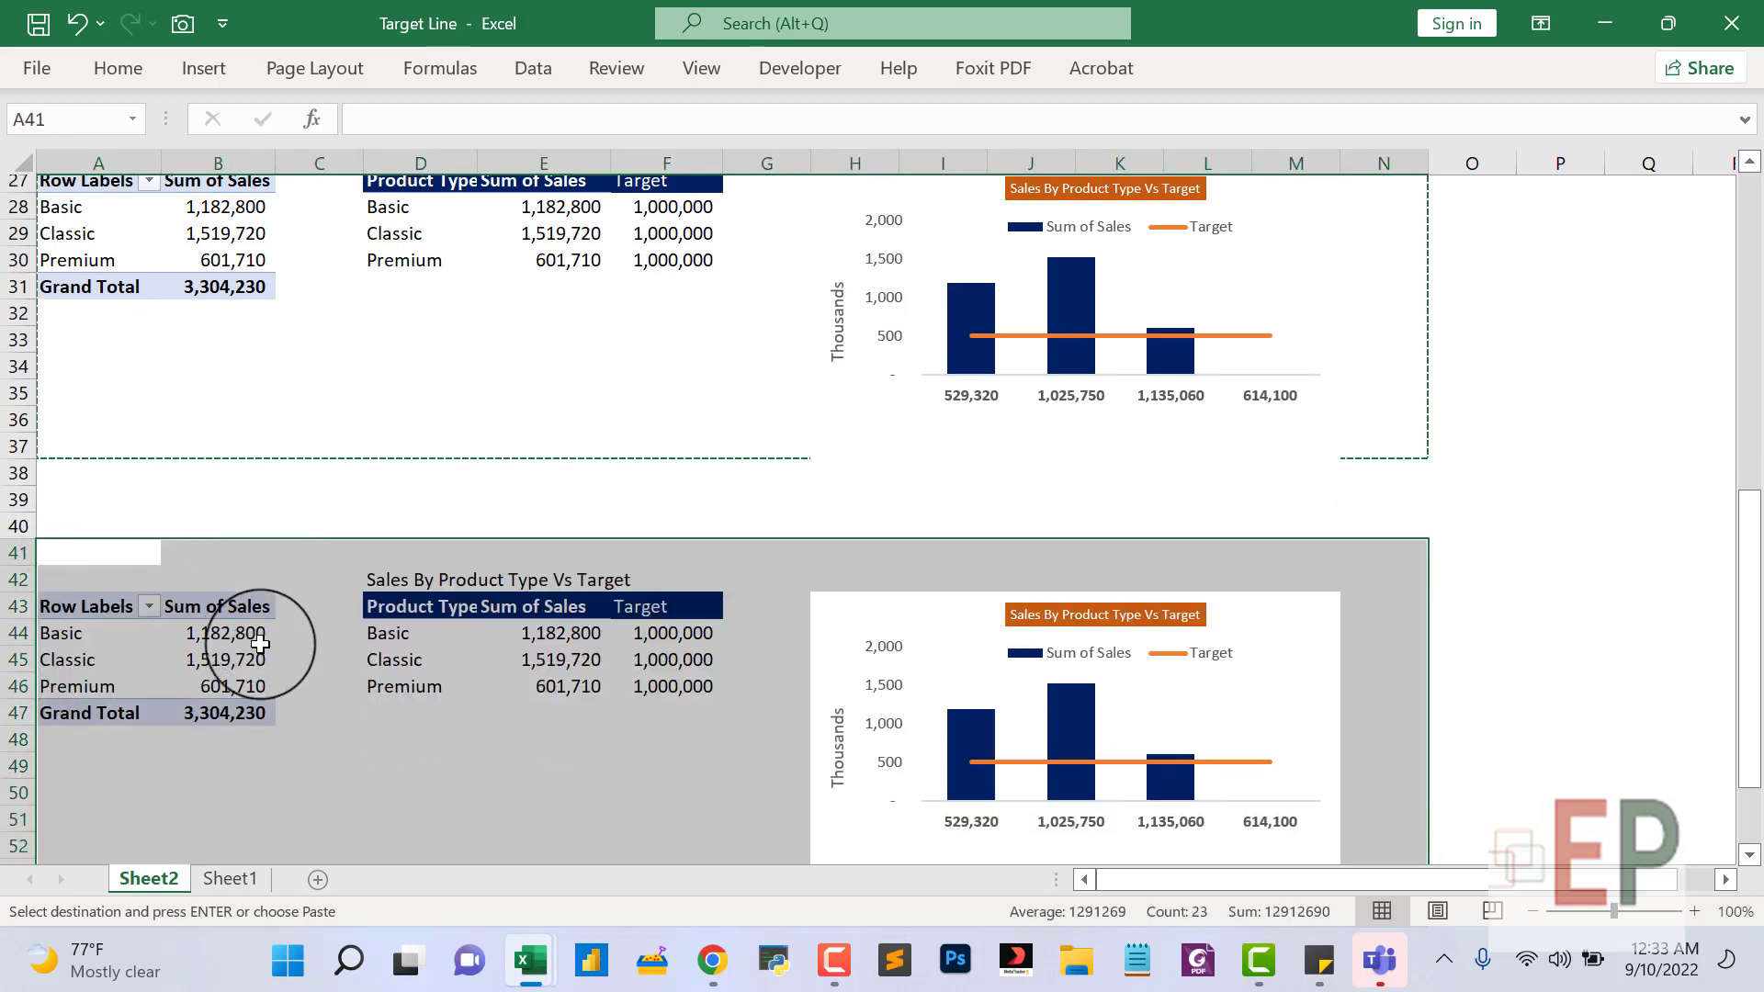
scroll(260, 643, "down", 1)
left_click(229, 720)
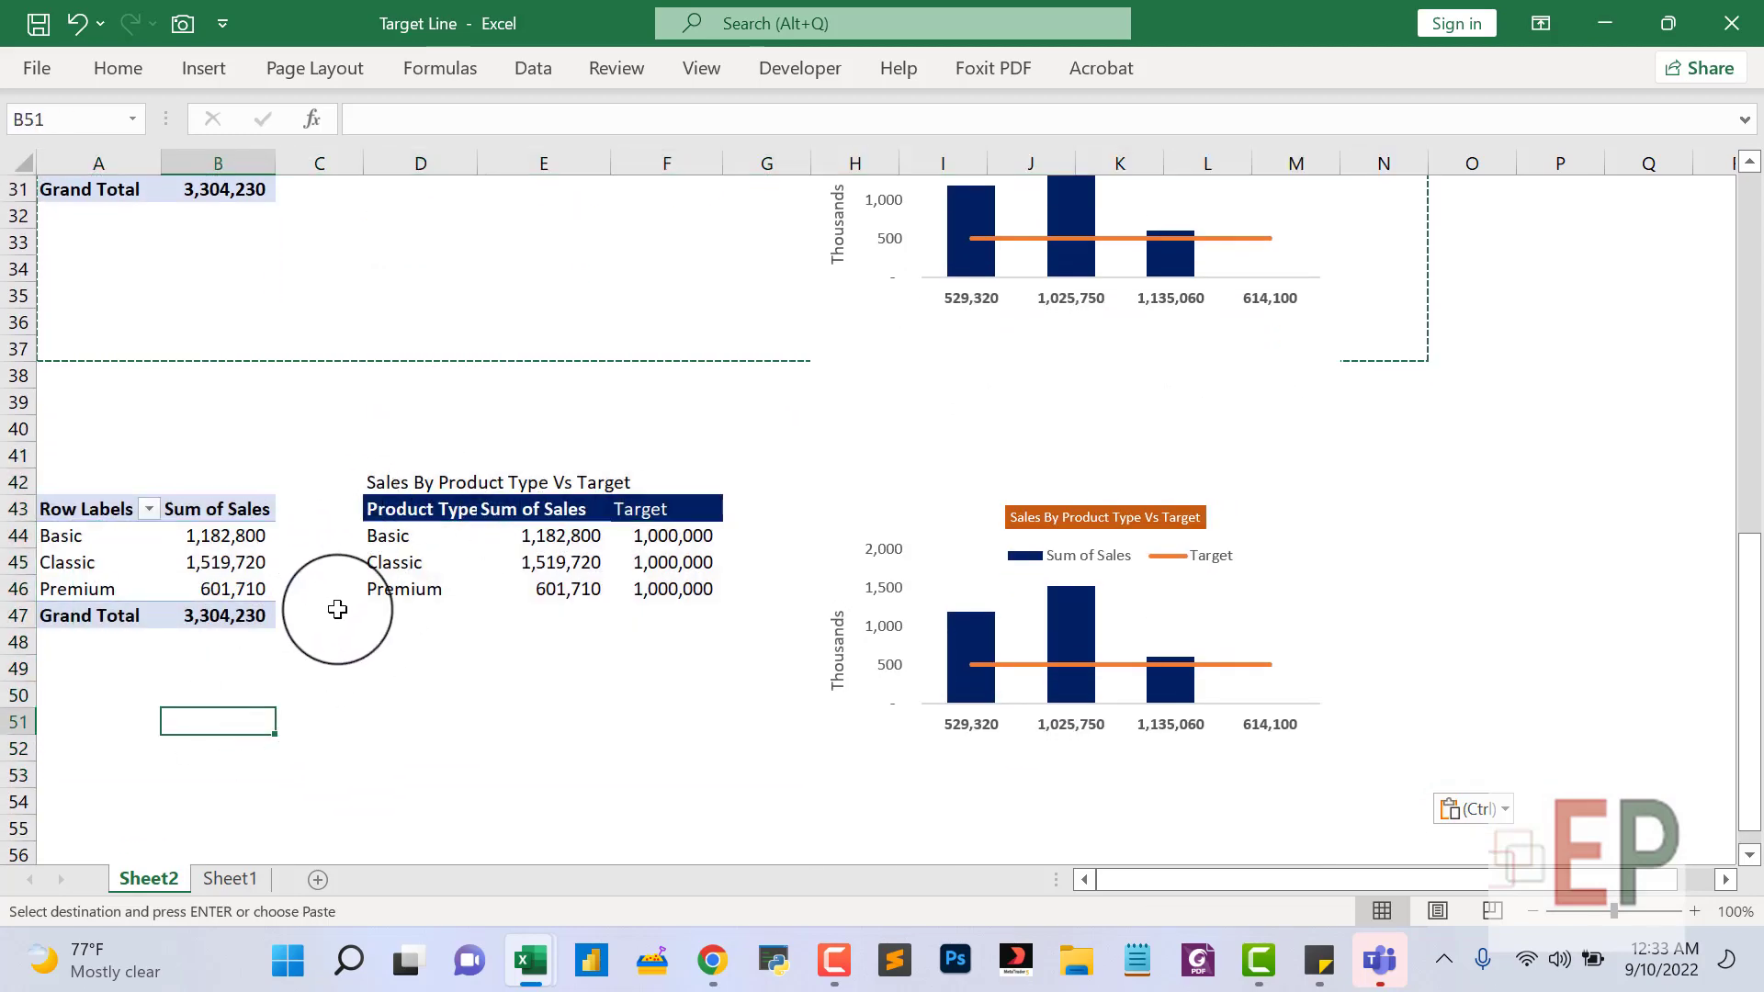
In the copied pivot table, replace the Products Type row field with Sales Channel.
left_click(207, 562)
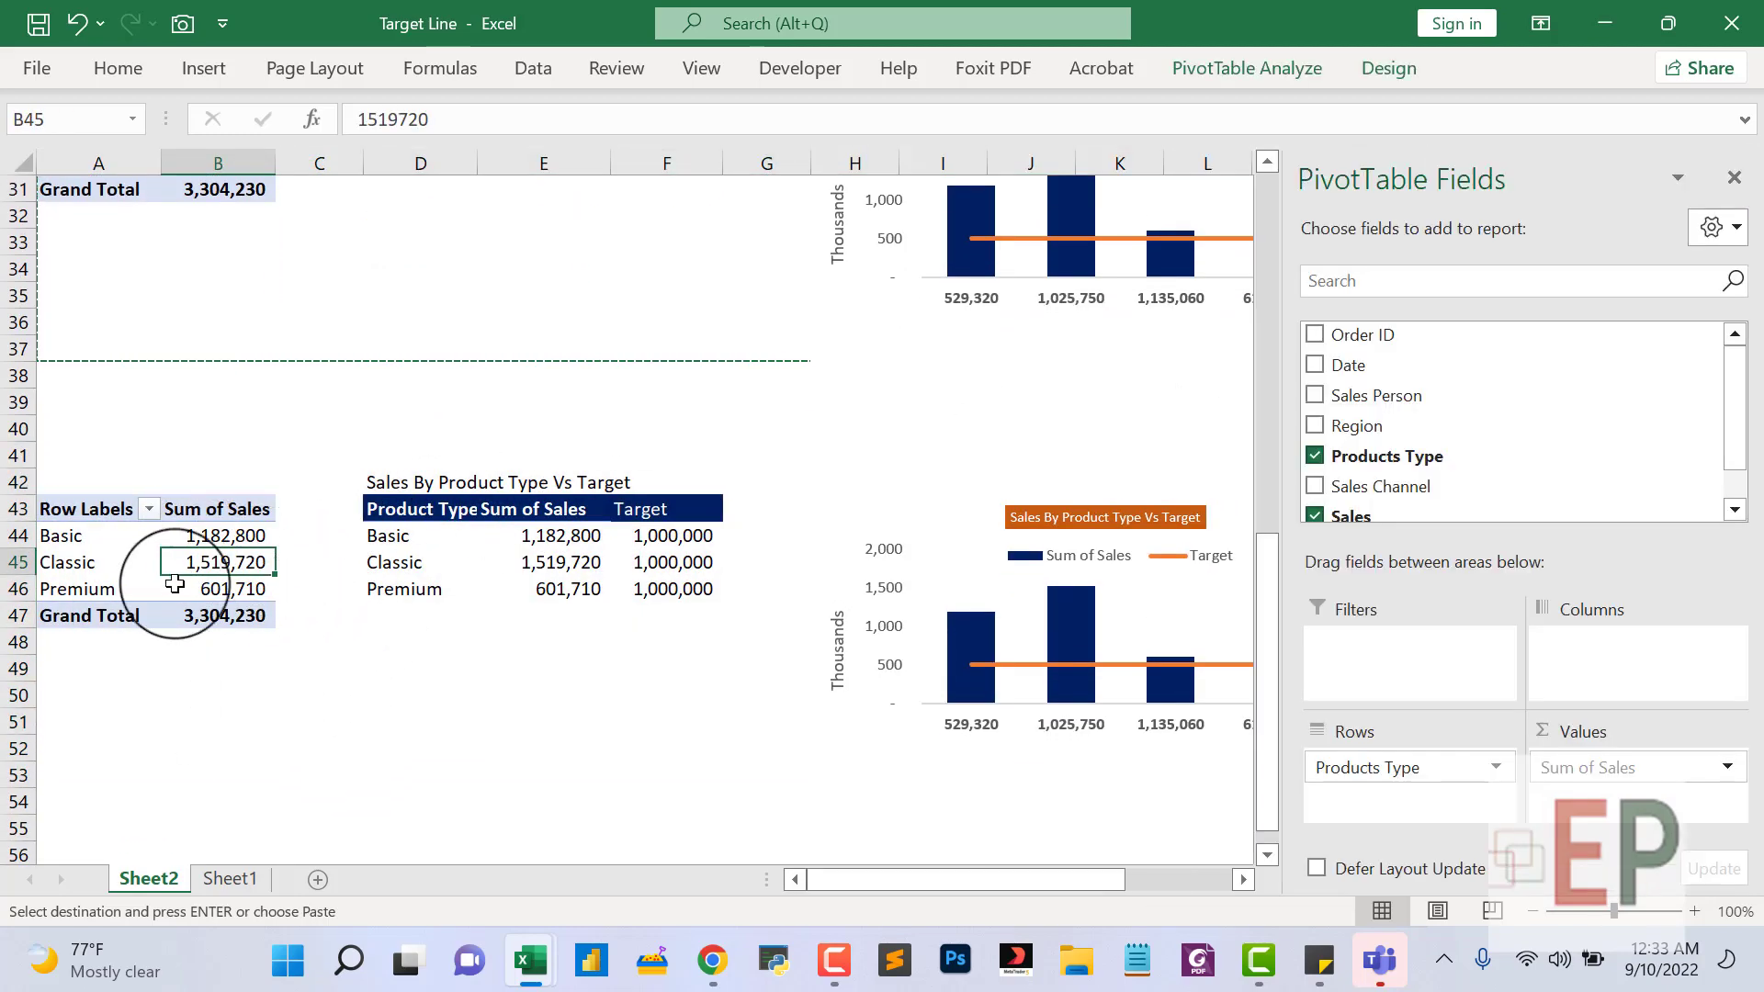
left_click(101, 562)
left_click(1315, 486)
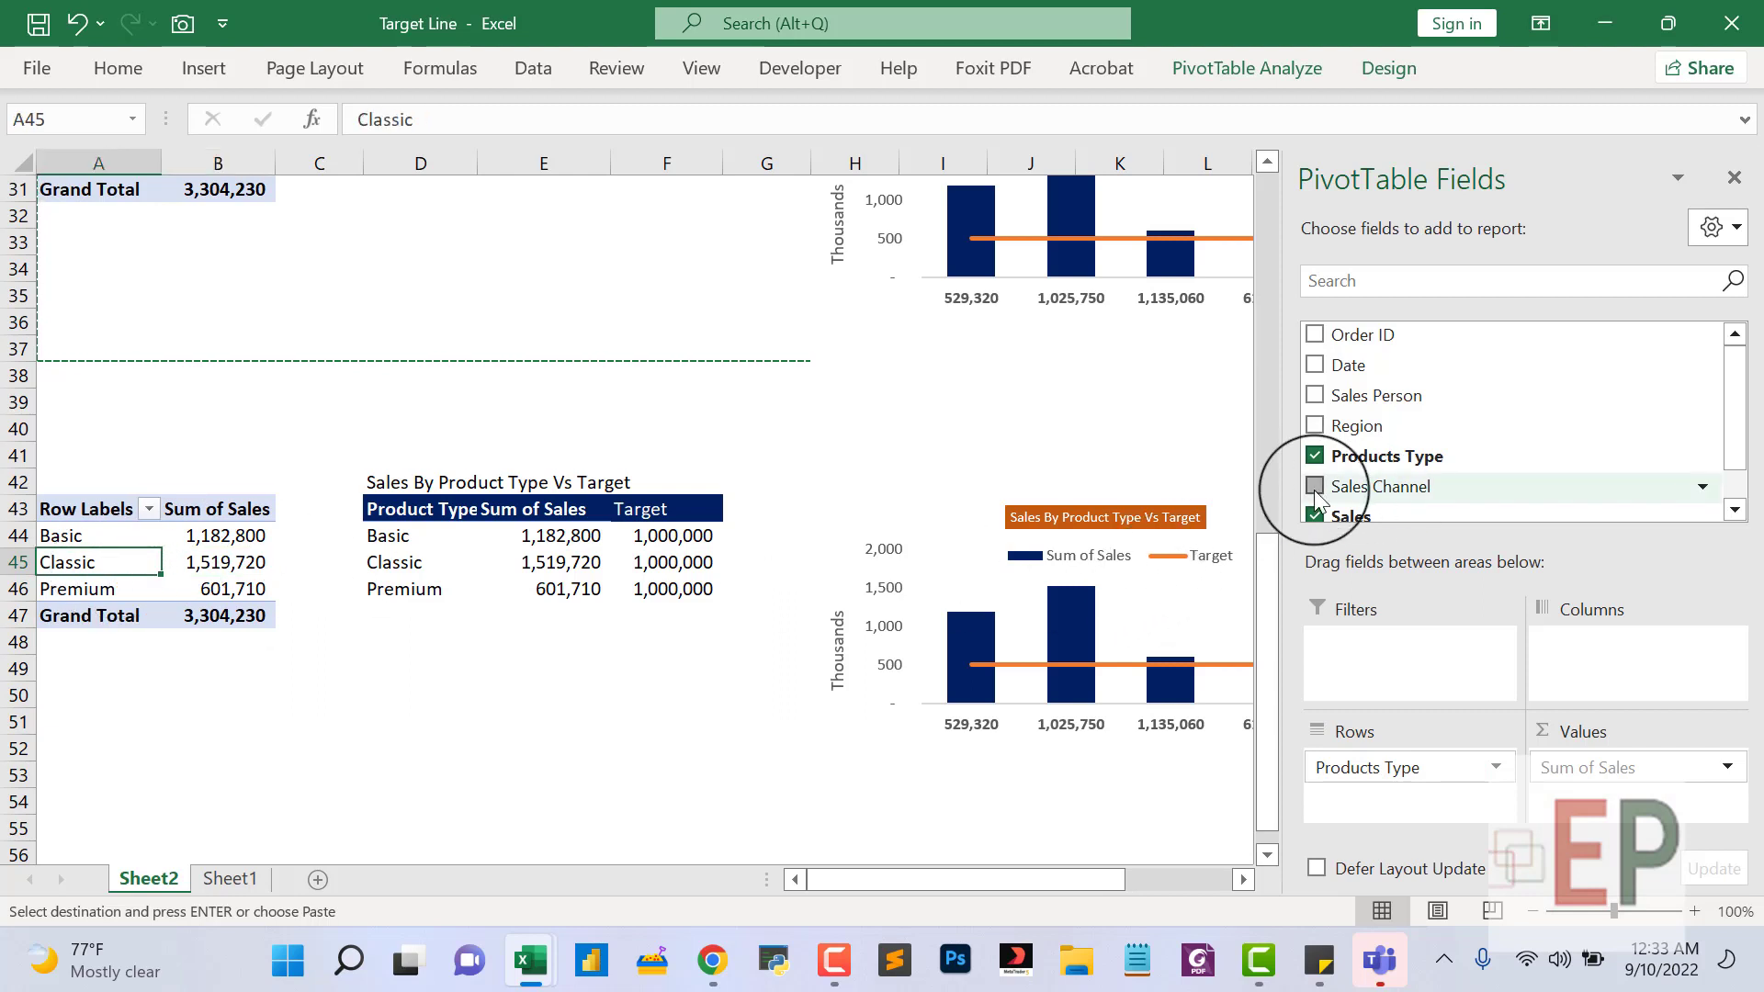
left_click(1314, 456)
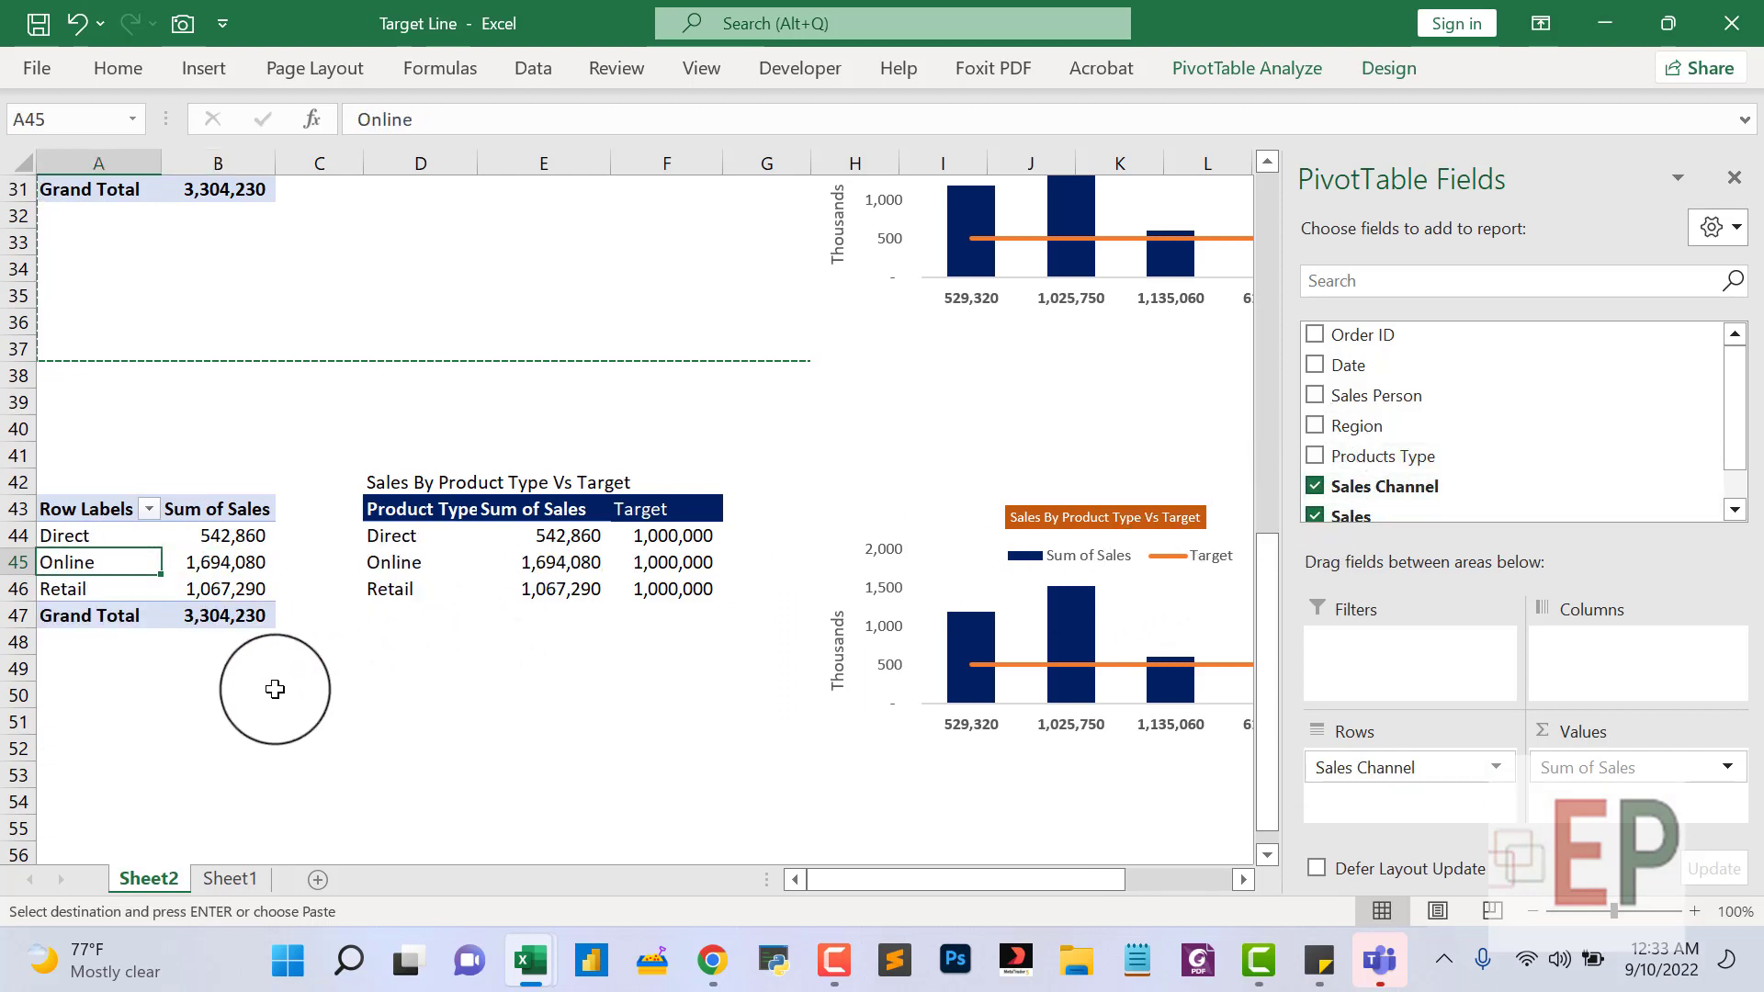
left_click(424, 614)
left_click(709, 741)
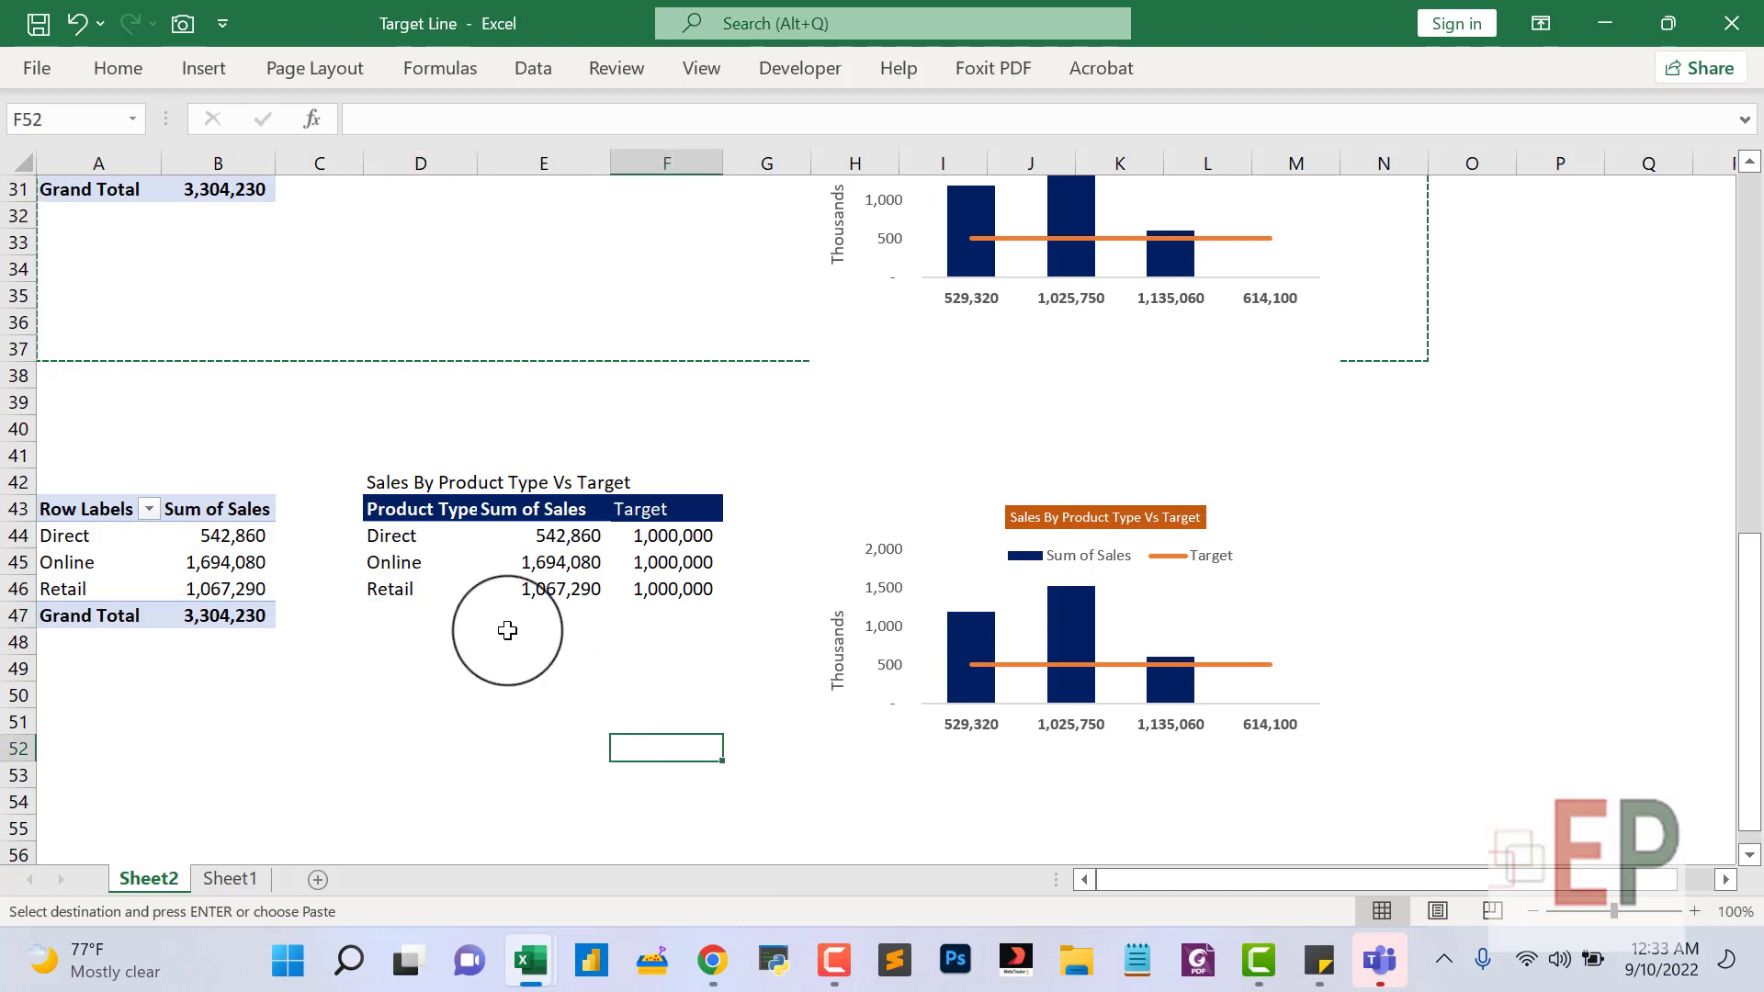
Change the copied table's title in D42 to "Sales By Sales Channel Vs Target".
left_click(460, 563)
left_click(414, 484)
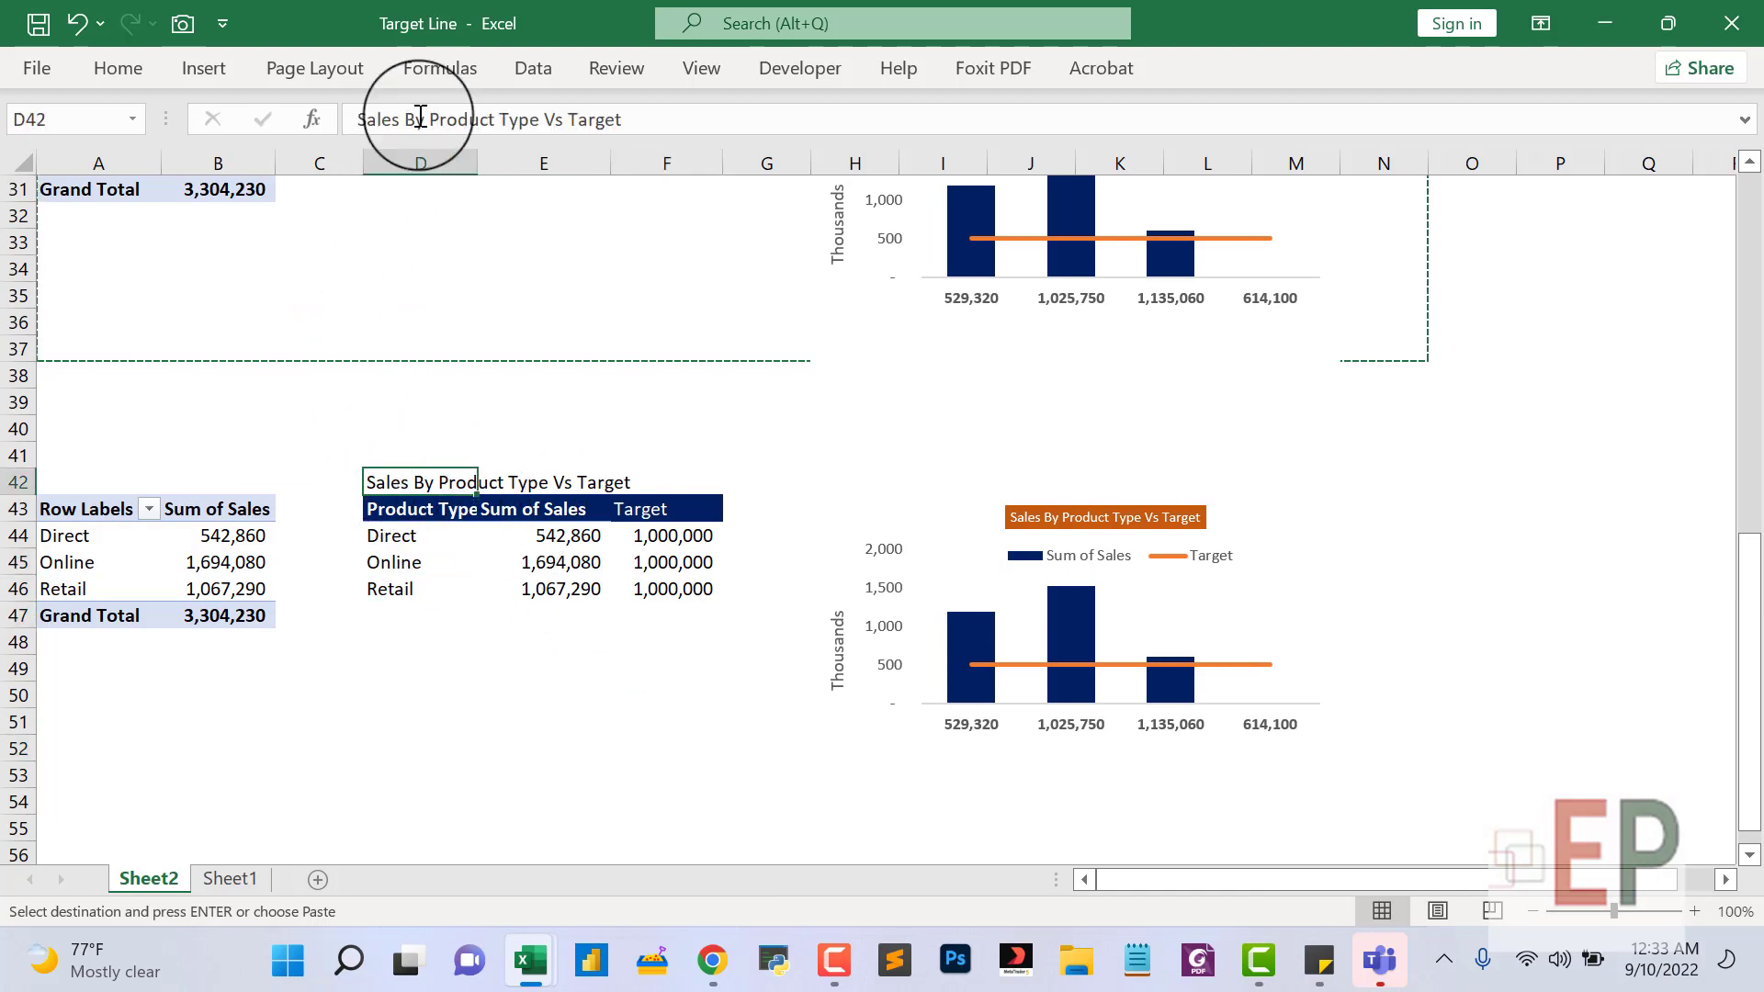
double_click(464, 120)
type("D")
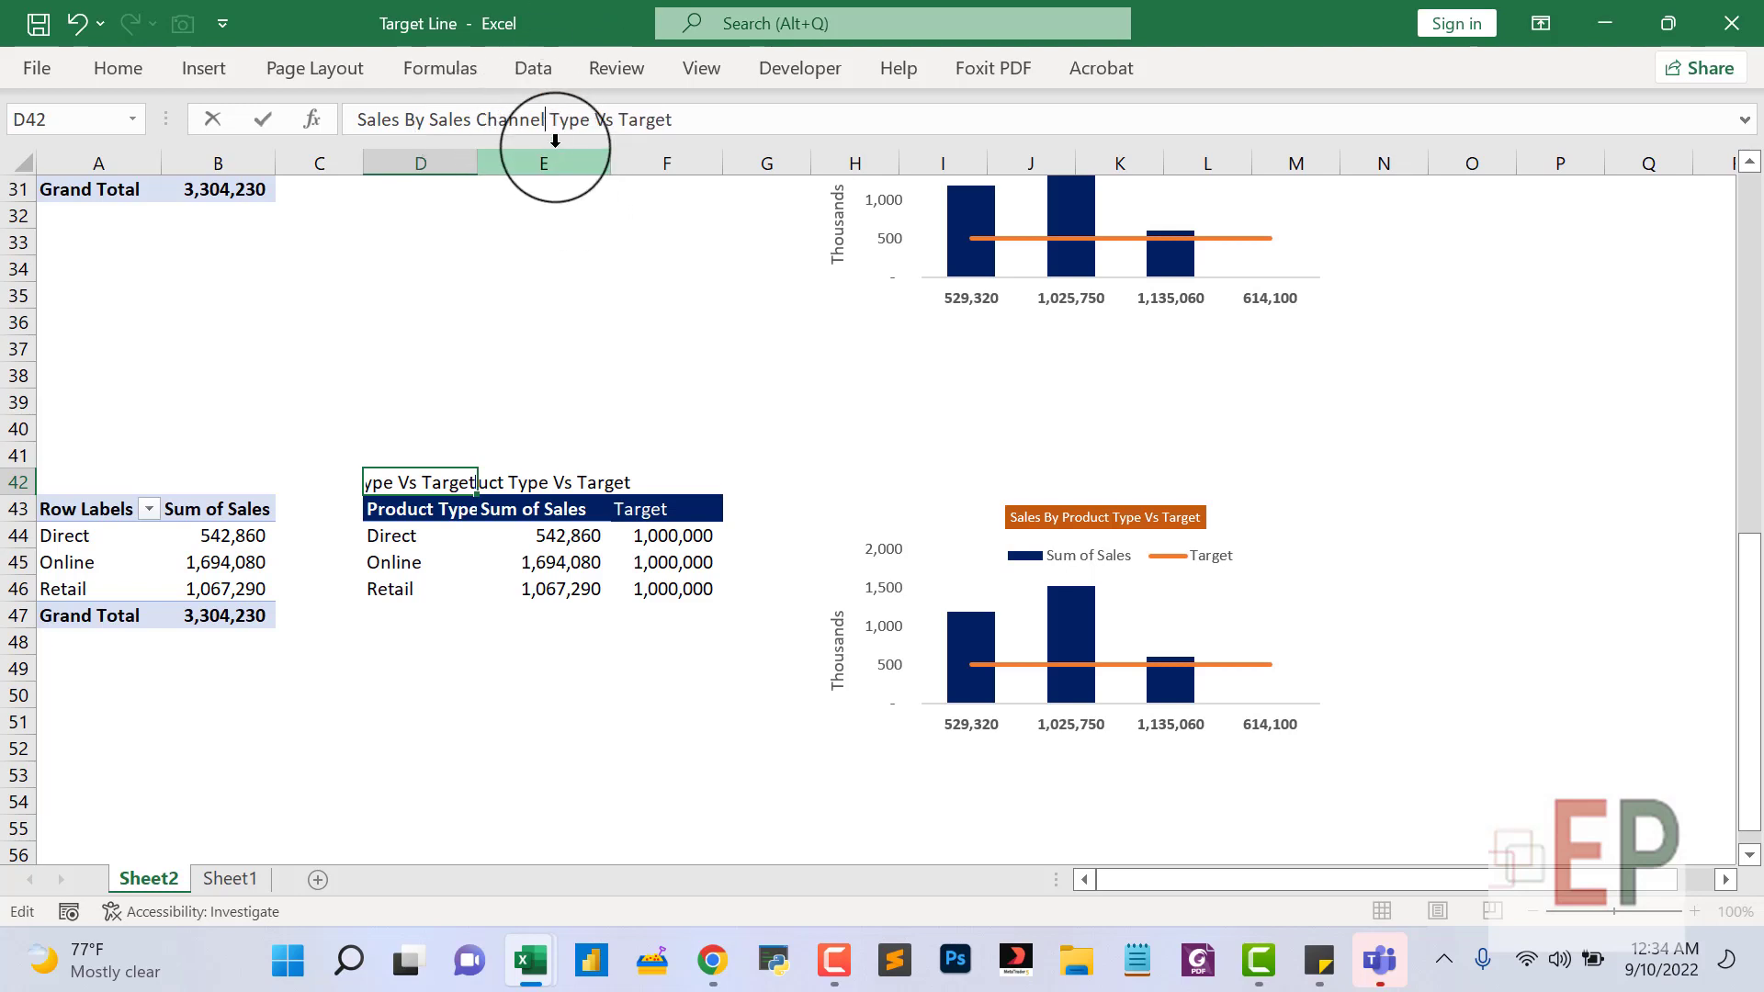
left_click(558, 120)
key("BackSpace")
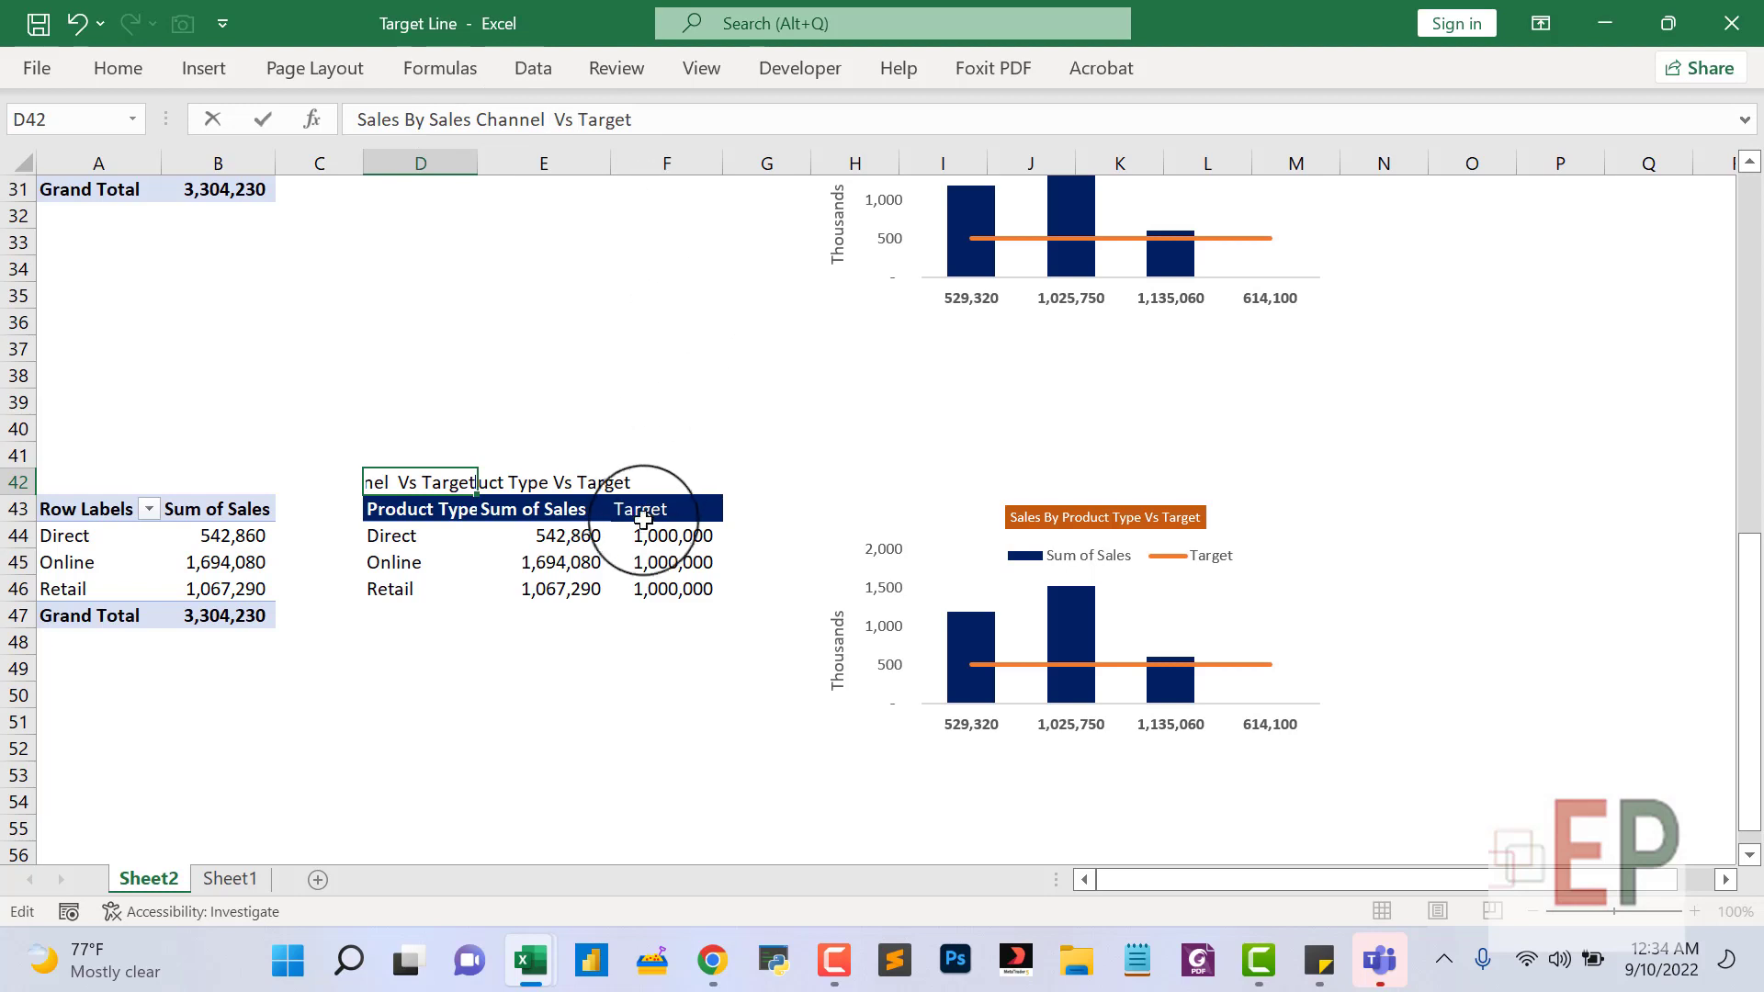
key("Return")
left_click(514, 722)
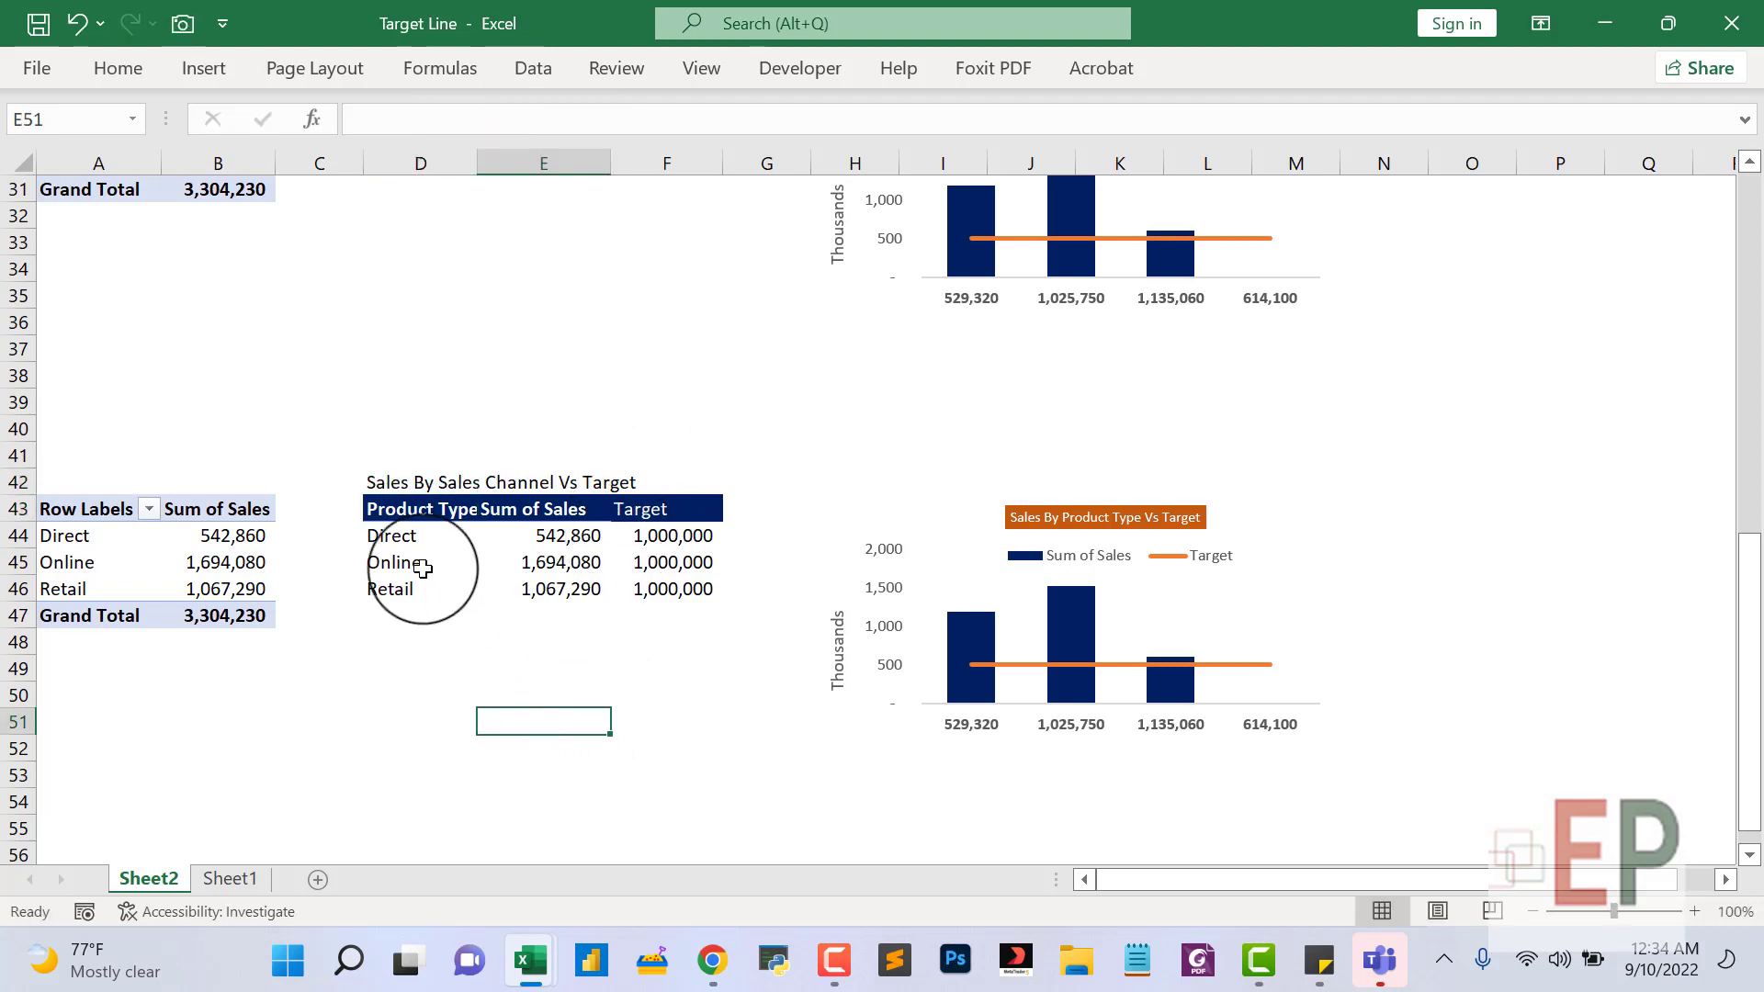
Change the copied target table's column header in D43 to "Sales Channel".
left_click(445, 520)
left_click(484, 516)
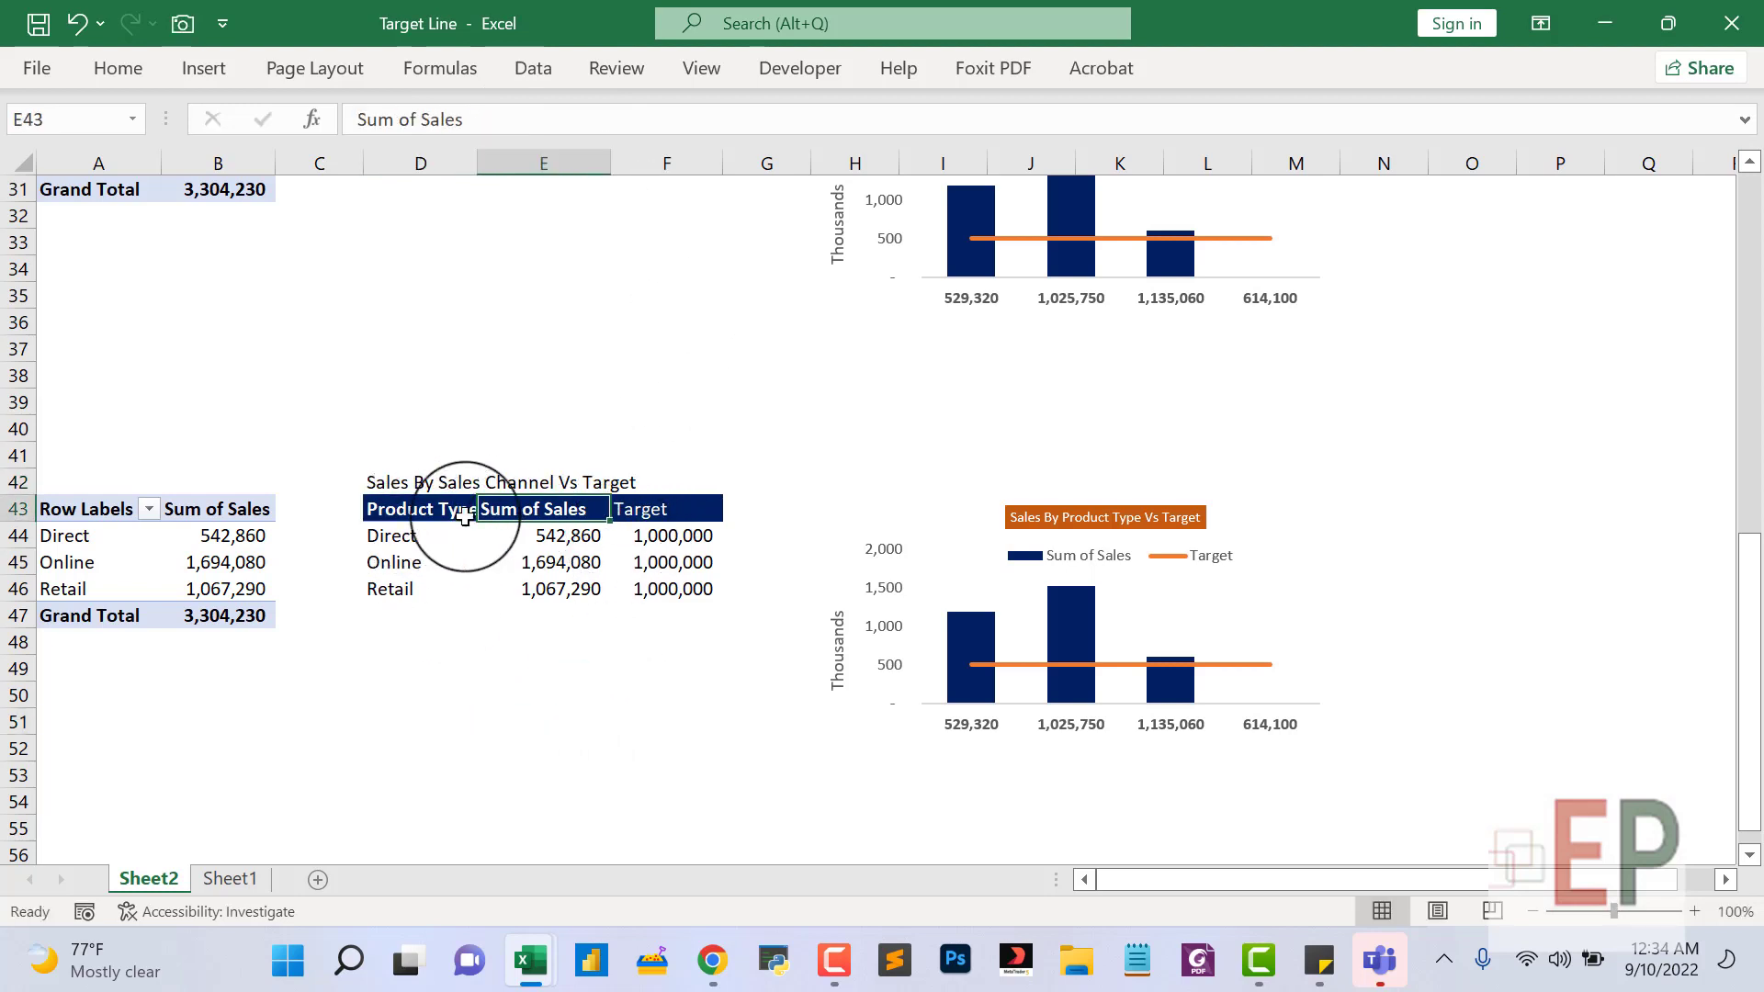
left_click(441, 515)
double_click(394, 117)
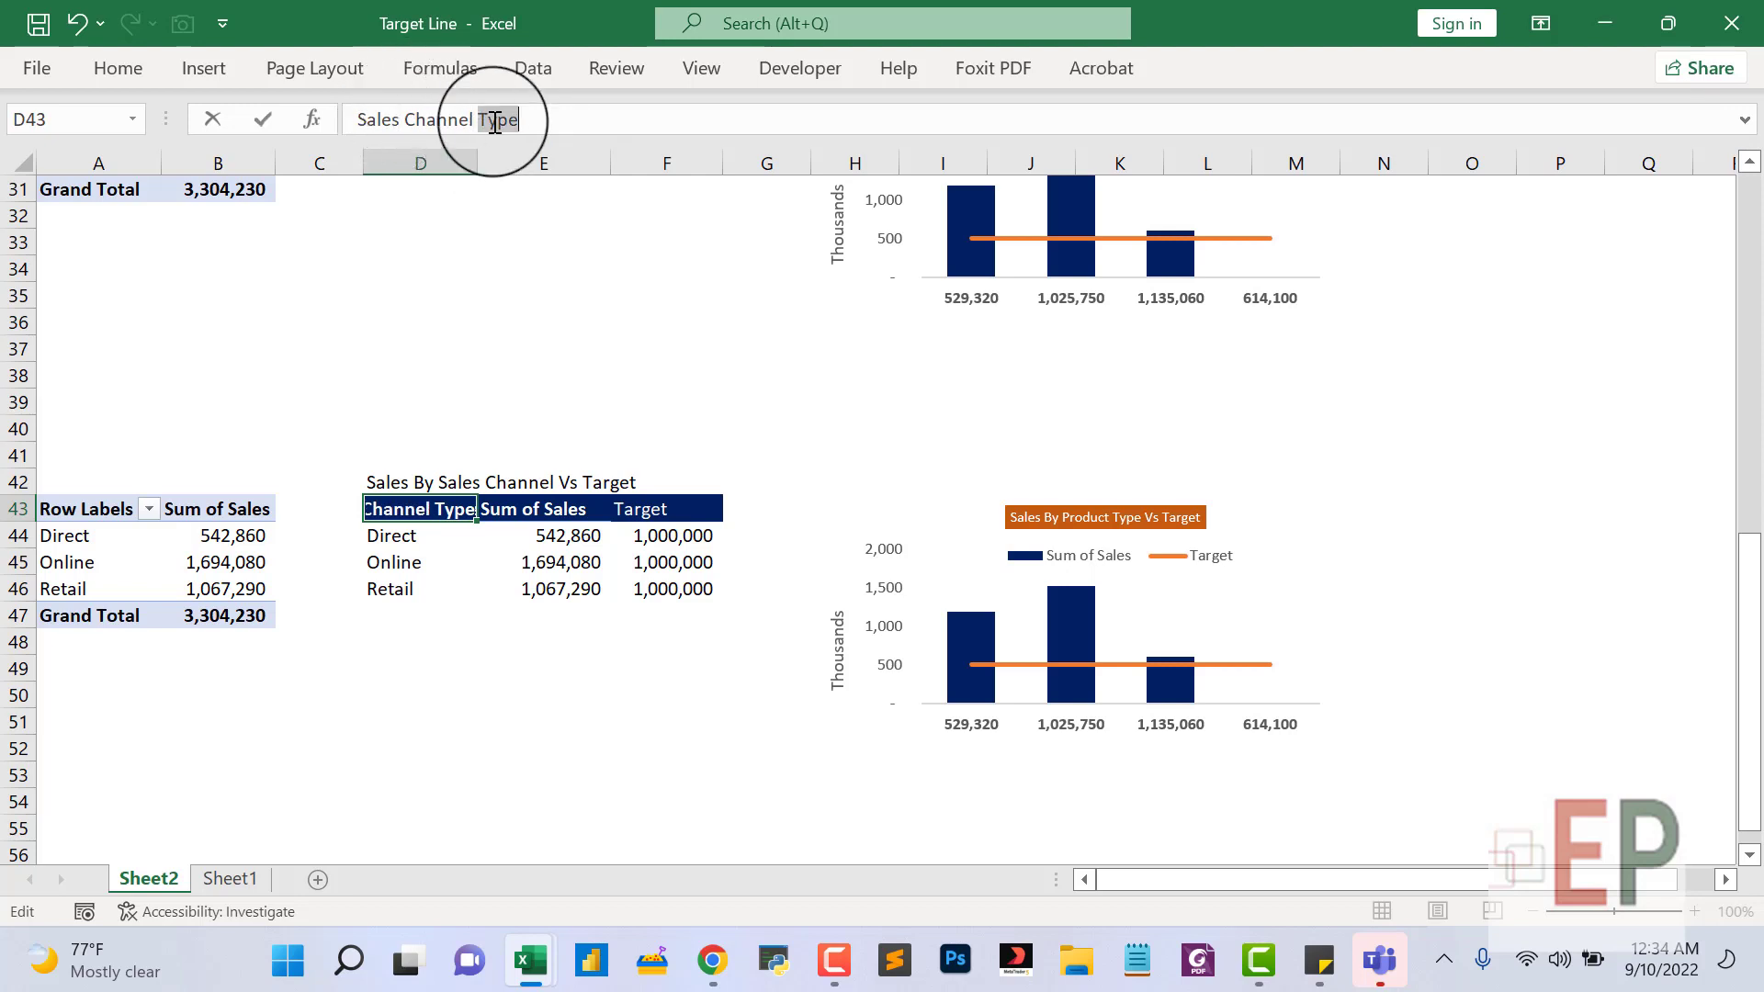
key("Return")
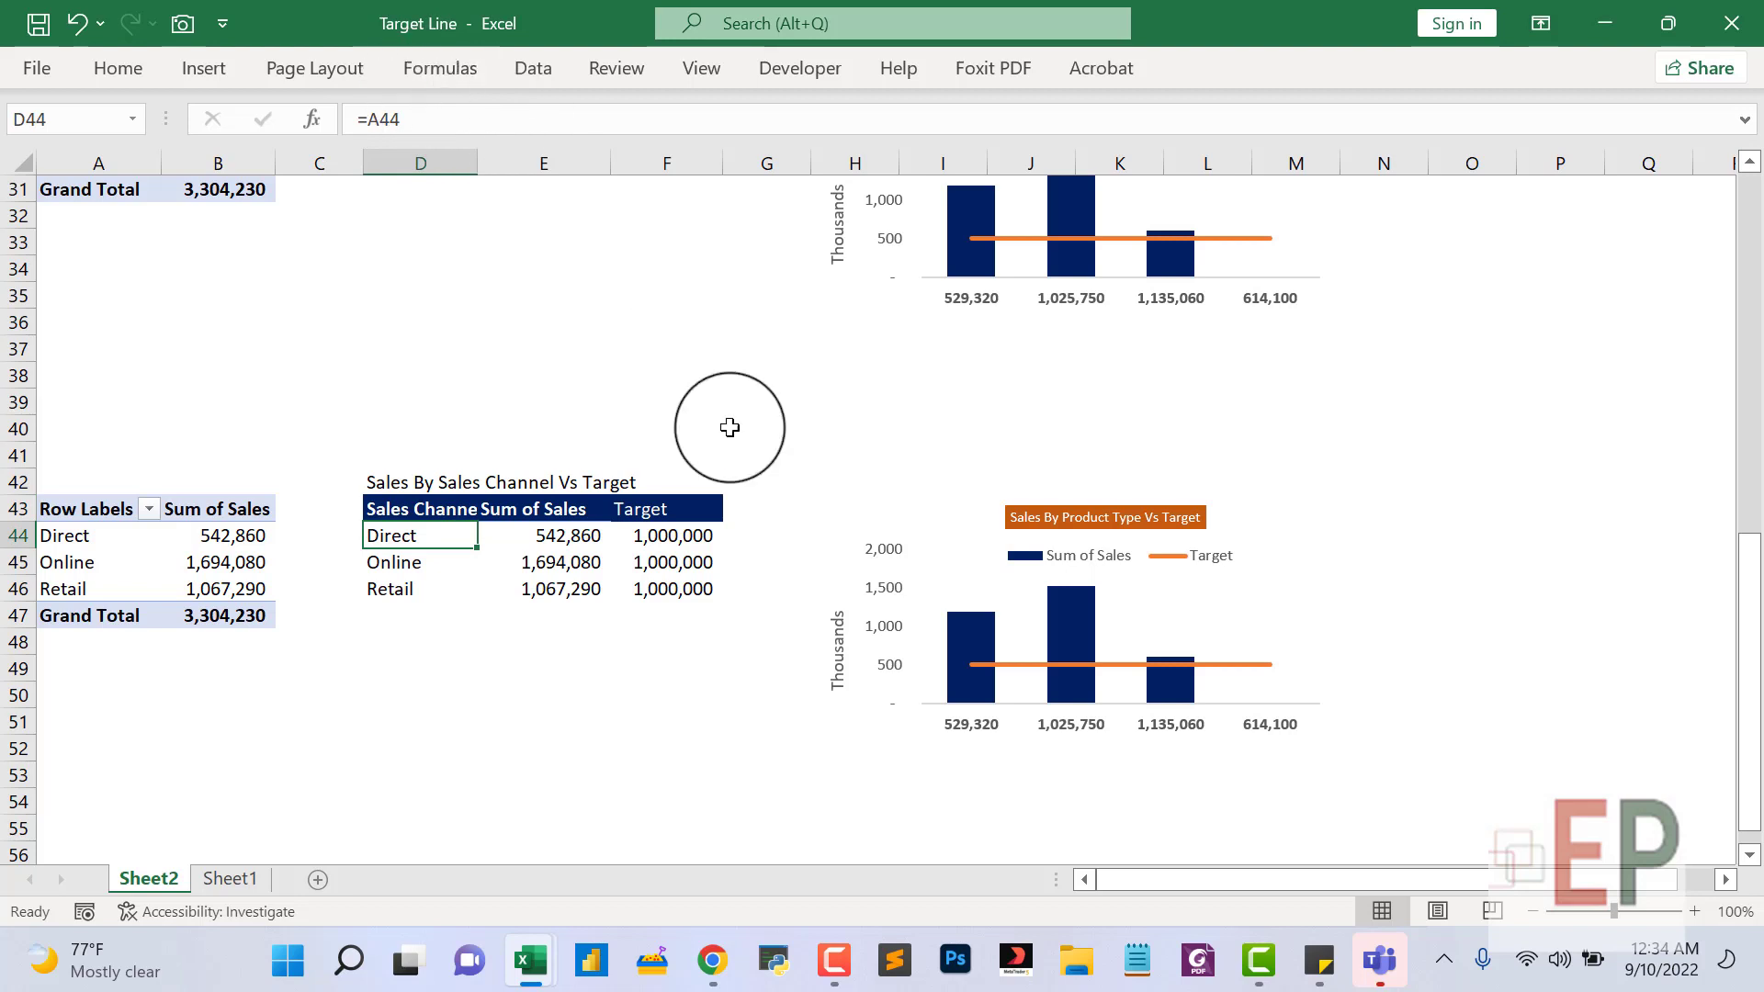
In the copied chart's data source, set the Sum of Sales axis label range to Sheet2 E28:E30.
left_click(1071, 597)
right_click(1082, 616)
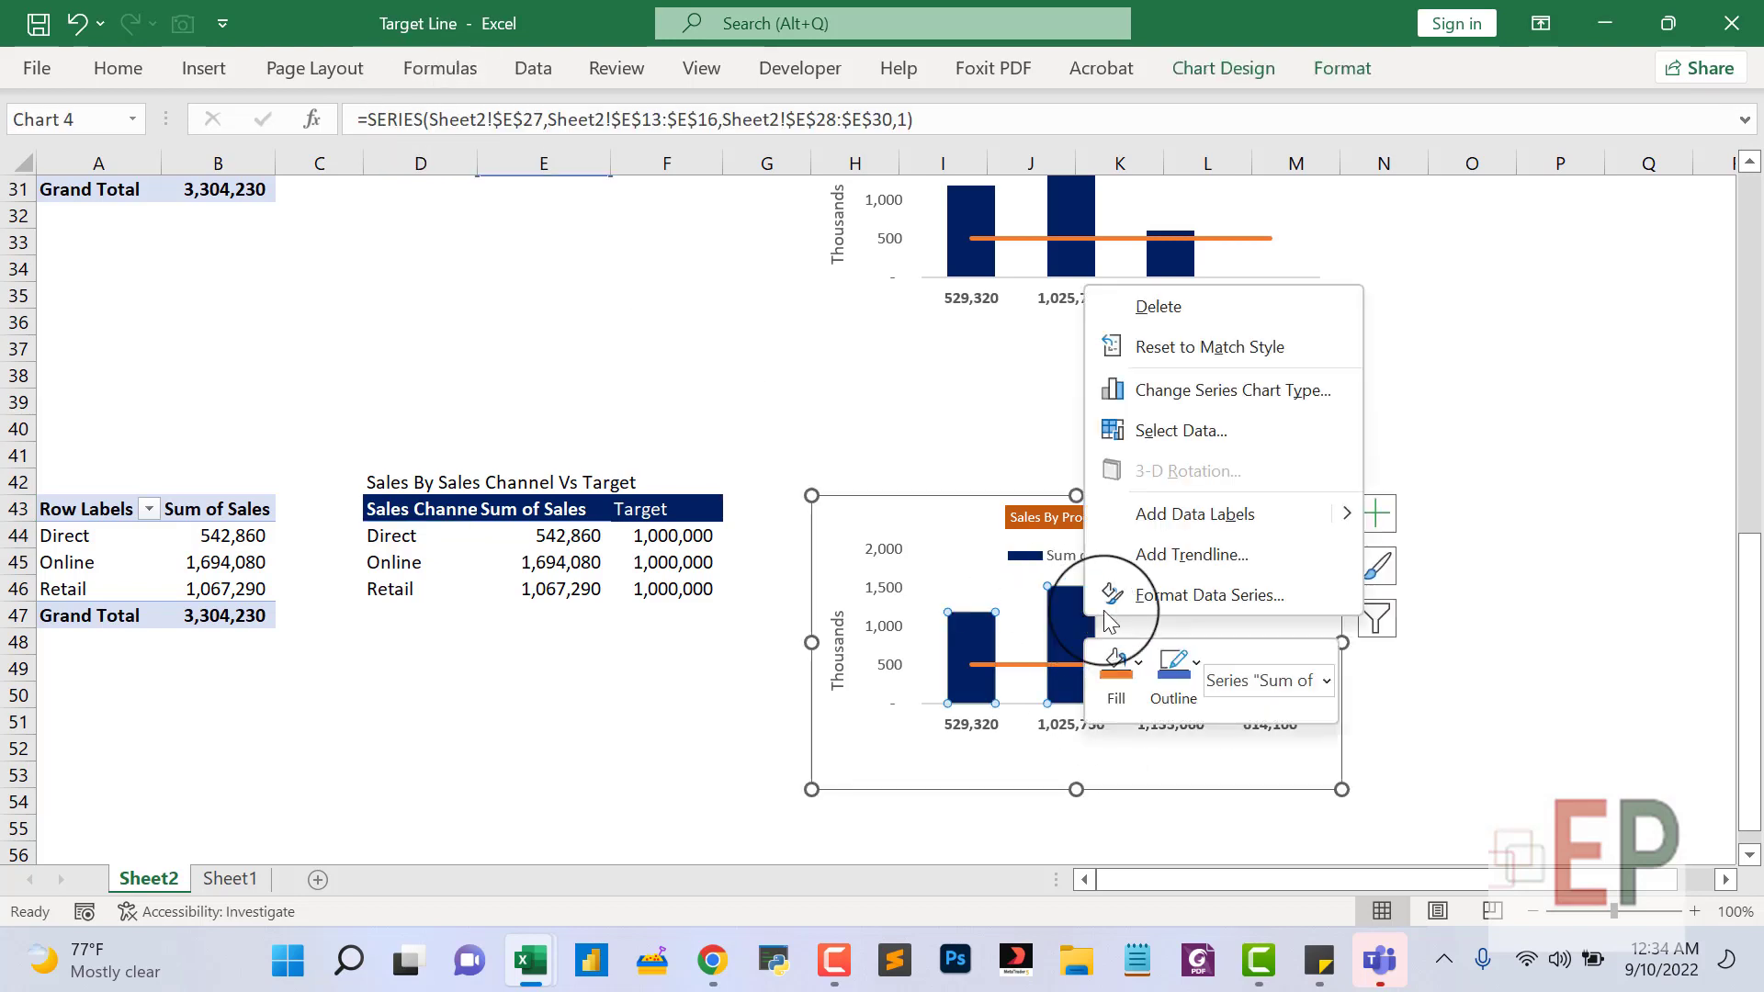
left_click(1139, 453)
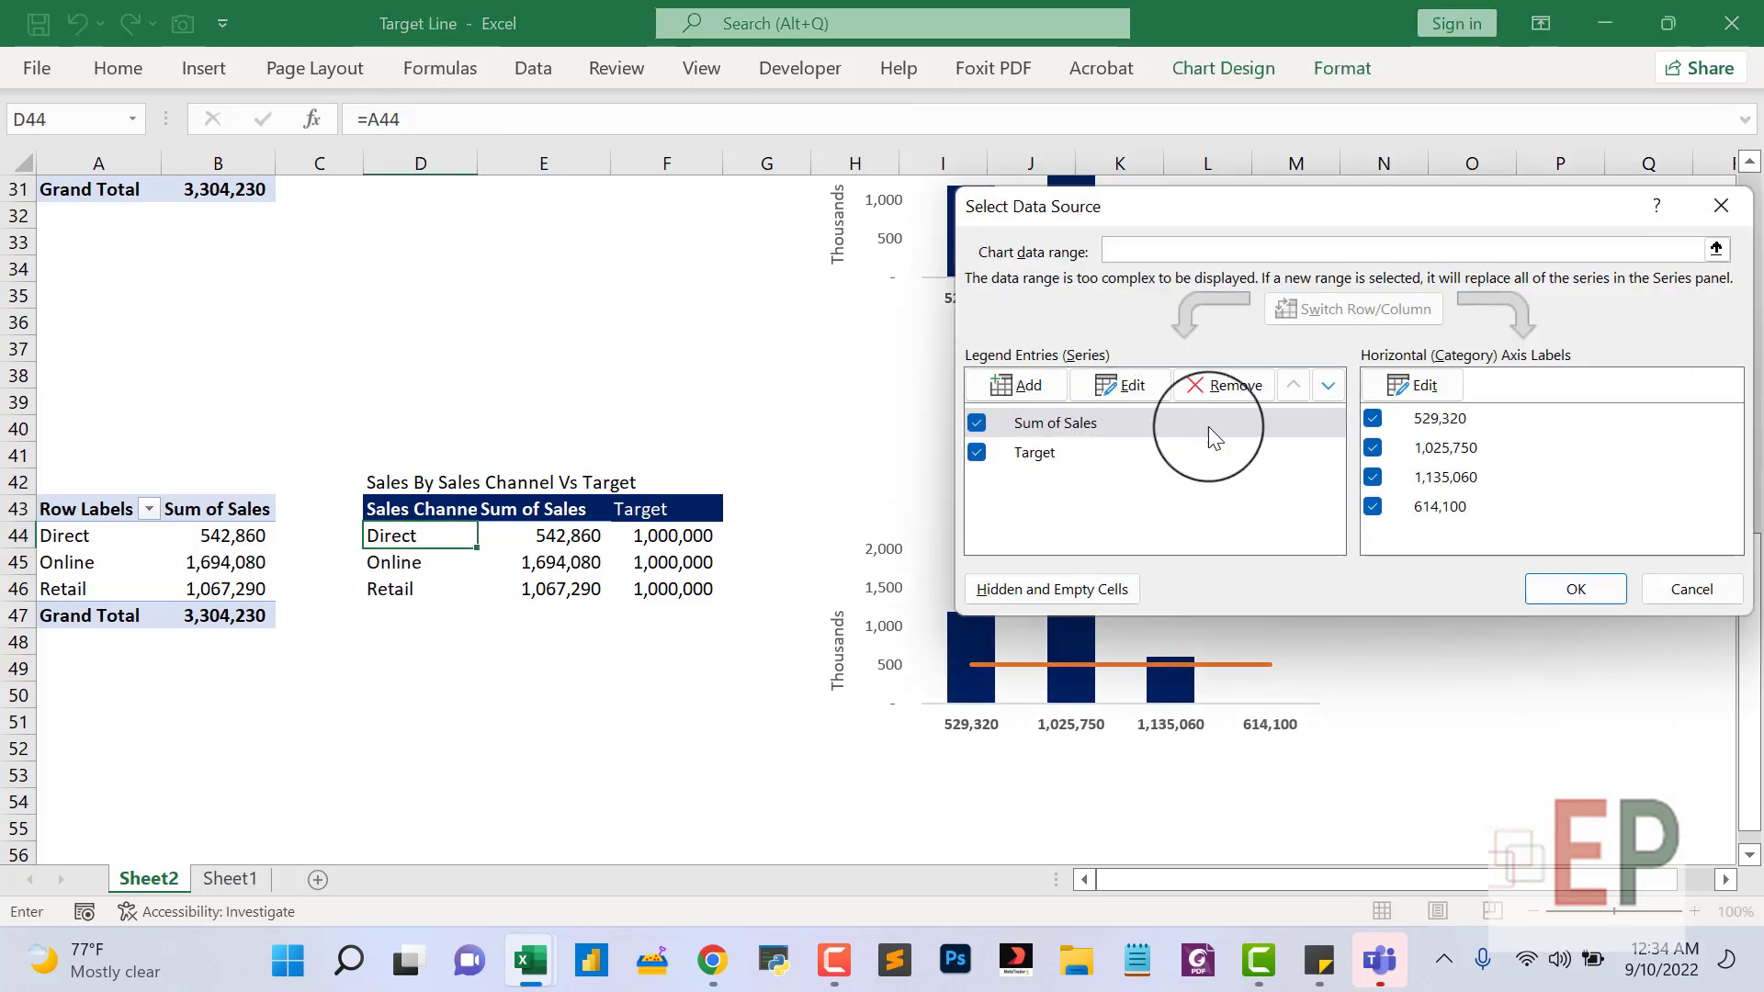
left_click(1153, 423)
left_click(1412, 386)
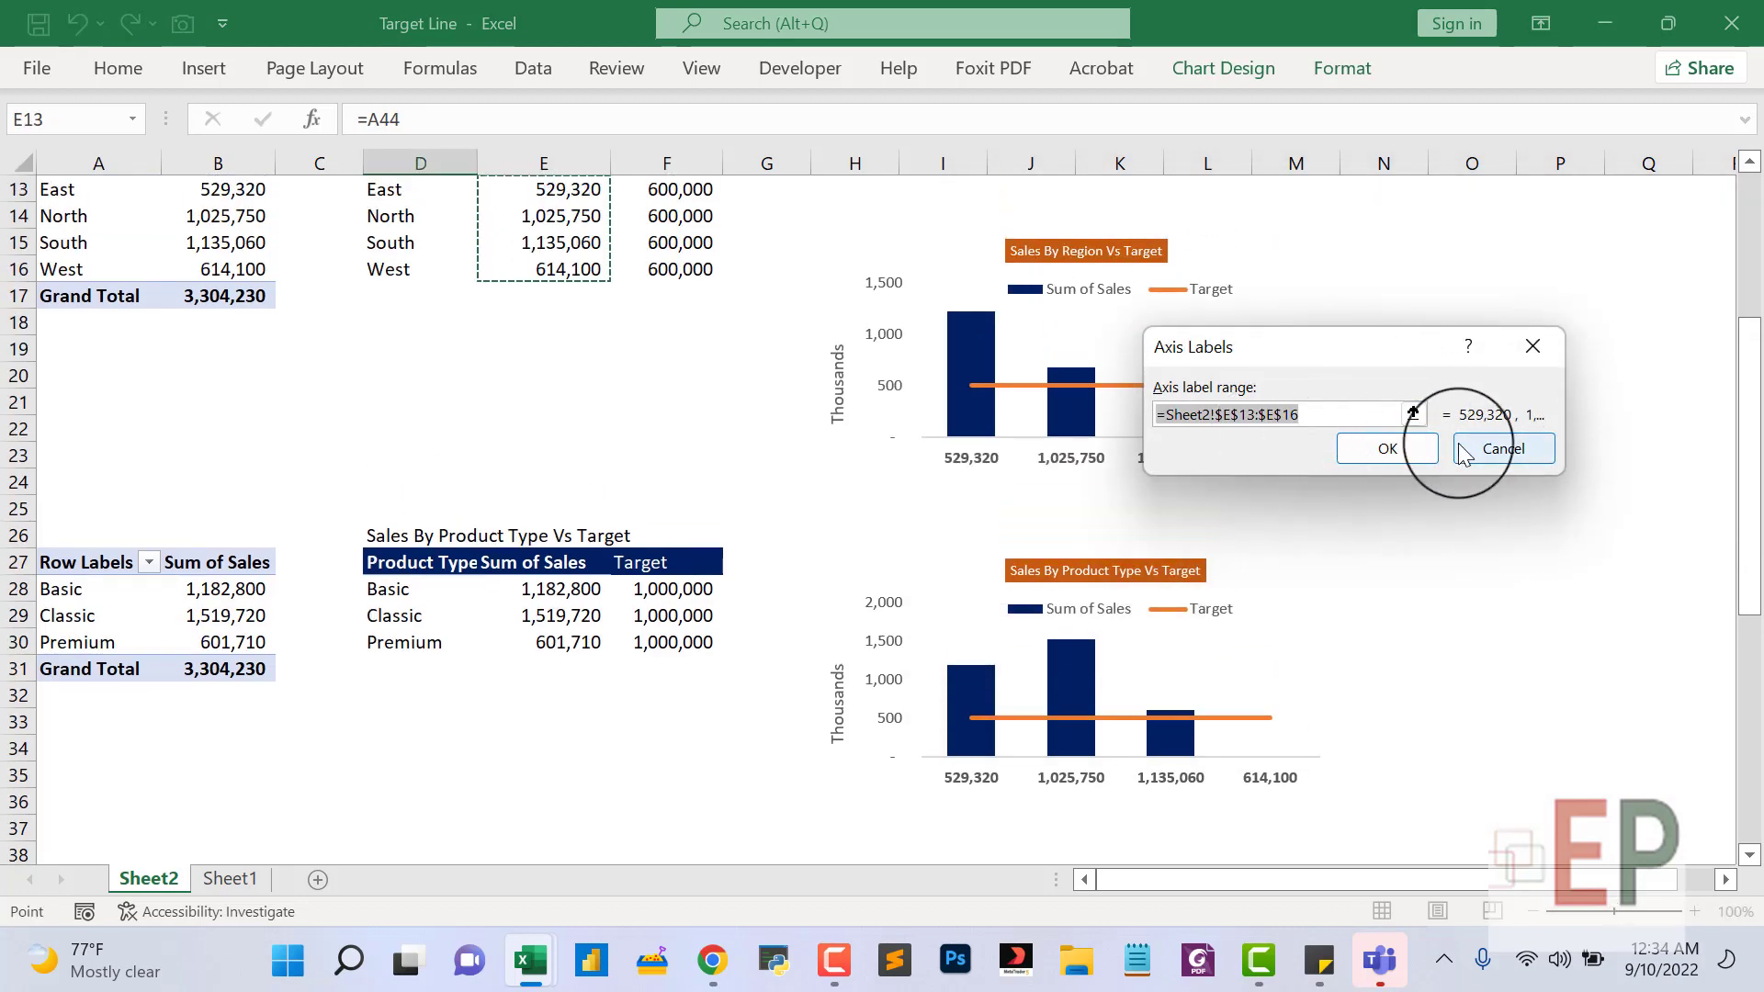
left_click_drag(574, 589, 571, 652)
key("Return")
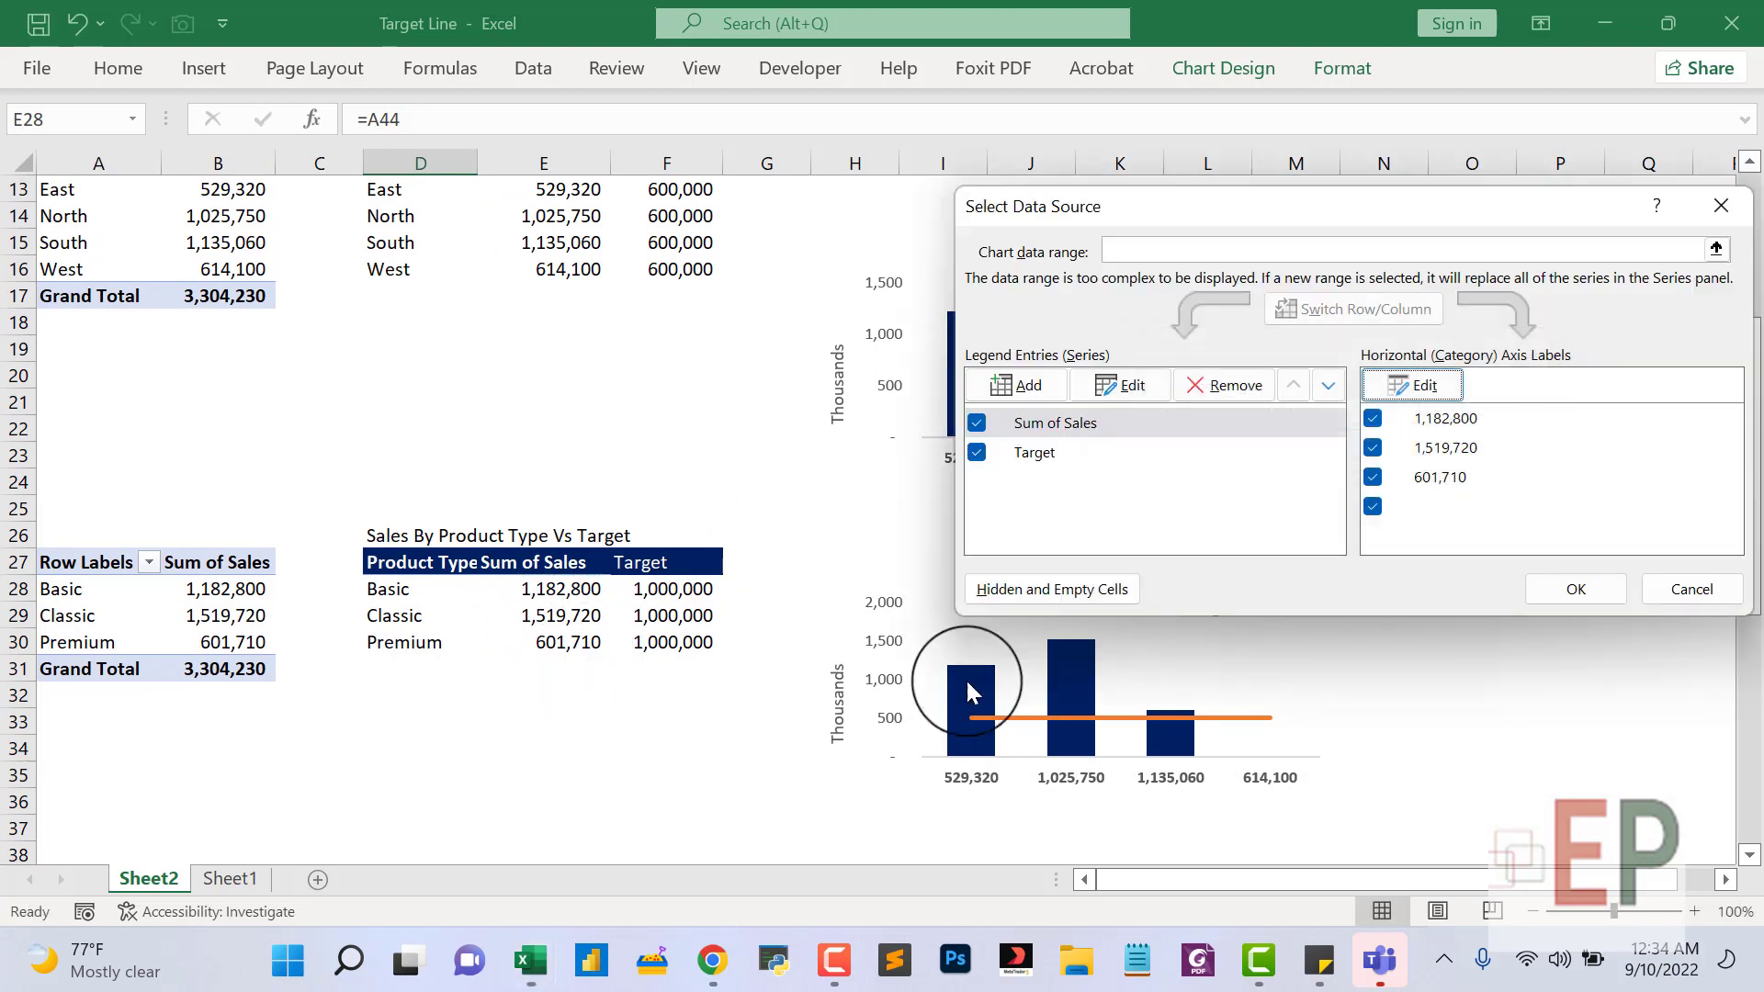
Set the Target series' axis label range to Sheet2 F28:F30 and apply the data source changes.
left_click(1037, 452)
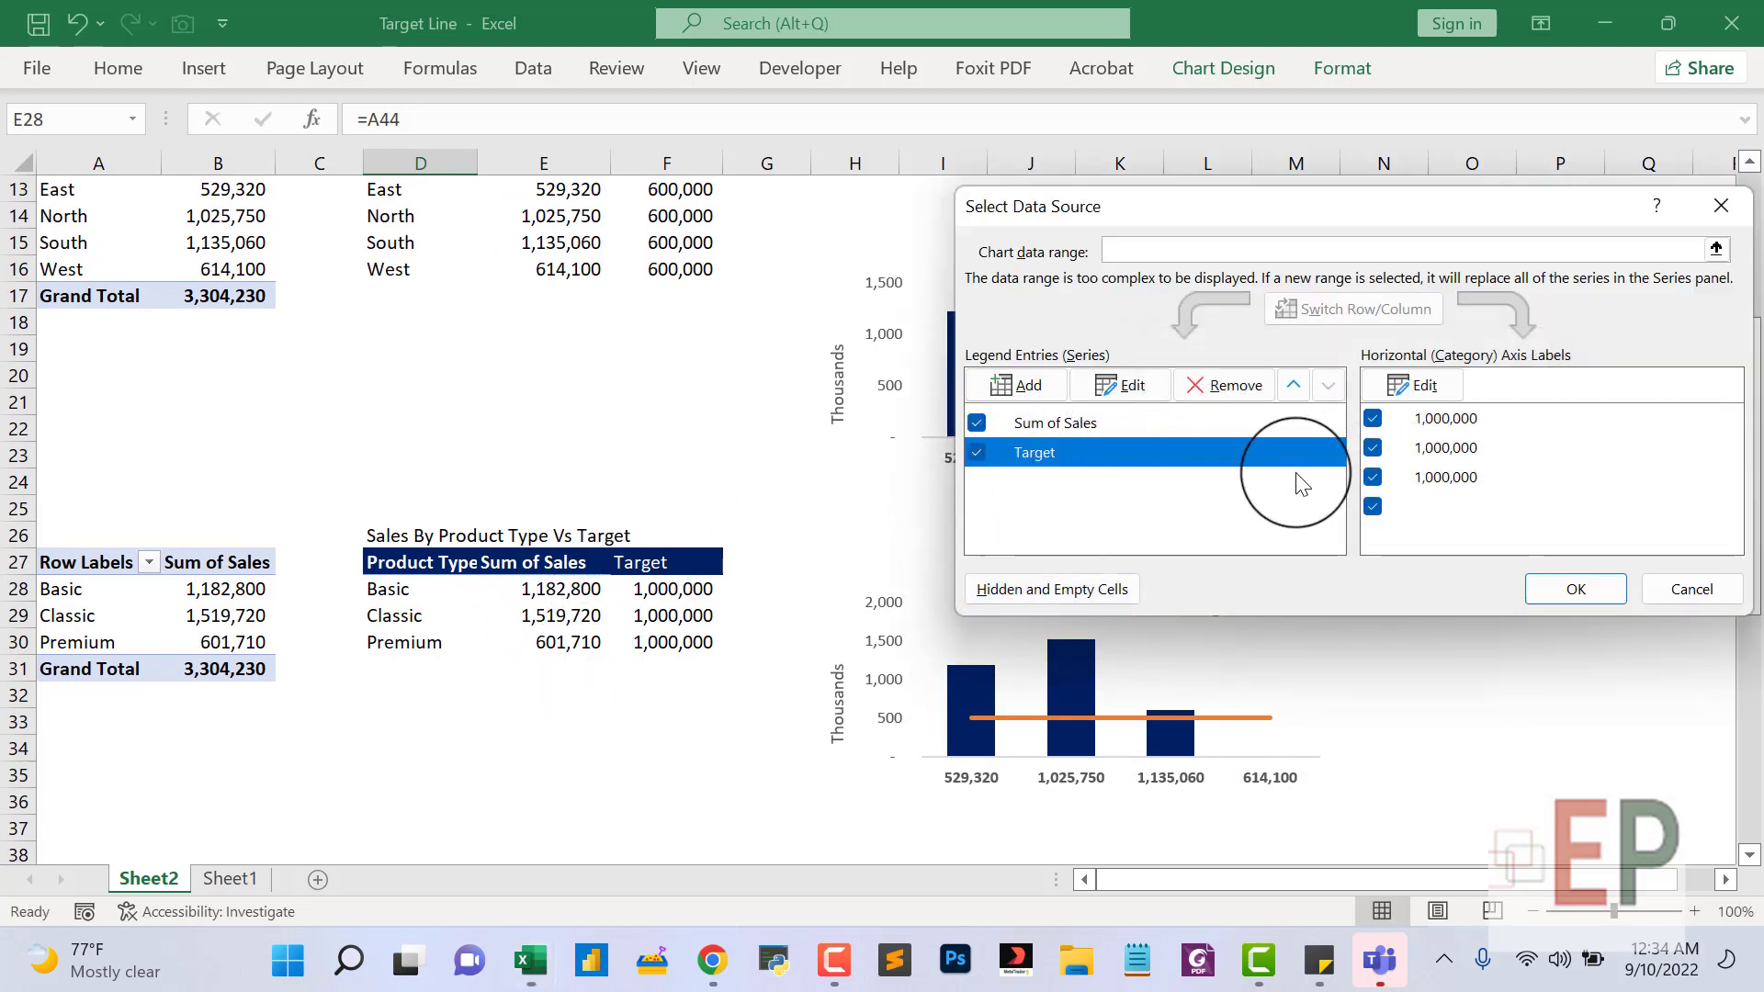
left_click(1405, 385)
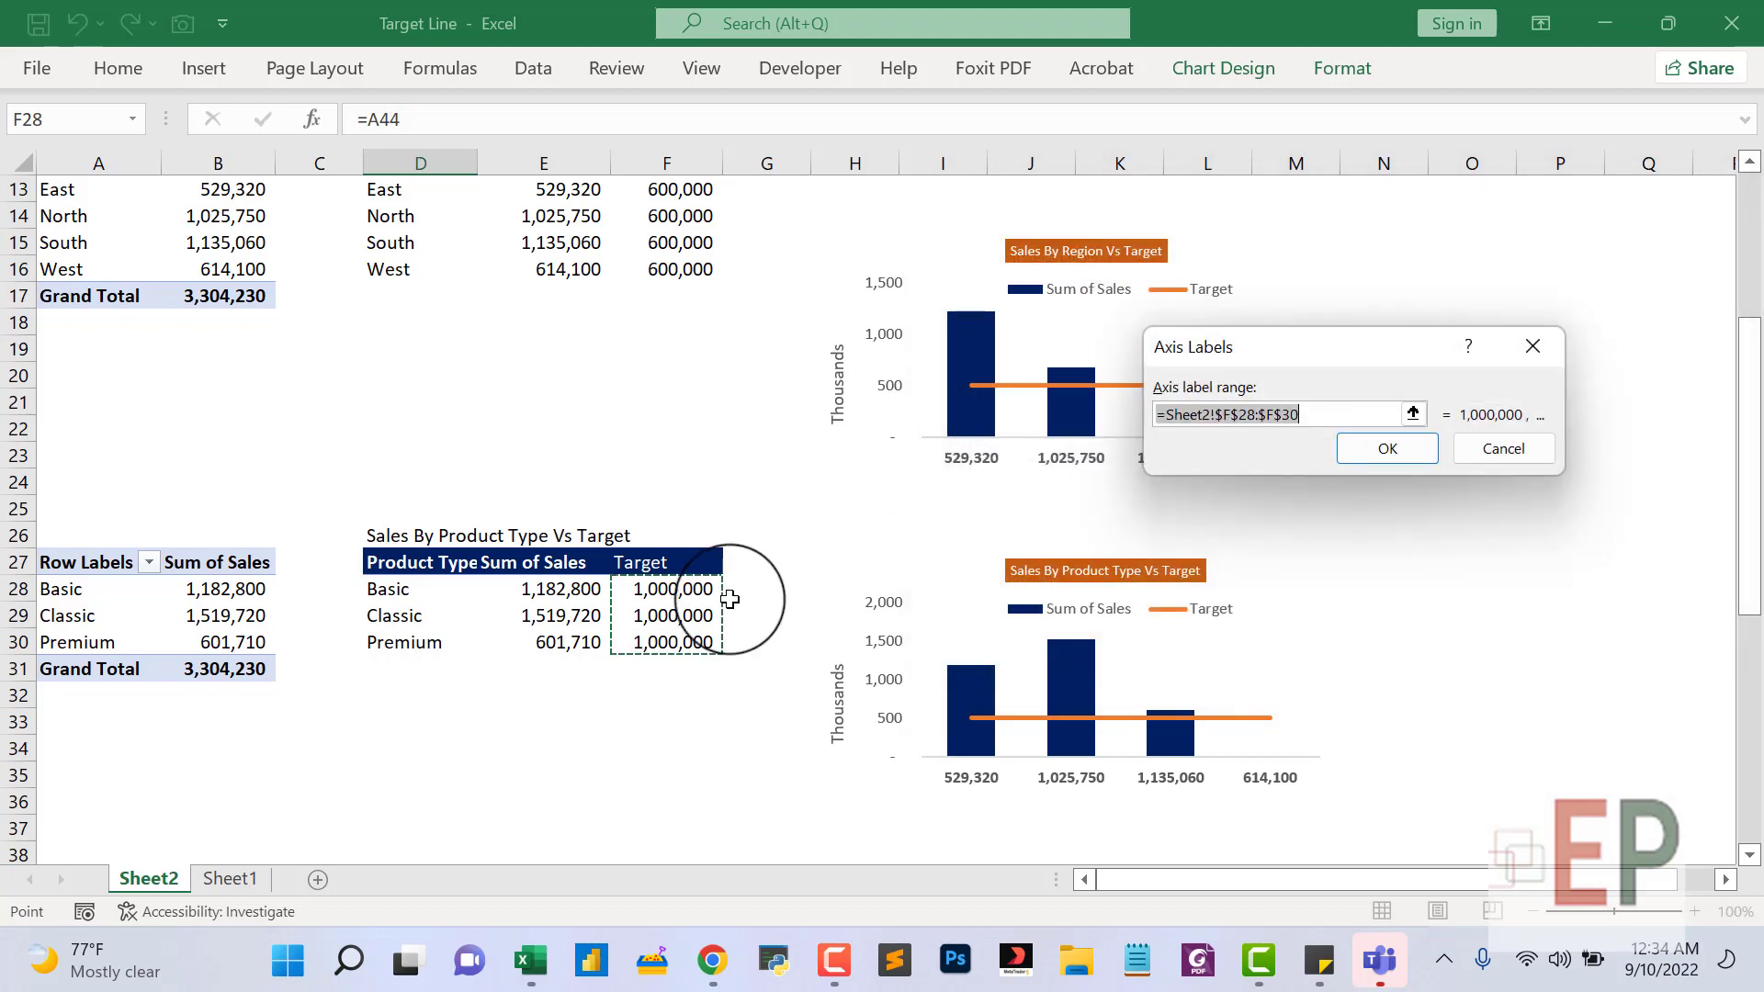
left_click_drag(680, 591, 680, 642)
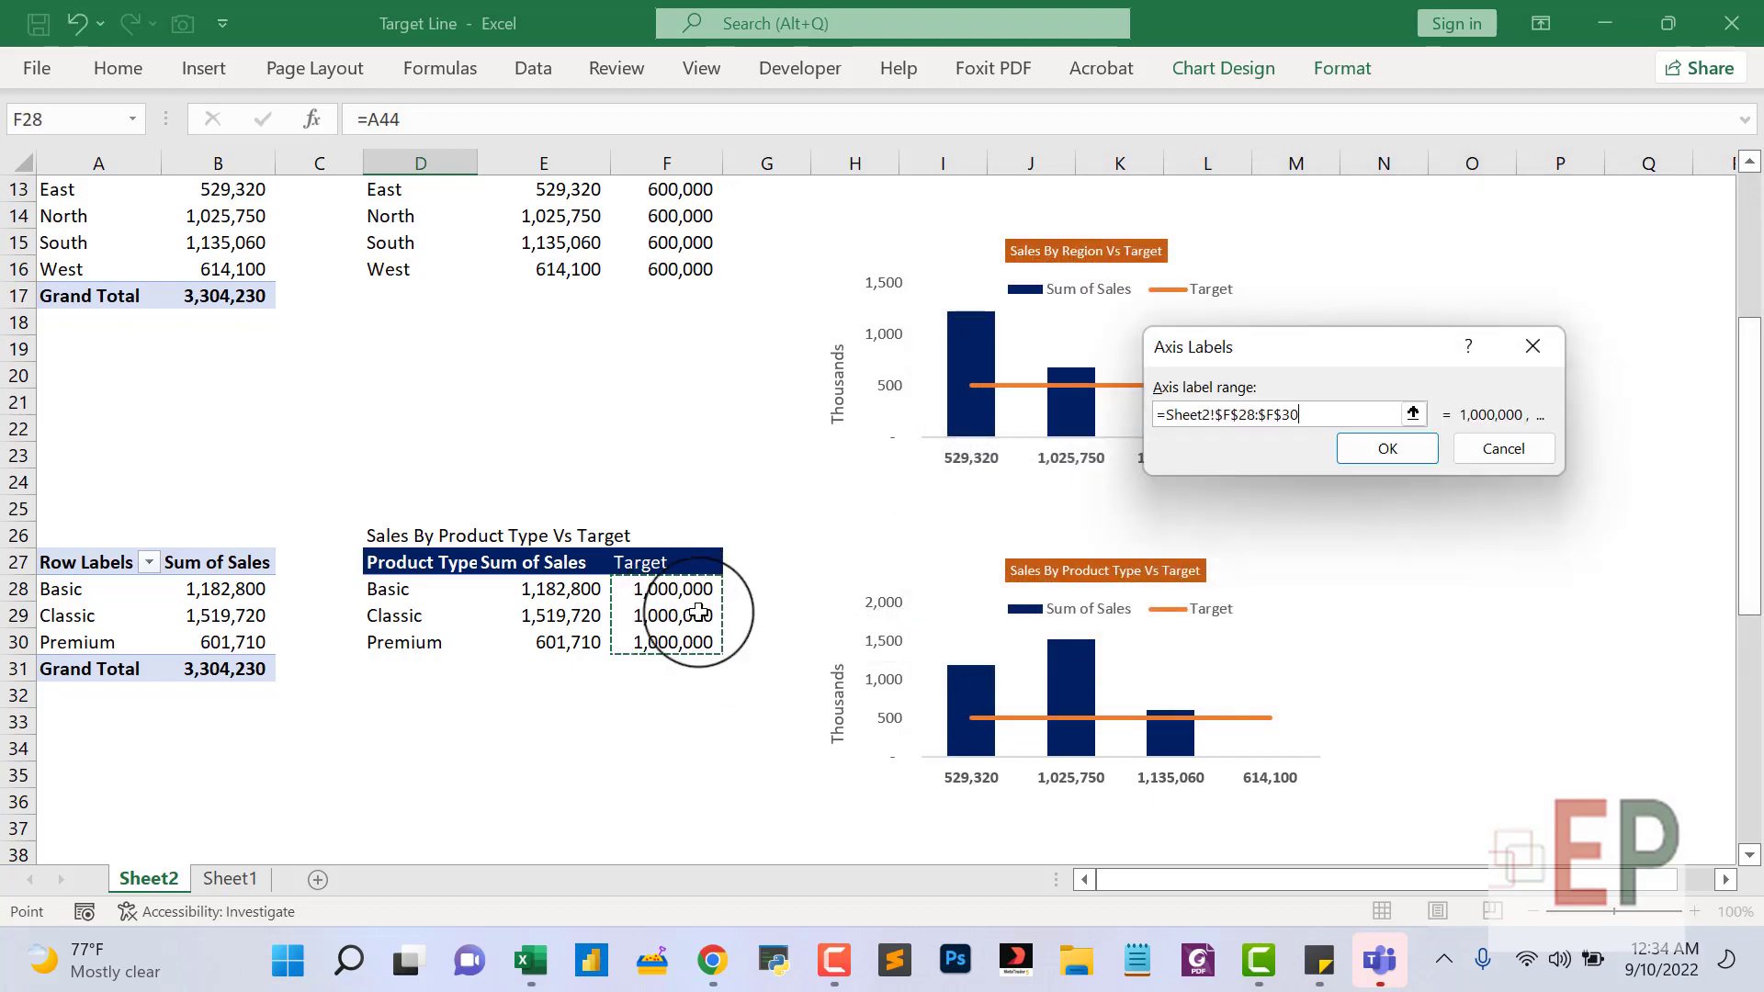
key("Return")
left_click(1575, 589)
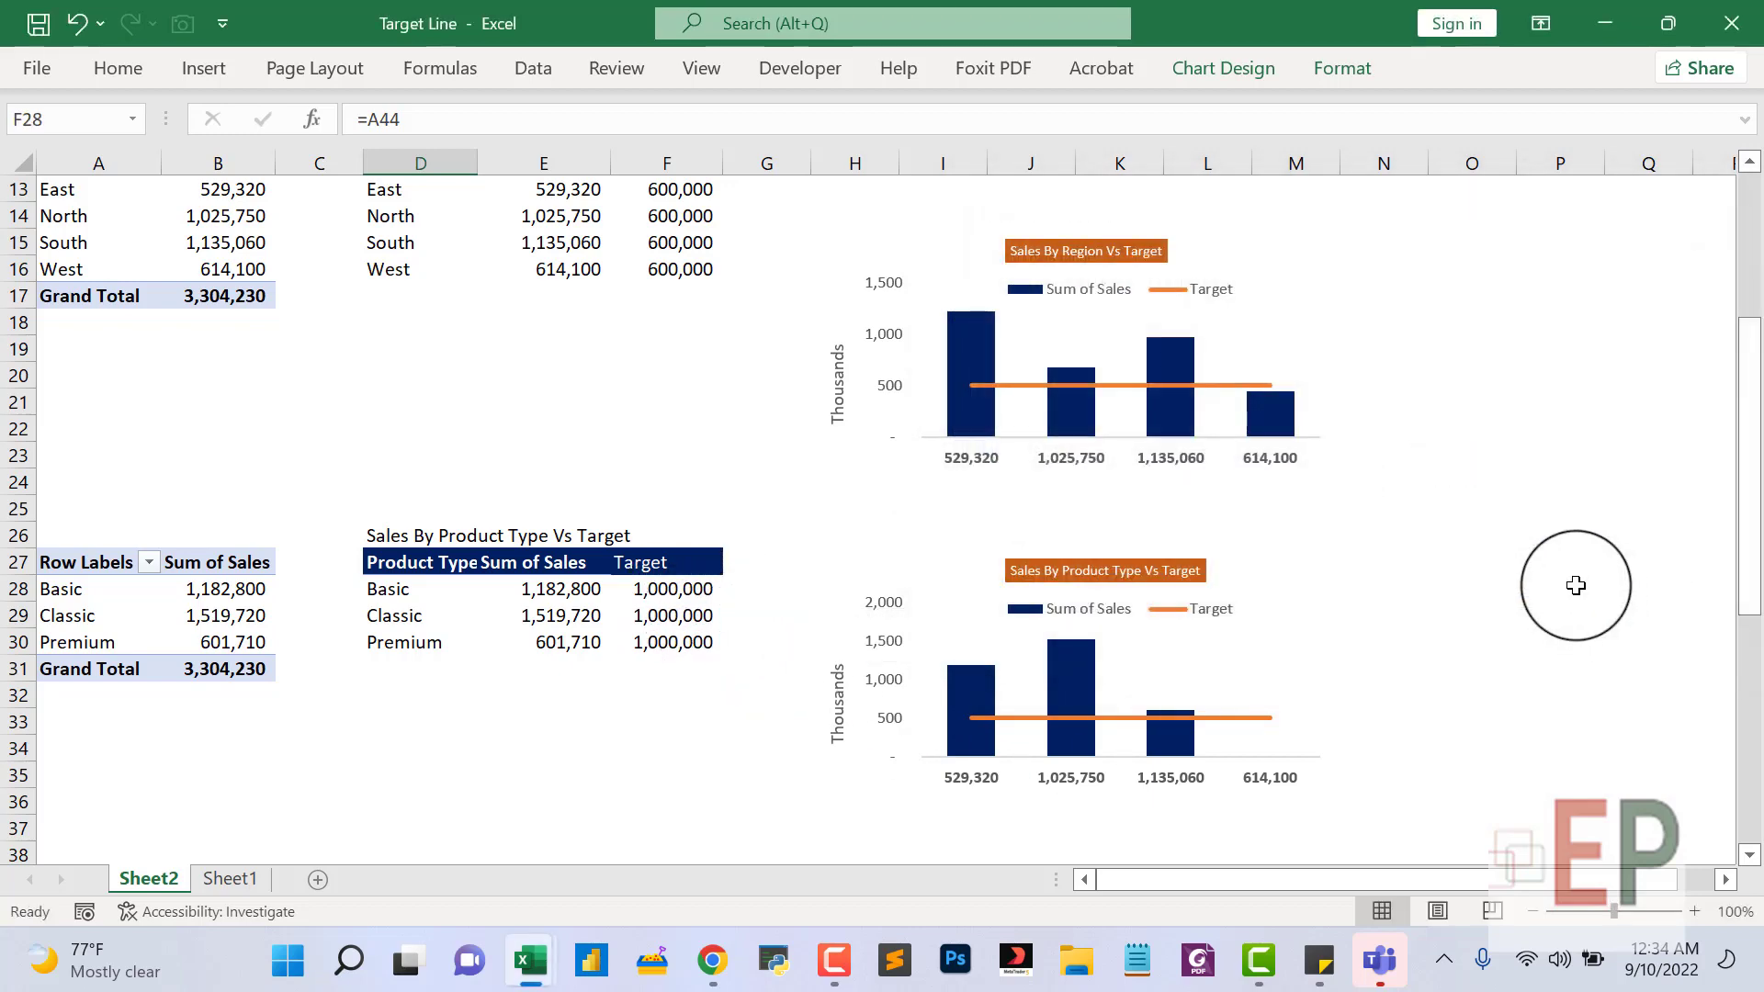
Check which cell the product type chart's title is linked to and review the tables and charts on the sheet.
left_click(307, 822)
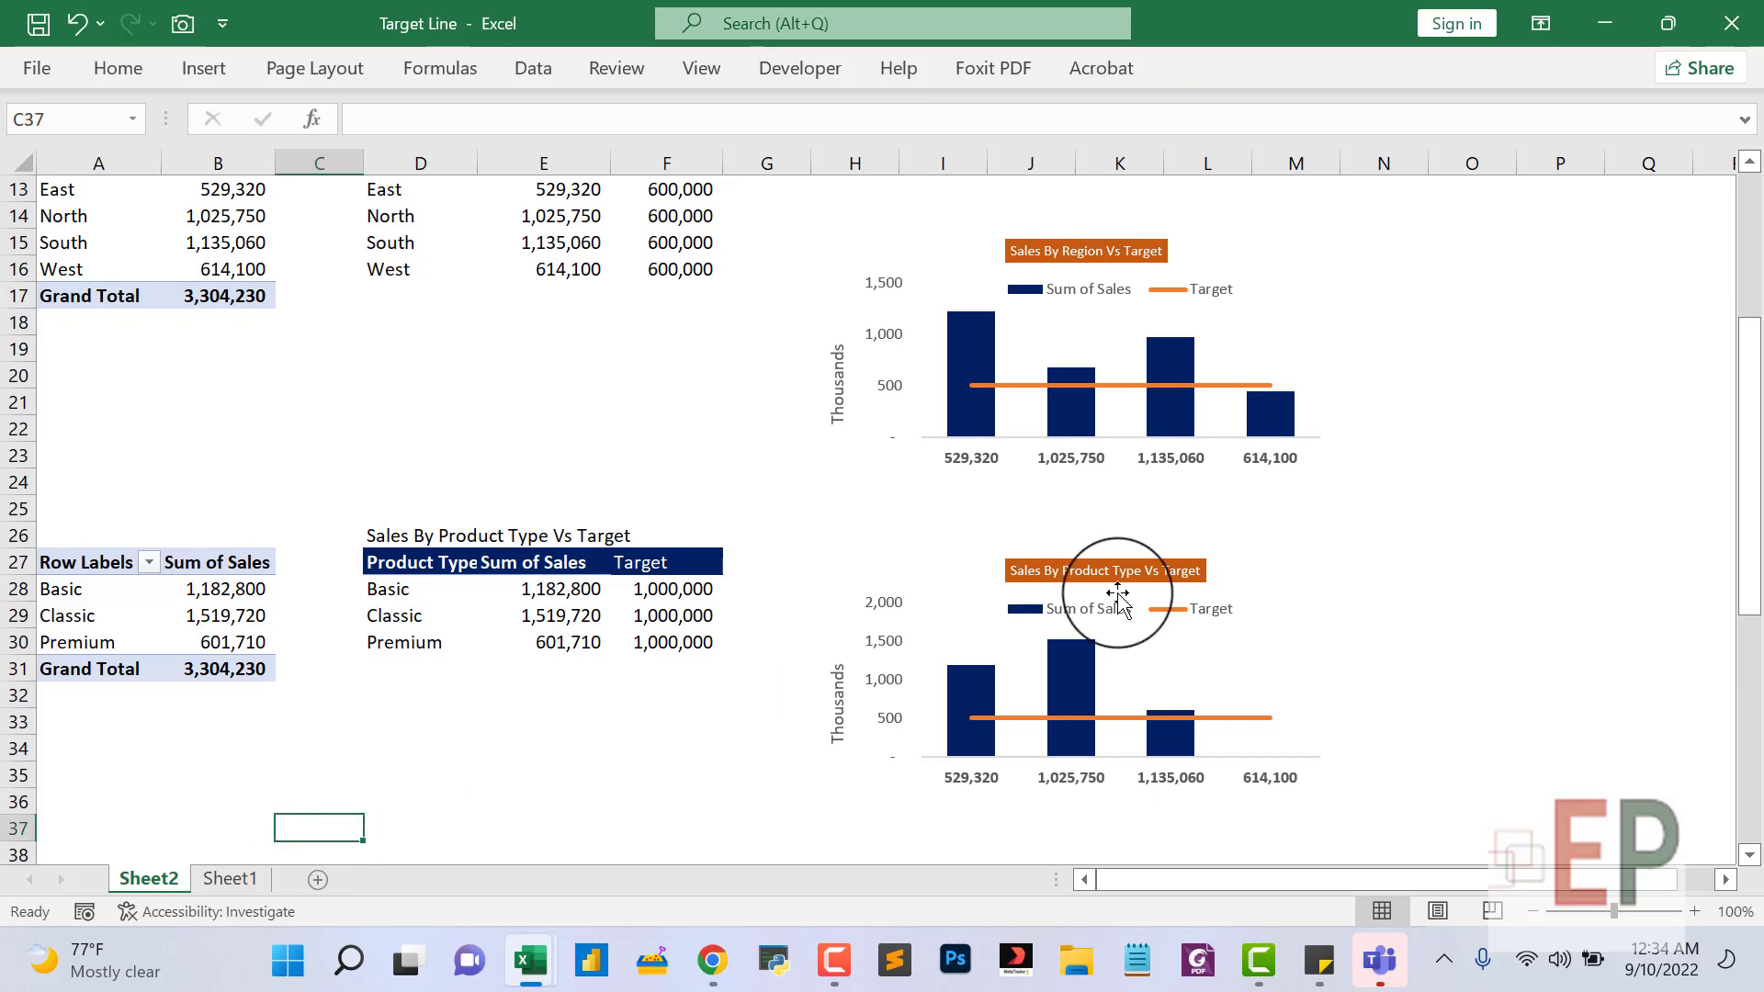
left_click(1056, 570)
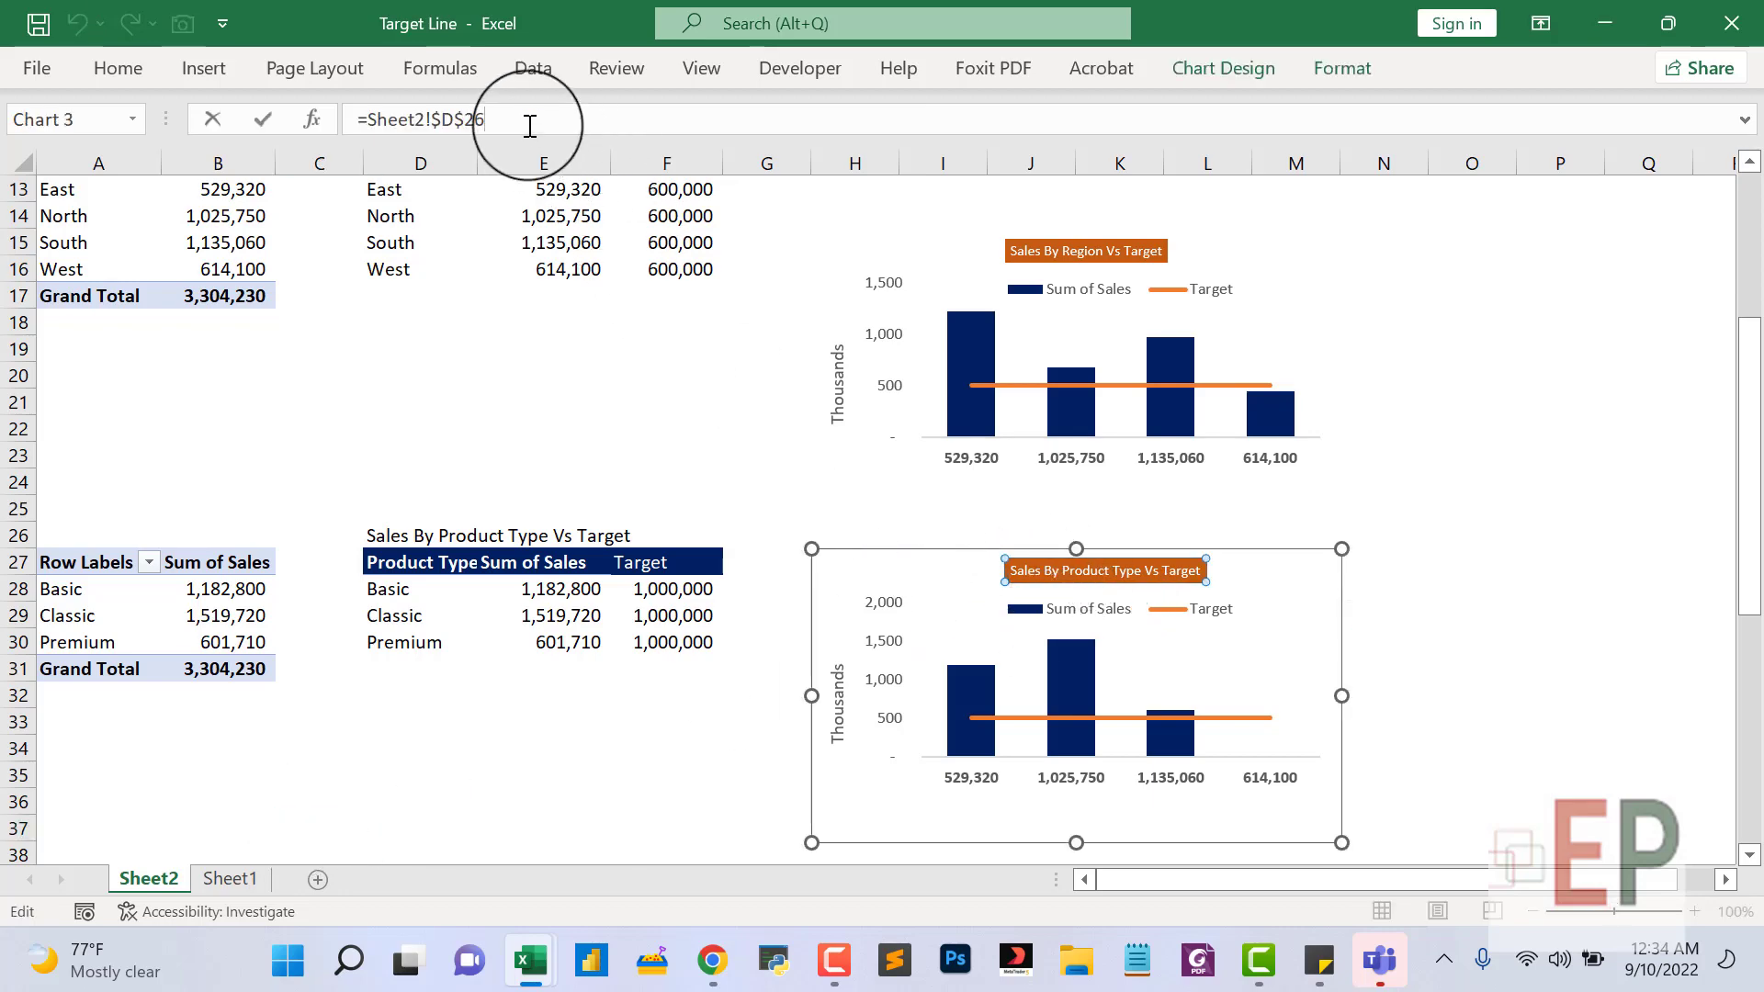
scroll(354, 516, "up", 3)
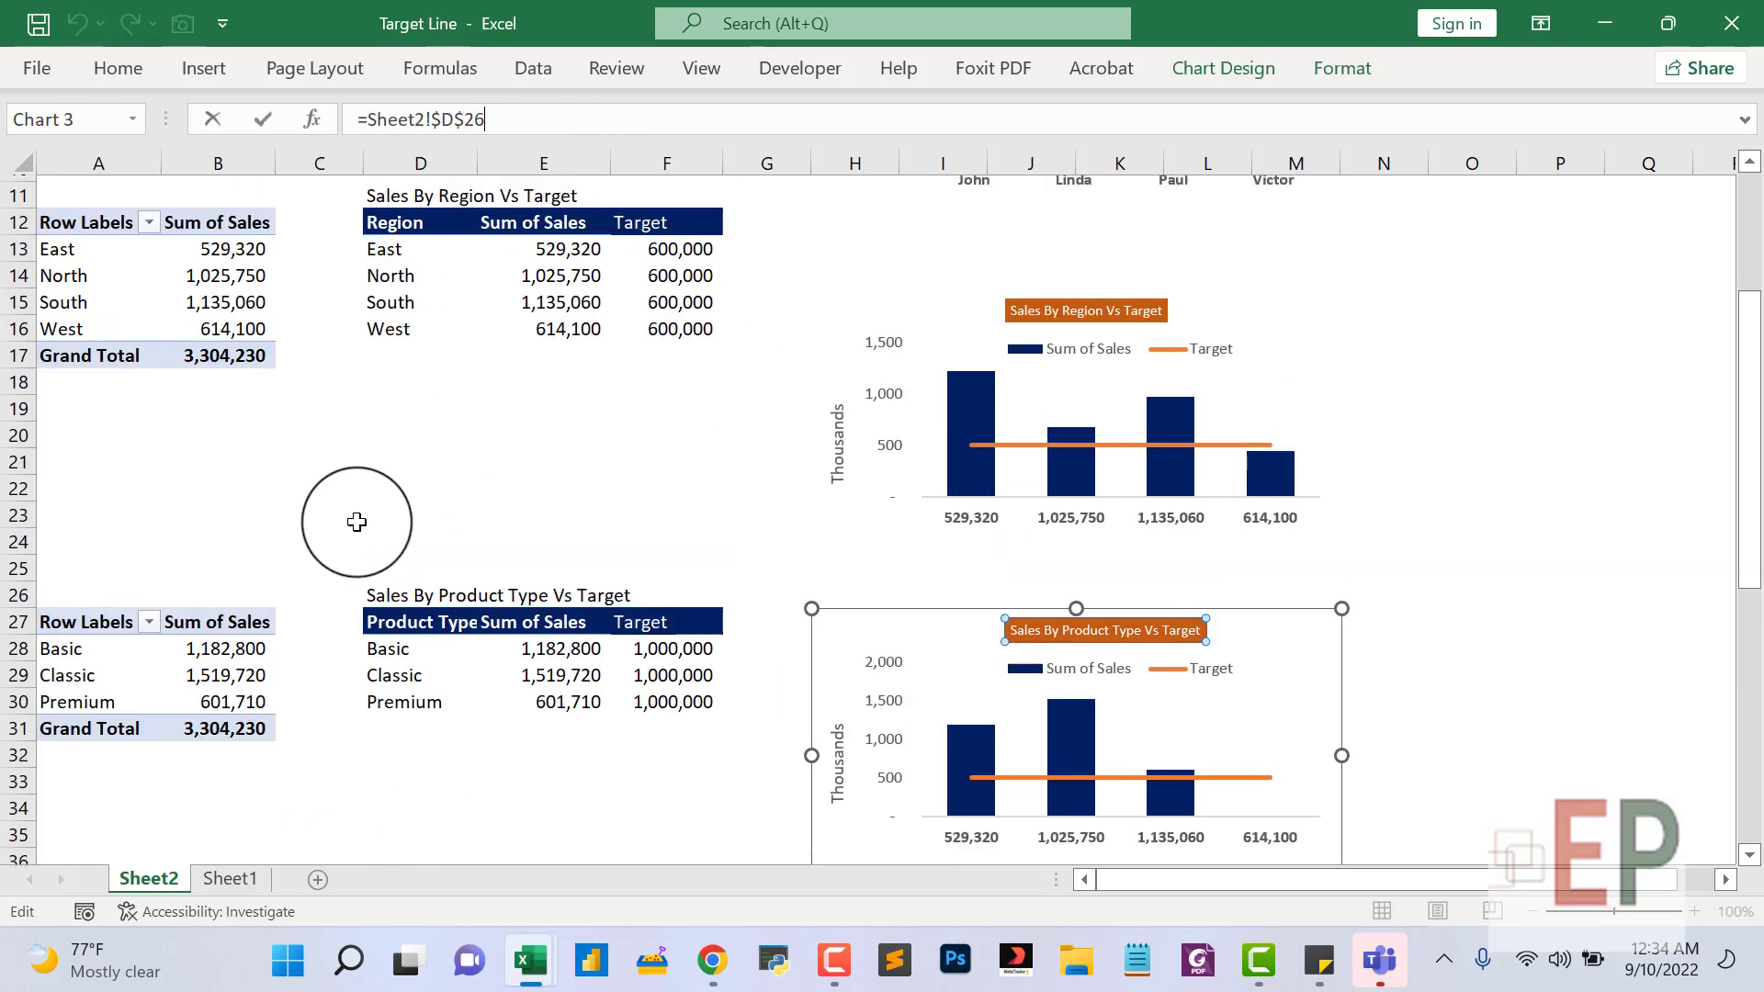
scroll(356, 522, "up", 1)
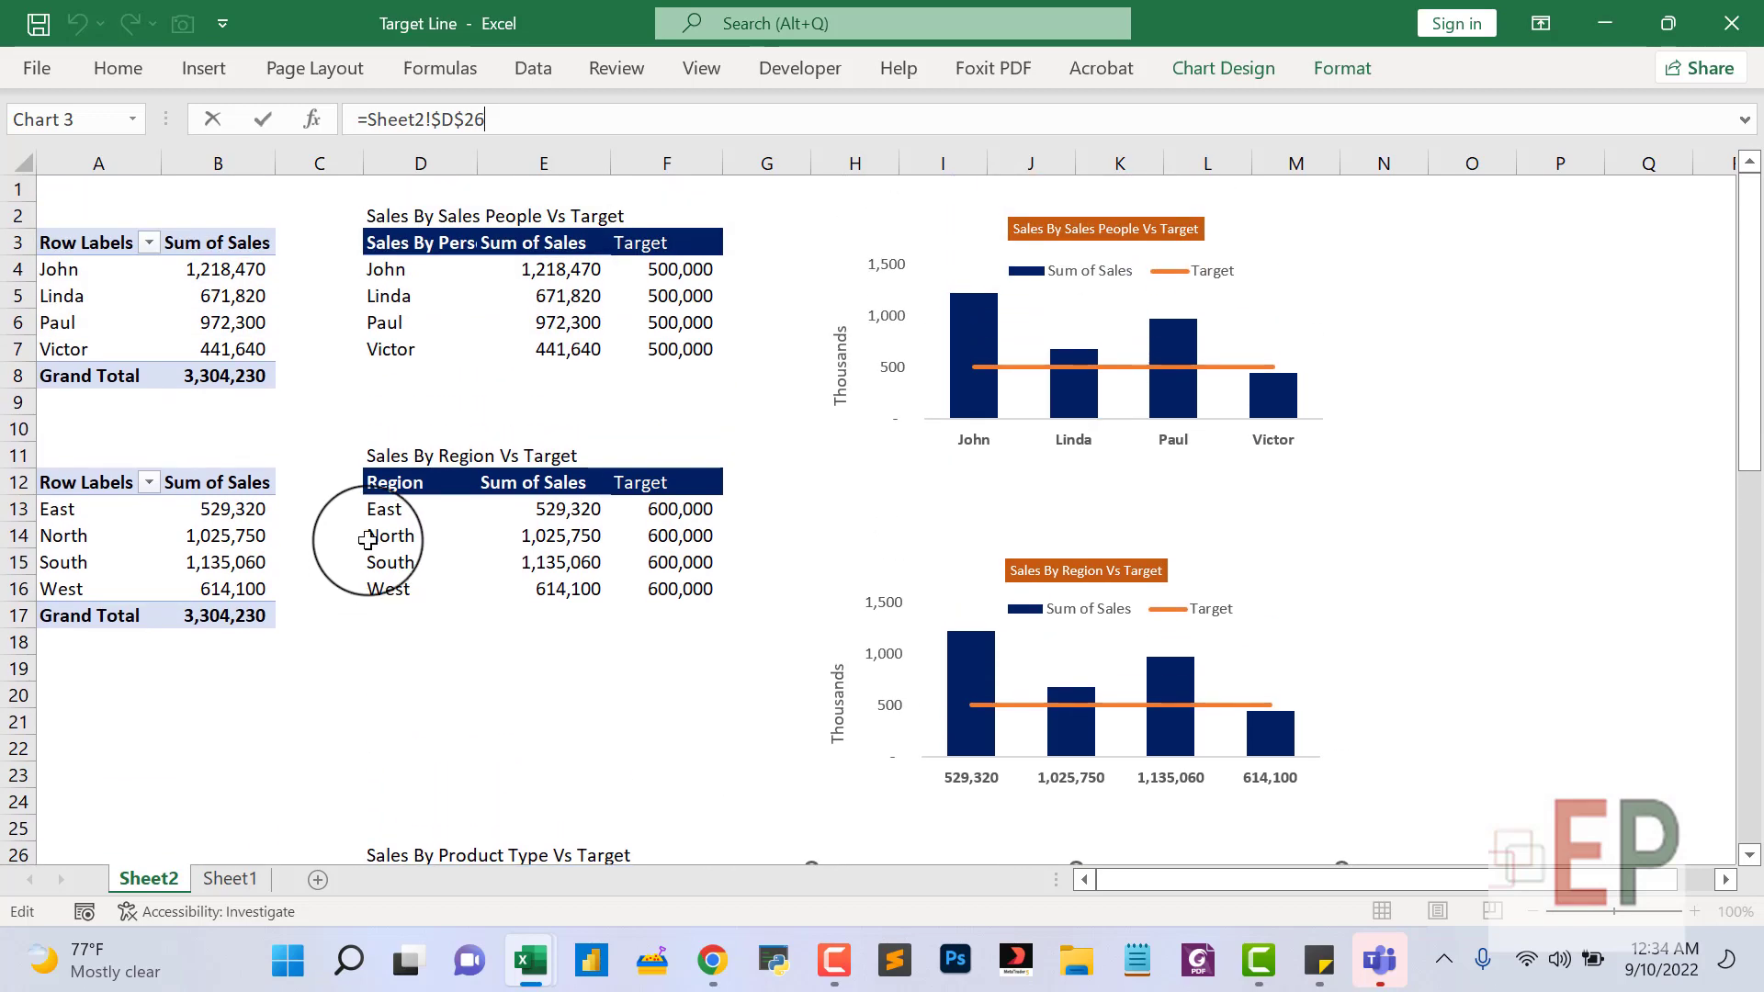
scroll(366, 540, "down", 11)
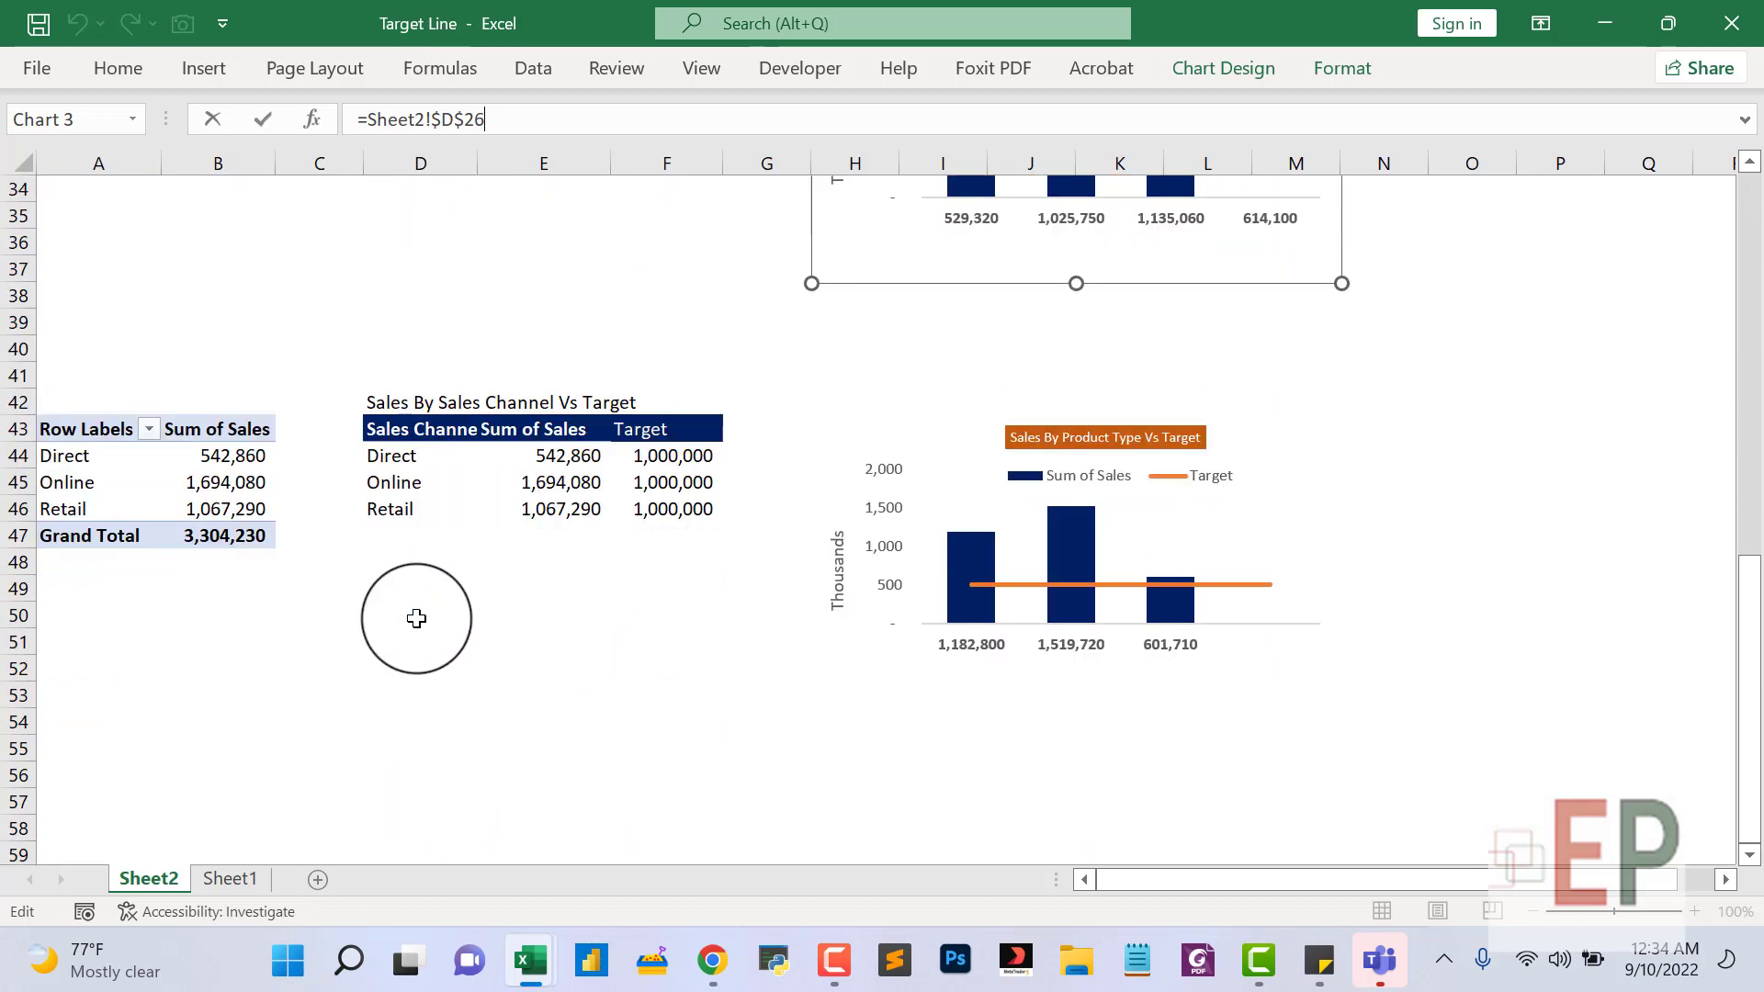
scroll(411, 494, "up", 1)
left_click(418, 398)
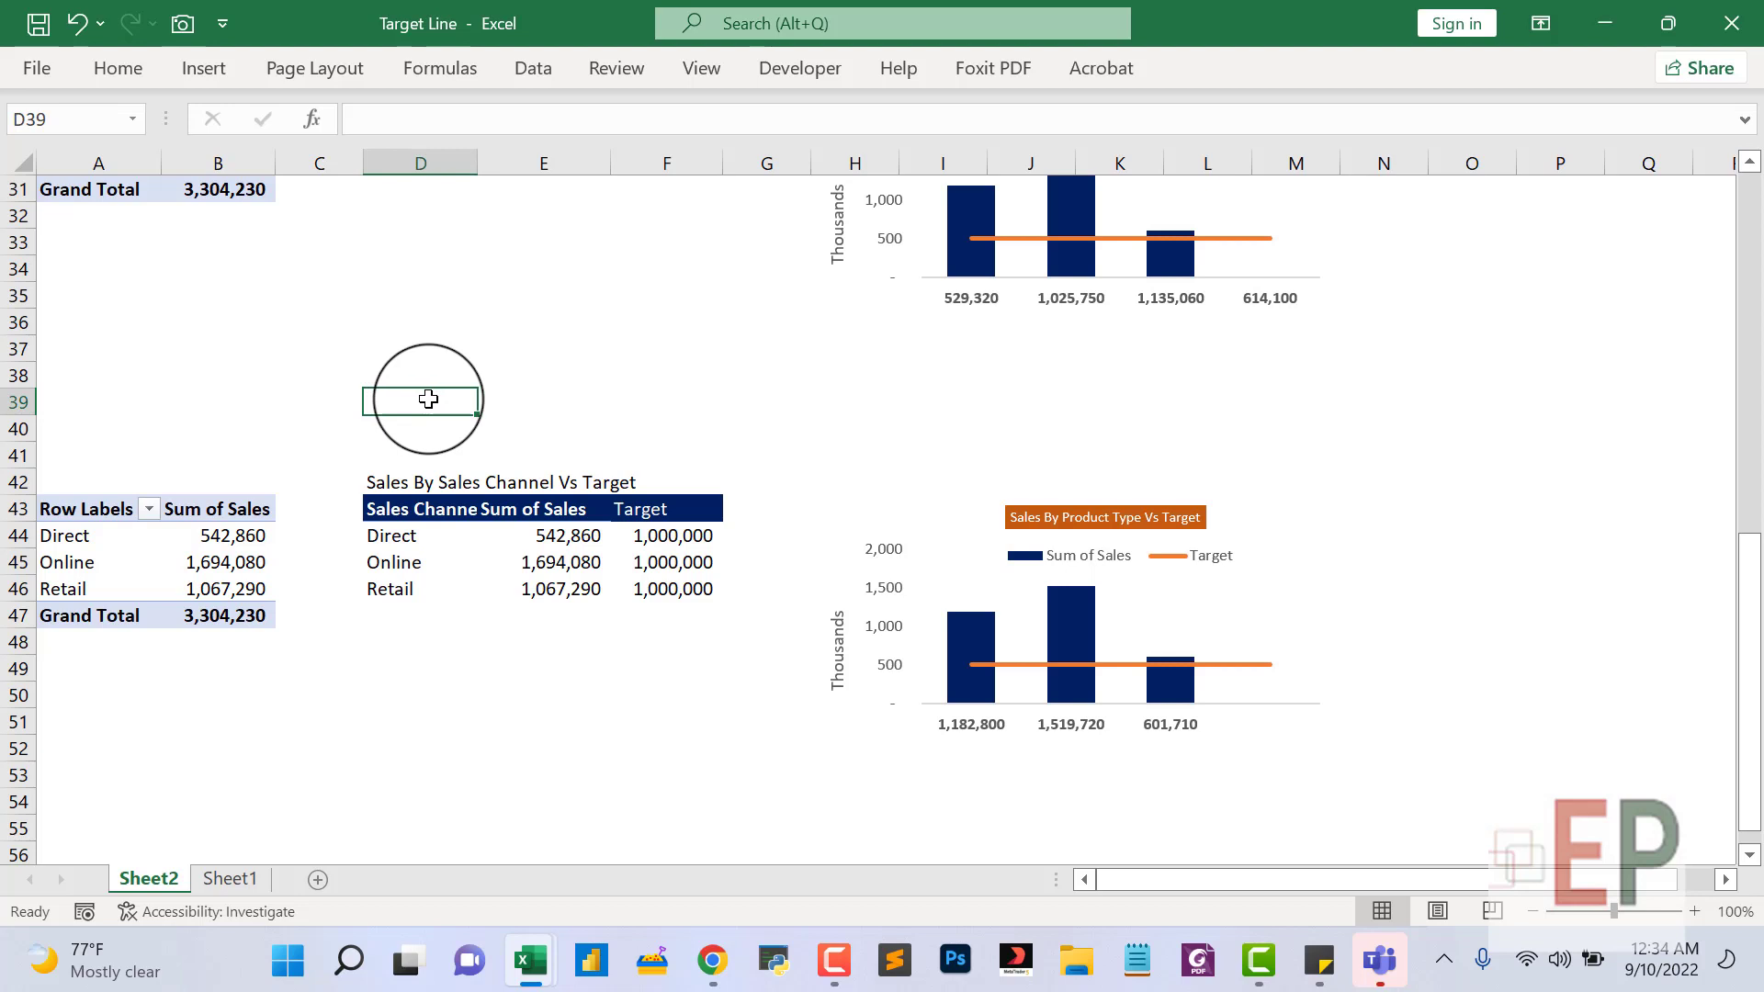
Undo the recent chart label, header and title edits, keeping only Sales Channel as the copied pivot table's row field.
key("ctrl+z")
key("ctrl+z")
key("ctrl+z")
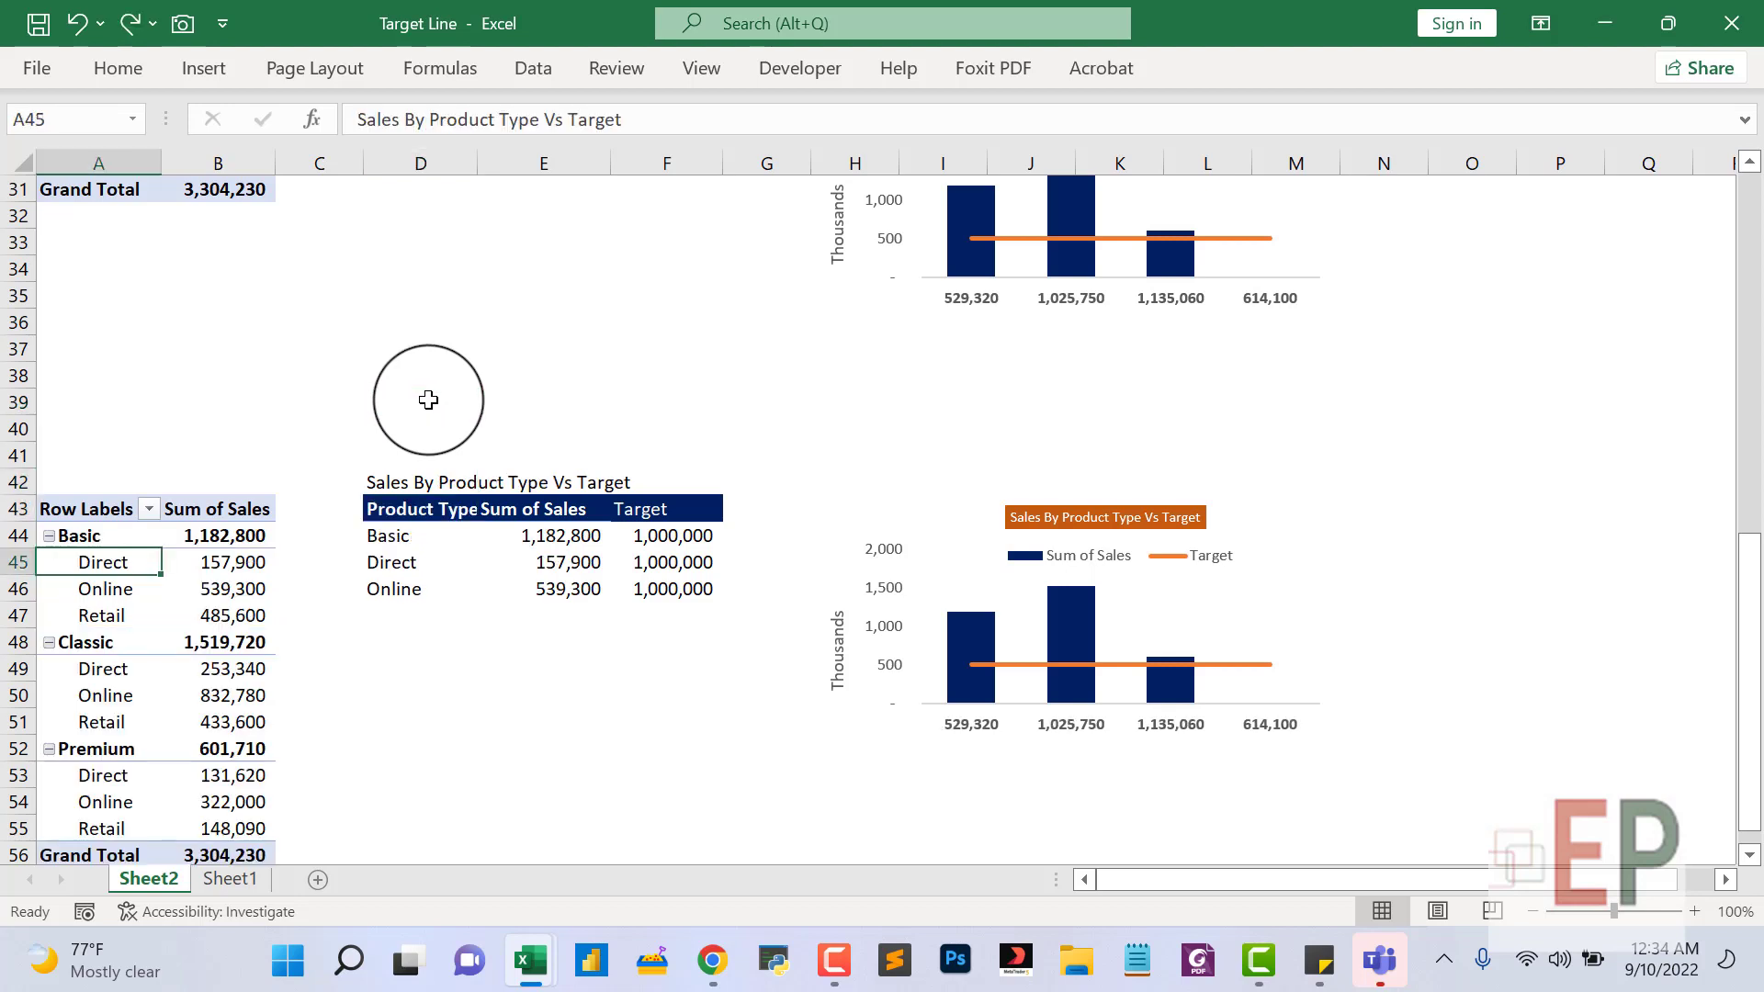
key("ctrl+z")
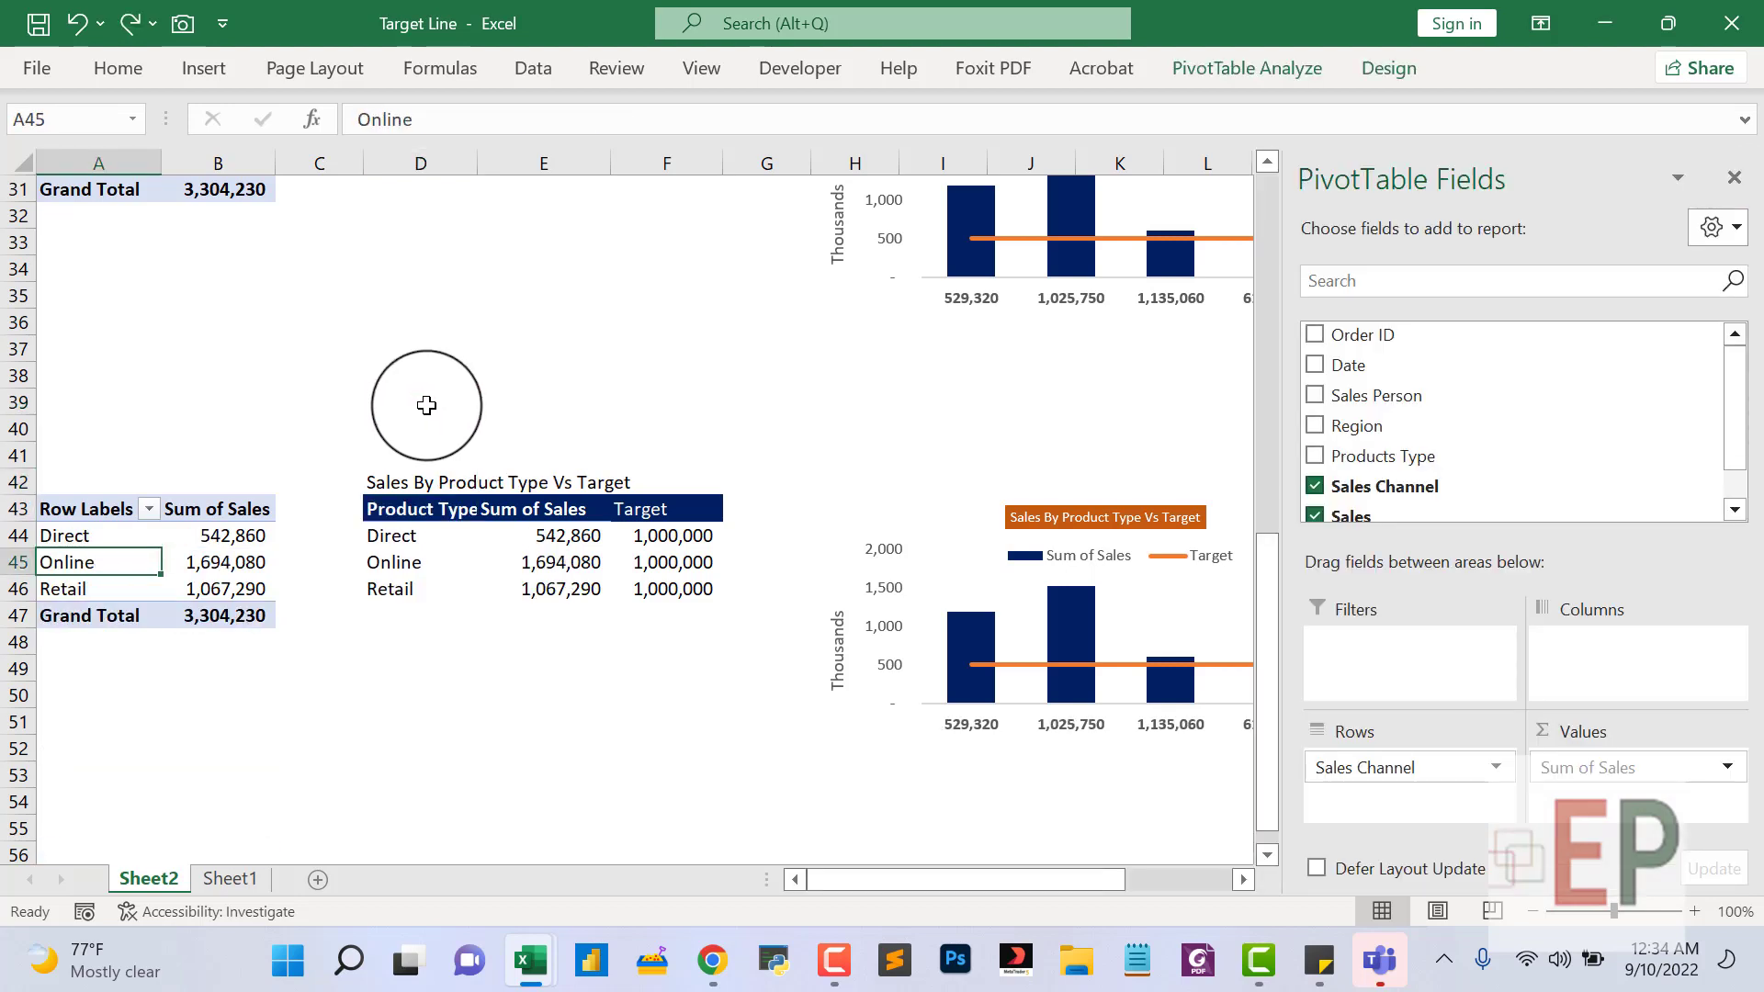
Reopen the copied chart's data source and change its Sum of Sales horizontal axis labels to the range E28:E30 on Sheet2.
left_click(1011, 430)
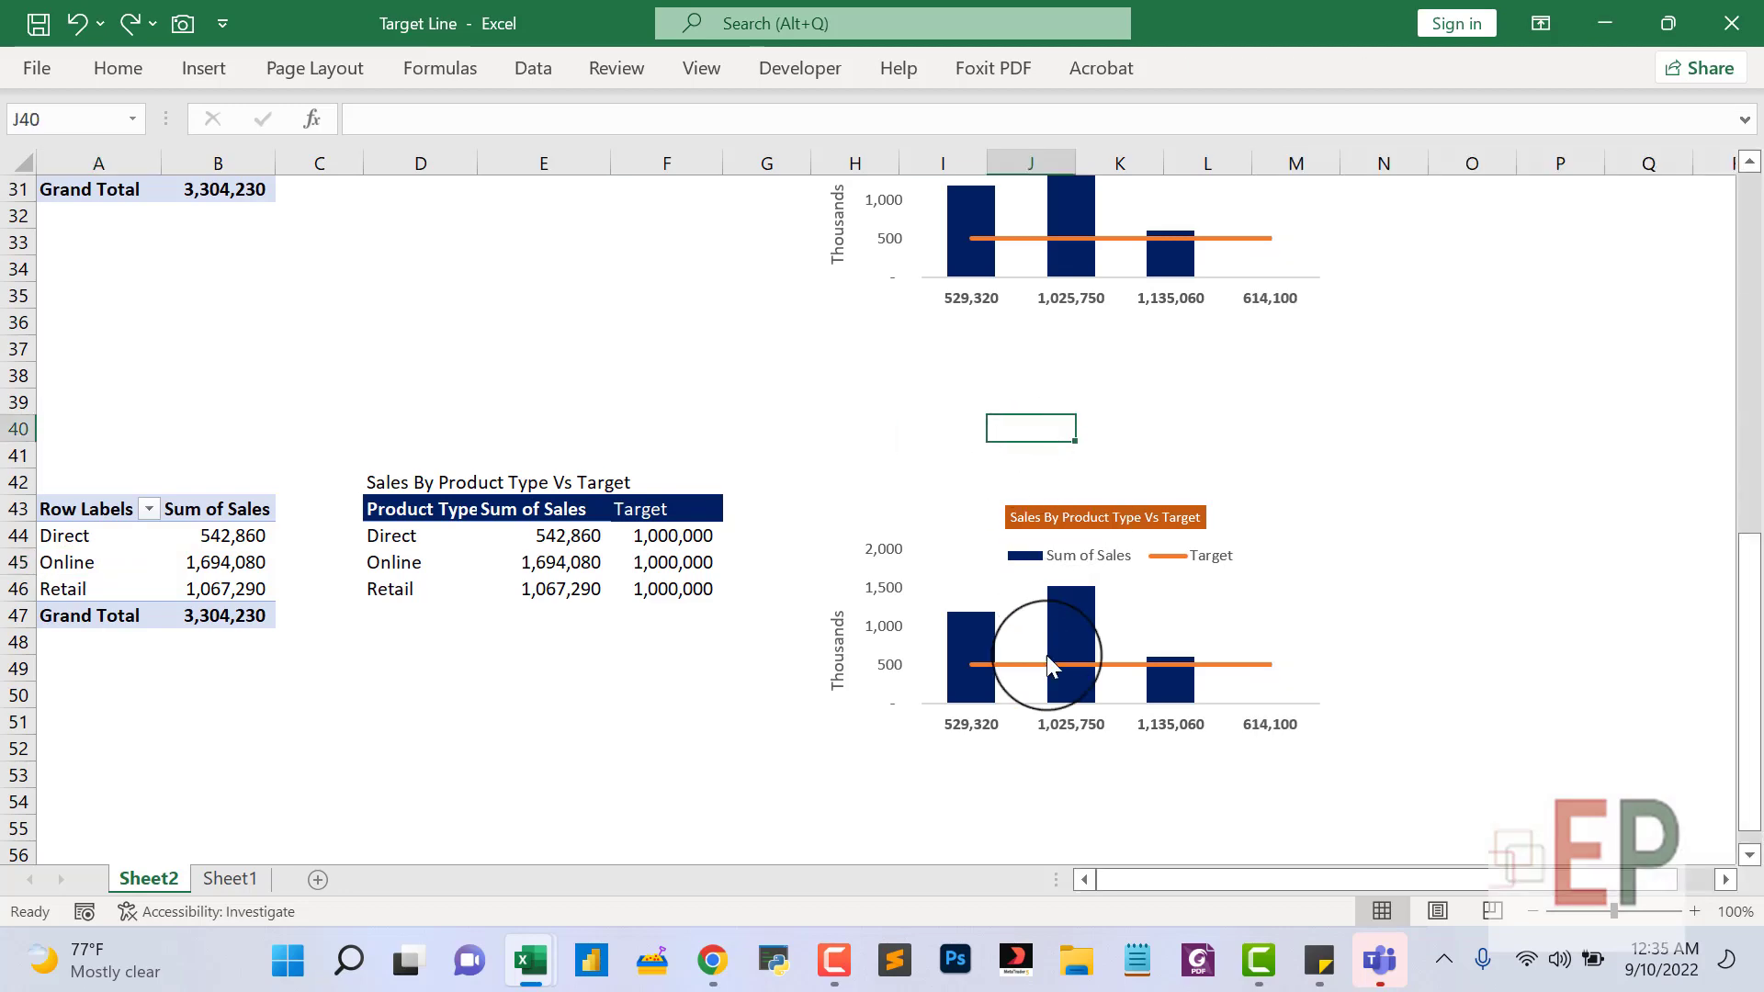
left_click(1066, 647)
left_click(1066, 648)
right_click(1064, 634)
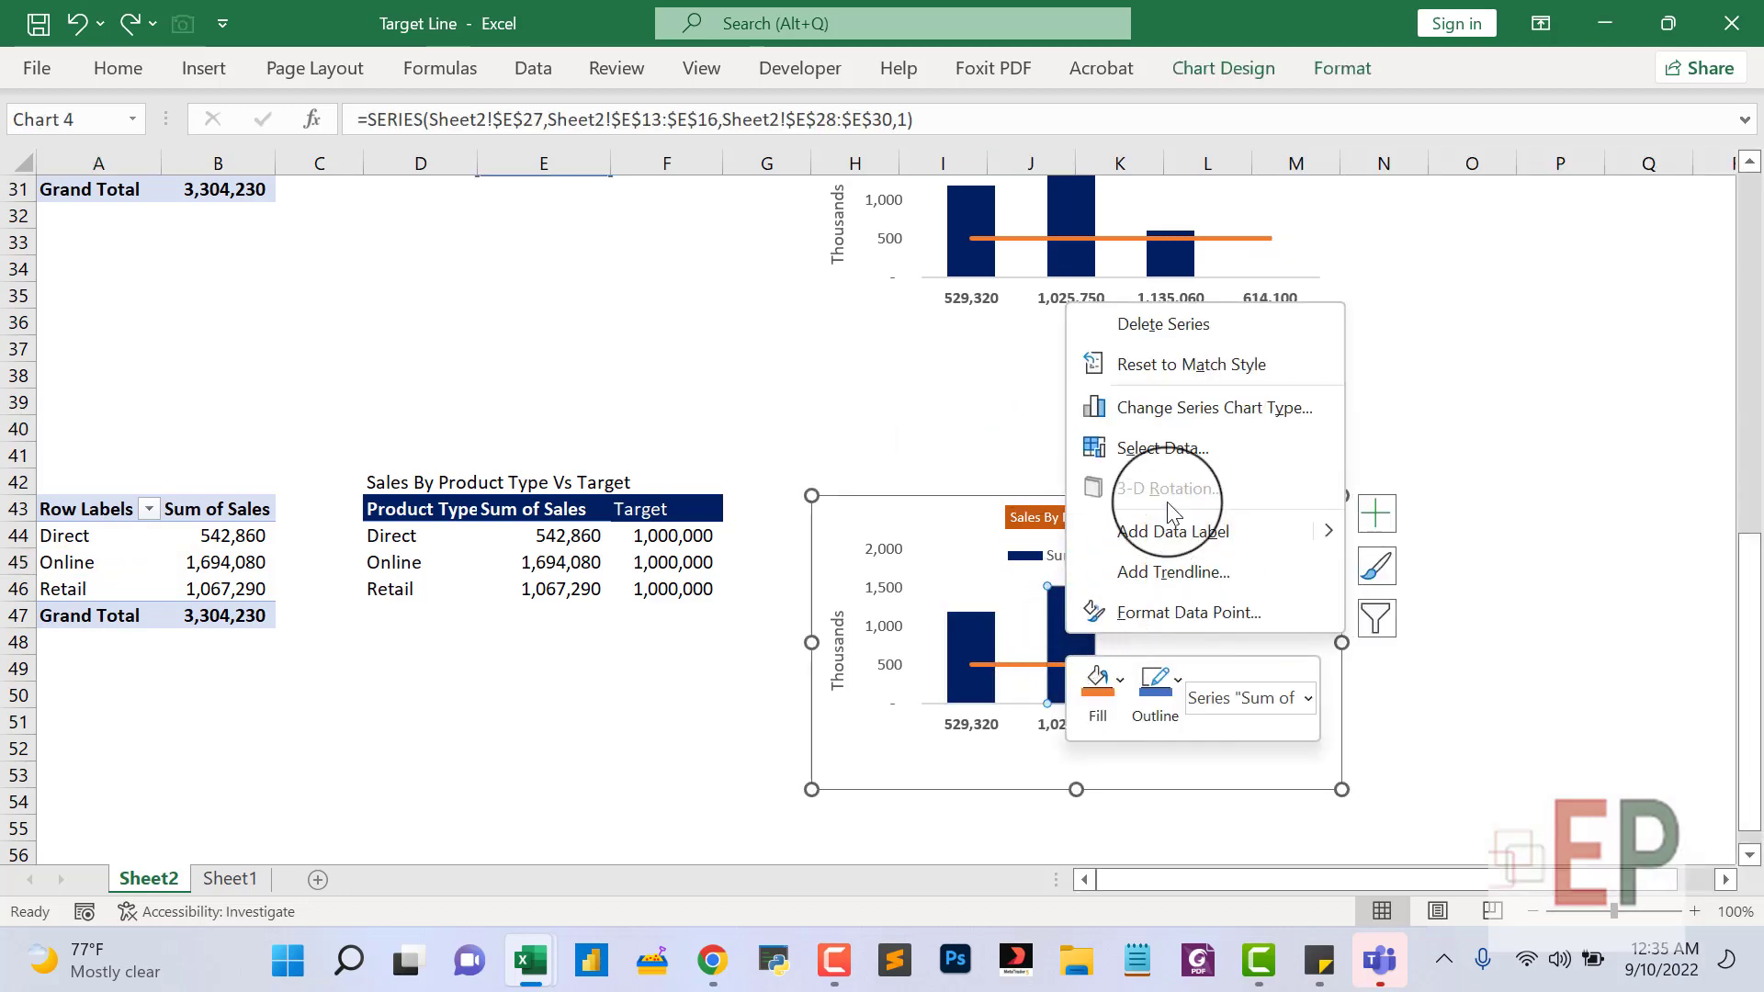
left_click(1160, 450)
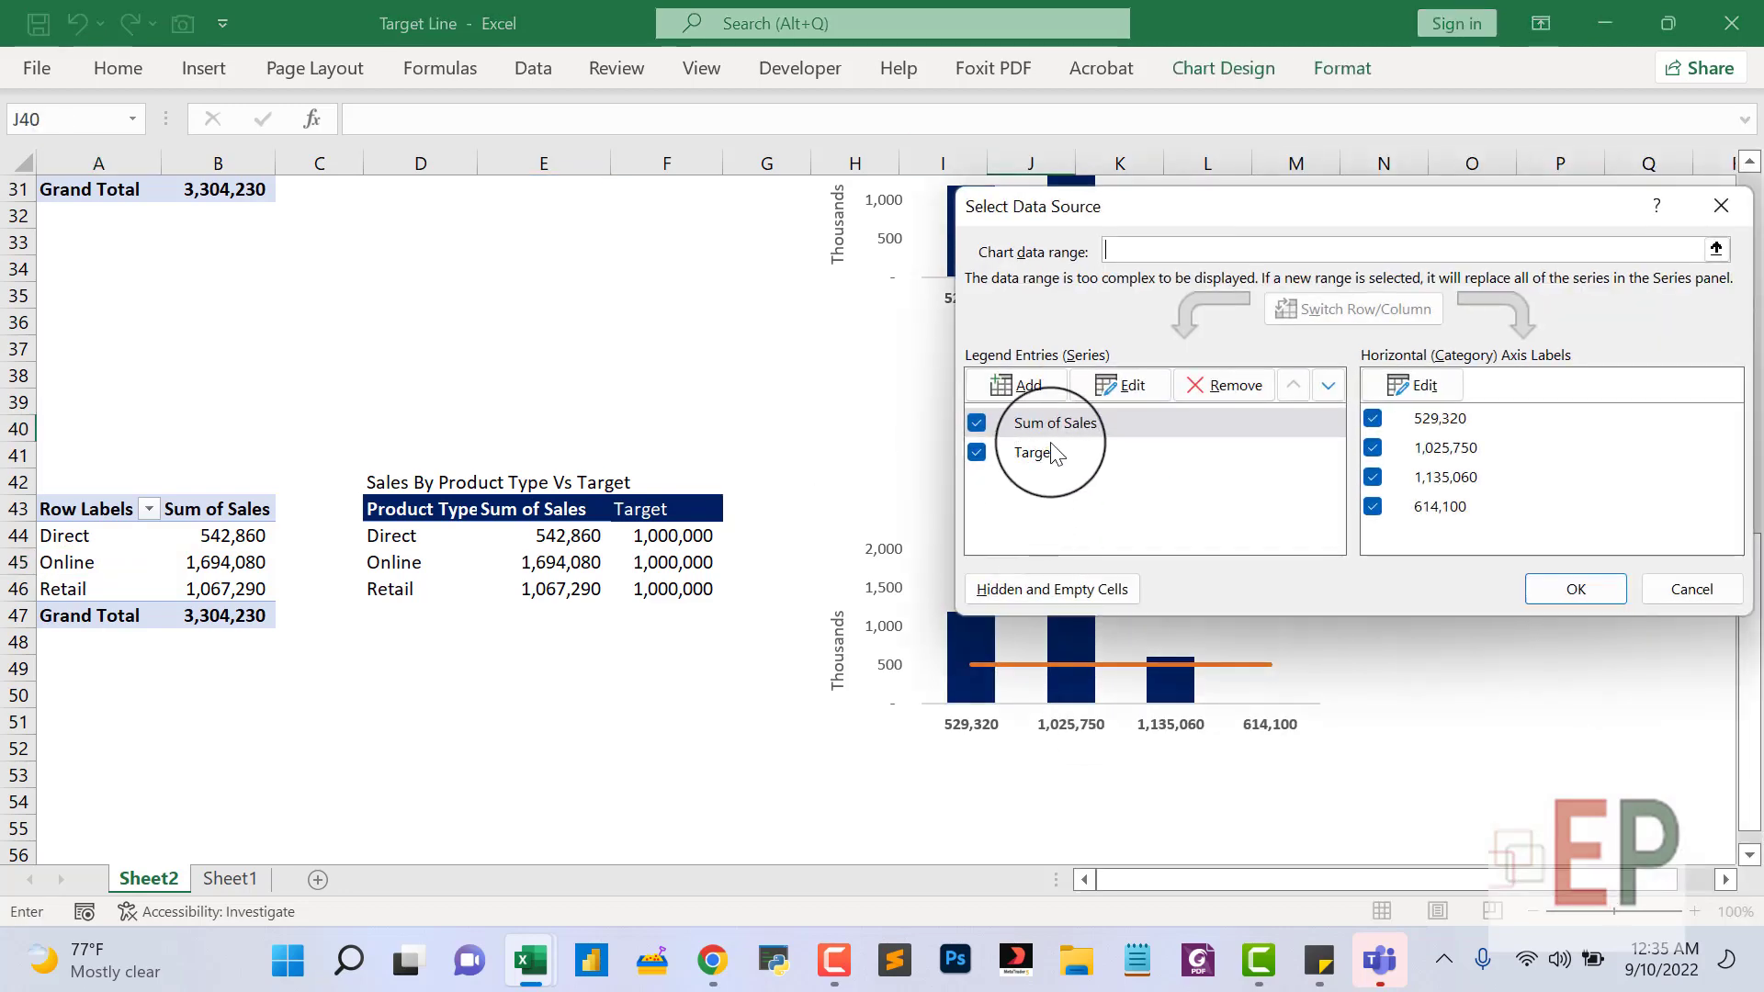
left_click(1419, 385)
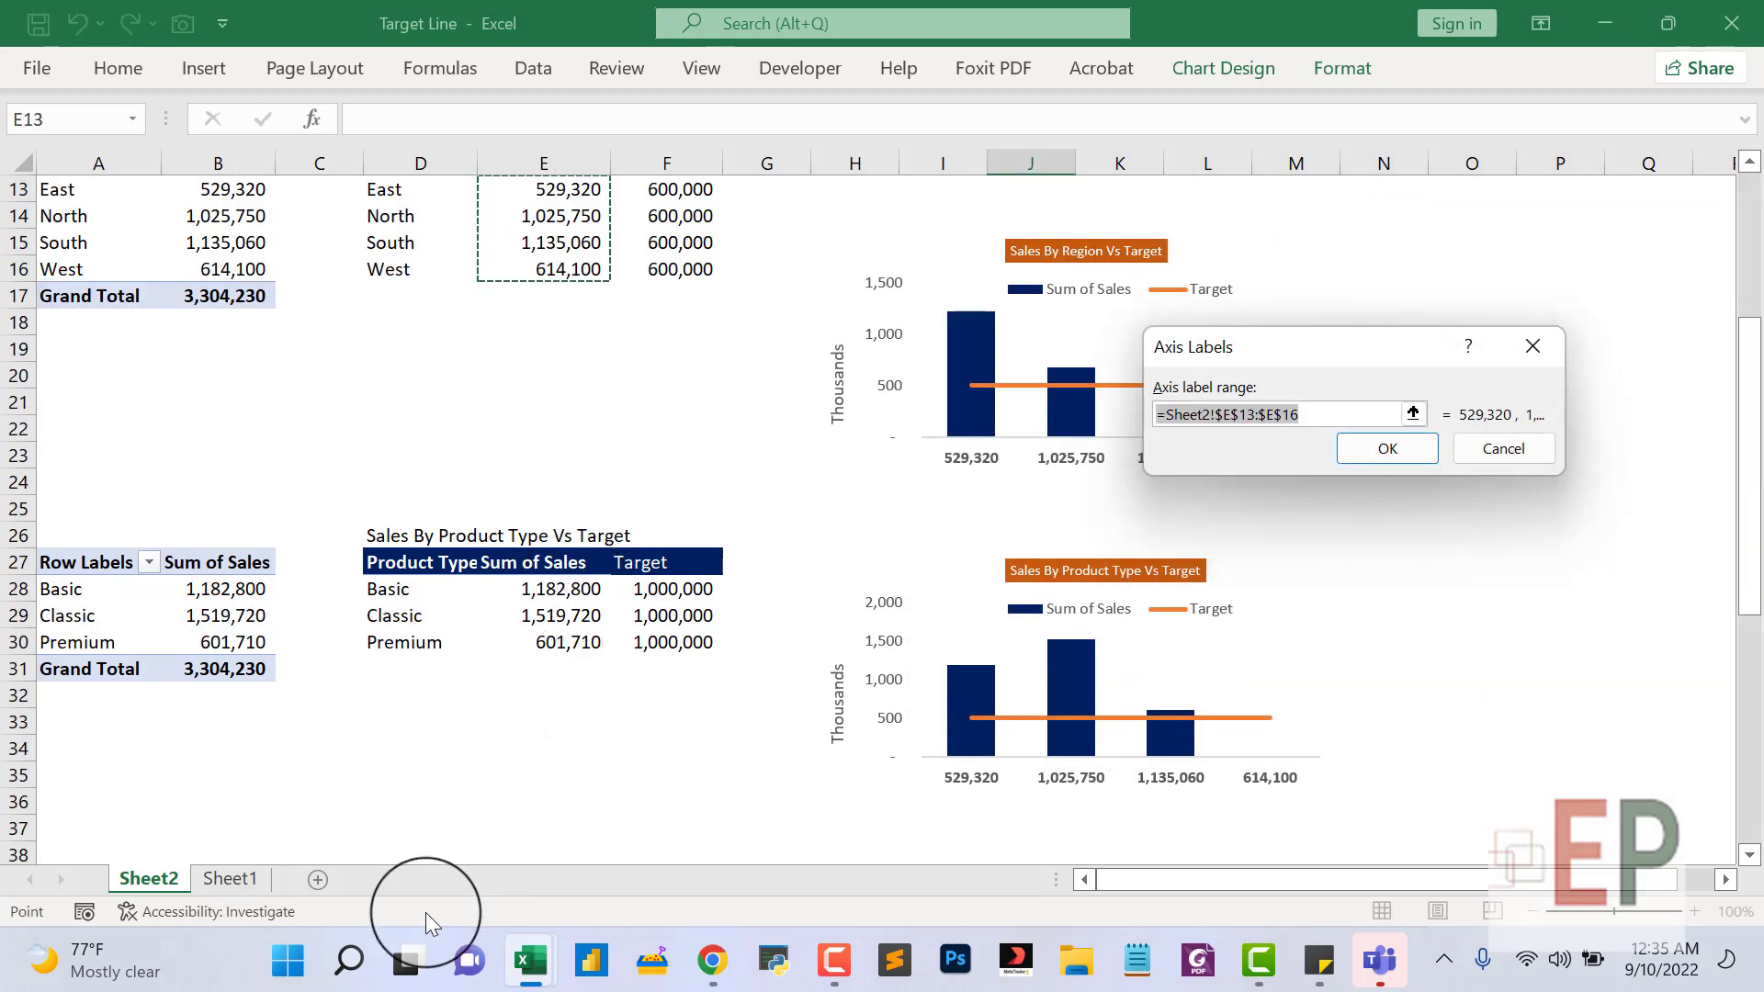
scroll(650, 733, "down", 14)
scroll(597, 726, "up", 7)
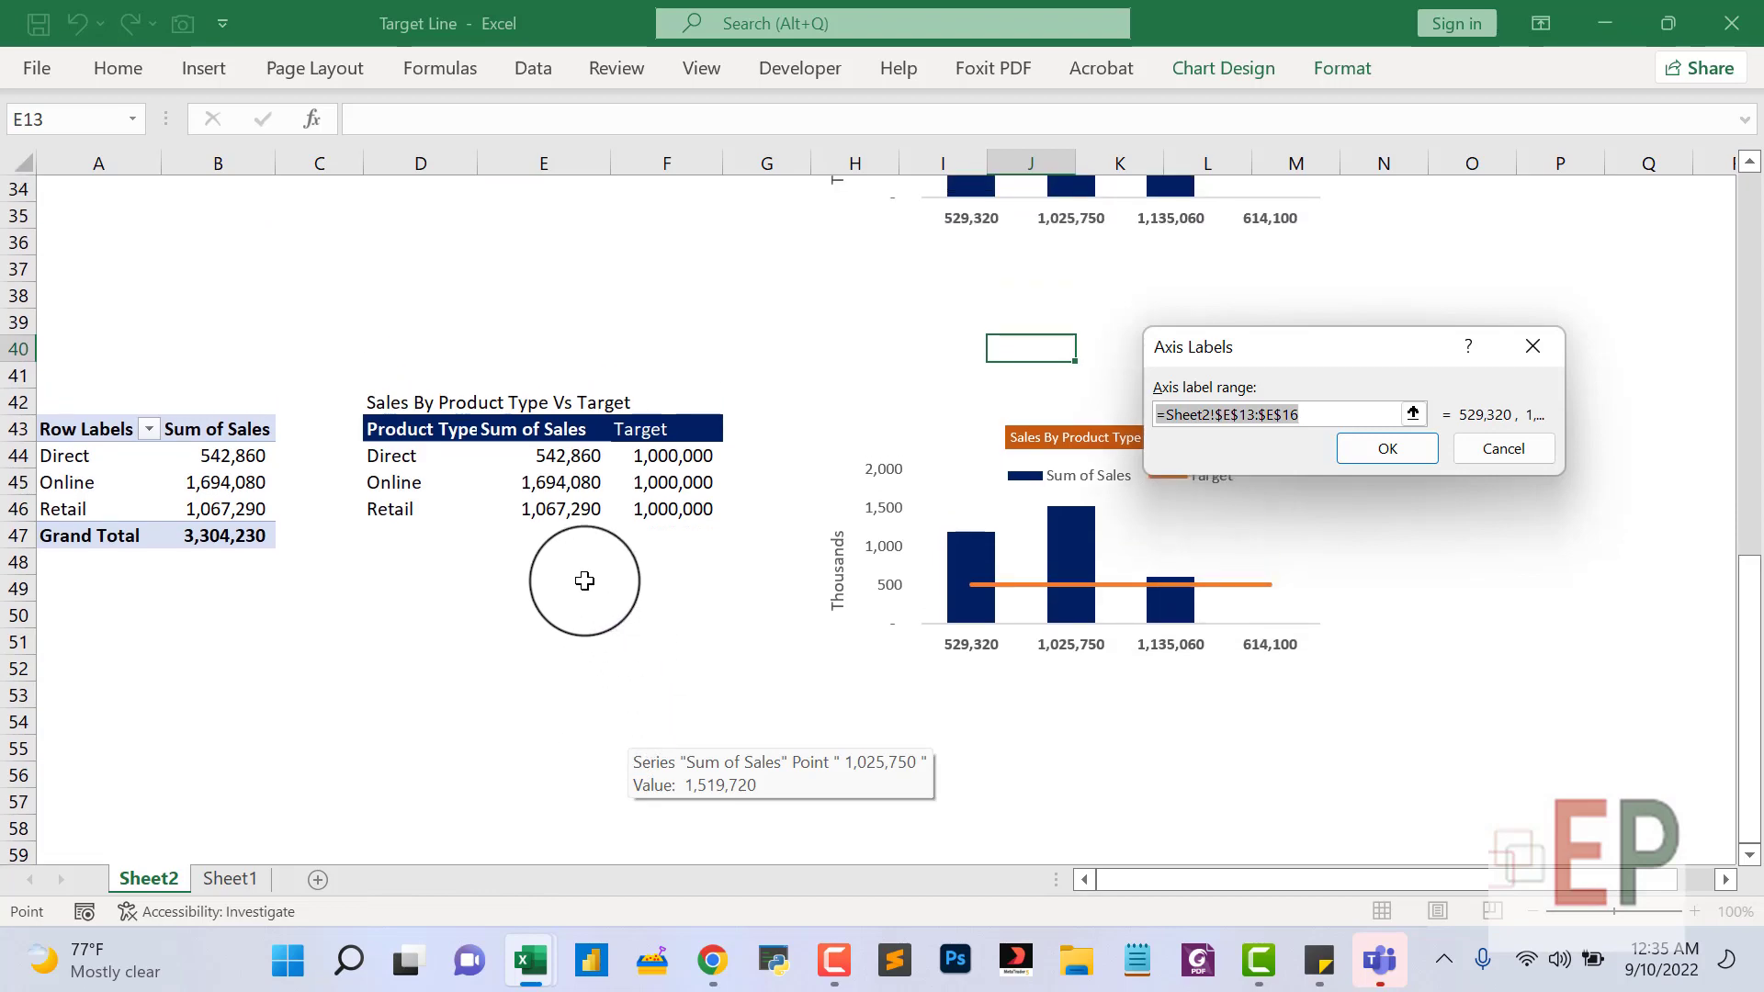
scroll(555, 615, "down", 11)
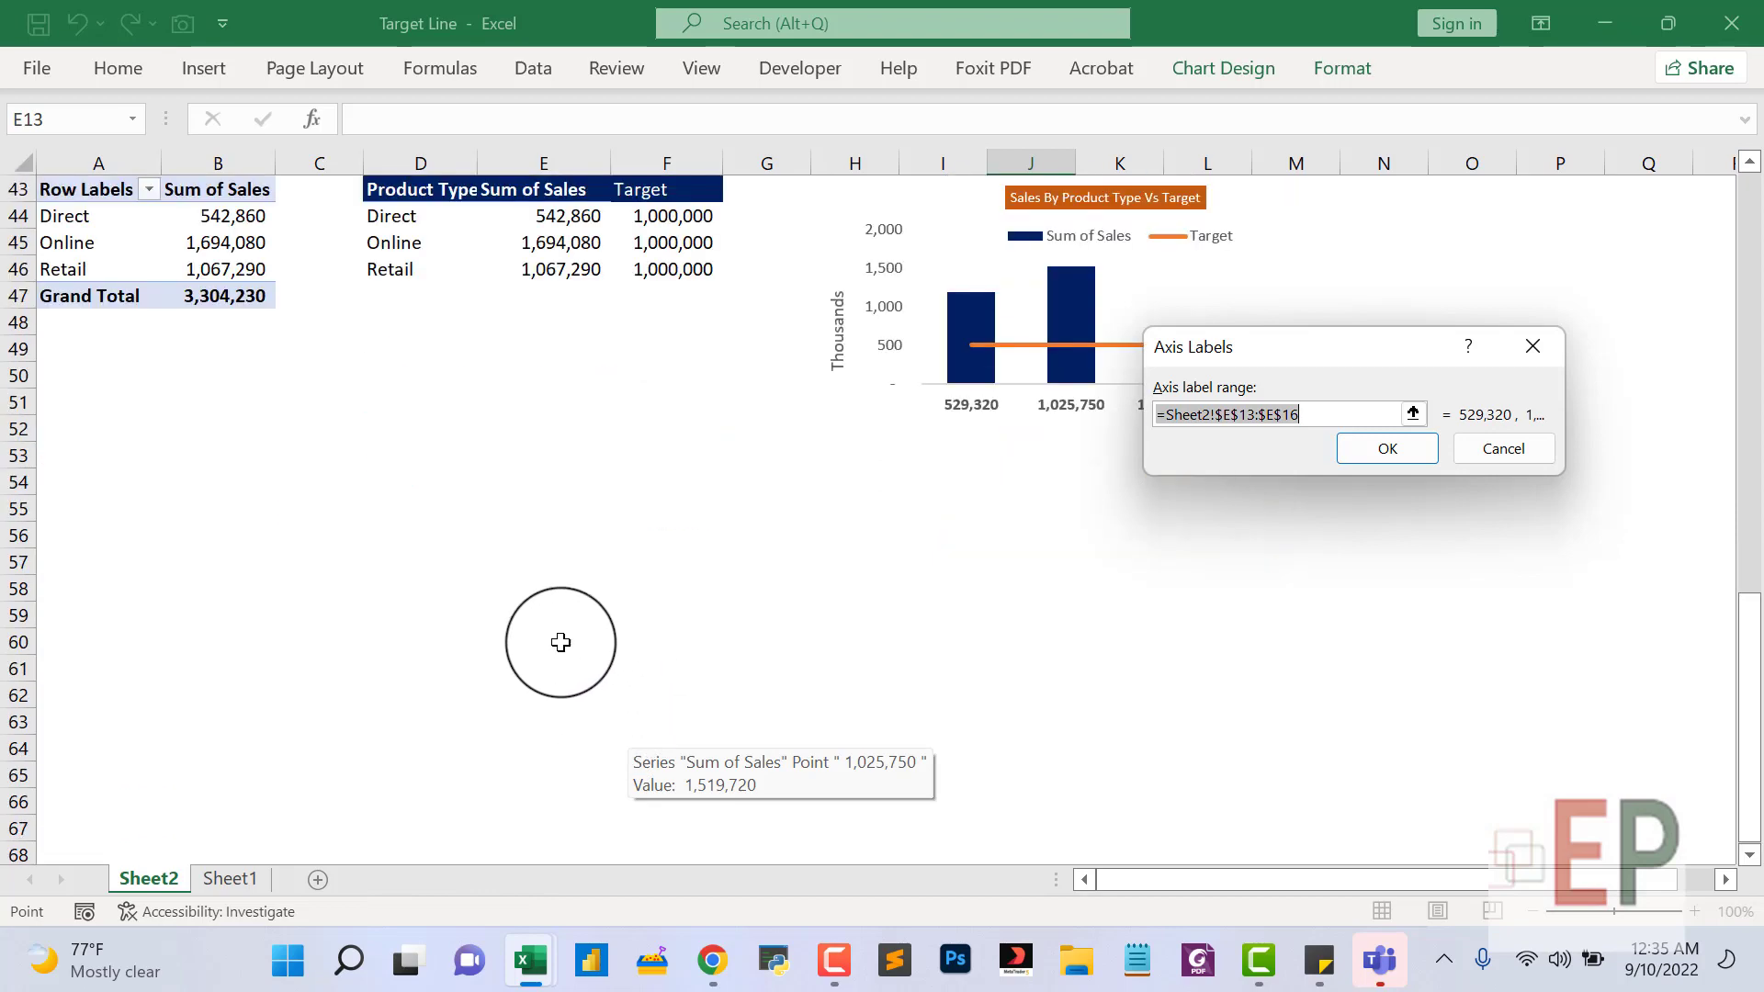
scroll(560, 634, "up", 5)
scroll(562, 647, "down", 9)
scroll(564, 661, "up", 20)
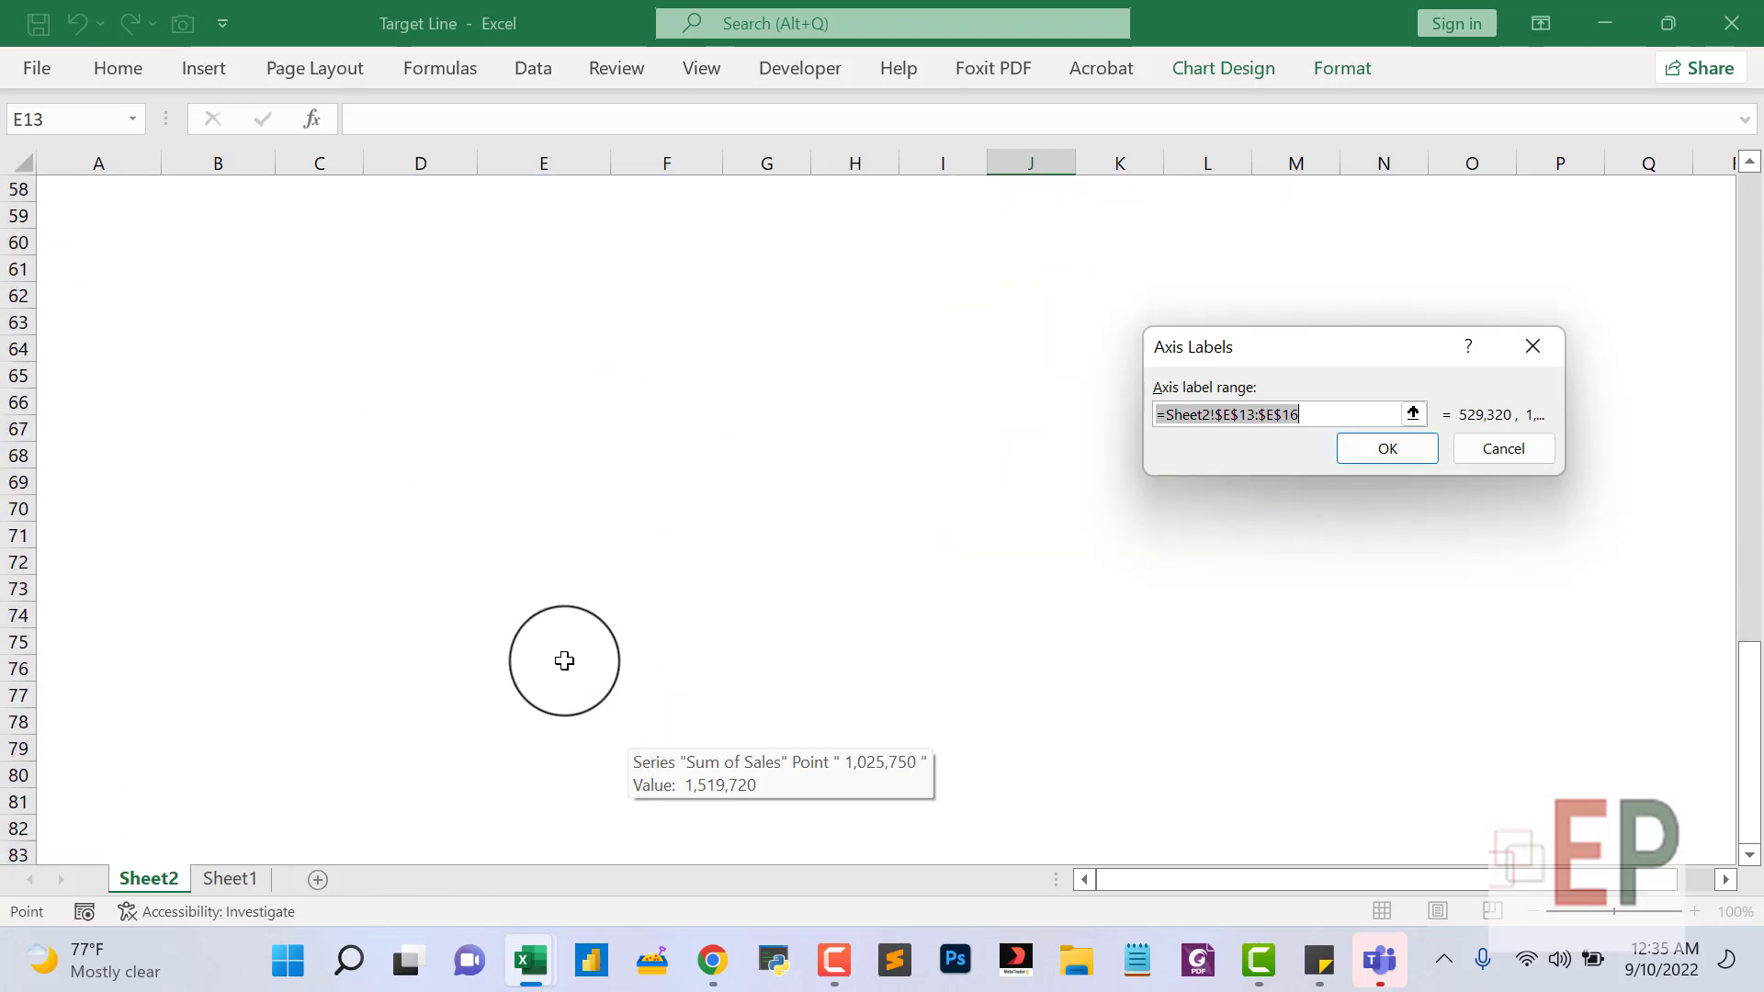
scroll(564, 661, "up", 1)
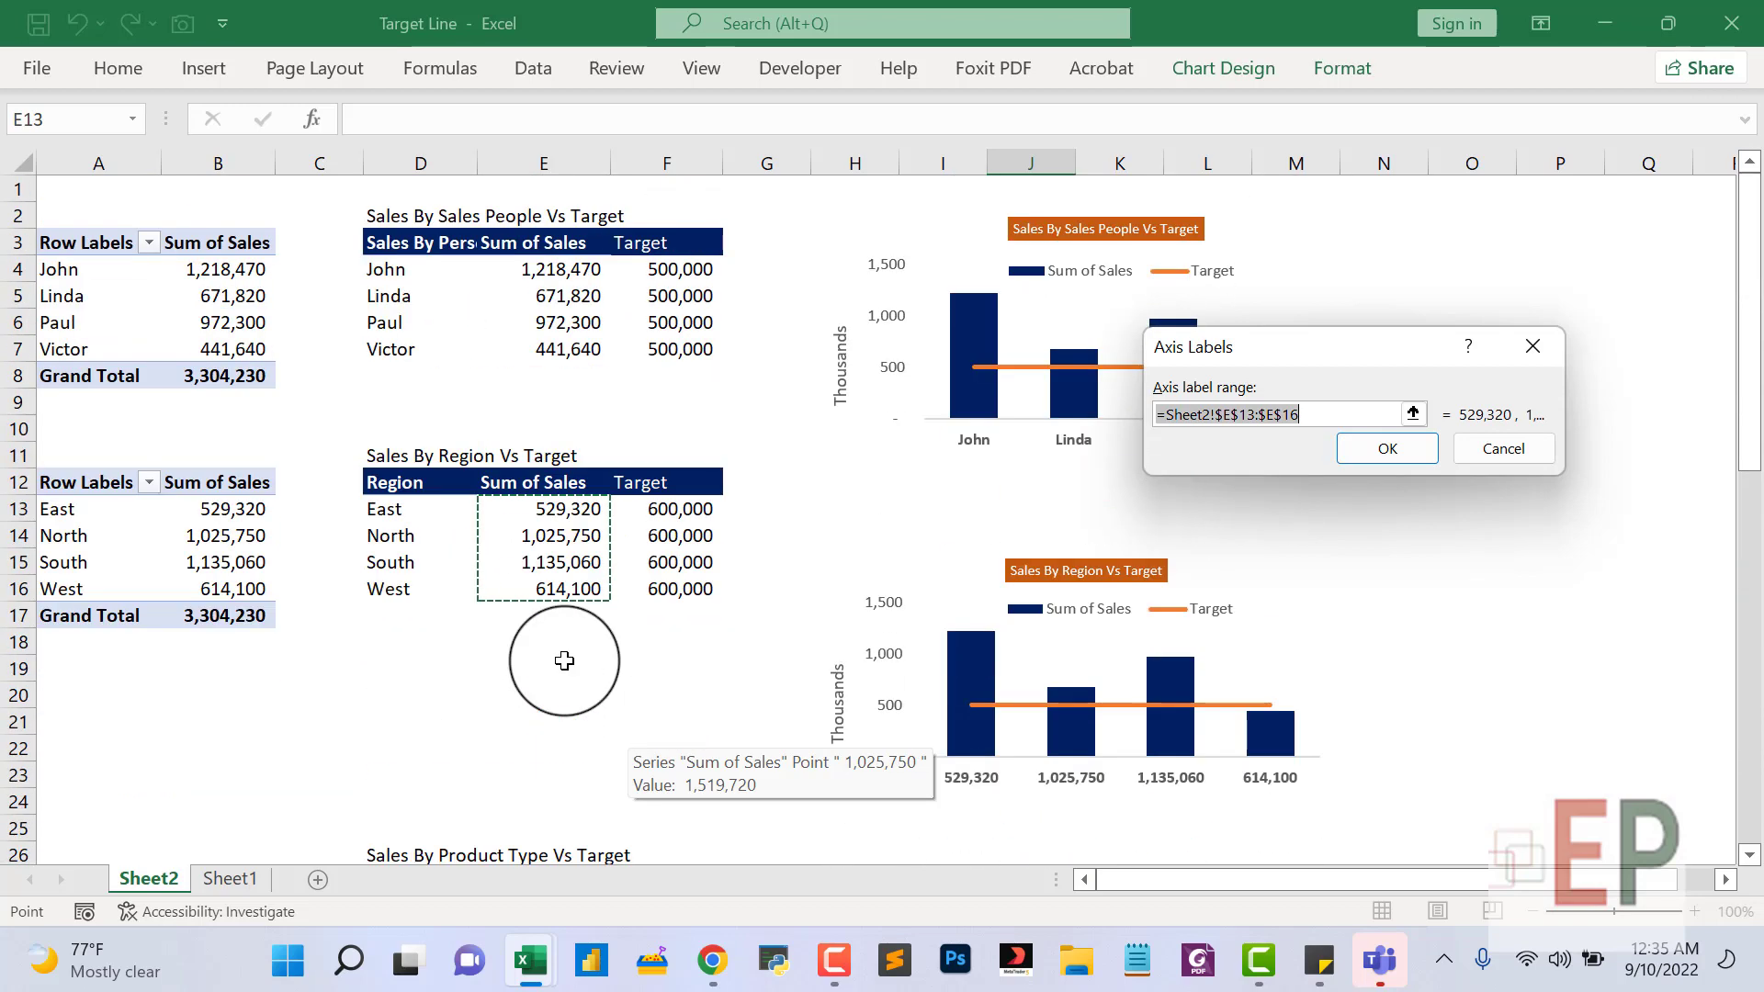
scroll(564, 661, "down", 4)
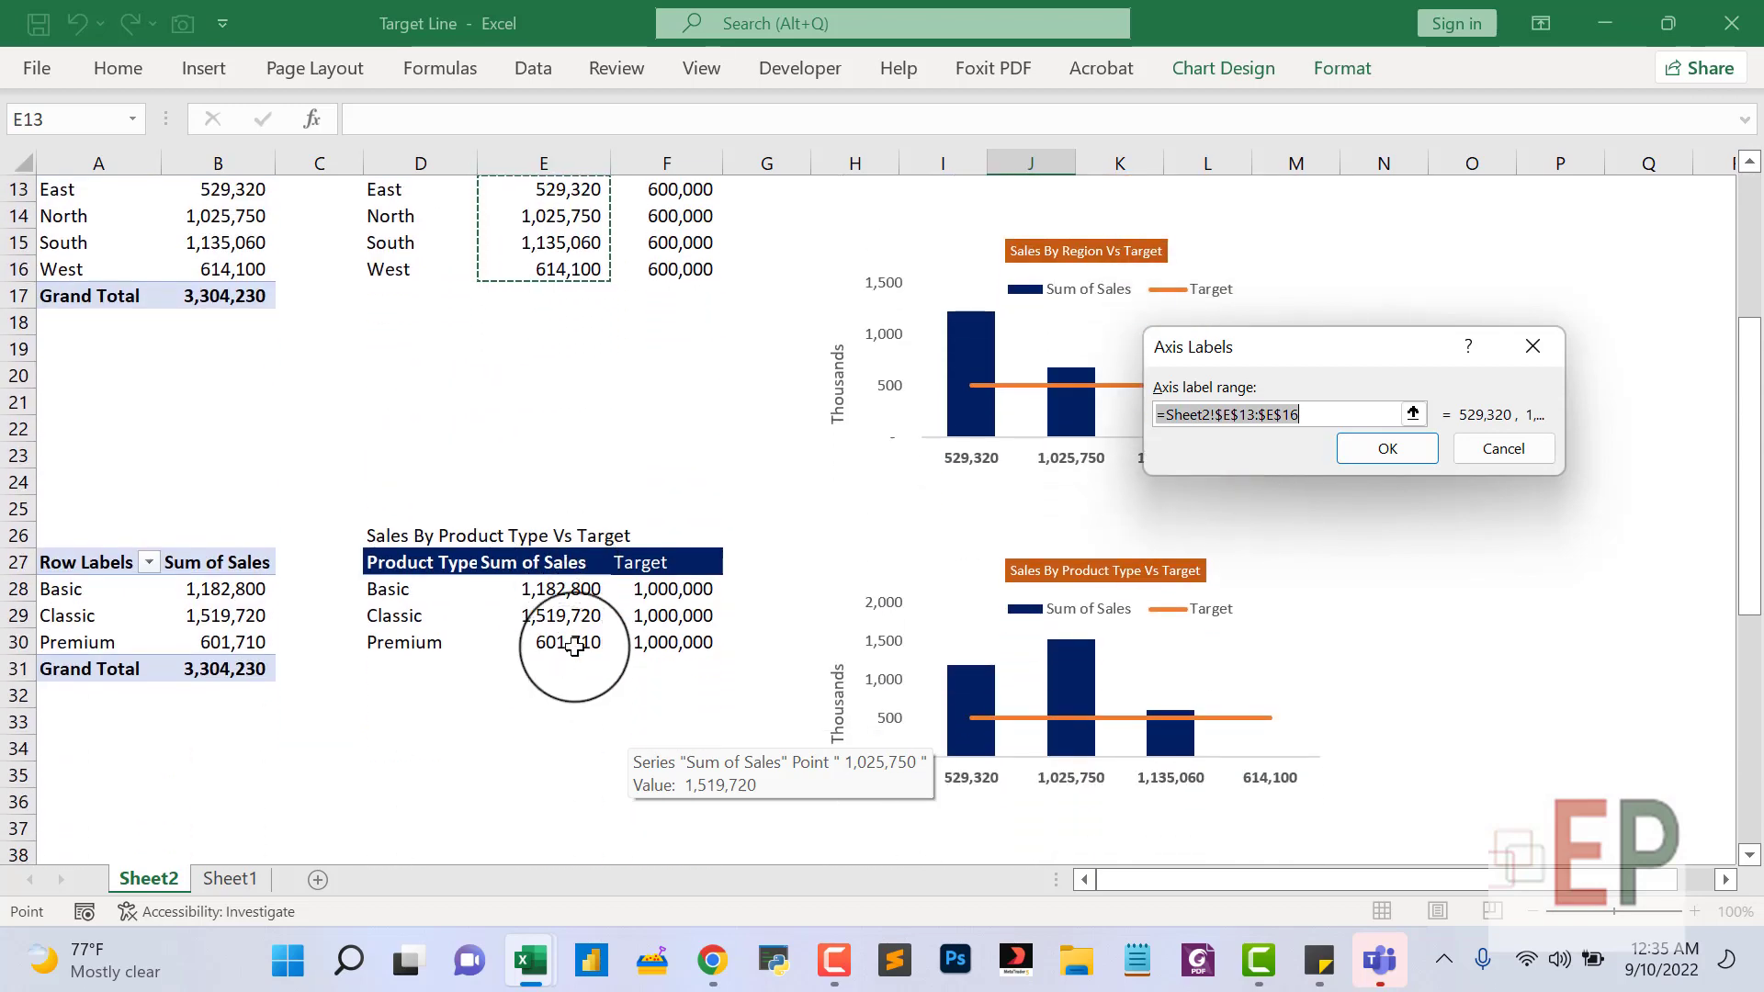
left_click_drag(555, 589, 563, 642)
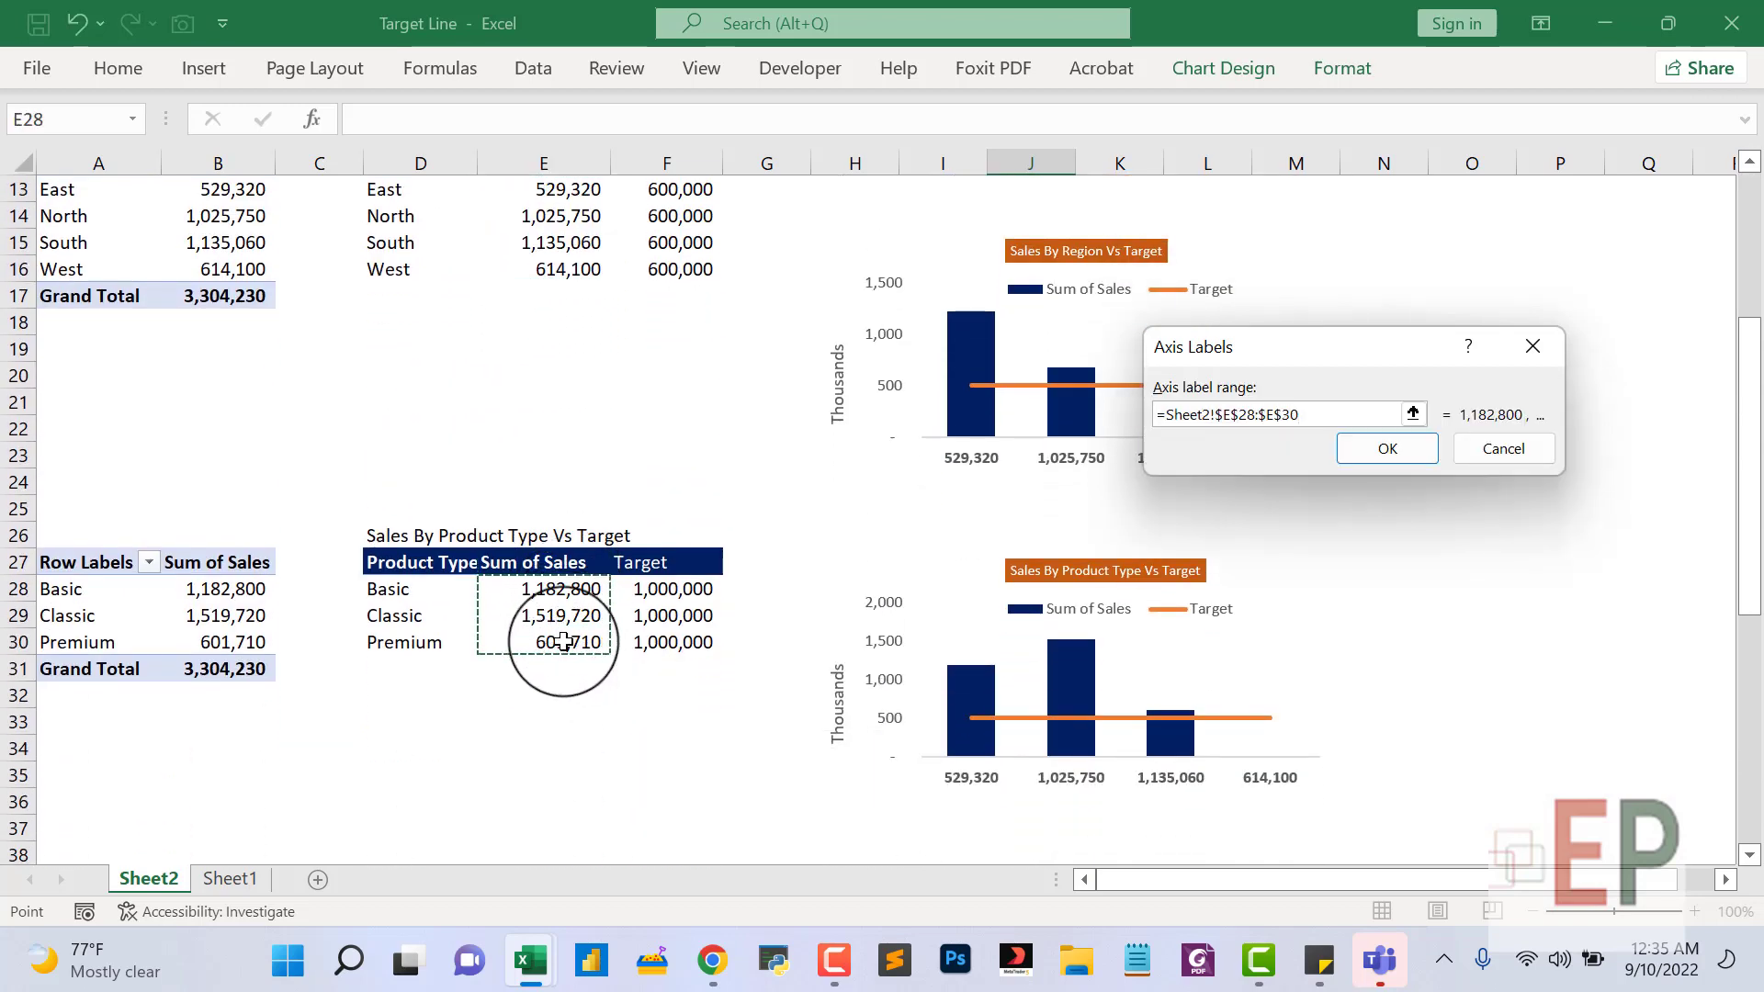
key("Return")
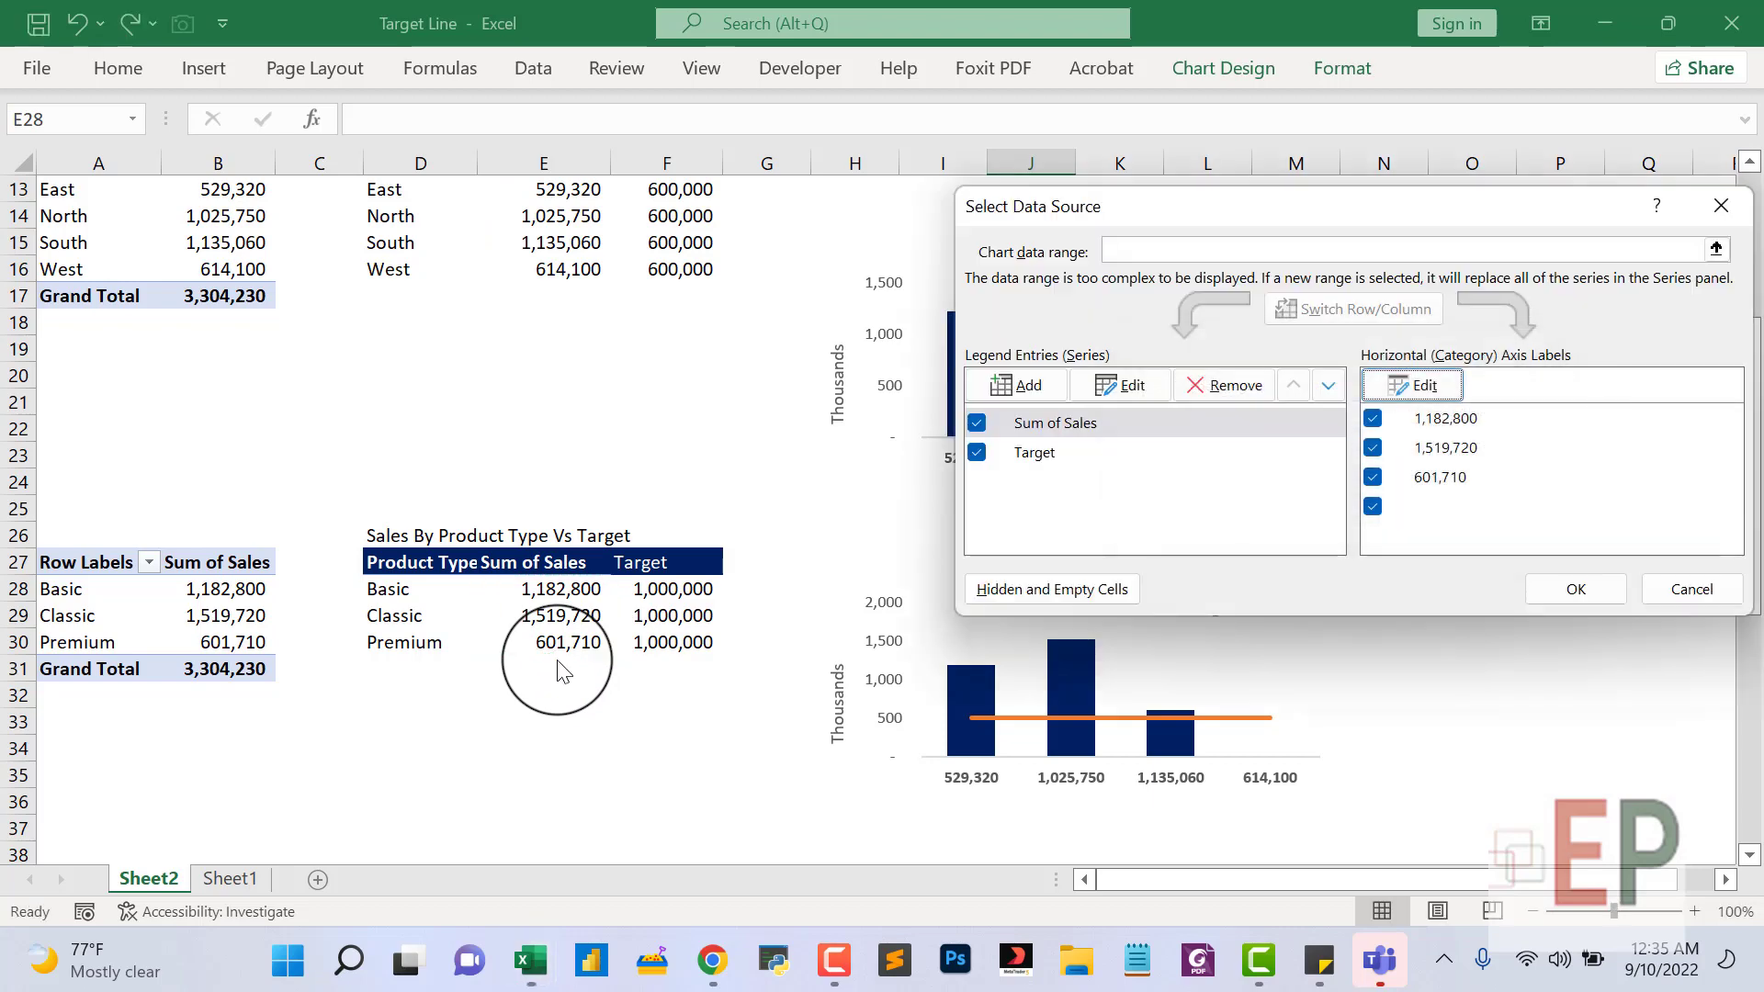
Set the copied chart's Target axis label range to Sheet2 F44:F46 and apply the data source changes.
left_click(1038, 455)
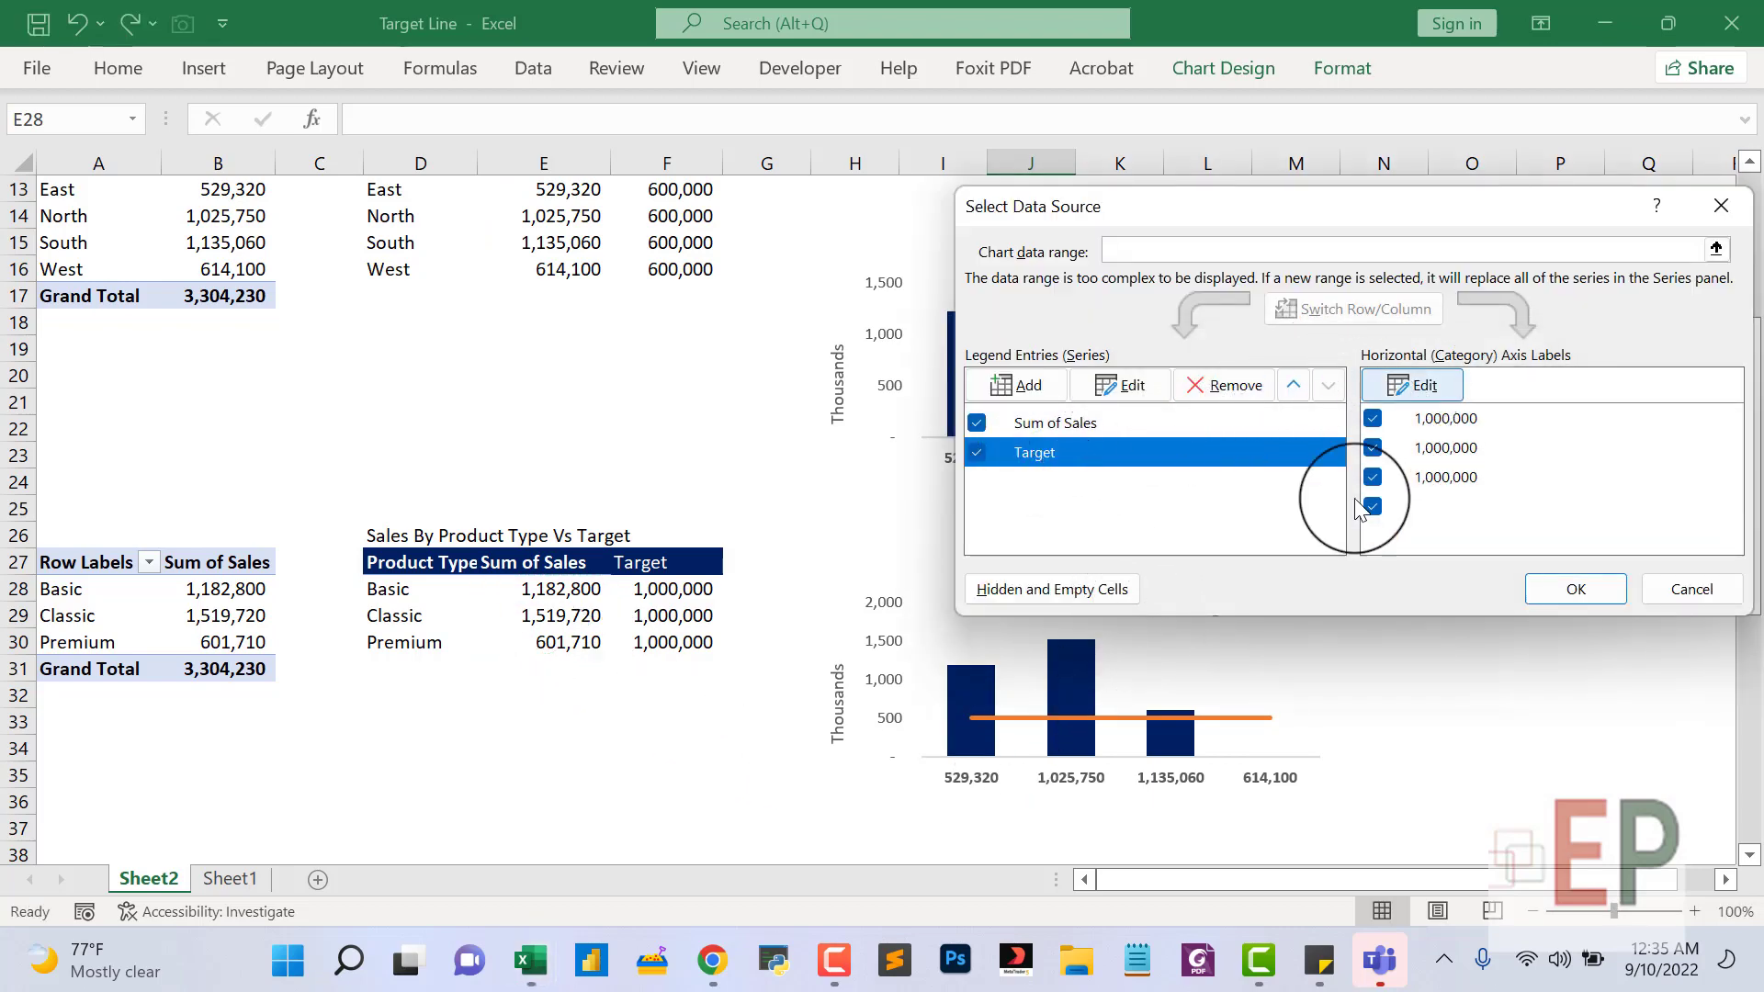
left_click(1413, 385)
left_click_drag(684, 589, 671, 643)
scroll(591, 736, "down", 7)
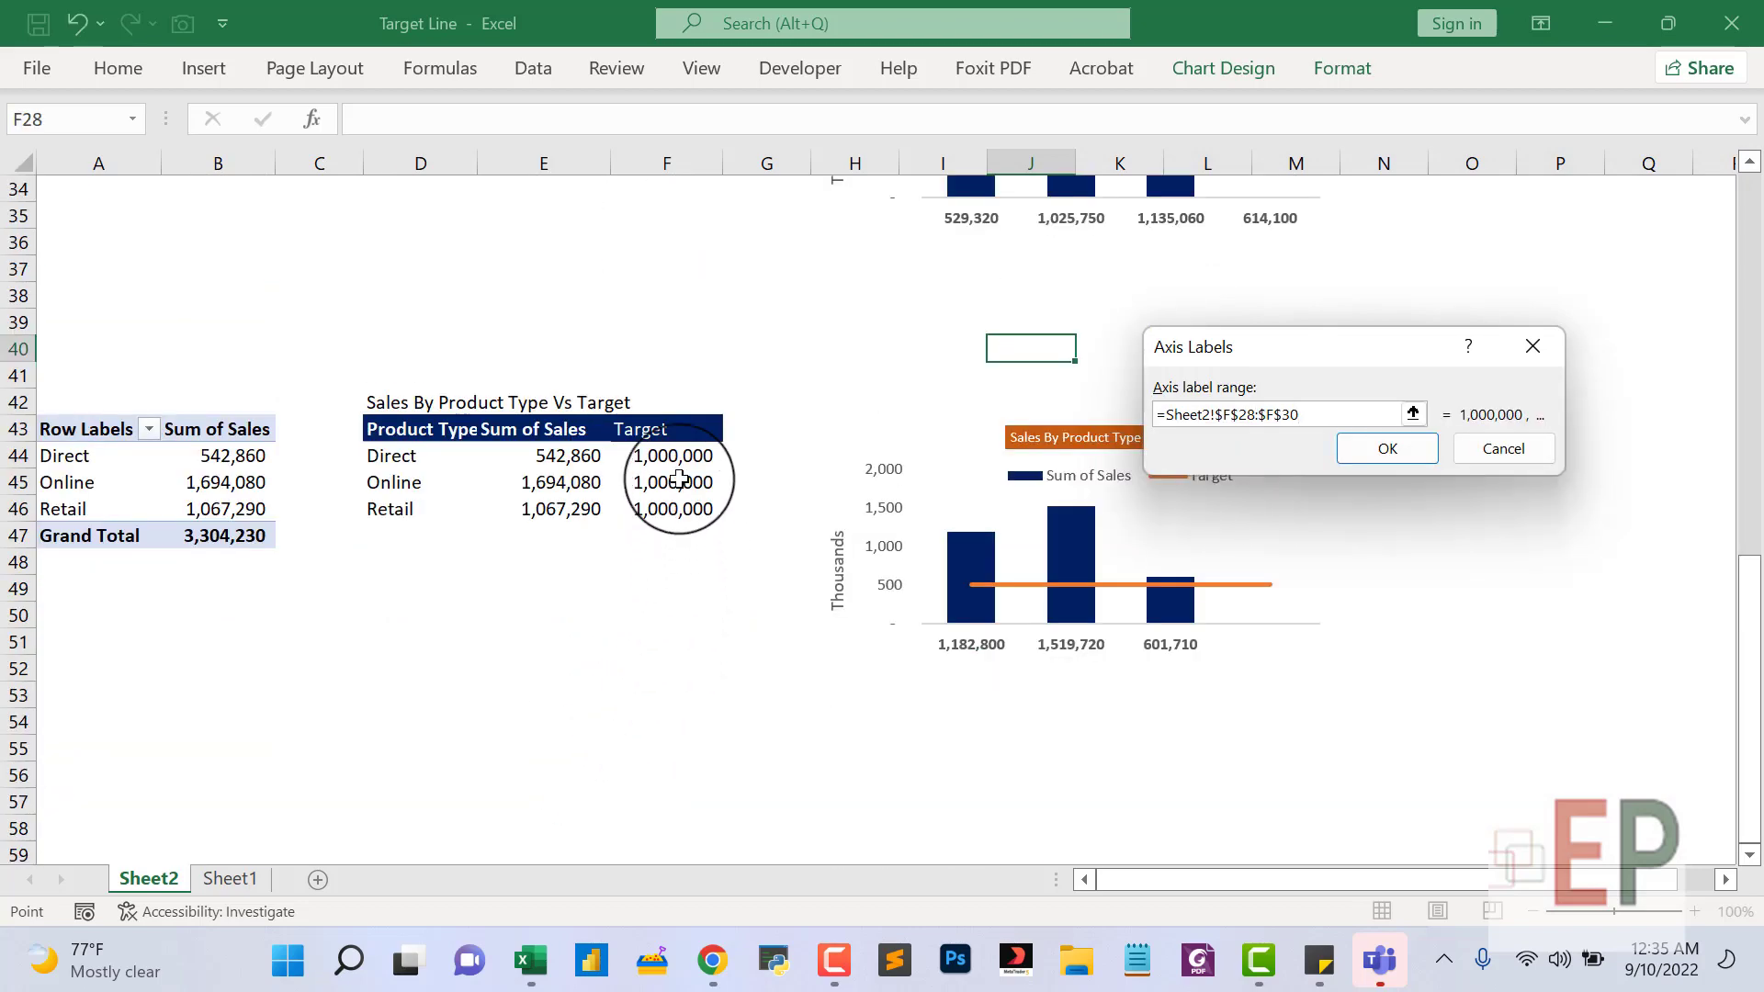
left_click_drag(670, 456, 675, 508)
key("Return")
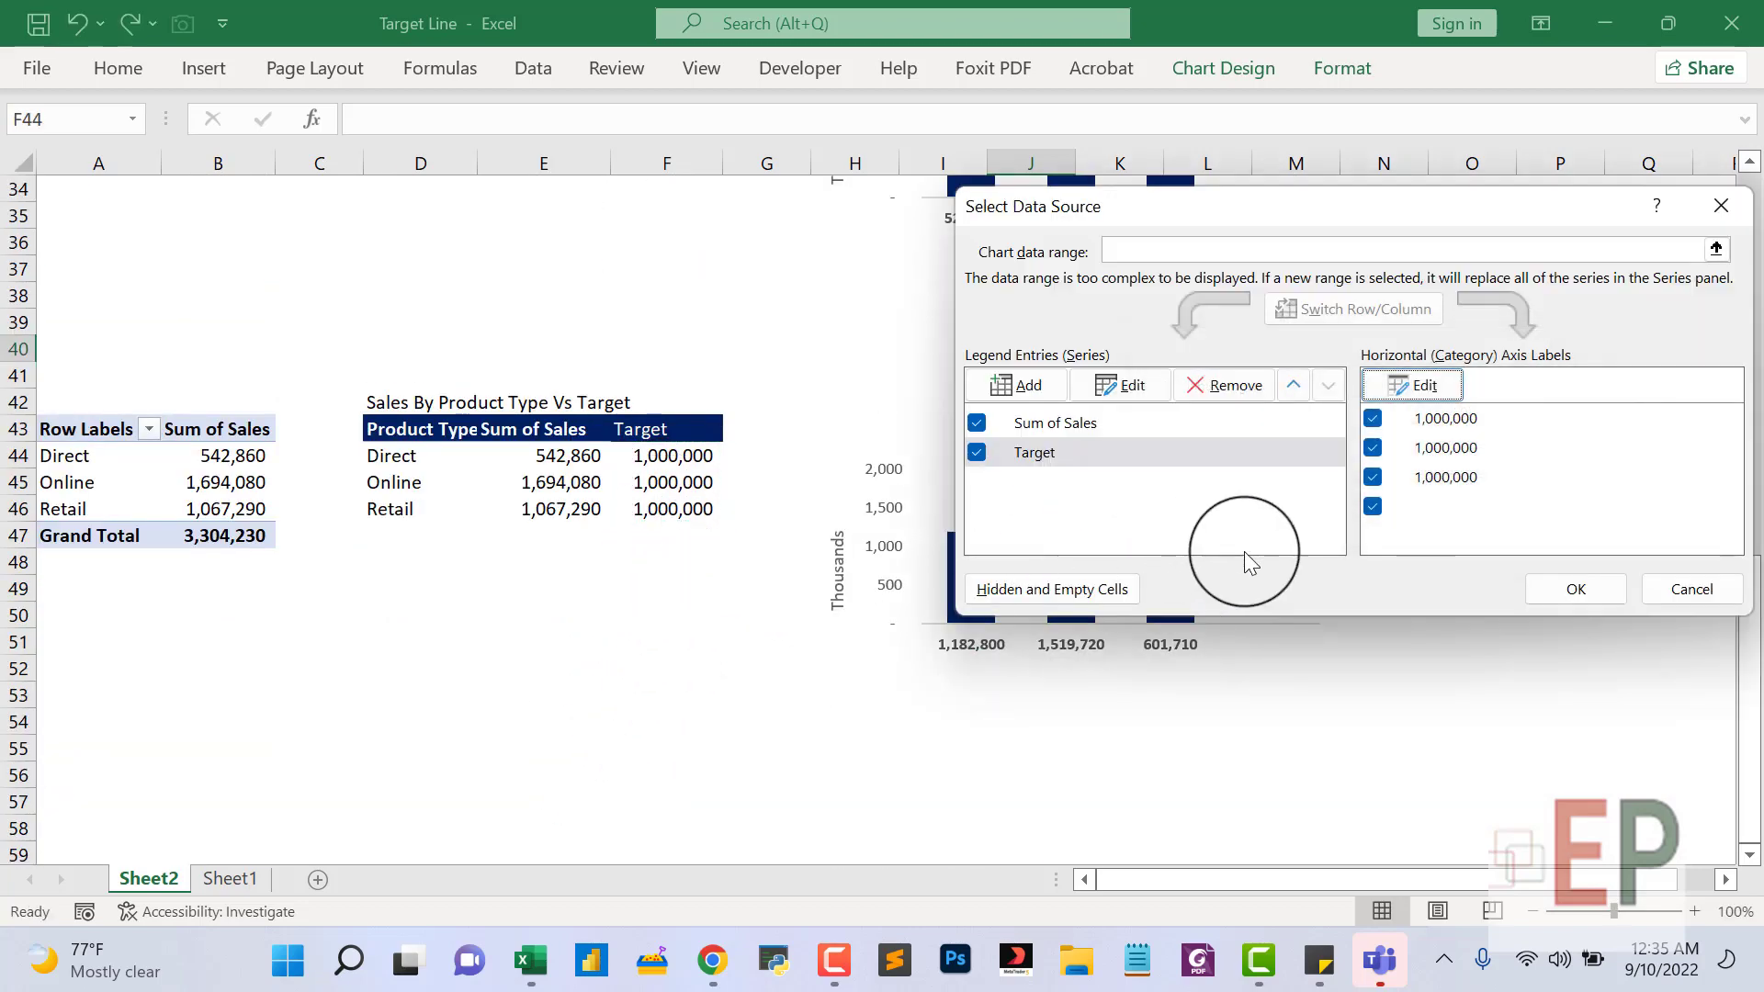
left_click(1562, 587)
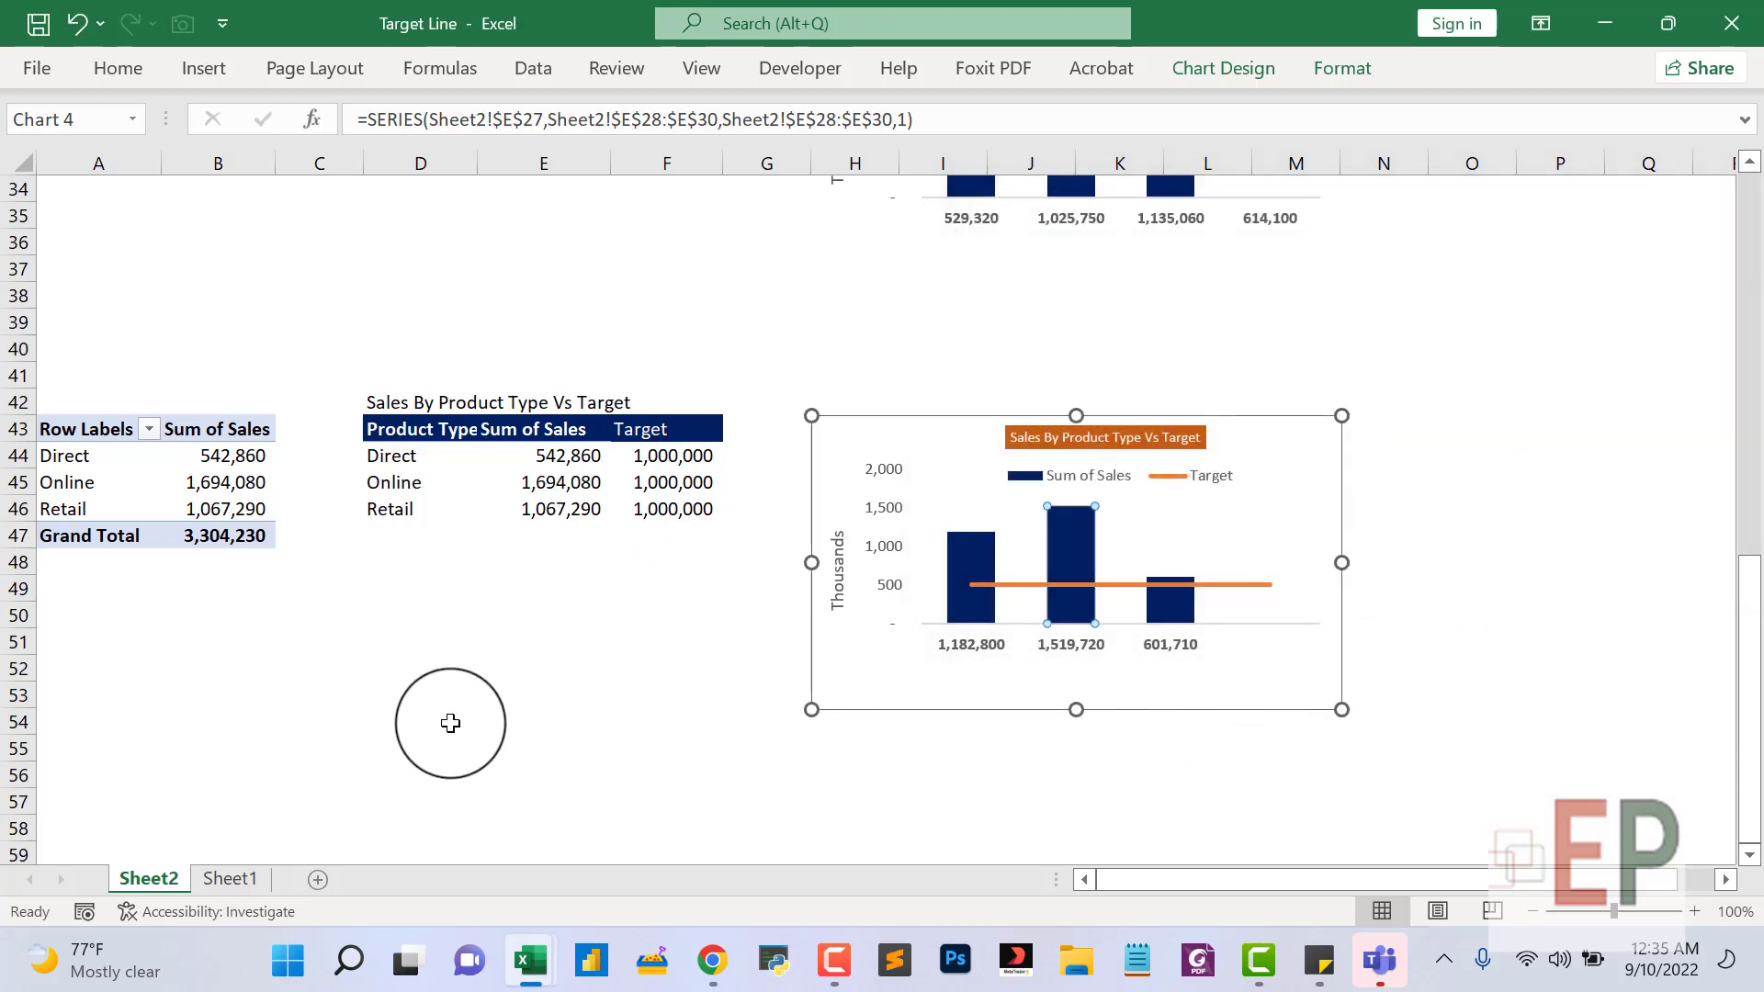
Check which cell the copied chart's title is linked to.
left_click(451, 723)
left_click(220, 479)
left_click(1036, 436)
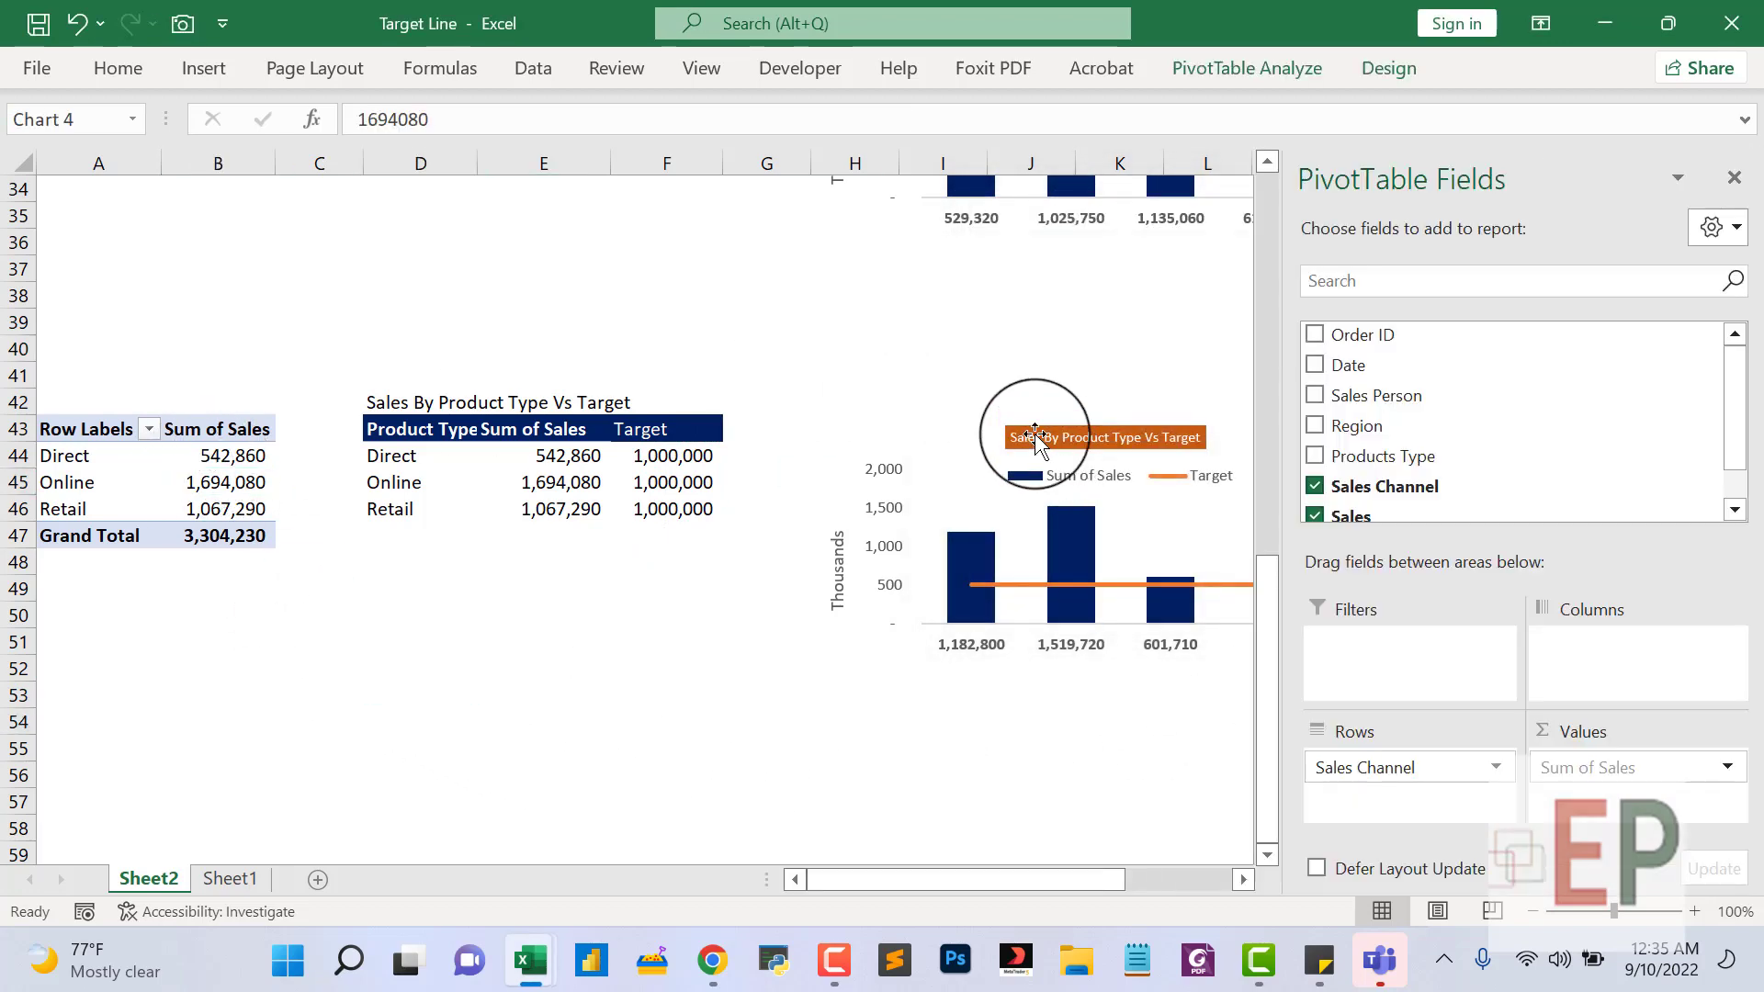
left_click(513, 119)
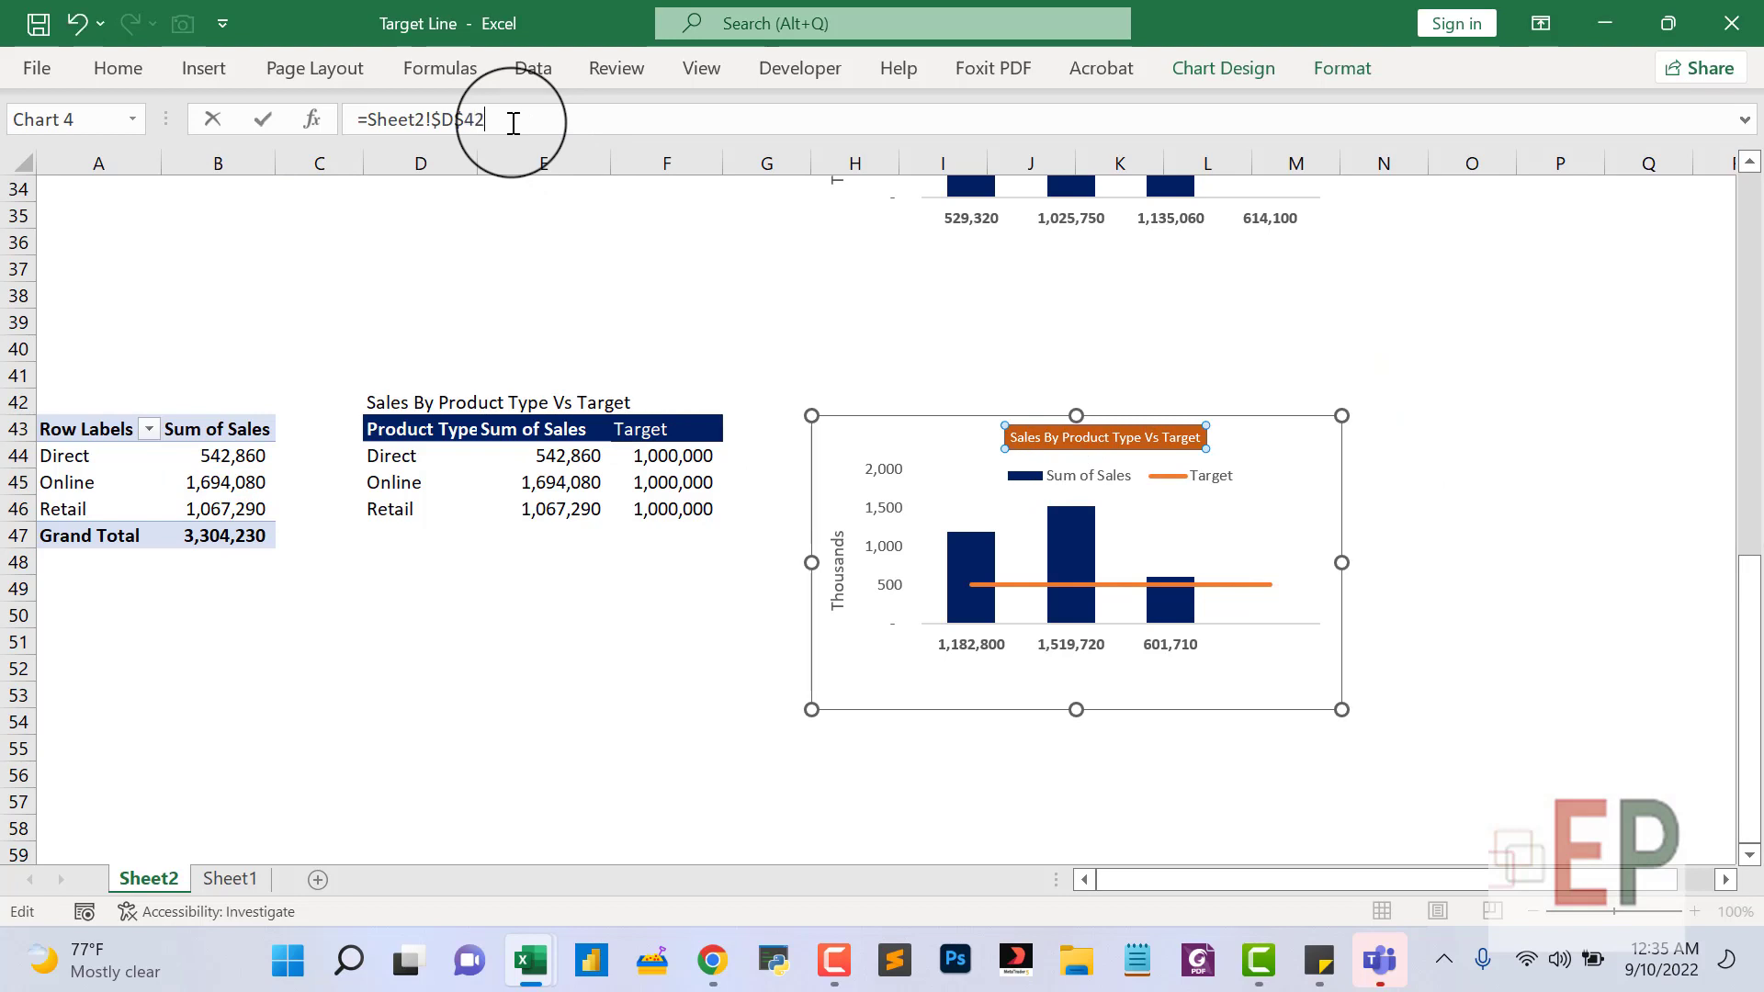
left_click(542, 668)
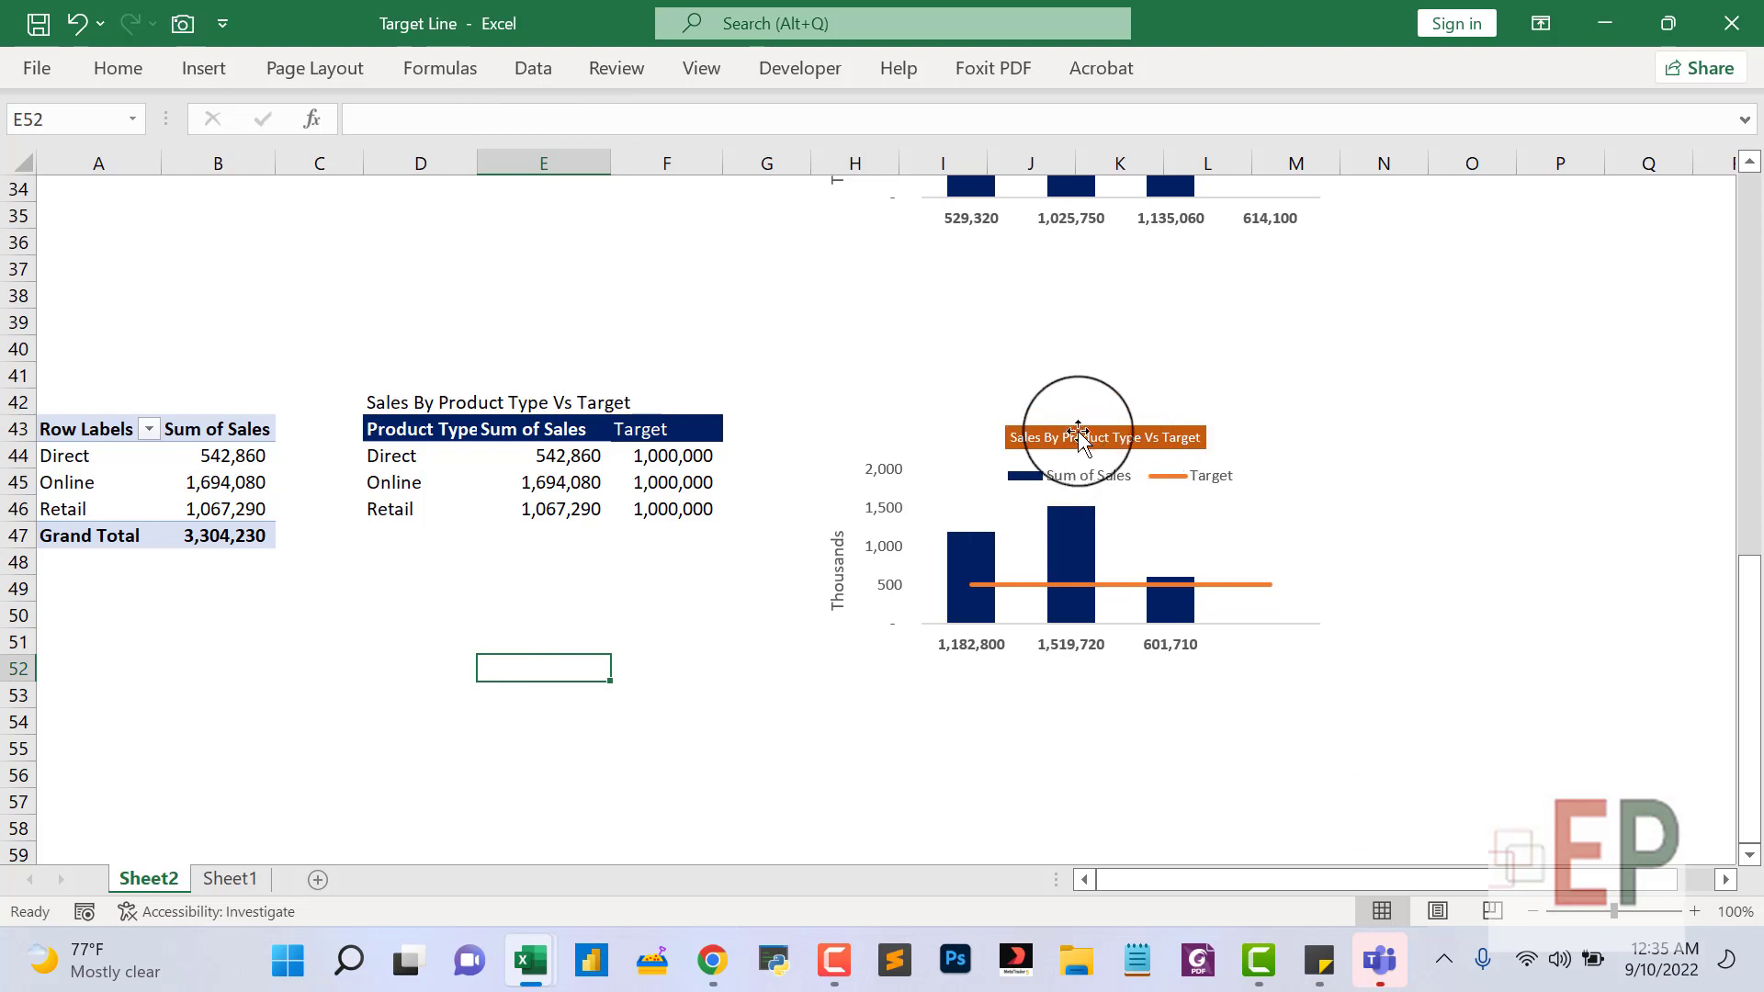
scroll(779, 582, "down", 8)
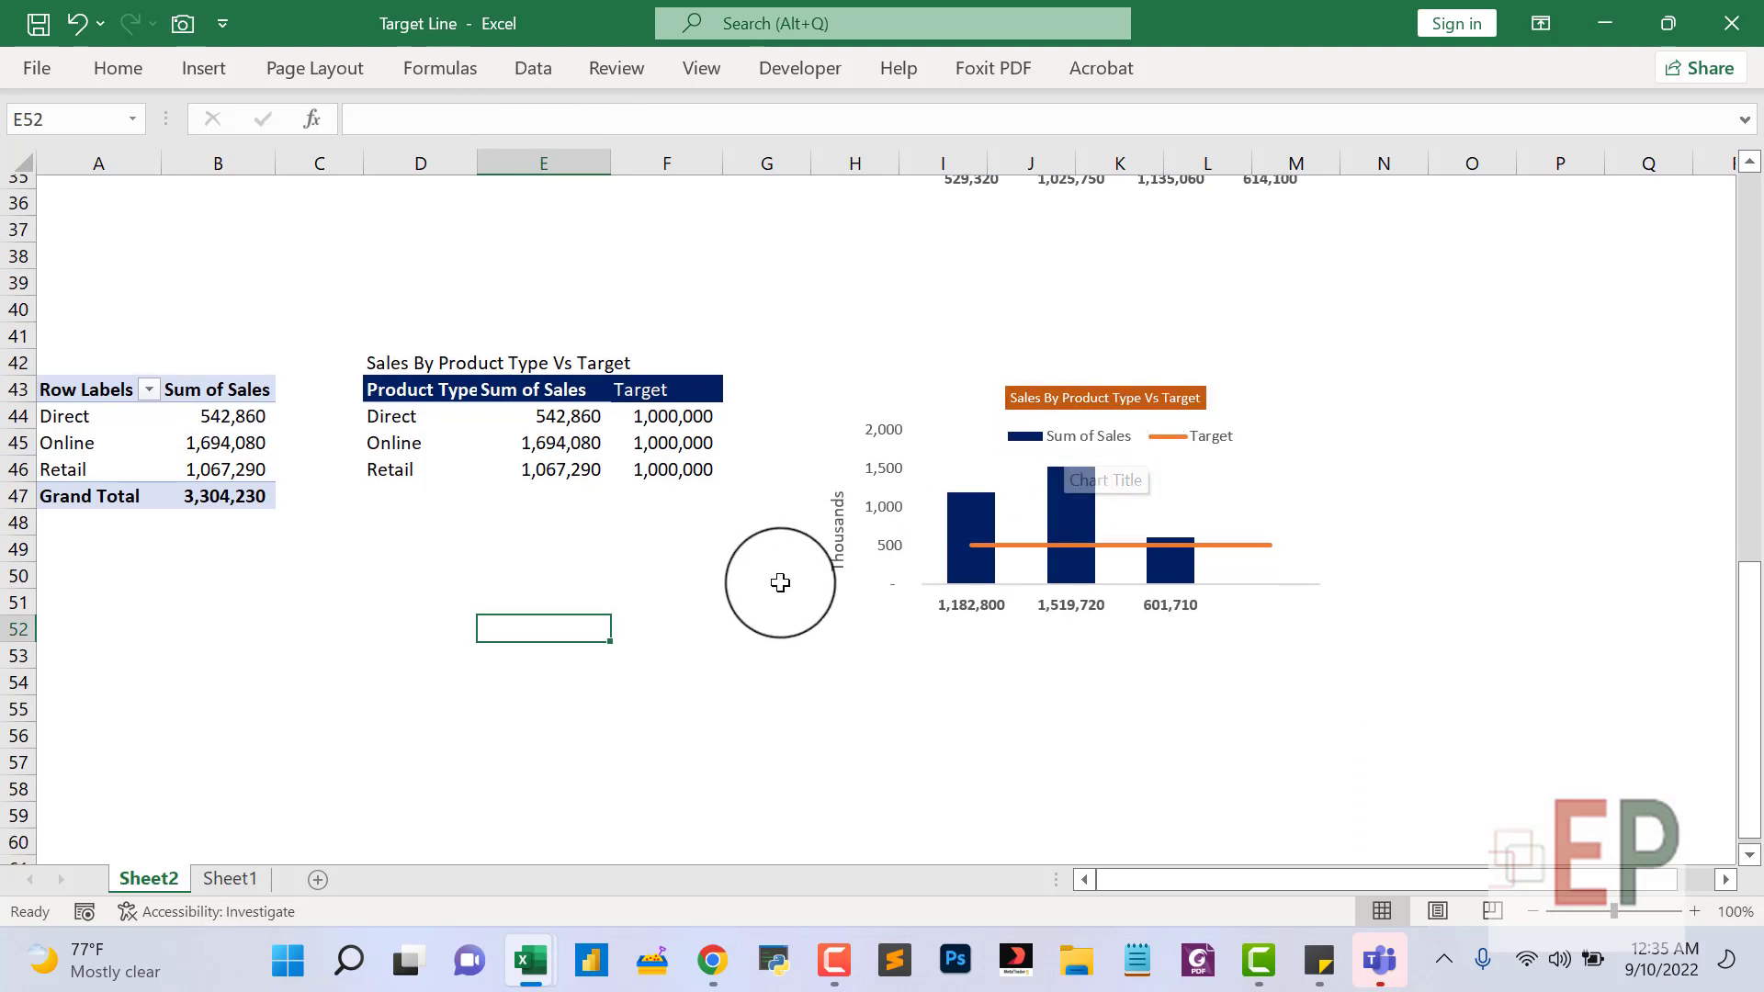
scroll(779, 582, "up", 7)
Change the heading in cell D42 to Sales By Sales Channel Type Vs Target.
left_click(399, 326)
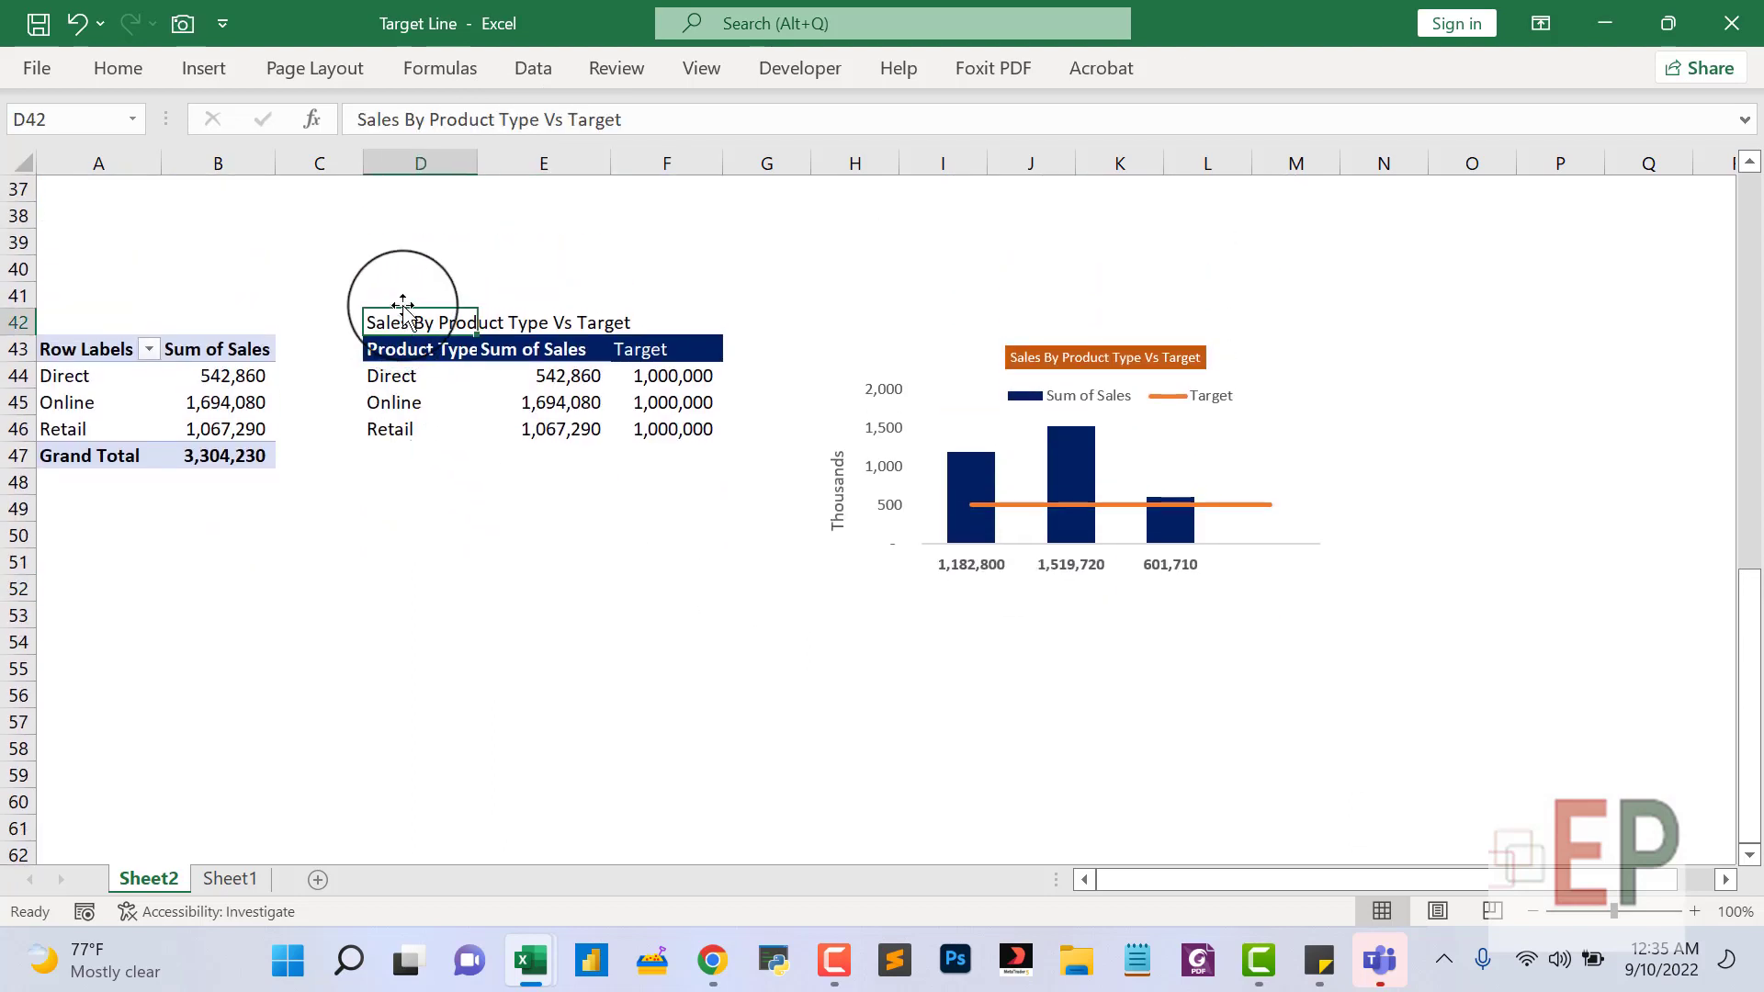
scroll(434, 454, "up", 3)
scroll(434, 454, "up", 1)
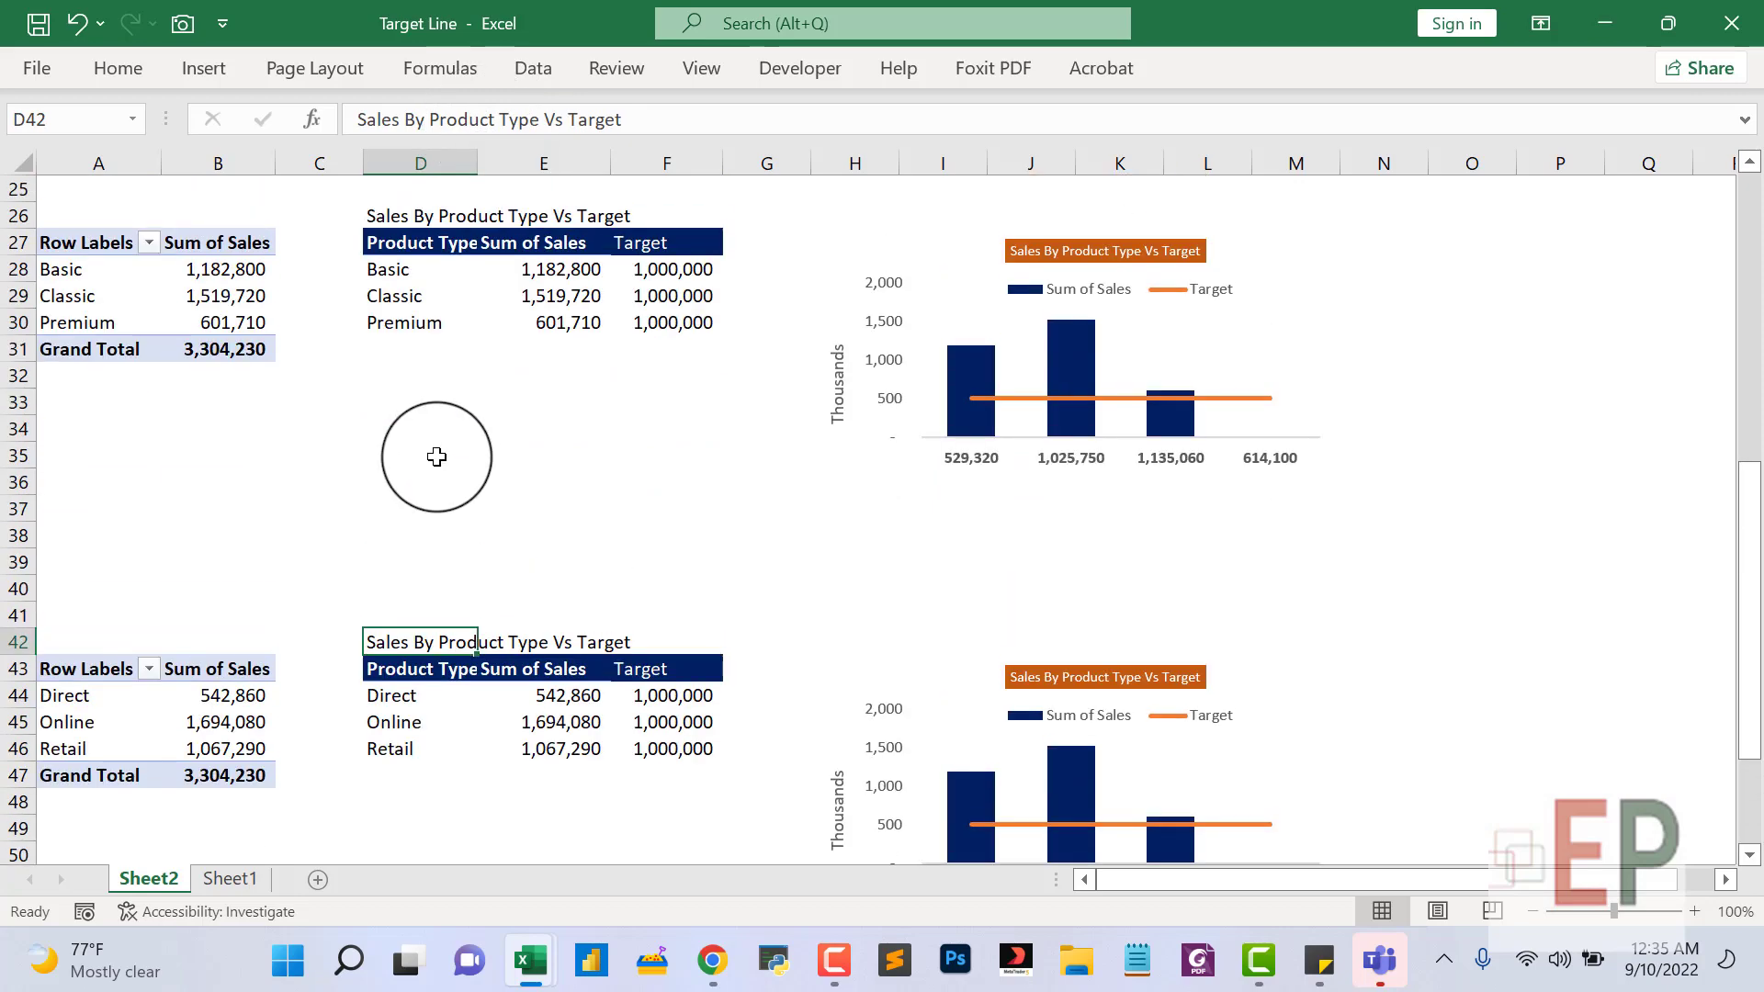
double_click(459, 117)
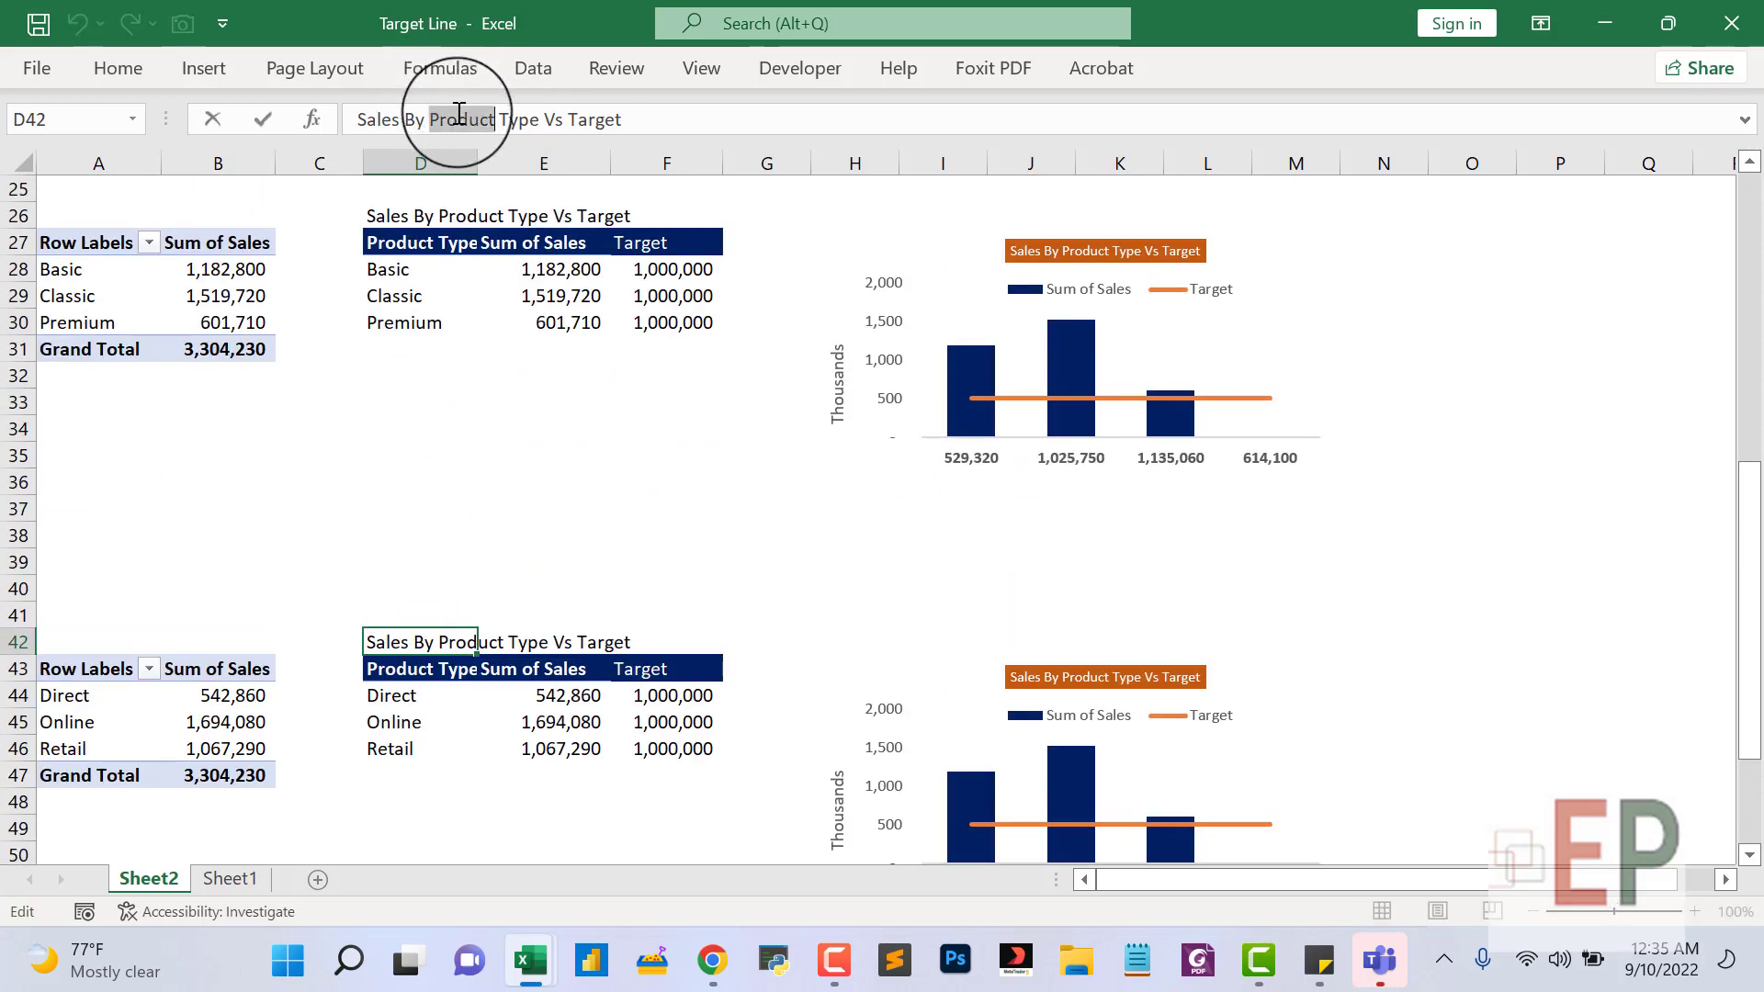
type("Channel")
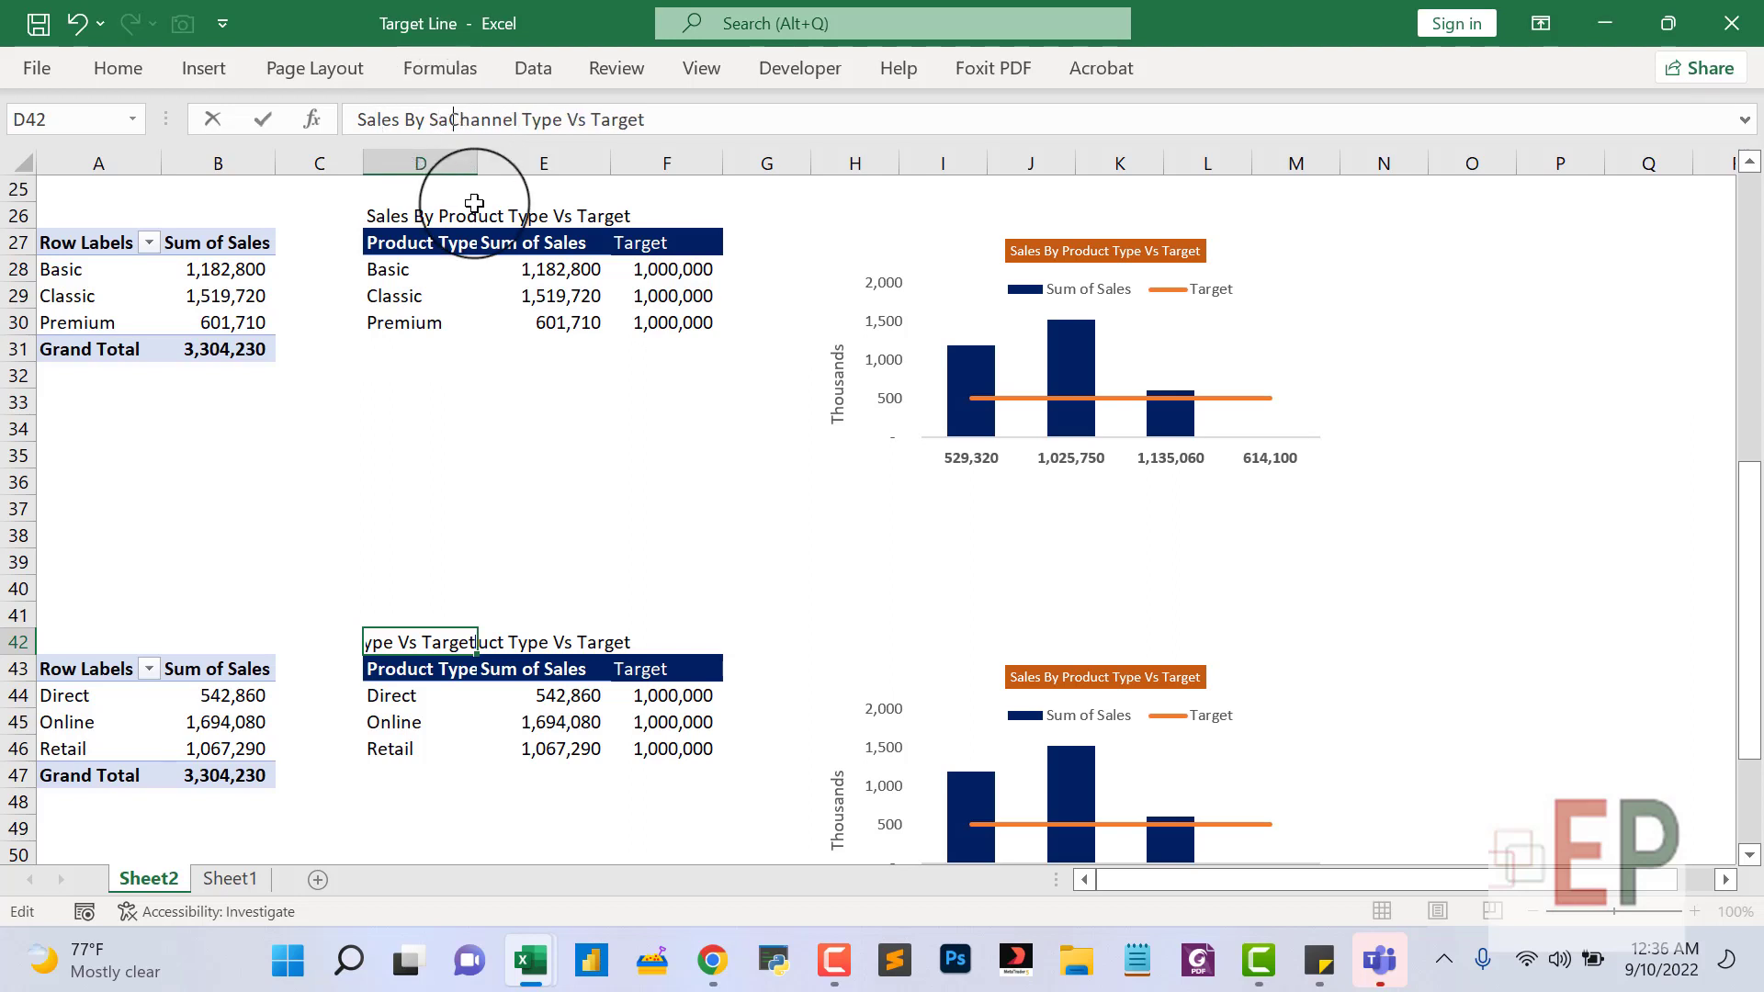
key("Return")
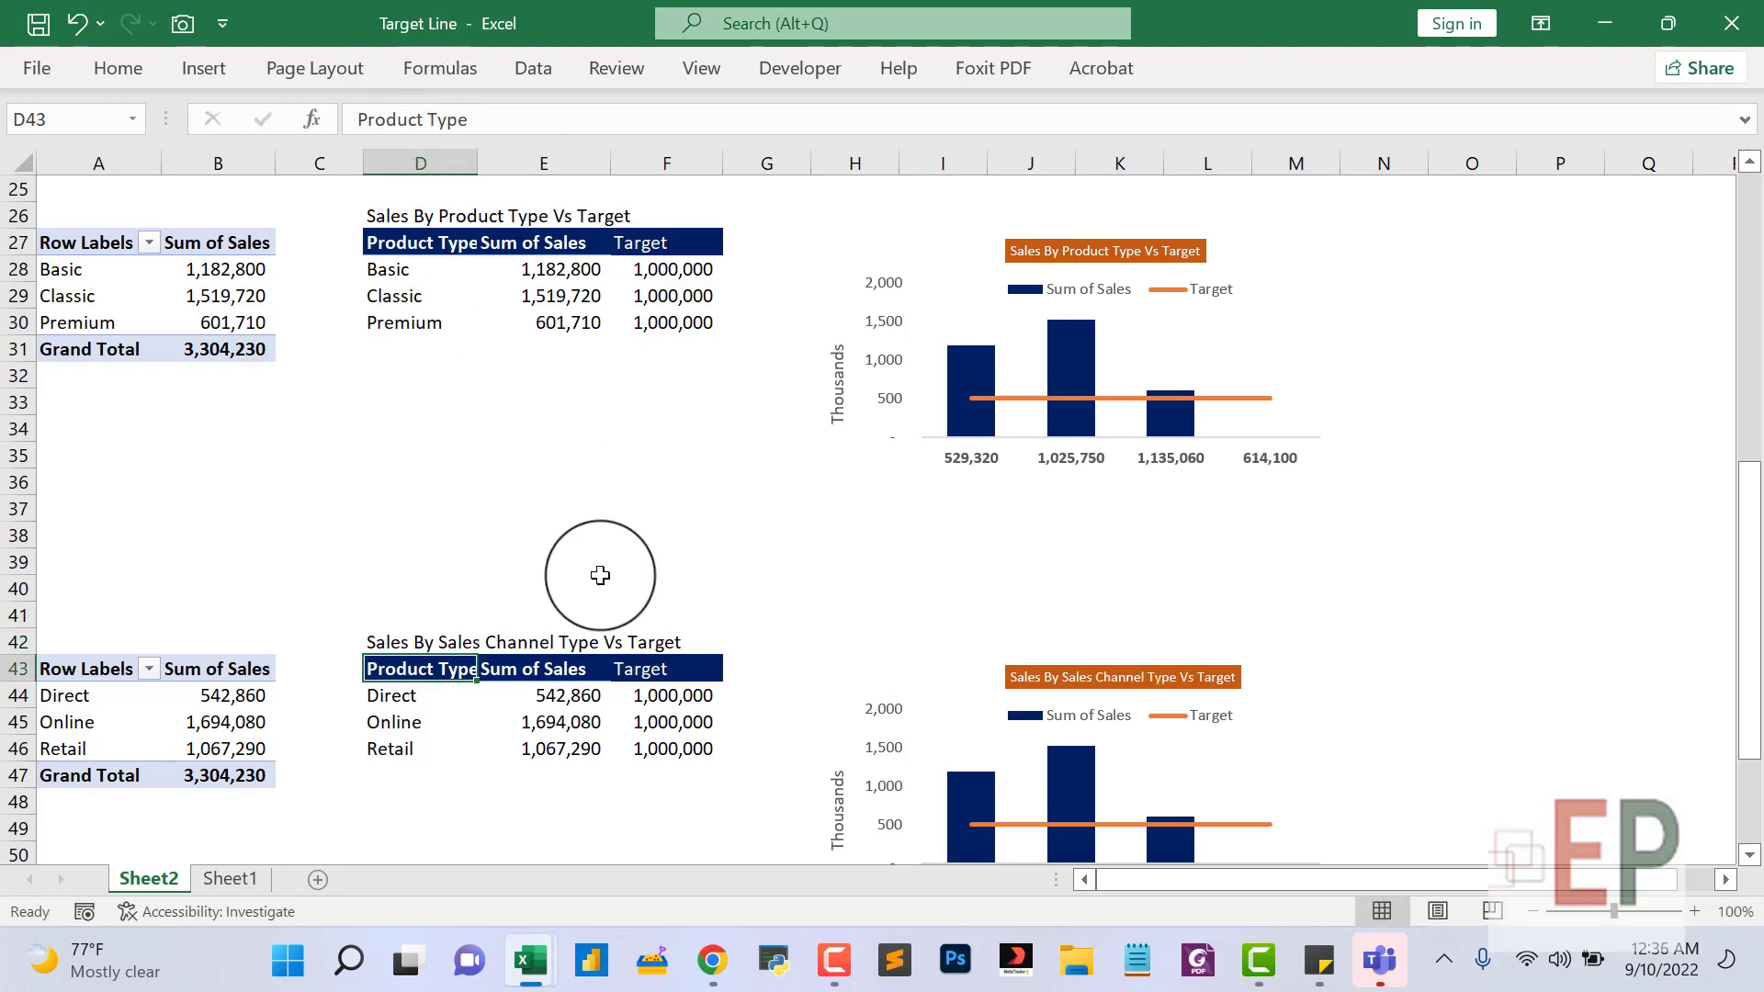
Remove the word Type from the D42 heading and set the column header in D43 to Sales Channe.
left_click(416, 646)
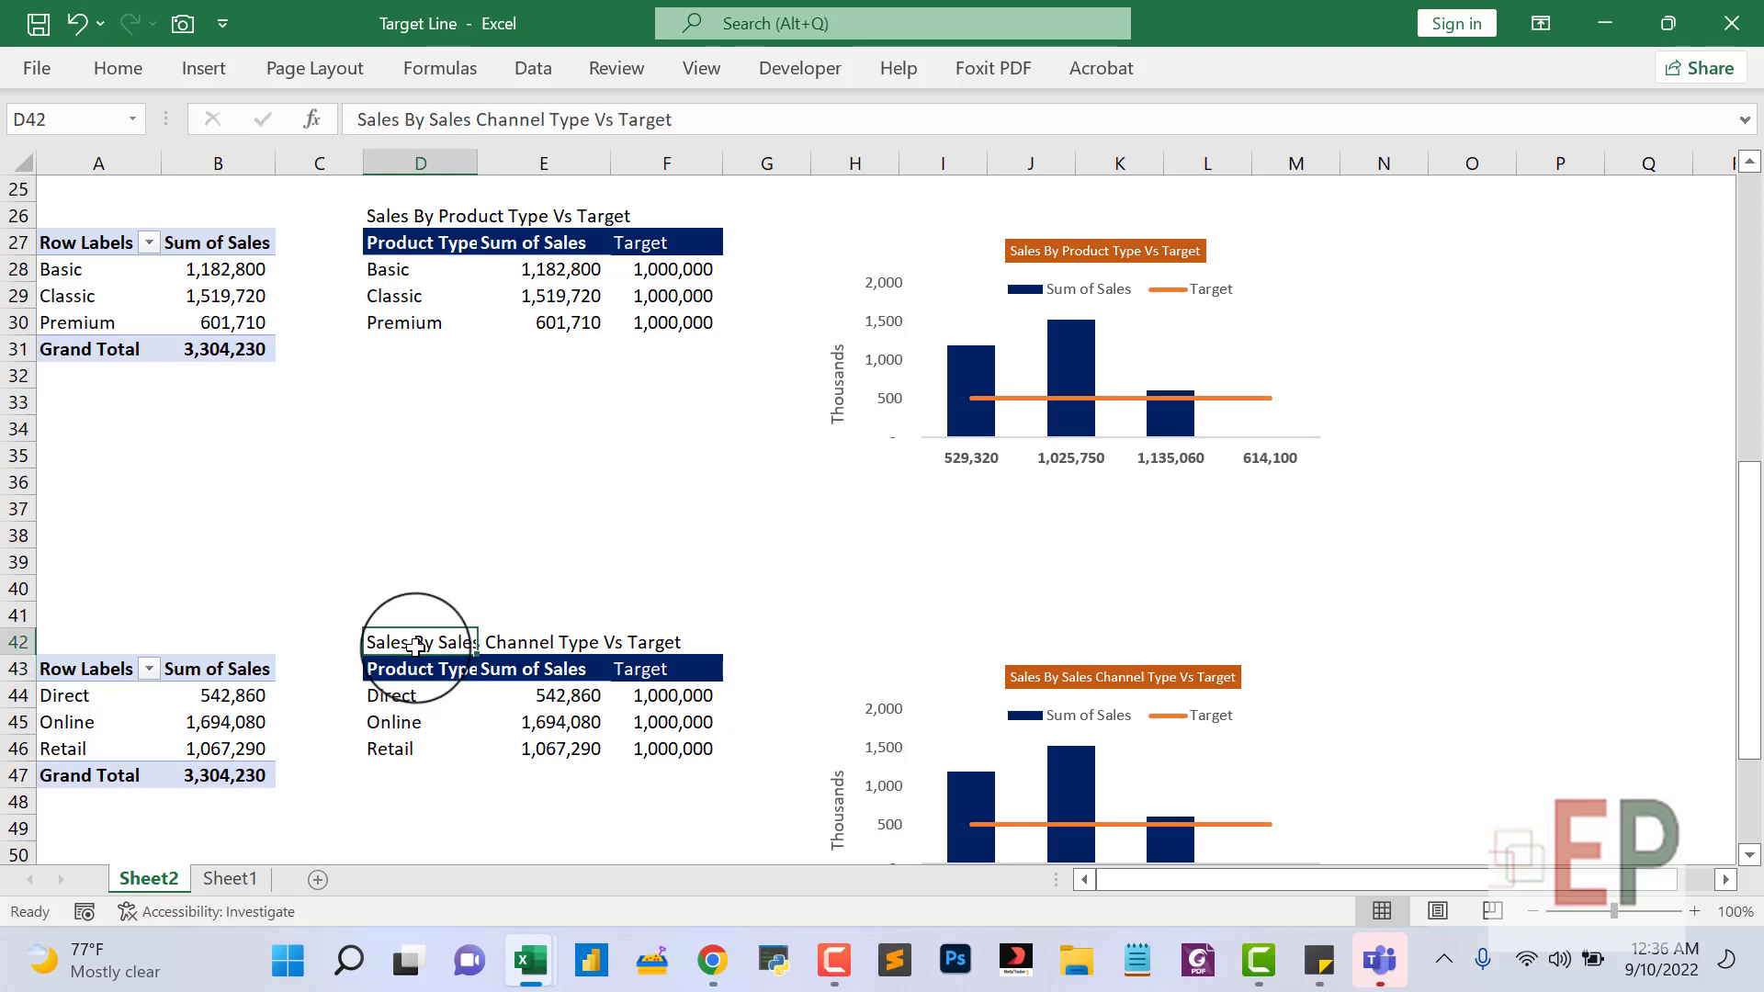
left_click_drag(448, 121, 533, 103)
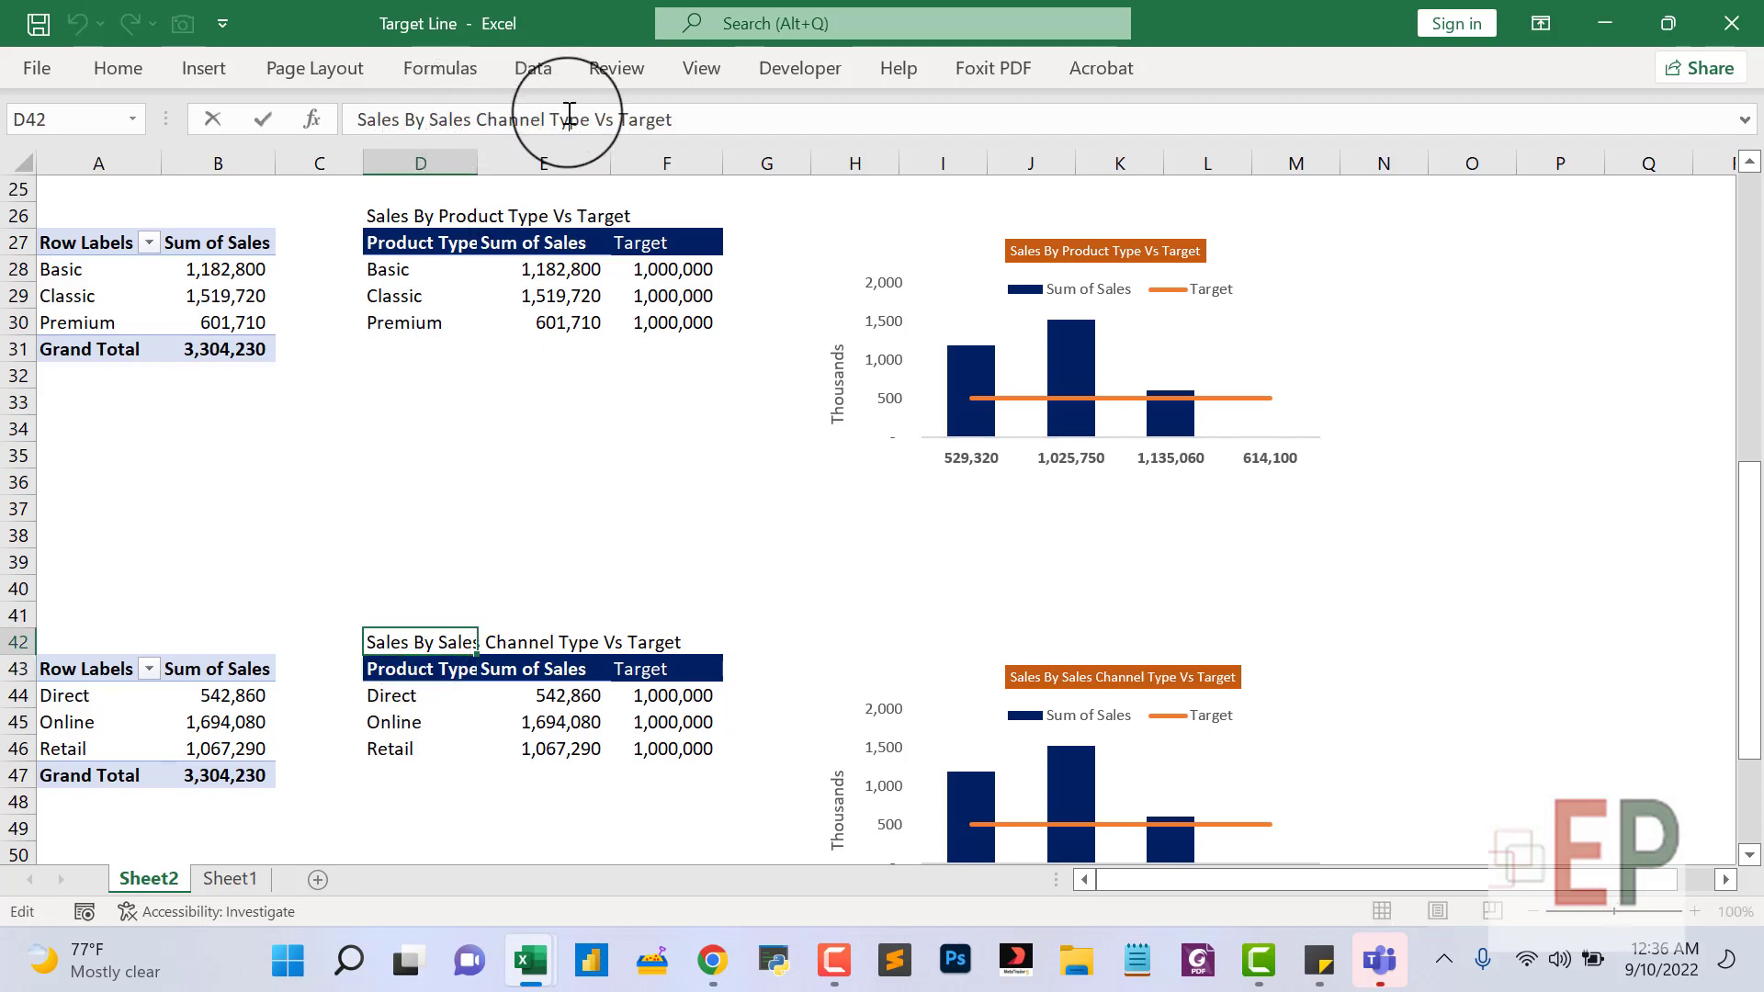
double_click(570, 119)
key("Return")
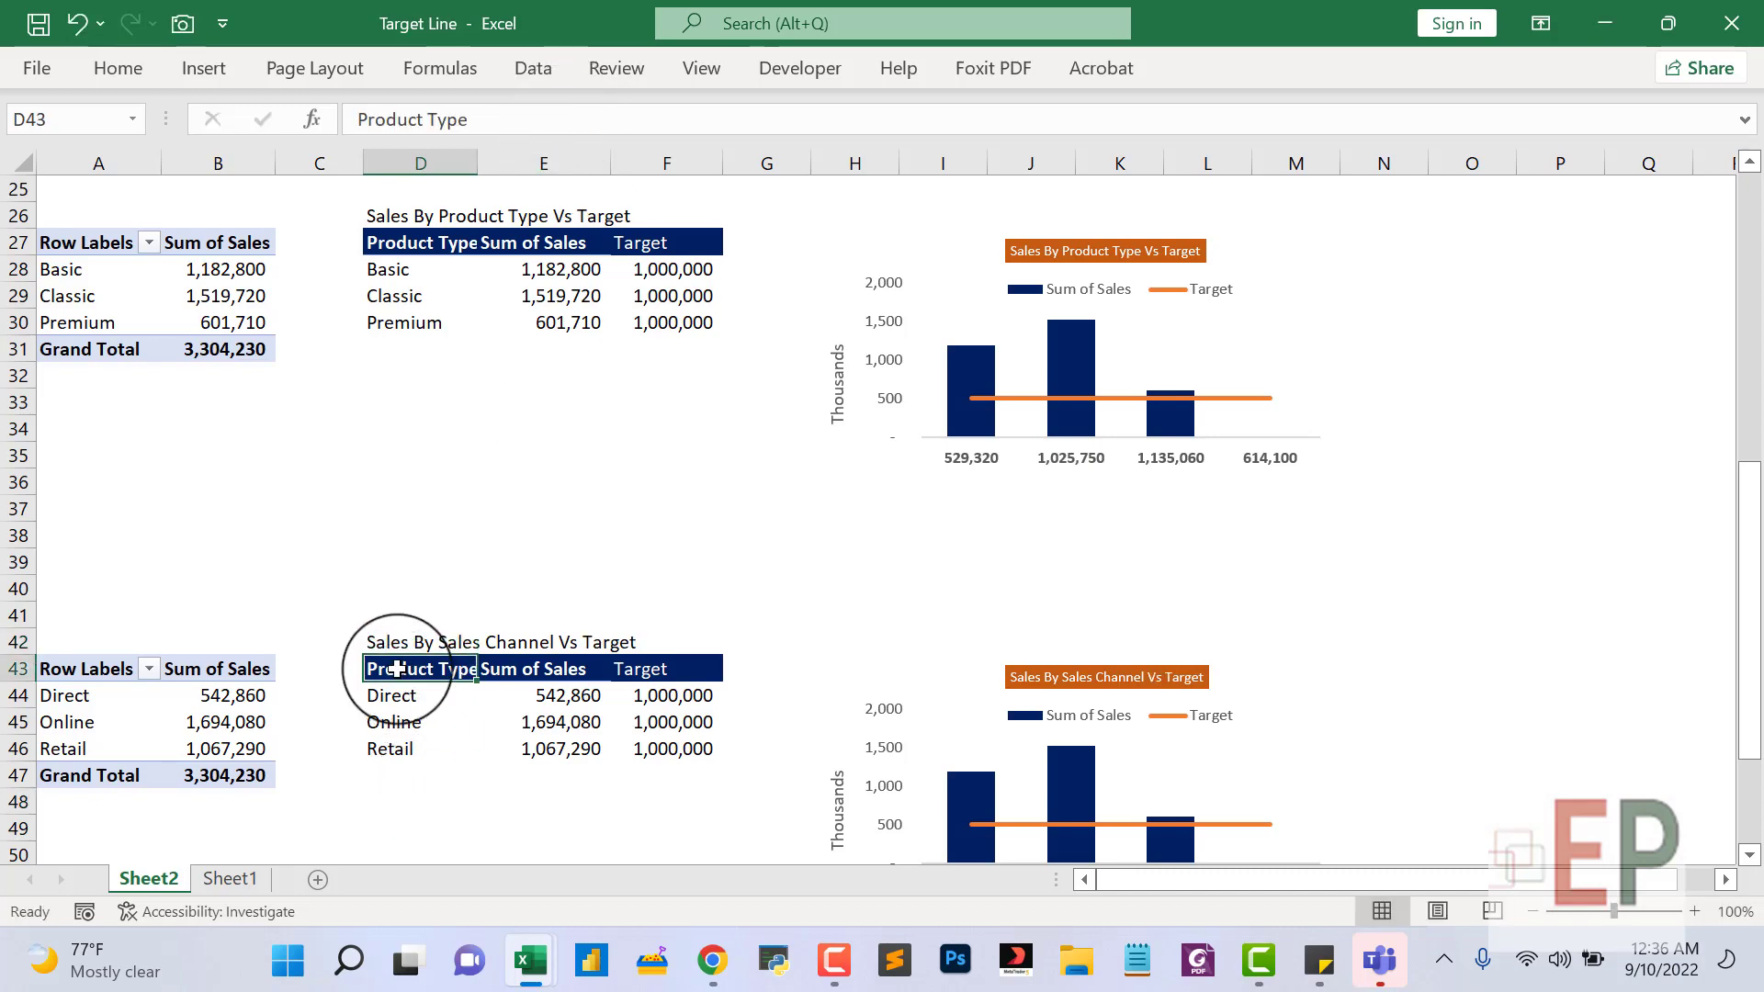
type("Sales Channe")
Review the headings, target tables and charts for region, product type and sales channel on Sheet2.
scroll(465, 508, "up", 4)
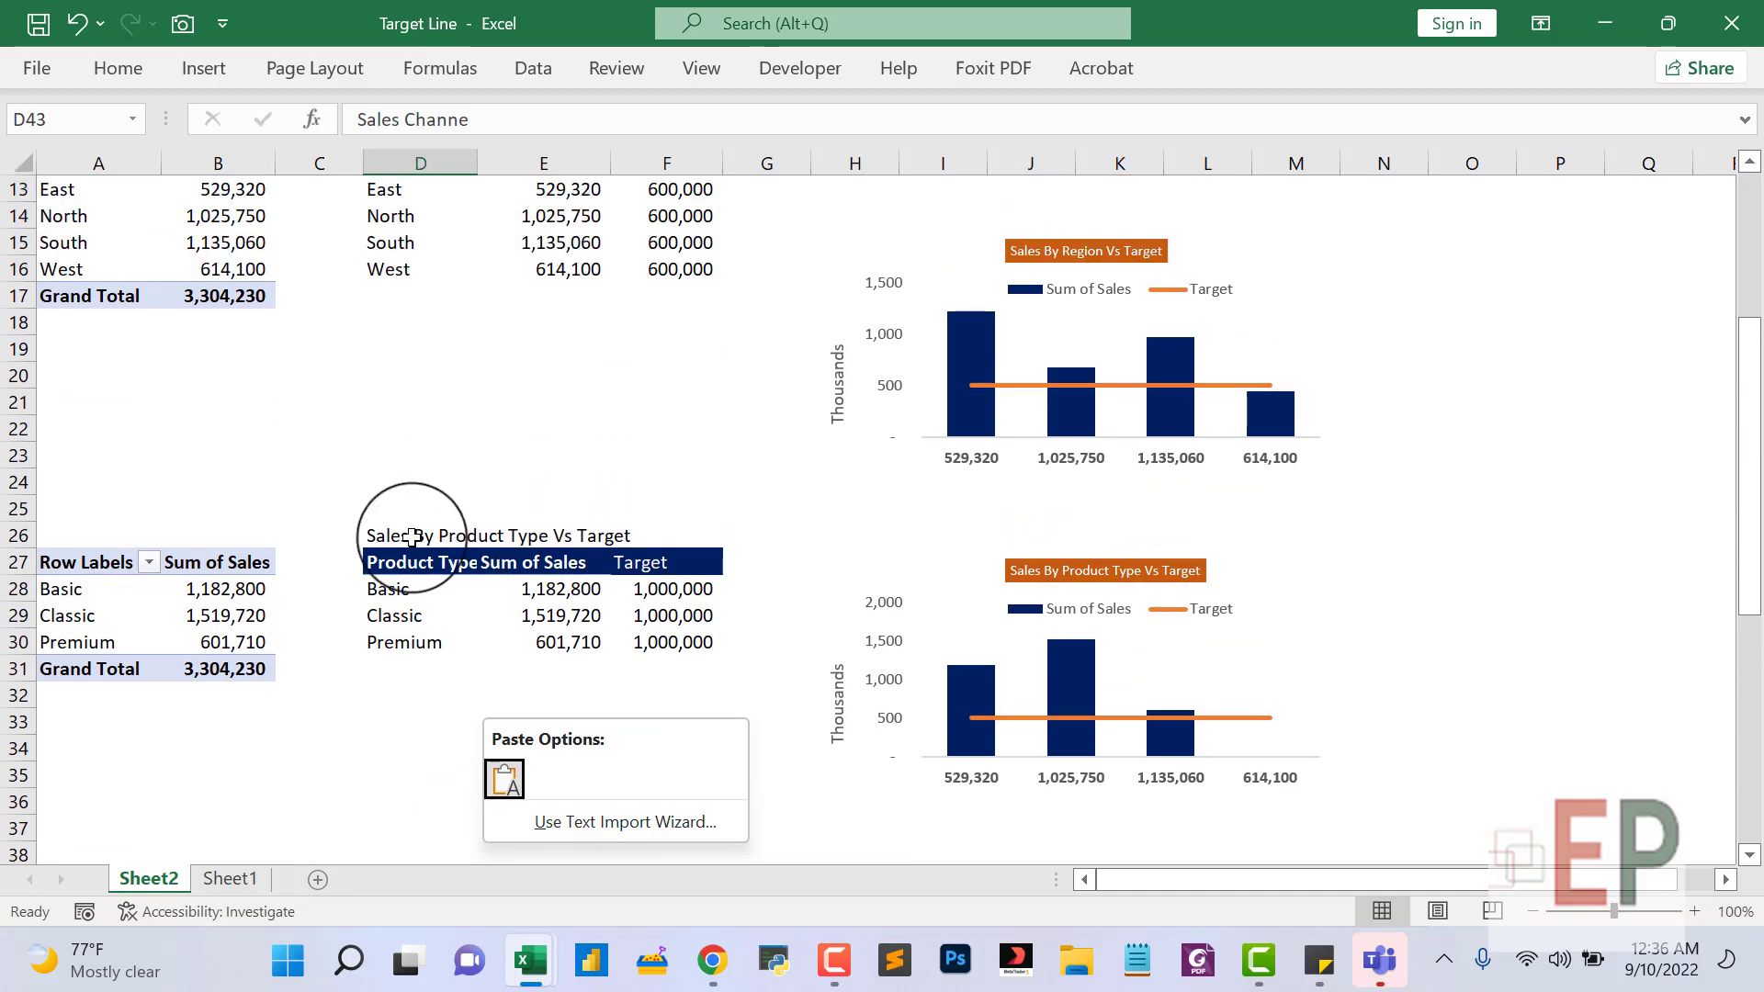
left_click(407, 542)
scroll(465, 492, "up", 3)
scroll(457, 583, "down", 7)
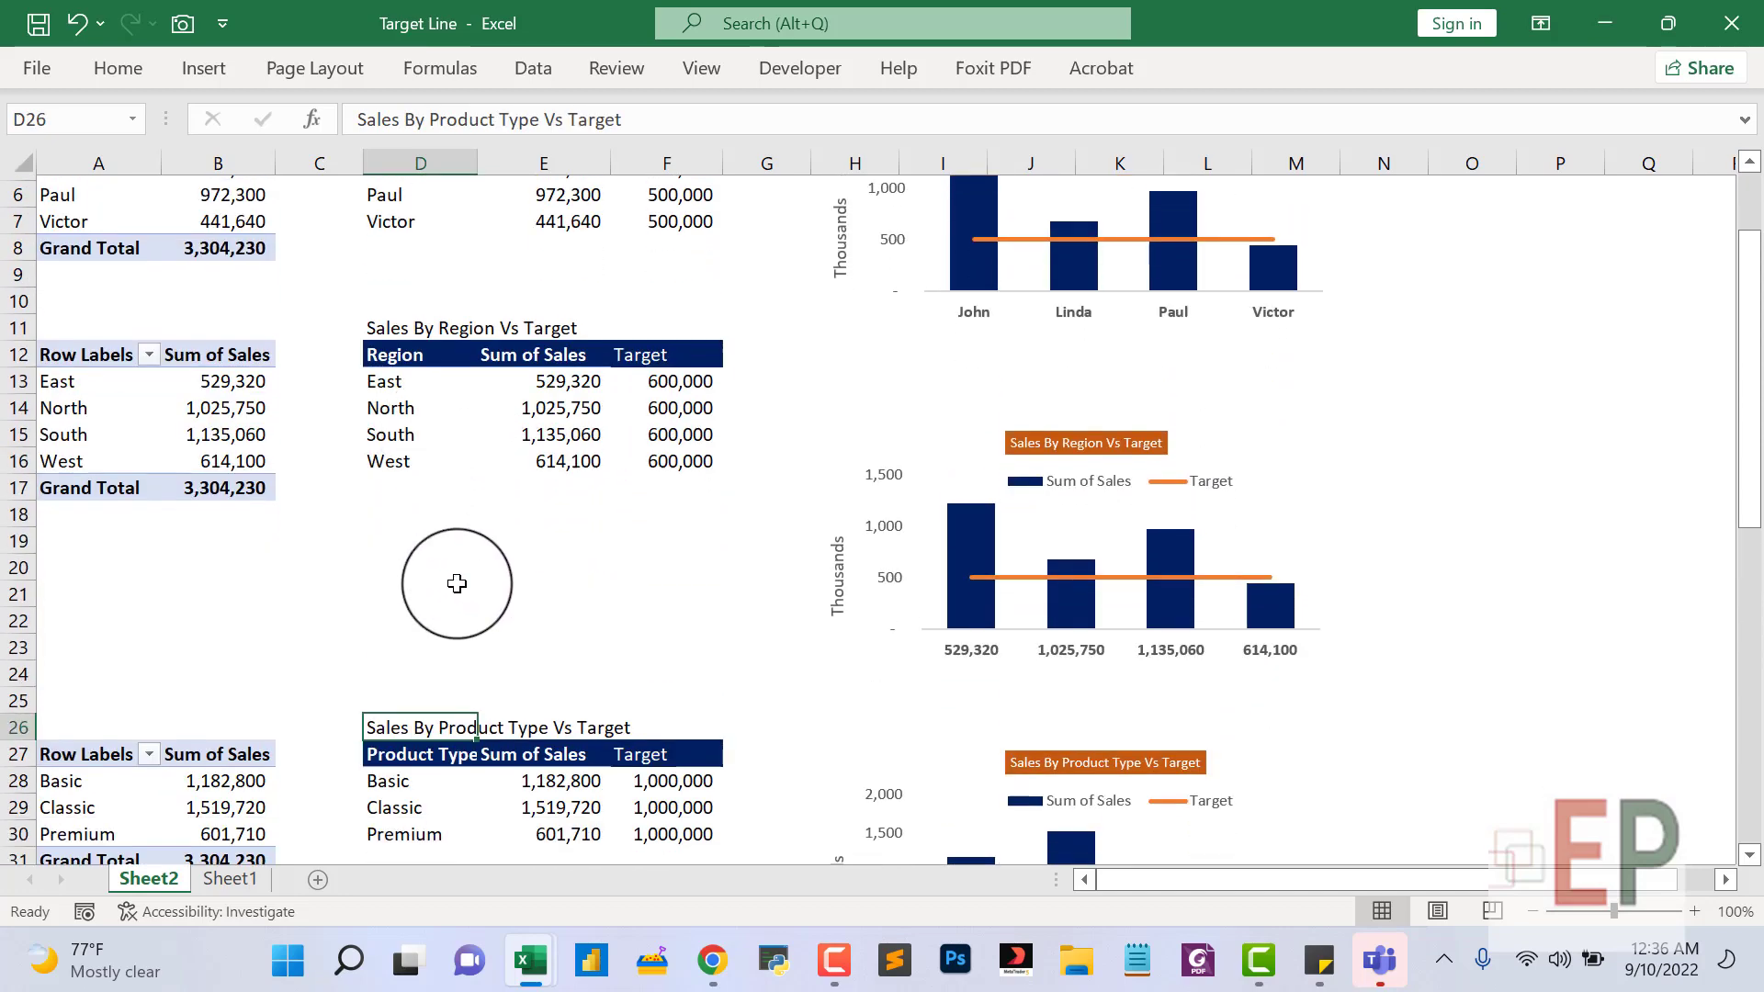
scroll(800, 706, "down", 2)
left_click(913, 776)
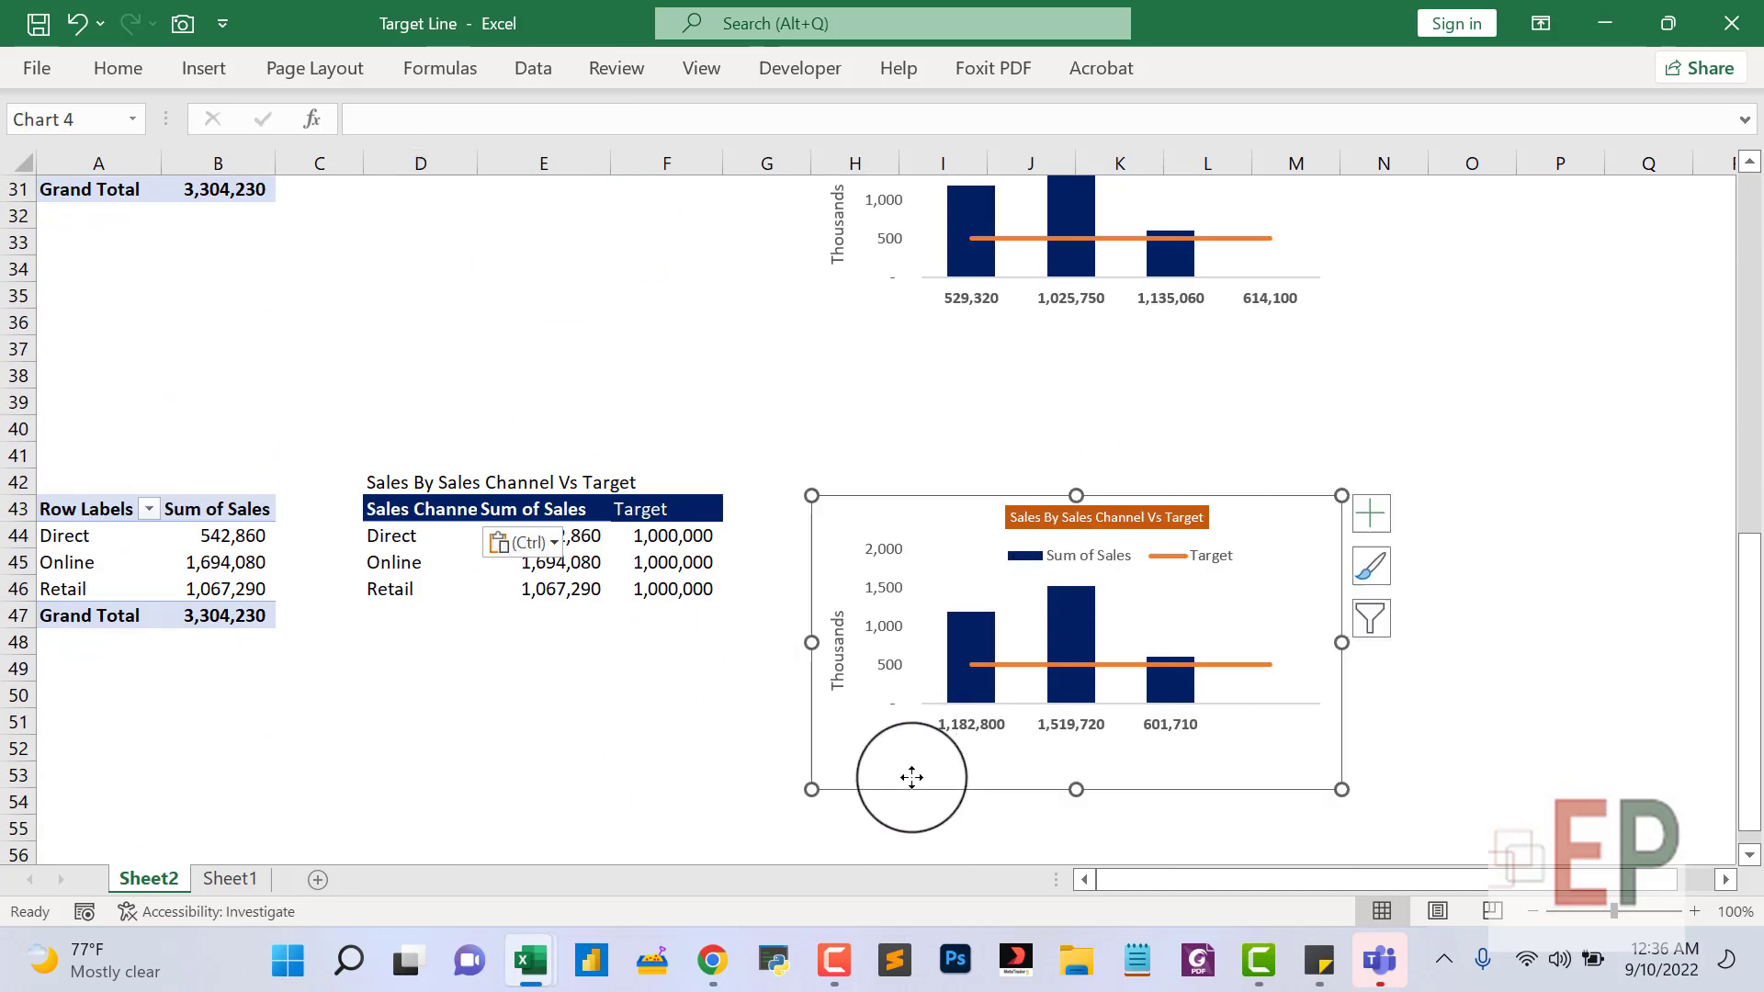
left_click(1452, 405)
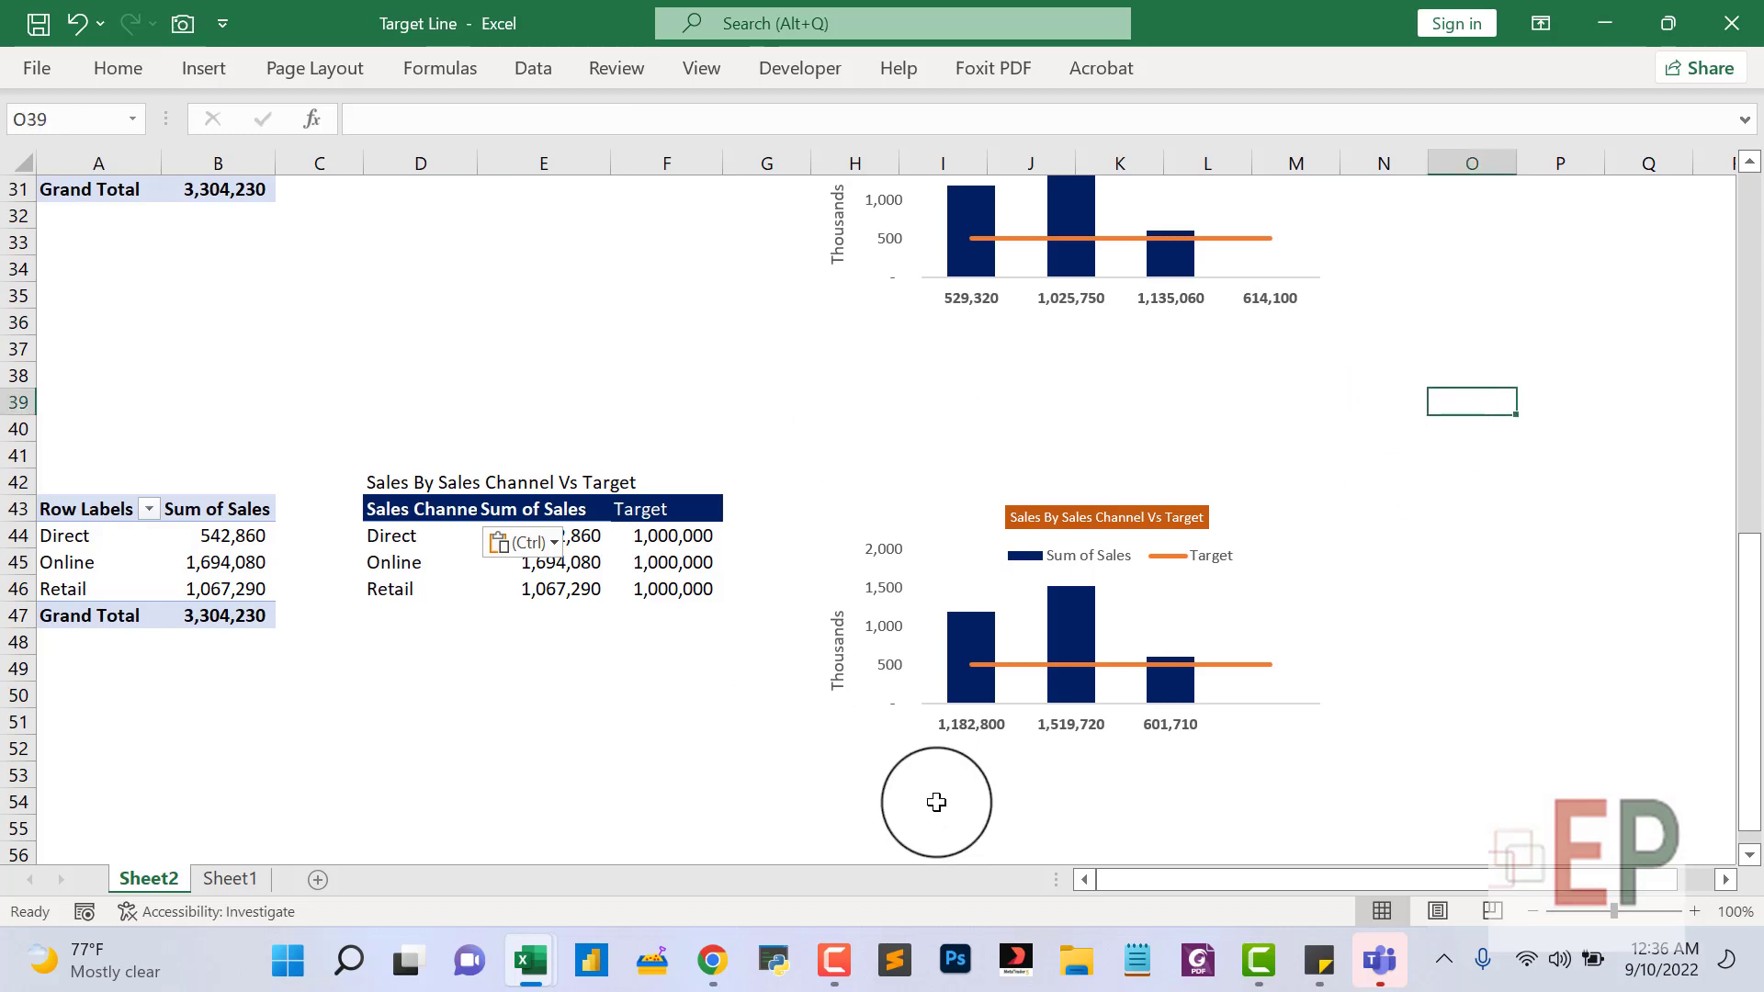
scroll(1056, 680, "up", 10)
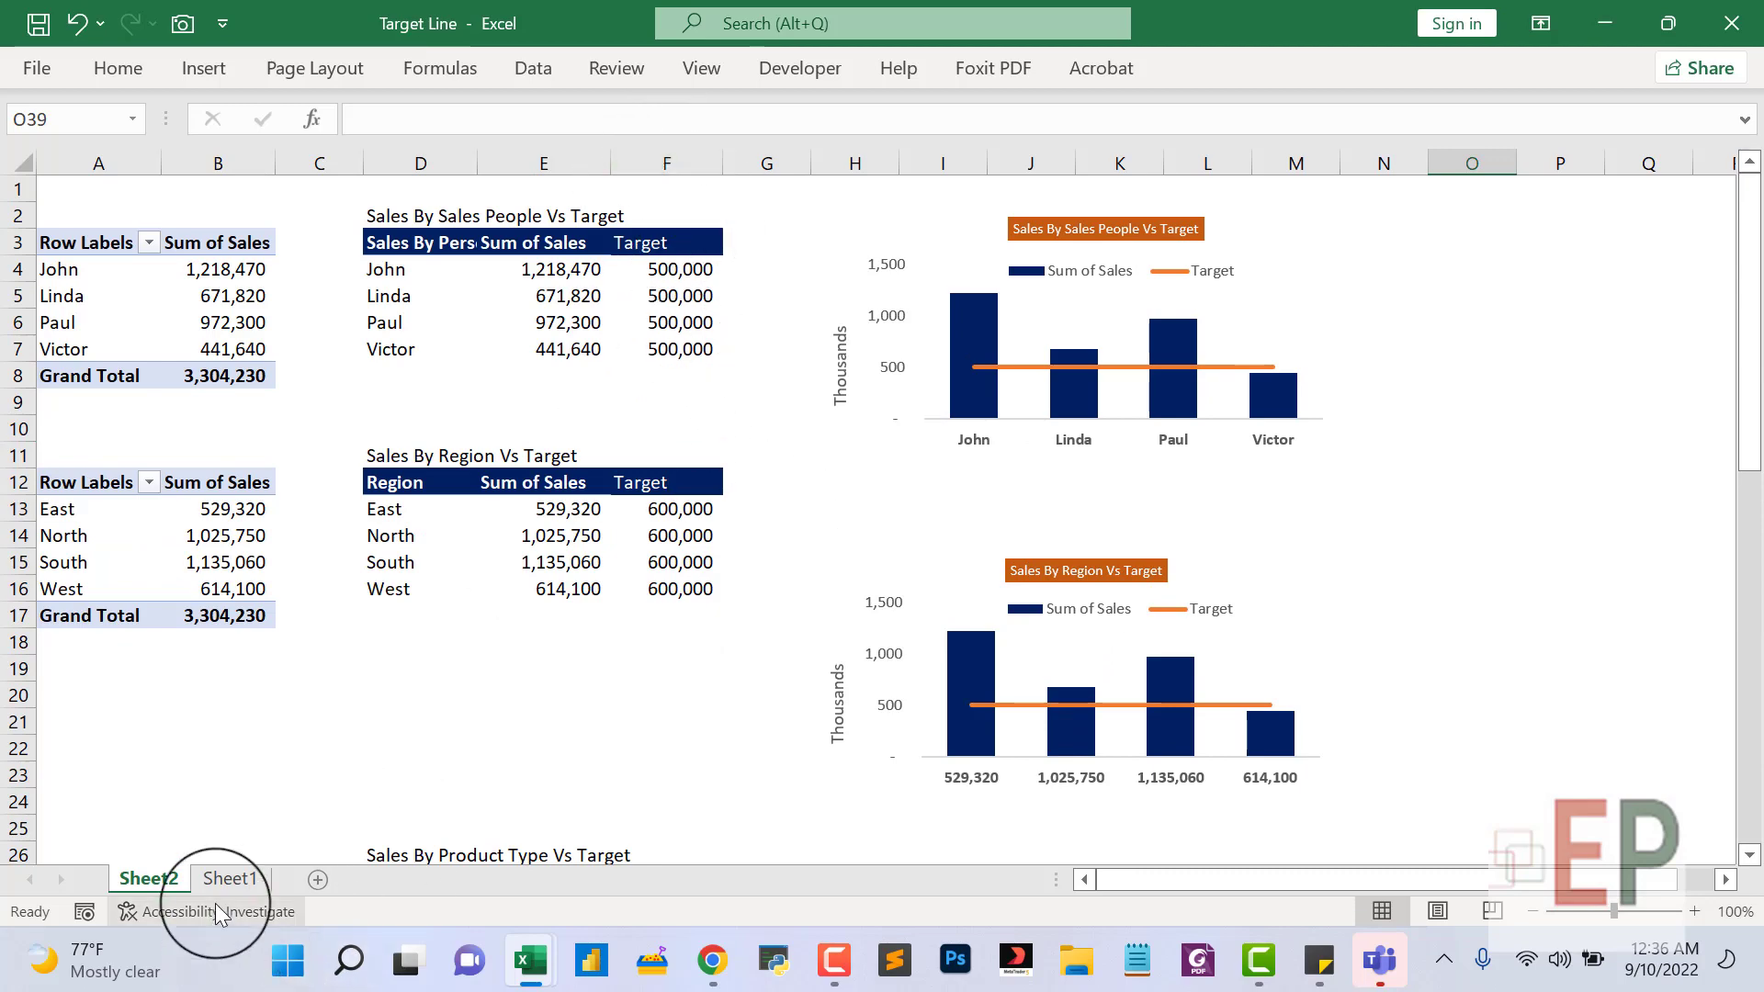
Set the Sales Person target in cell M3 of Sheet1 to 900,000.
left_click(220, 879)
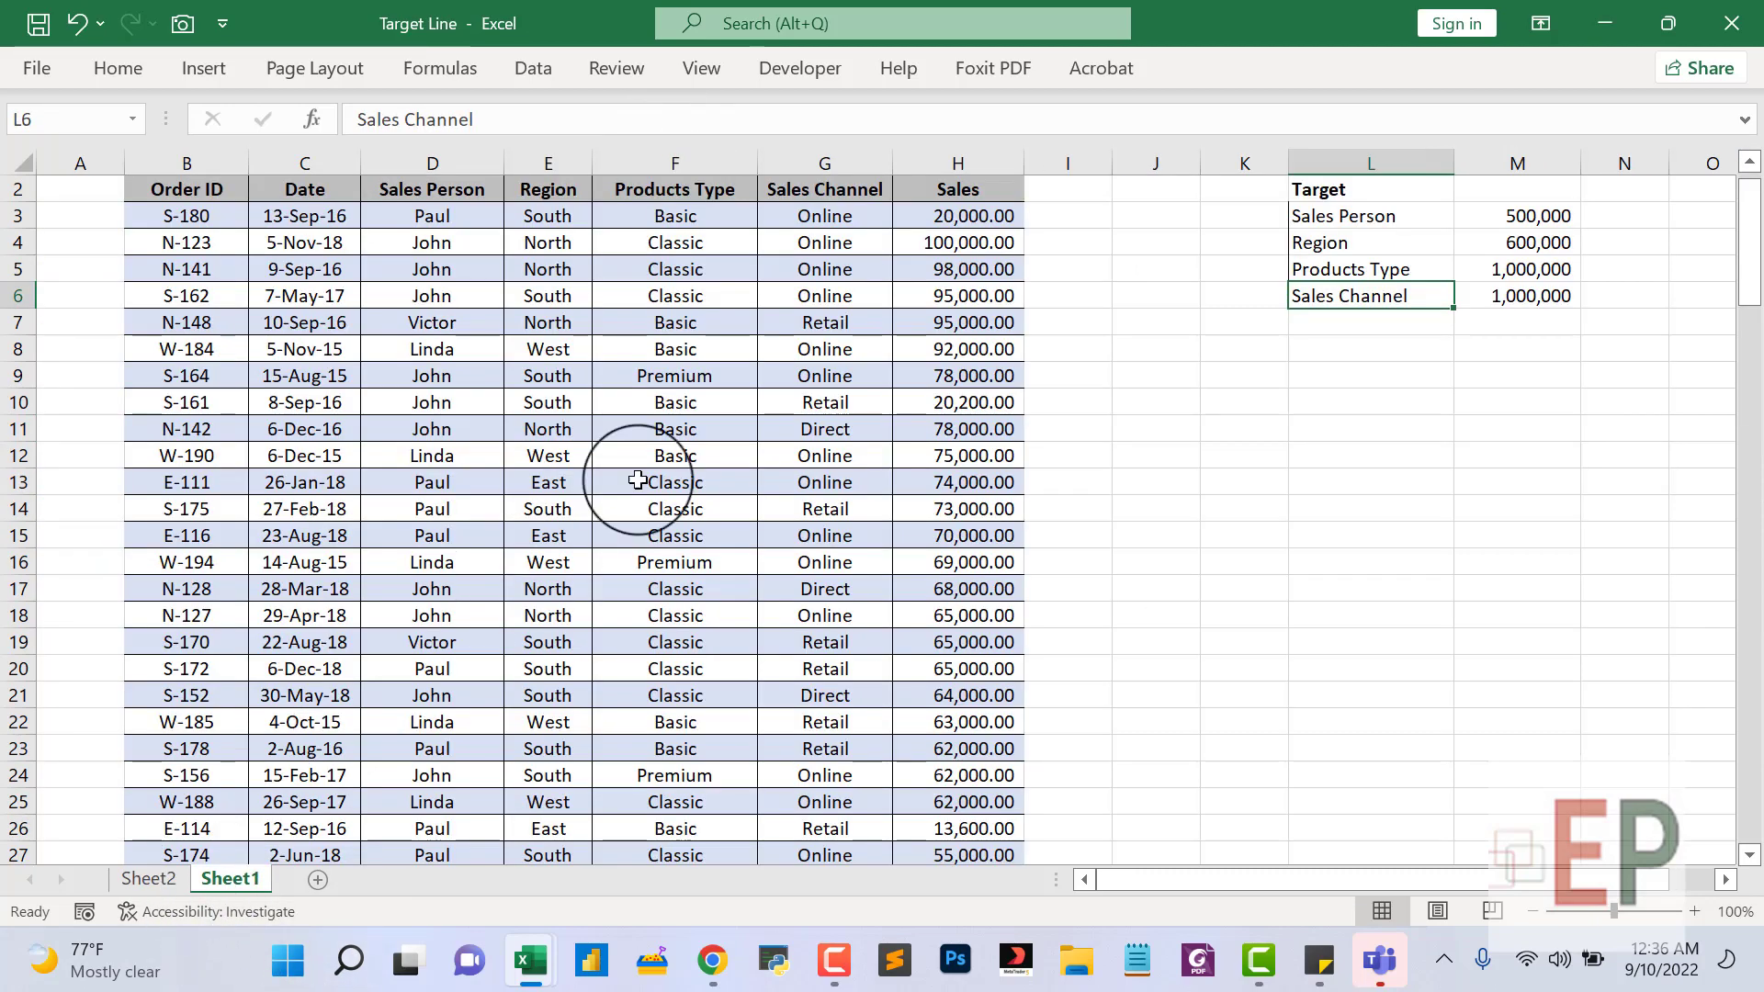
left_click(1487, 223)
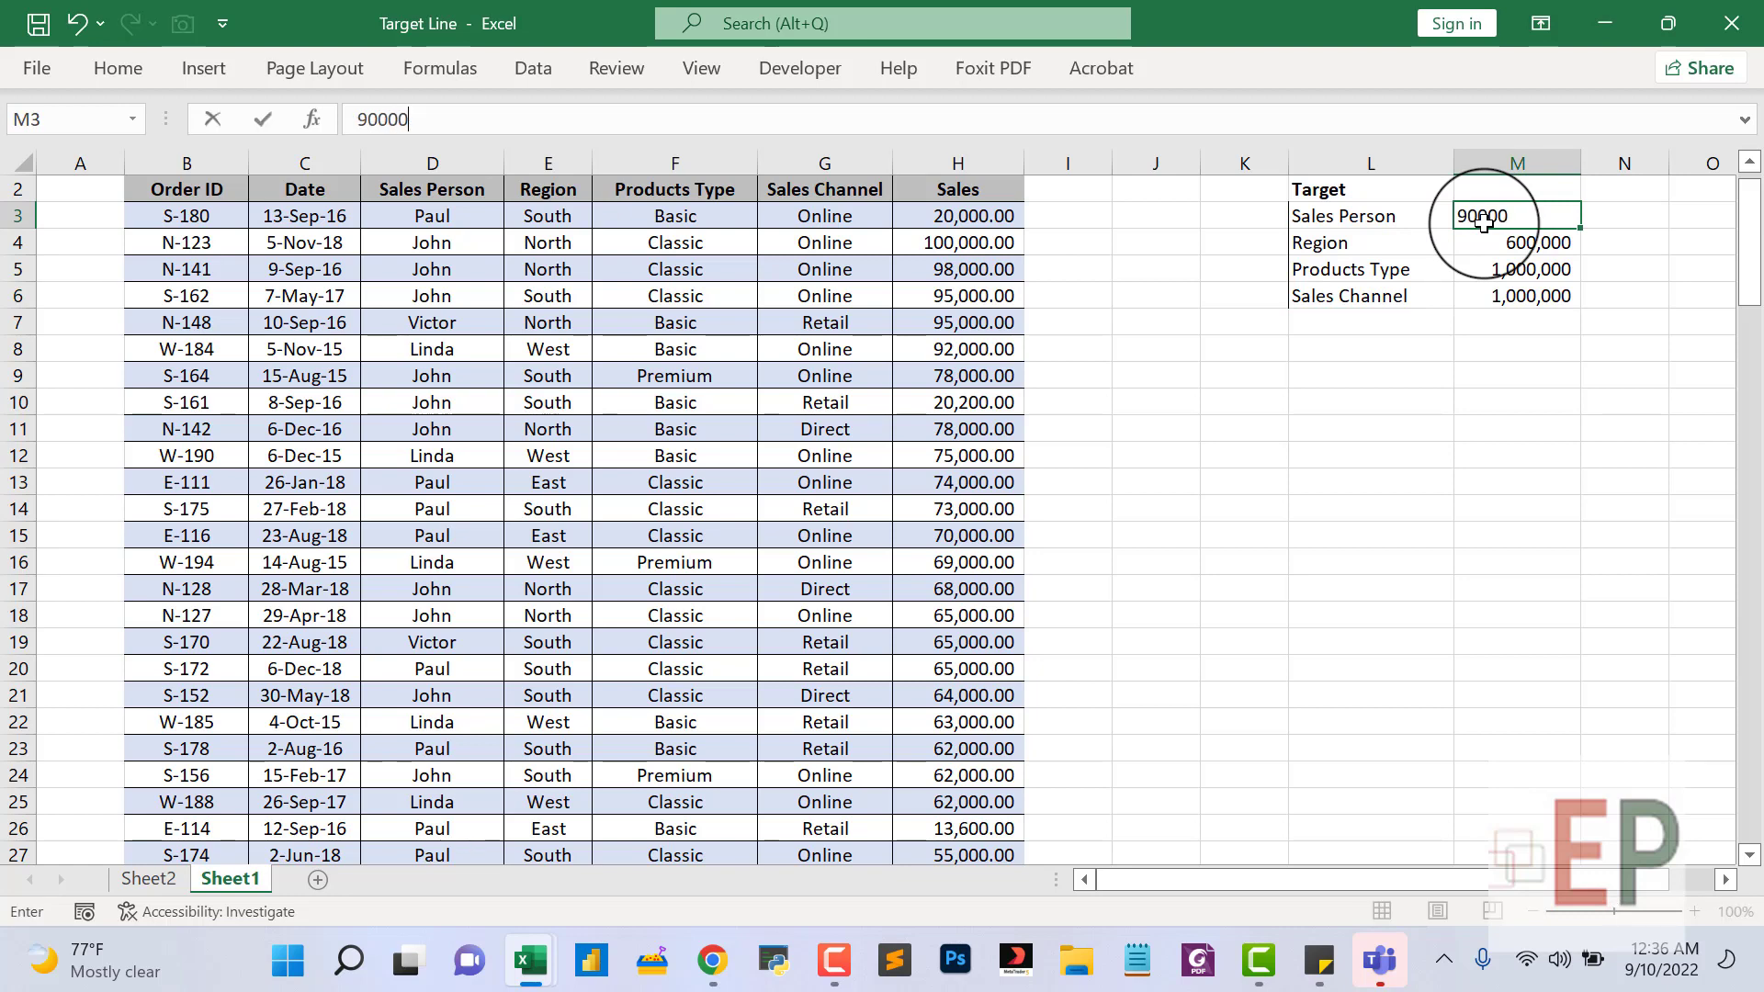
key("Return")
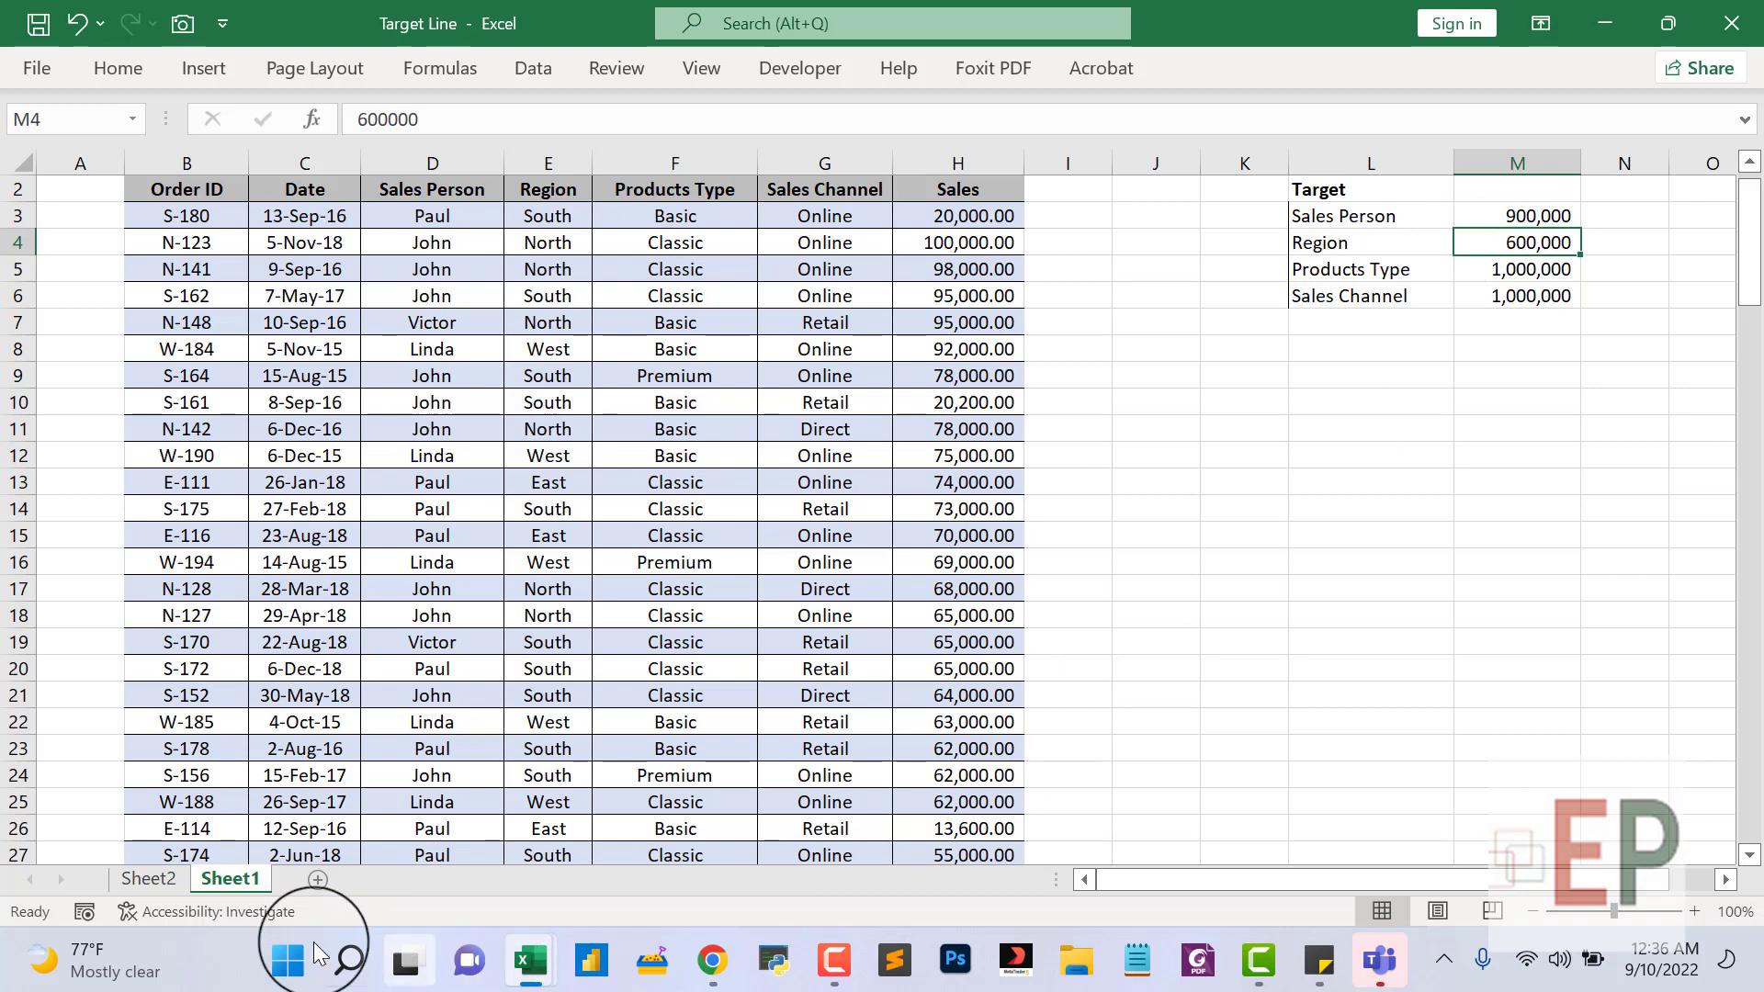
Compare the targets on Sheet1 with the target columns and target lines on Sheet2.
left_click(143, 884)
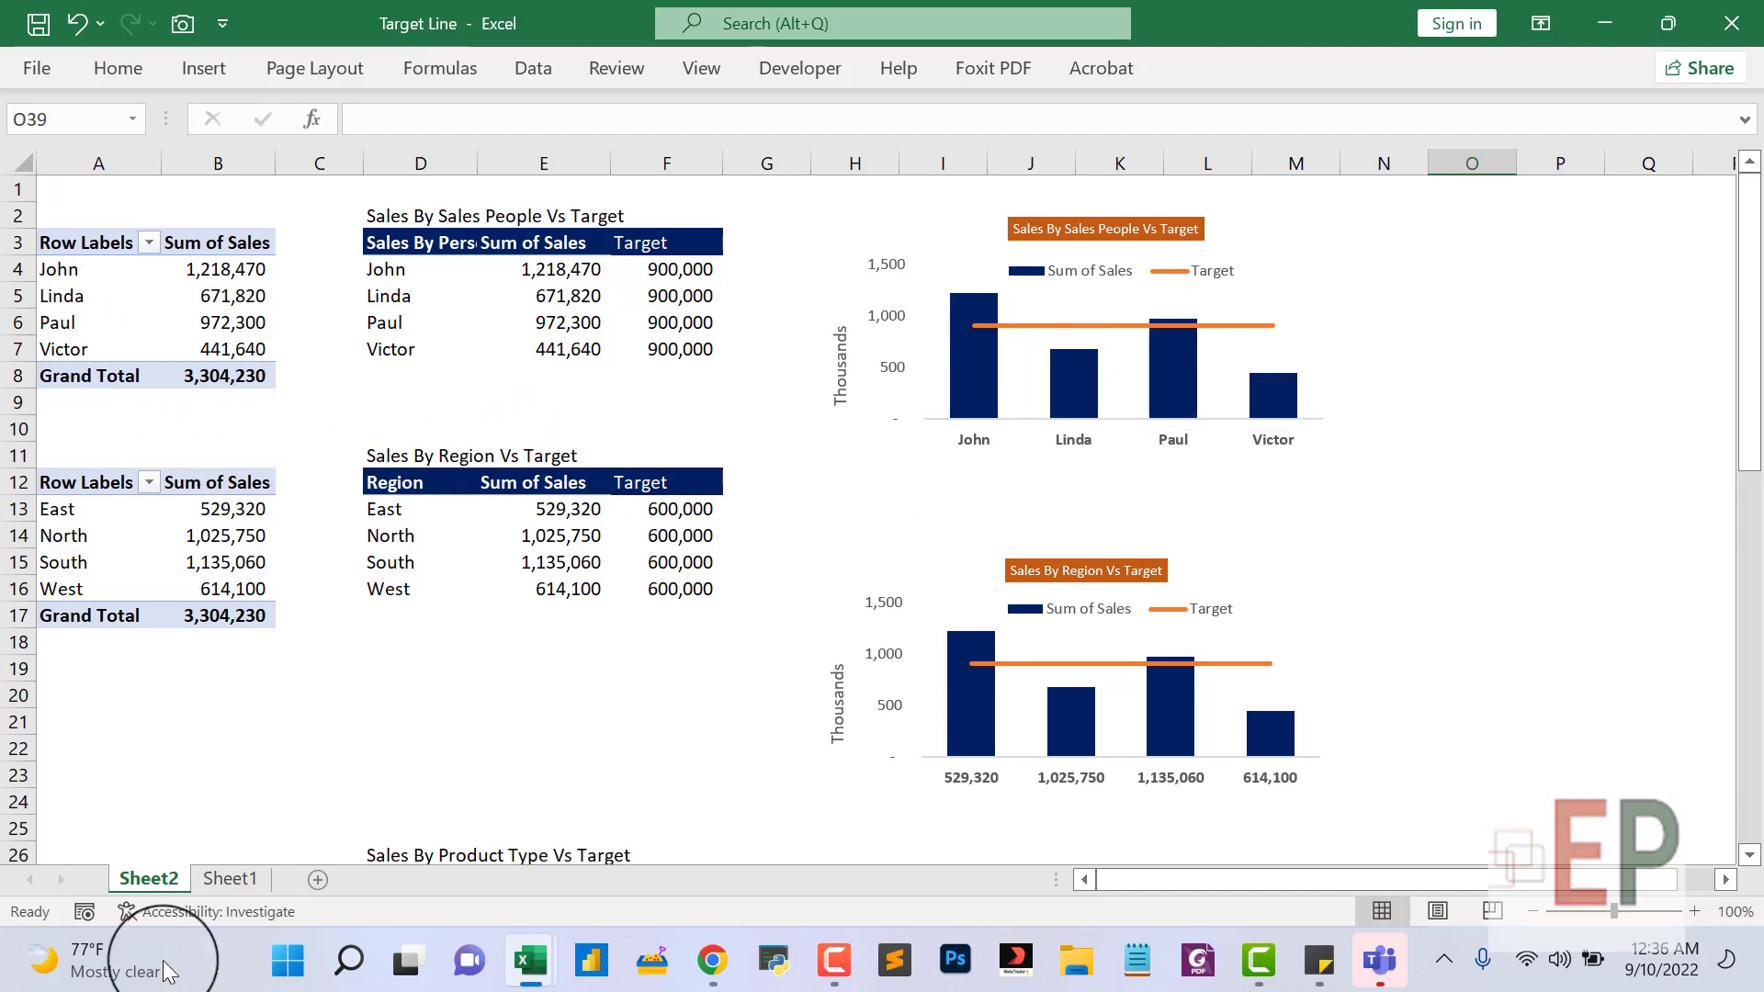
left_click(230, 880)
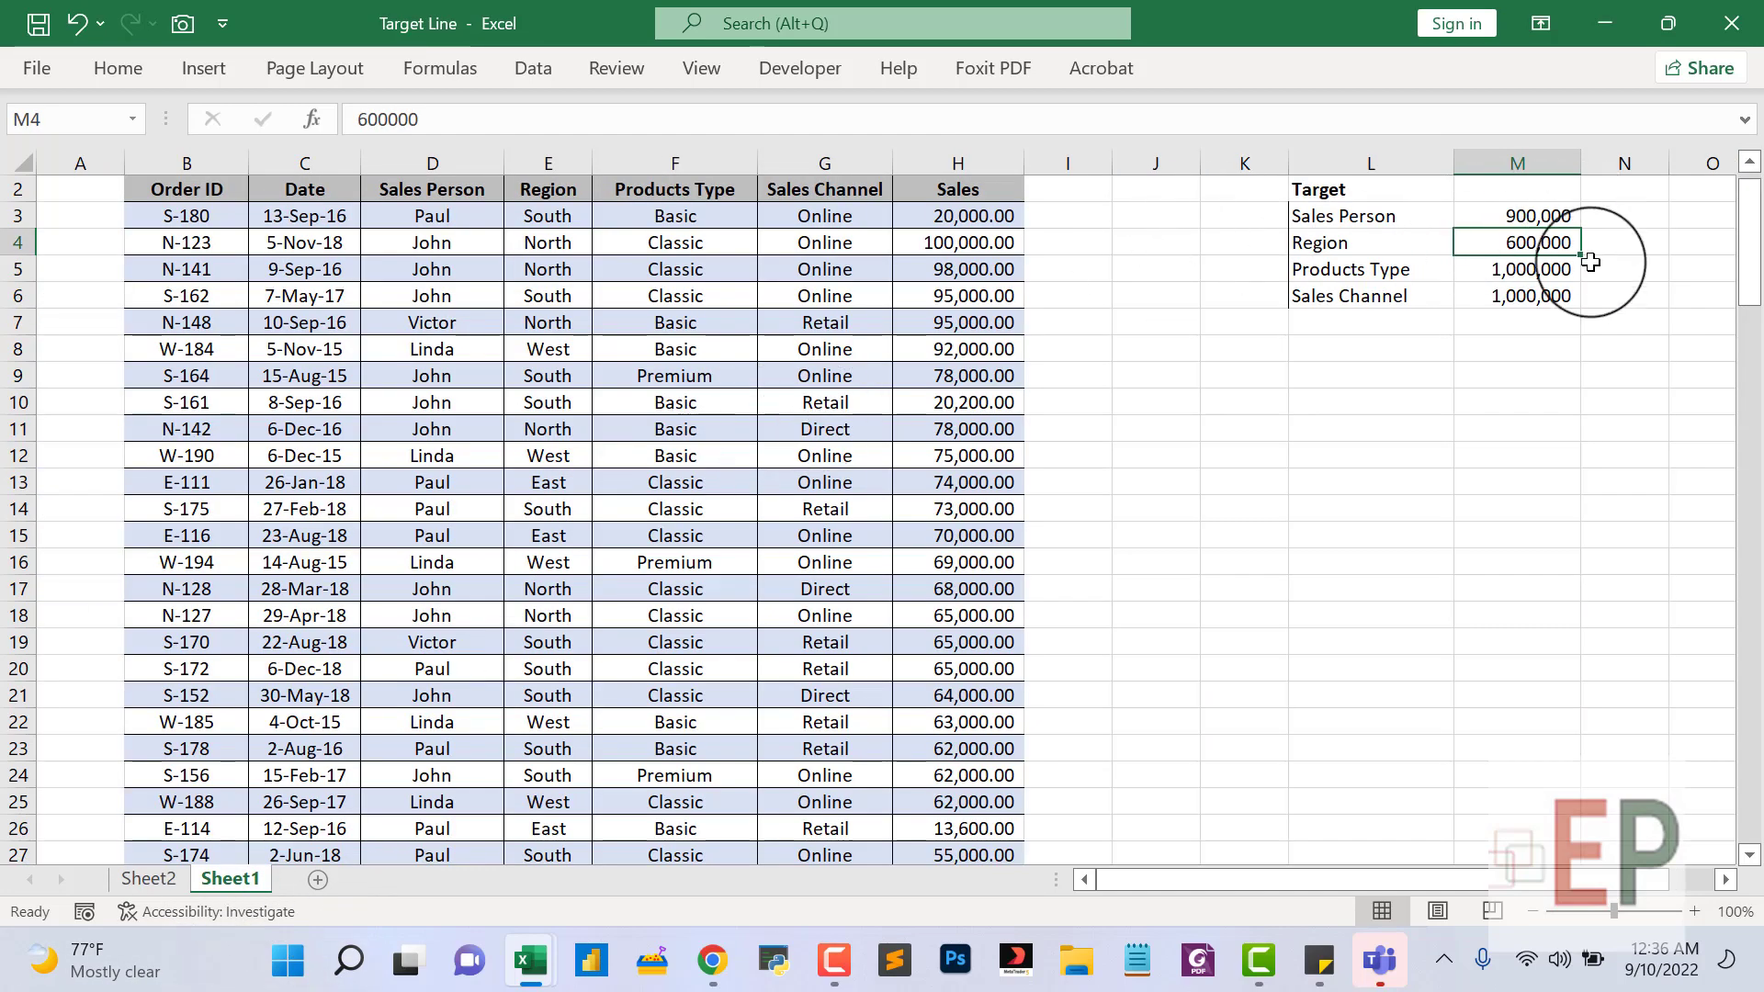
left_click(148, 880)
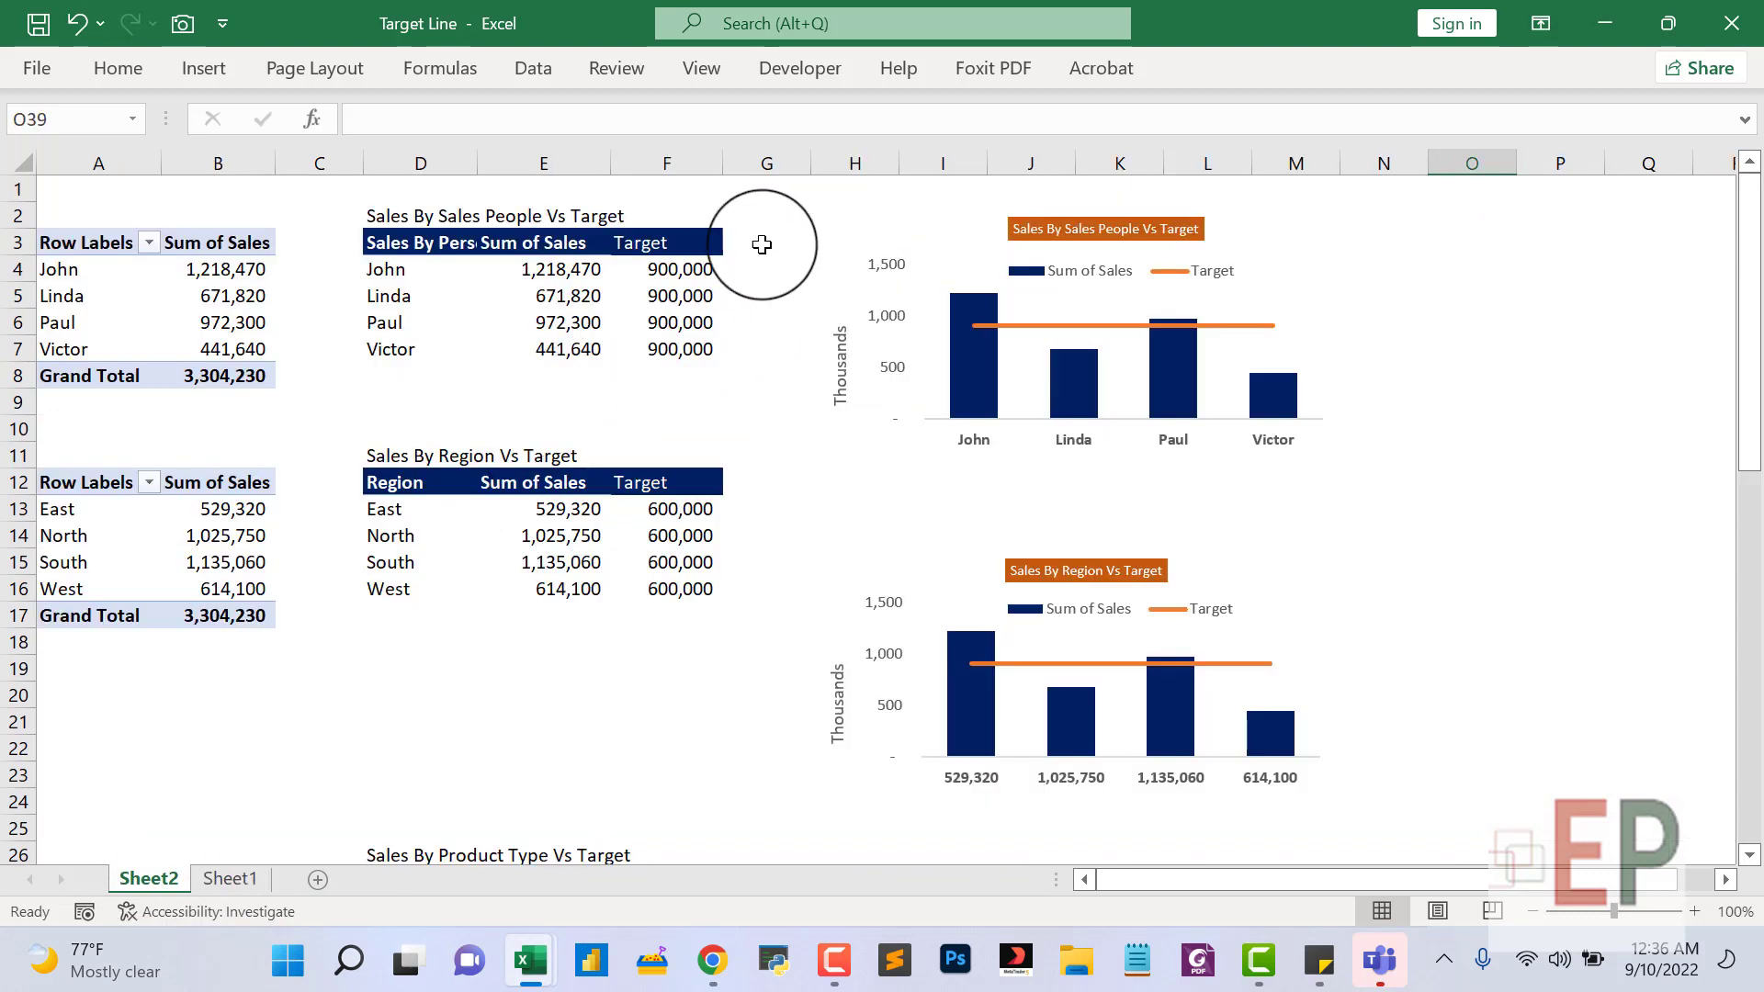
scroll(588, 588, "down", 2)
scroll(368, 460, "up", 2)
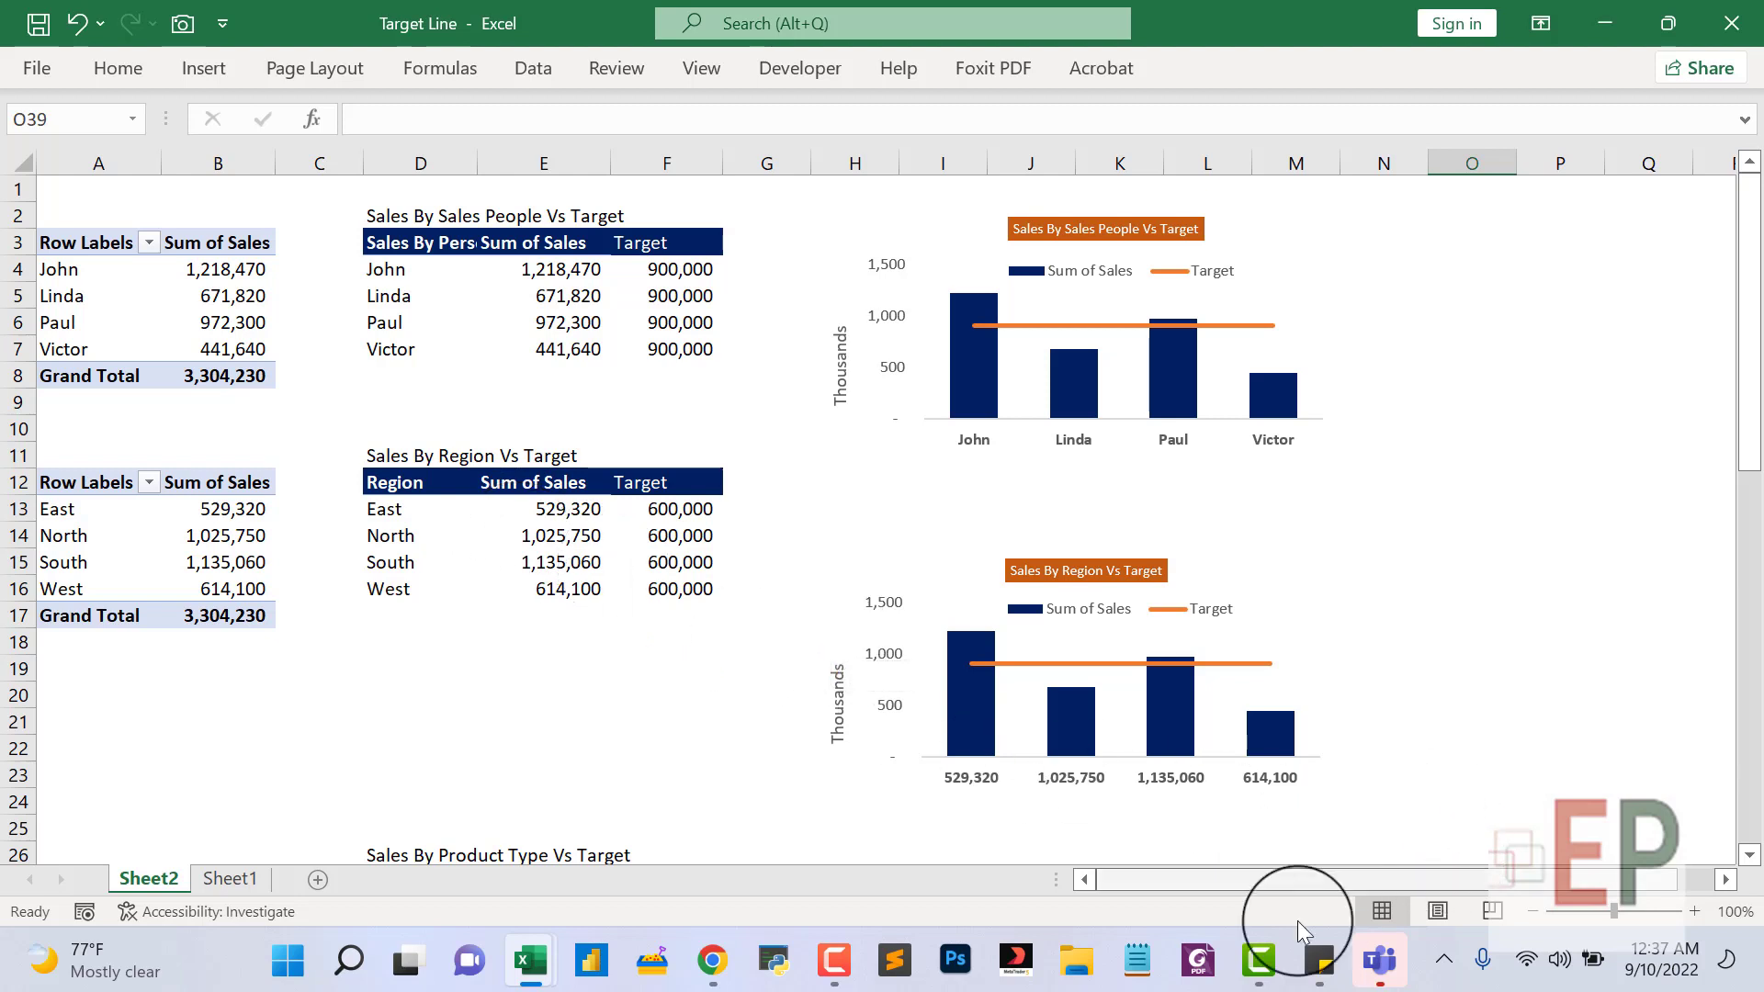
left_click(835, 958)
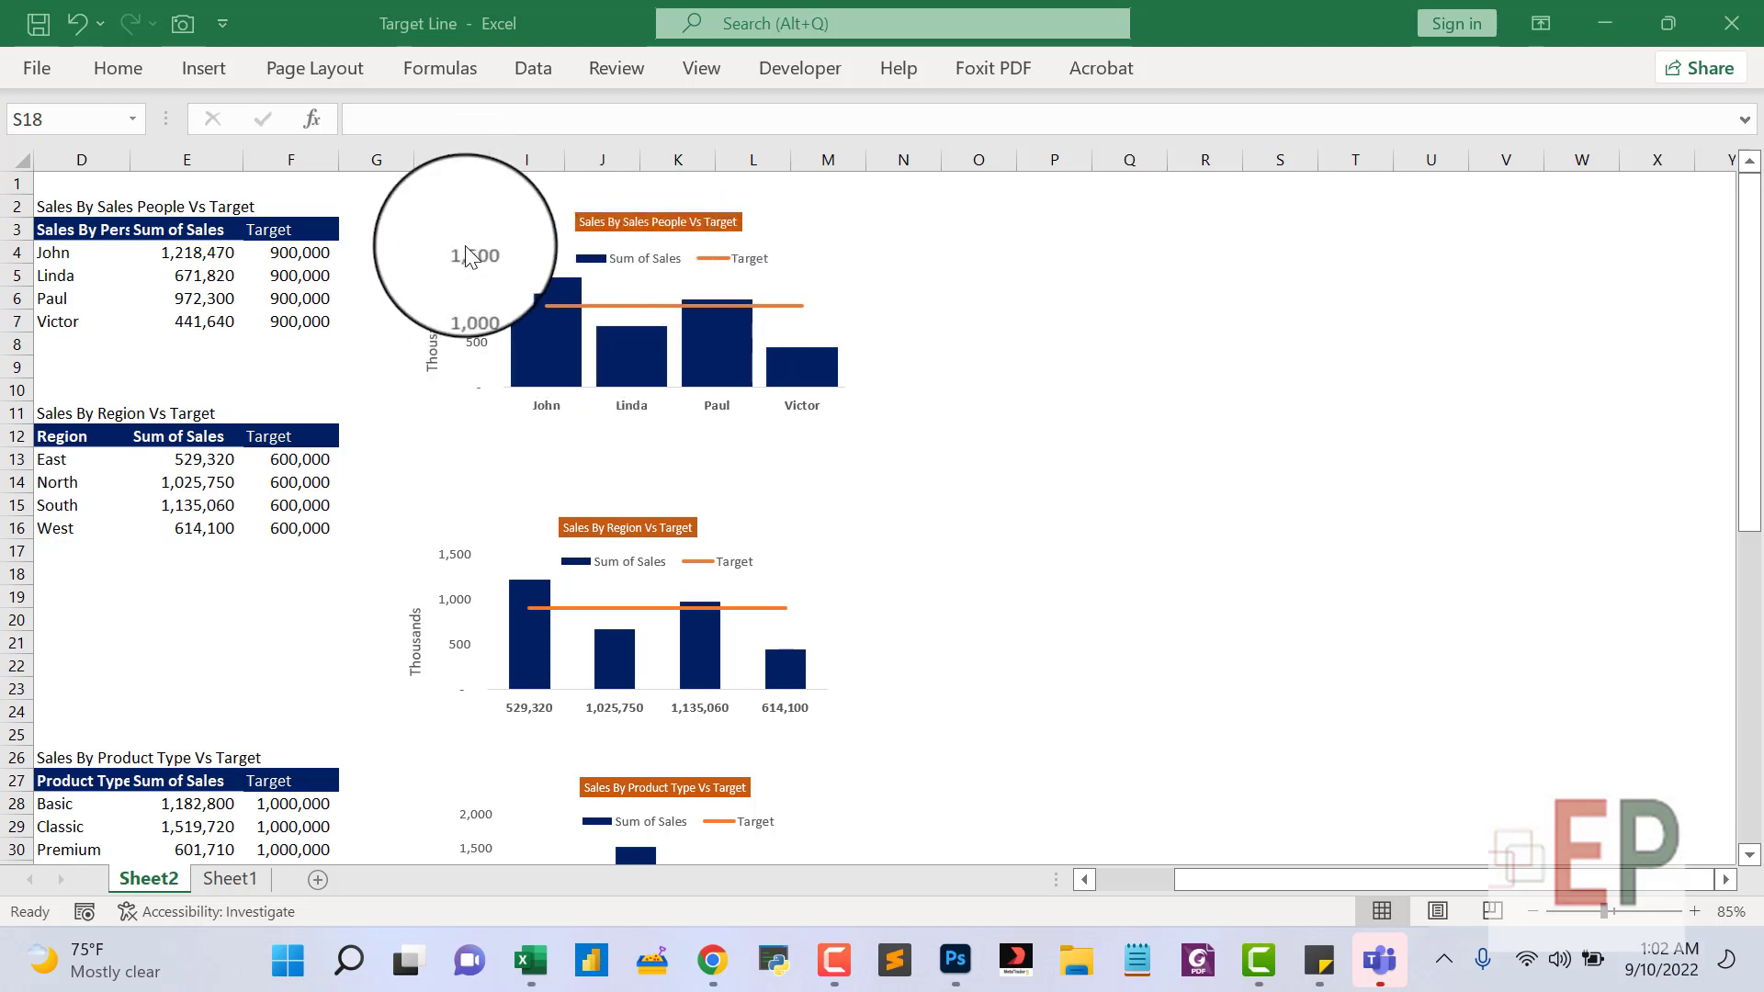
Copy the range H2:M13 behind the sales people chart and paste it as a linked picture.
left_click(447, 213)
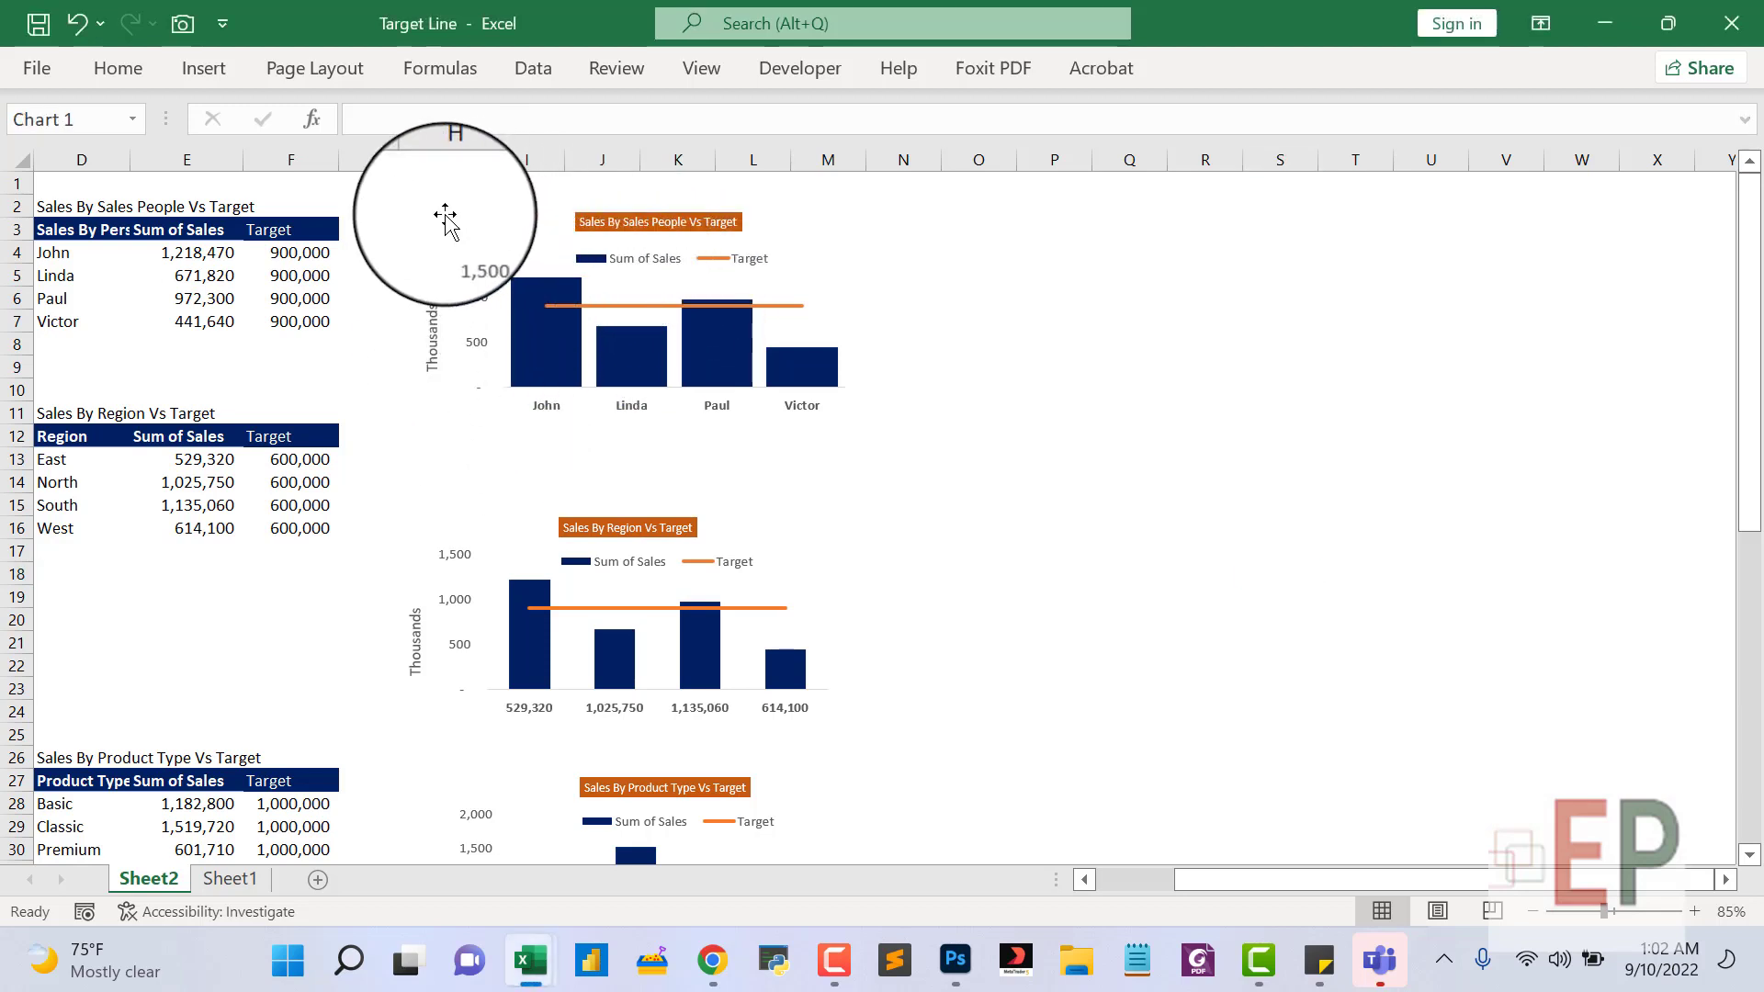
left_click(450, 187)
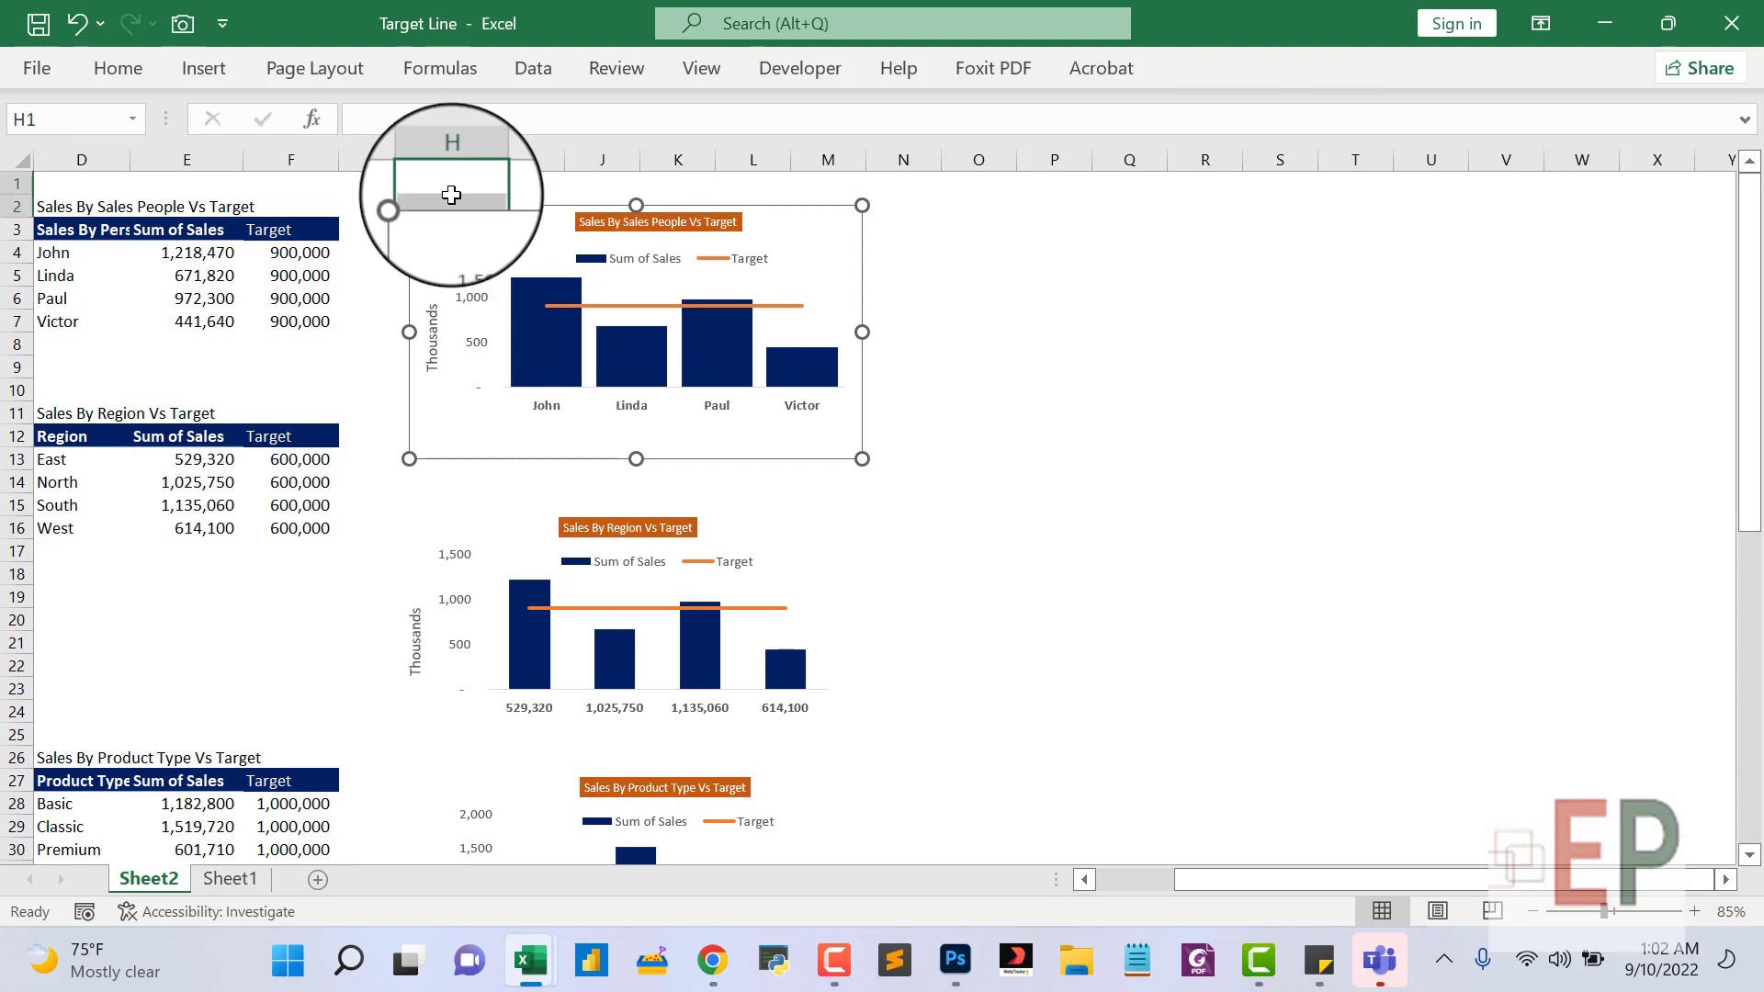
left_click(436, 235)
left_click_drag(434, 196, 816, 454)
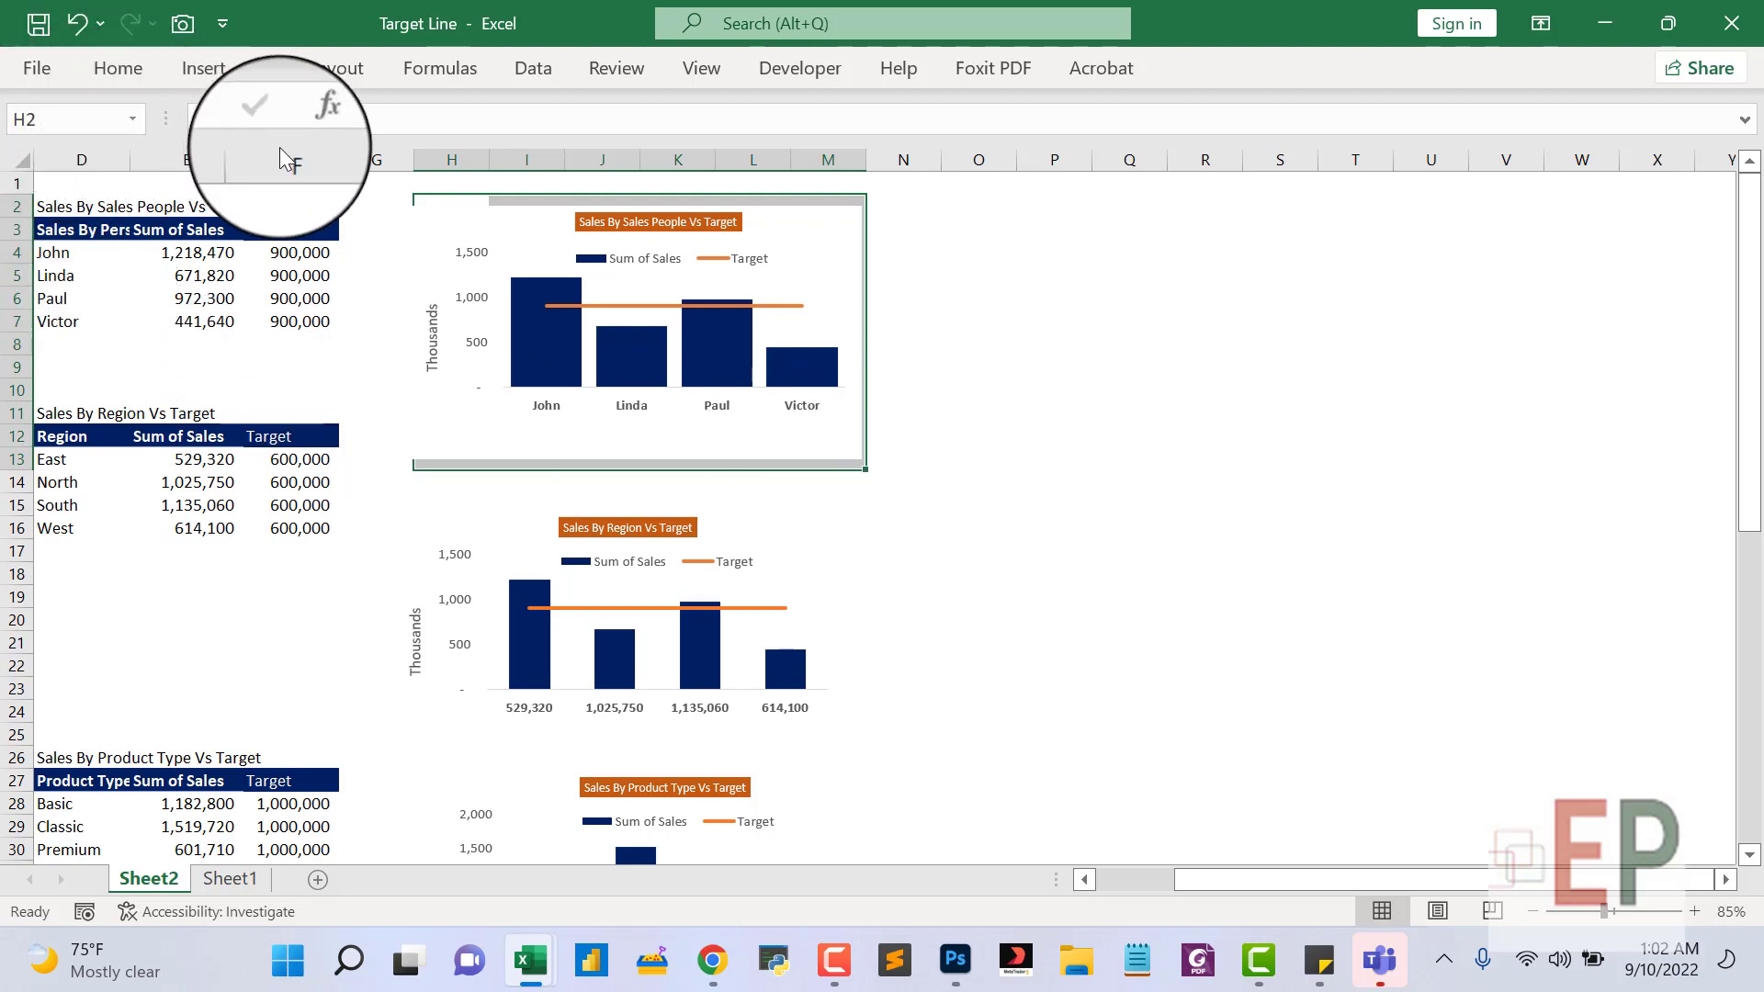
key("ctrl+c")
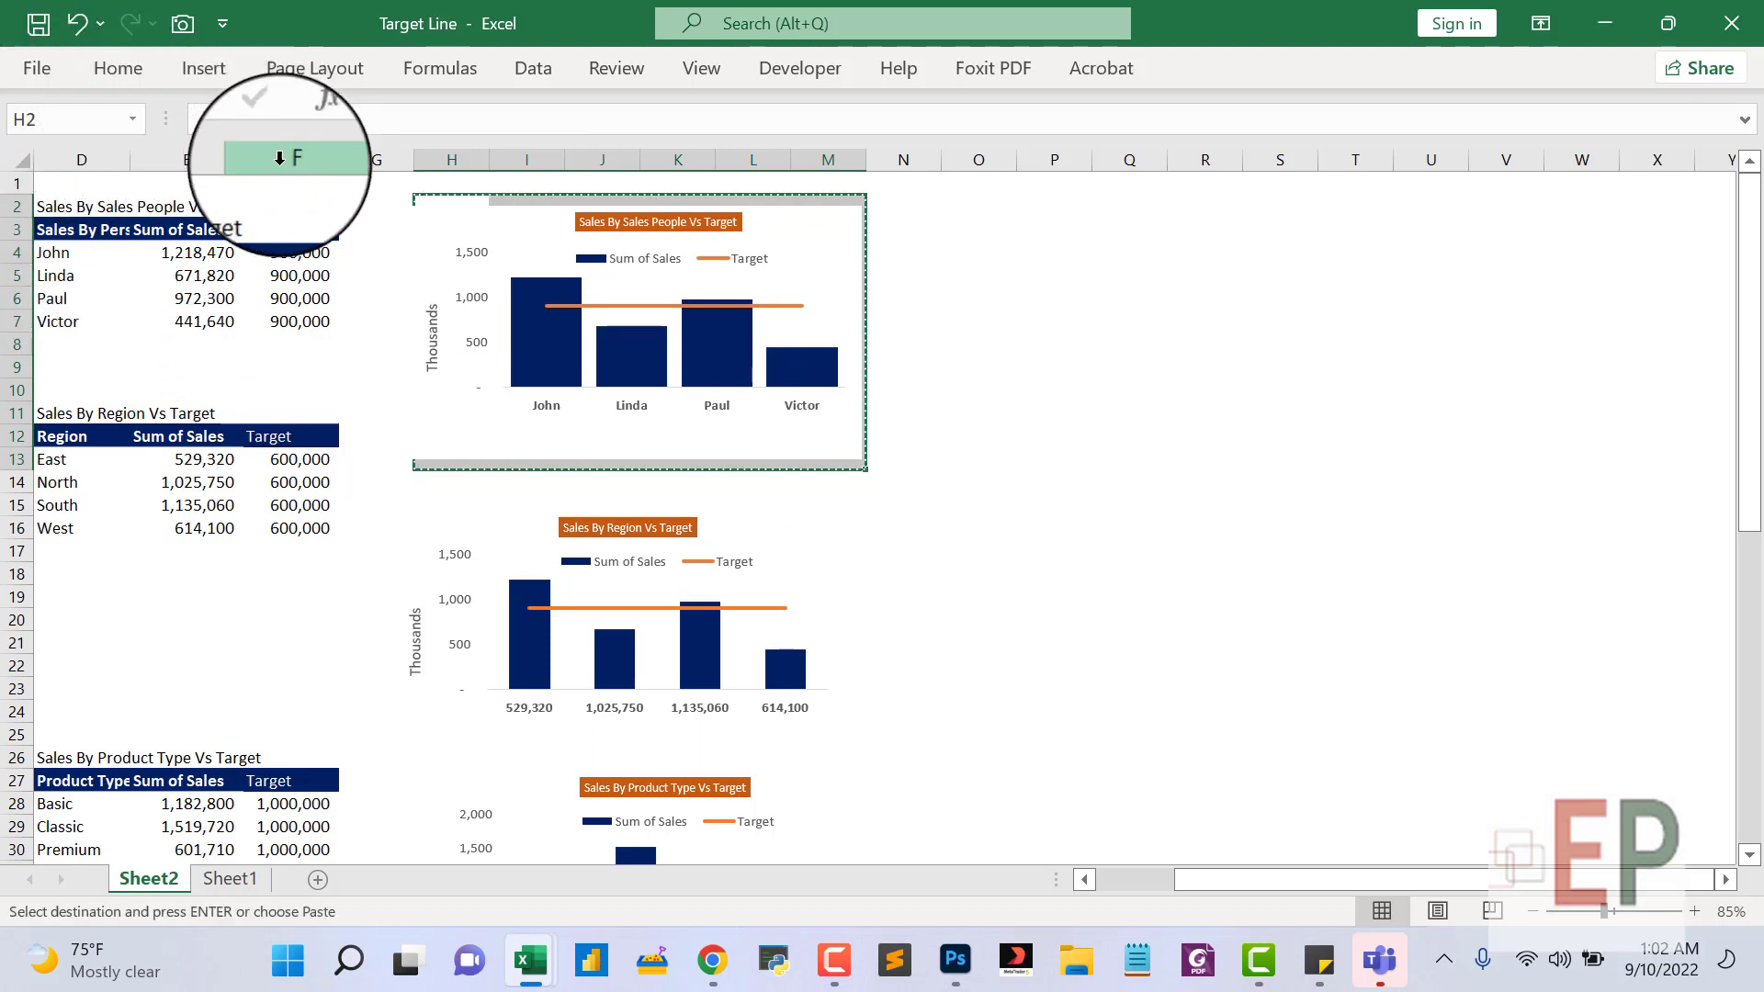
left_click(118, 69)
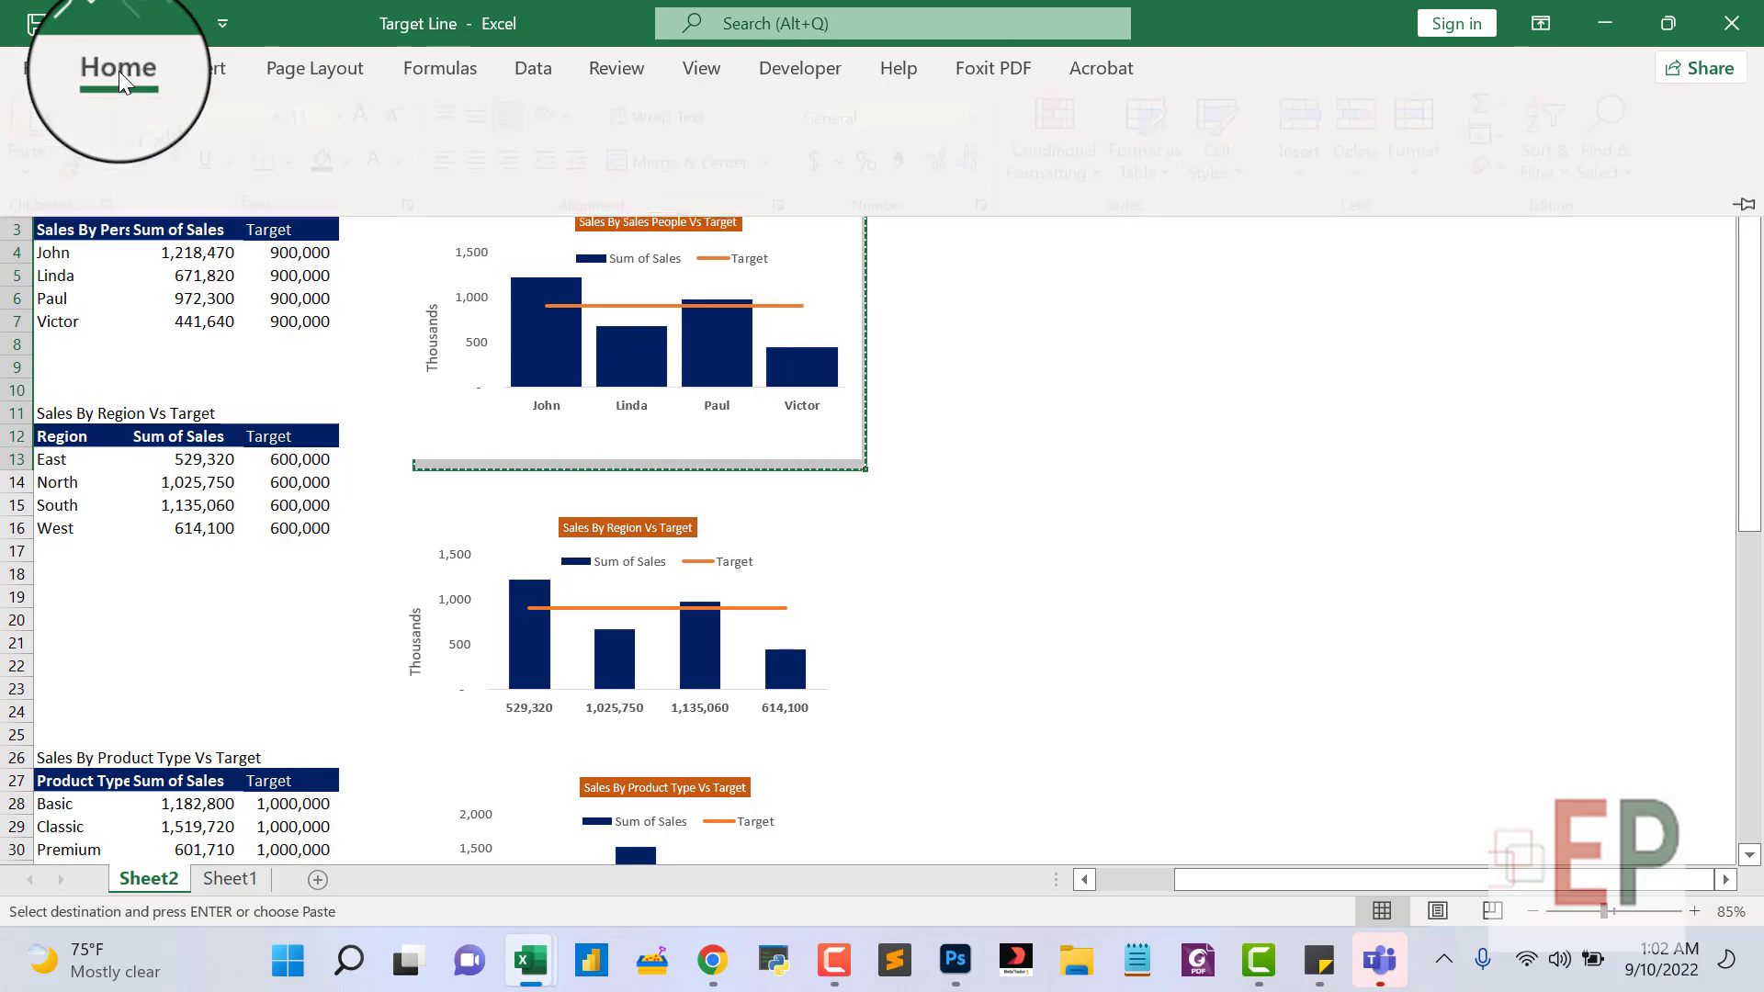
left_click(44, 177)
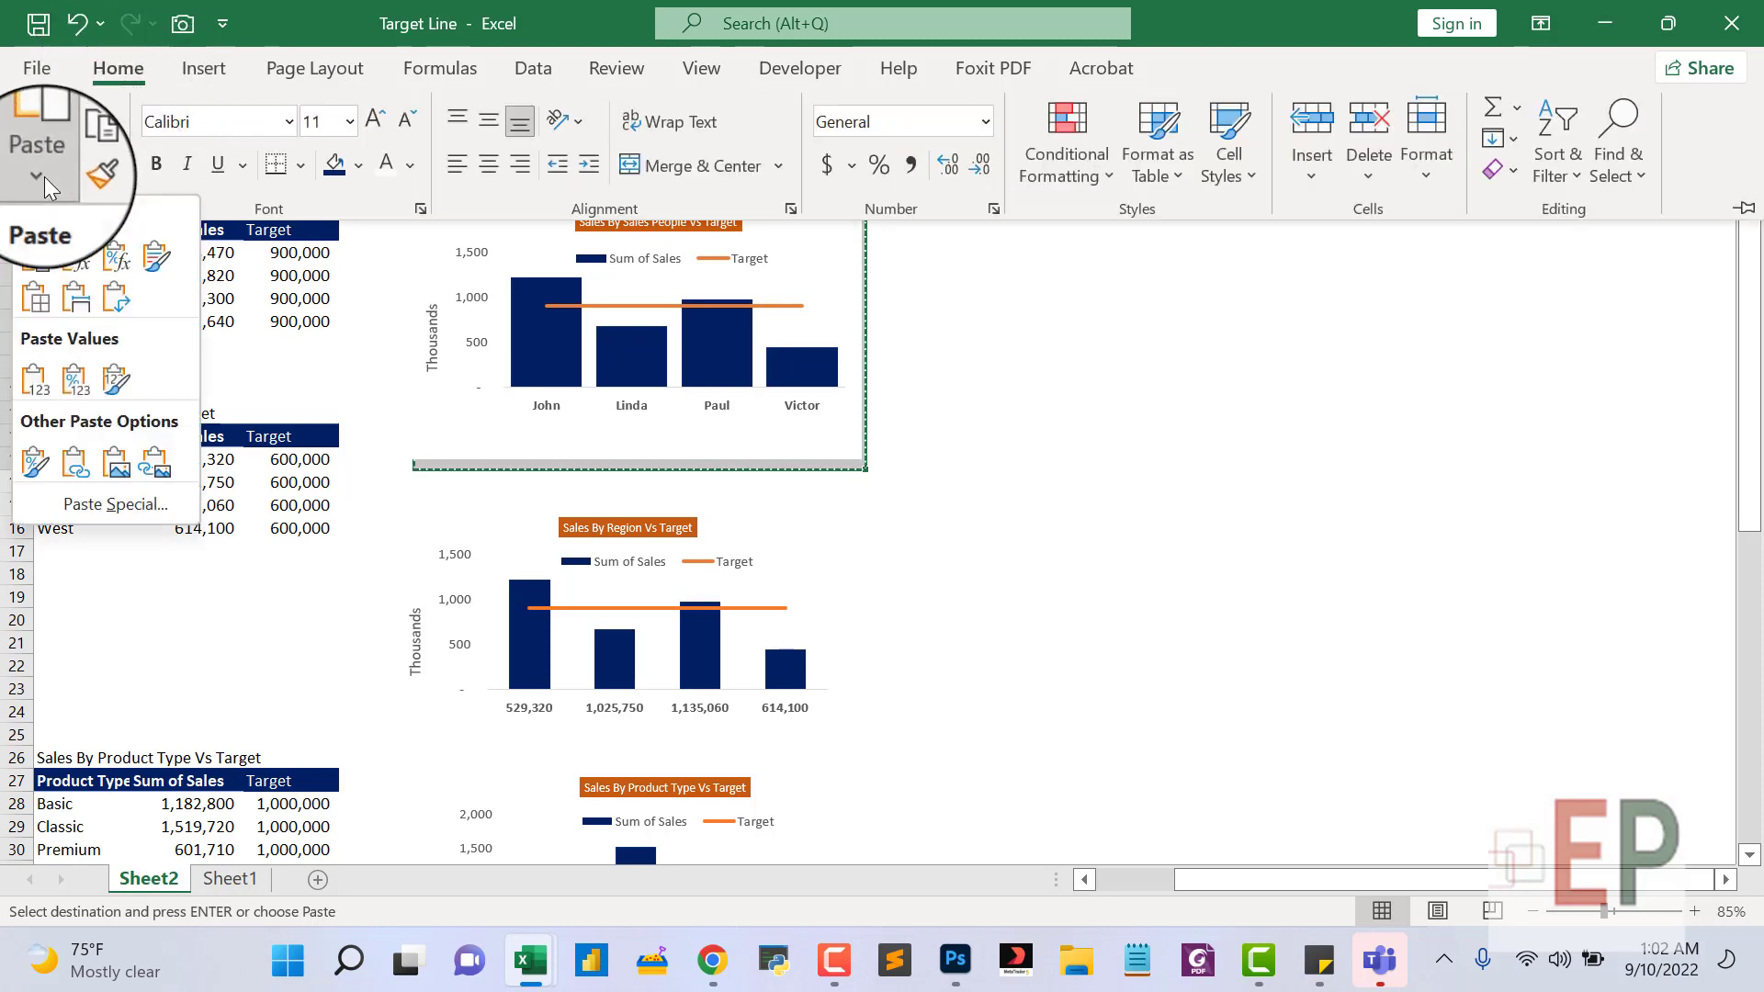
left_click(155, 469)
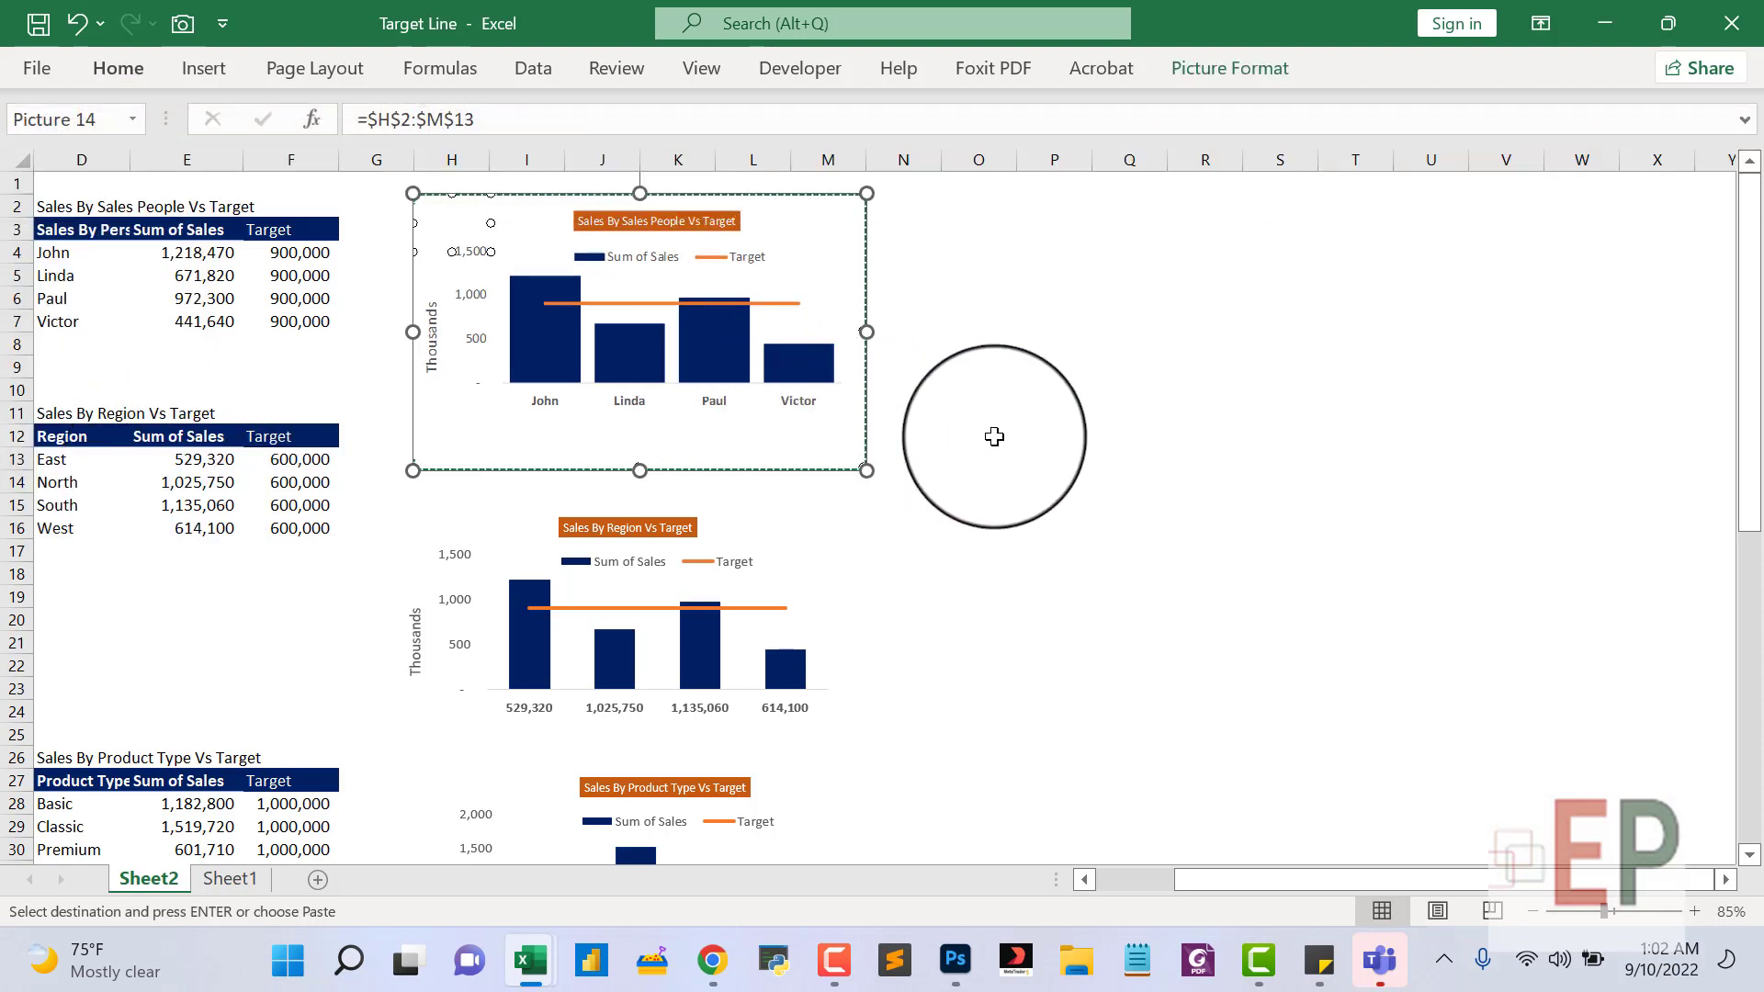
Move the linked picture beside the original sales people chart, over about columns O to U, and expand the formula bar.
left_click(880, 502)
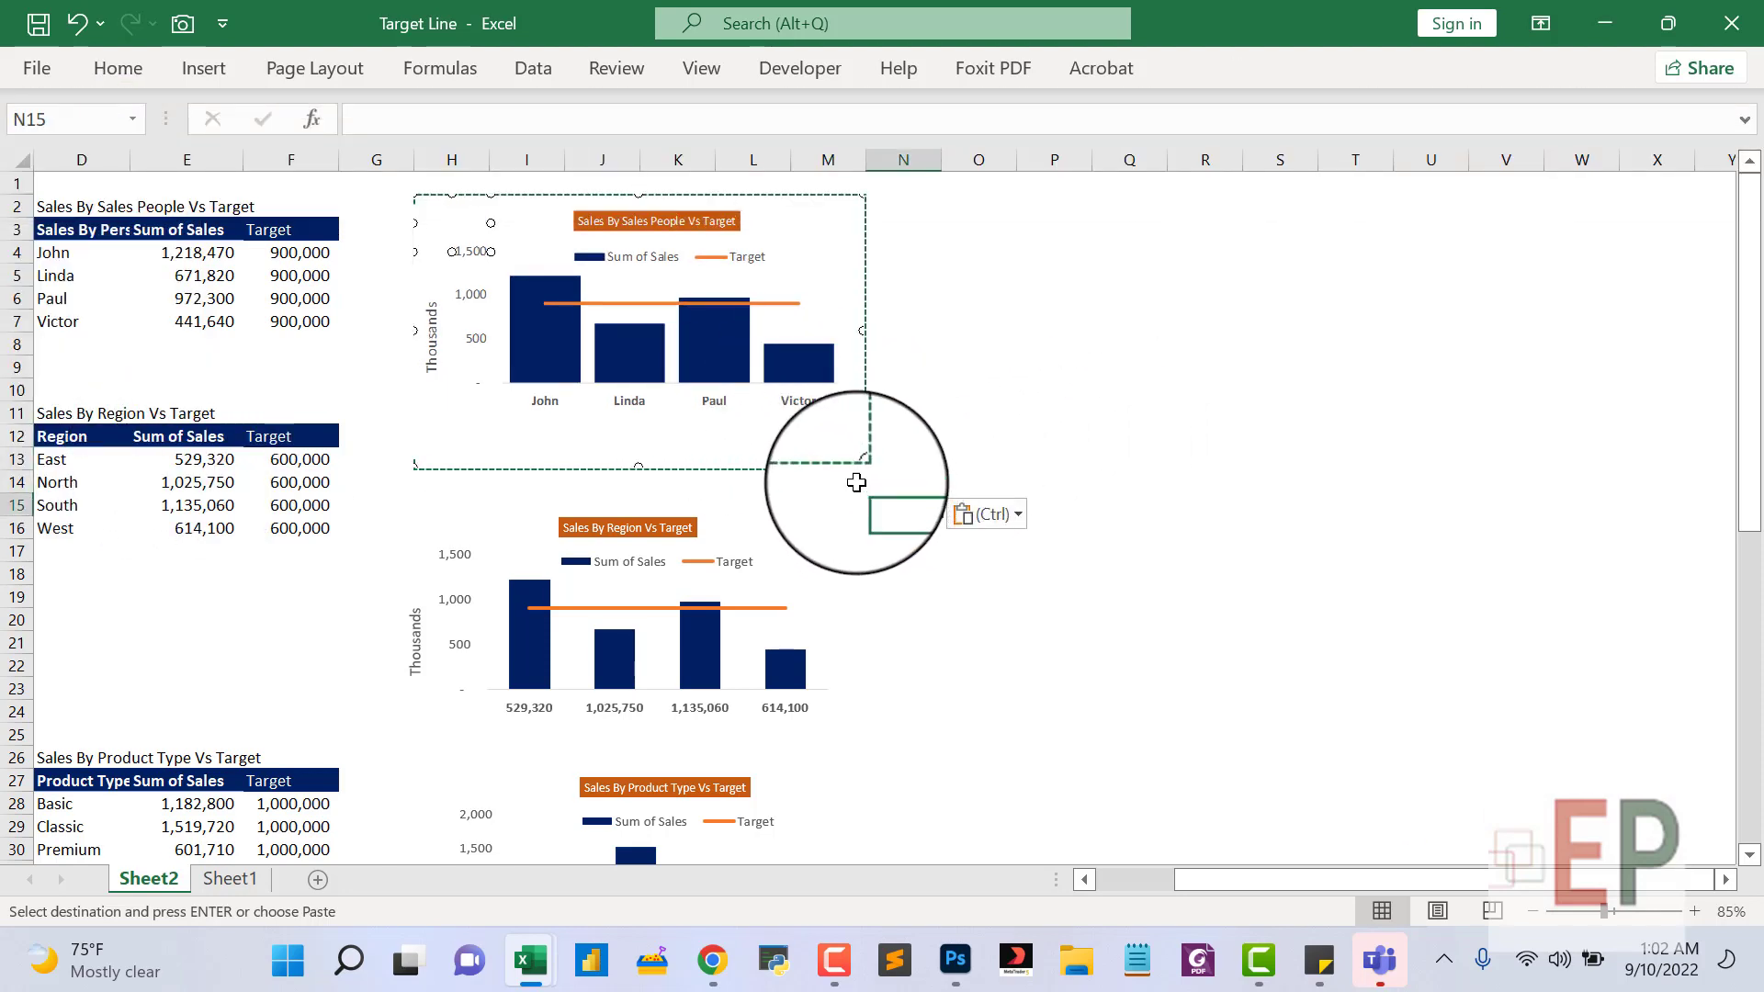
key("Escape")
left_click(777, 438)
left_click_drag(774, 442, 1290, 479)
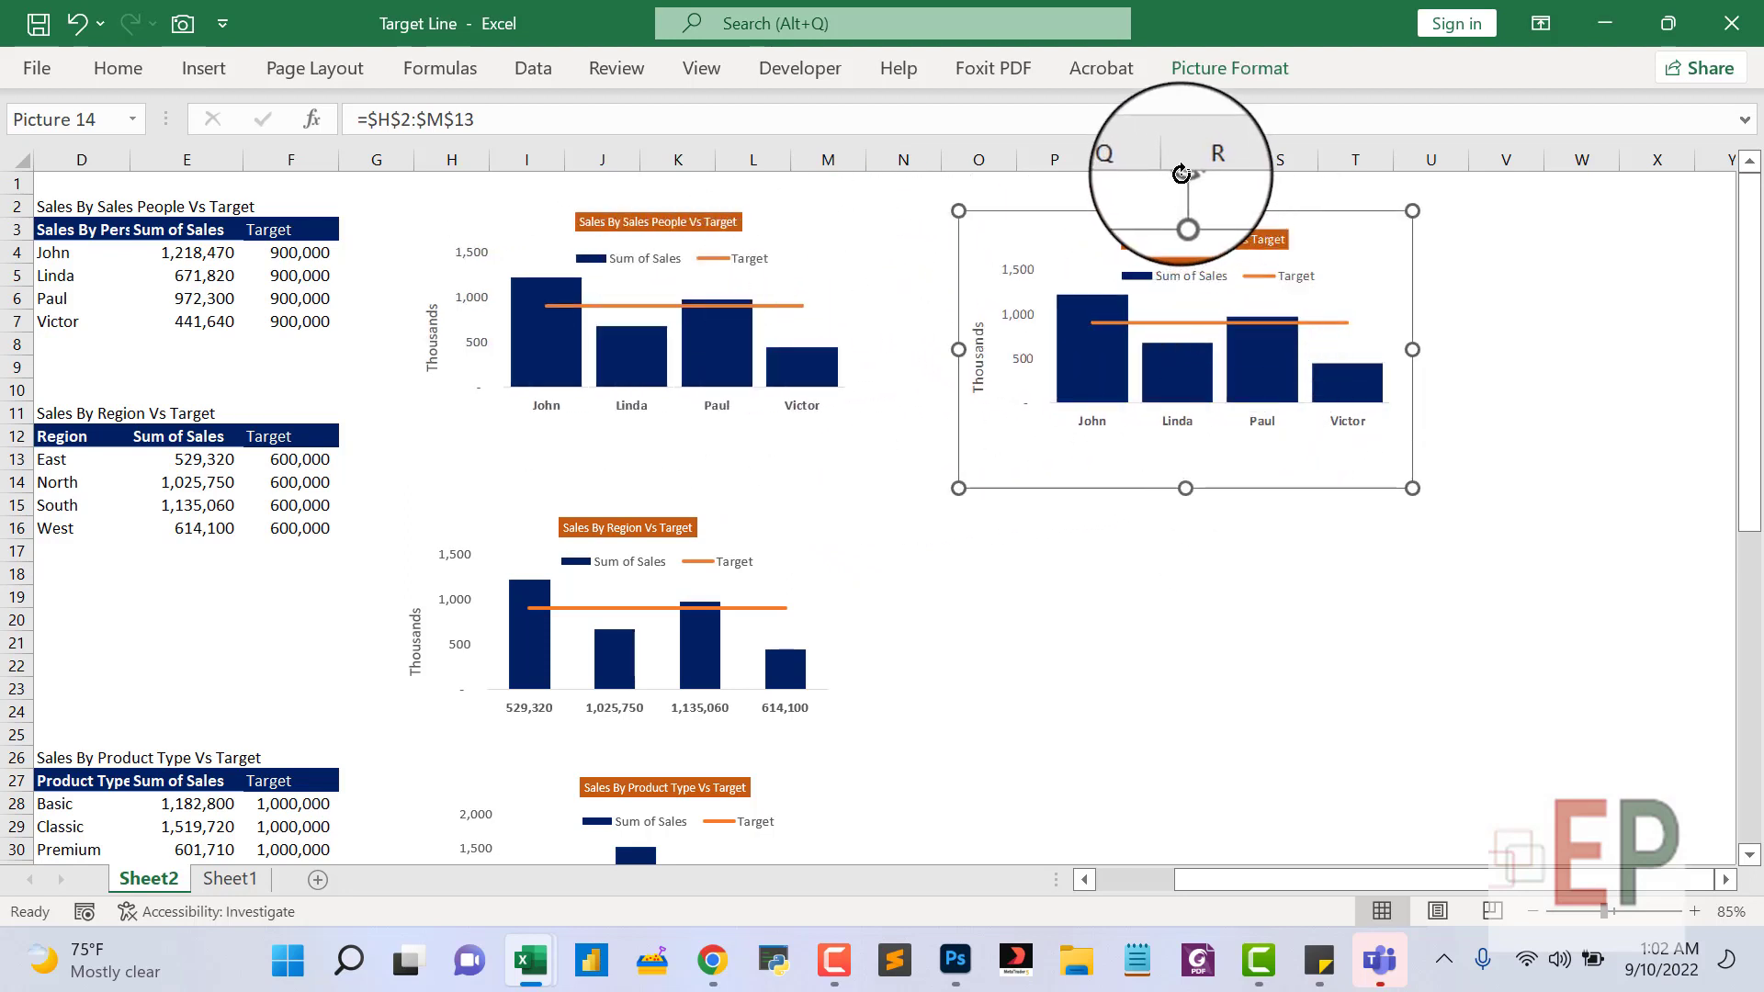
left_click(1743, 119)
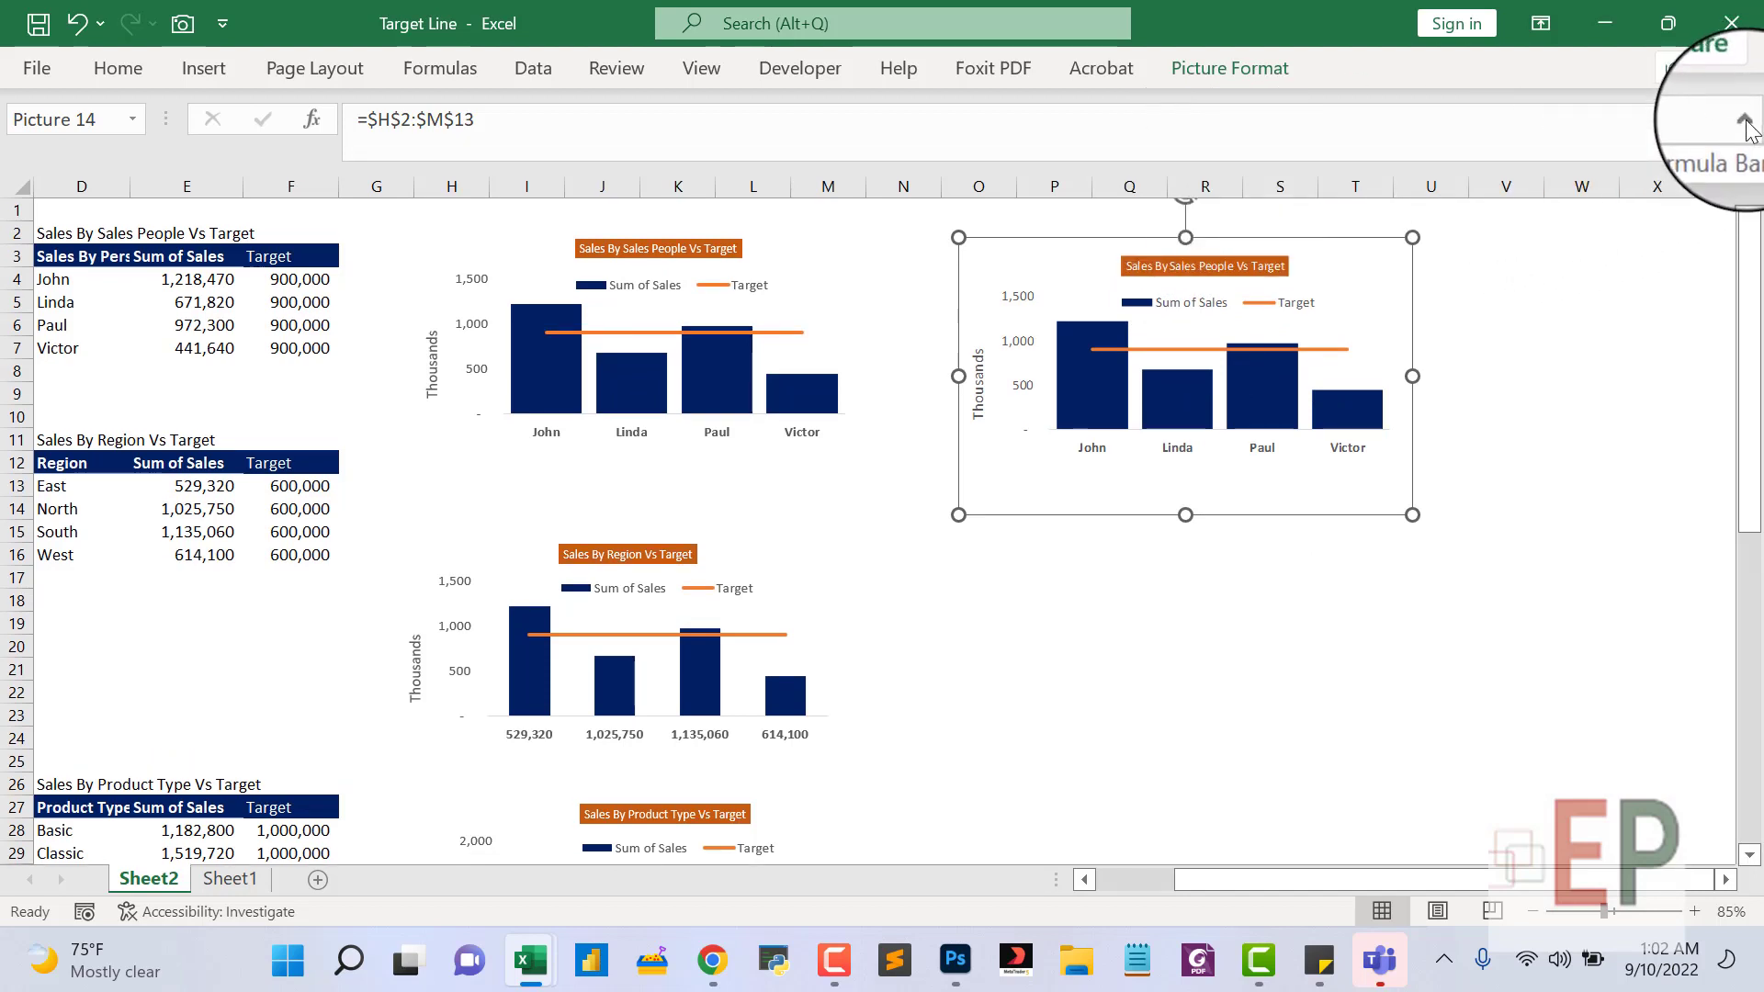
Collapse the formula bar and move the linked picture slightly down, over about rows 4 to 16.
left_click(1744, 119)
left_click(1578, 296)
left_click(1191, 470)
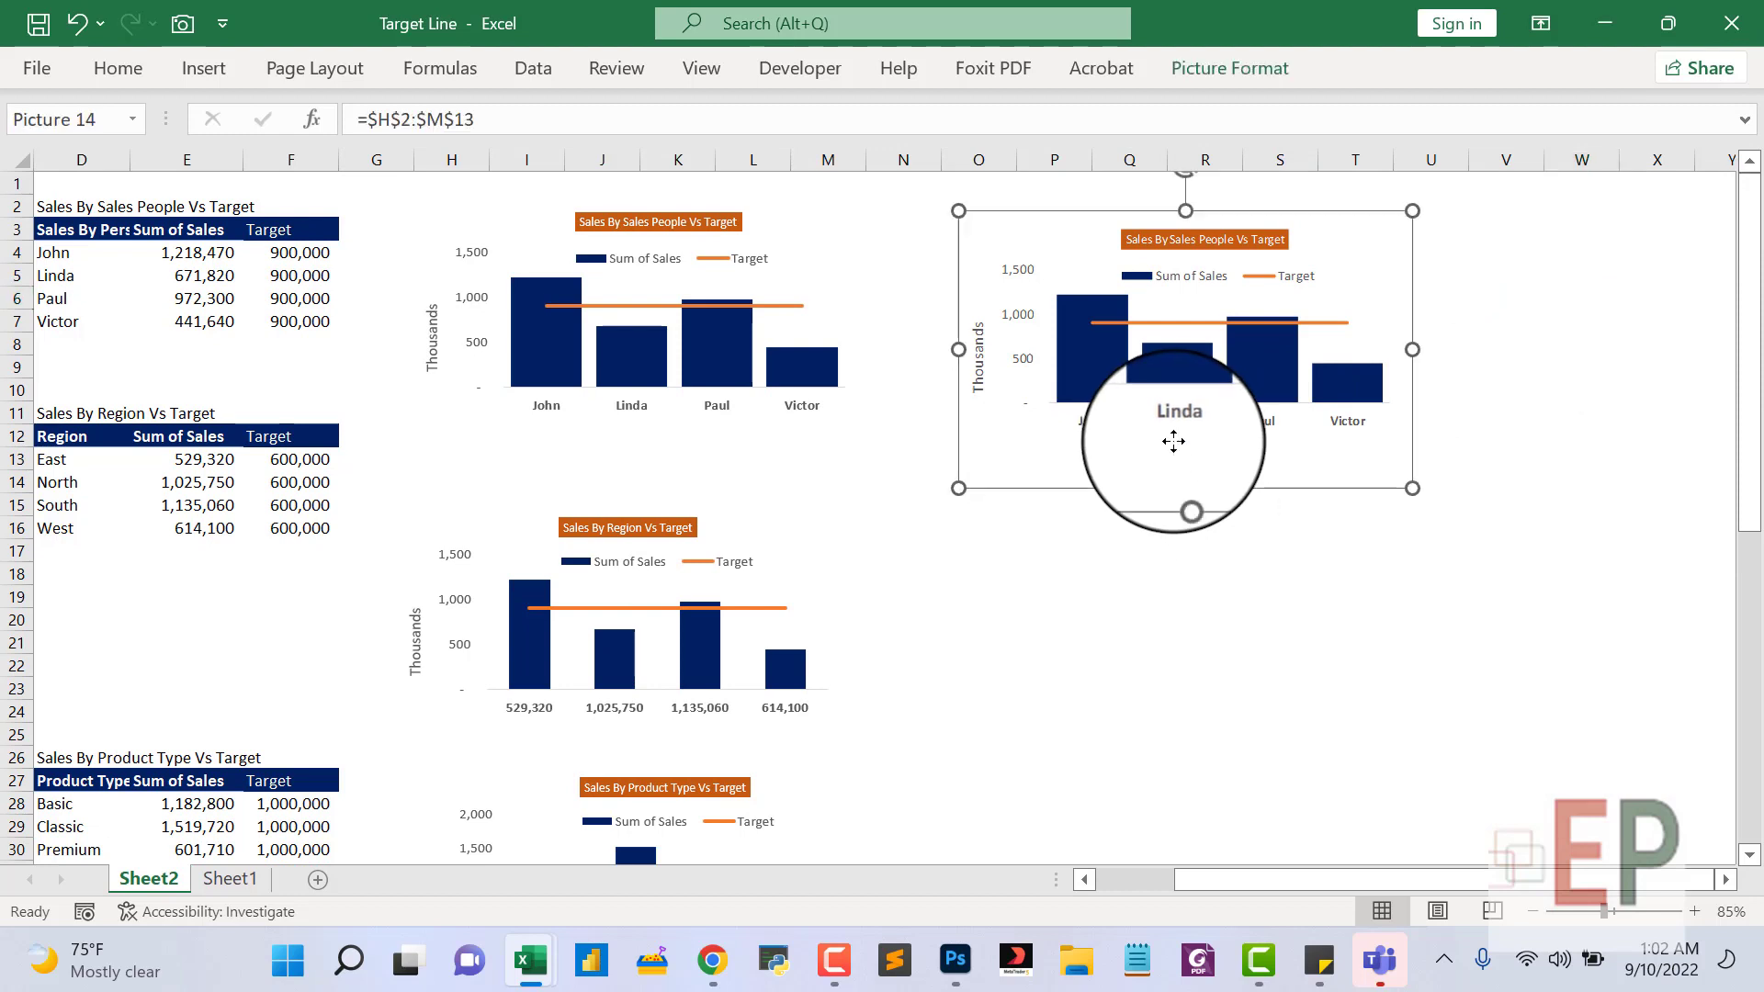
left_click_drag(1174, 457, 1177, 504)
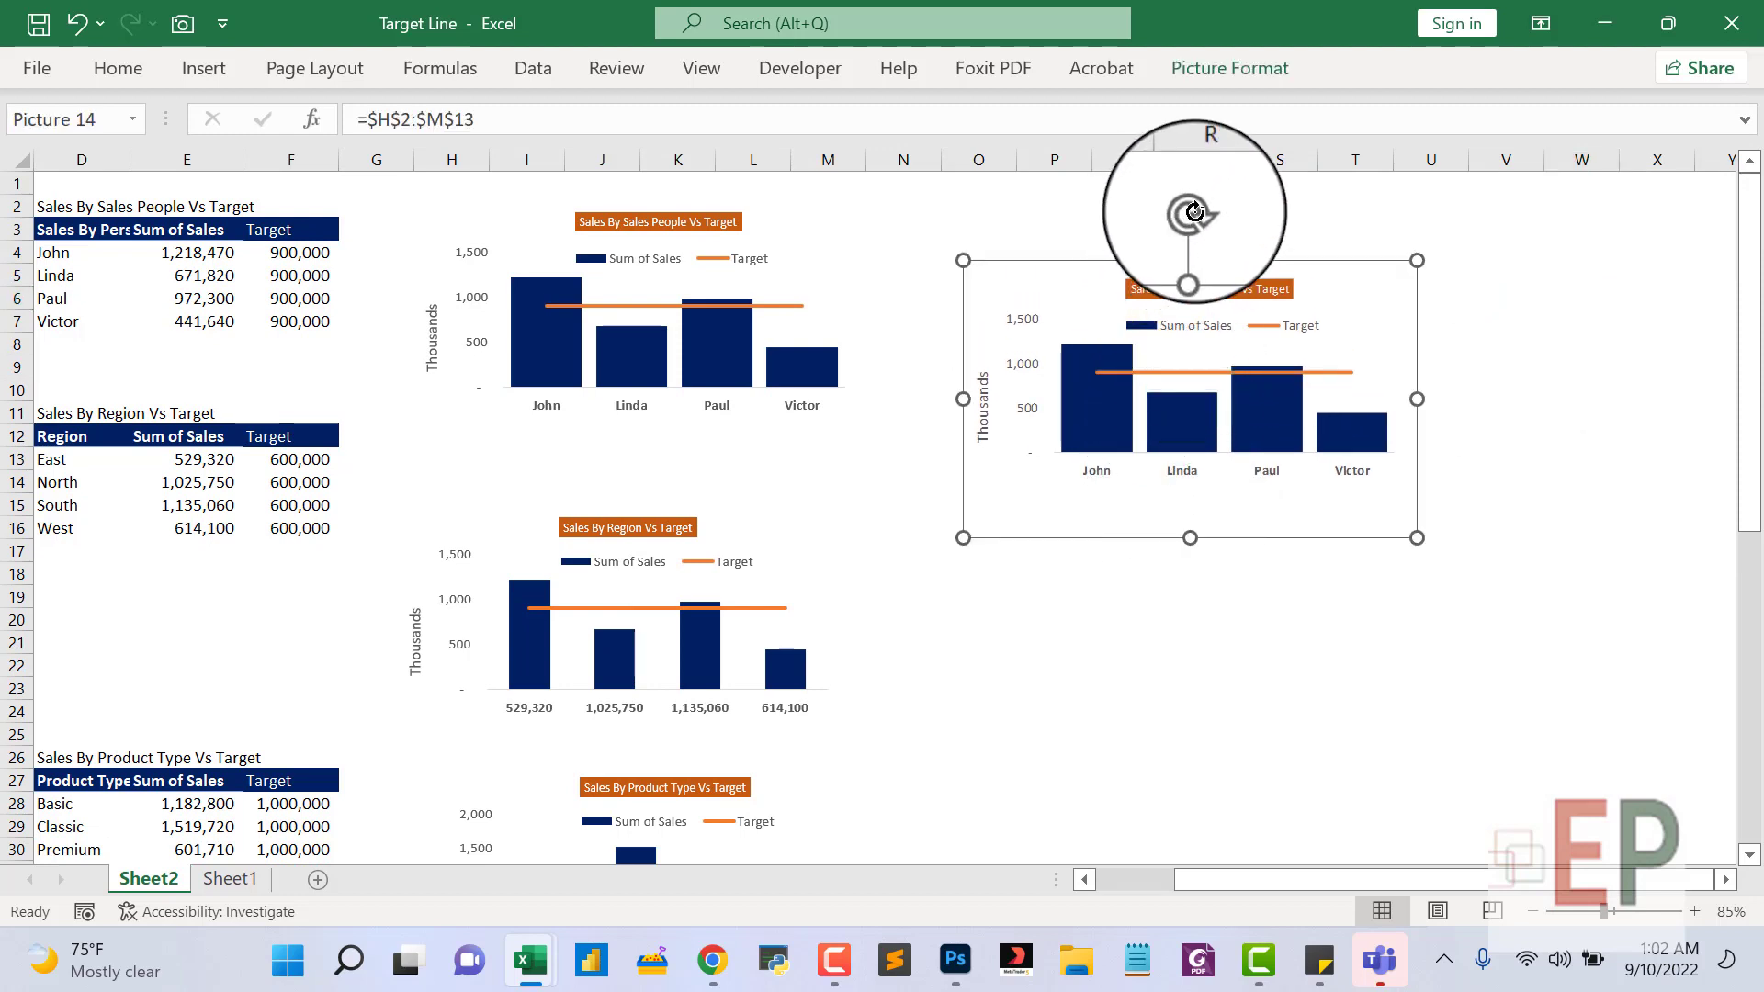
Rotate the linked picture 90 degrees clockwise and compare it with the original sales people chart.
left_click_drag(1194, 212, 1248, 401)
left_click_drag(1245, 402, 1237, 399)
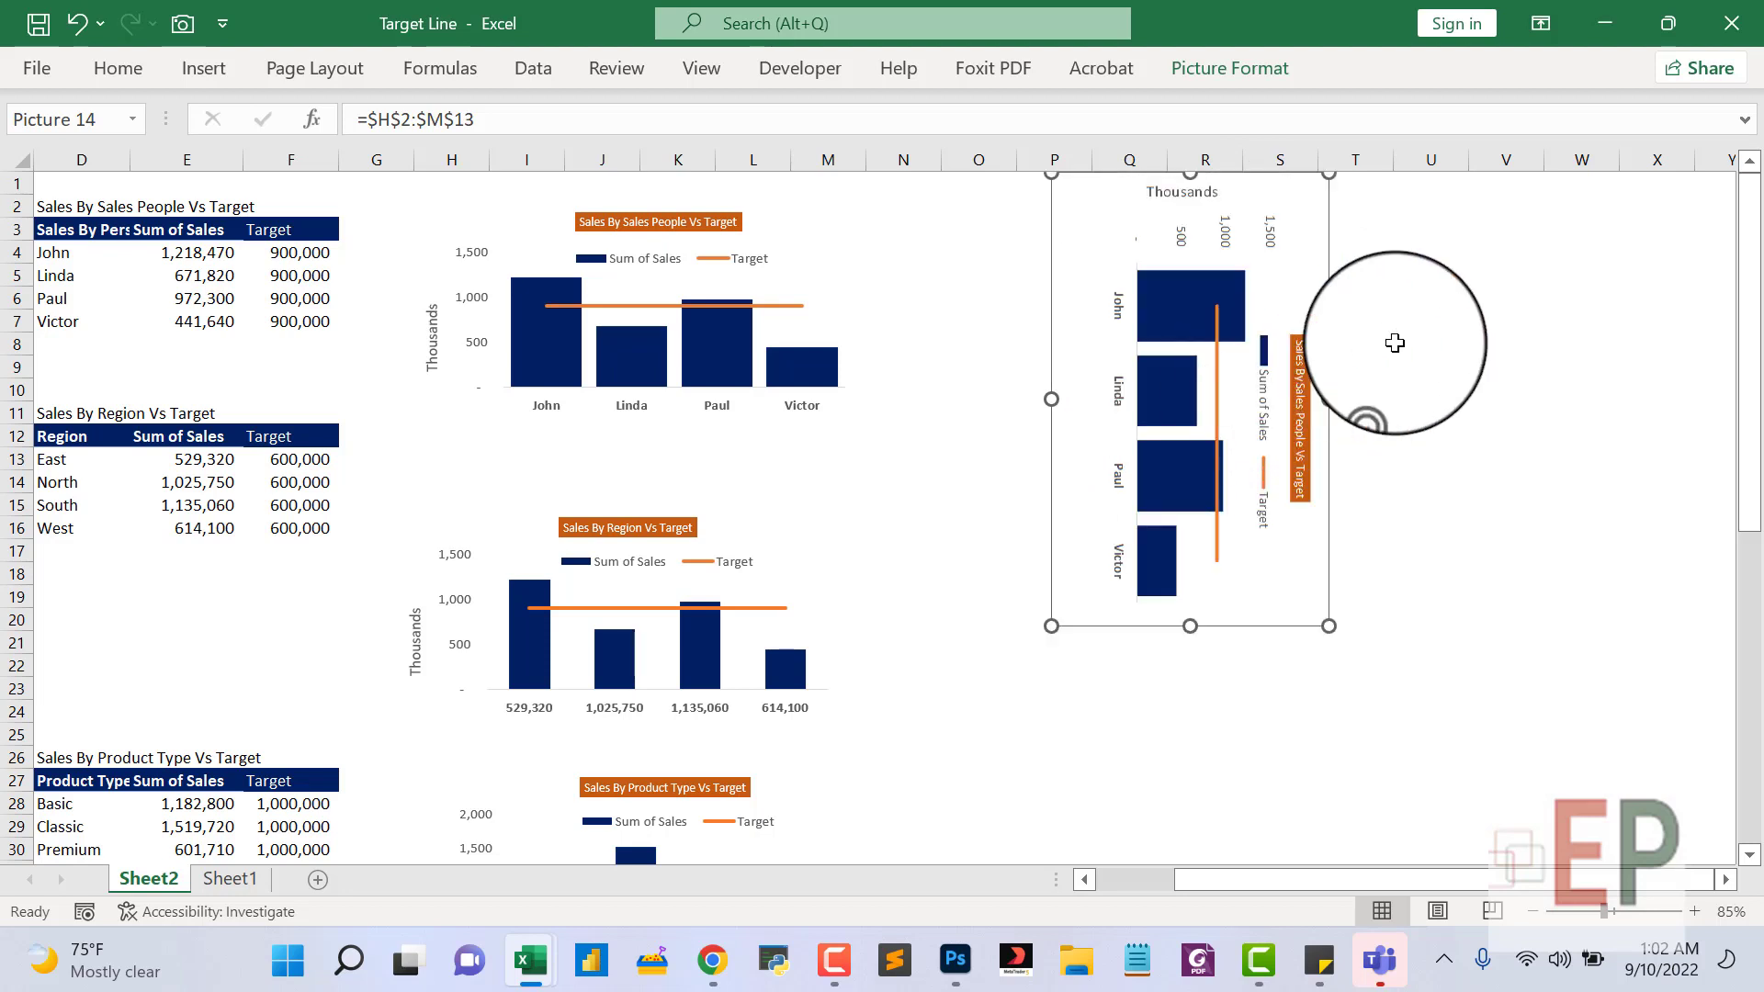
left_click(1421, 324)
left_click(1061, 308)
left_click(616, 398)
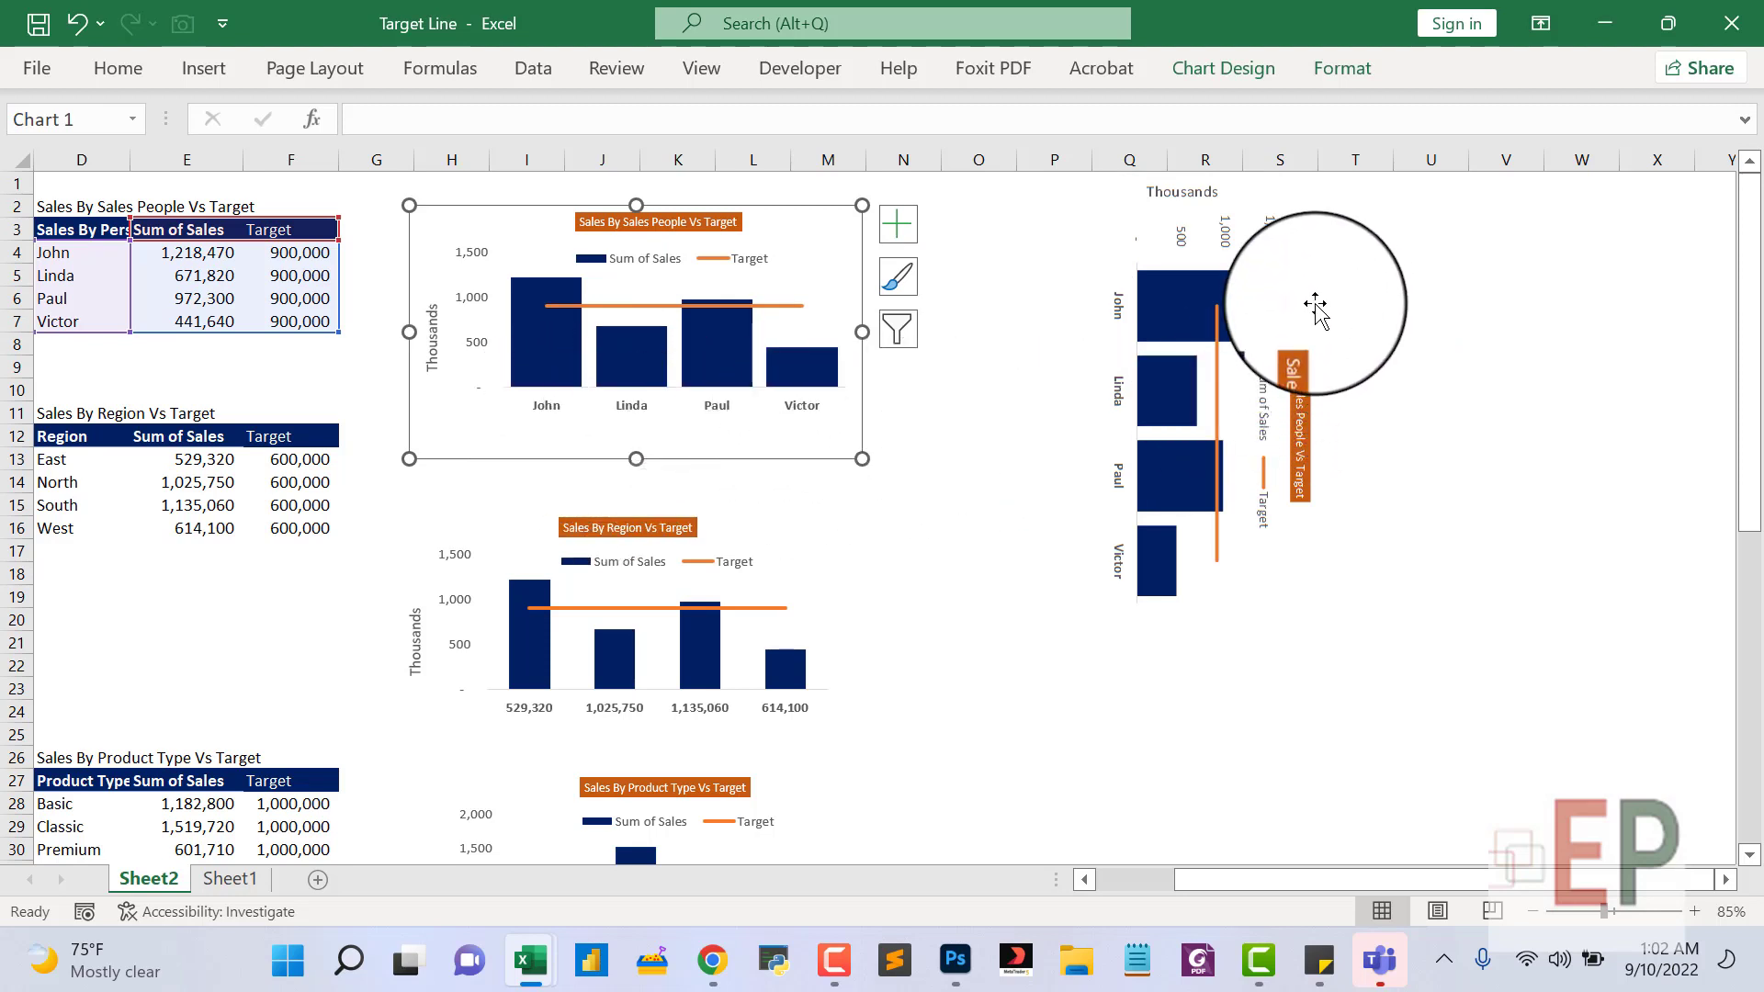
left_click(1316, 306)
left_click(1455, 366)
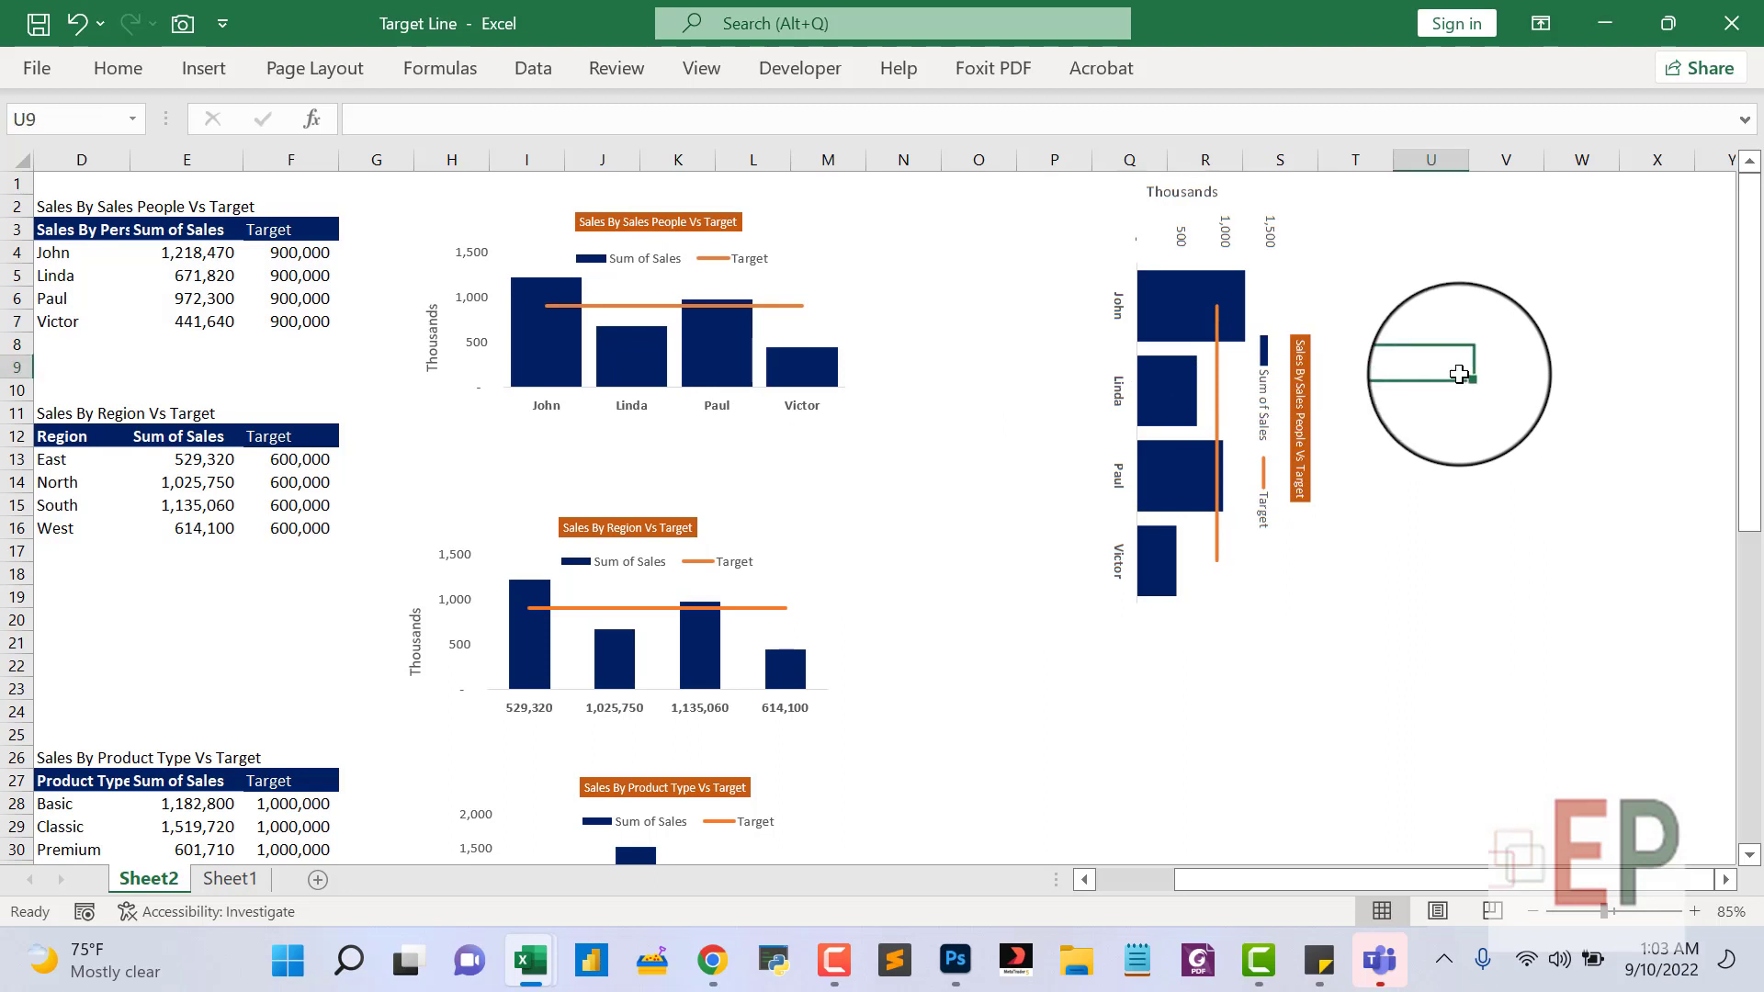
Resize the rotated linked picture so its upper edge is near row 4 and its side edge reaches column U.
left_click(1287, 418)
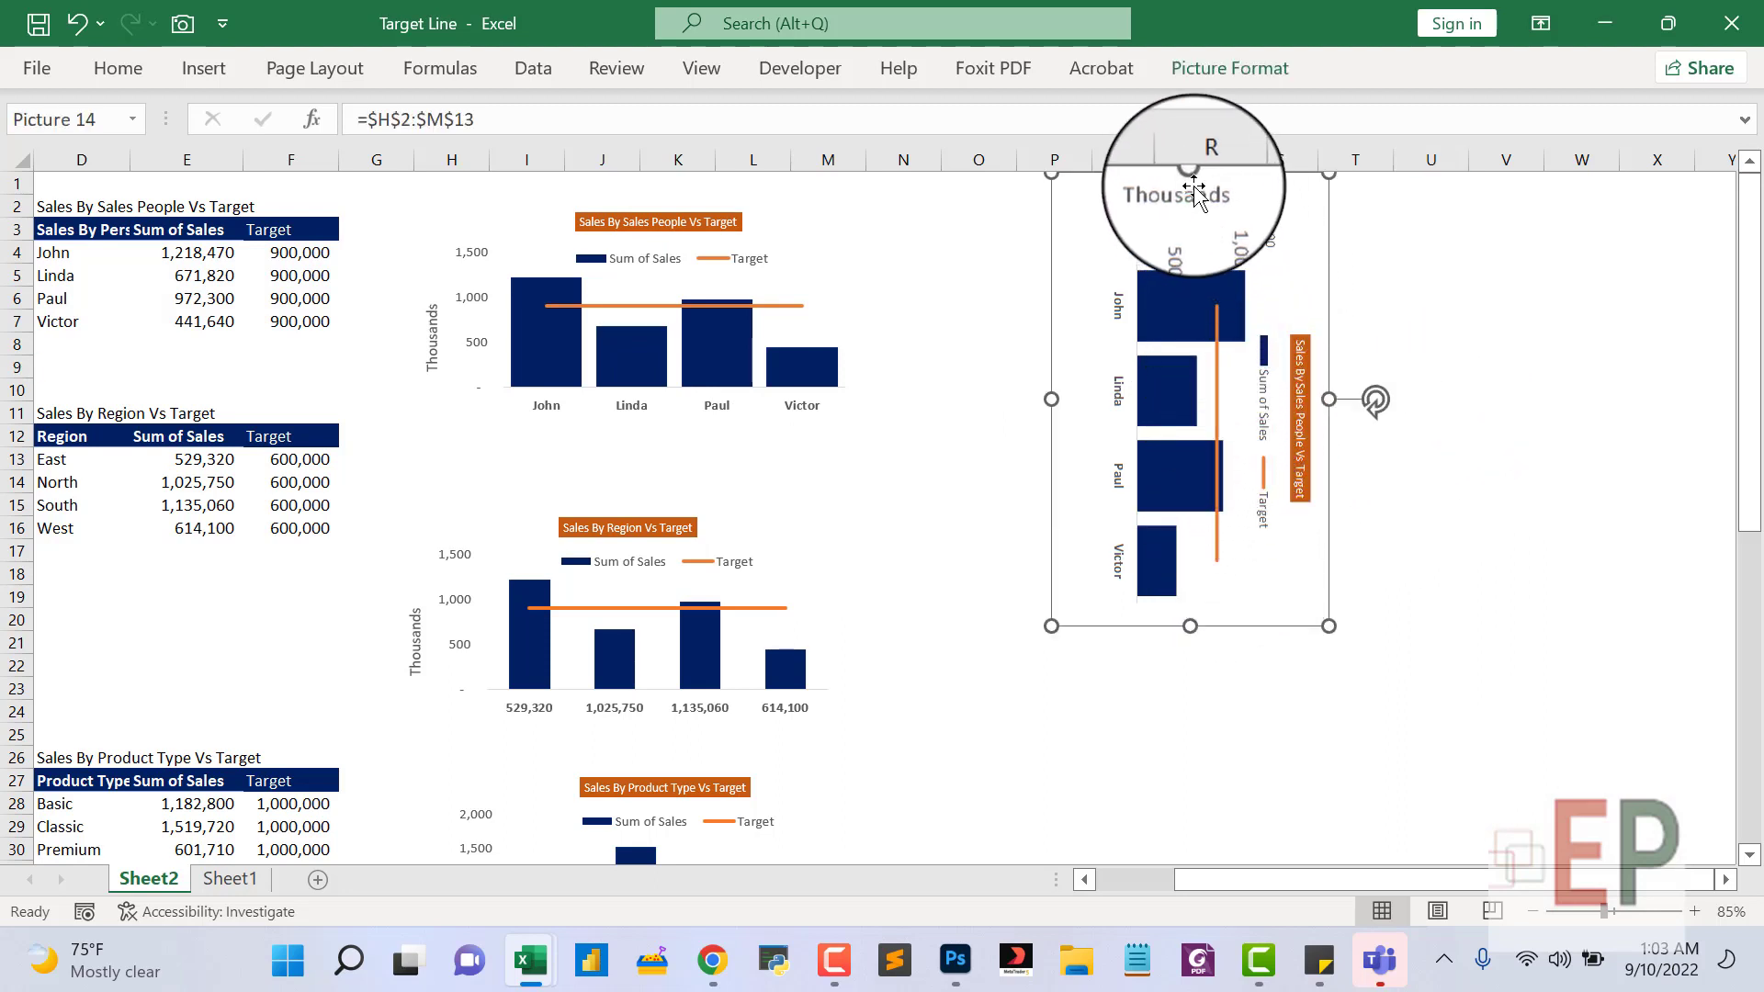
left_click_drag(1189, 172, 1190, 241)
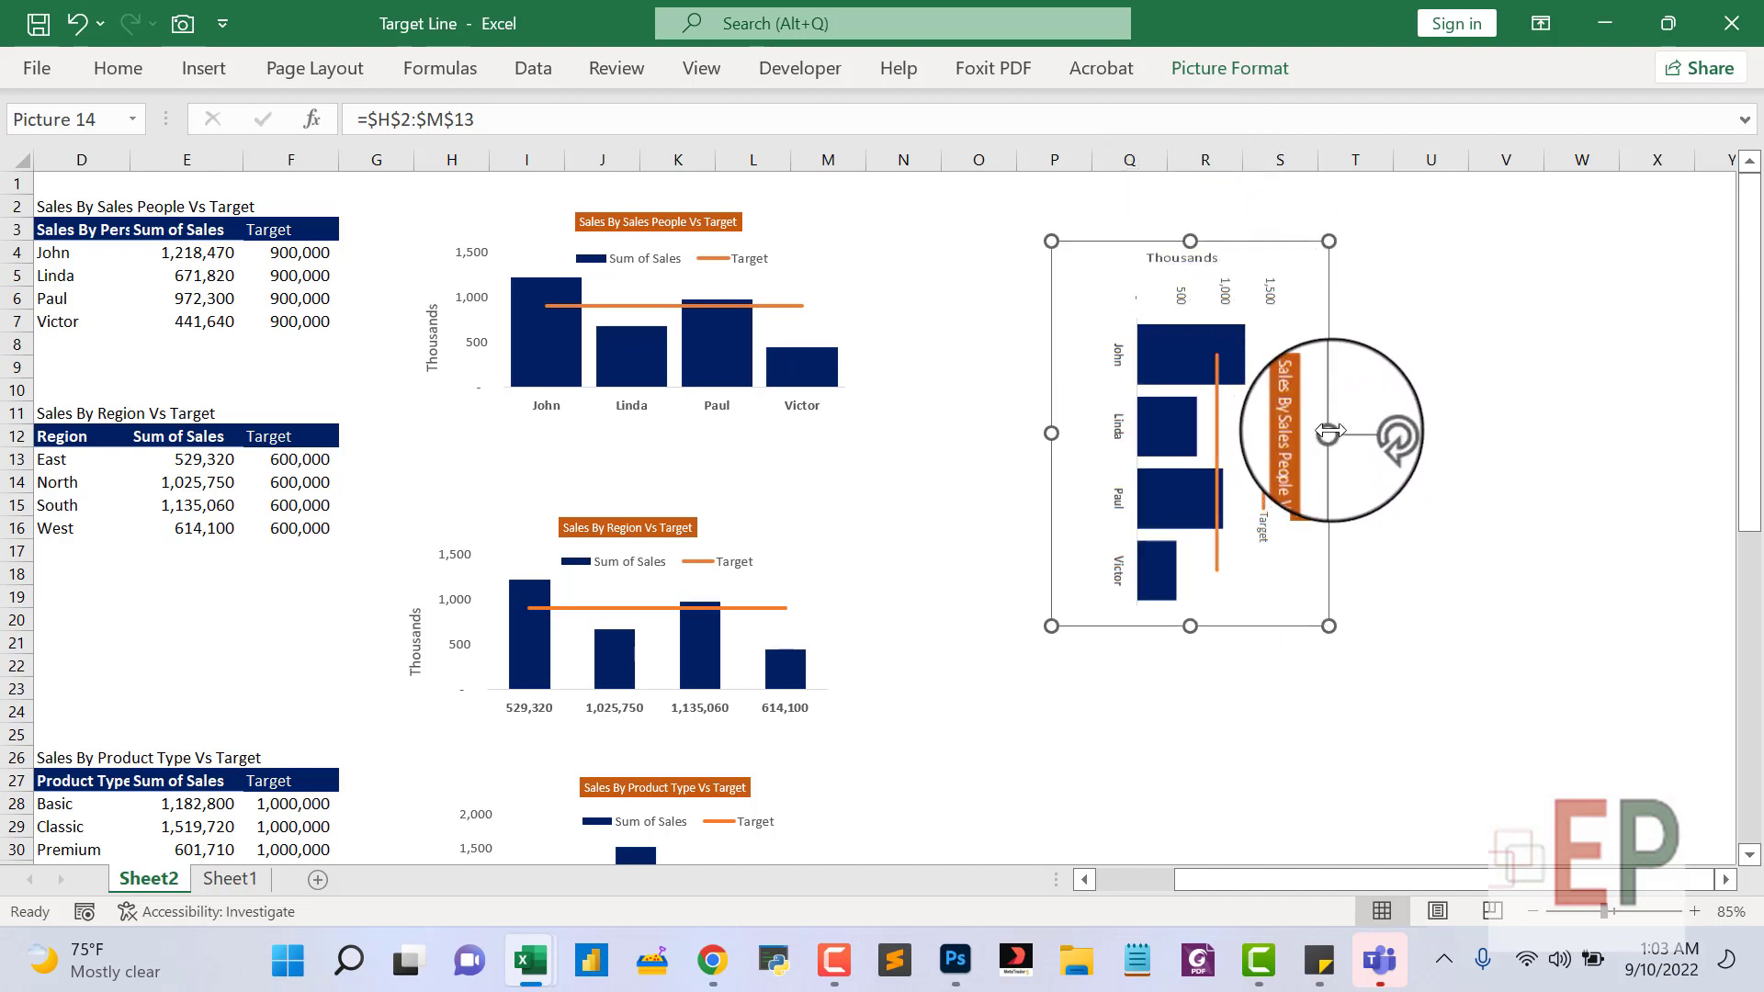
left_click_drag(1329, 432, 1426, 433)
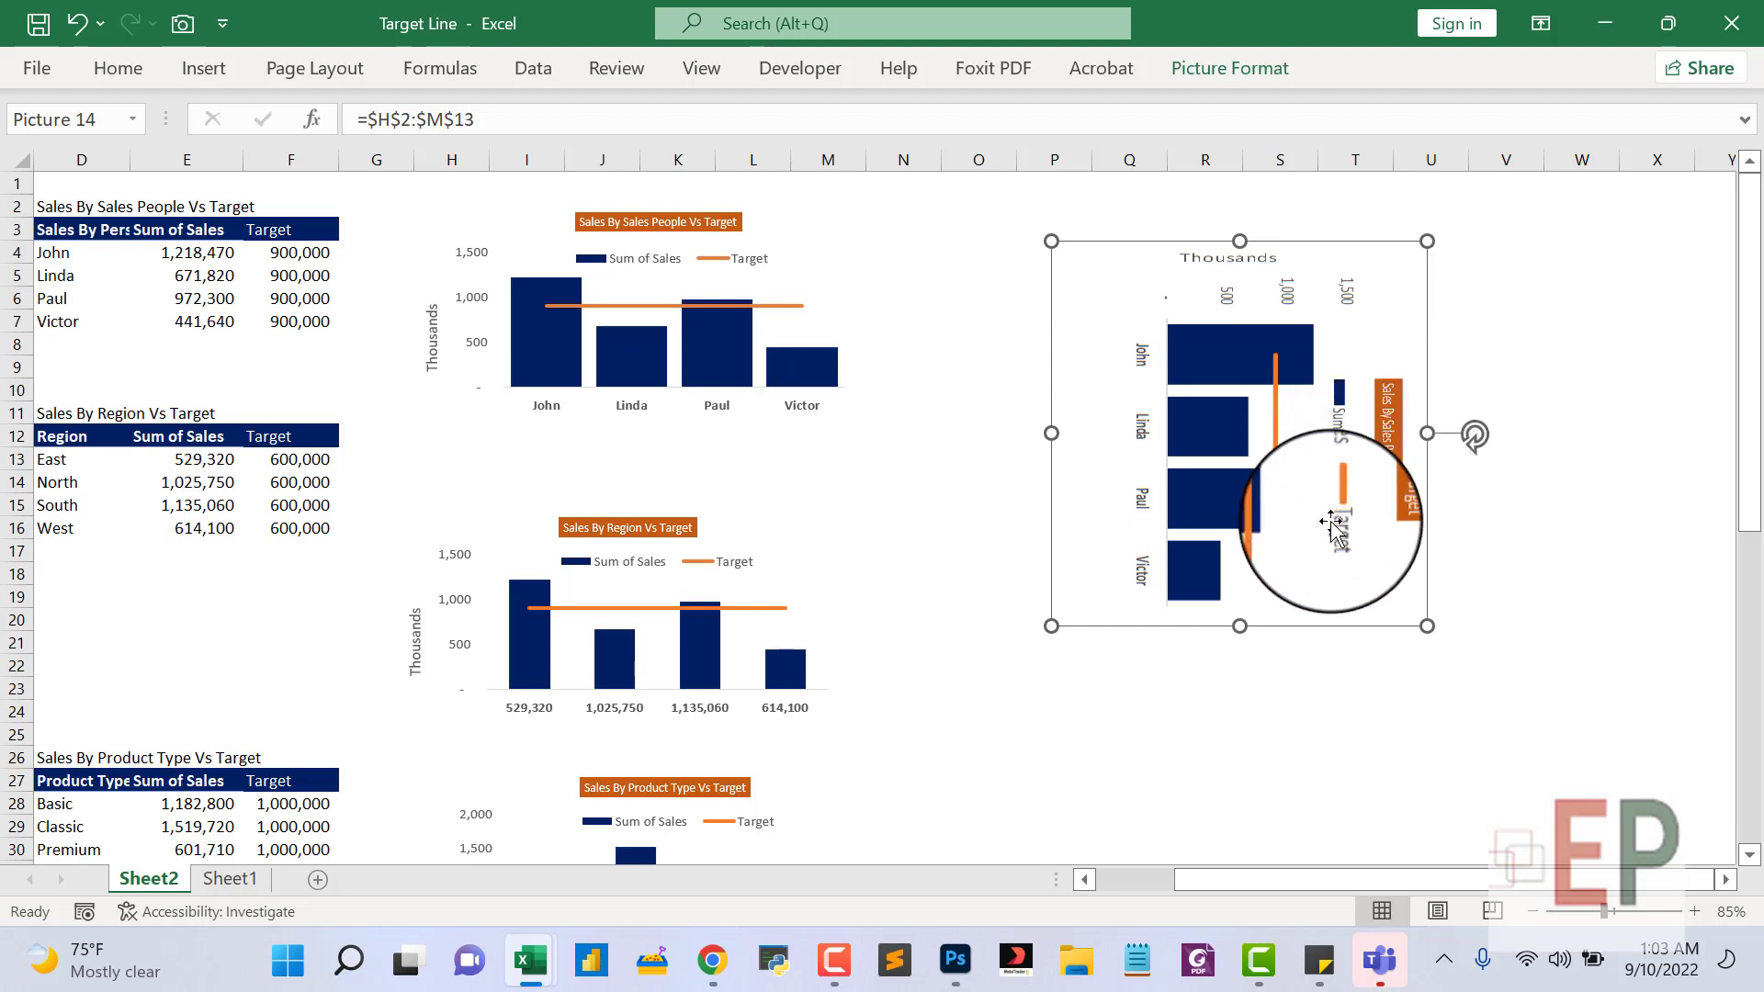
left_click(1257, 706)
left_click(1232, 432)
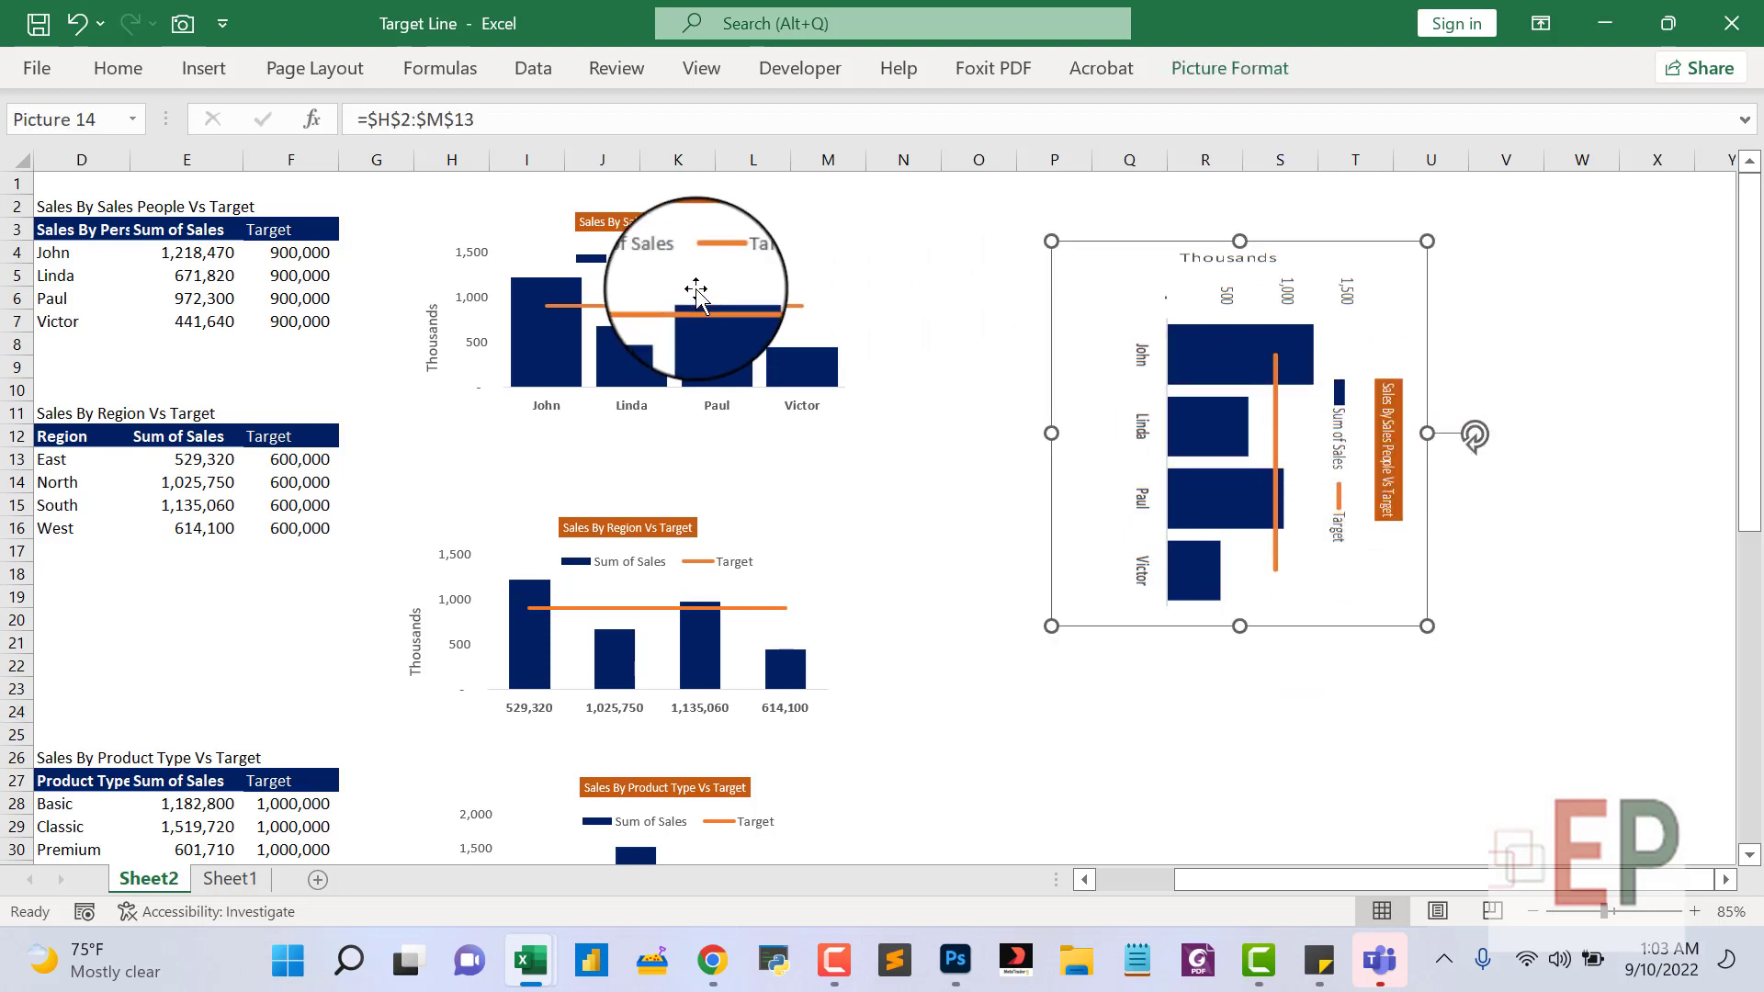
left_click(670, 224)
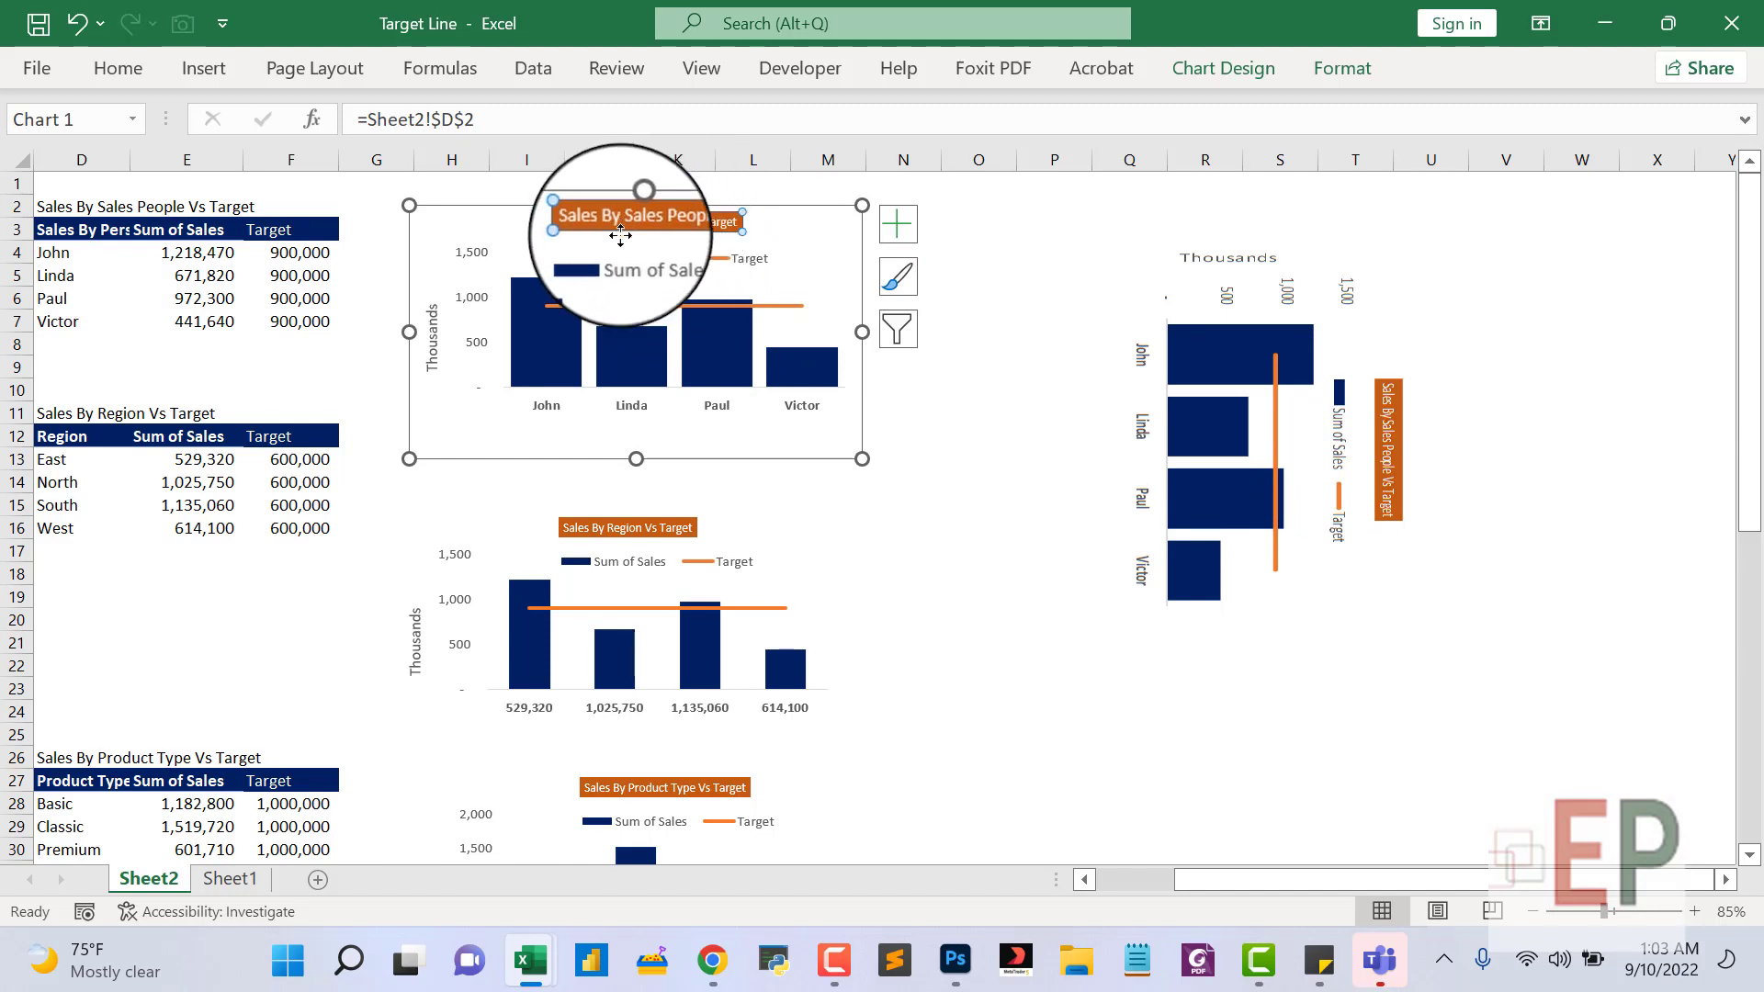
key("ctrl+x")
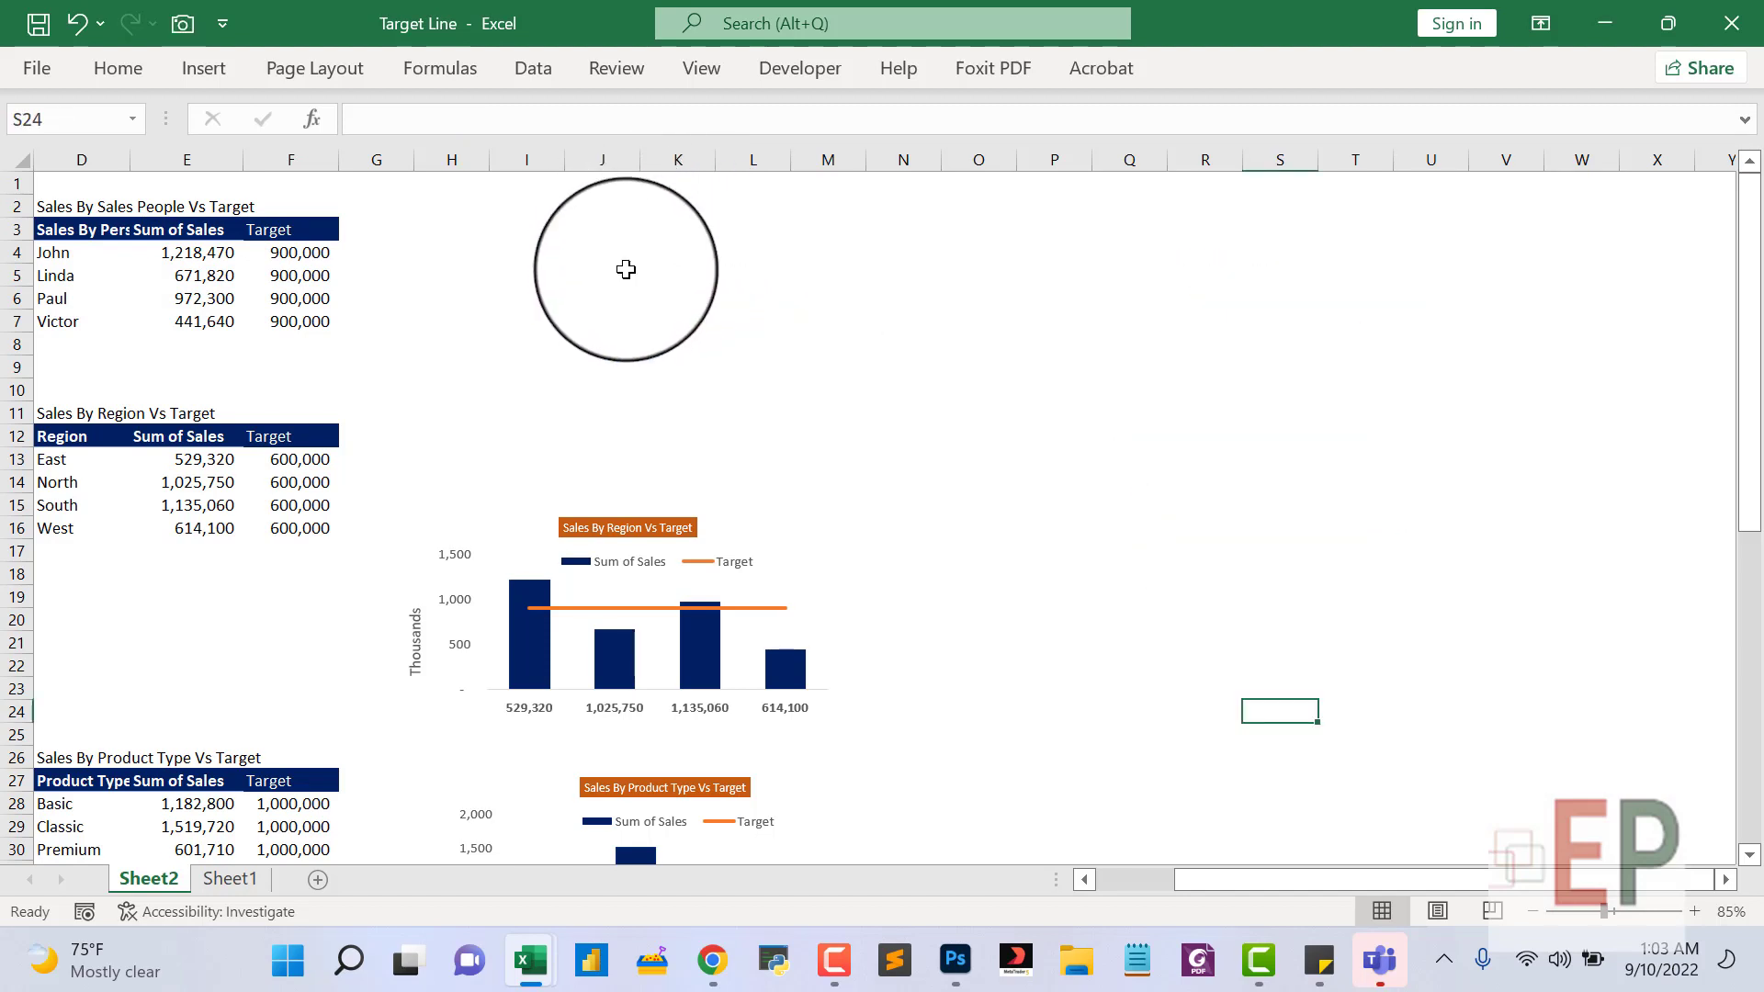
key("ctrl+z")
left_click(992, 496)
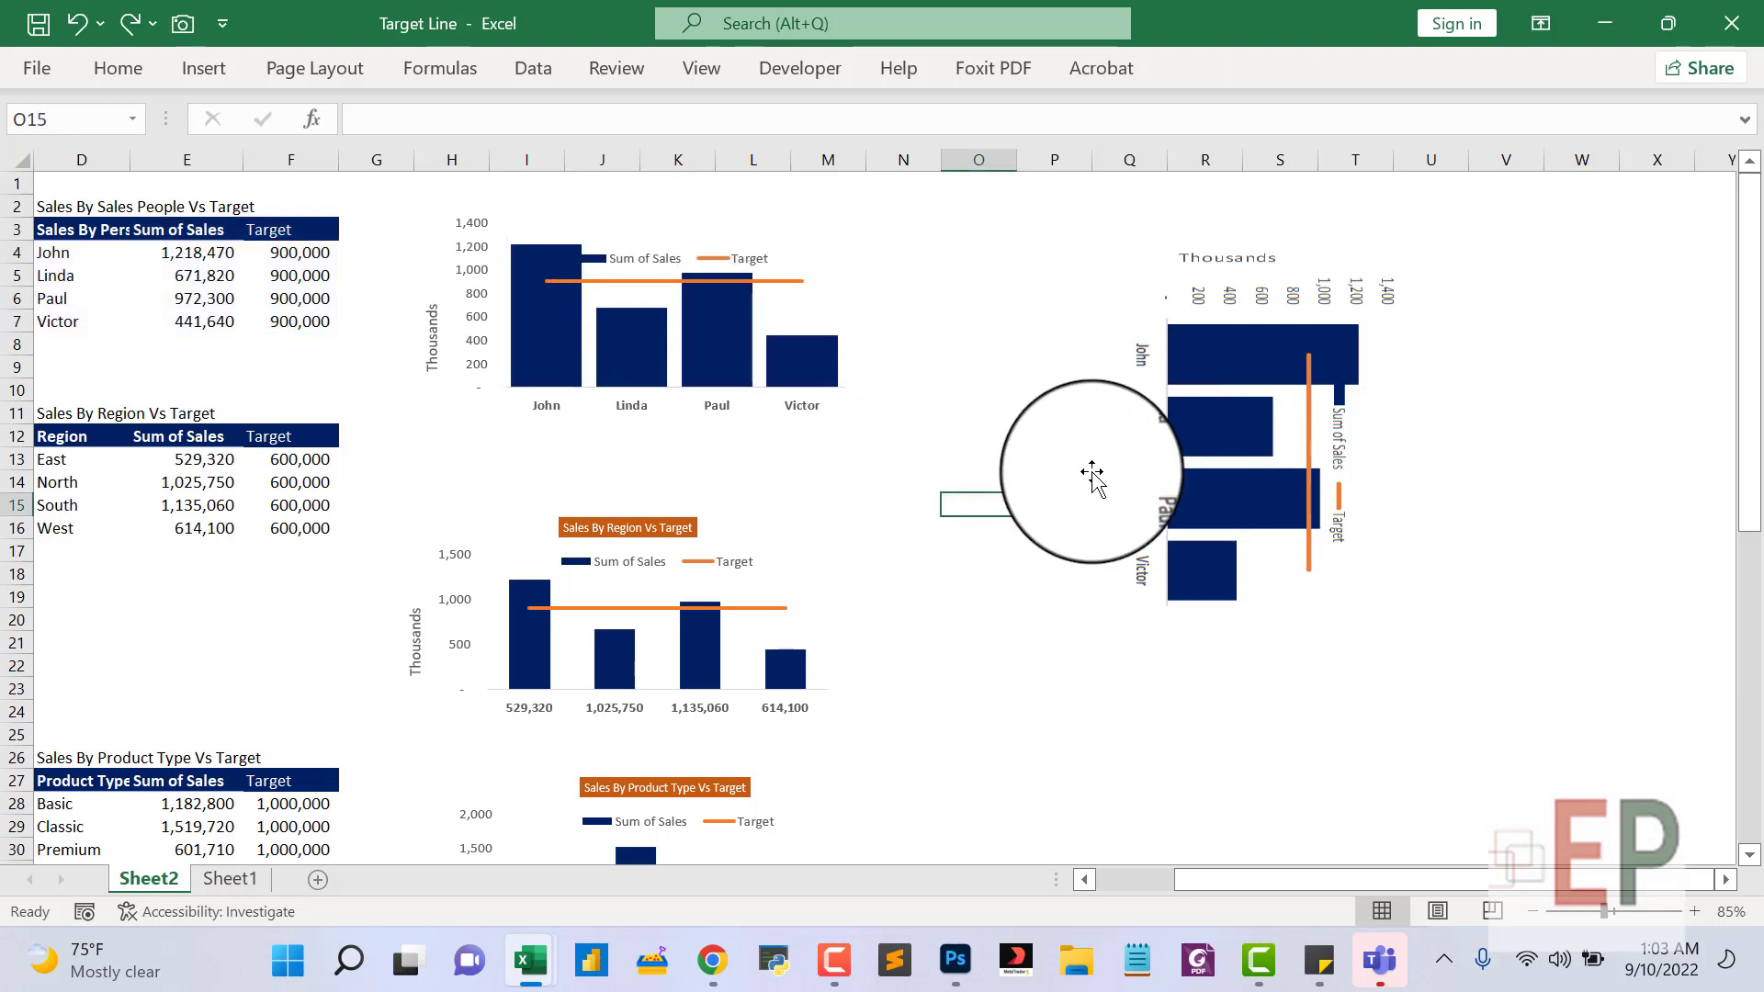
key("ctrl+z")
Delete the title of the original sales people chart.
left_click(679, 261)
left_click(662, 218)
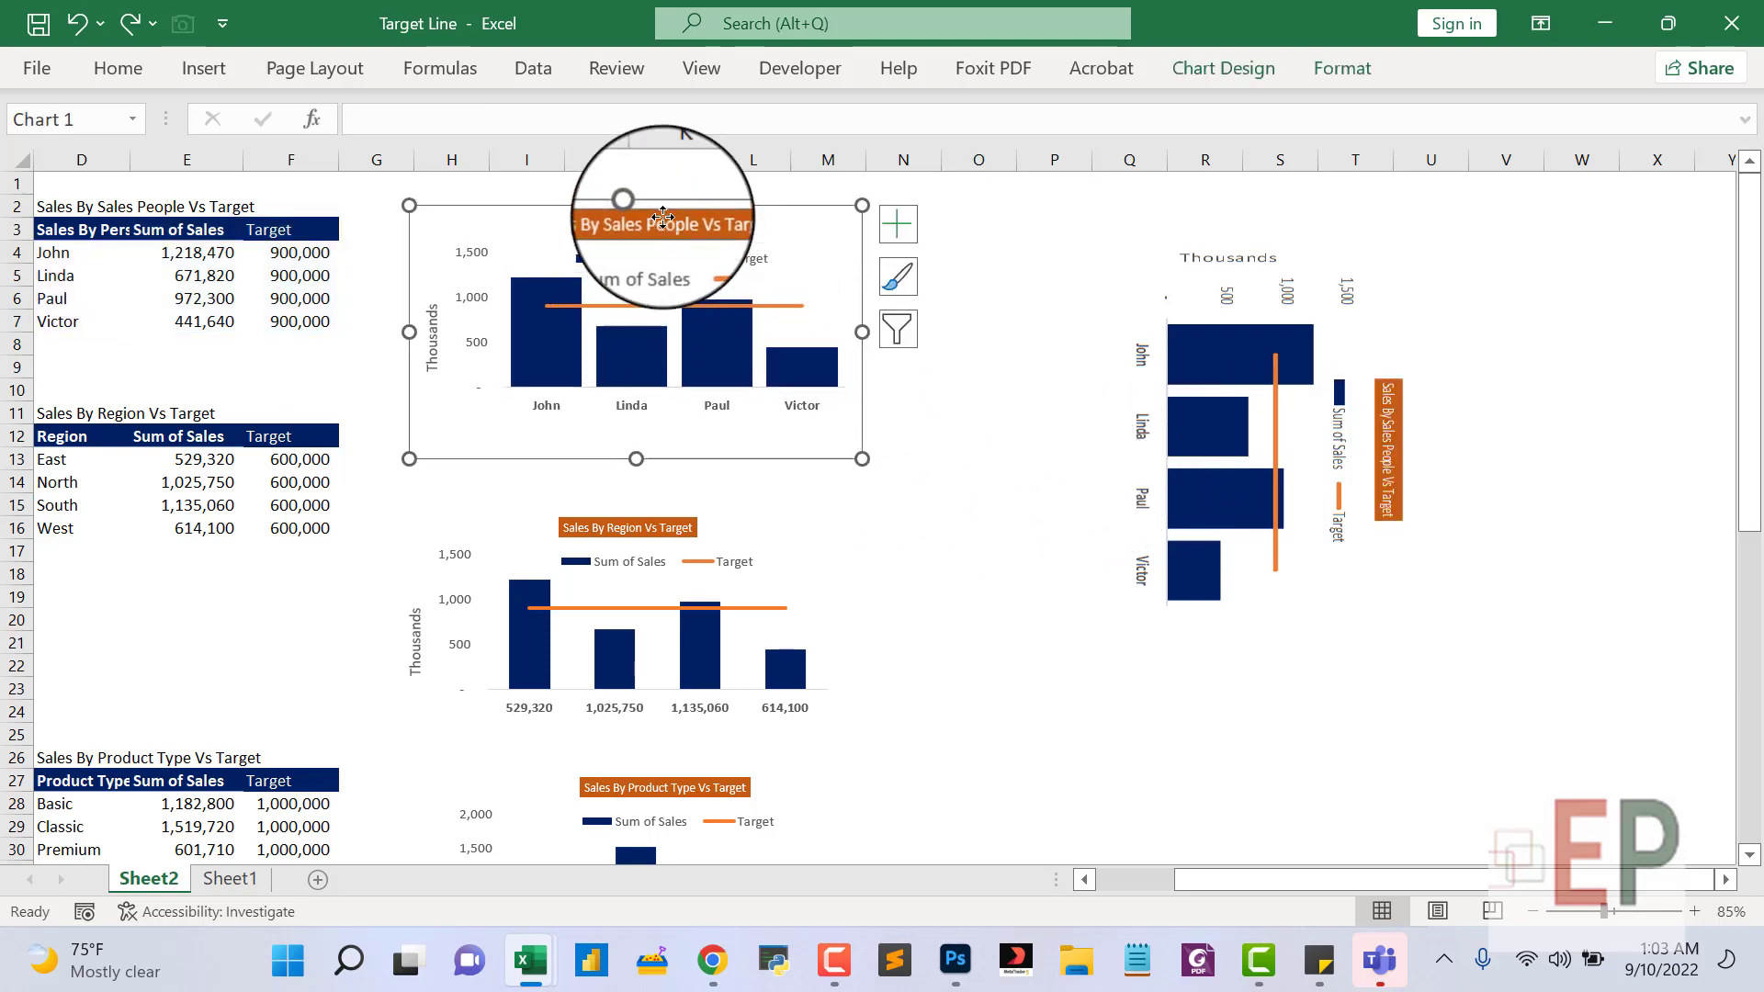
left_click(665, 222)
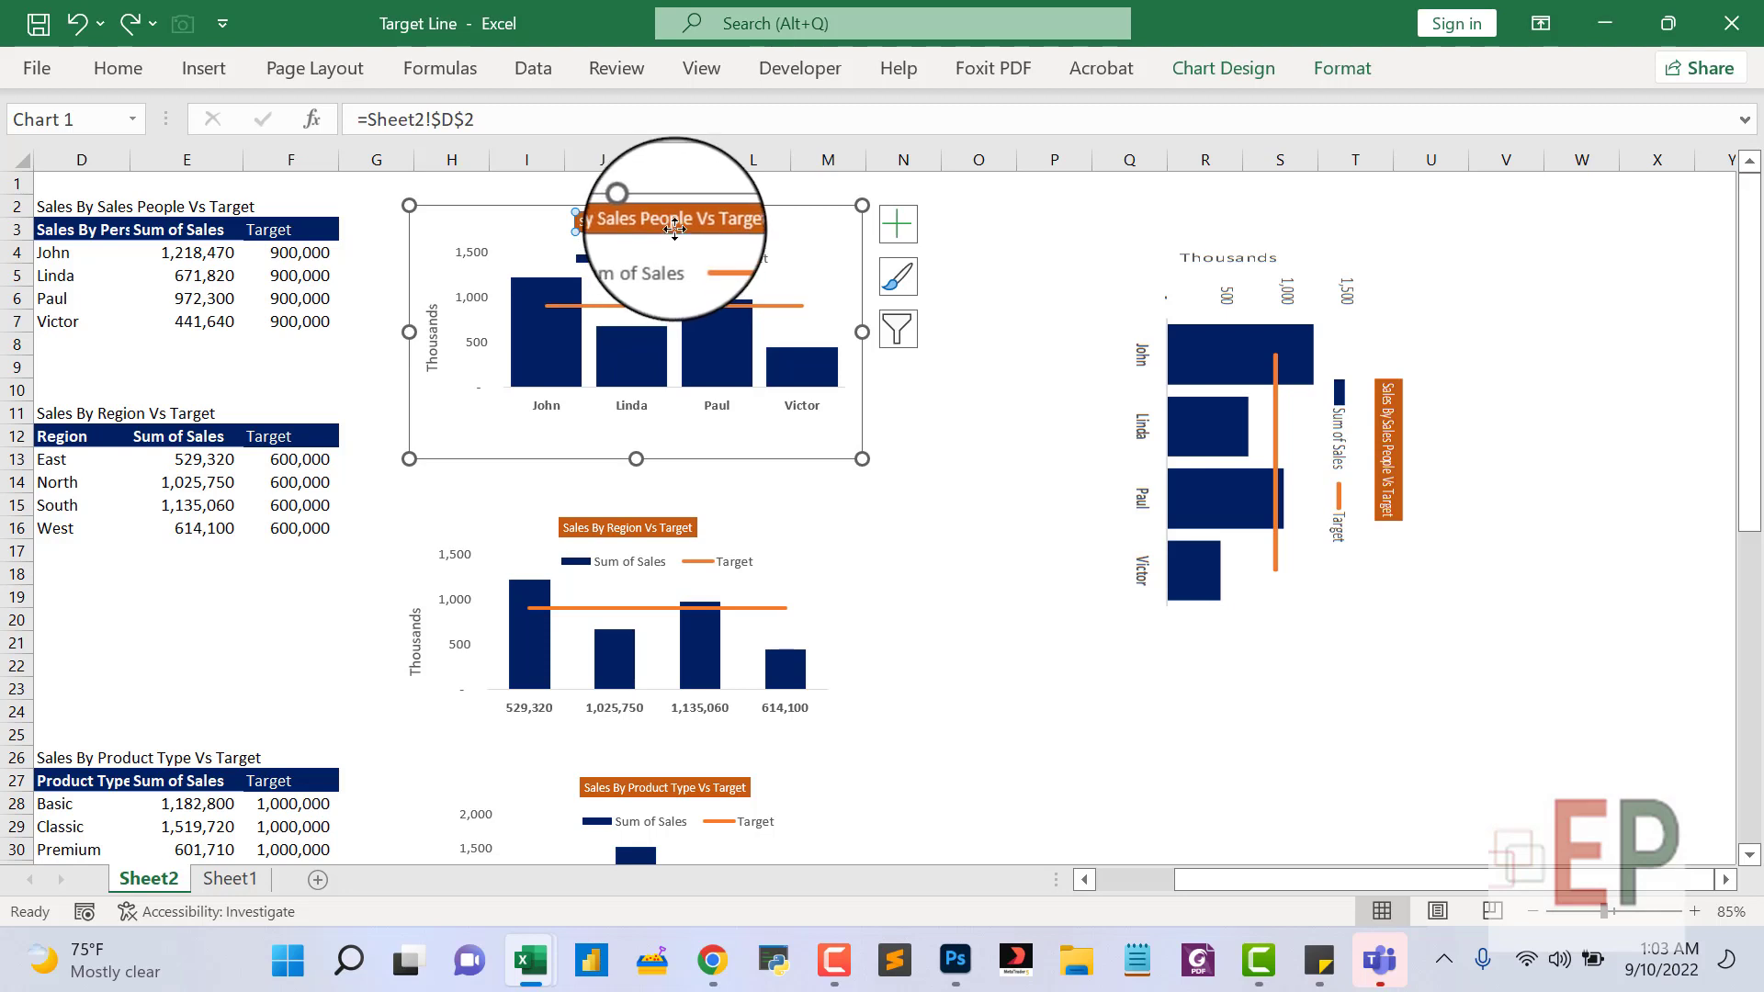
key("Delete")
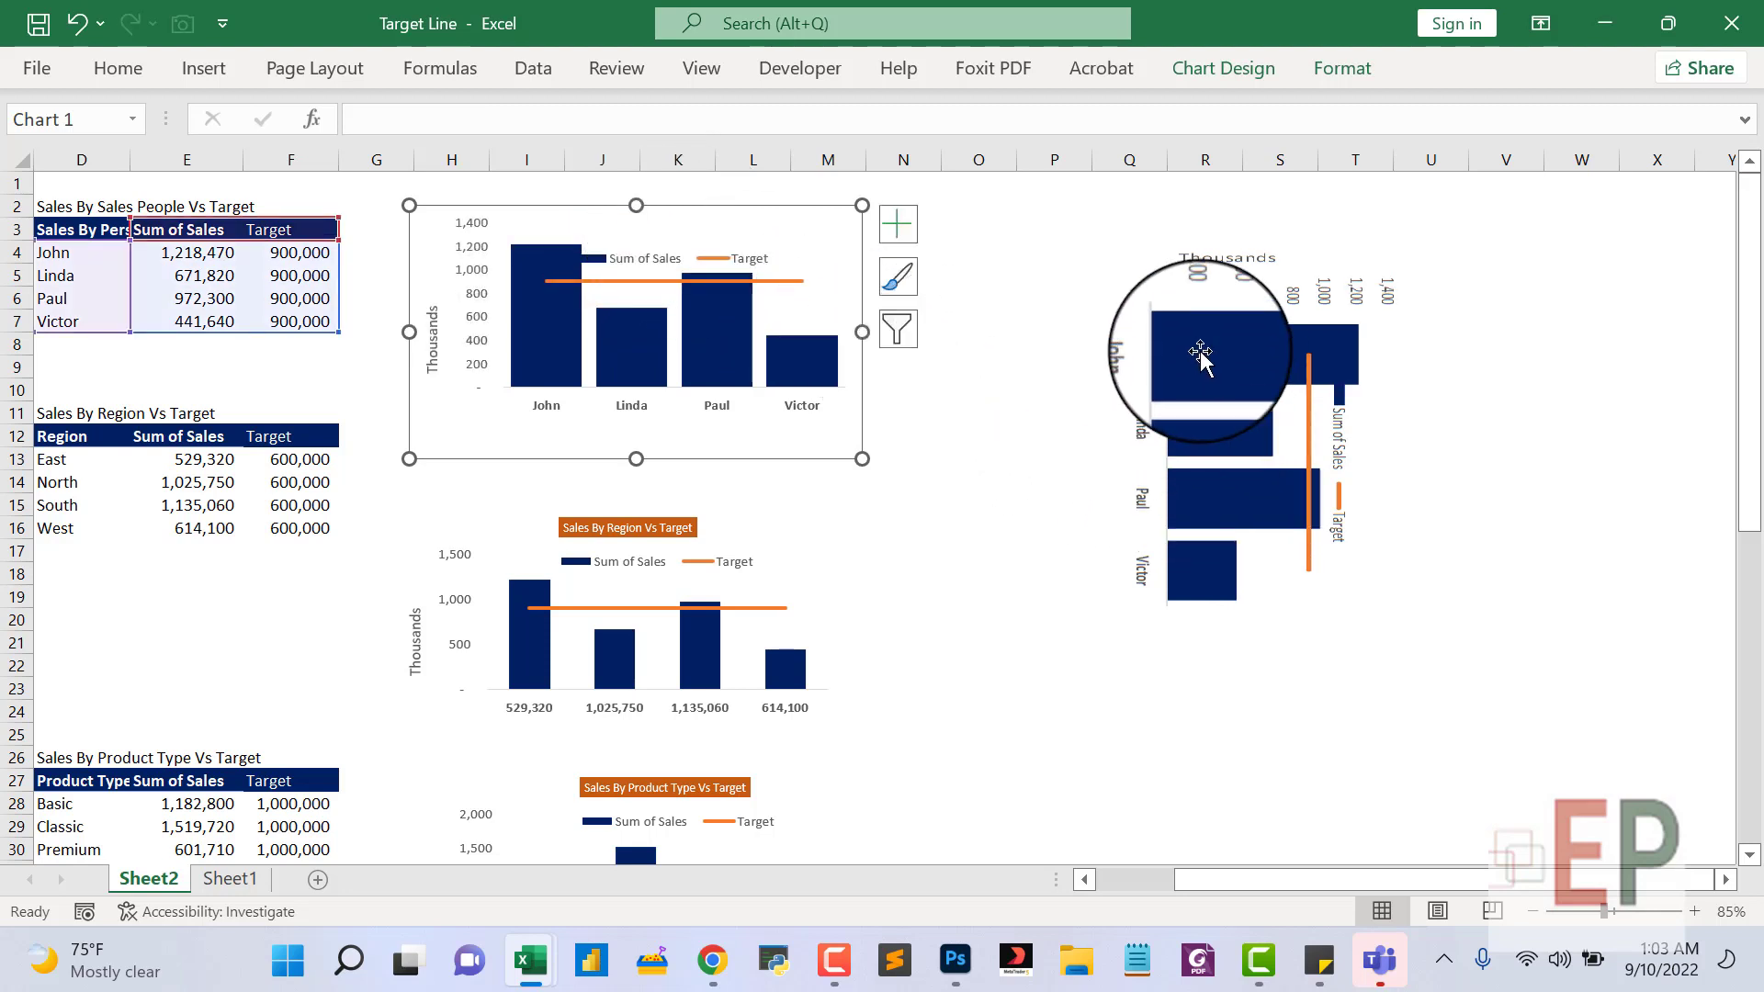
Stretch the linked picture up to about row 2 and narrow it so it ends in column T.
left_click(1188, 286)
left_click_drag(1239, 241, 1238, 200)
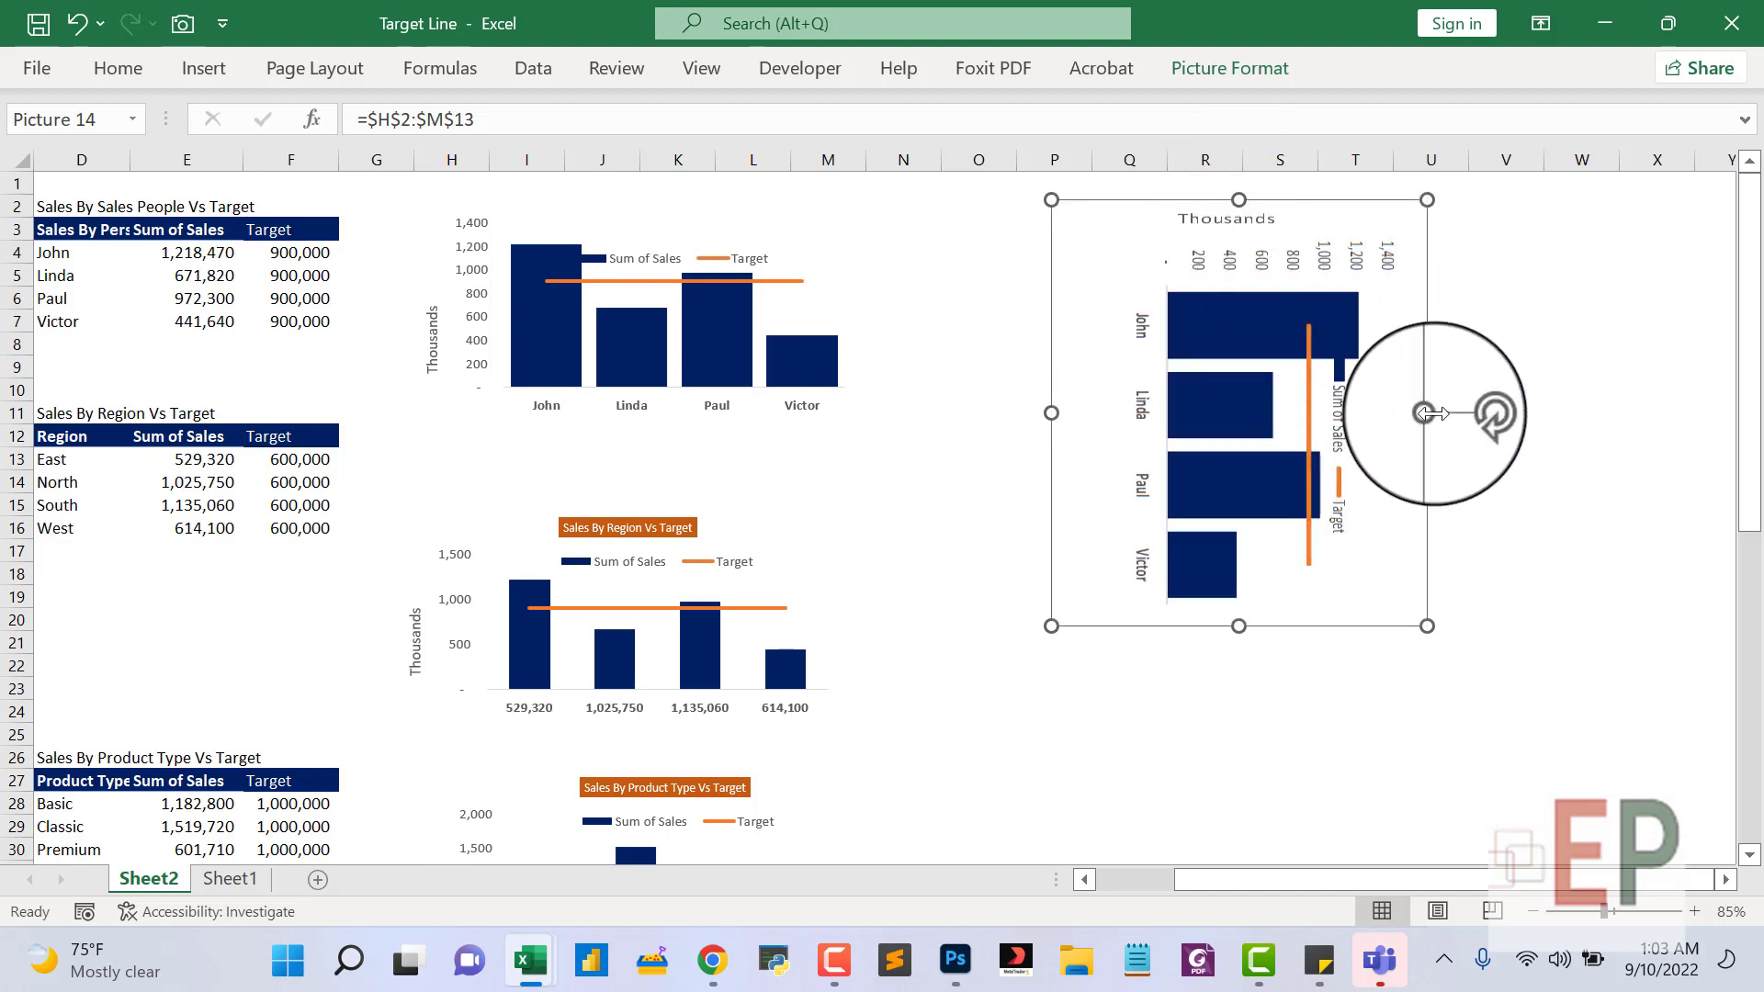
left_click_drag(1423, 414, 1392, 413)
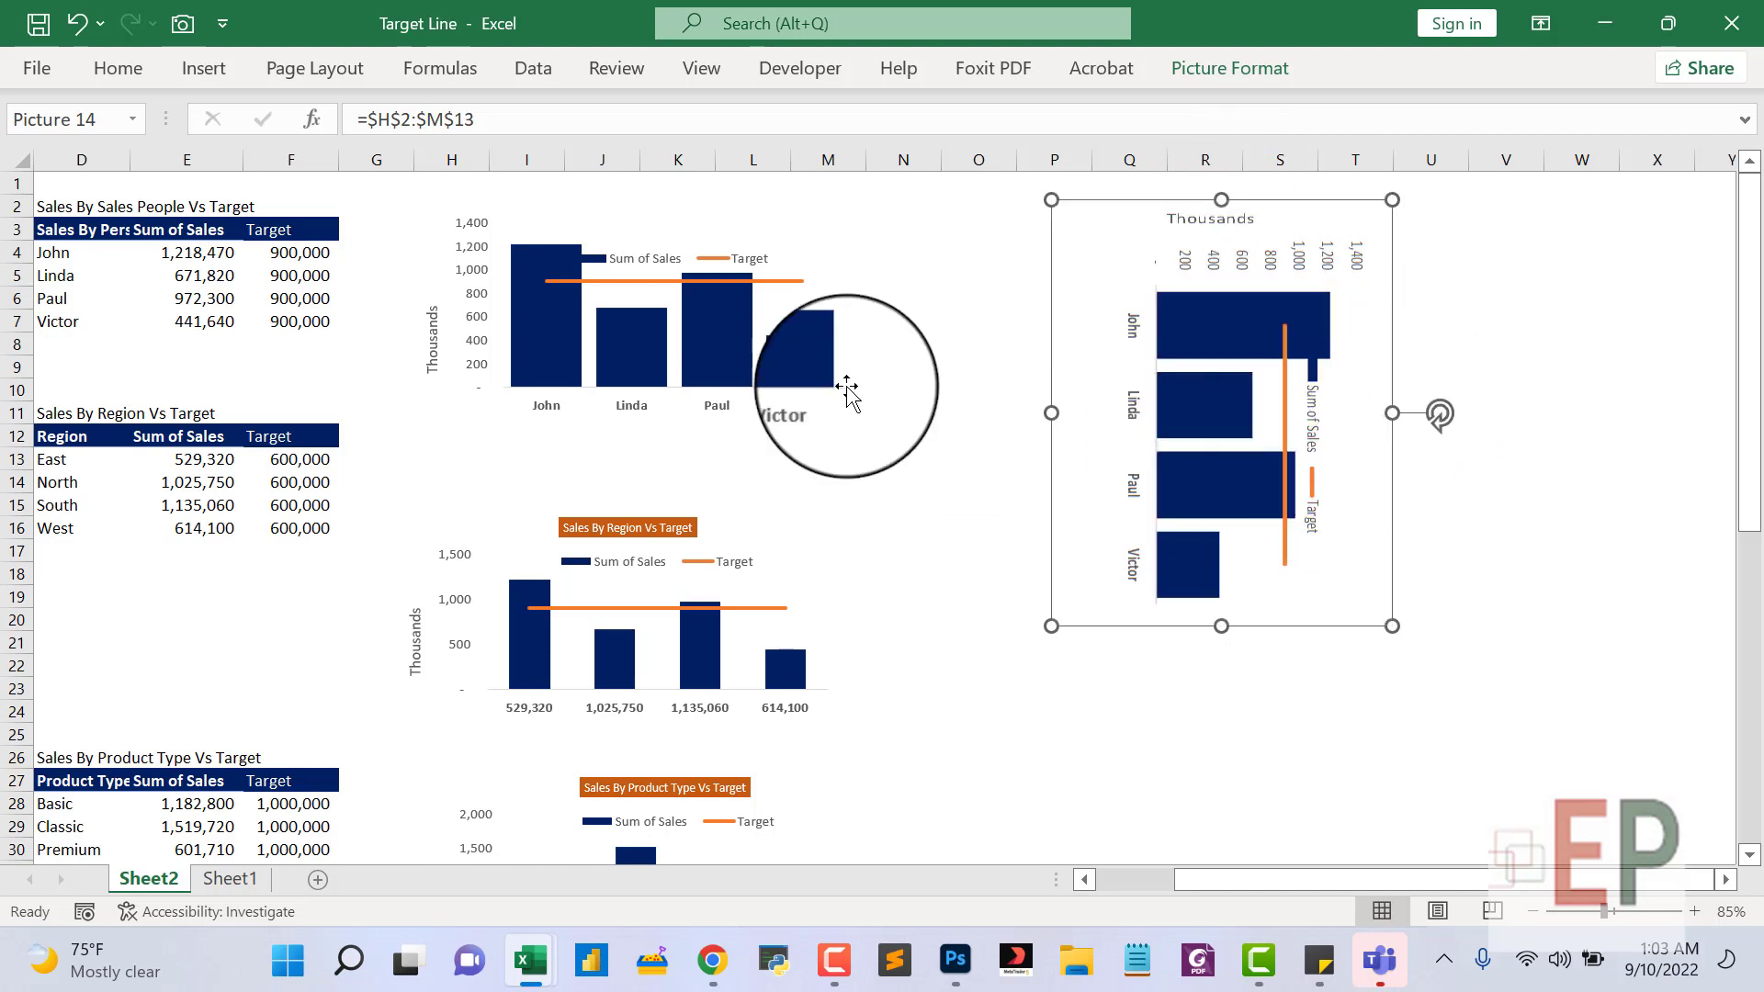
Shift the sales people chart's plot area slightly down and move the legend below the category labels.
left_click(607, 258)
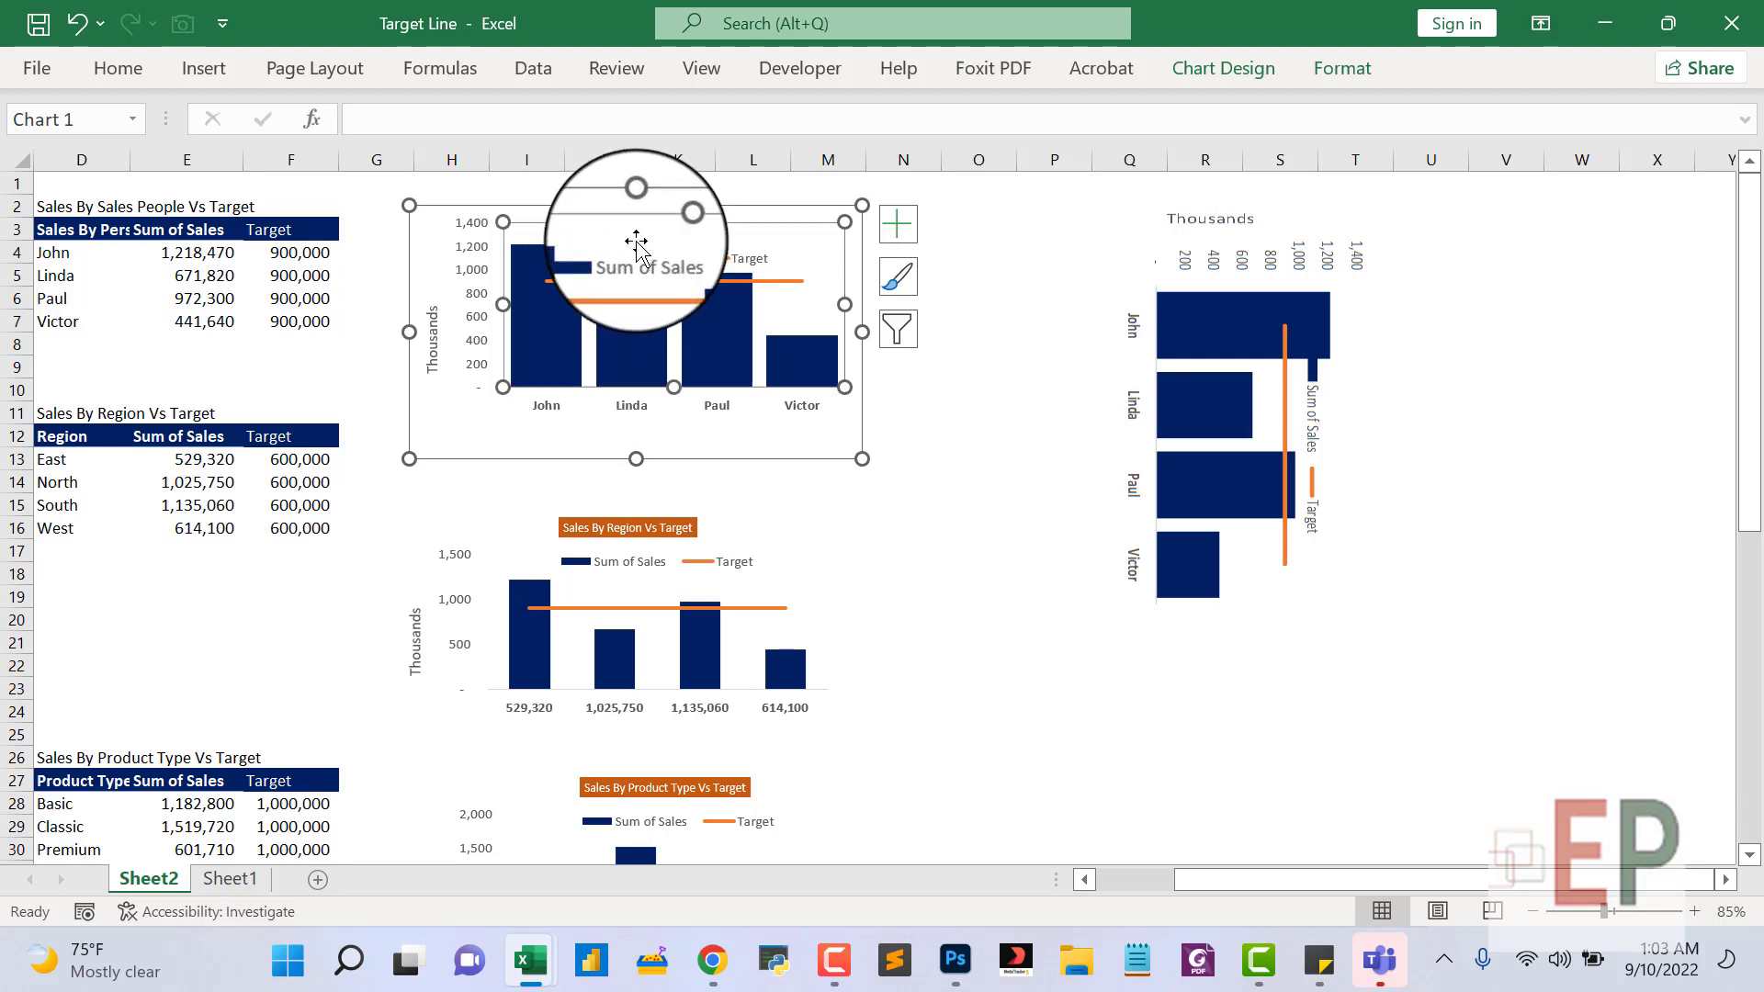
left_click(639, 257)
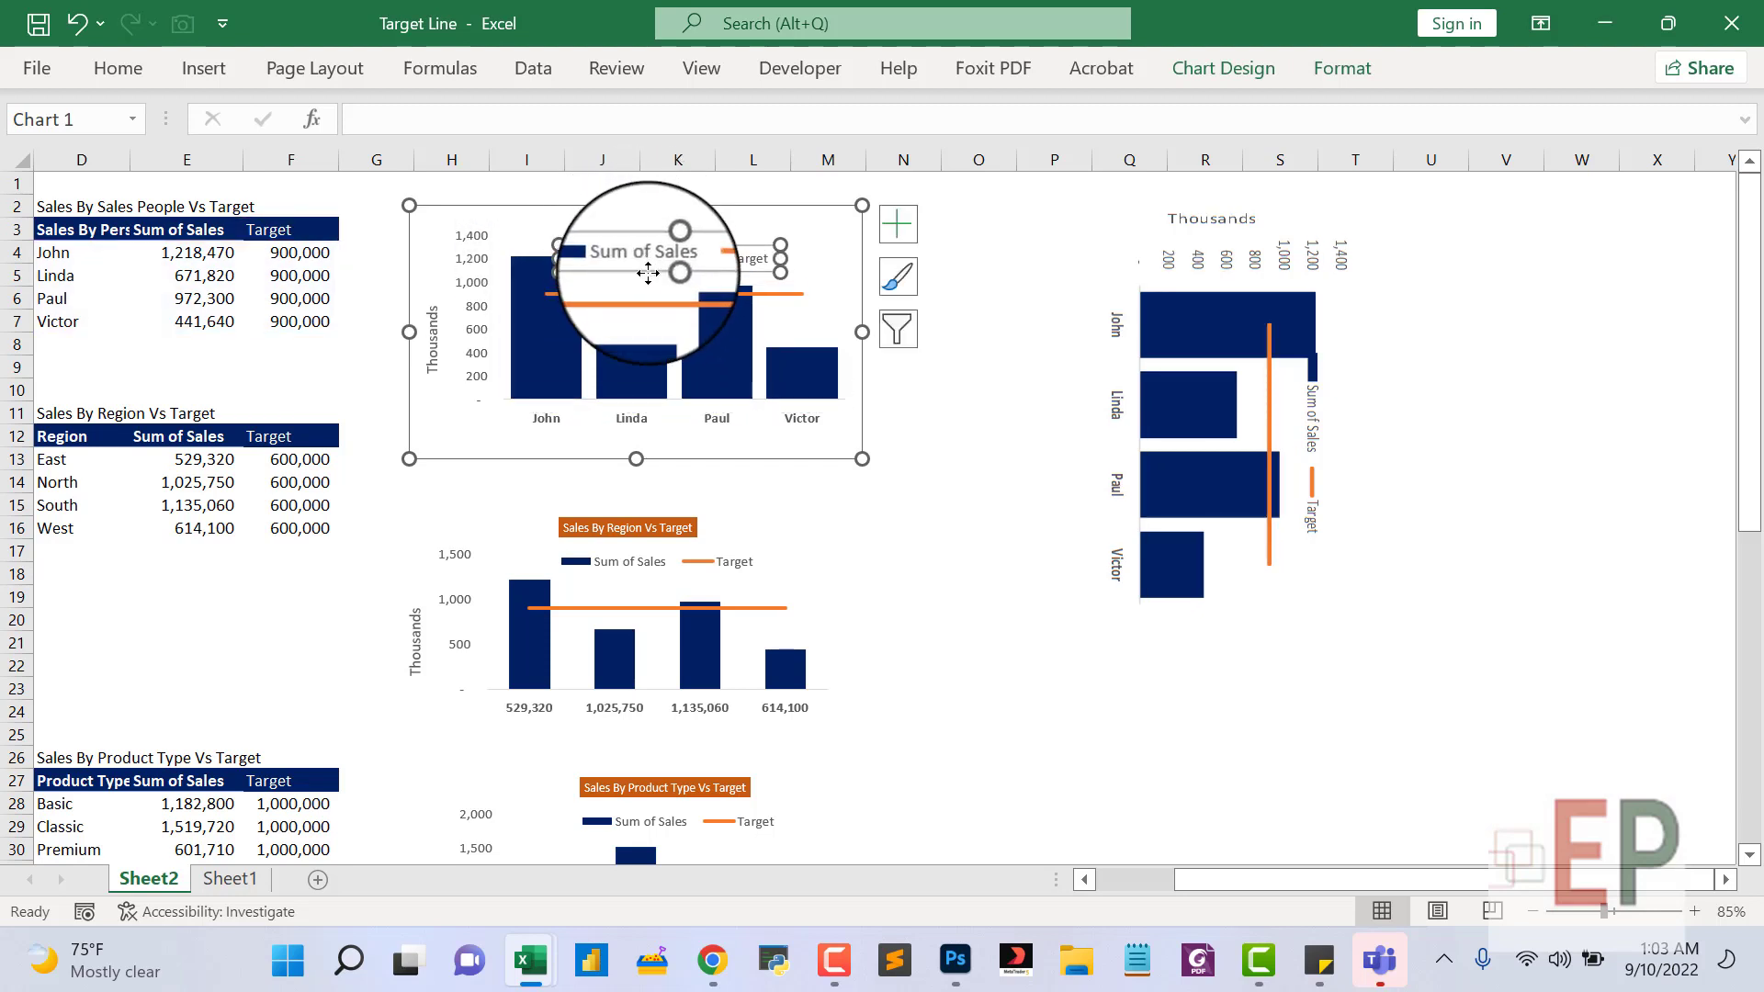
left_click_drag(645, 280, 599, 450)
left_click(885, 561)
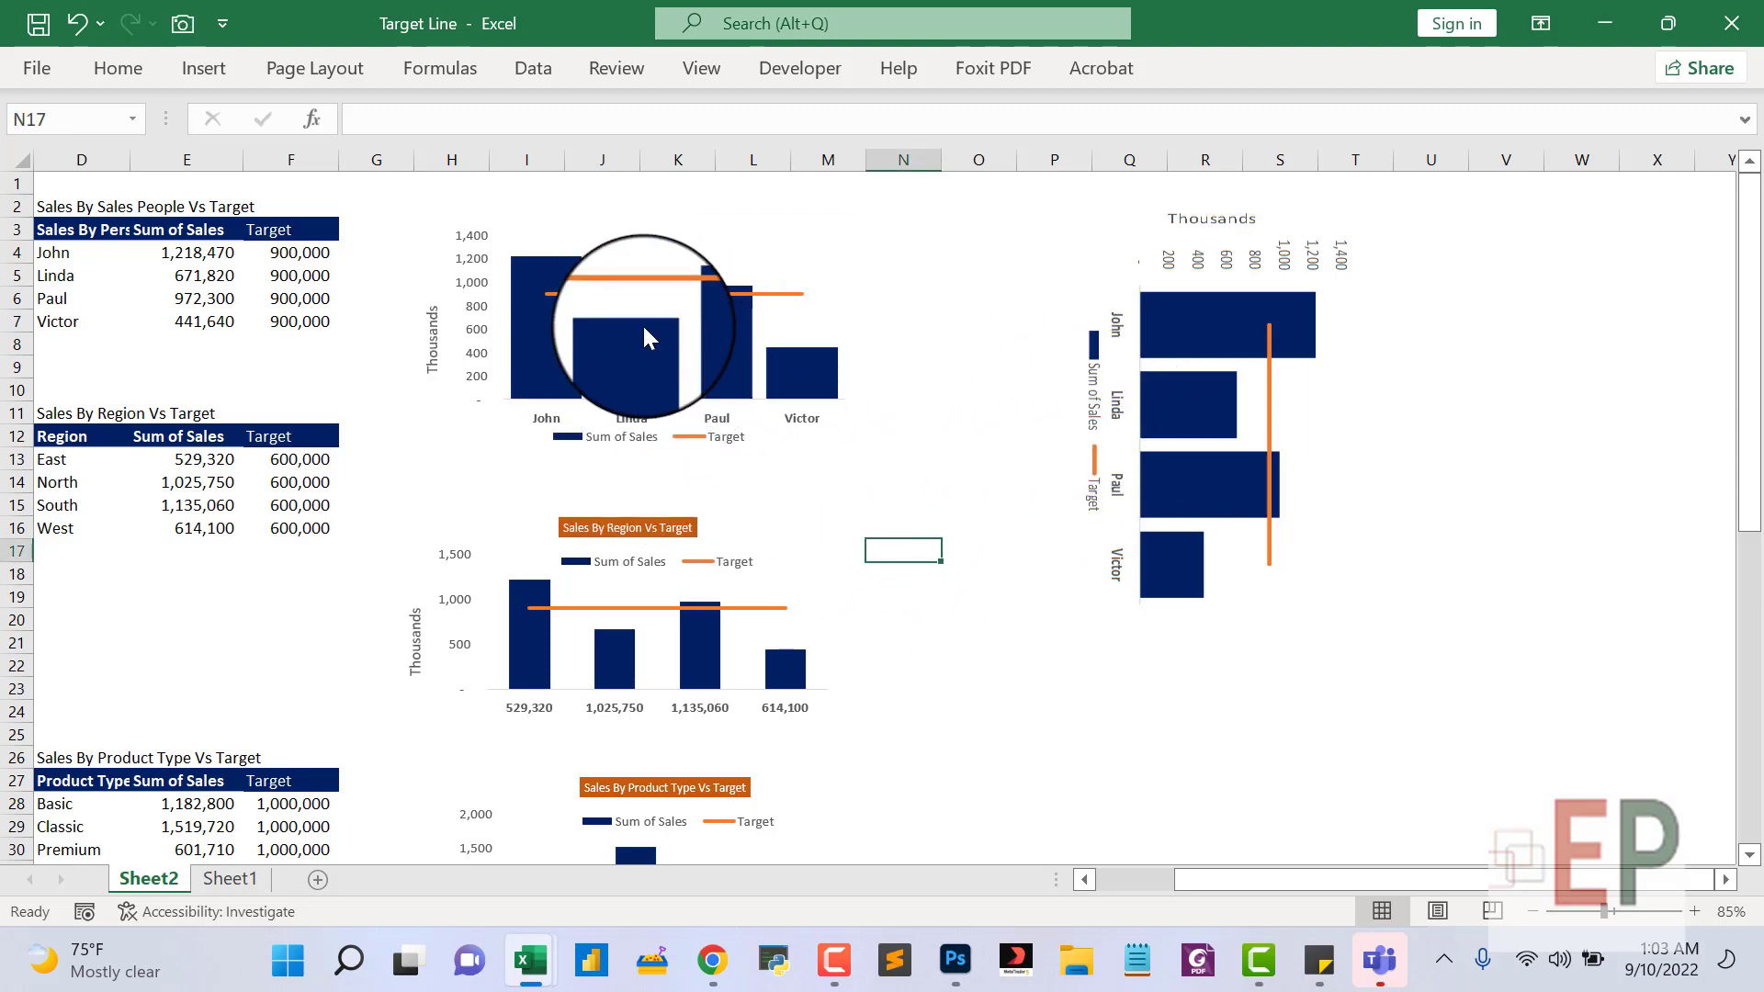
mouse_move(646, 338)
key("ctrl+z")
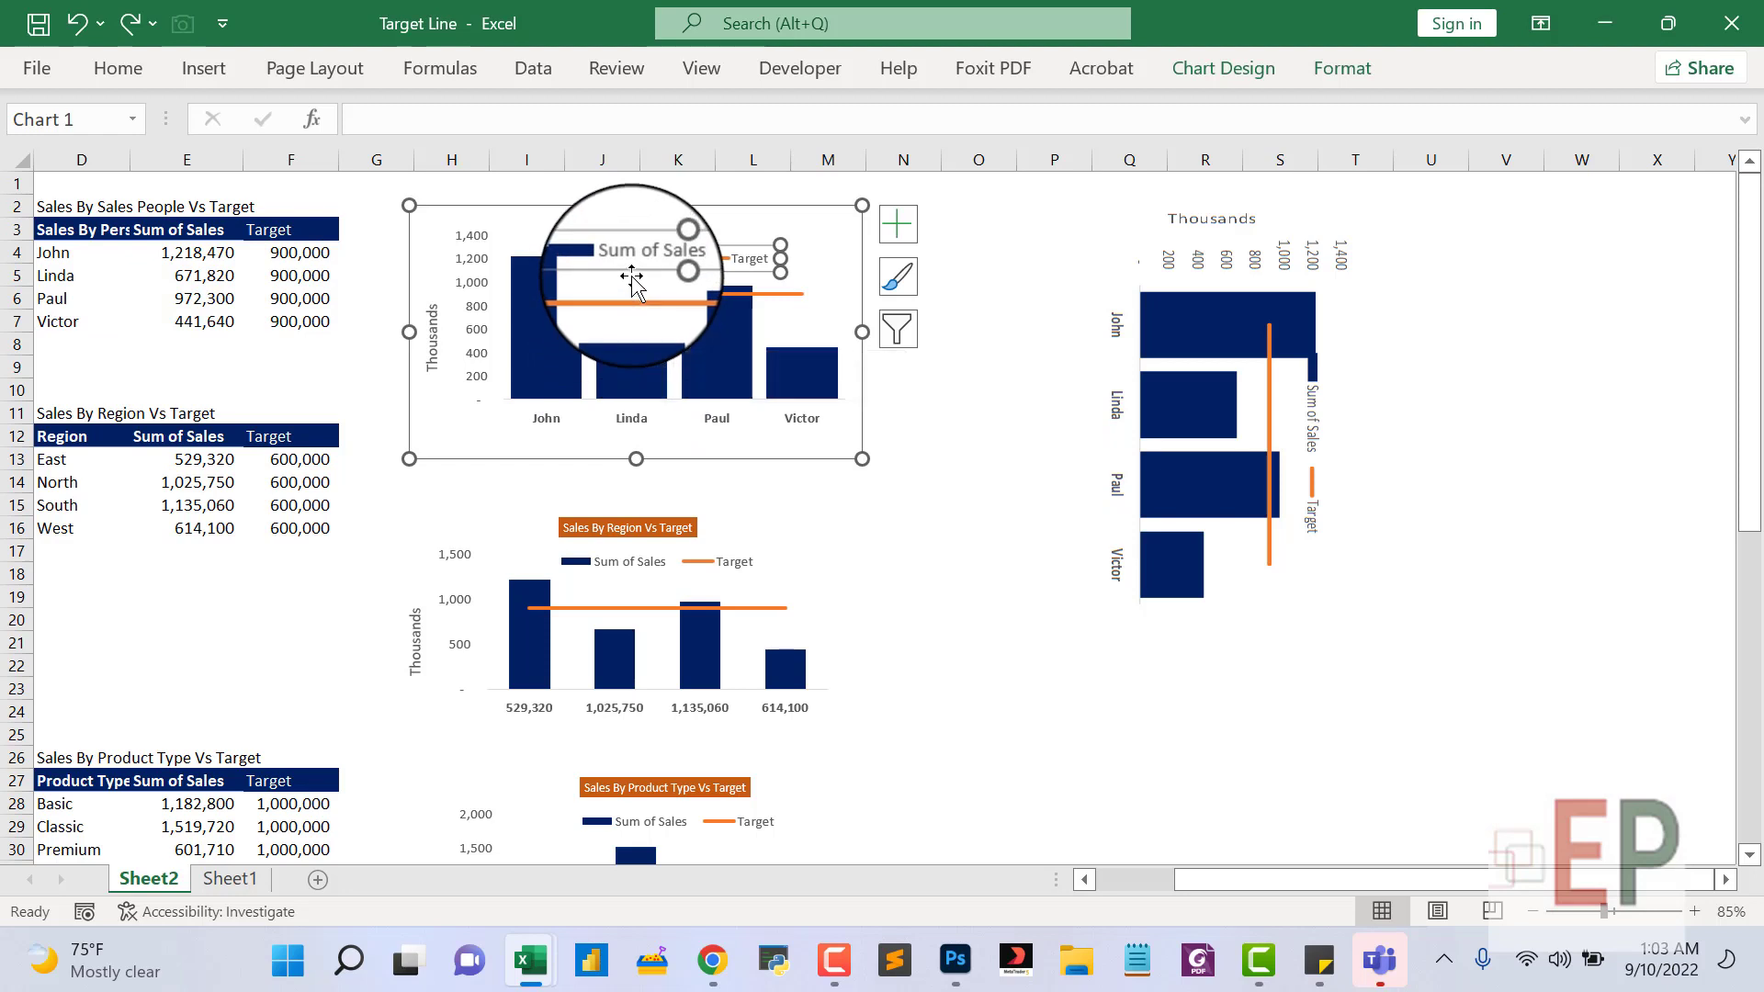
left_click(584, 431)
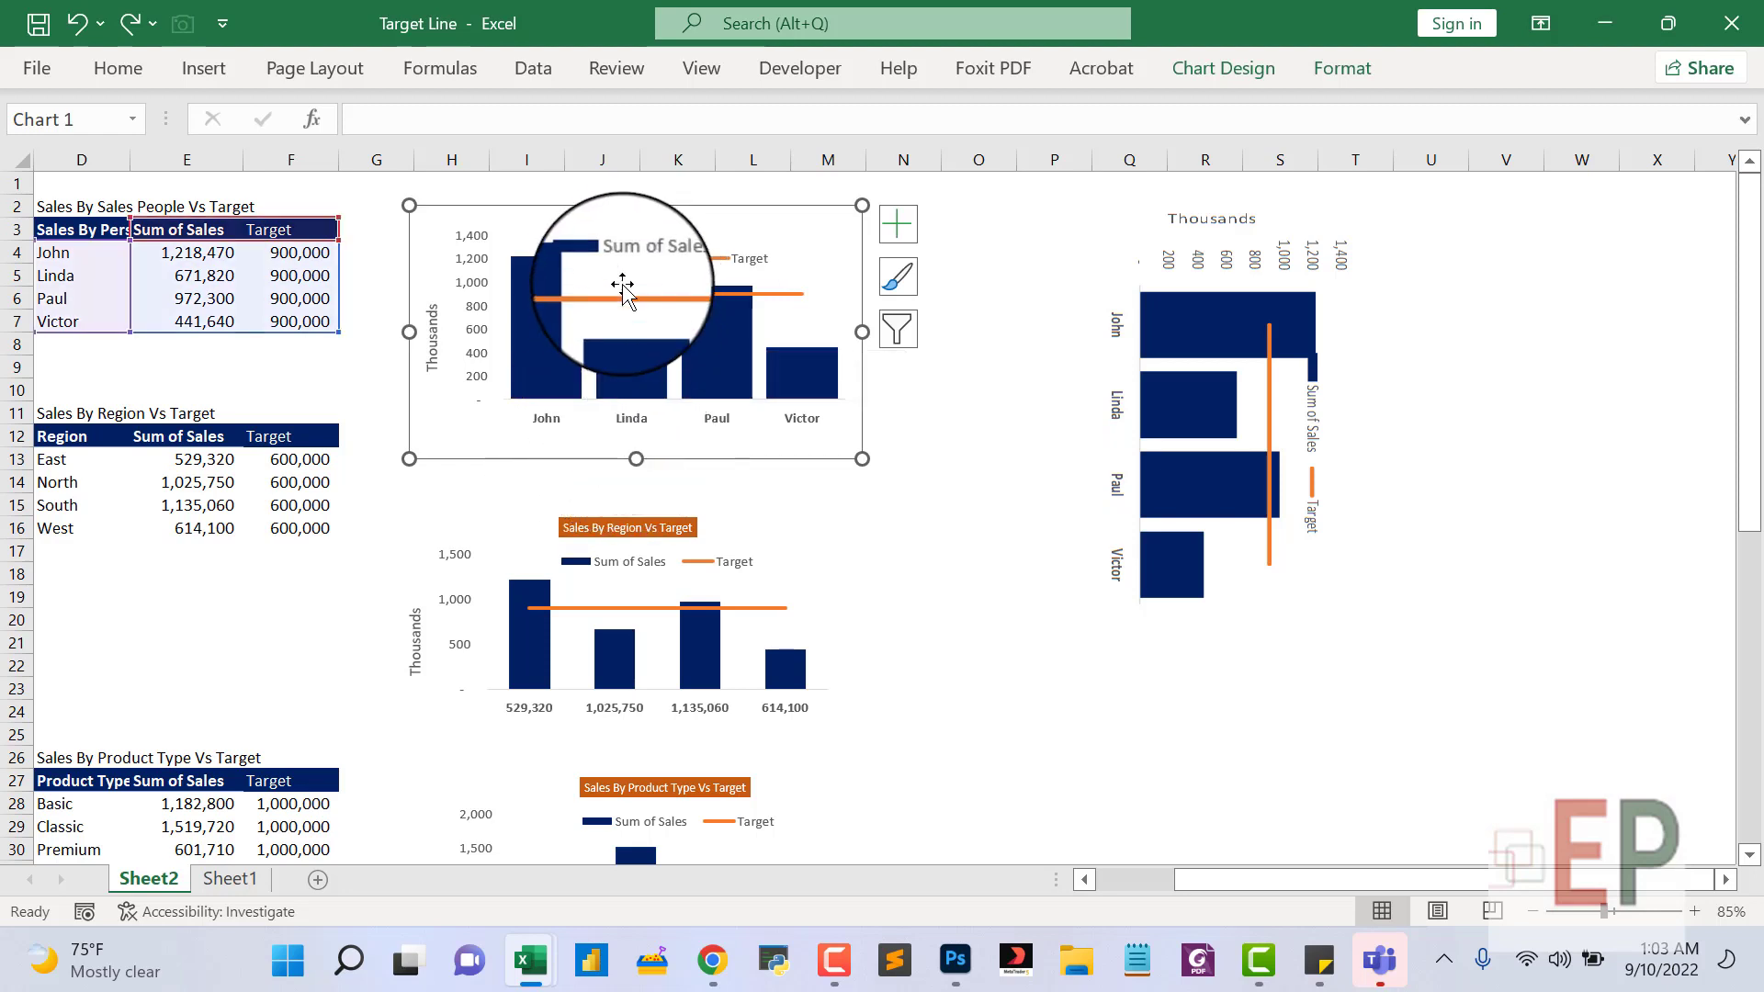
left_click(626, 264)
left_click_drag(626, 263, 599, 464)
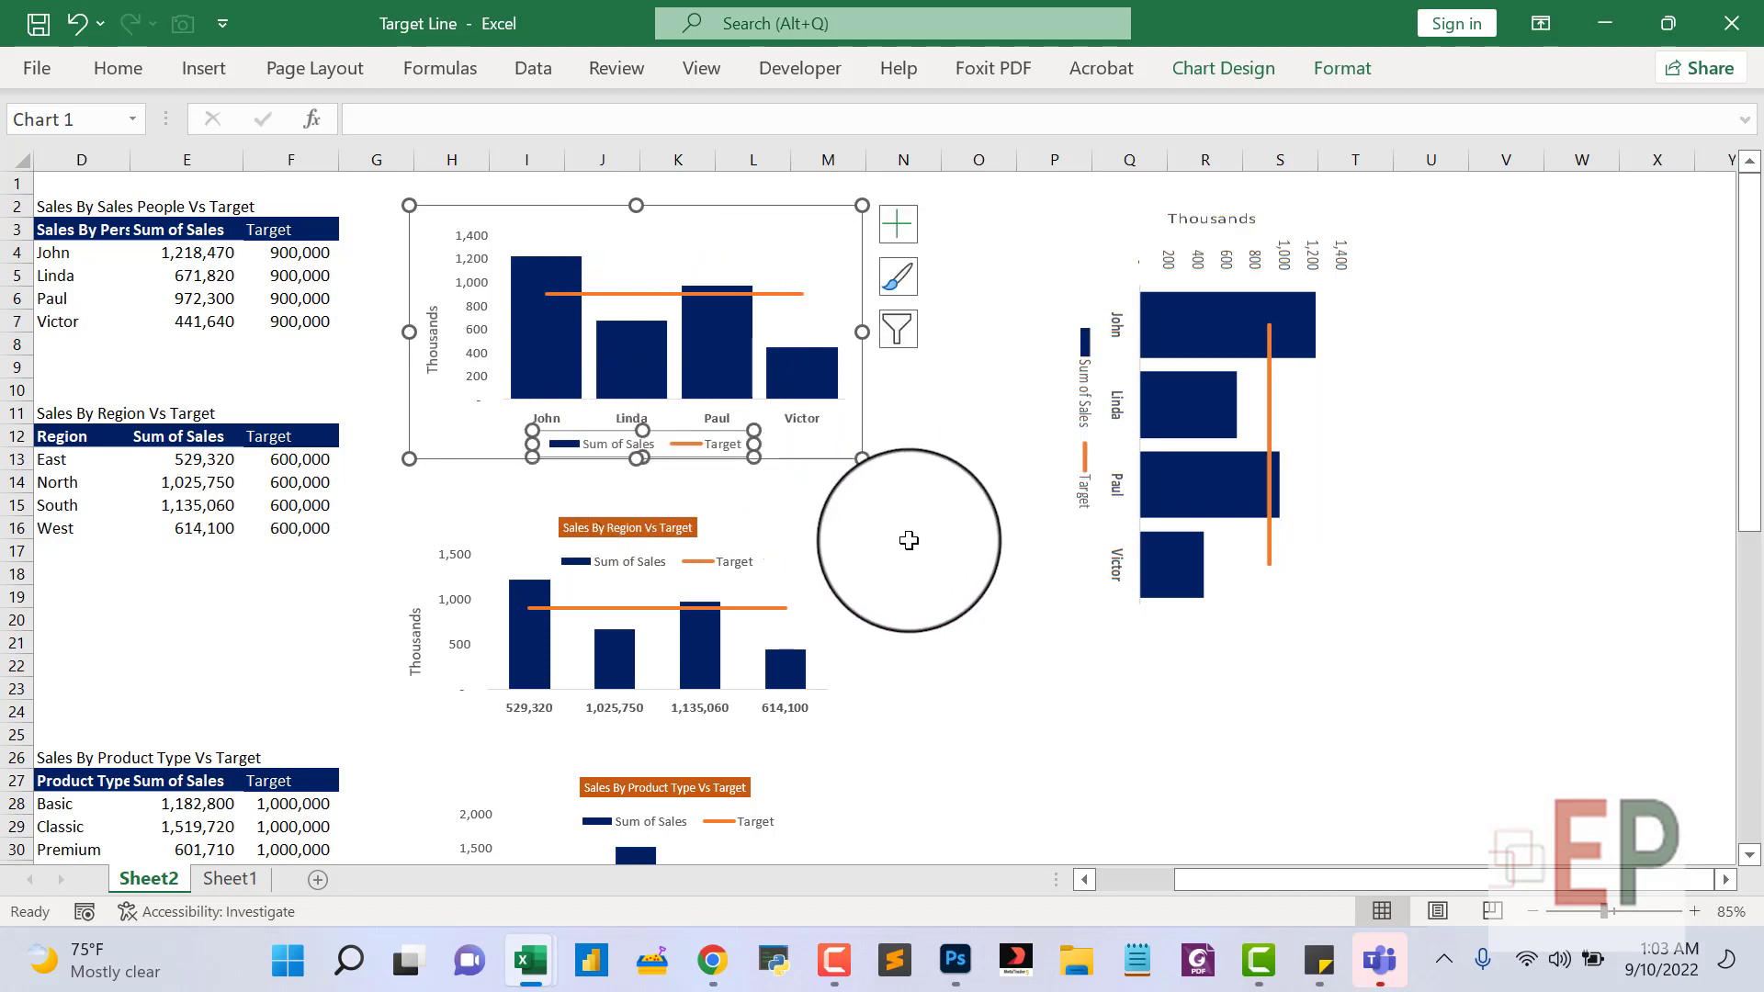
left_click(903, 551)
Enlarge the sales people chart slightly upward into row 1 and sideways into column N.
left_click(496, 313)
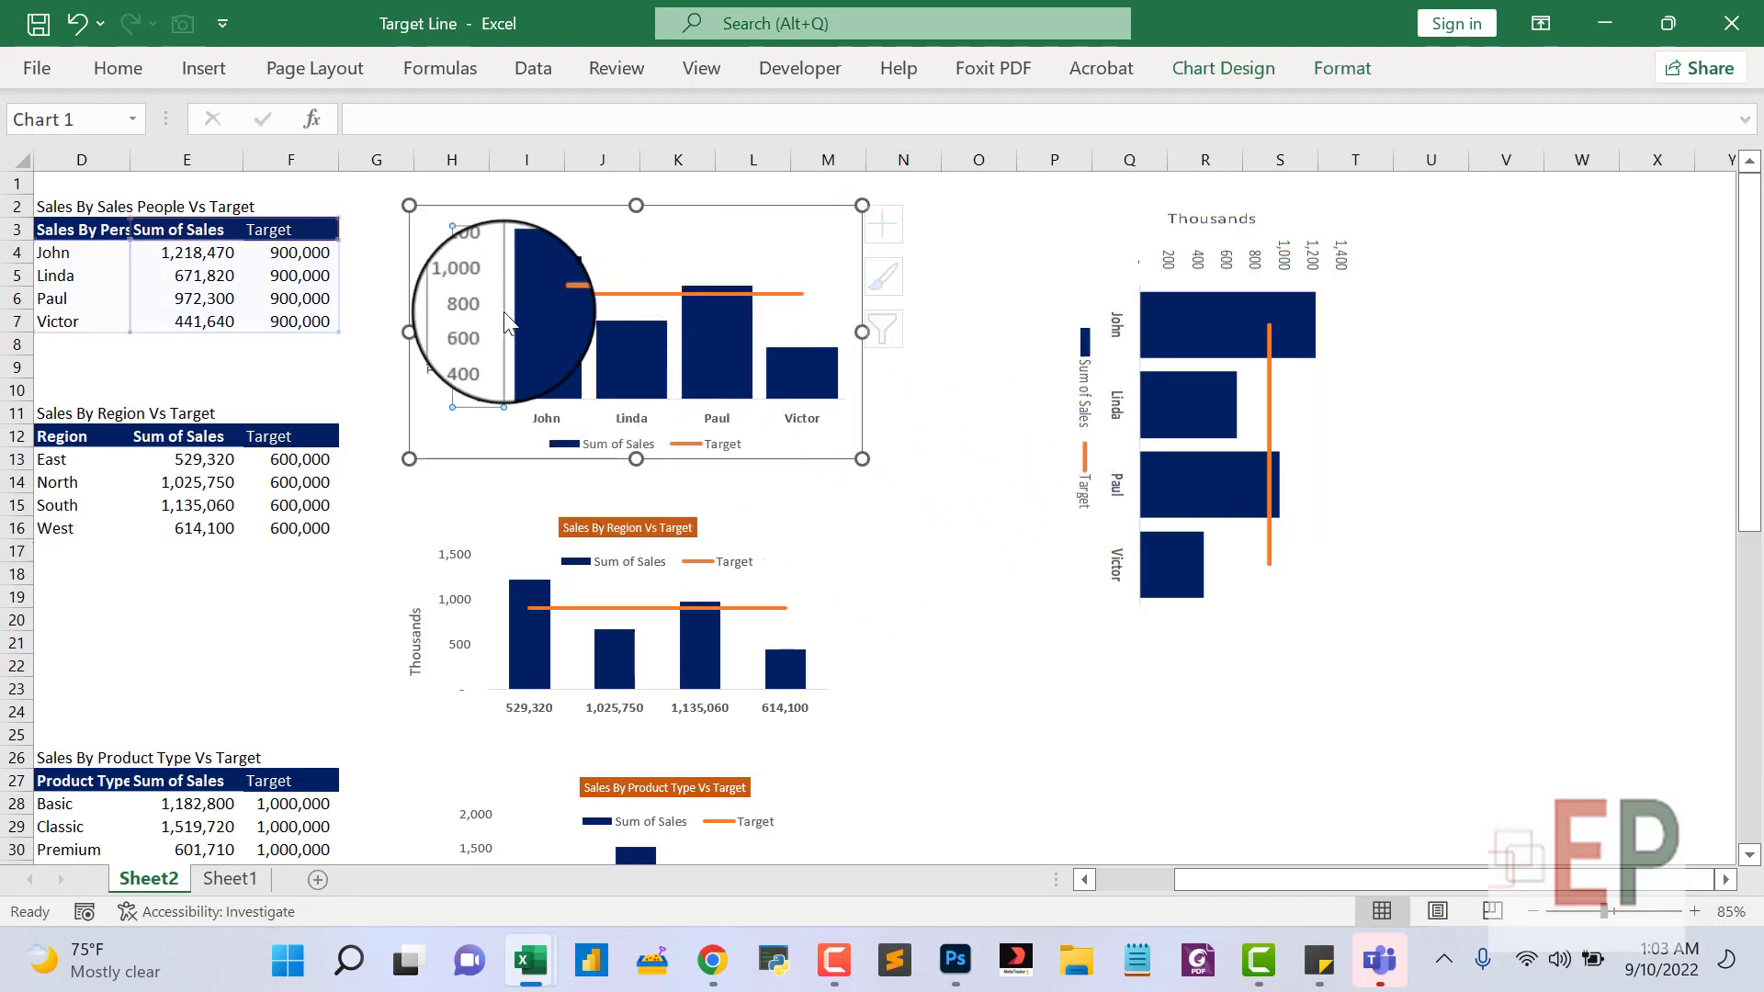
left_click_drag(634, 204, 634, 187)
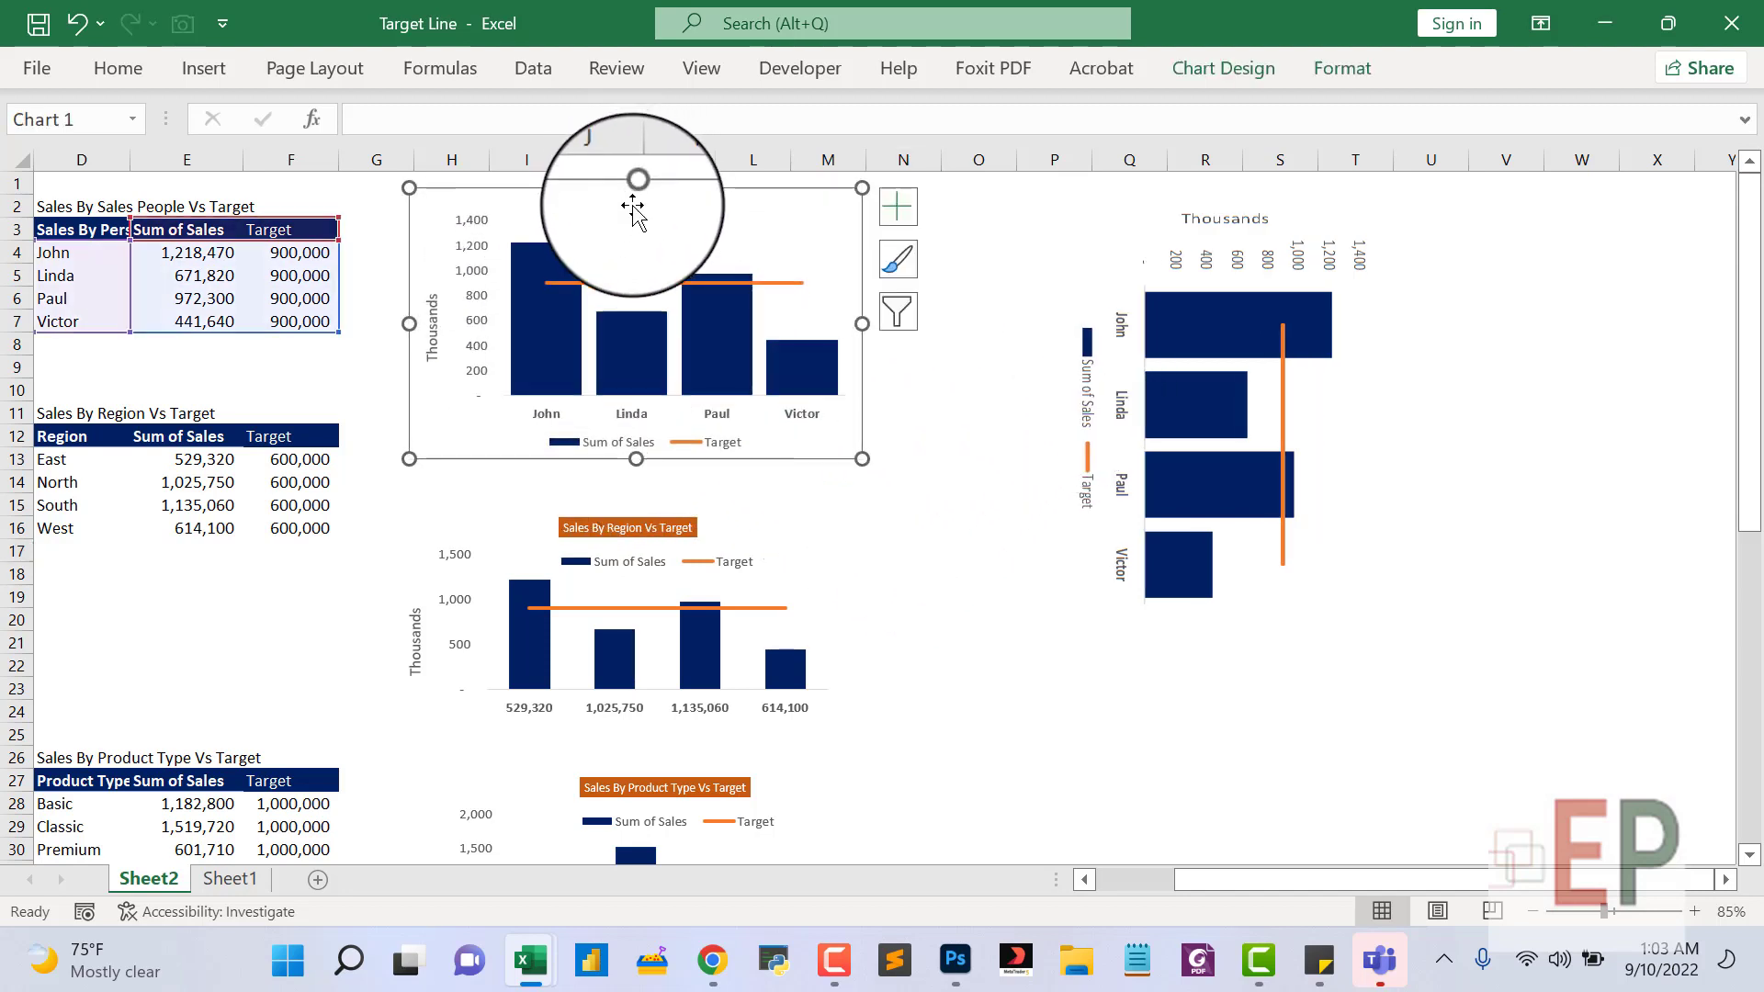
left_click_drag(862, 323, 886, 329)
left_click(980, 550)
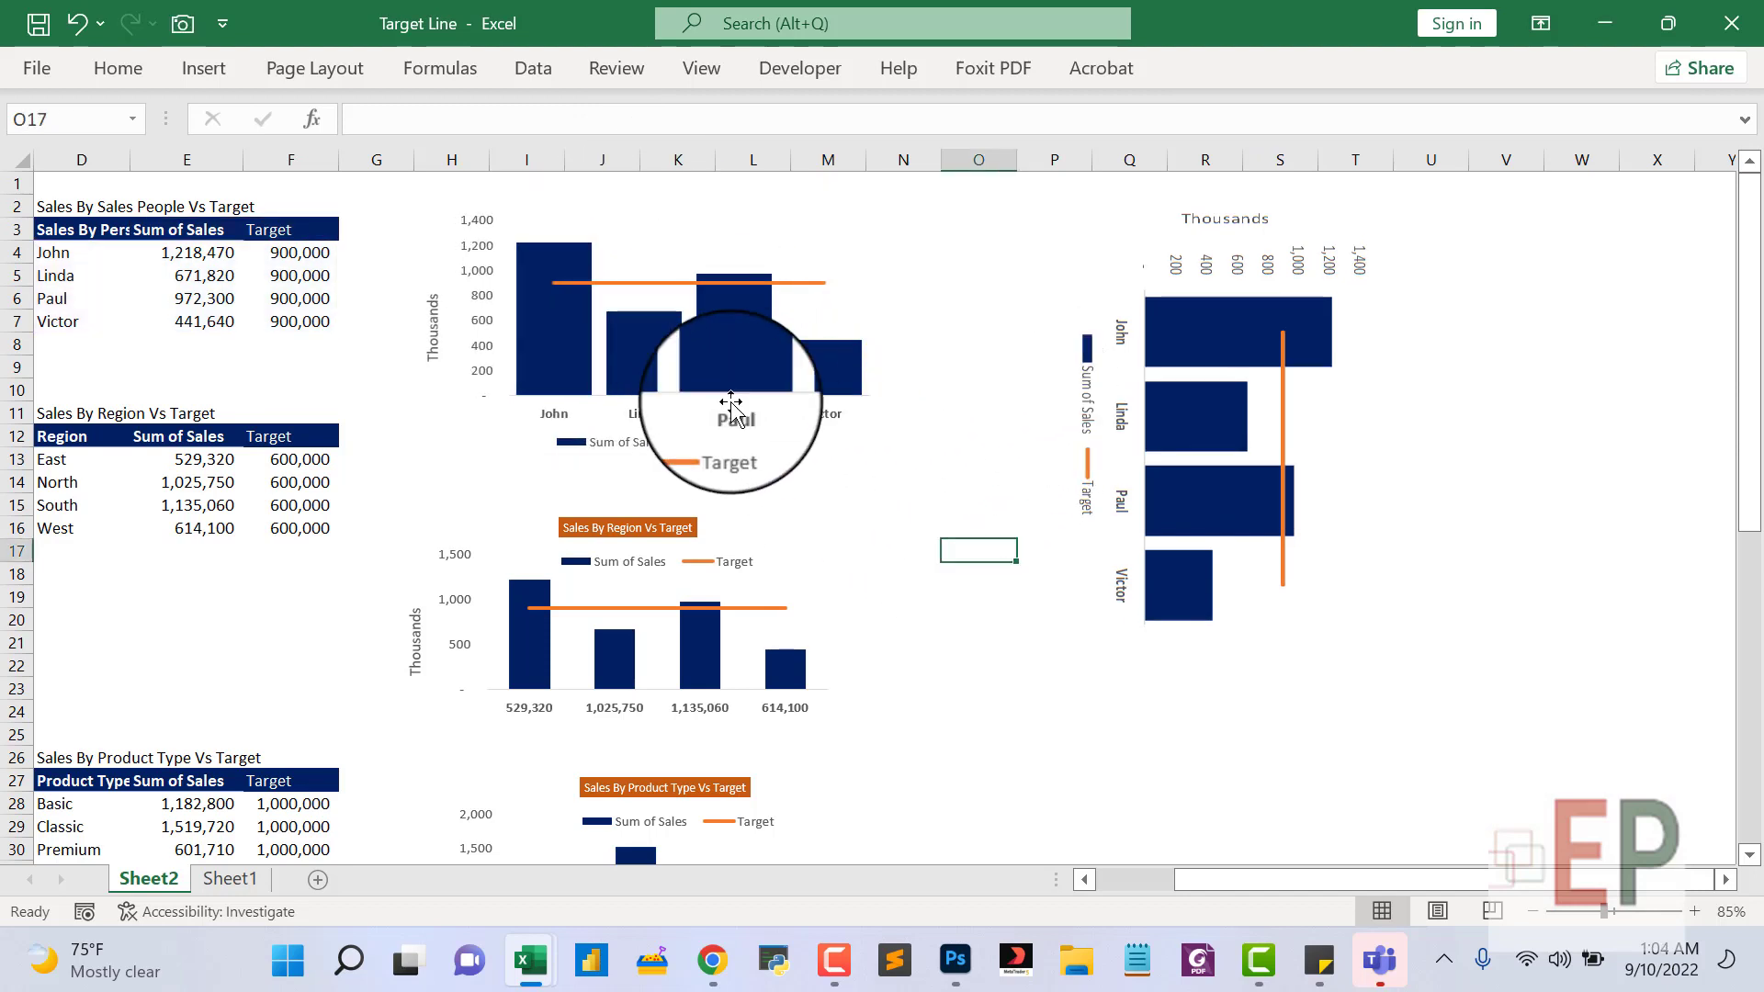
Move the sales people chart's legend slightly to the right, centring it more under the columns.
left_click(657, 443)
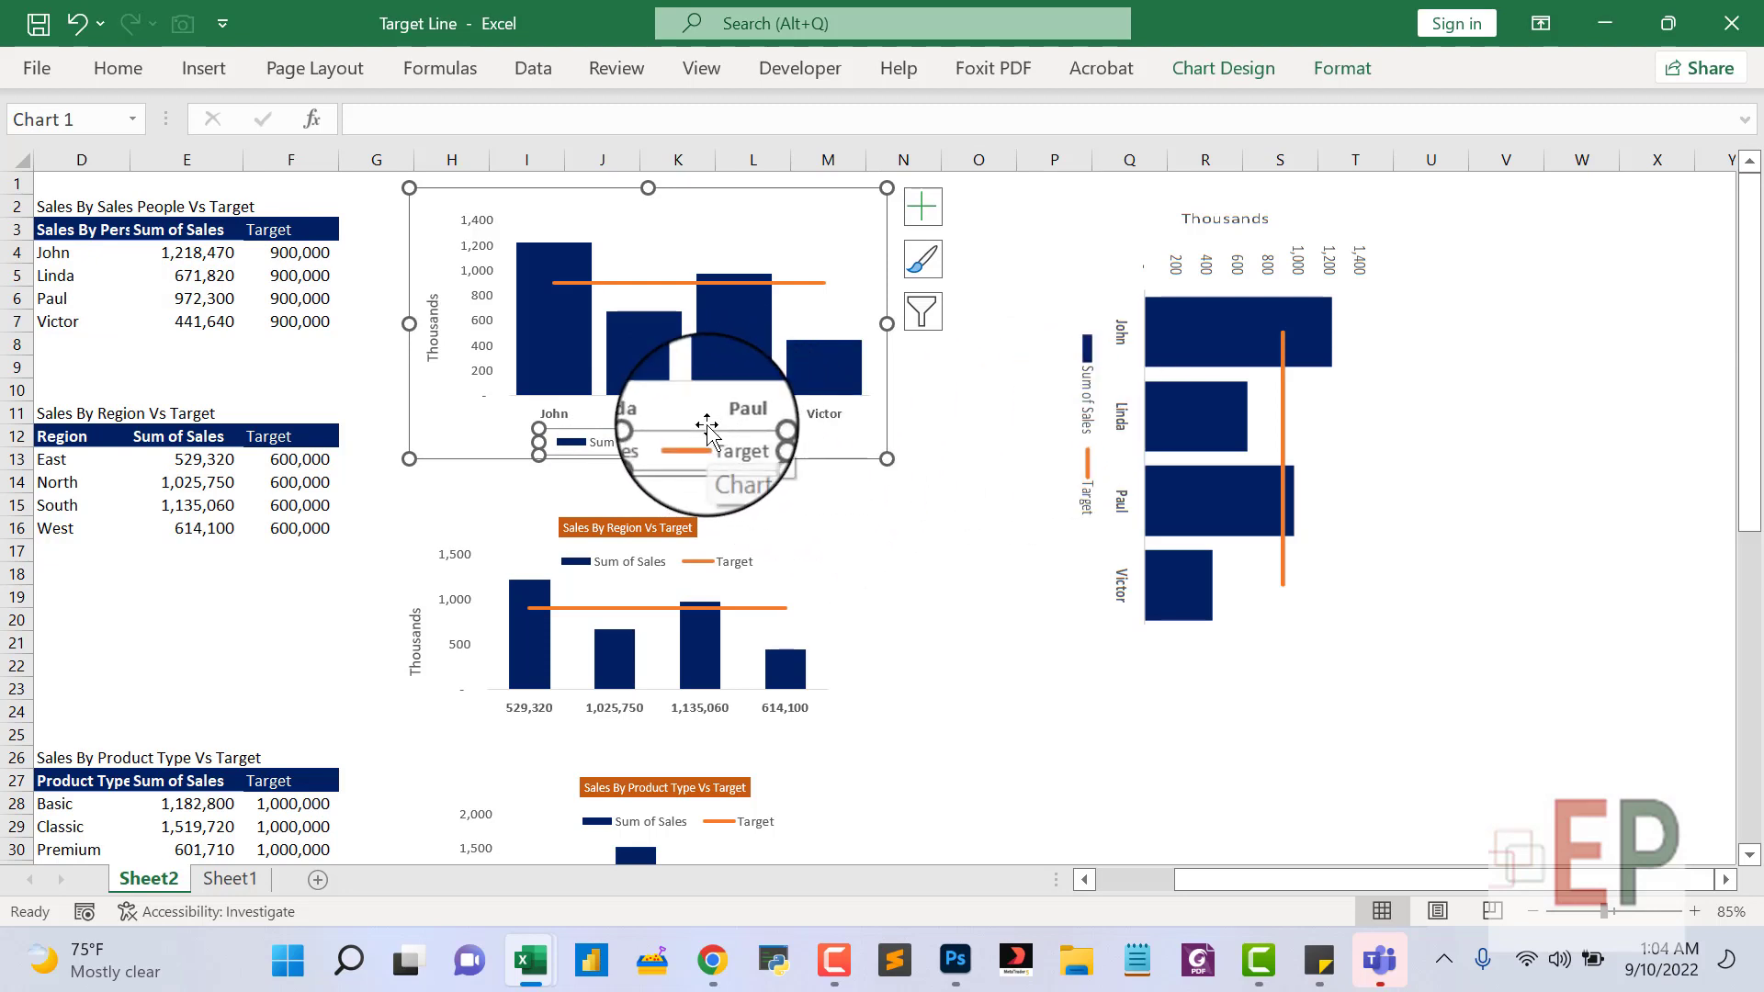
left_click_drag(707, 428, 750, 430)
left_click(1047, 253)
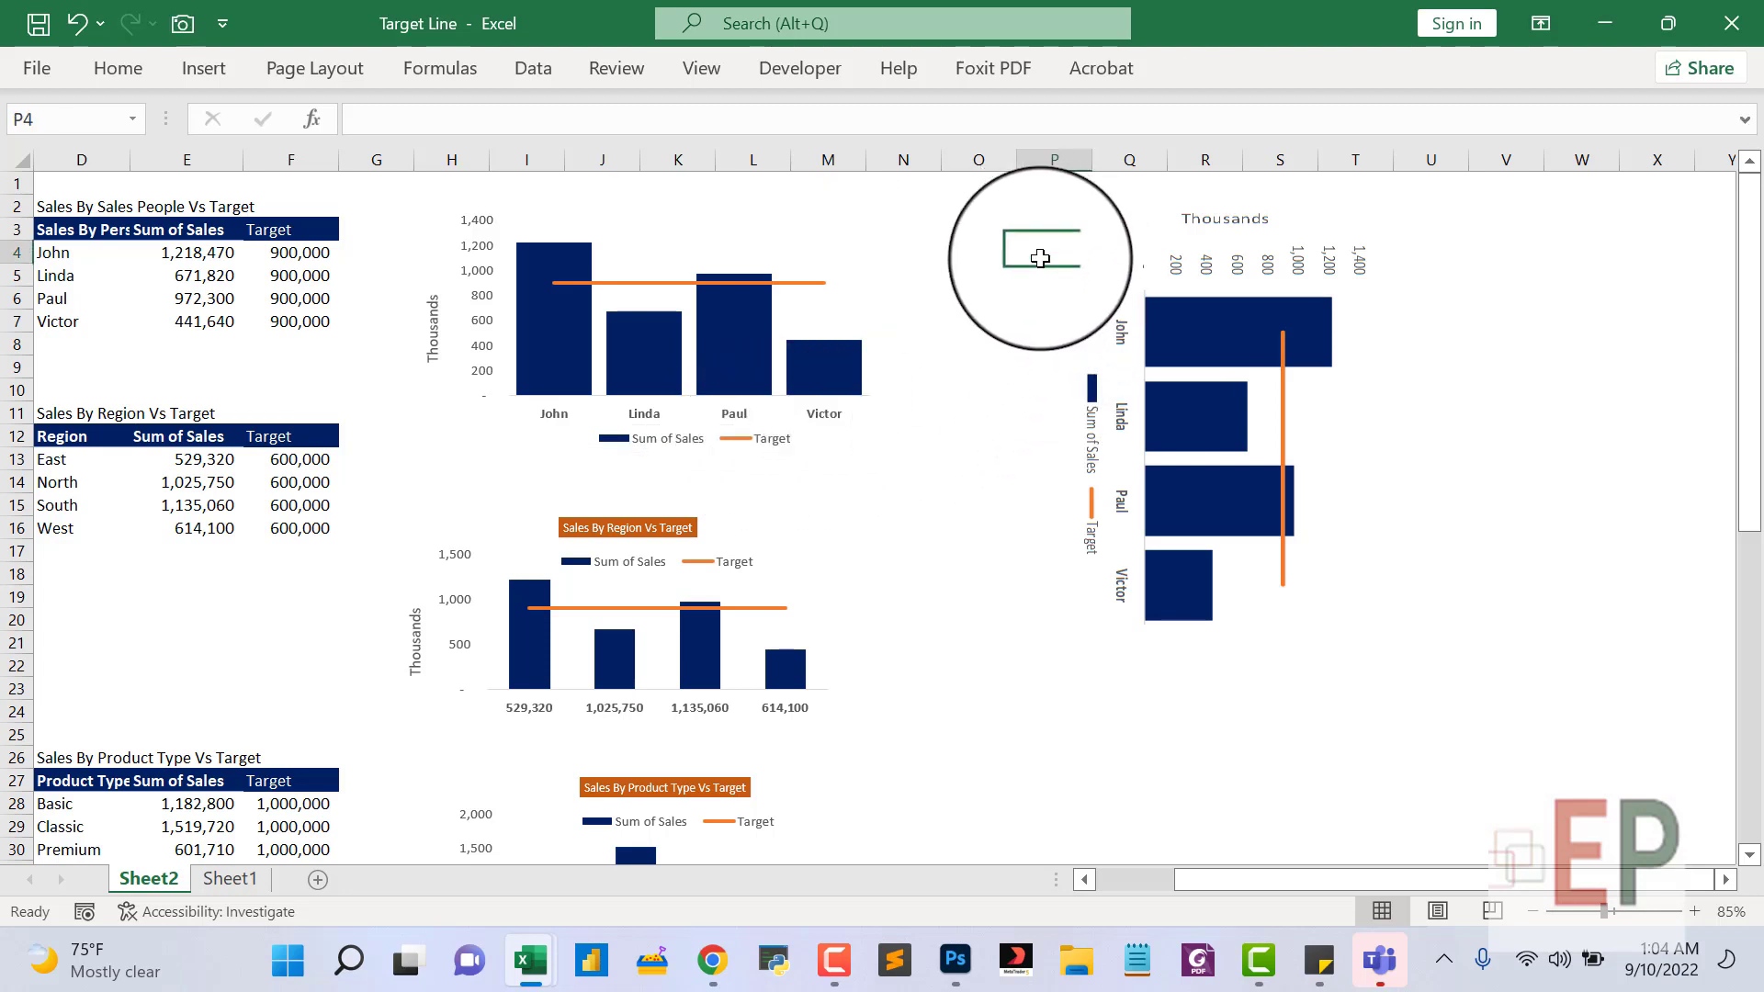
Delete the Thousands axis title from the sales people chart and widen the linked picture slightly.
left_click(436, 364)
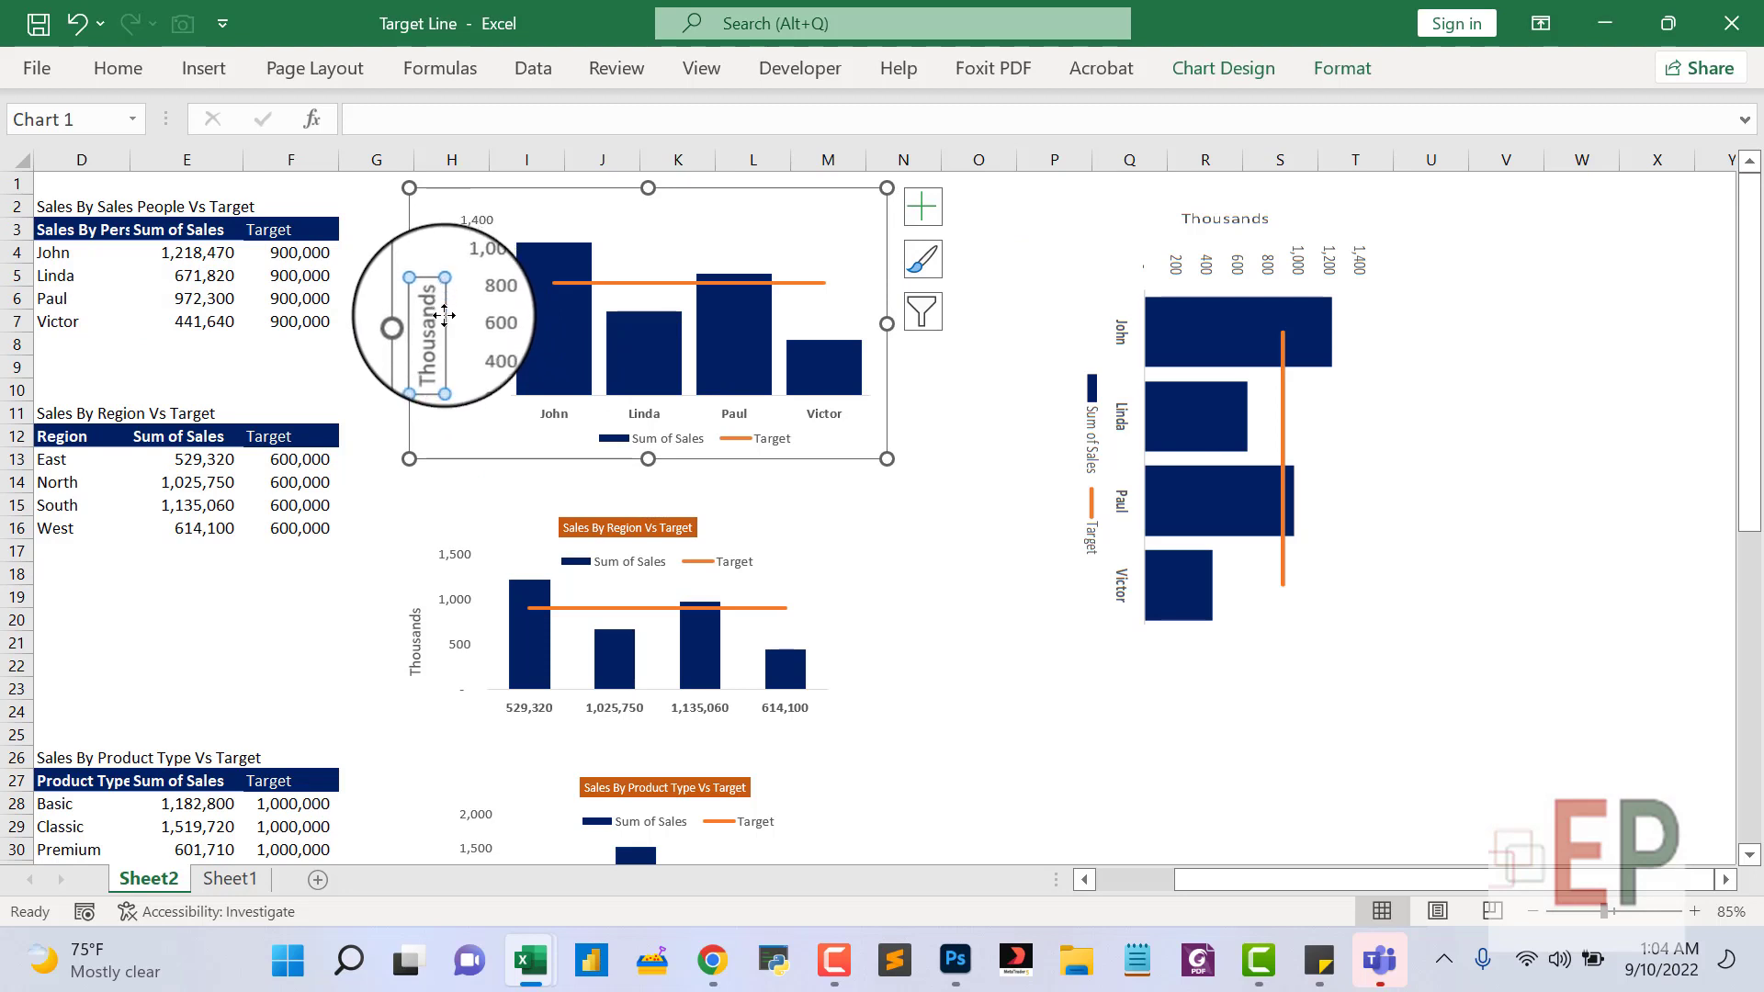
key("Delete")
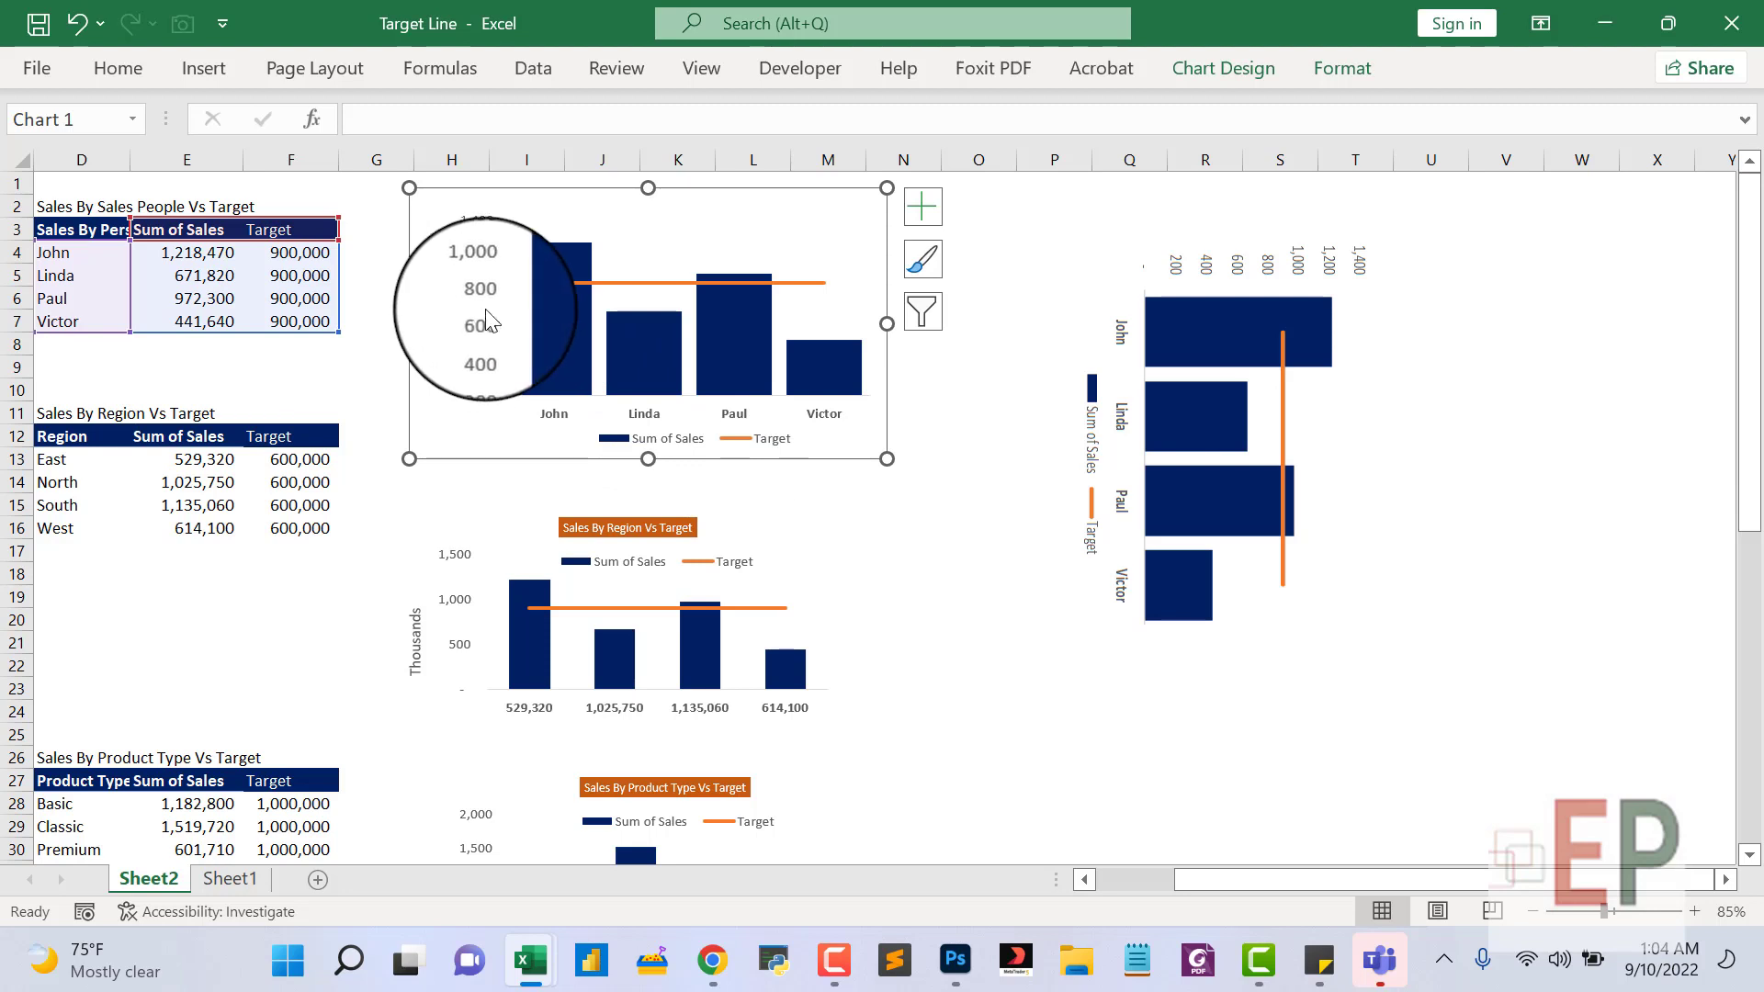
left_click(537, 310)
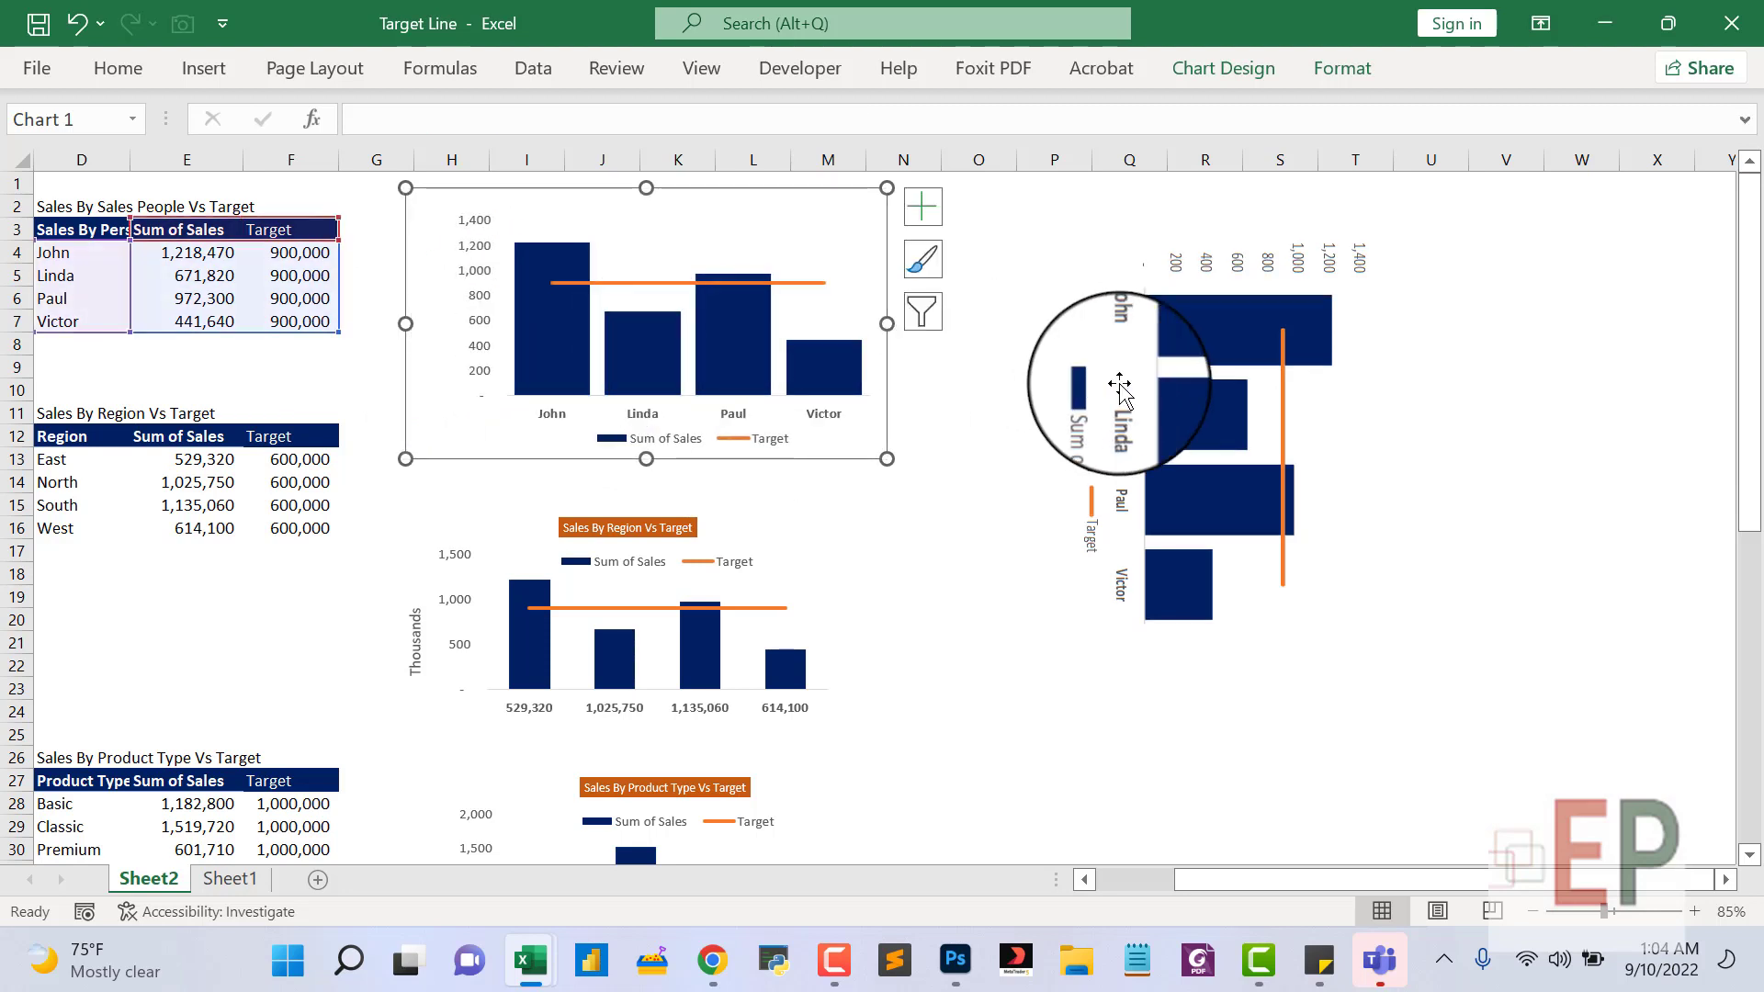
left_click(1181, 395)
left_click_drag(1389, 411, 1399, 411)
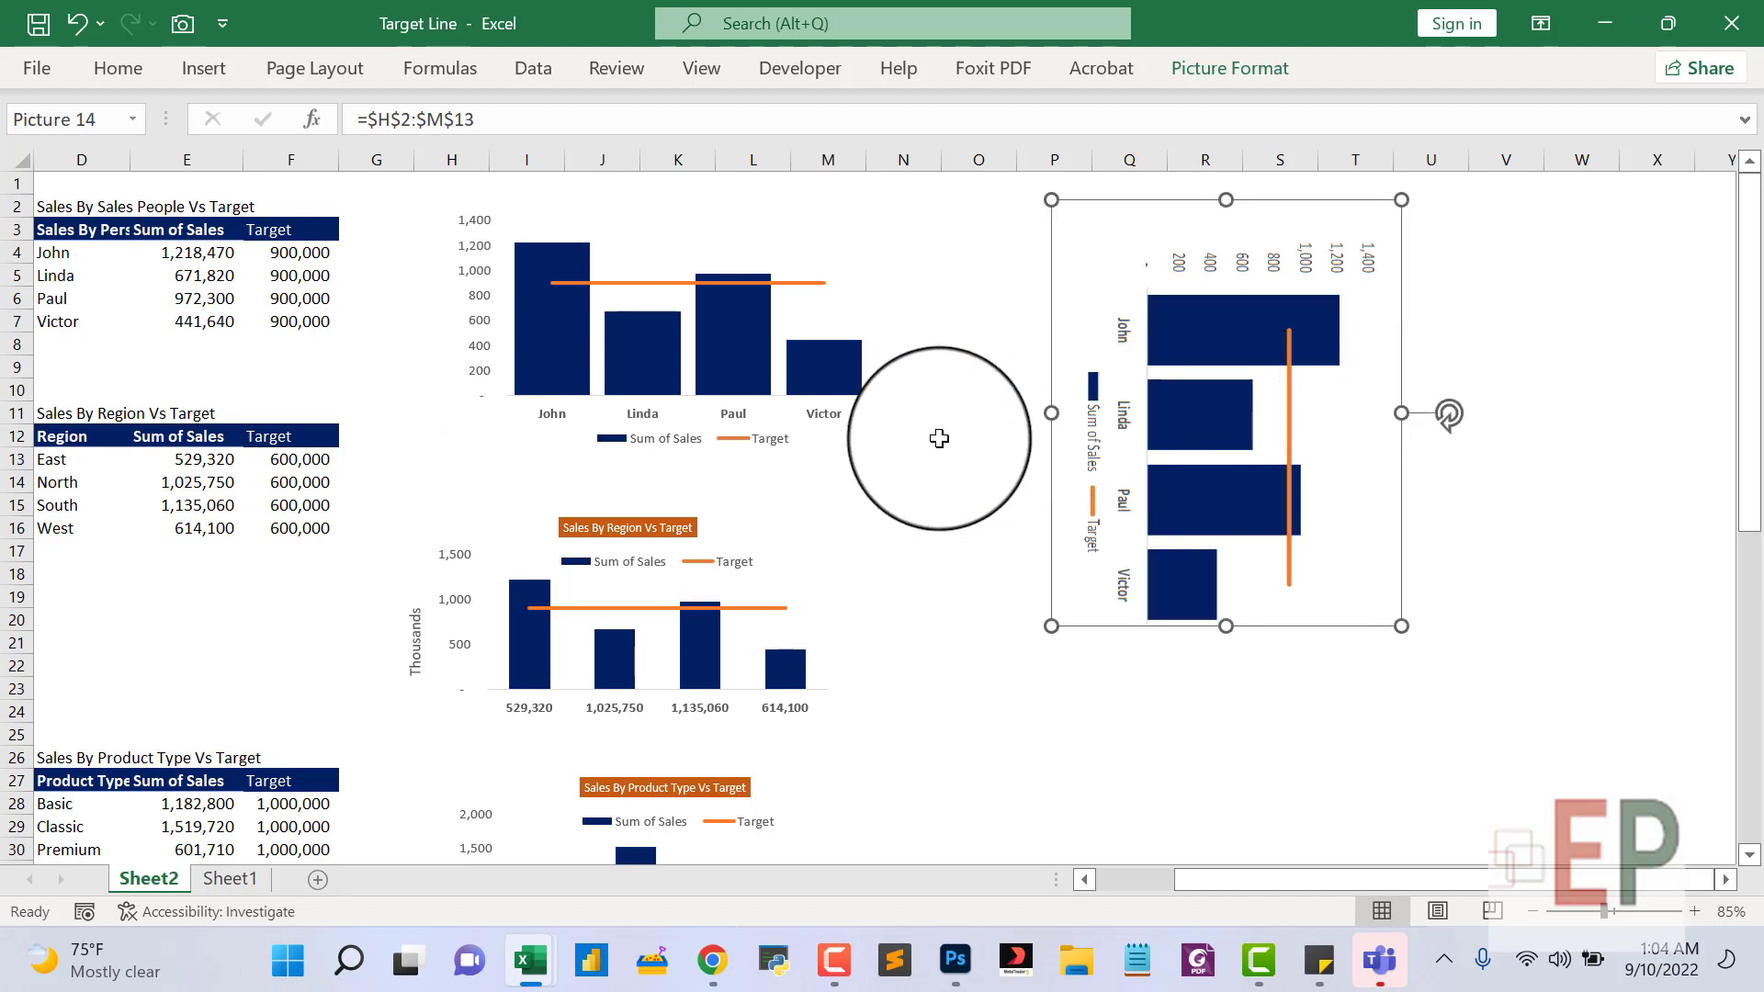
Move the sales people chart's legend slightly left and up, closer to the category labels.
left_click(634, 439)
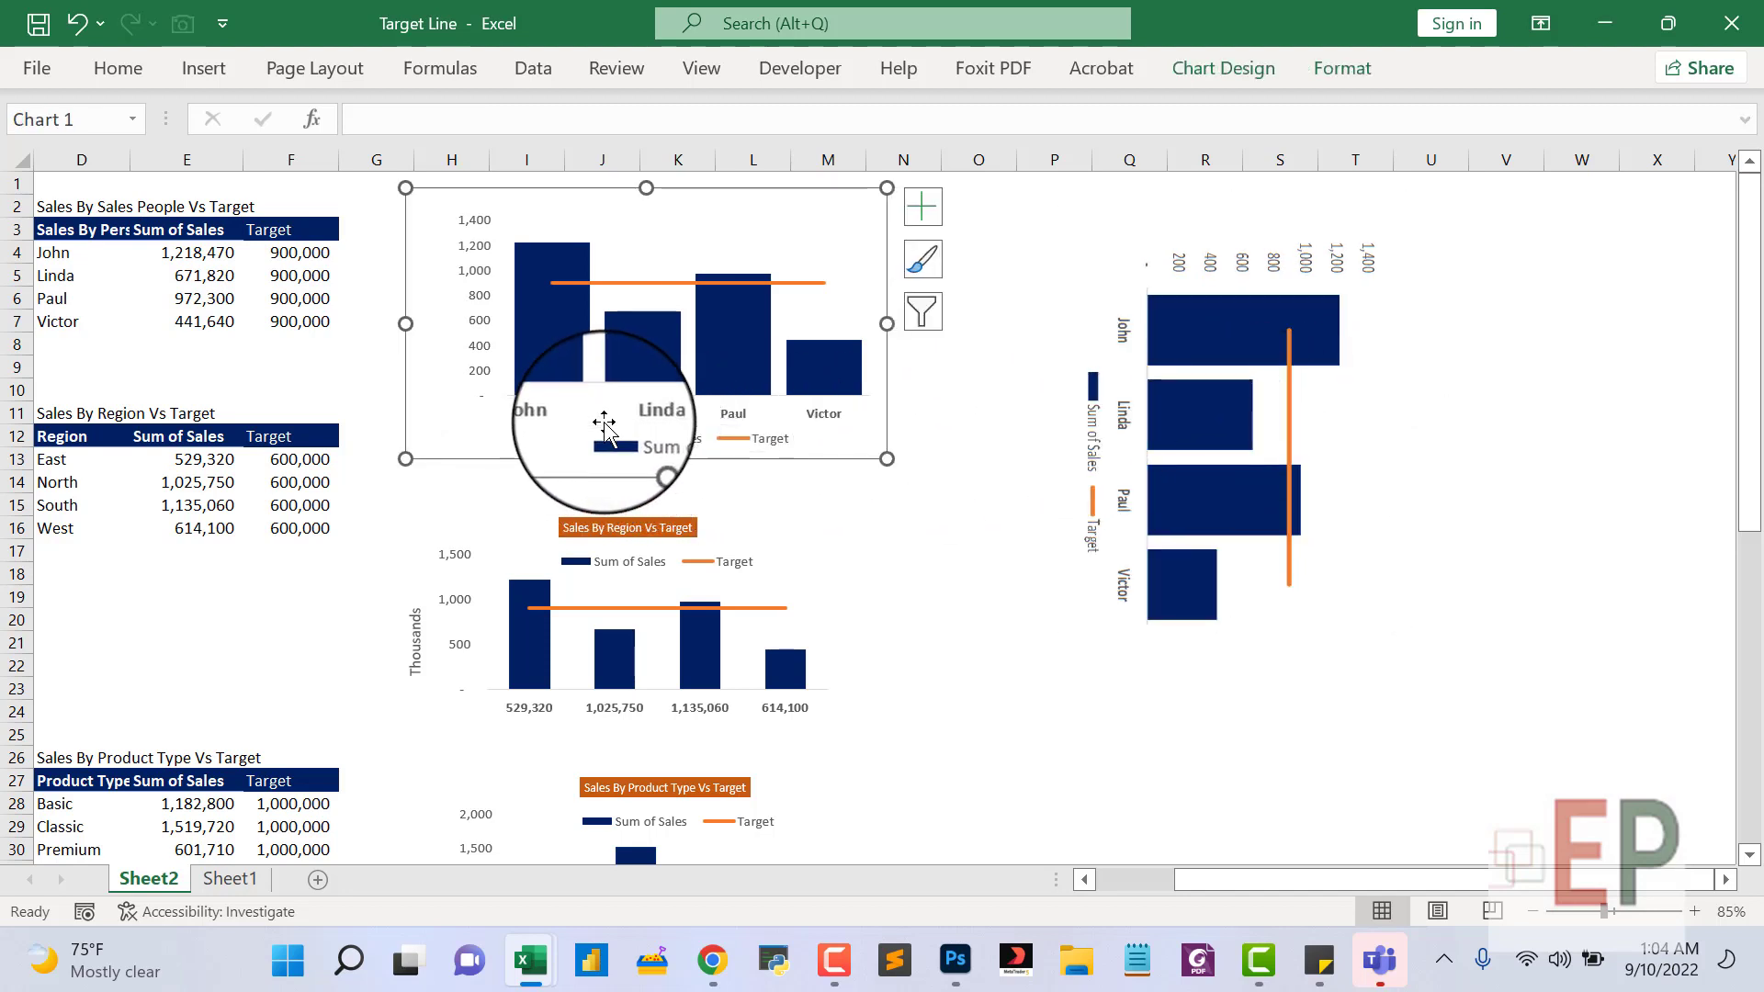
left_click_drag(603, 425, 600, 429)
key("ctrl+z")
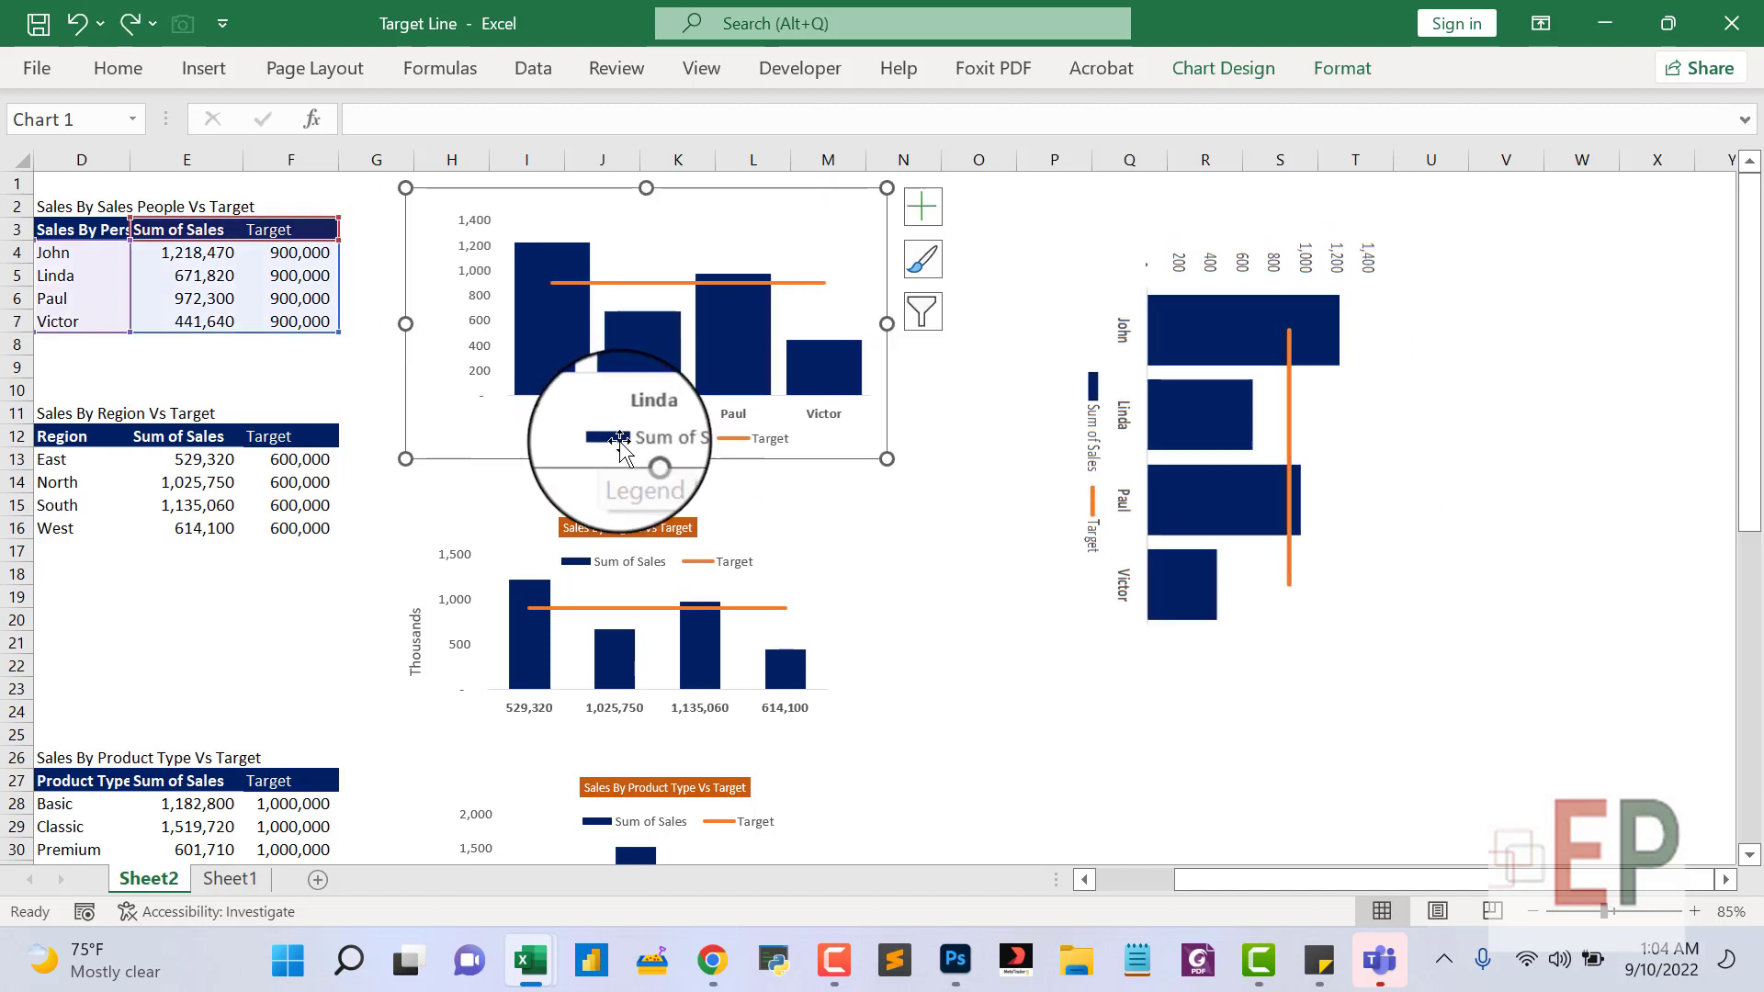
left_click(617, 432)
left_click_drag(616, 427, 588, 426)
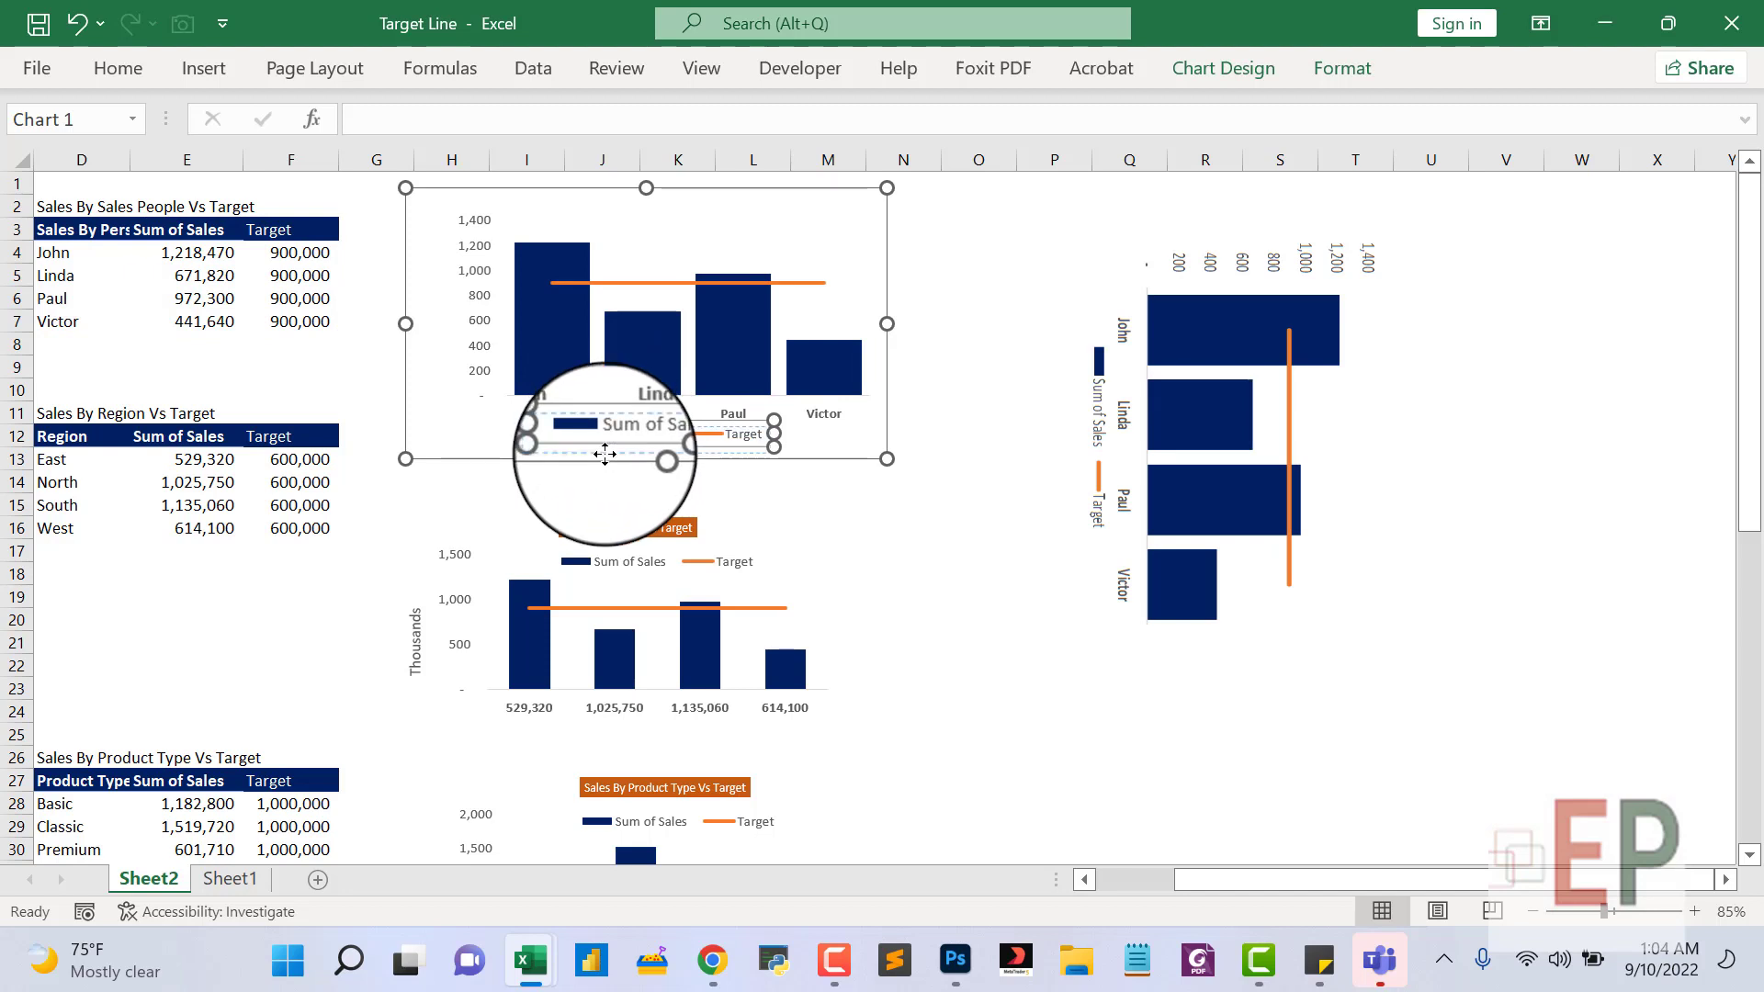
Increase the gap width of the Sum of Sales columns in the sales people chart so the columns are clearly narrower.
left_click(1181, 335)
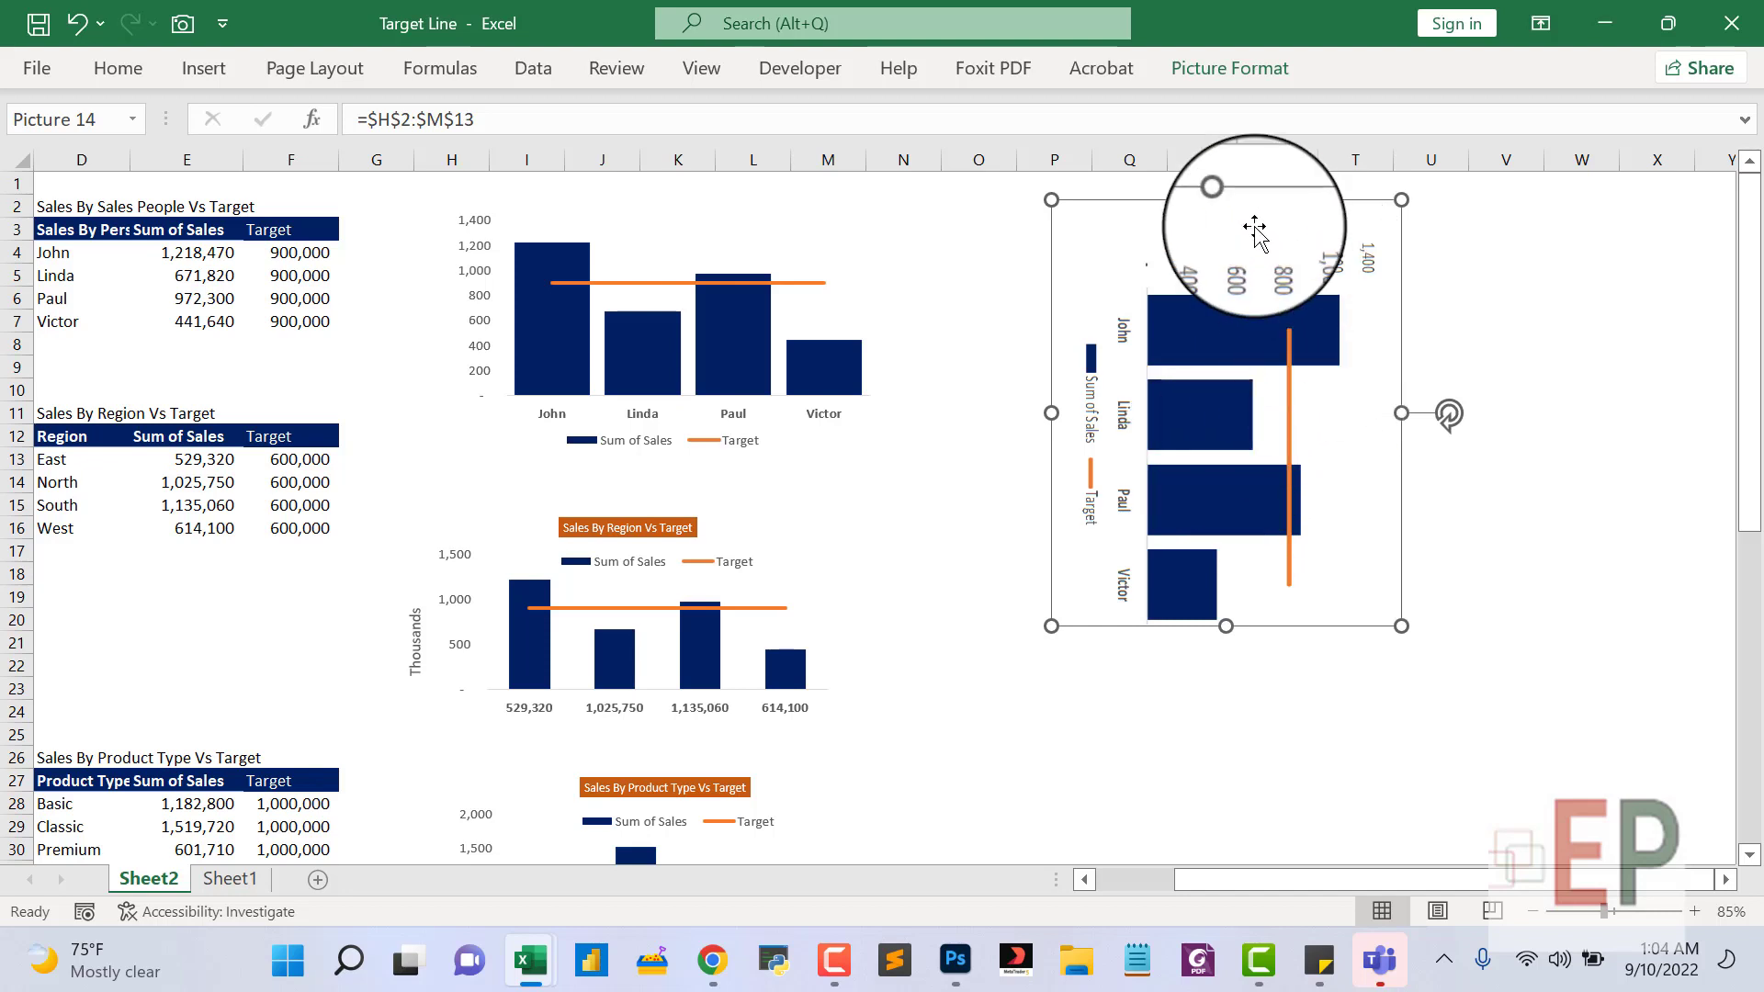
left_click(737, 347)
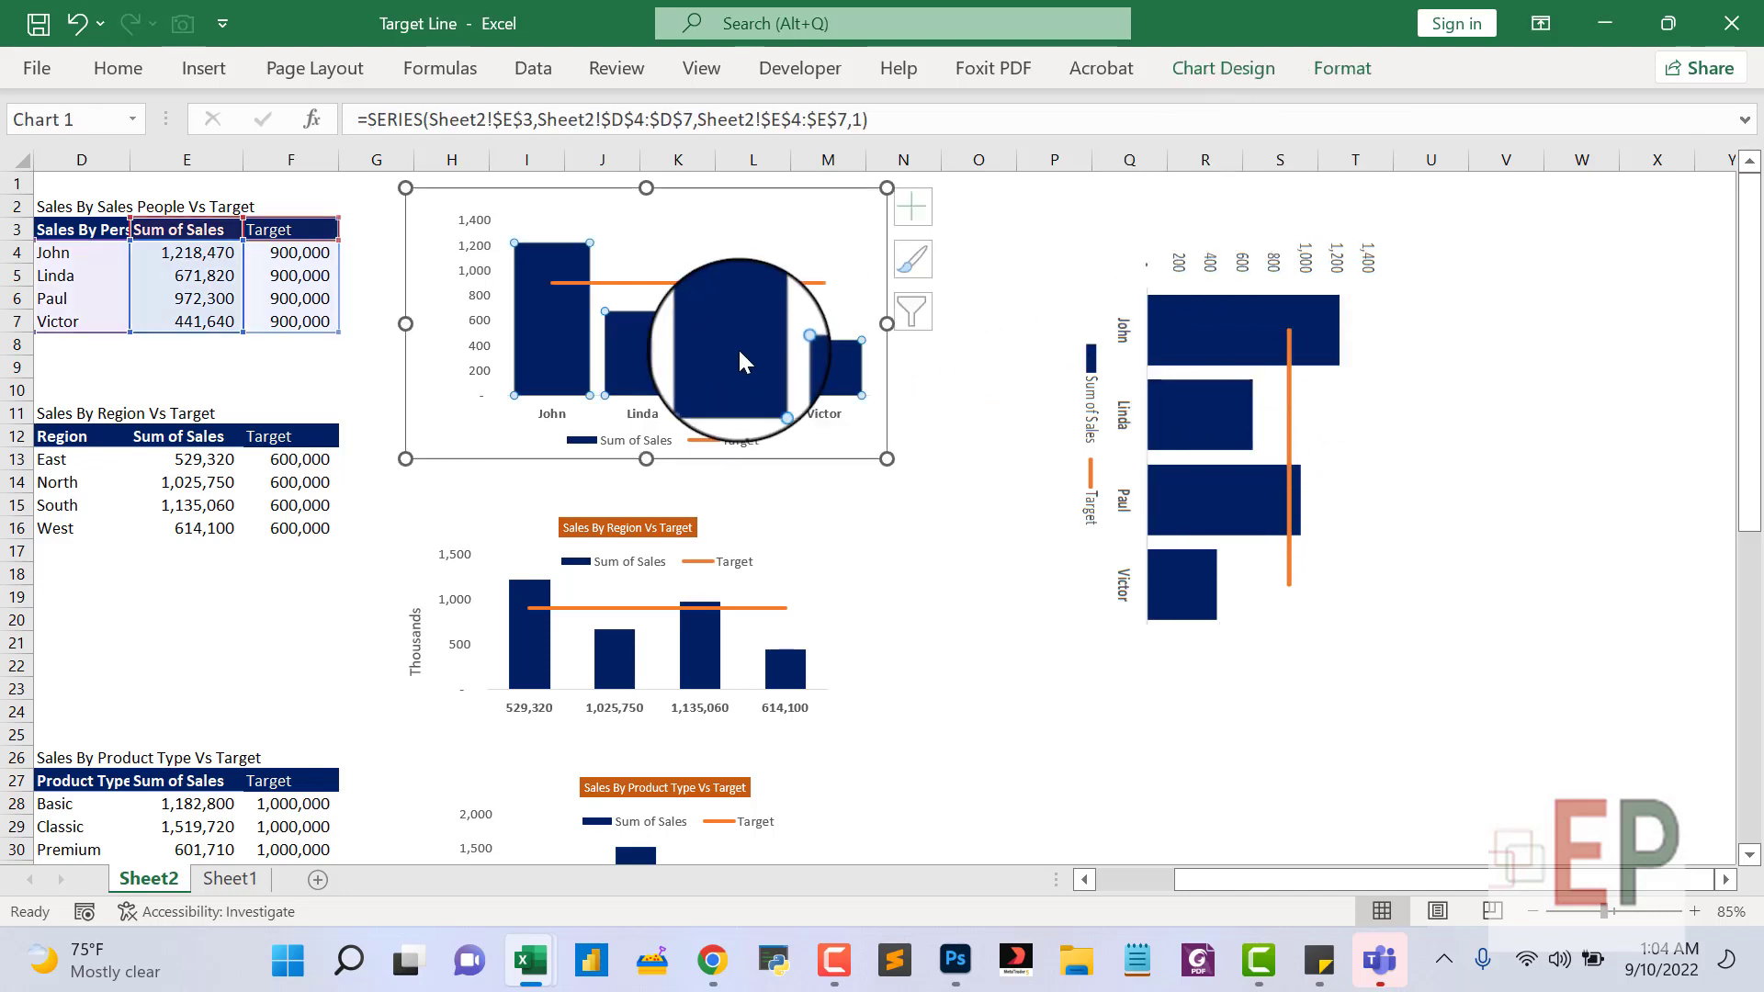
right_click(735, 340)
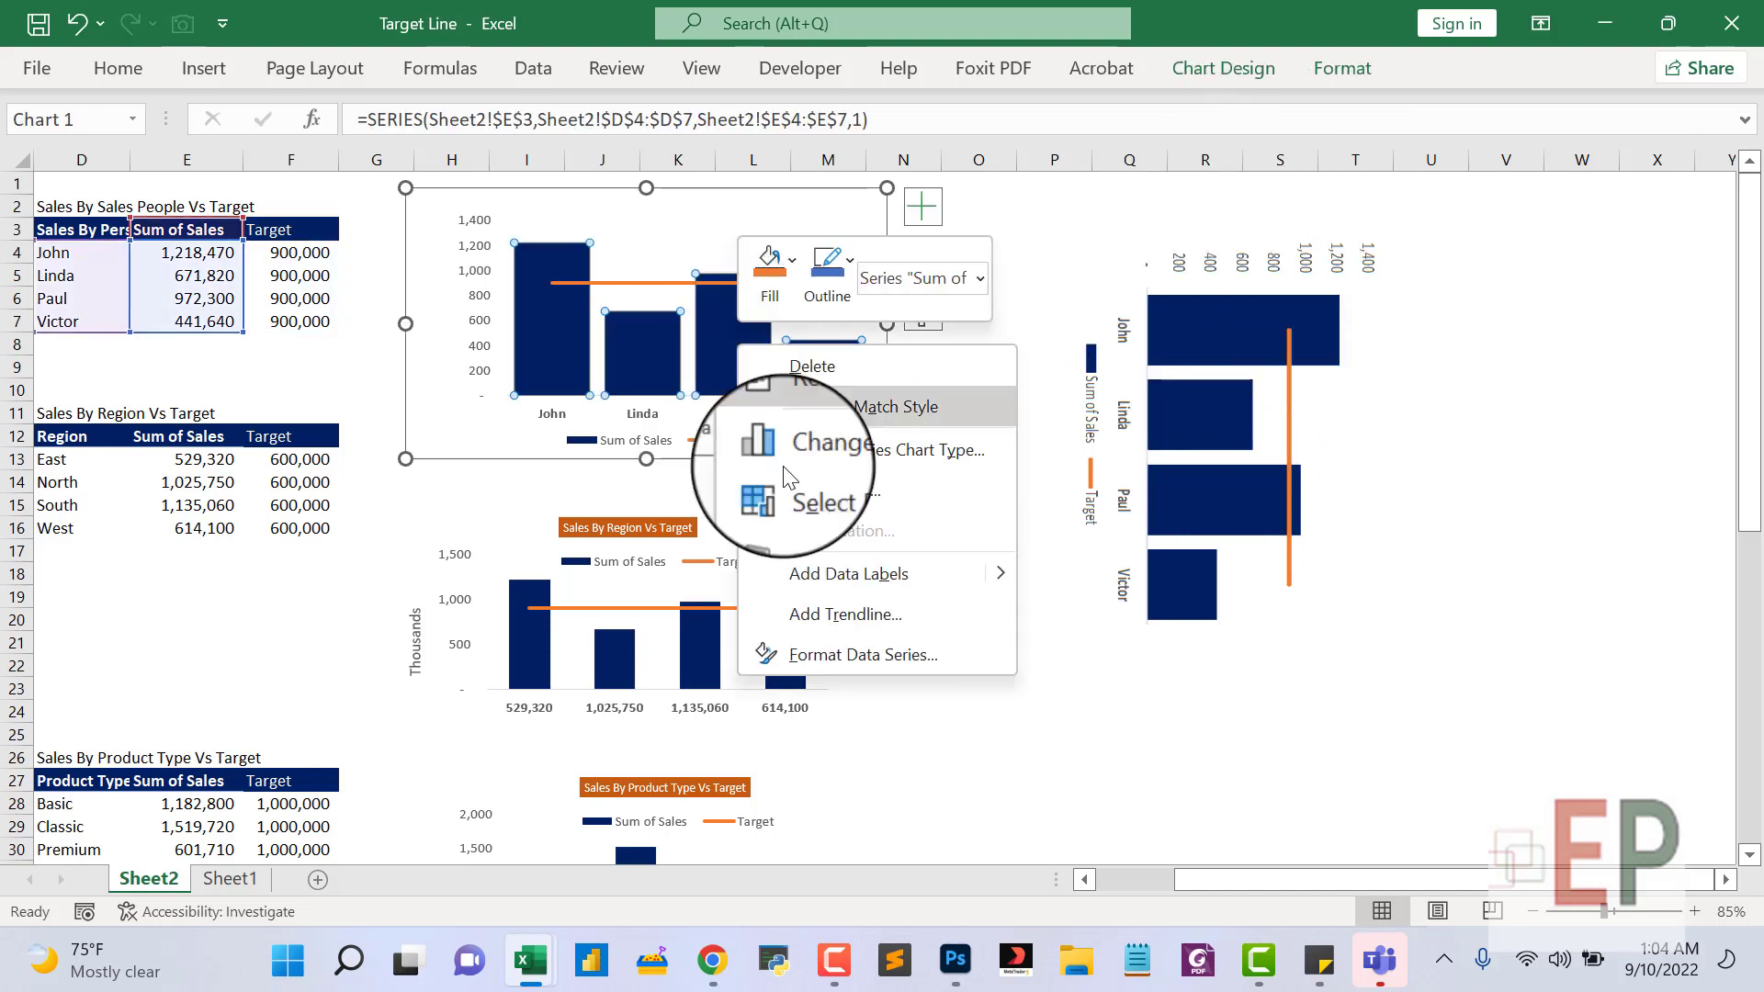
left_click(828, 663)
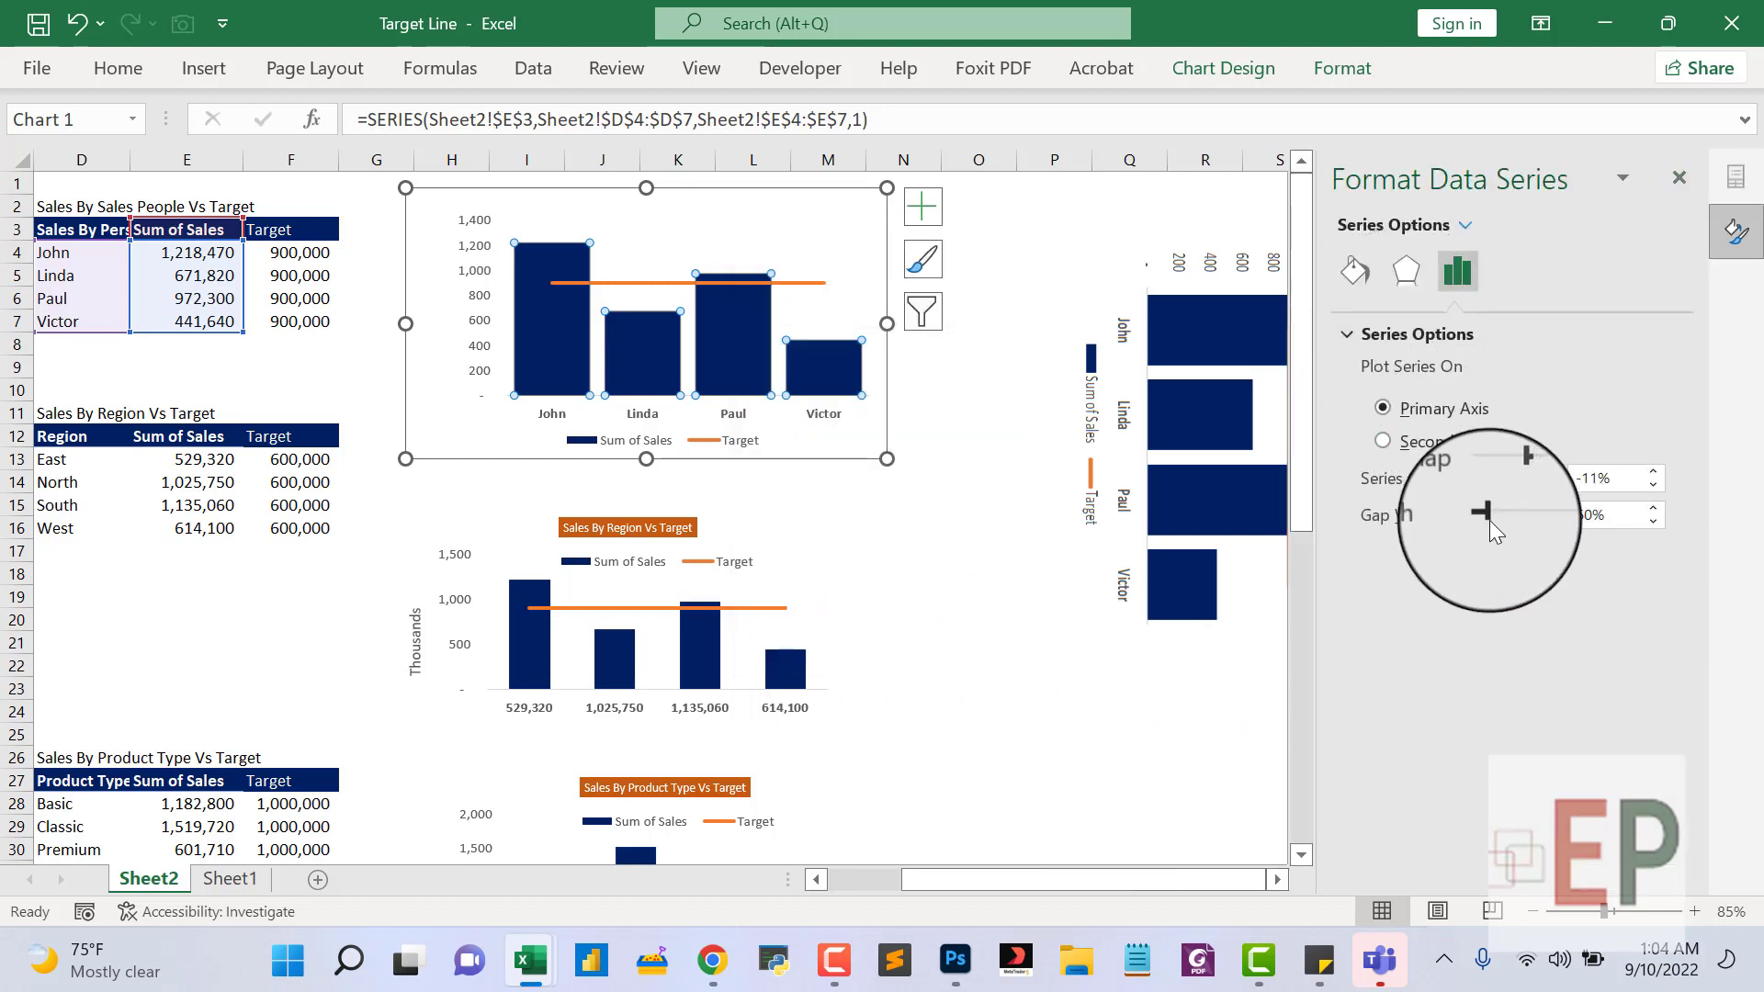
left_click_drag(1483, 522, 1495, 513)
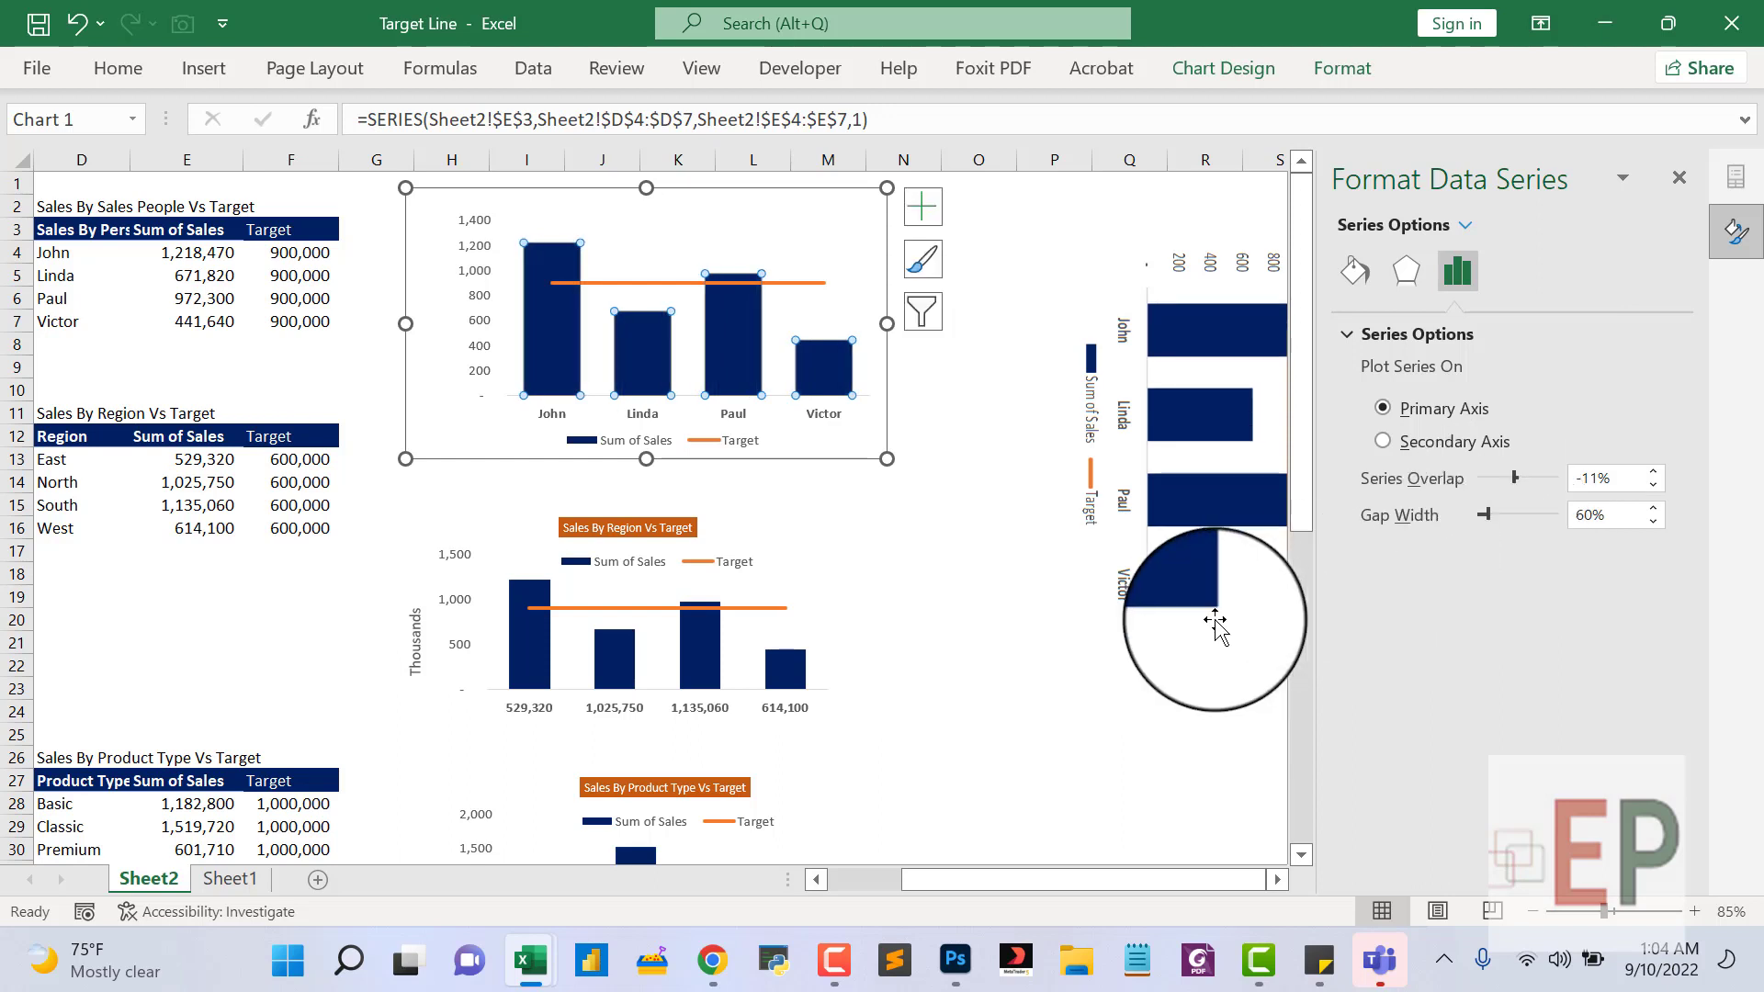
left_click_drag(1491, 509, 1502, 524)
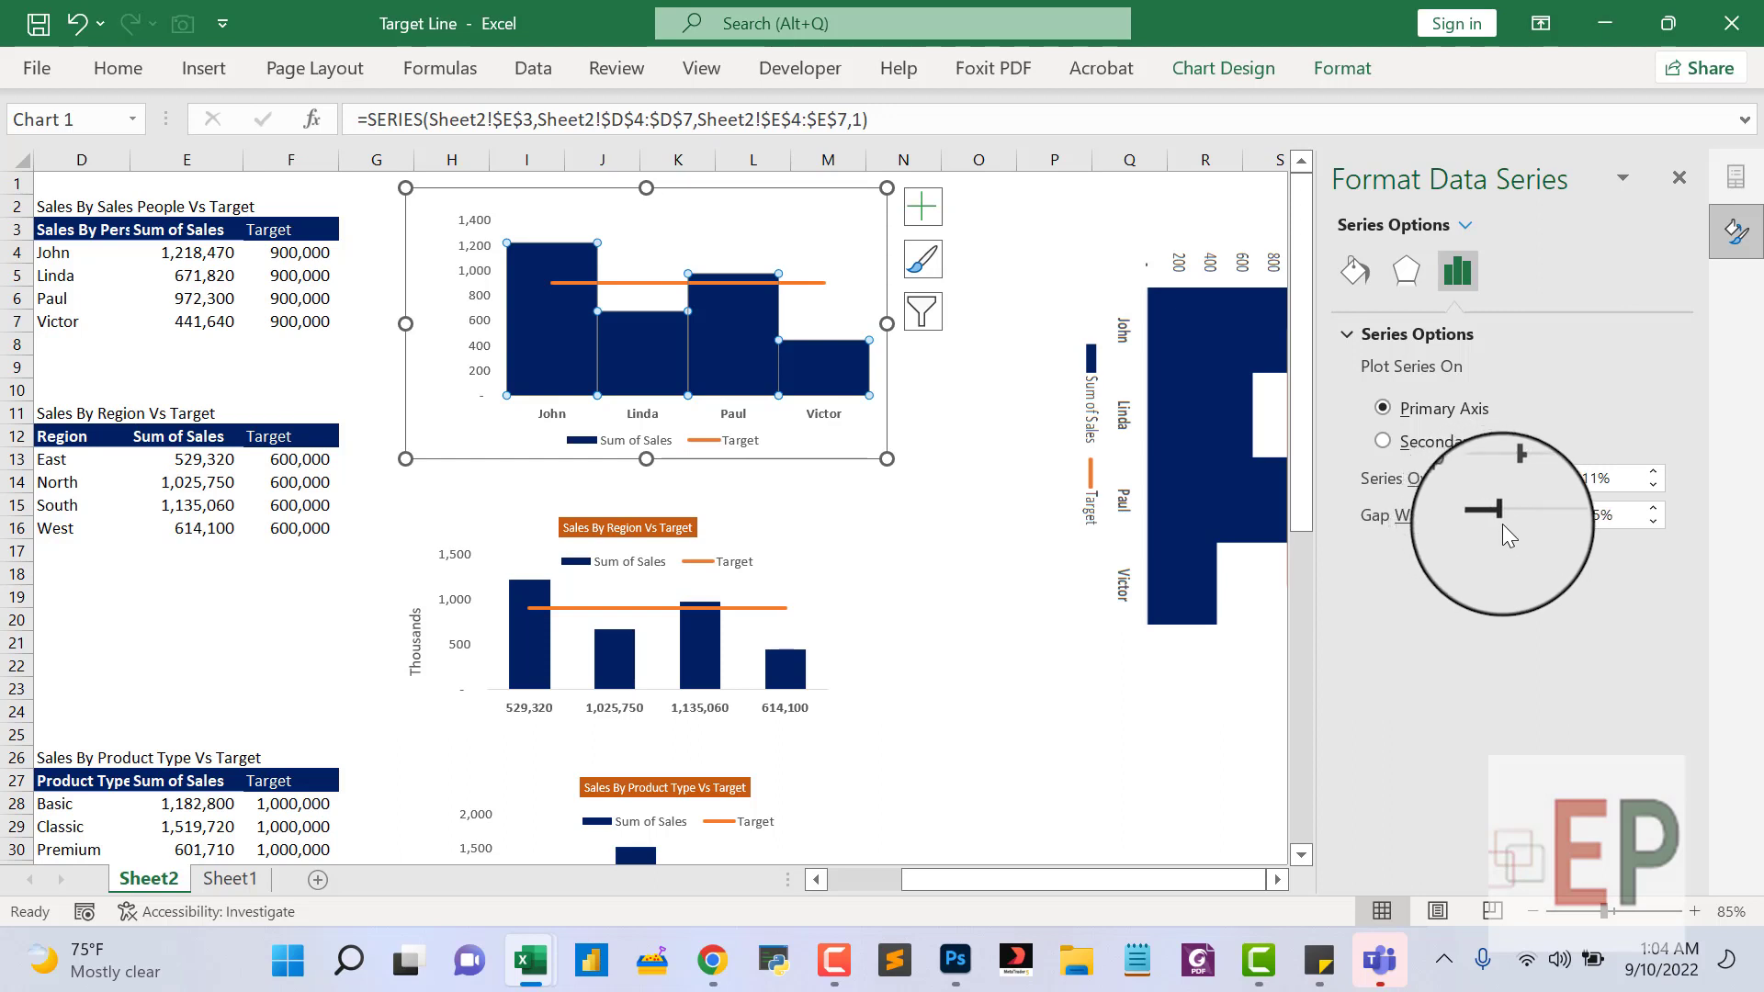
left_click(1167, 718)
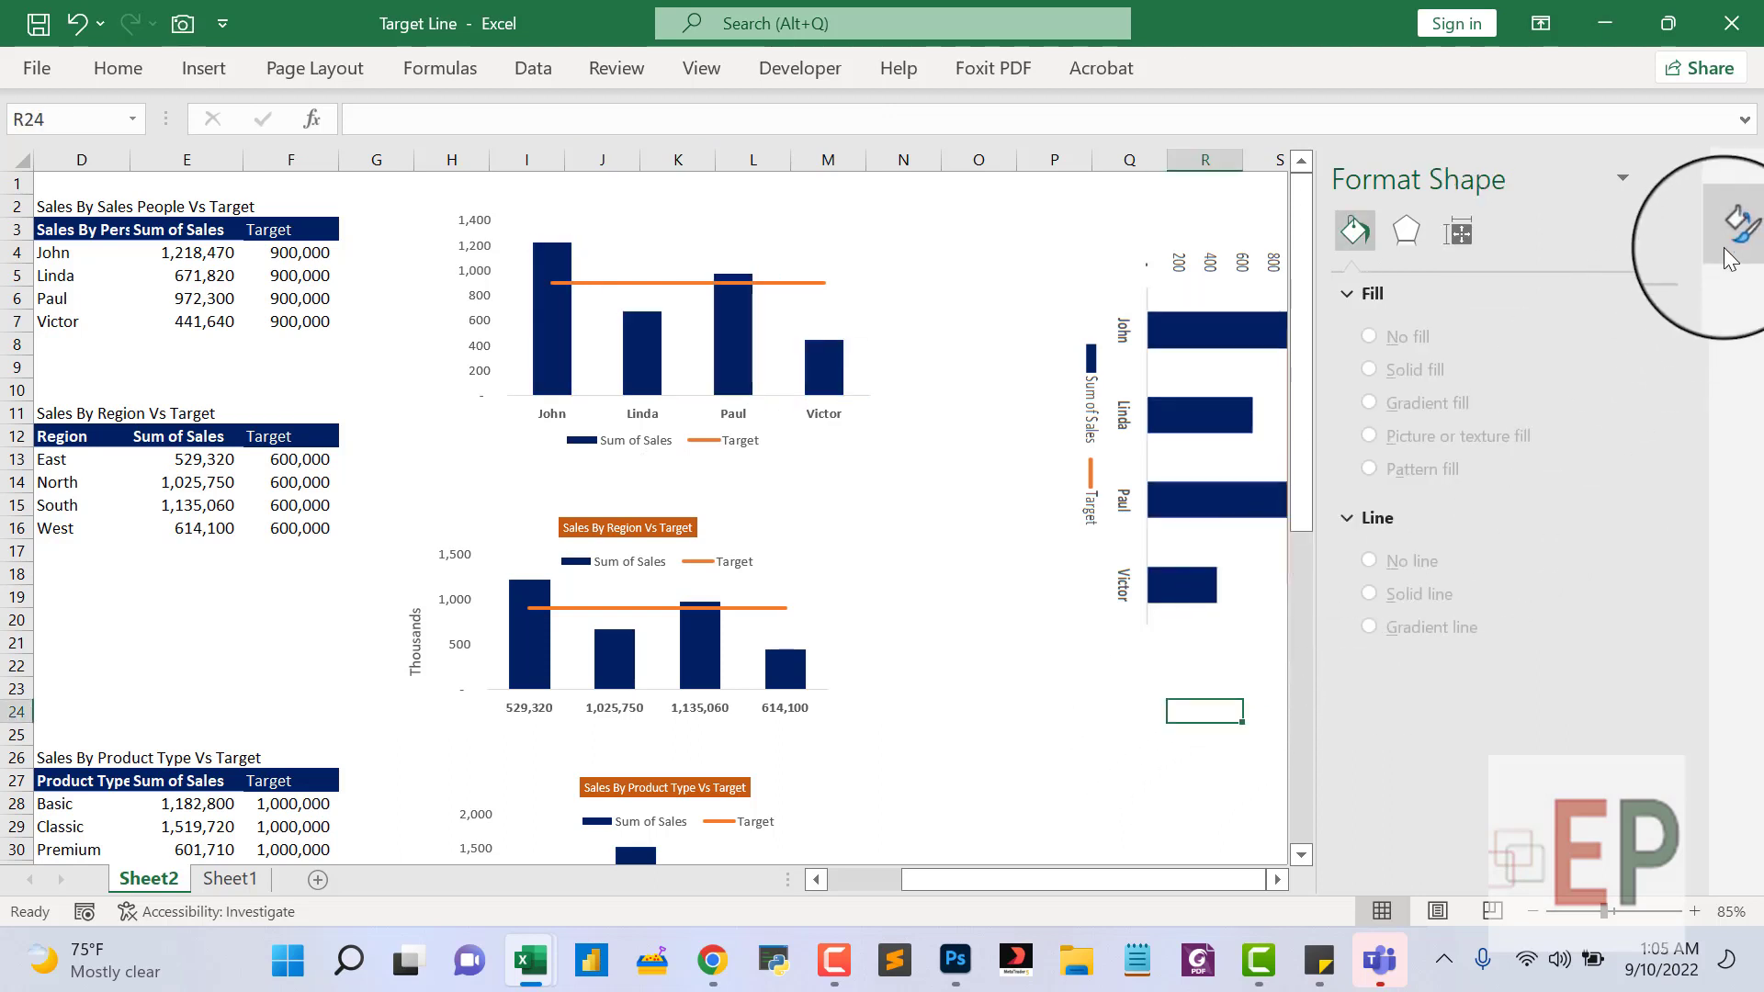
left_click(1679, 181)
Resize the rotated linked chart picture, stretching it down into row 24 and narrowing it to end in column T.
left_click(1266, 516)
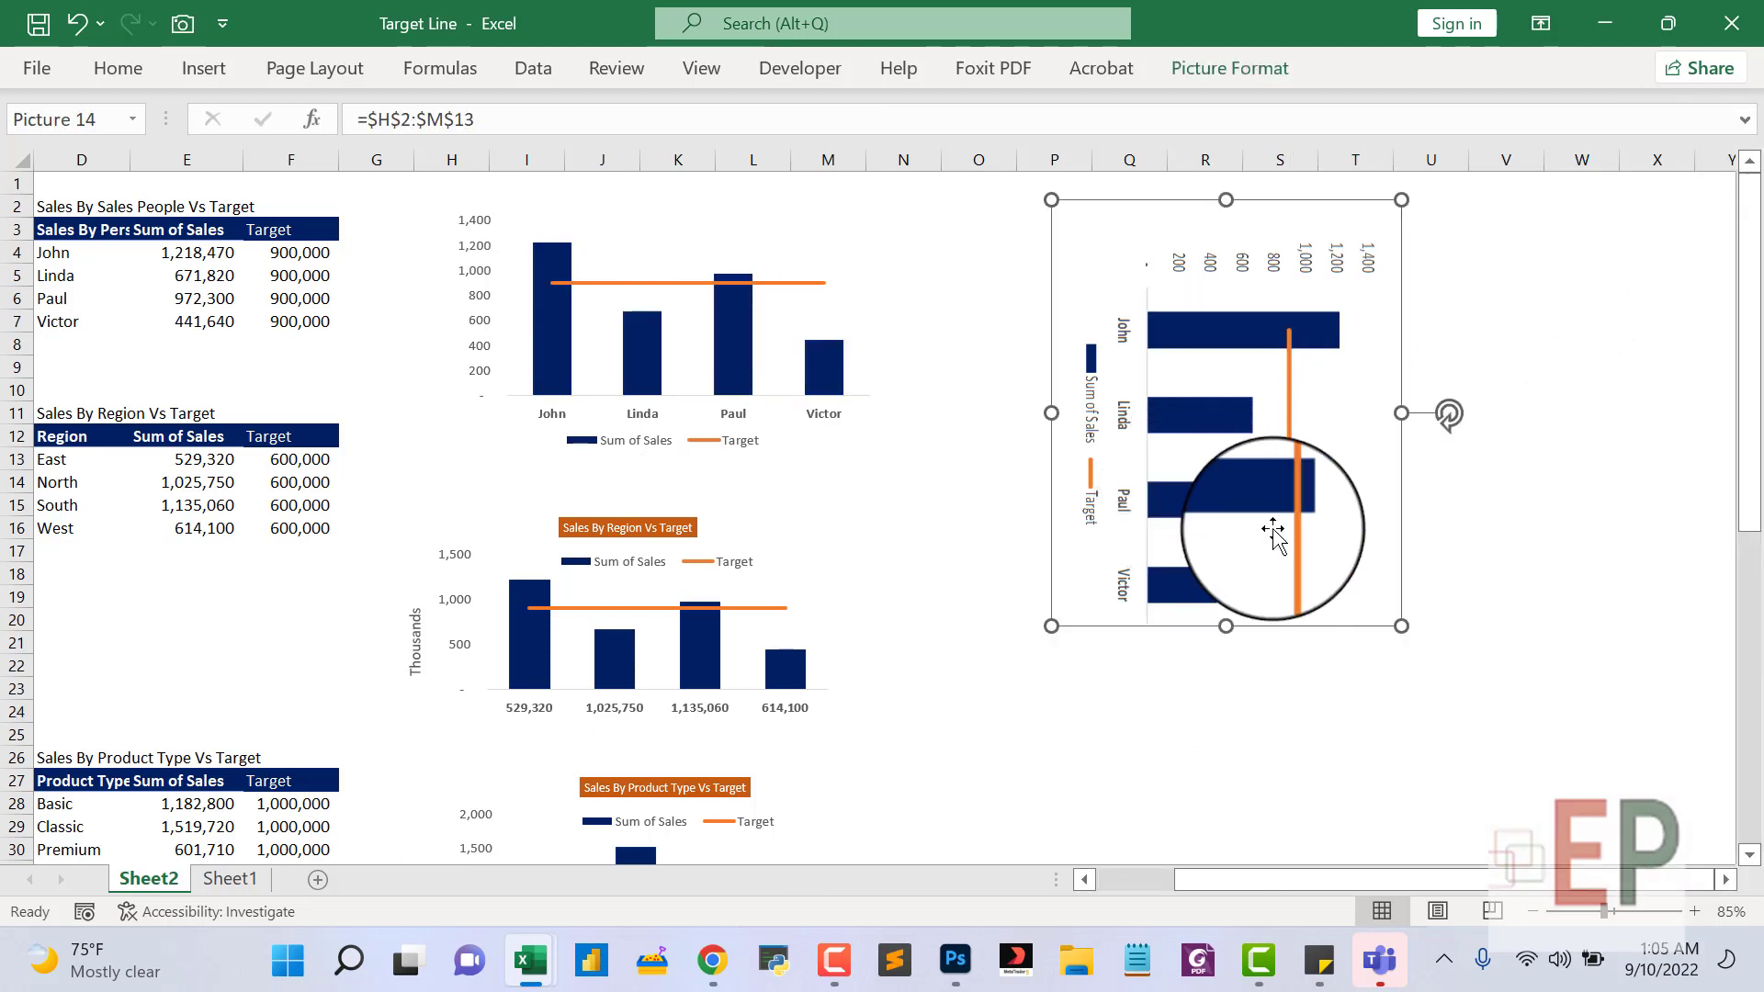
left_click_drag(1401, 412, 1432, 413)
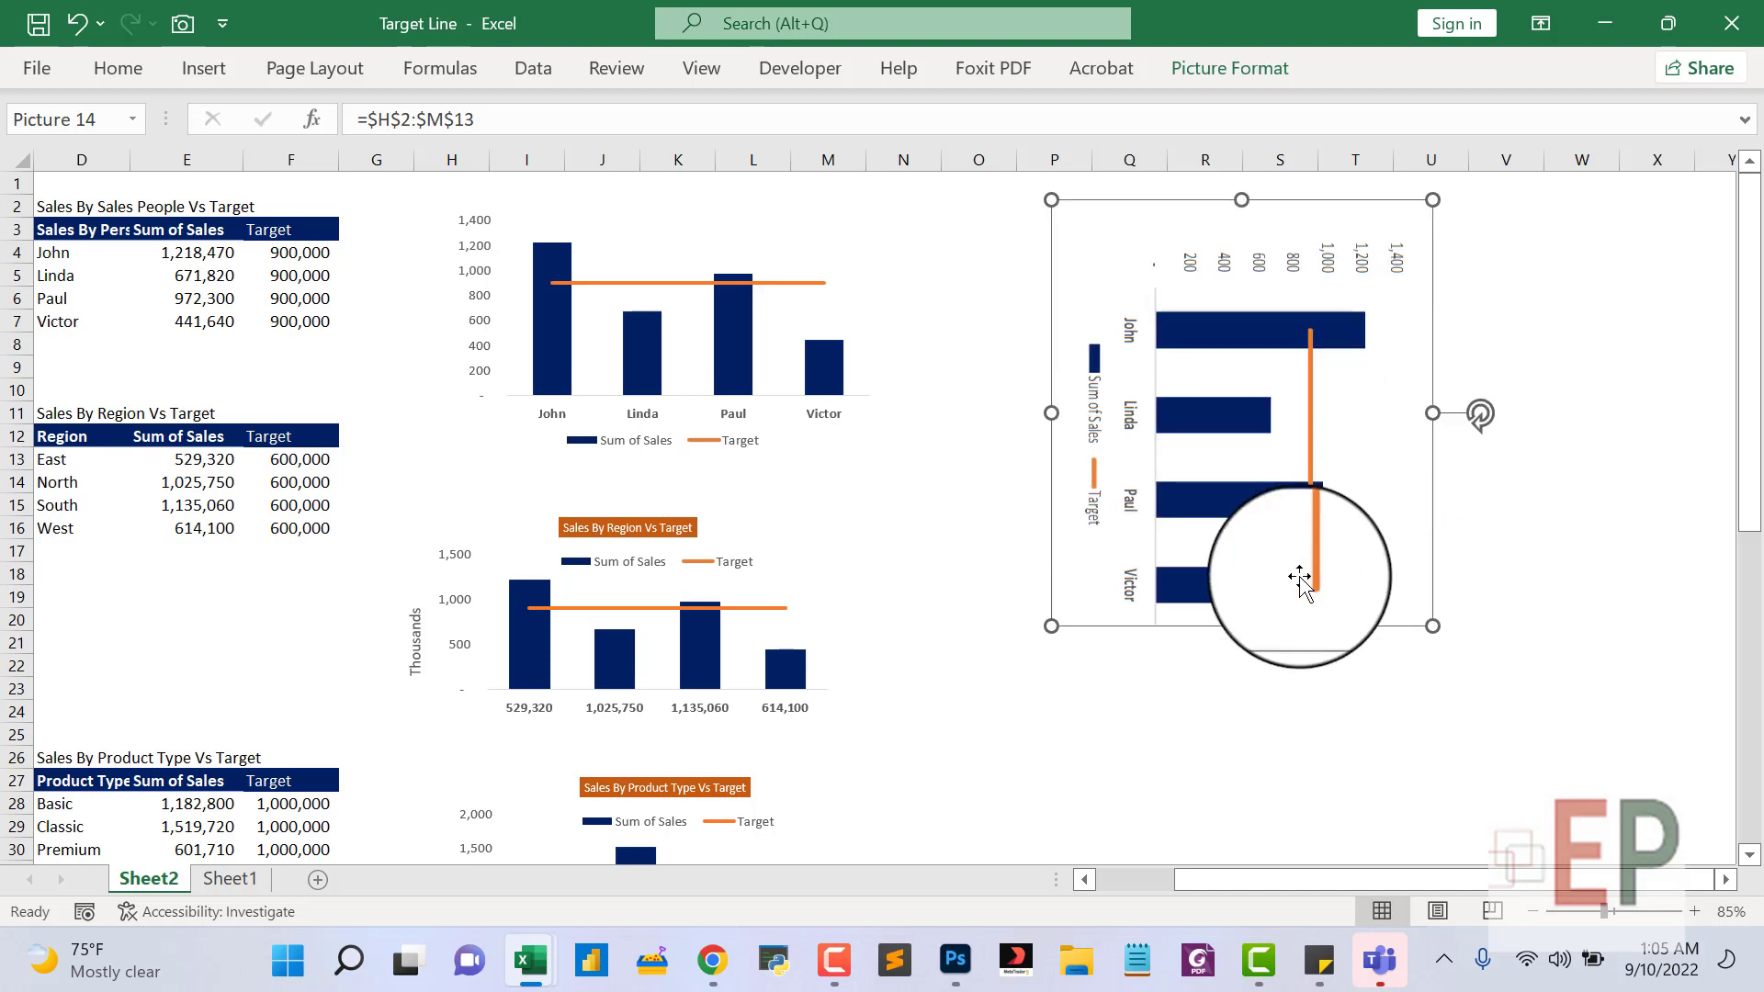
left_click_drag(1241, 625, 1244, 703)
left_click_drag(1432, 453, 1370, 453)
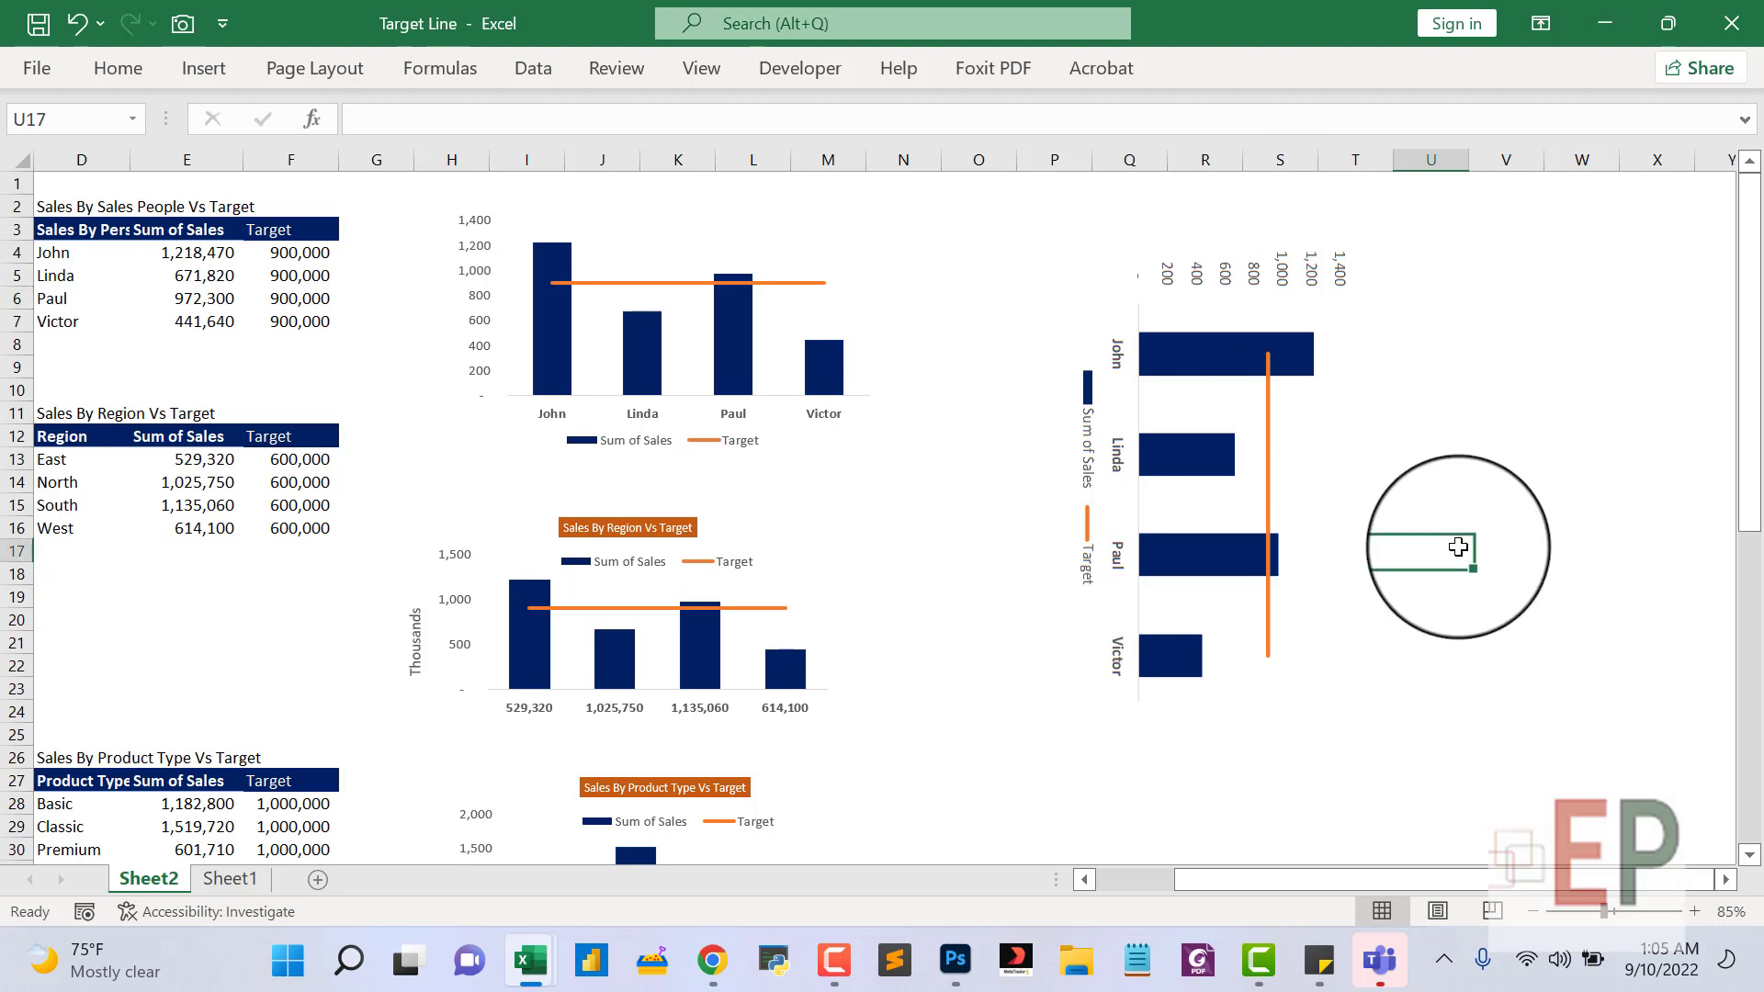
left_click(1138, 418)
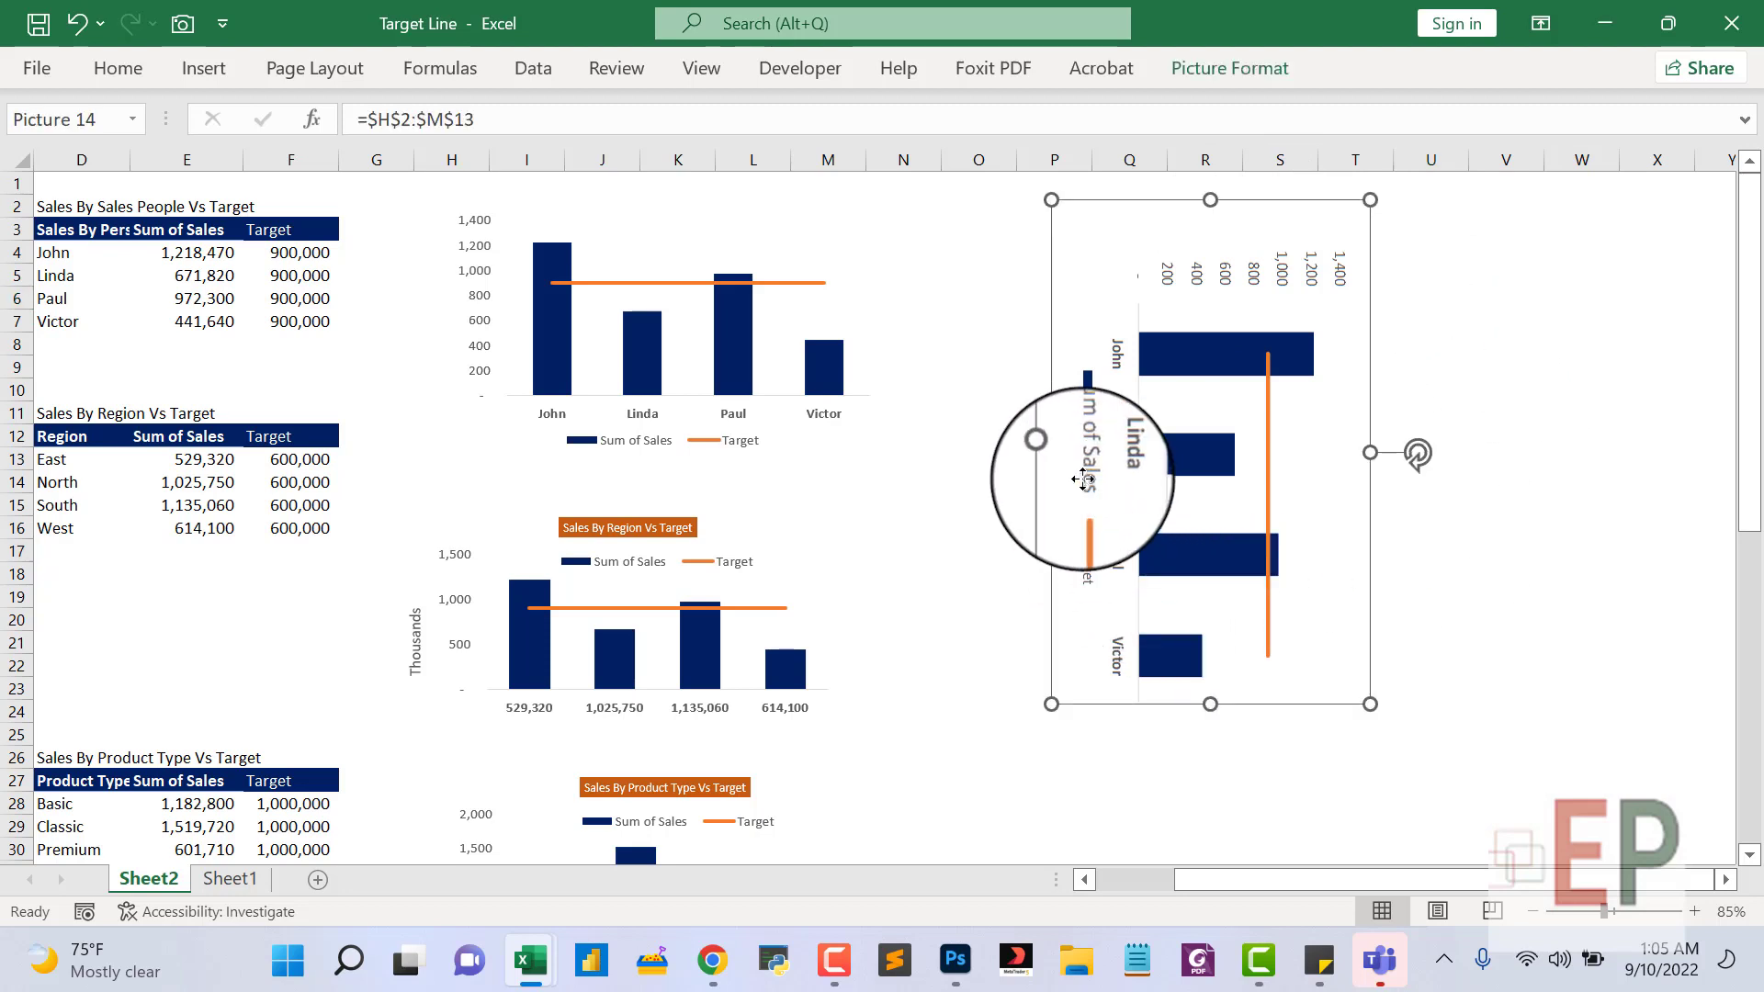
left_click(1404, 324)
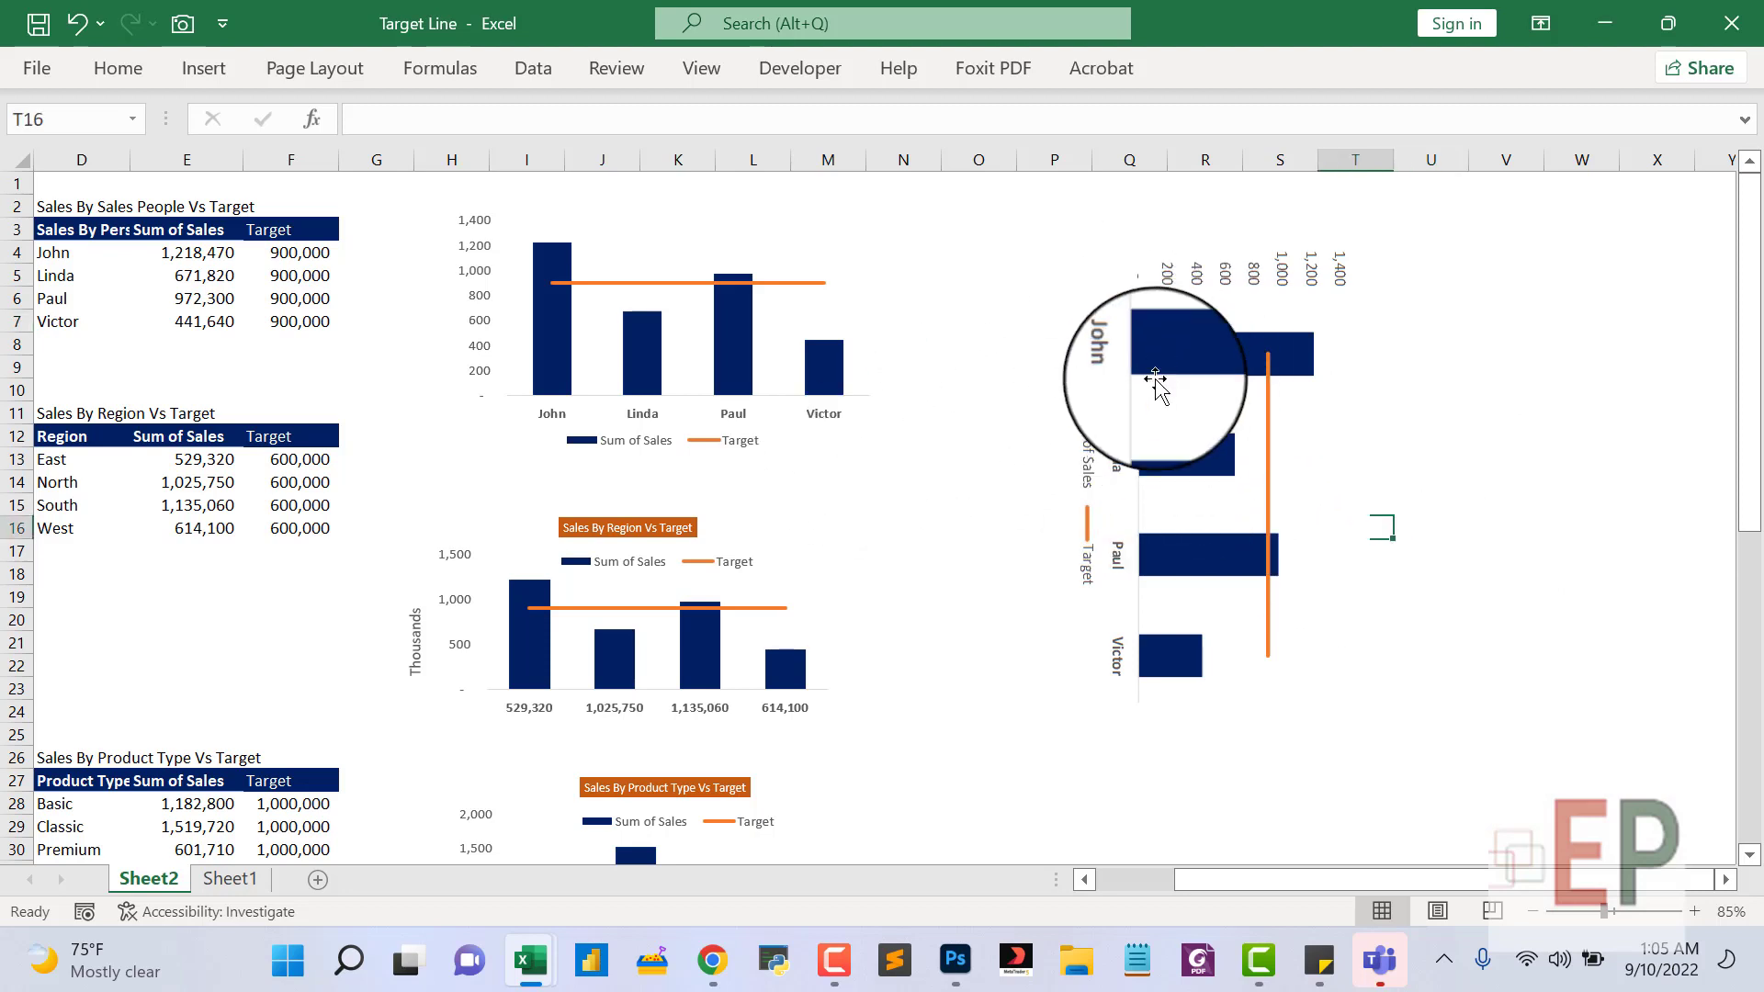
left_click(735, 318)
left_click(880, 689)
left_click(625, 652)
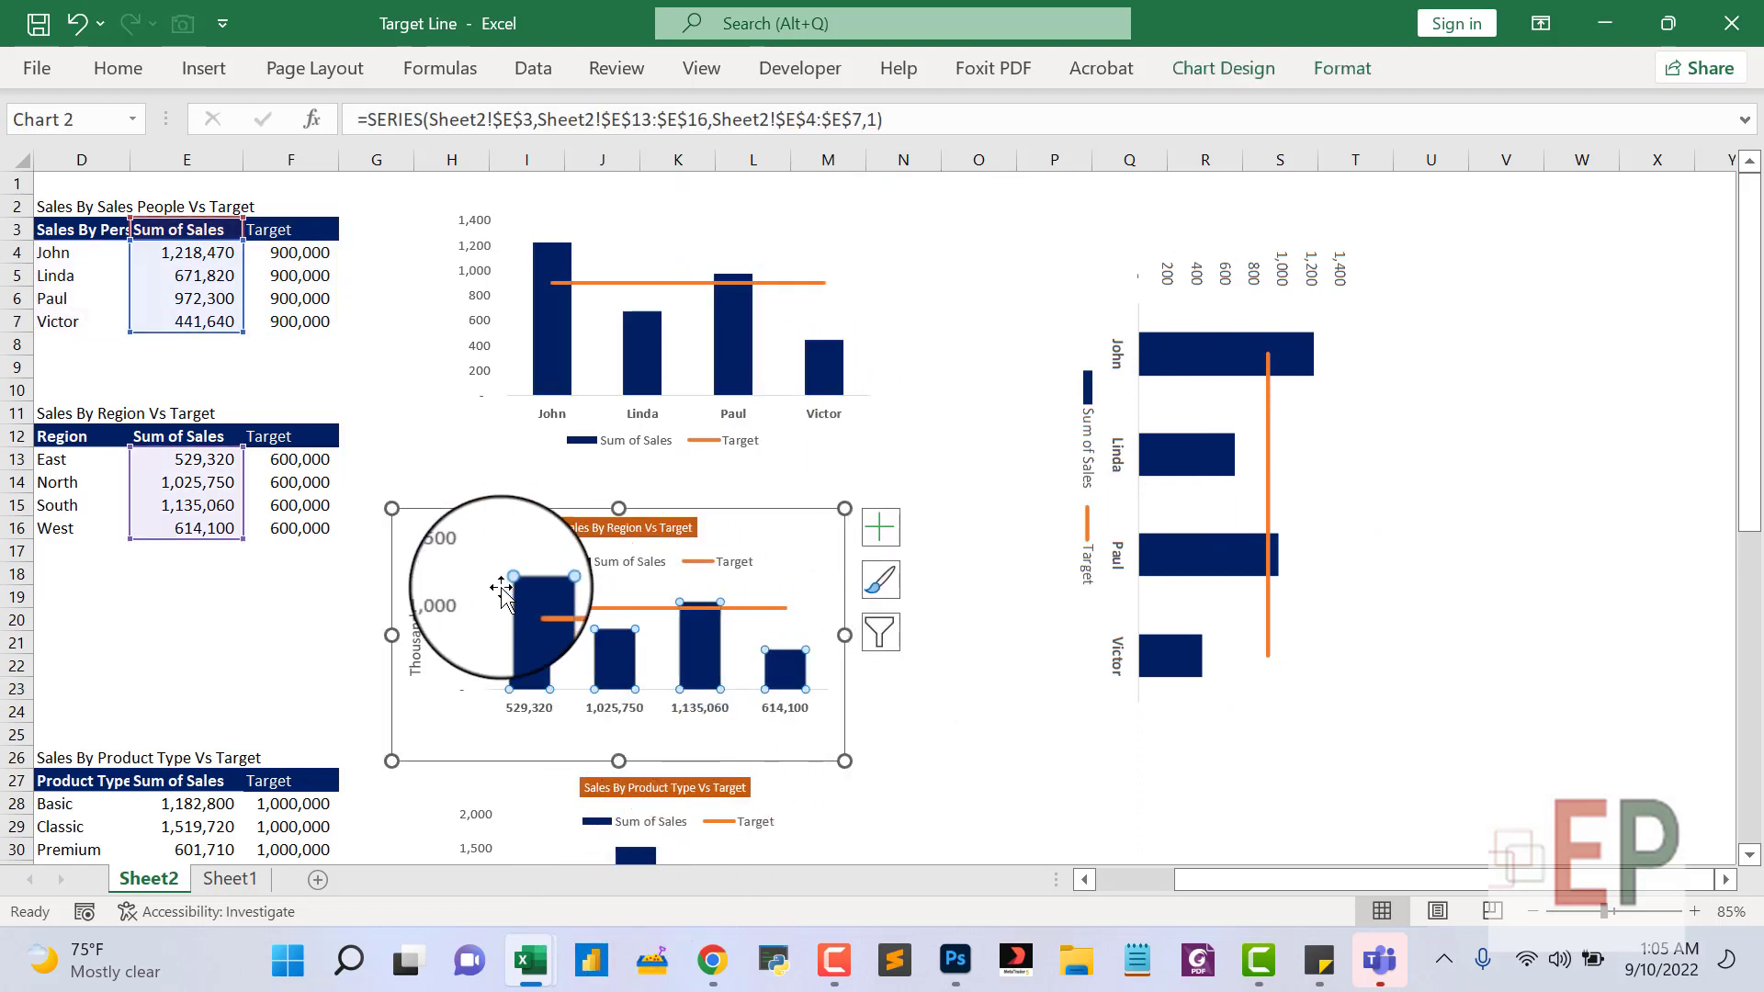
left_click(1420, 578)
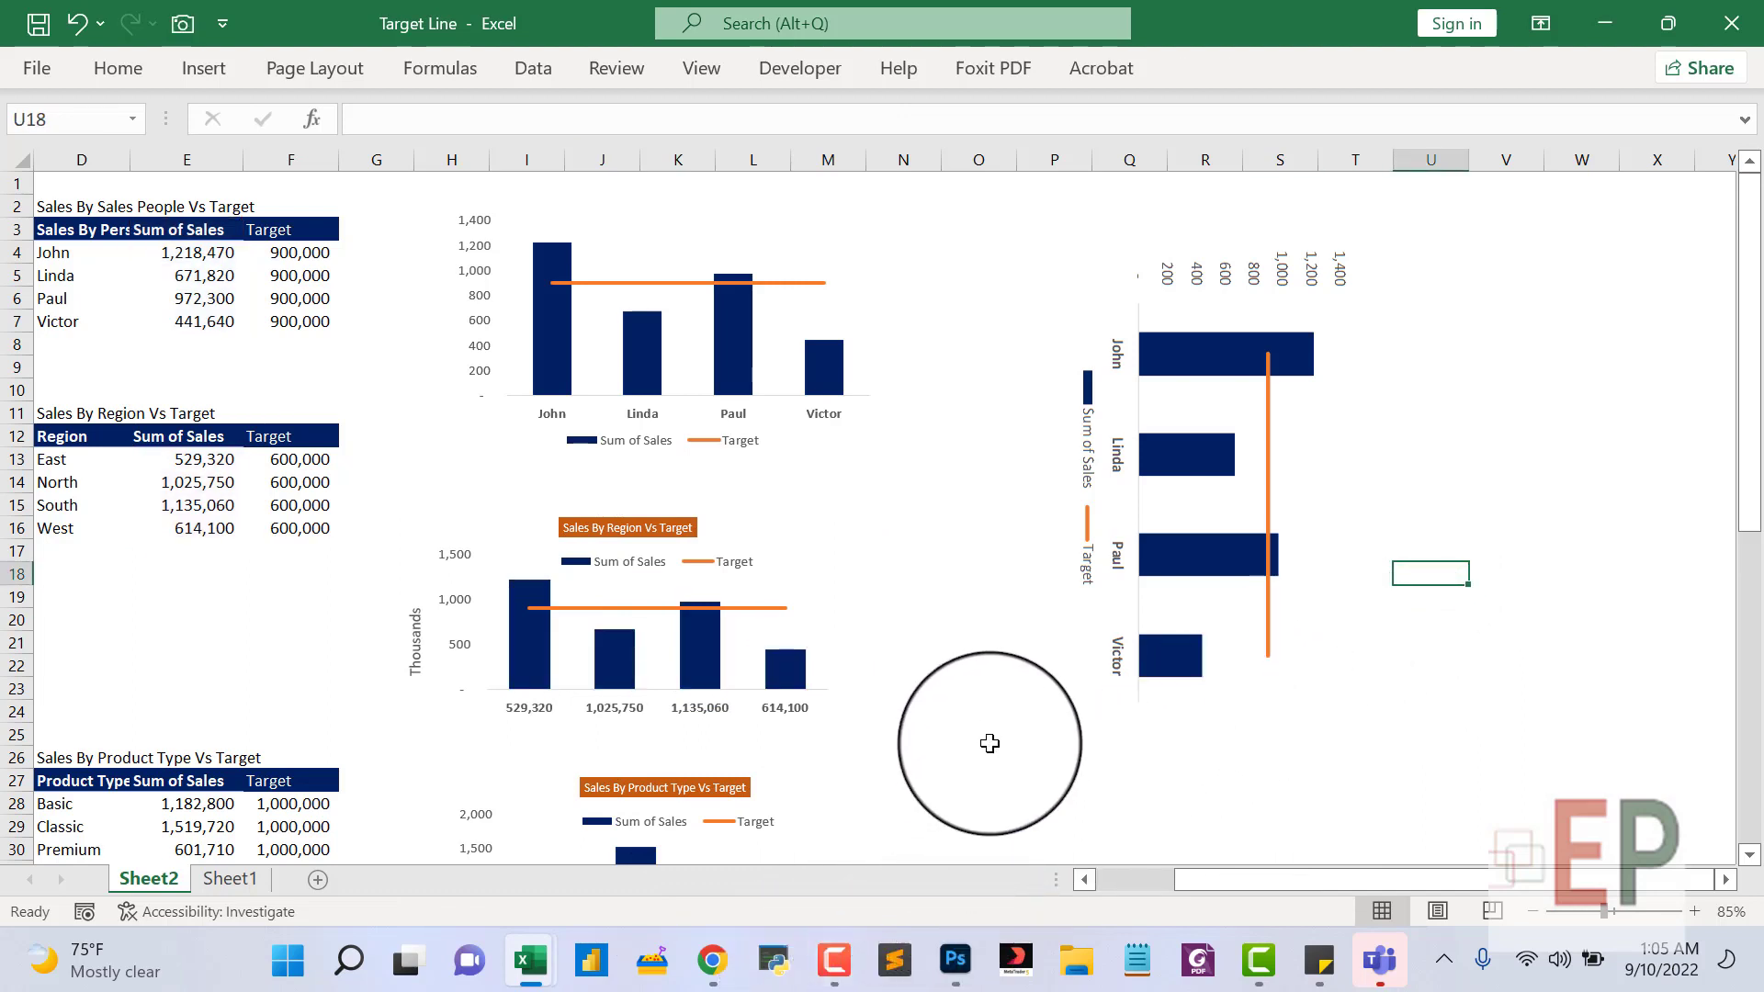
left_click(833, 960)
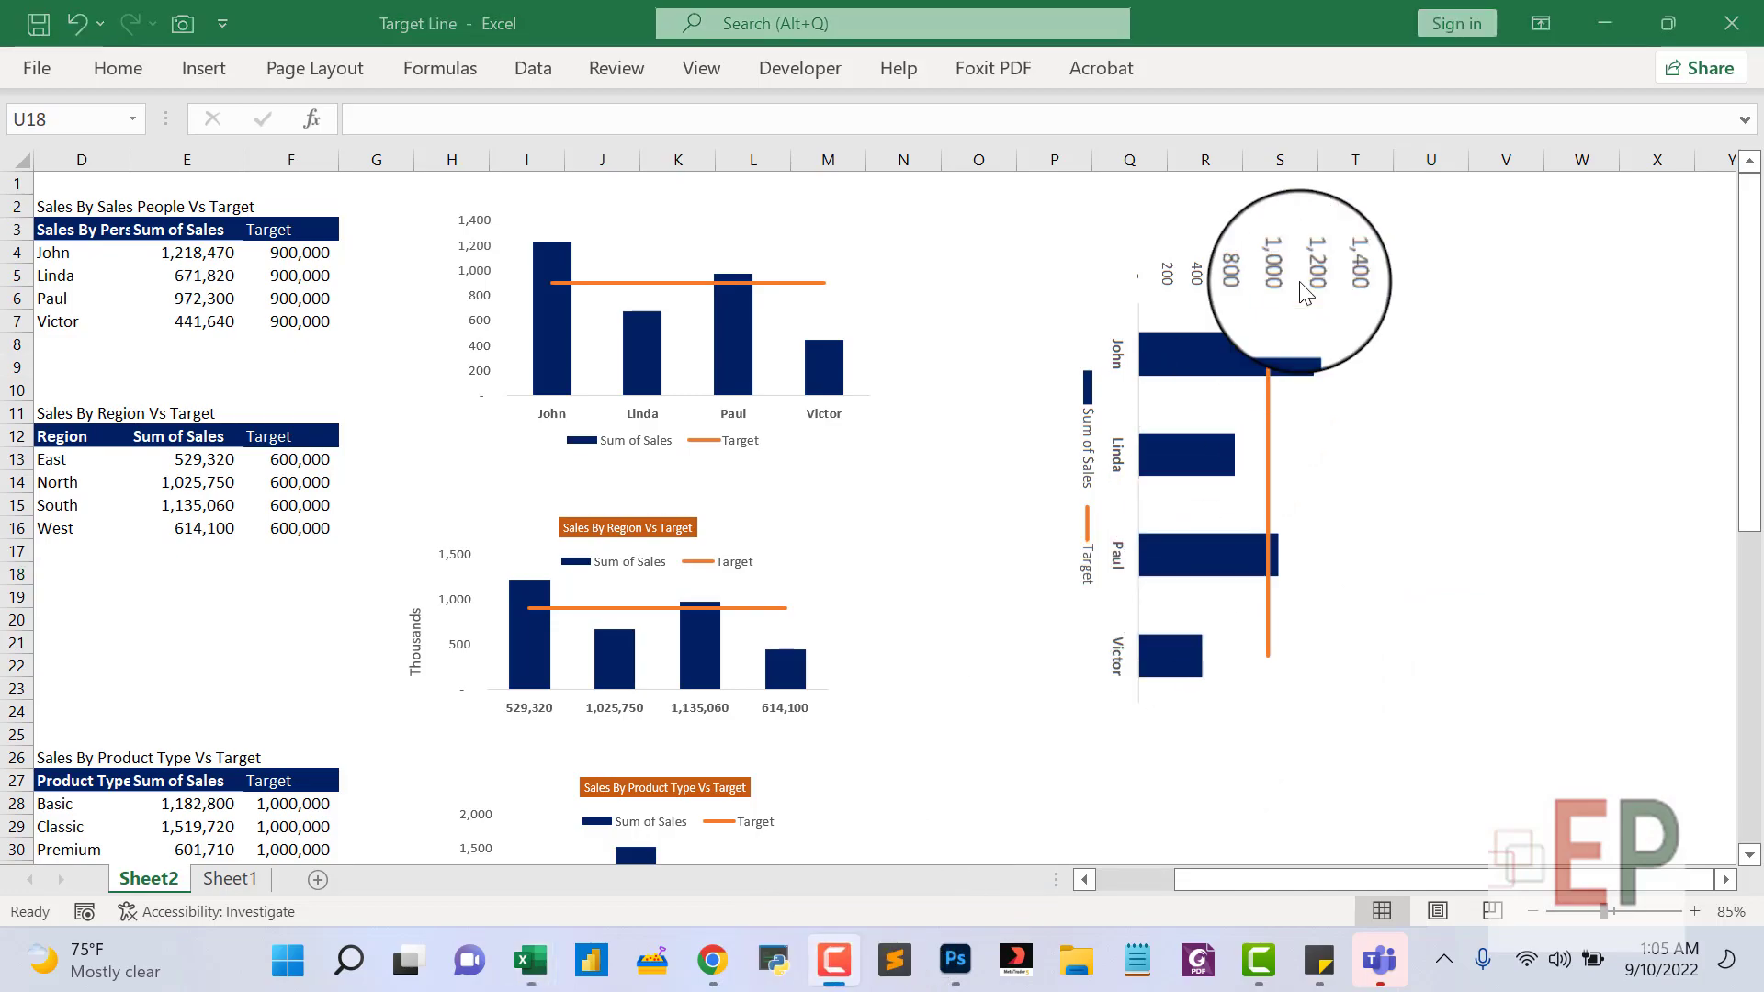